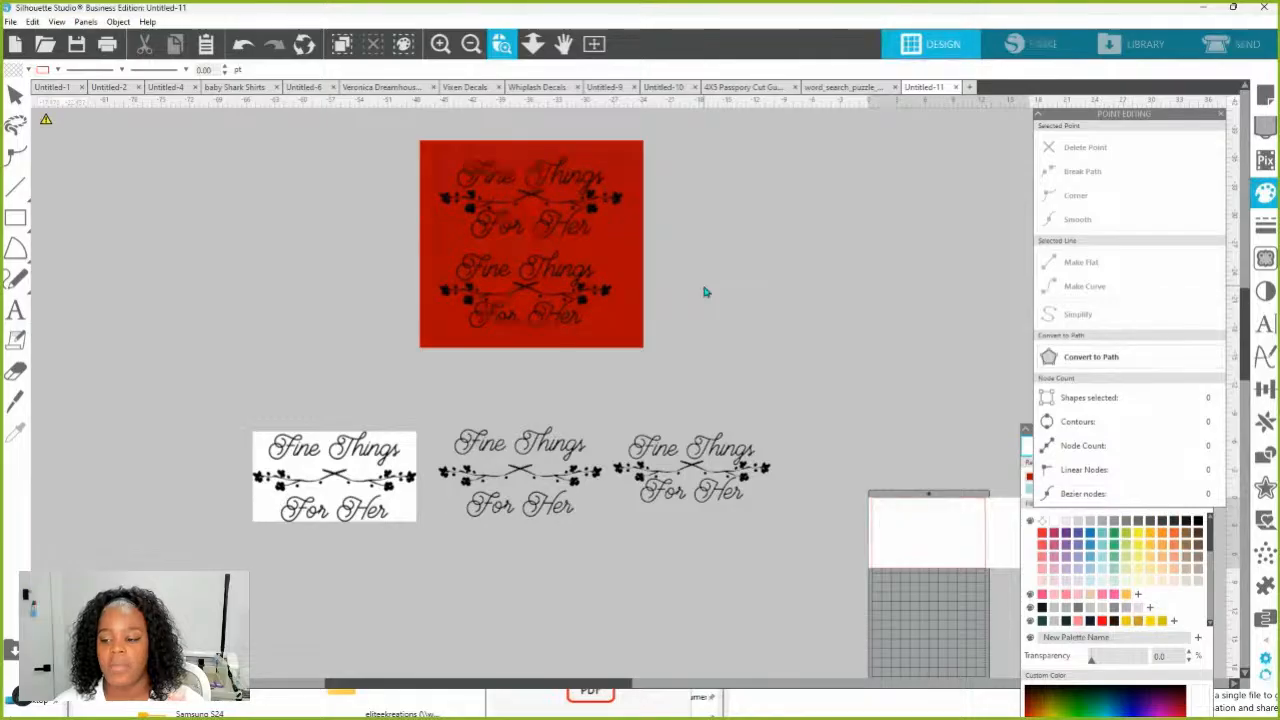
Paste a copy of the white-background Fine Things For Her image into the empty space beside the red square
{"action": "key", "text": "Escape"}
{"action": "scroll", "coordinate": [704, 291], "scroll_direction": "up", "scroll_amount": 6}
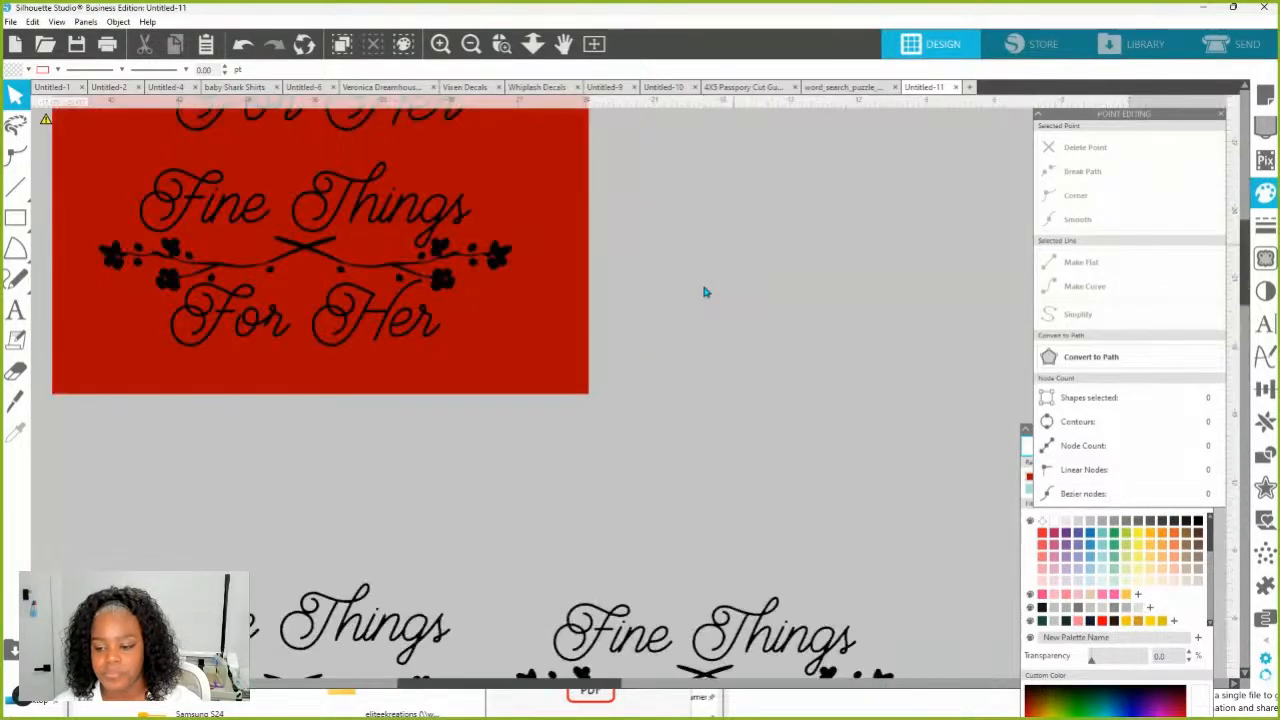
{"action": "scroll", "coordinate": [556, 447], "scroll_direction": "down", "scroll_amount": 5}
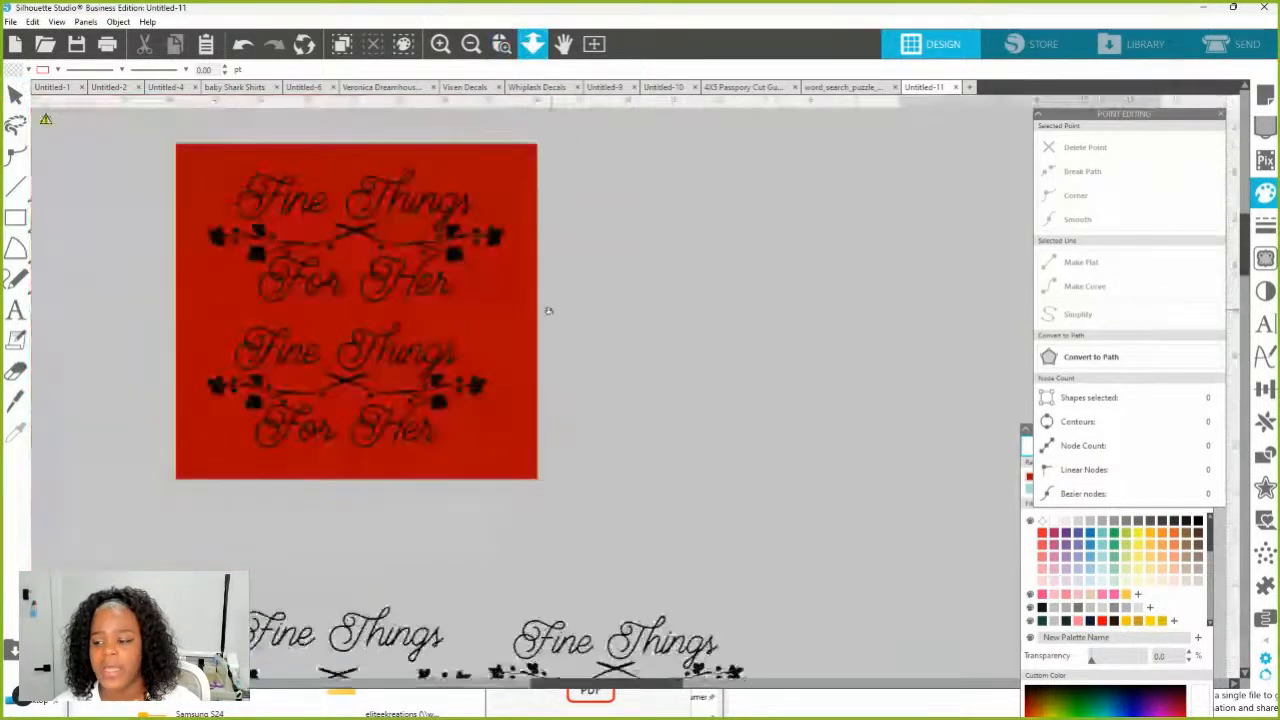
{"action": "right_click", "coordinate": [721, 250]}
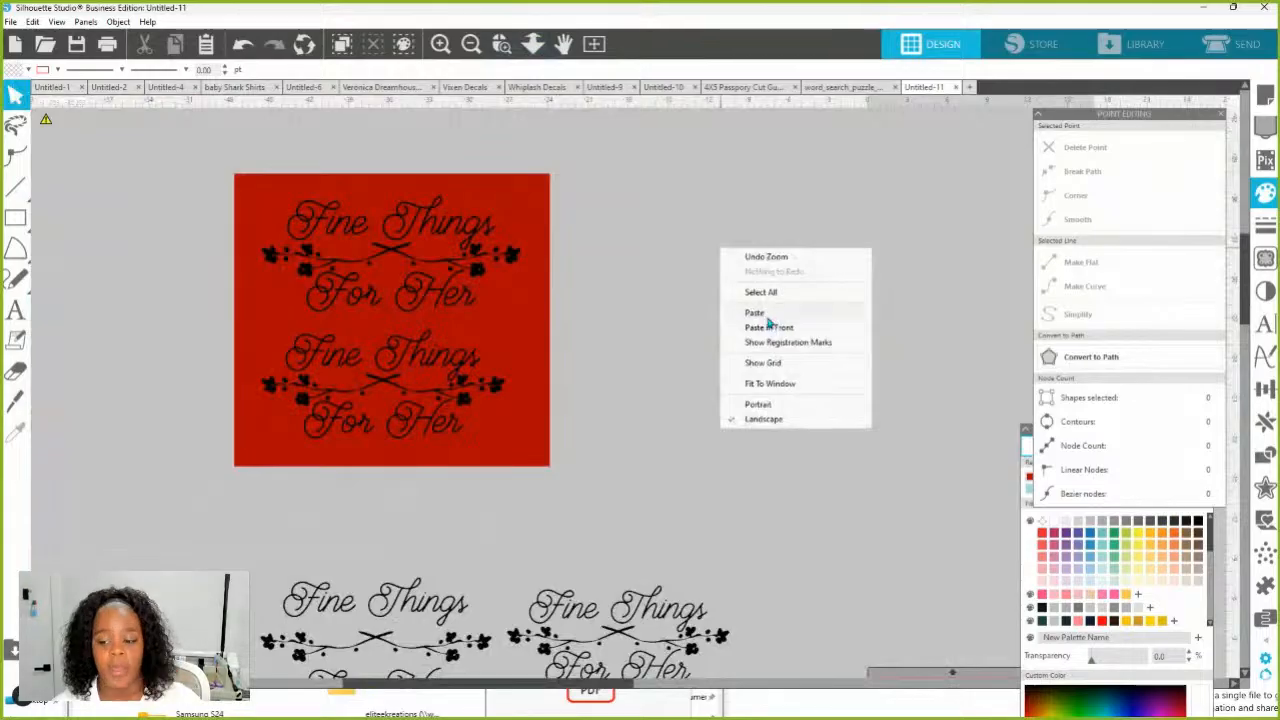
{"action": "left_click", "coordinate": [770, 316]}
{"action": "left_click_drag", "start_coordinate": [651, 386], "coordinate": [787, 378]}
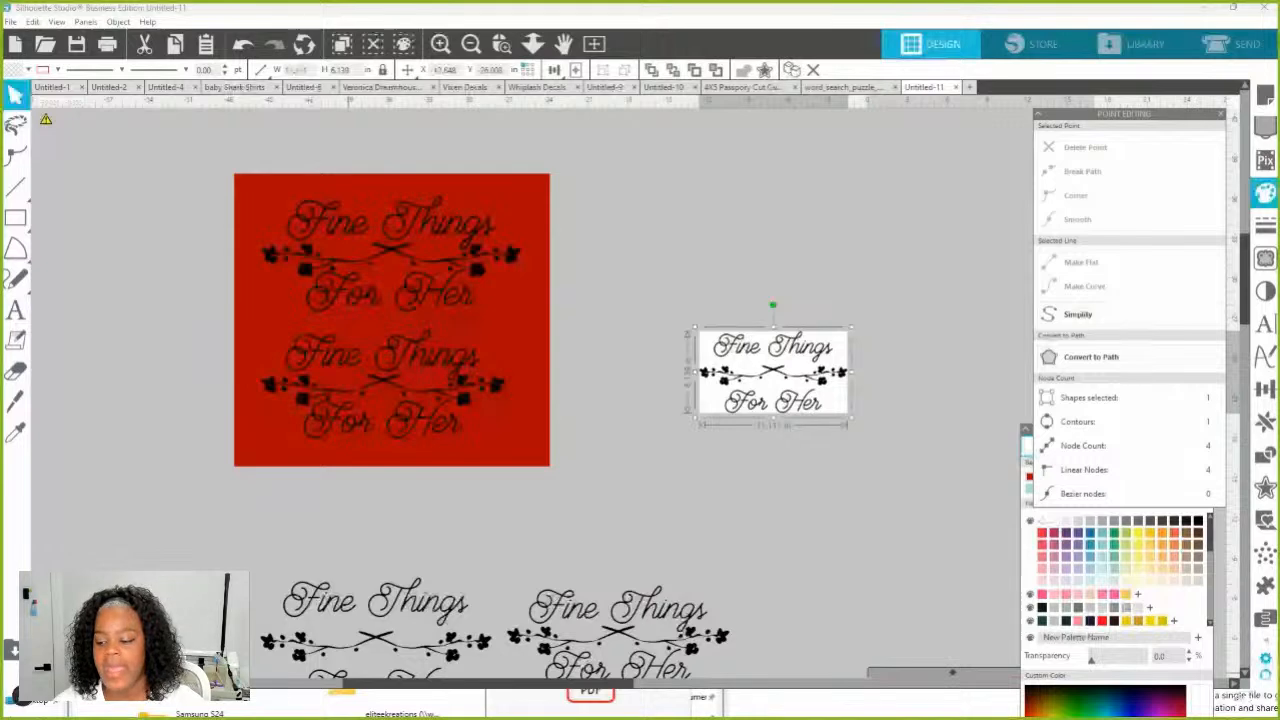
Switch to the Canva design, add a third page and paste the copied content onto it
{"action": "key", "text": "alt+Tab"}
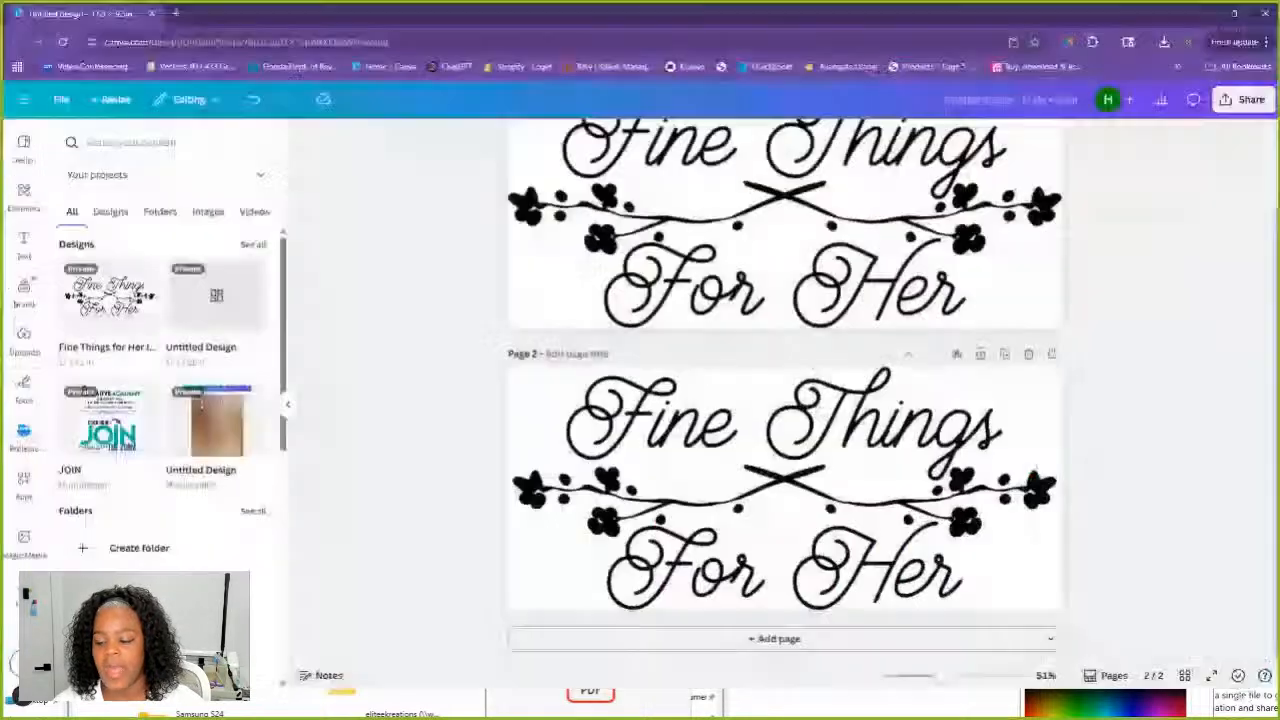
{"action": "left_click", "coordinate": [765, 641]}
{"action": "right_click", "coordinate": [775, 485]}
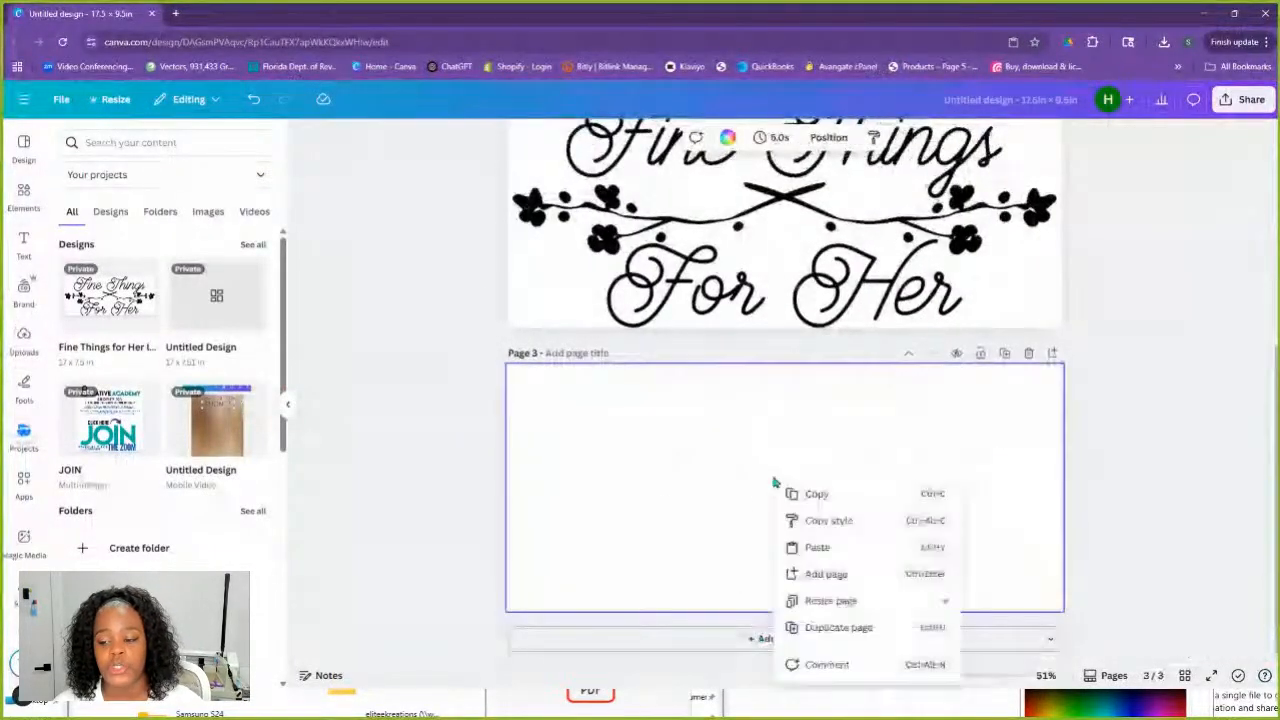
{"action": "left_click", "coordinate": [815, 549]}
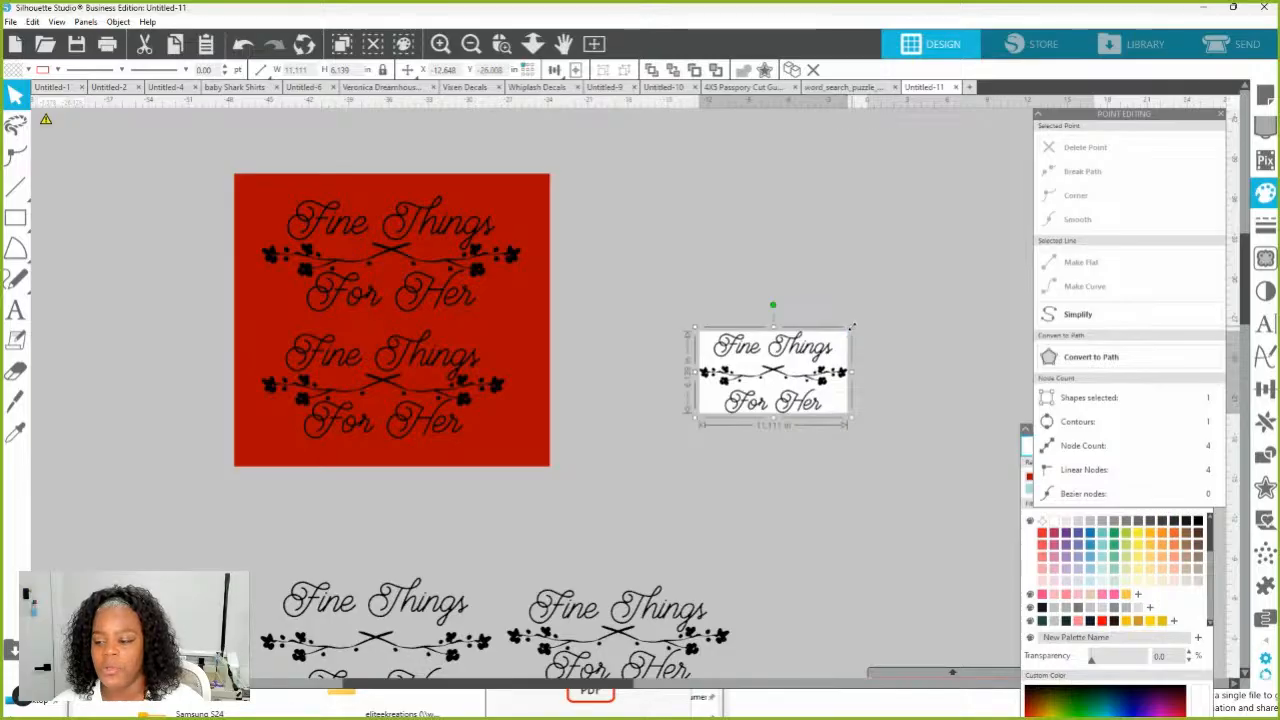
Back in Silhouette Studio, enlarge the pasted logo image to about 15.9 in wide
{"action": "left_click_drag", "start_coordinate": [849, 328], "coordinate": [1063, 265]}
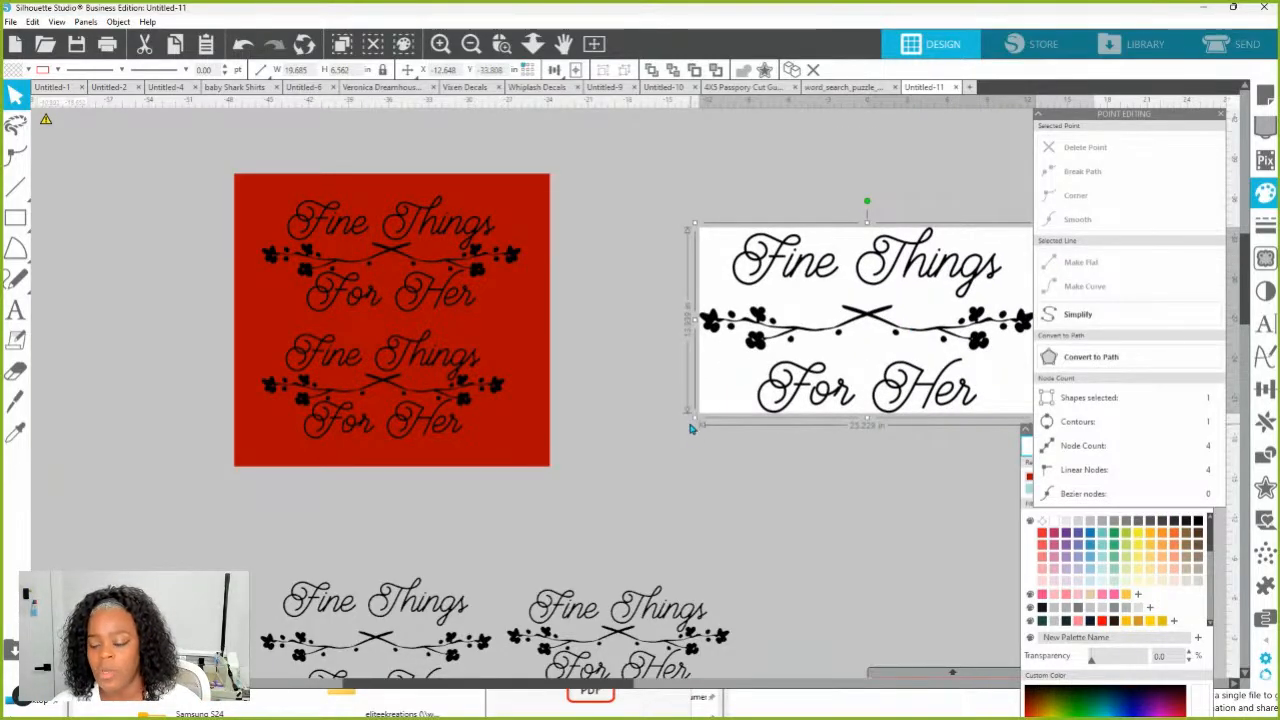
{"action": "left_click_drag", "start_coordinate": [696, 419], "coordinate": [760, 423]}
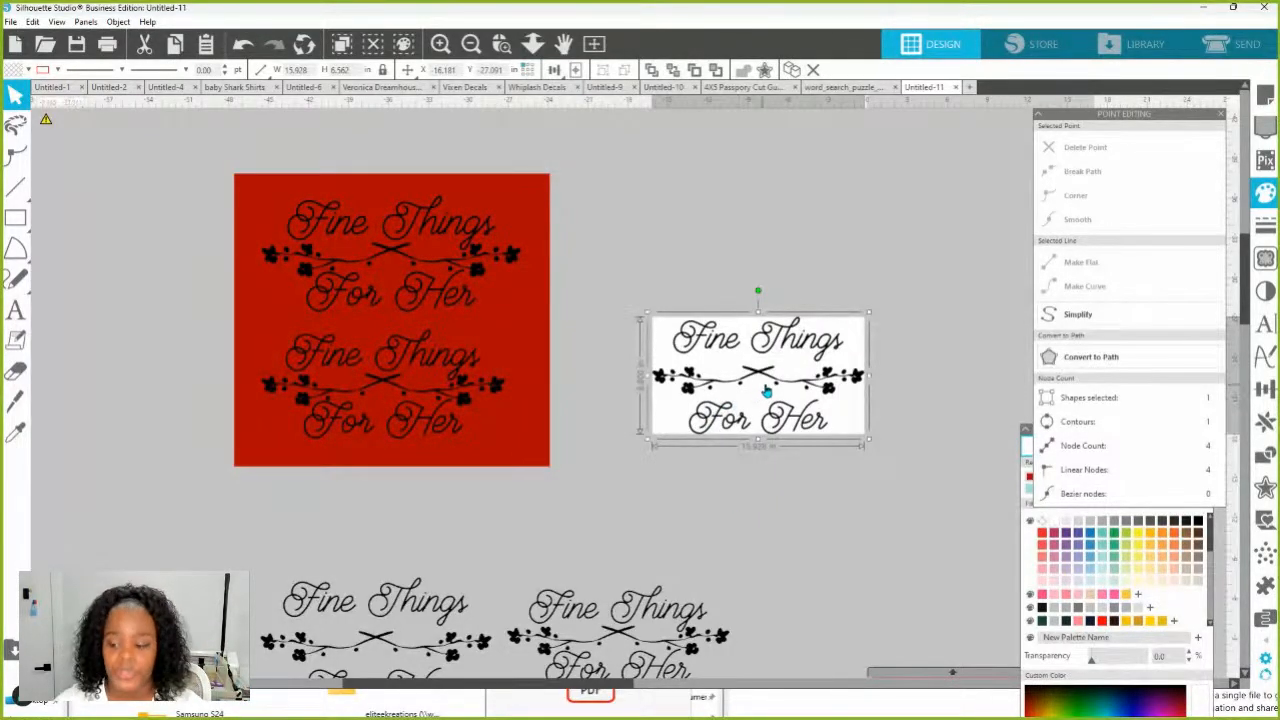
{"action": "left_click", "coordinate": [794, 256]}
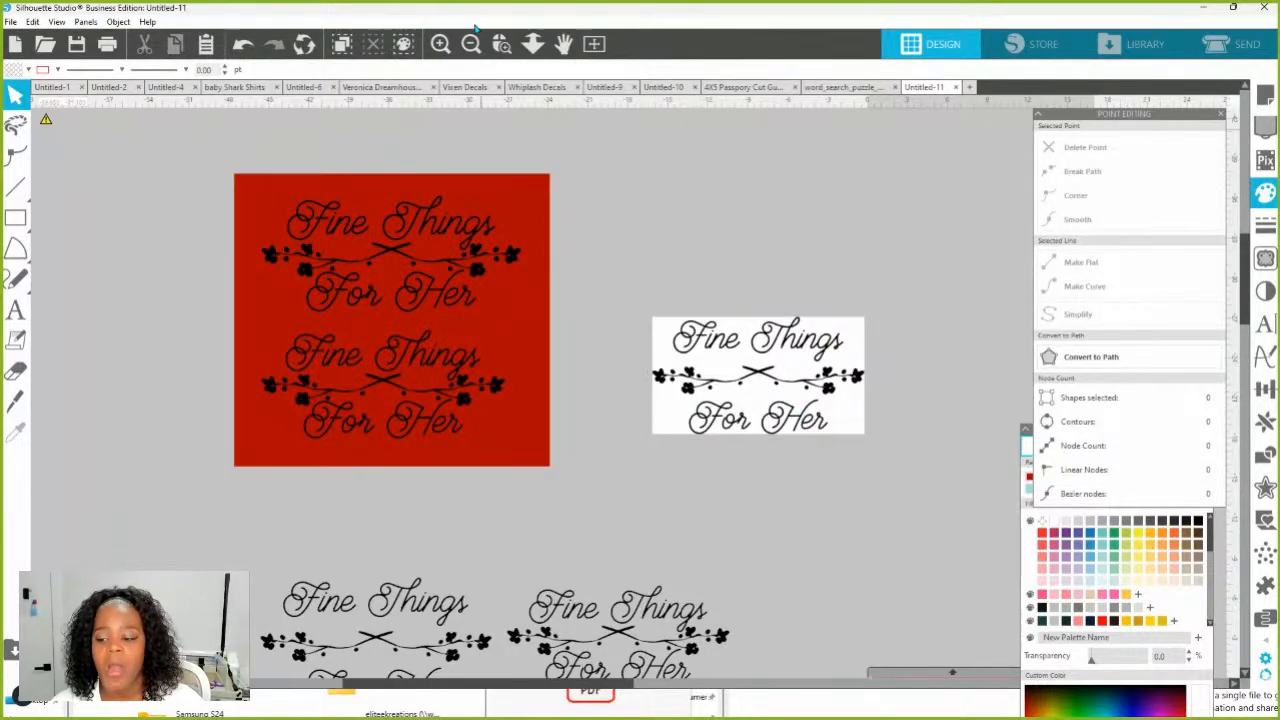
Select a trace area enclosing the whole enlarged Fine Things For Her image
{"action": "left_click_drag", "start_coordinate": [639, 286], "coordinate": [950, 499]}
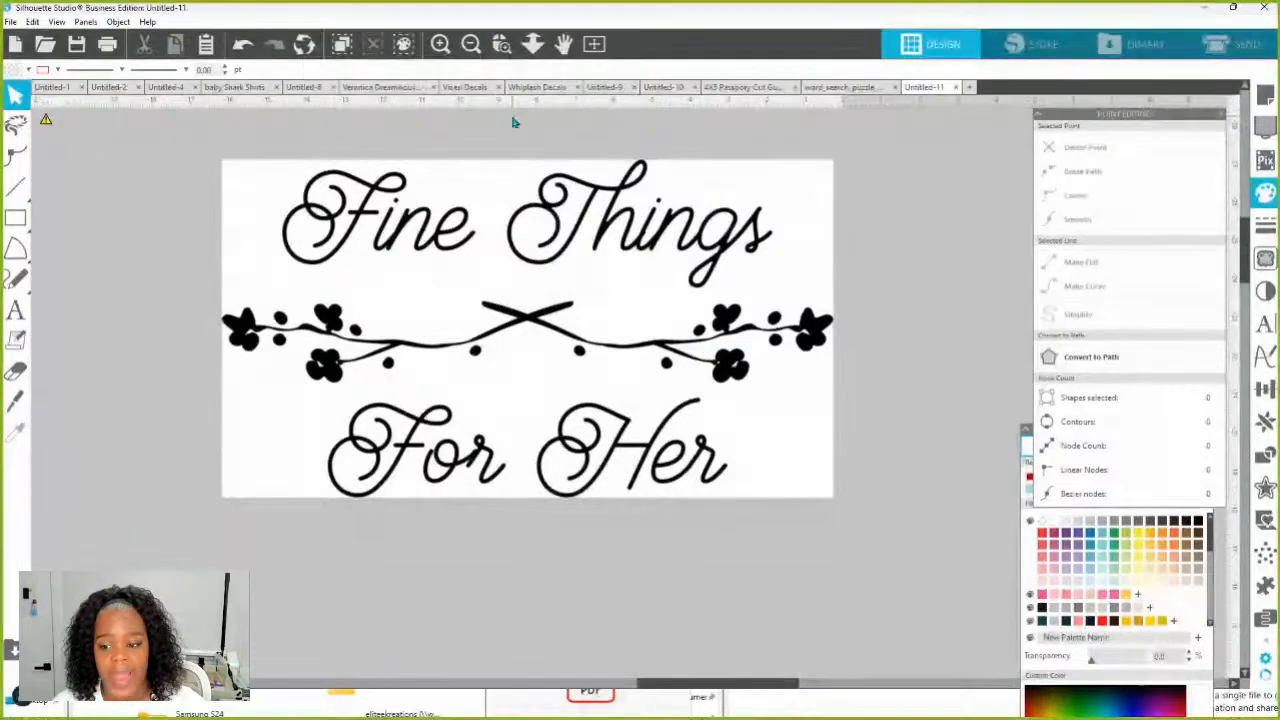
{"action": "left_click_drag", "start_coordinate": [537, 233], "coordinate": [531, 266]}
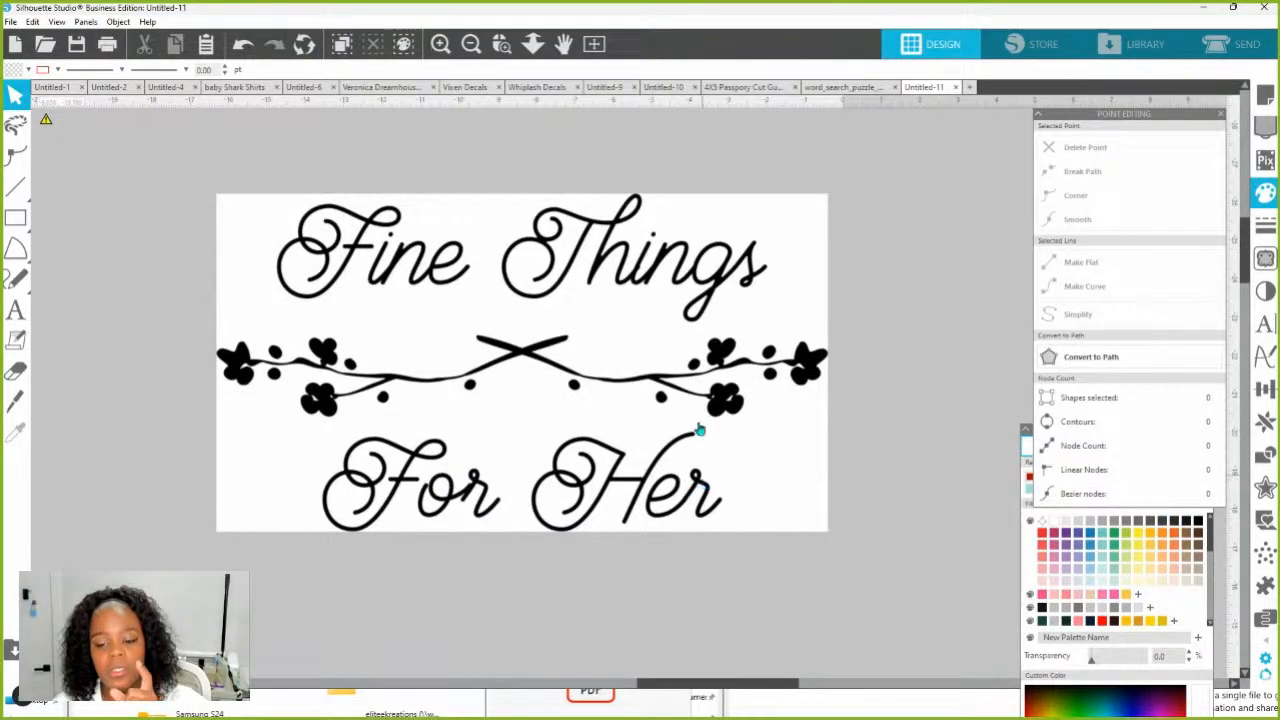
{"action": "left_click", "coordinate": [1266, 259]}
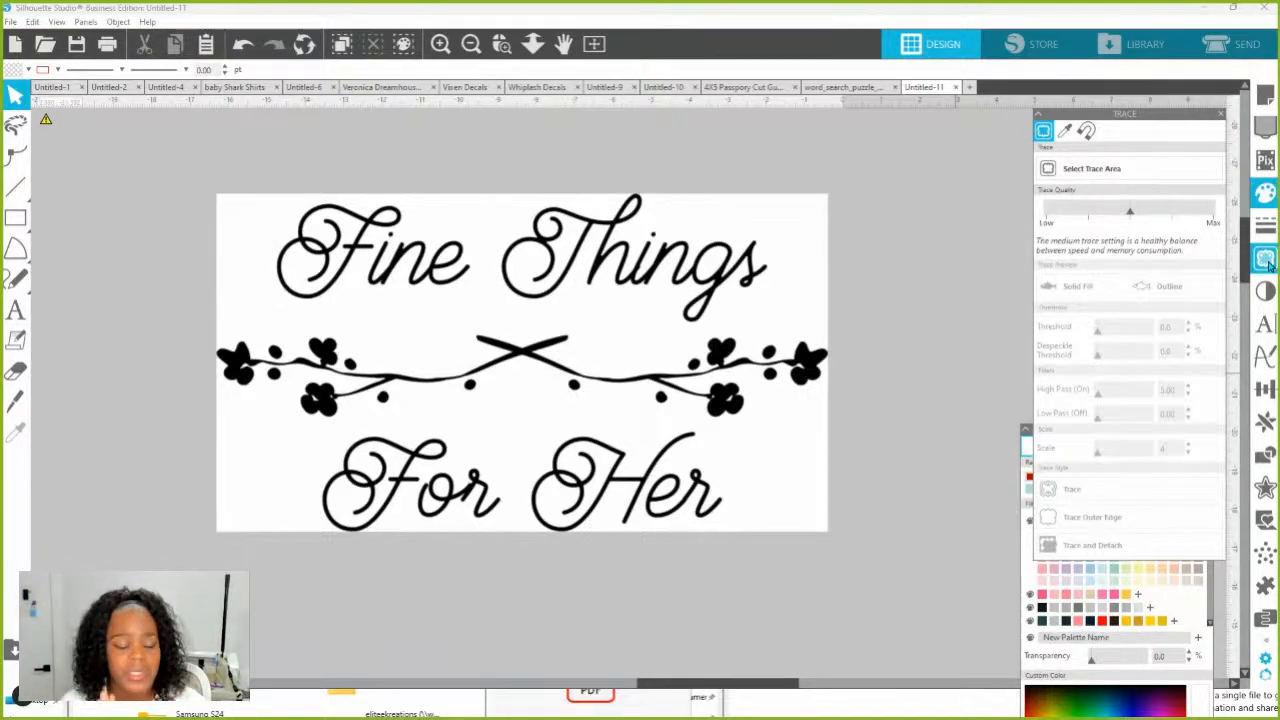
{"action": "left_click", "coordinate": [1077, 172]}
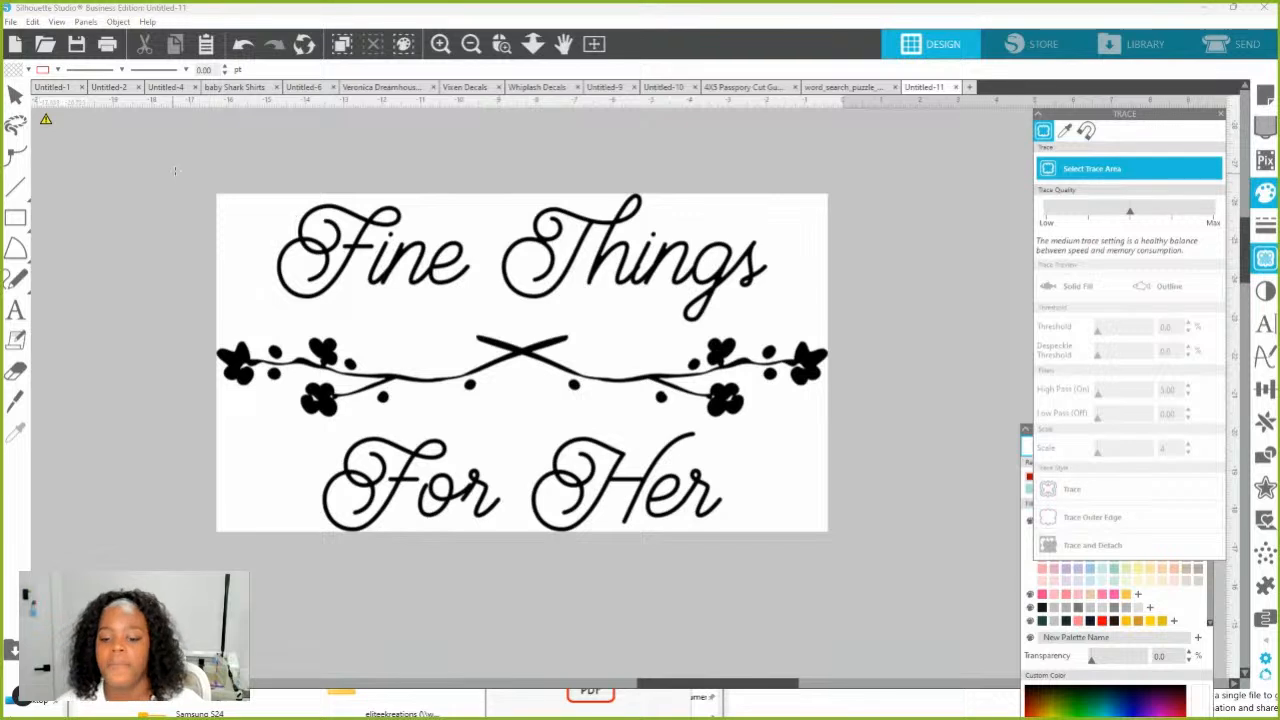
{"action": "mouse_move", "coordinate": [175, 170]}
{"action": "left_mouse_down"}
{"action": "mouse_move", "coordinate": [843, 500]}
{"action": "mouse_move", "coordinate": [875, 582]}
{"action": "left_mouse_up"}
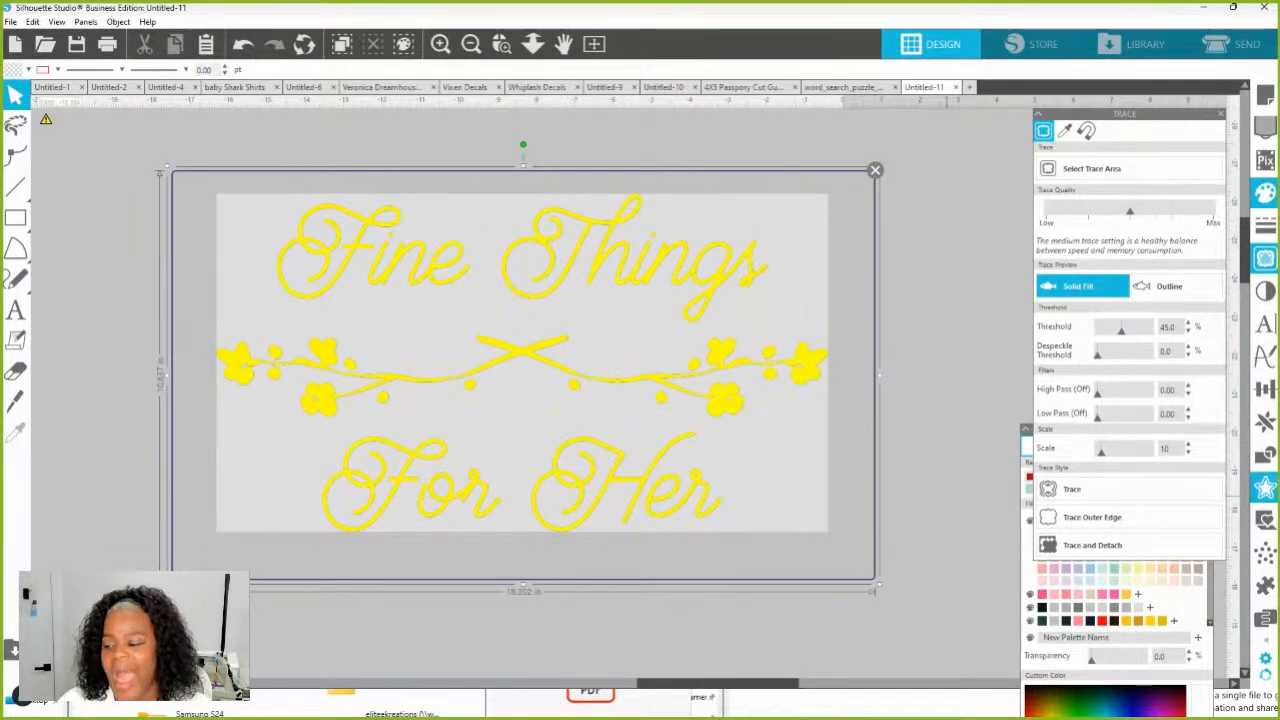
Trace the selected area with the scale set to 4 and separate the traced outline from the source image
{"action": "left_click_drag", "start_coordinate": [1104, 459], "coordinate": [1040, 454]}
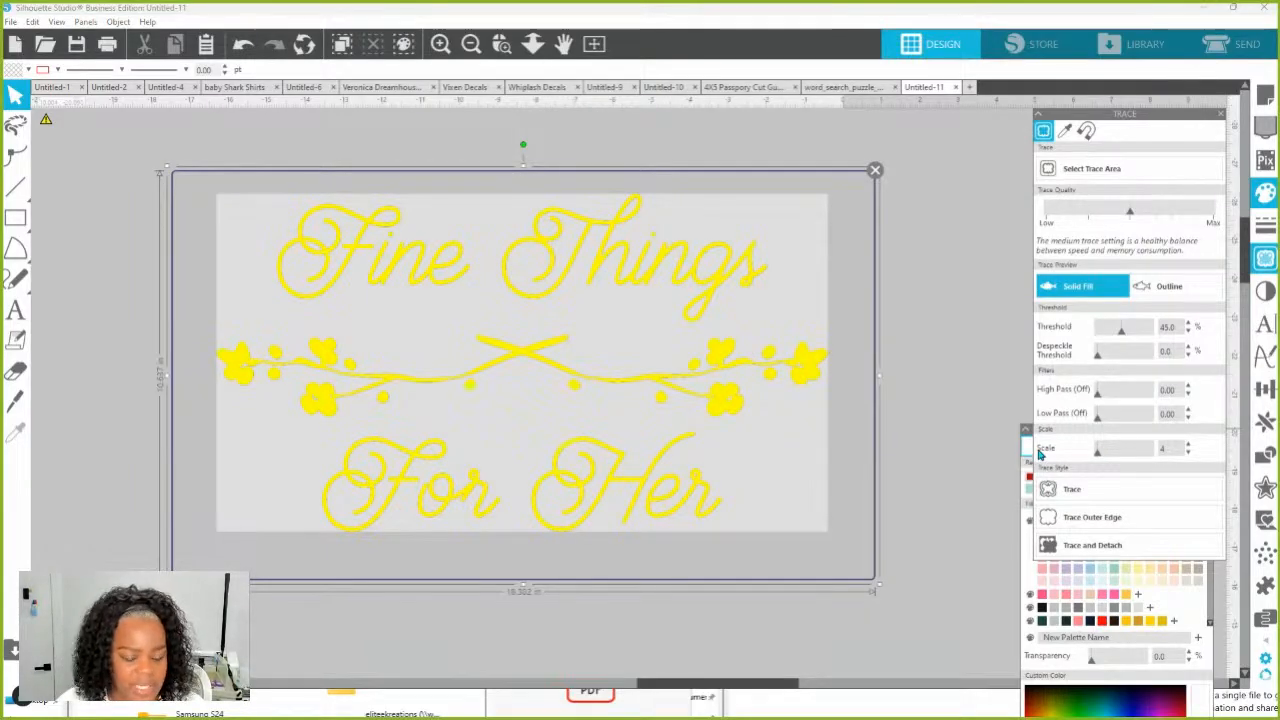
{"action": "left_click", "coordinate": [1078, 490]}
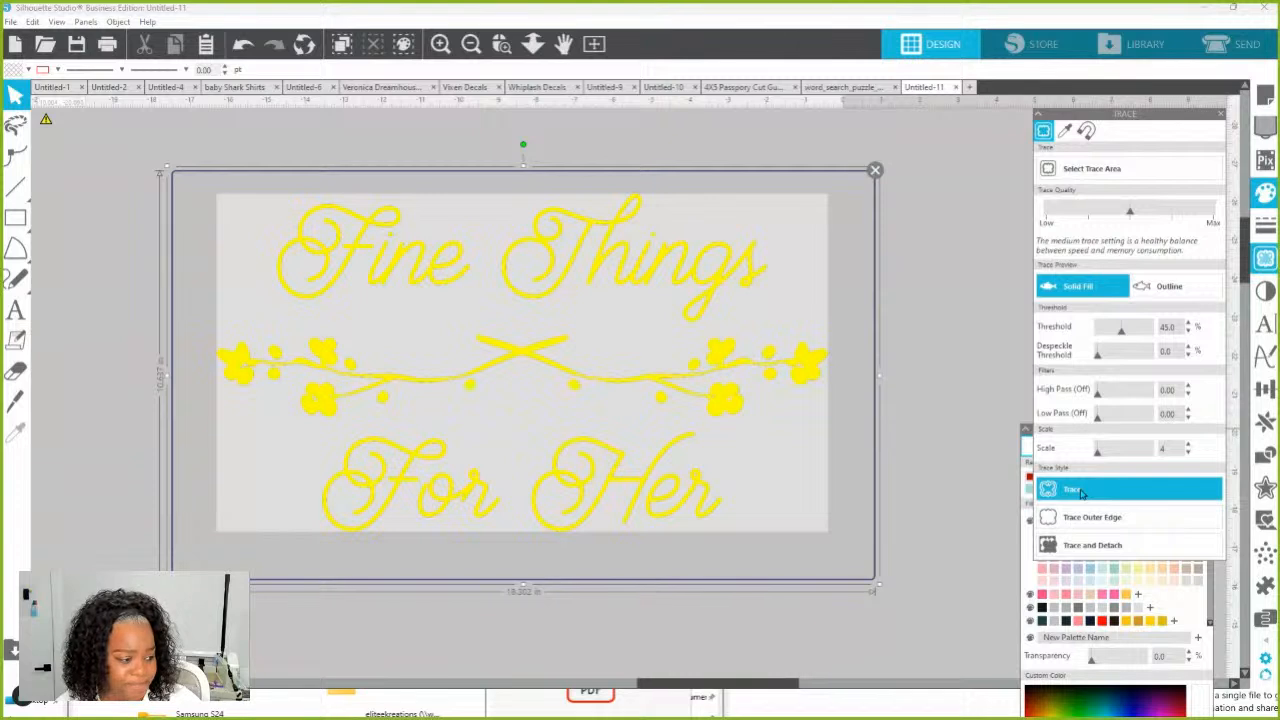
{"action": "left_click", "coordinate": [1080, 492]}
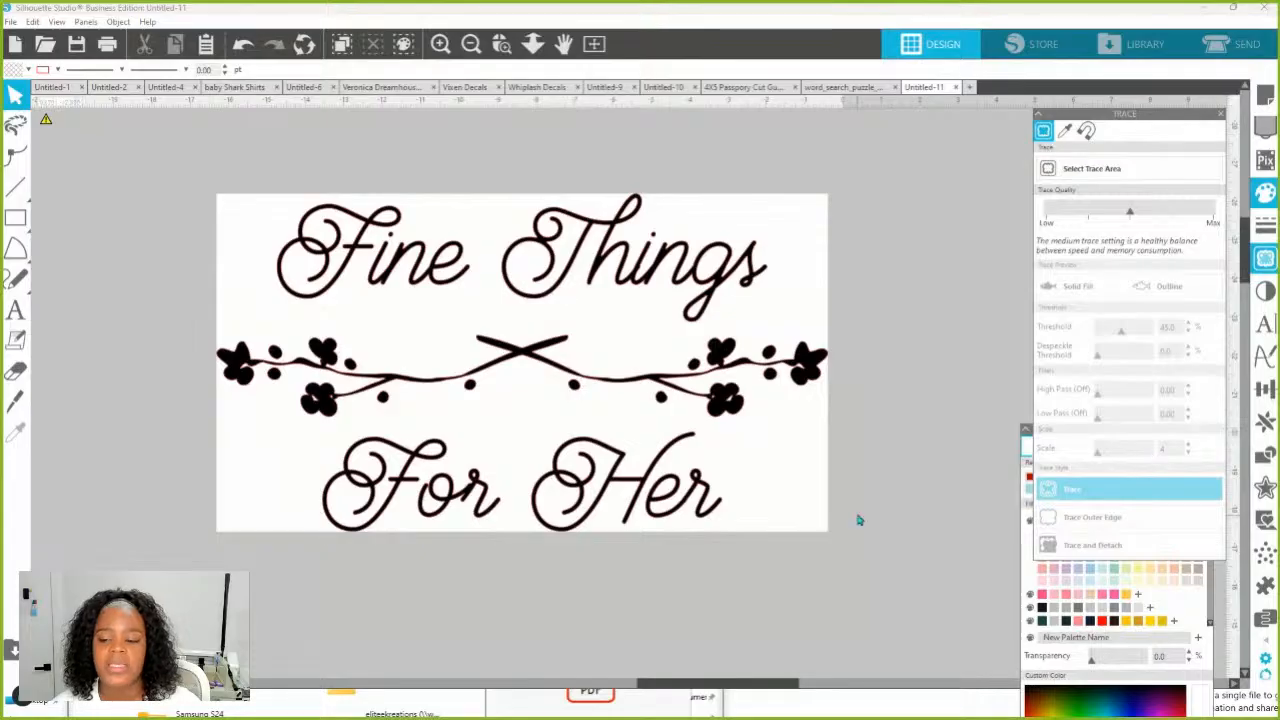
{"action": "mouse_move", "coordinate": [808, 443]}
{"action": "left_mouse_down"}
{"action": "mouse_move", "coordinate": [803, 374]}
{"action": "mouse_move", "coordinate": [415, 186]}
{"action": "mouse_move", "coordinate": [511, 171]}
{"action": "left_mouse_up"}
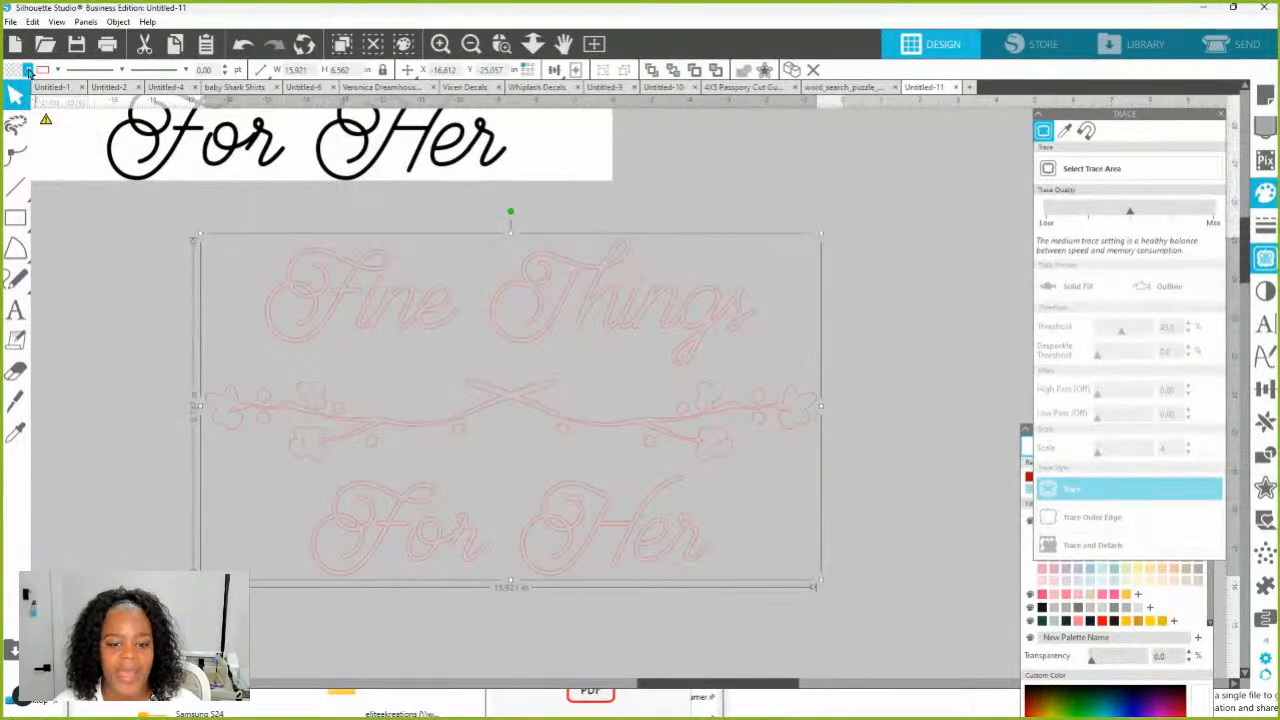
Fill the traced Fine Things For Her outline with solid black
{"action": "left_click", "coordinate": [28, 70]}
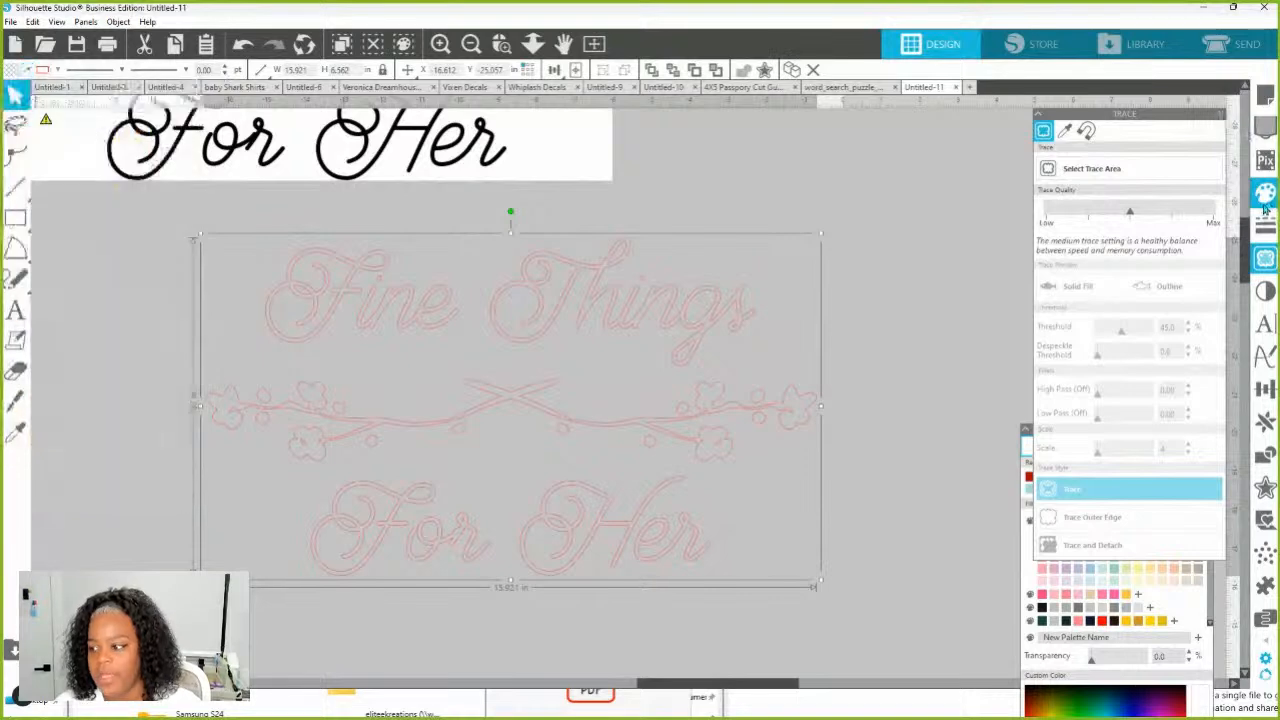
{"action": "left_click", "coordinate": [1028, 432]}
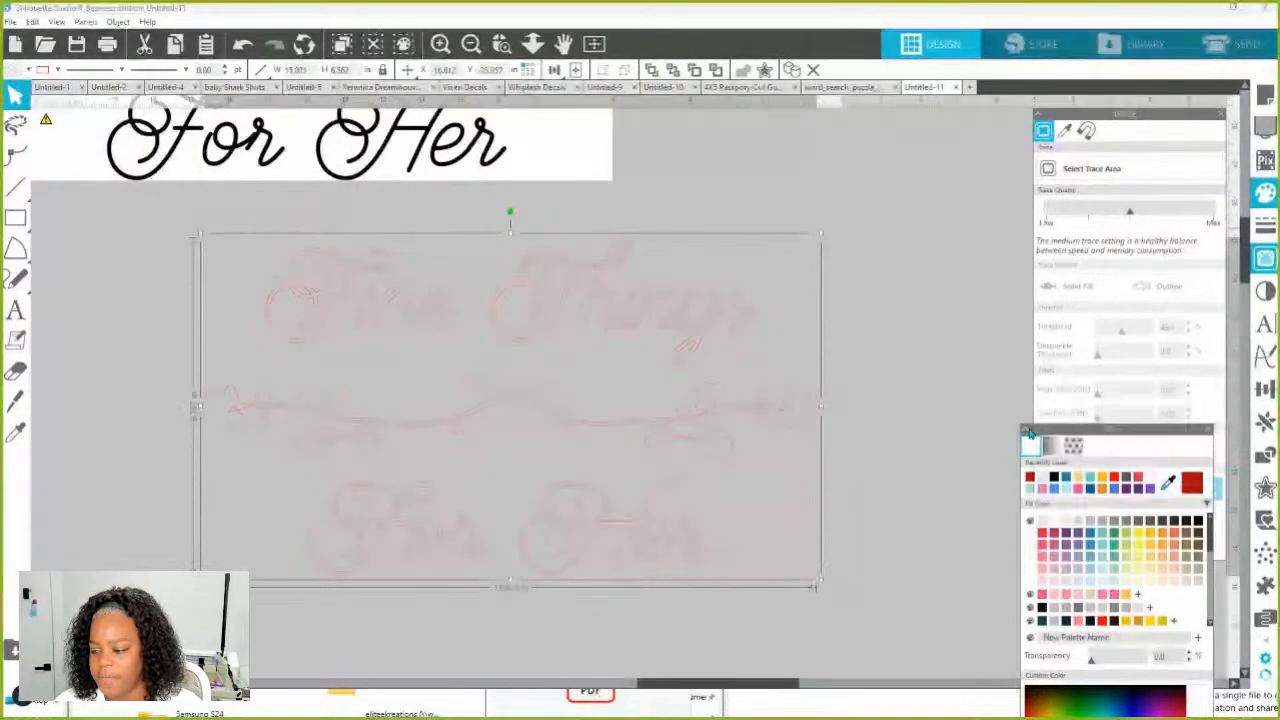
{"action": "left_click_drag", "start_coordinate": [1030, 432], "coordinate": [914, 213]}
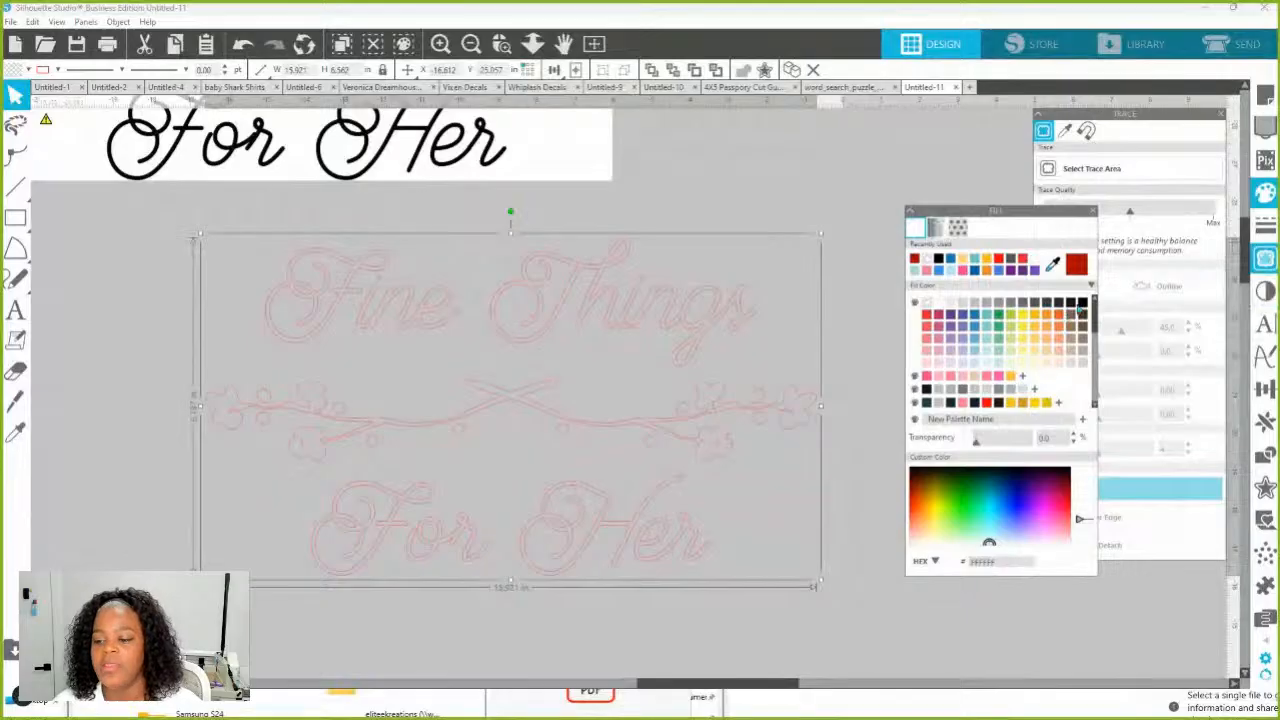
{"action": "left_click", "coordinate": [1082, 304]}
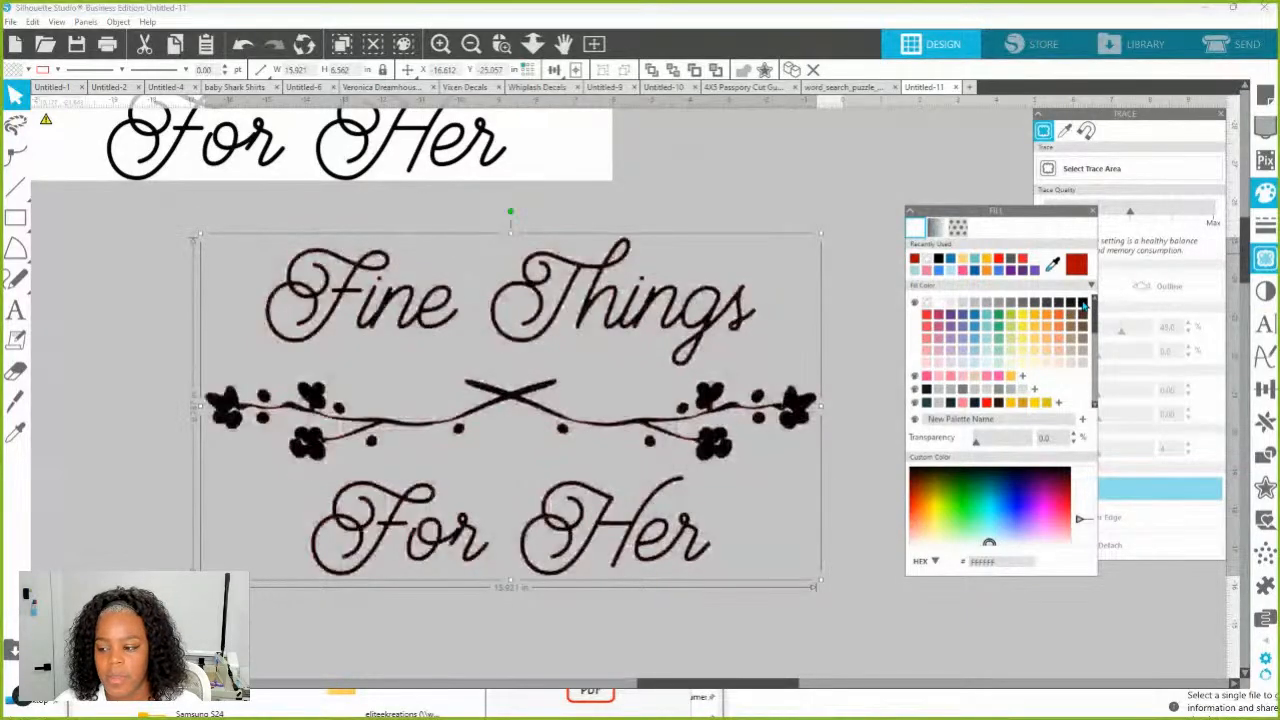
Set the traced design's line colour to transparent to remove its red outline
{"action": "left_click", "coordinate": [1264, 236]}
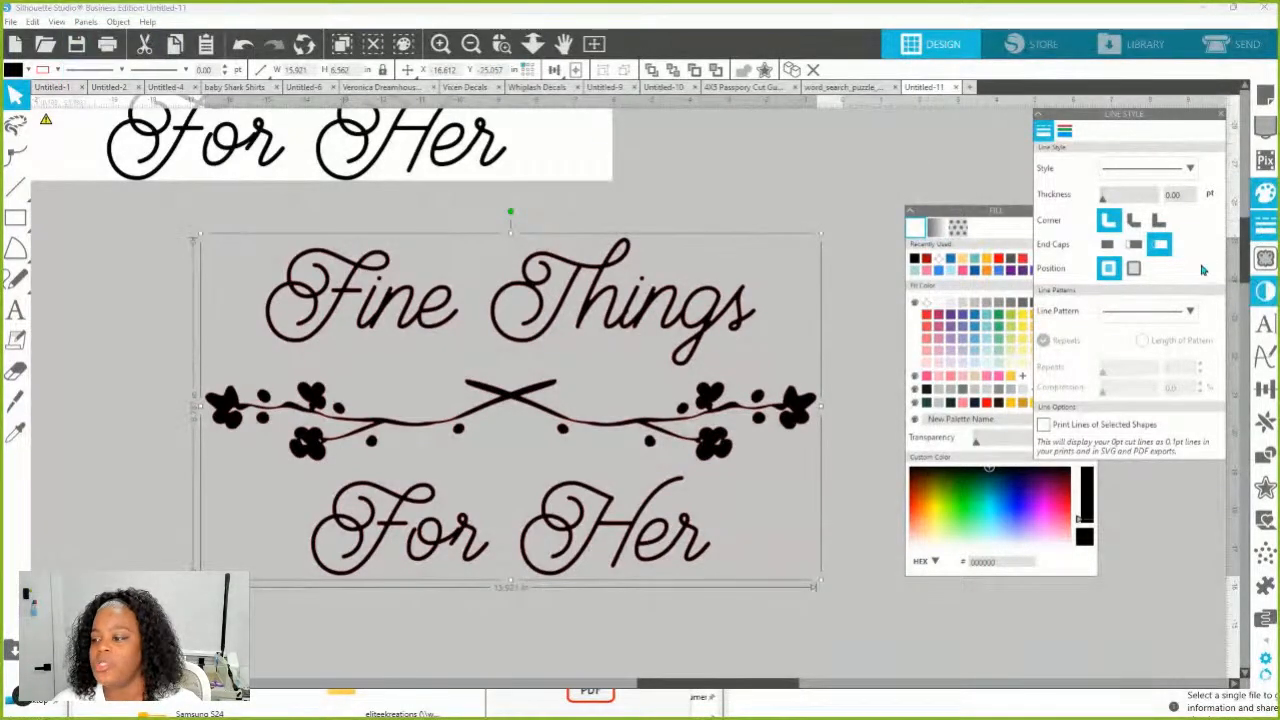
{"action": "left_click", "coordinate": [1065, 131]}
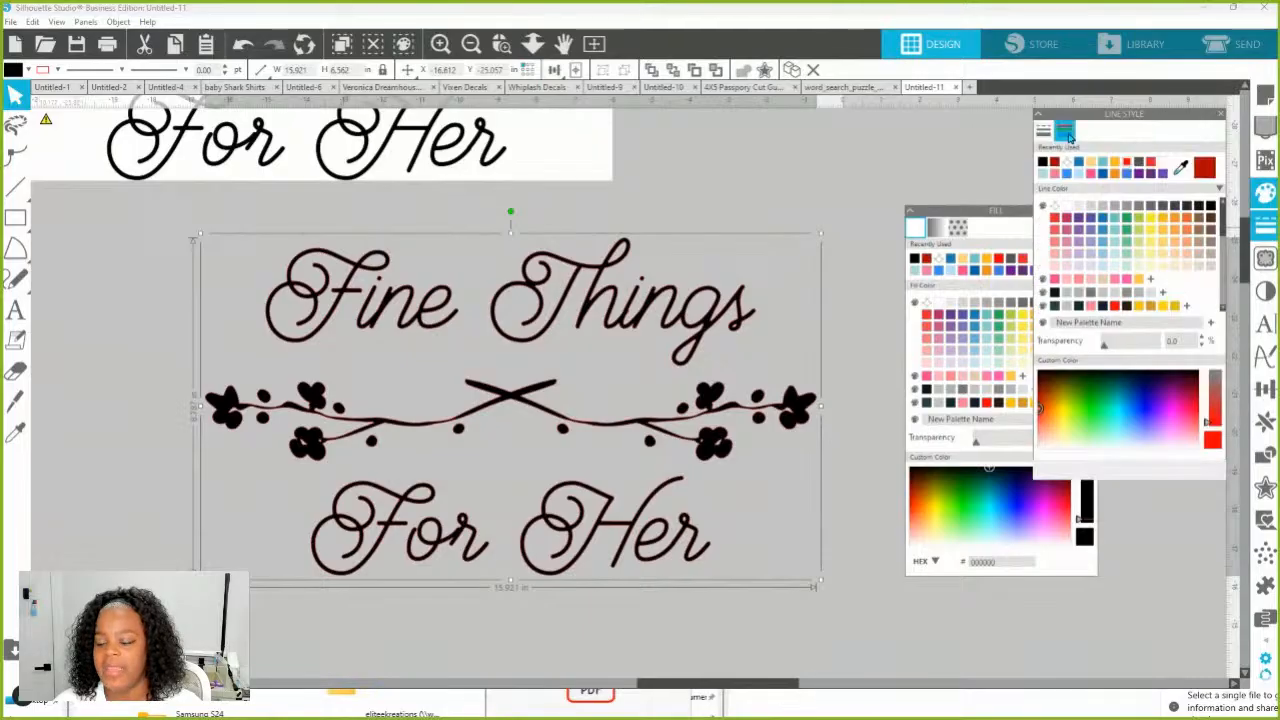
{"action": "left_click", "coordinate": [1056, 208]}
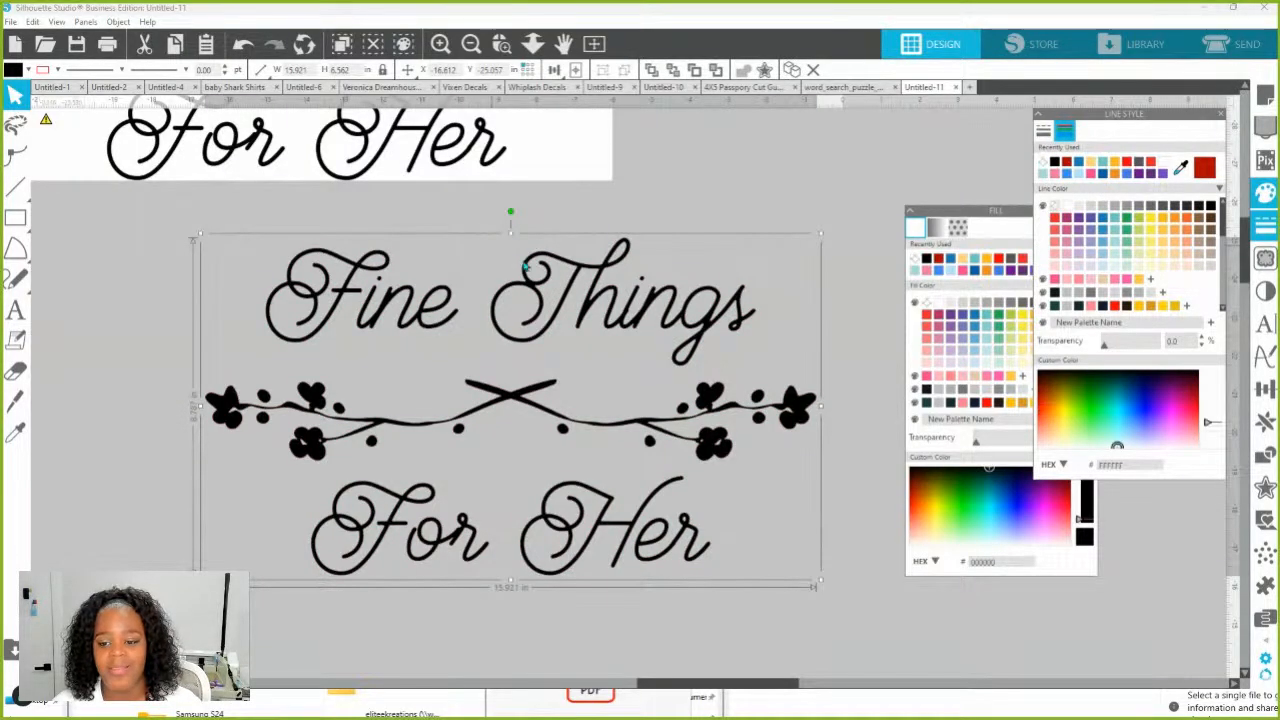
Inspect the edges of the traced word Things up close and show the design's edit points
{"action": "scroll", "coordinate": [575, 245], "scroll_direction": "up", "scroll_amount": 3}
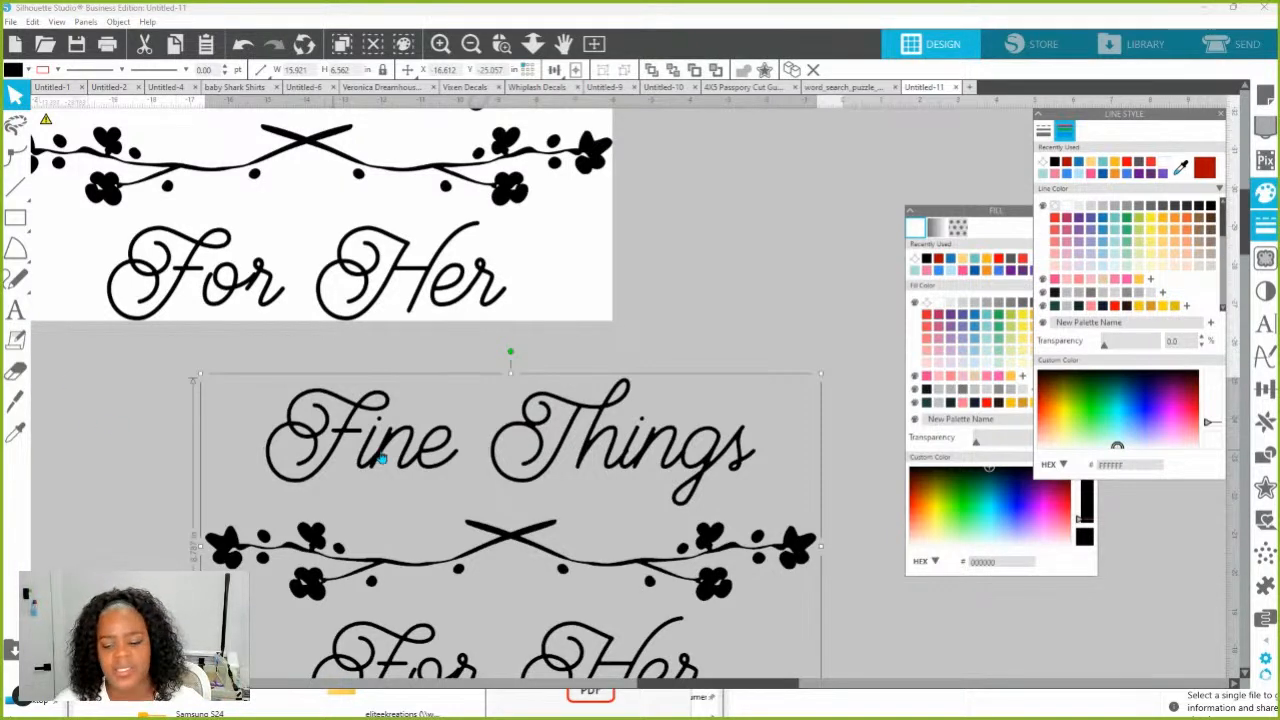
{"action": "right_click", "coordinate": [564, 441]}
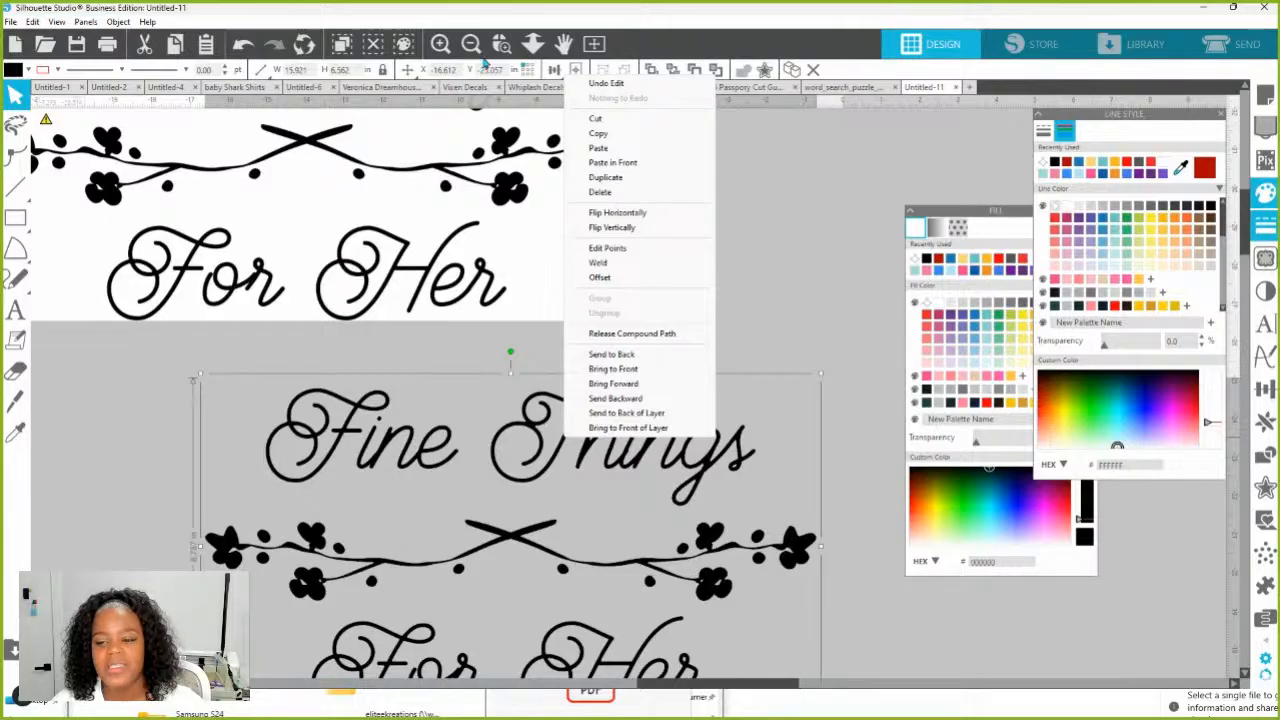
{"action": "left_click", "coordinate": [503, 46]}
{"action": "left_click_drag", "start_coordinate": [490, 424], "coordinate": [609, 486]}
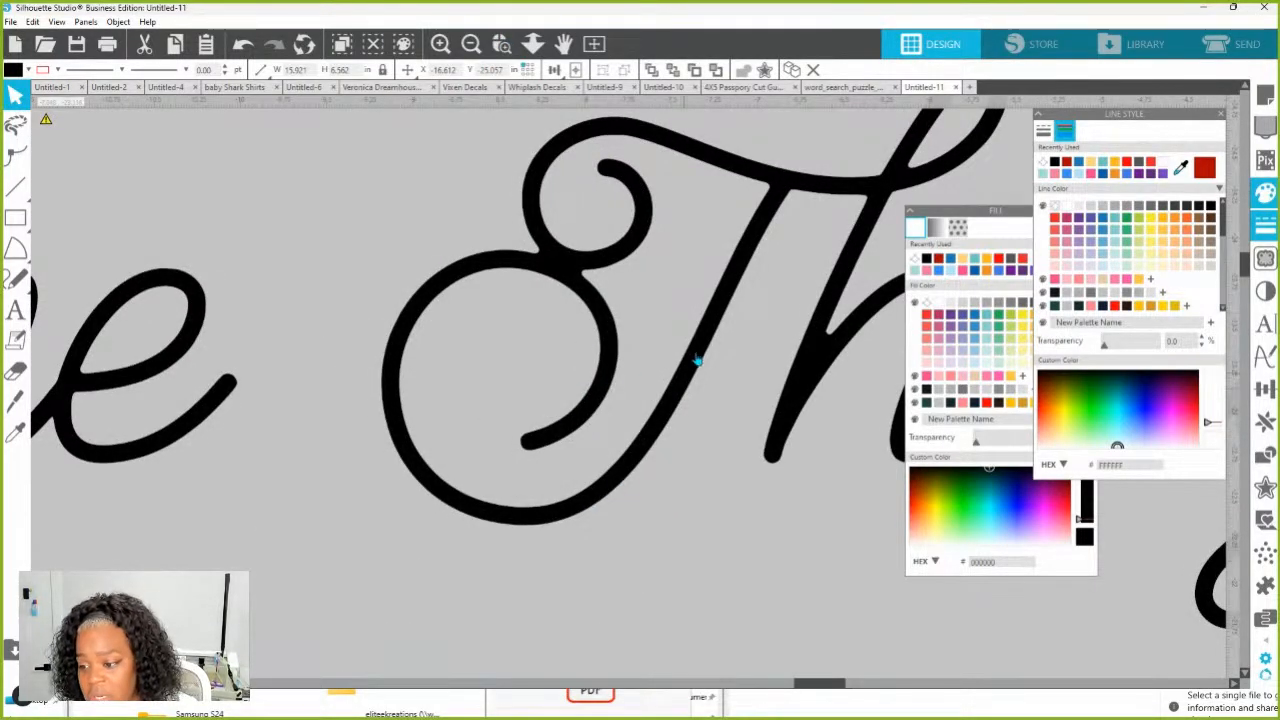
{"action": "double_click", "coordinate": [653, 432]}
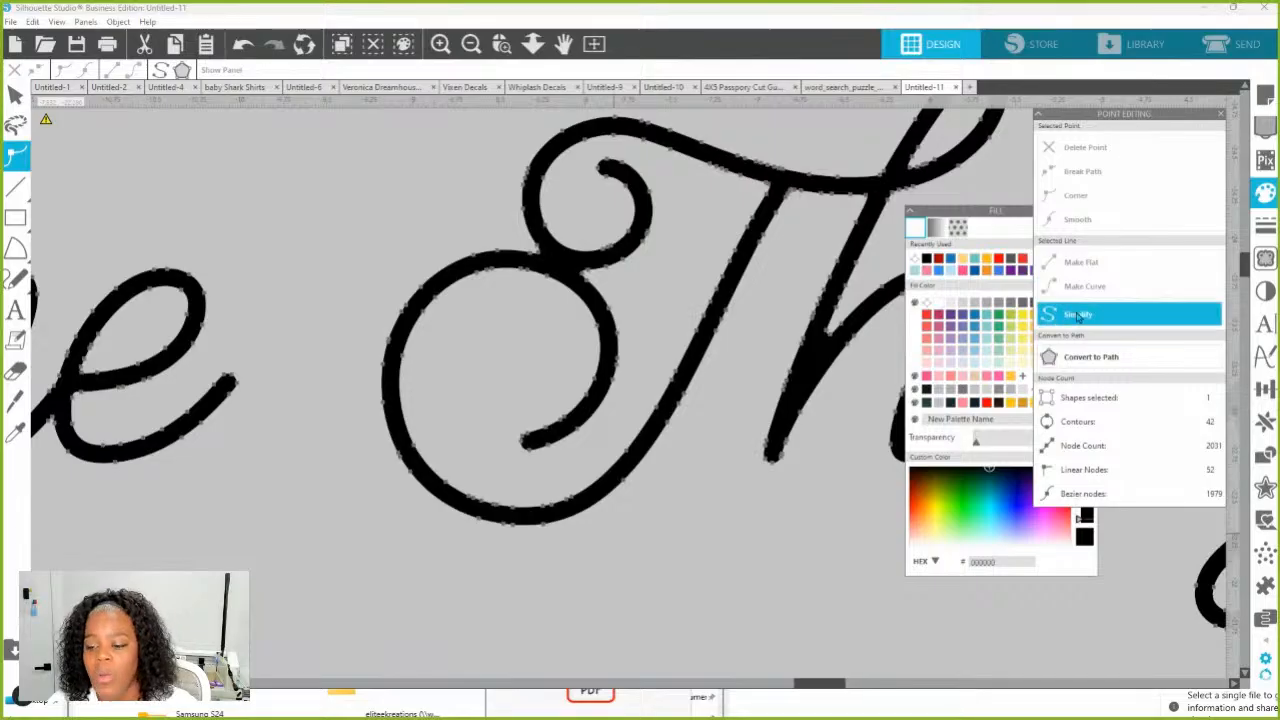
Try simplifying the traced design's points, undo the simplification and leave point editing
{"action": "left_click", "coordinate": [1077, 316]}
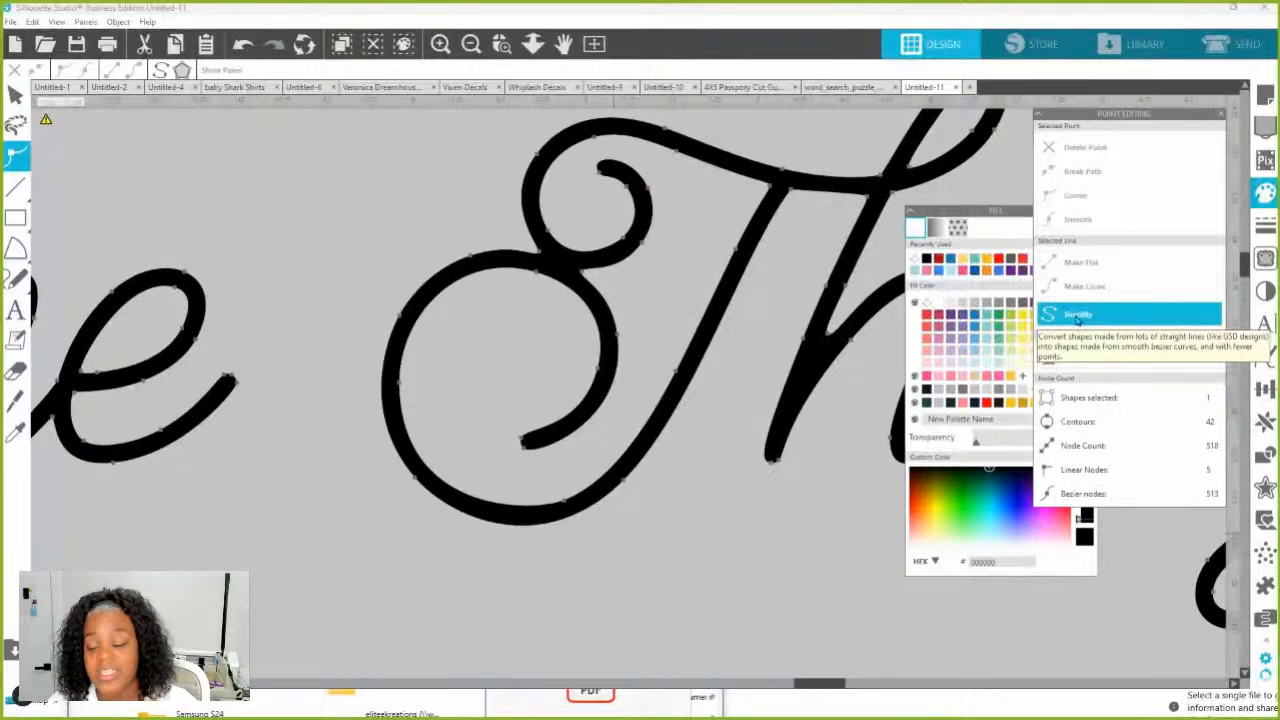
{"action": "key", "text": "i"}
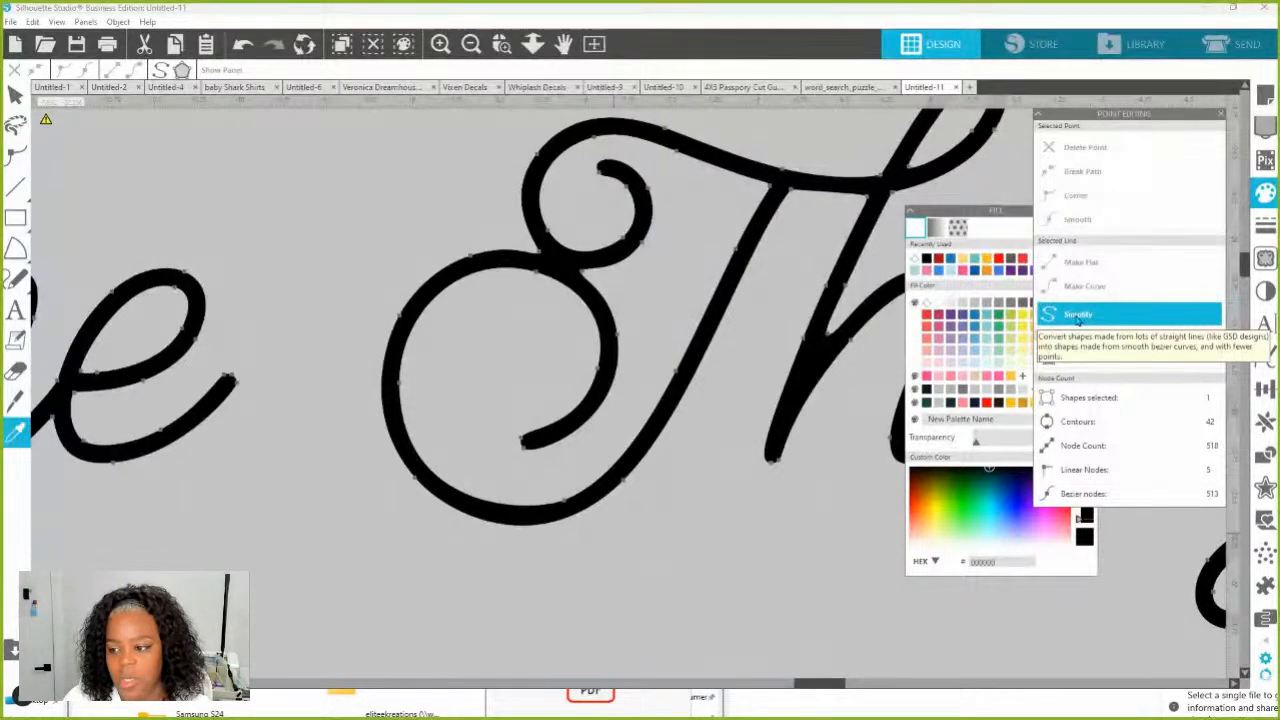
{"action": "key", "text": "ctrl+z"}
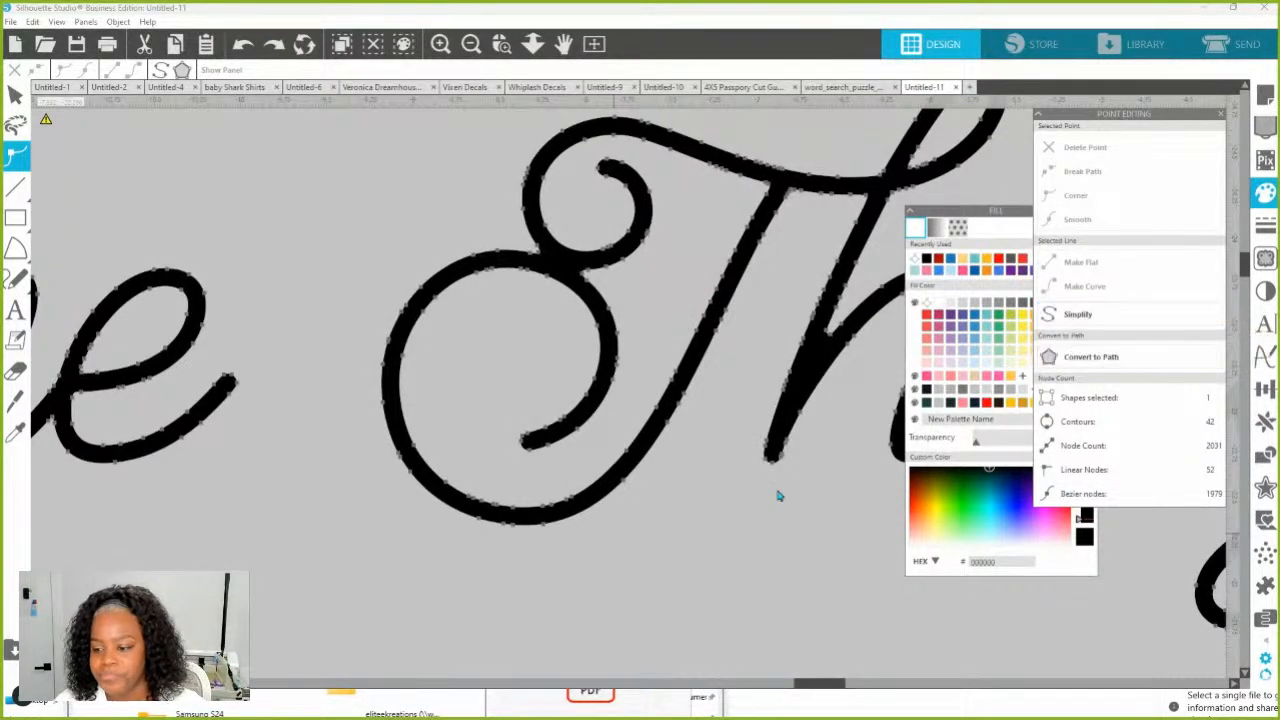
{"action": "left_click", "coordinate": [763, 389]}
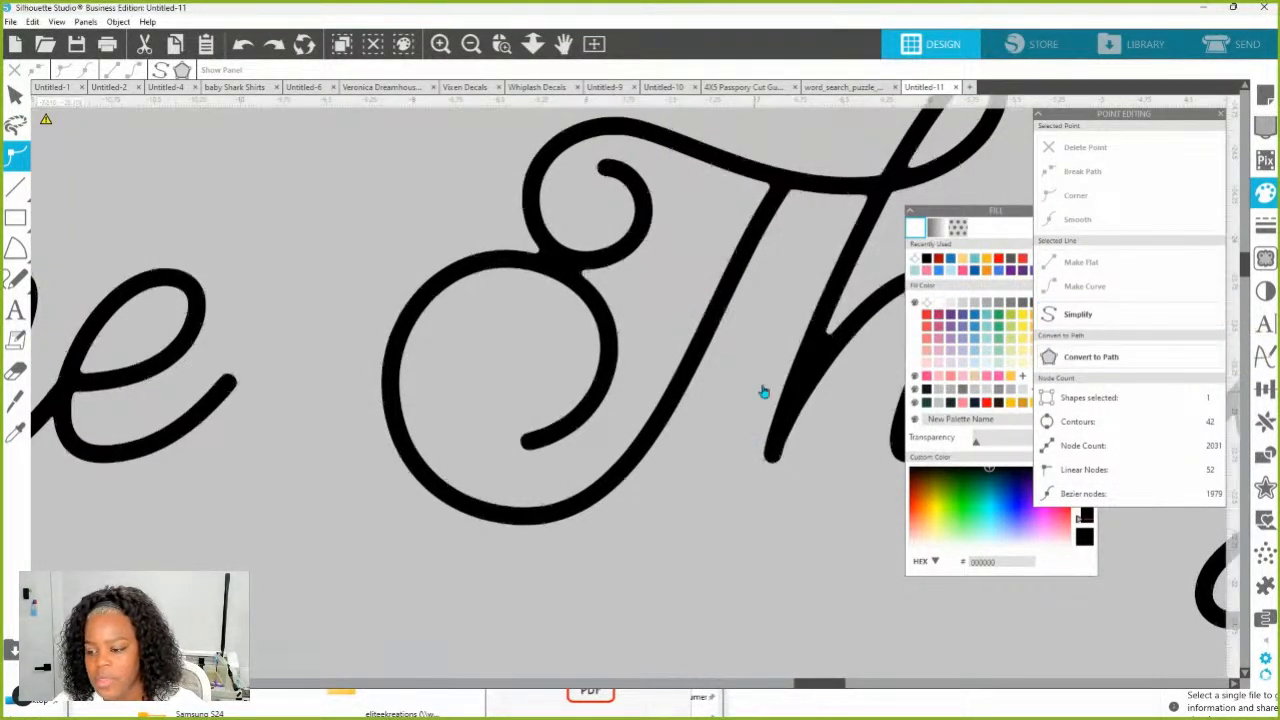
{"action": "left_click", "coordinate": [745, 286]}
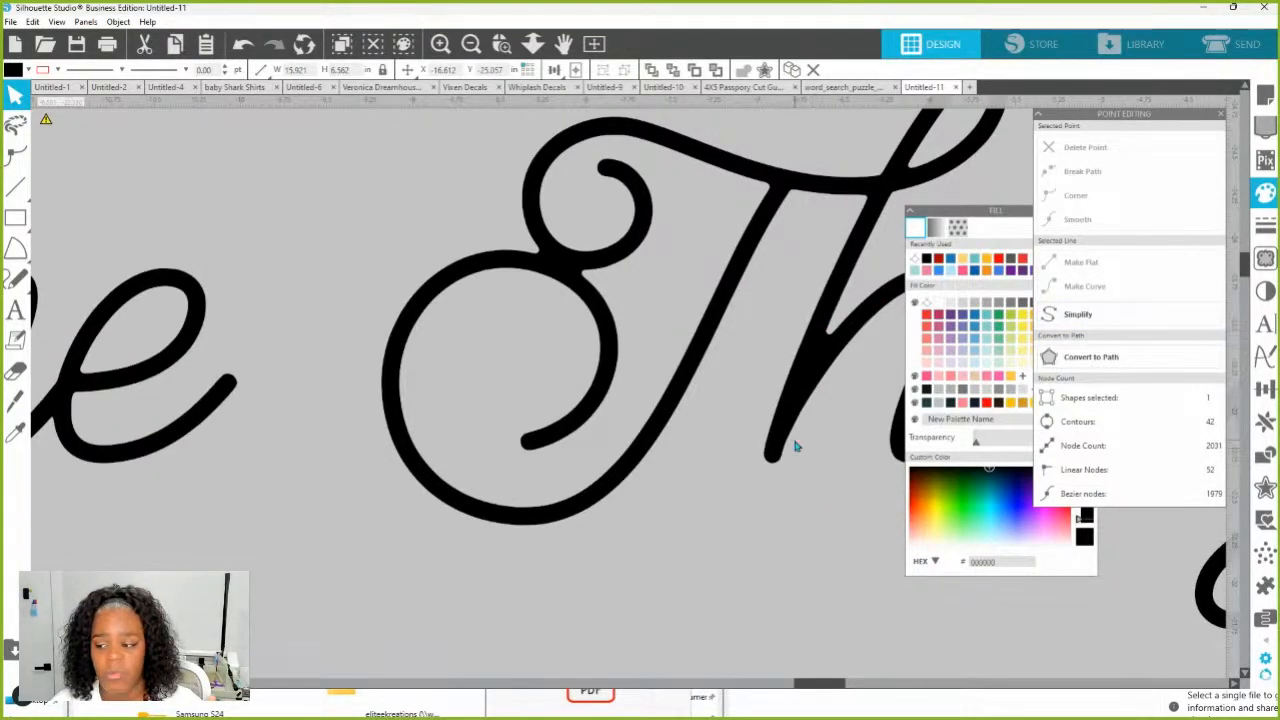
Simplify the traced lettering's points once more and undo that simplification
{"action": "left_click", "coordinate": [1110, 318]}
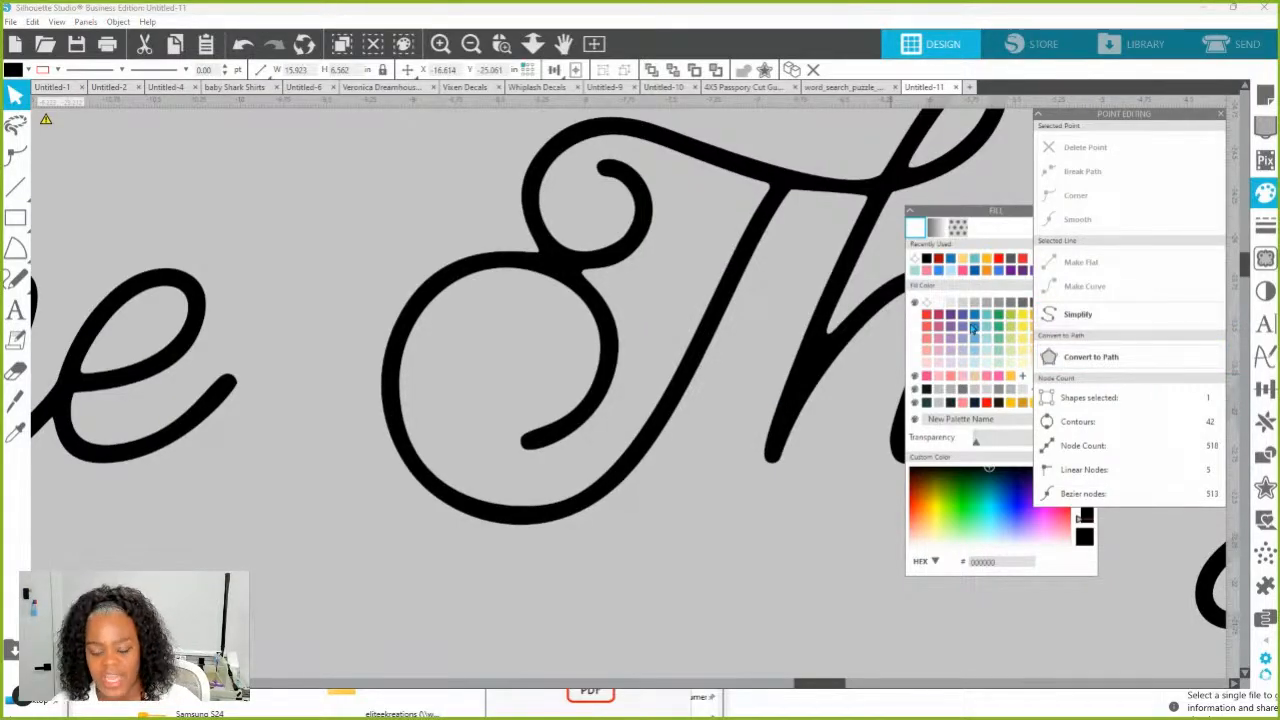
{"action": "key", "text": "ctrl+z"}
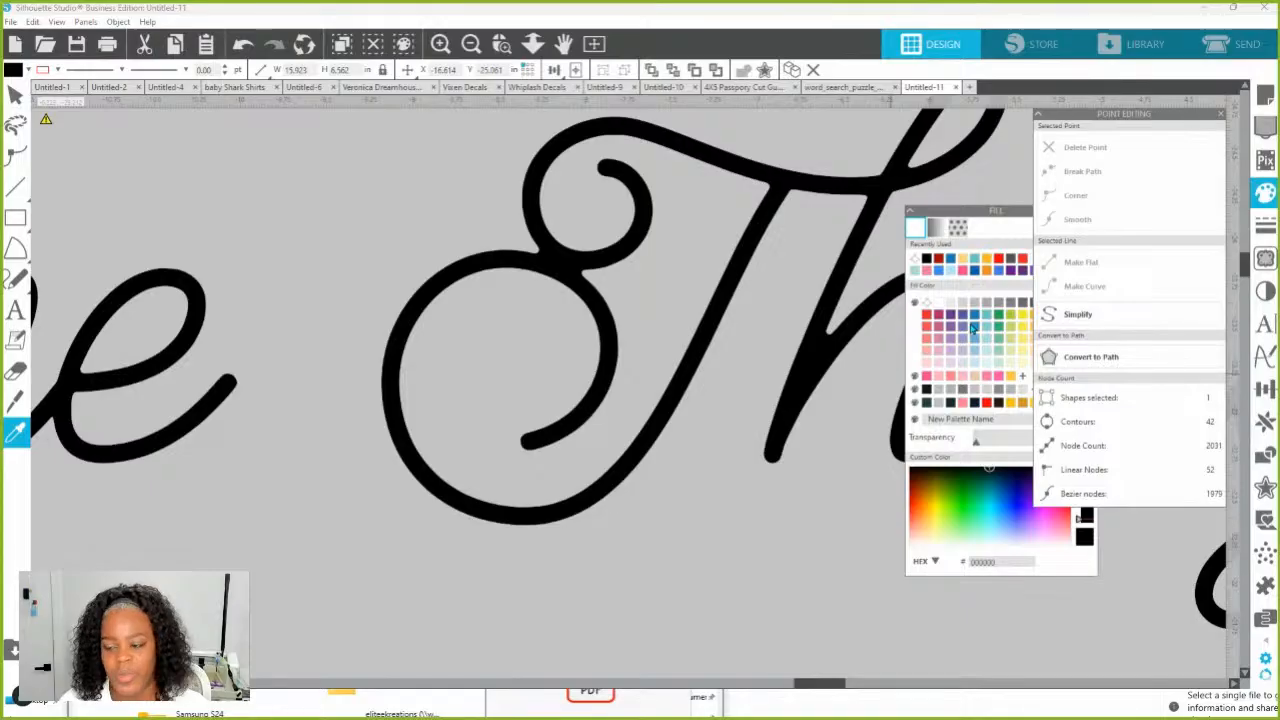
Release the compound path of the whole traced Fine Things For Her design
{"action": "left_click", "coordinate": [533, 44]}
{"action": "left_click_drag", "start_coordinate": [573, 394], "coordinate": [601, 150]}
{"action": "key", "text": "Escape"}
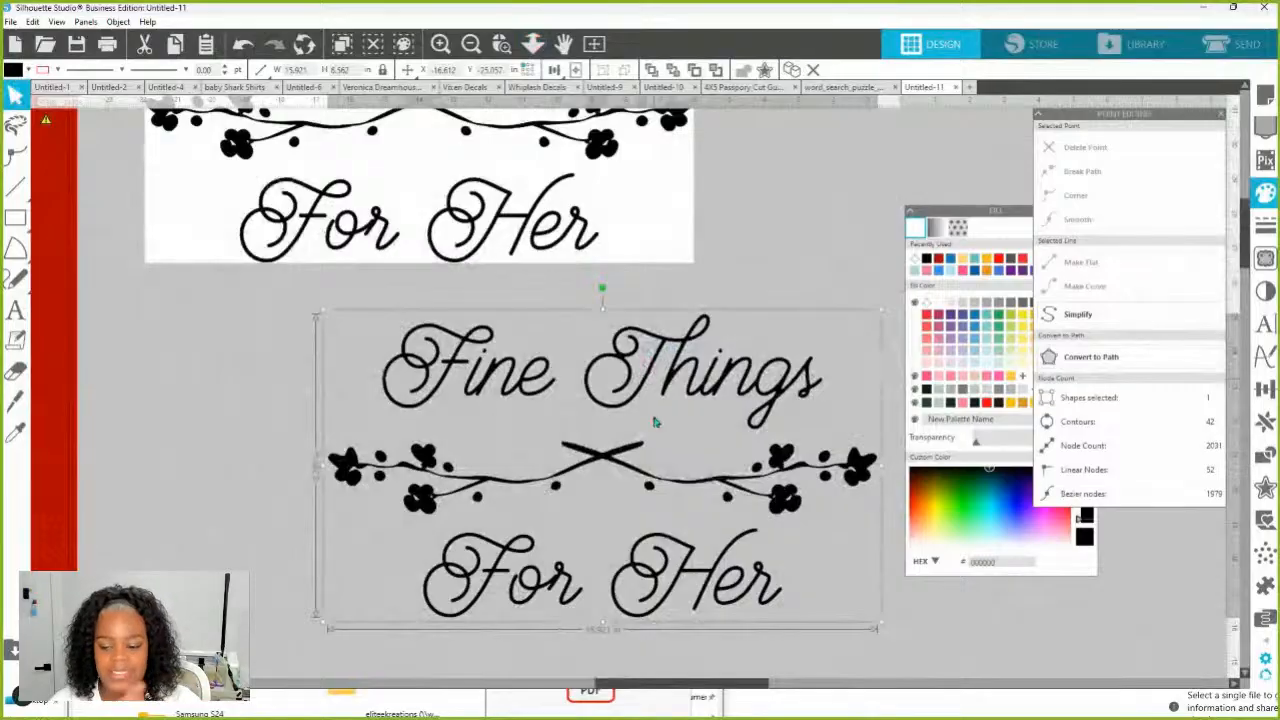
{"action": "right_click", "coordinate": [646, 388]}
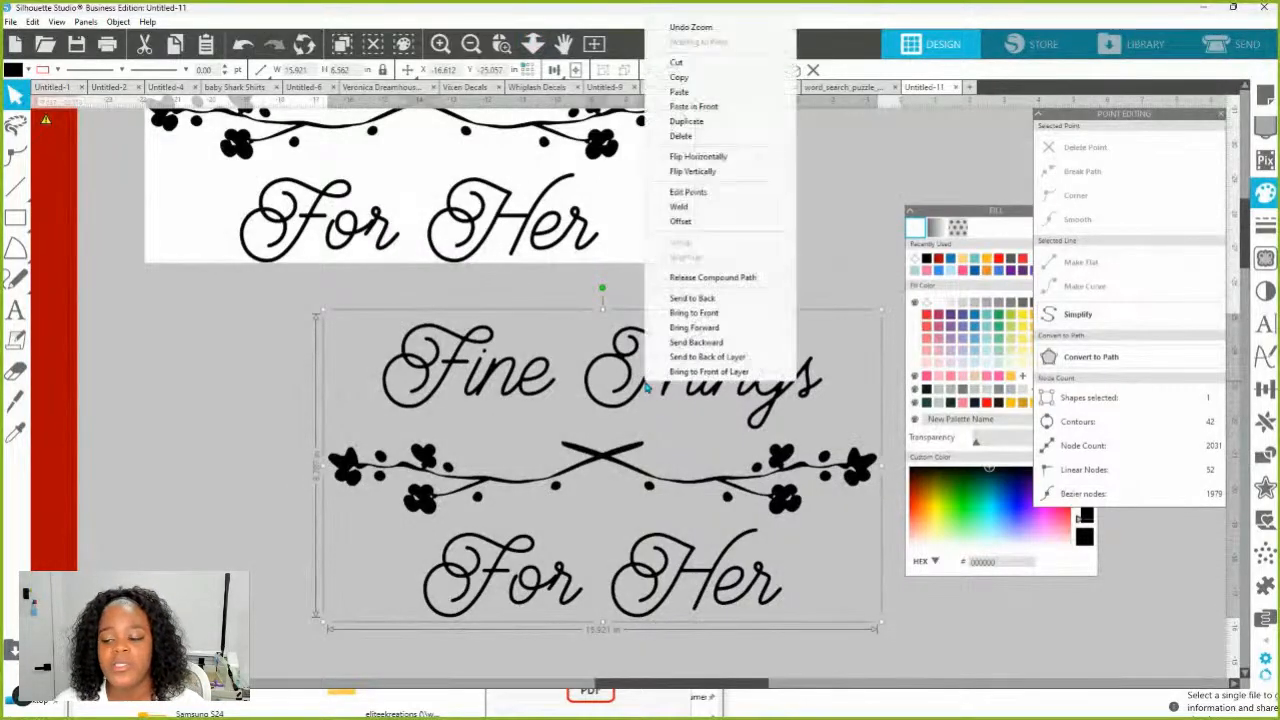
{"action": "left_click", "coordinate": [752, 278]}
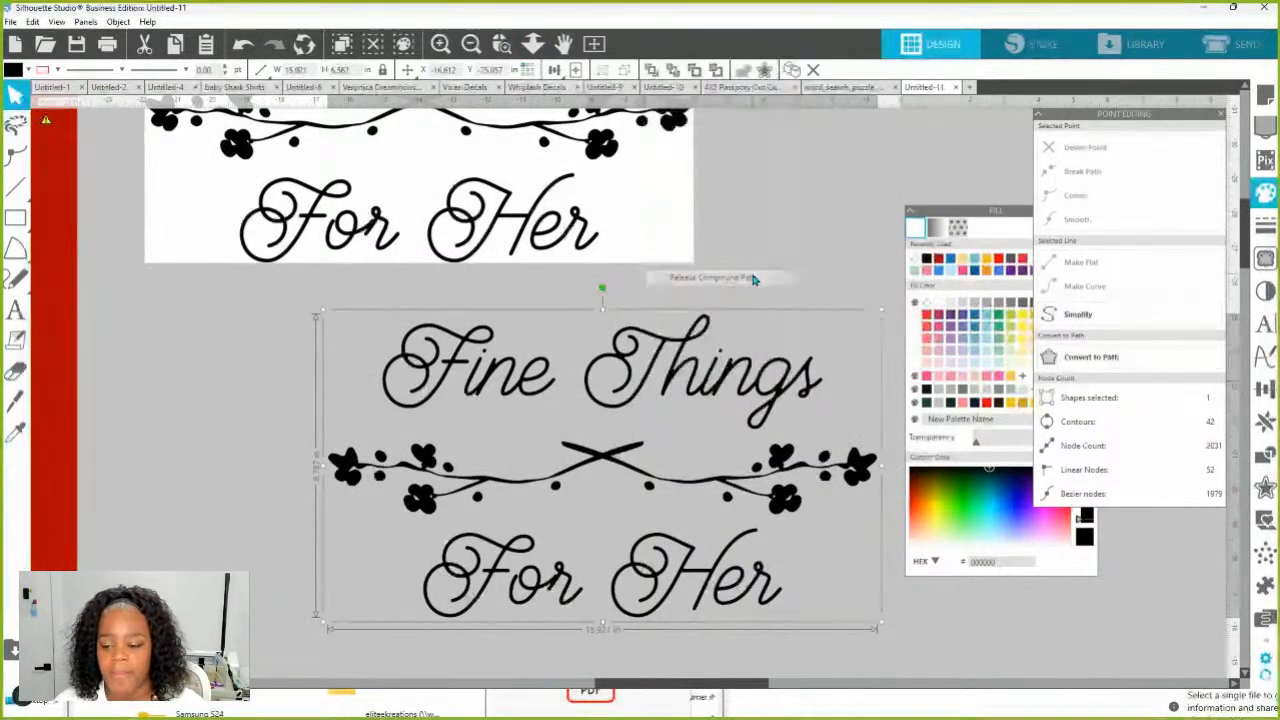
{"action": "left_click", "coordinate": [825, 237]}
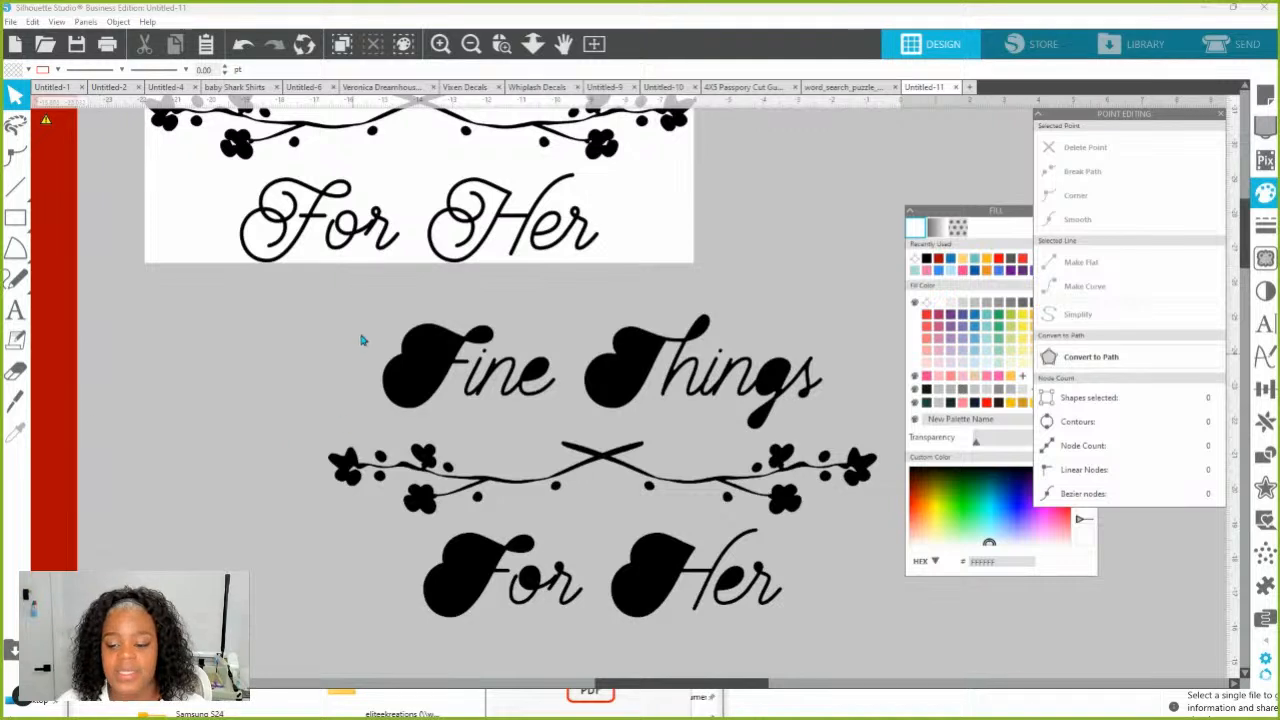
Make one compound path from all the Fine Things letter shapes and another from all the For Her letter shapes
{"action": "left_click_drag", "start_coordinate": [396, 298], "coordinate": [835, 427]}
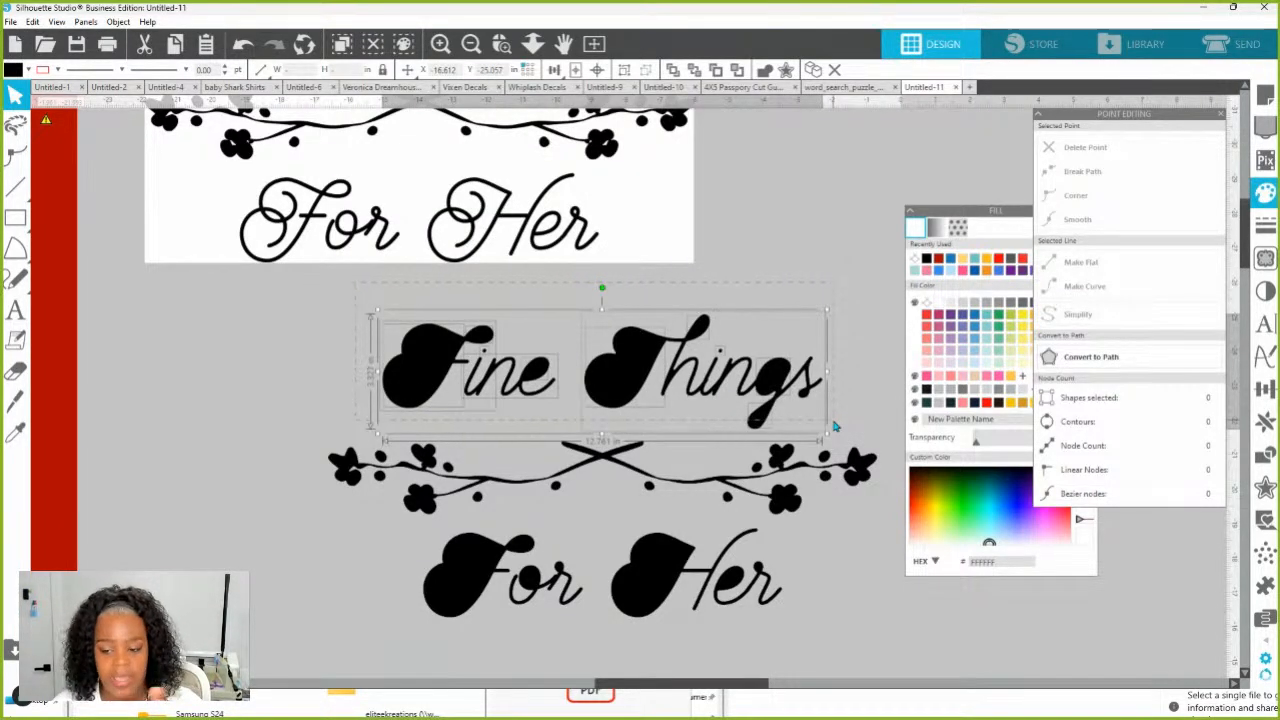
{"action": "right_click", "coordinate": [668, 357]}
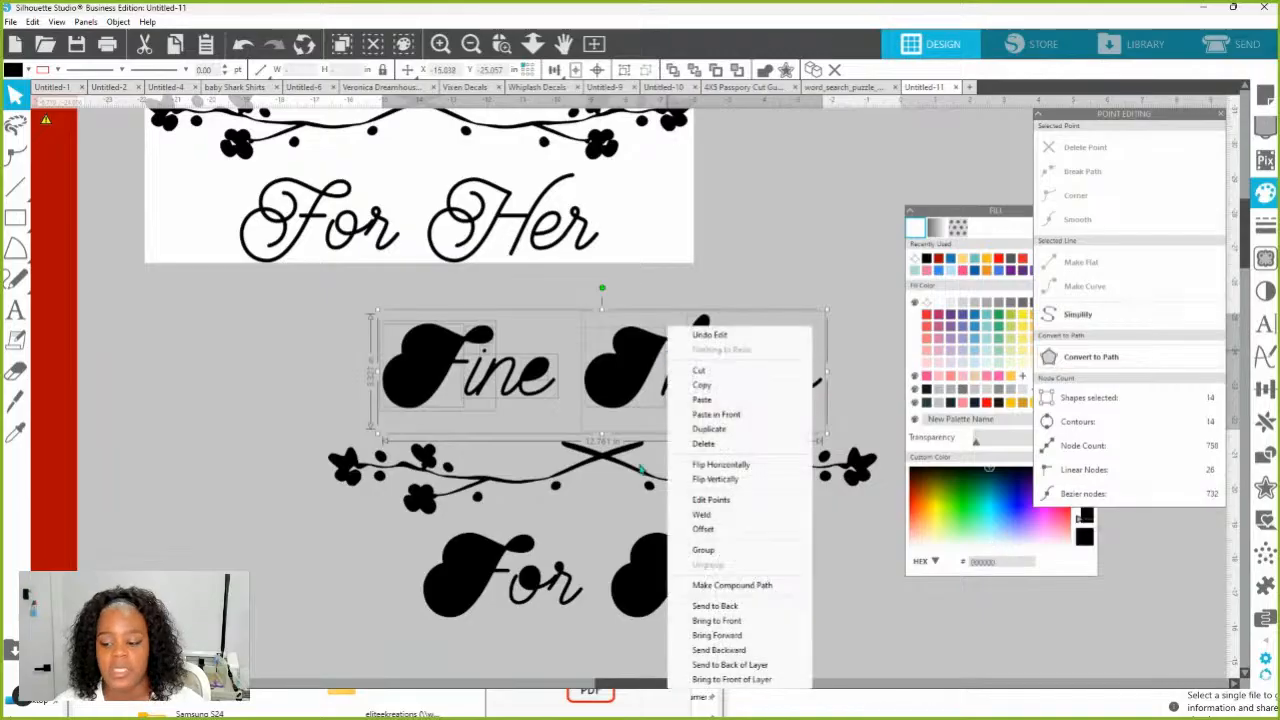
{"action": "left_click", "coordinate": [740, 585]}
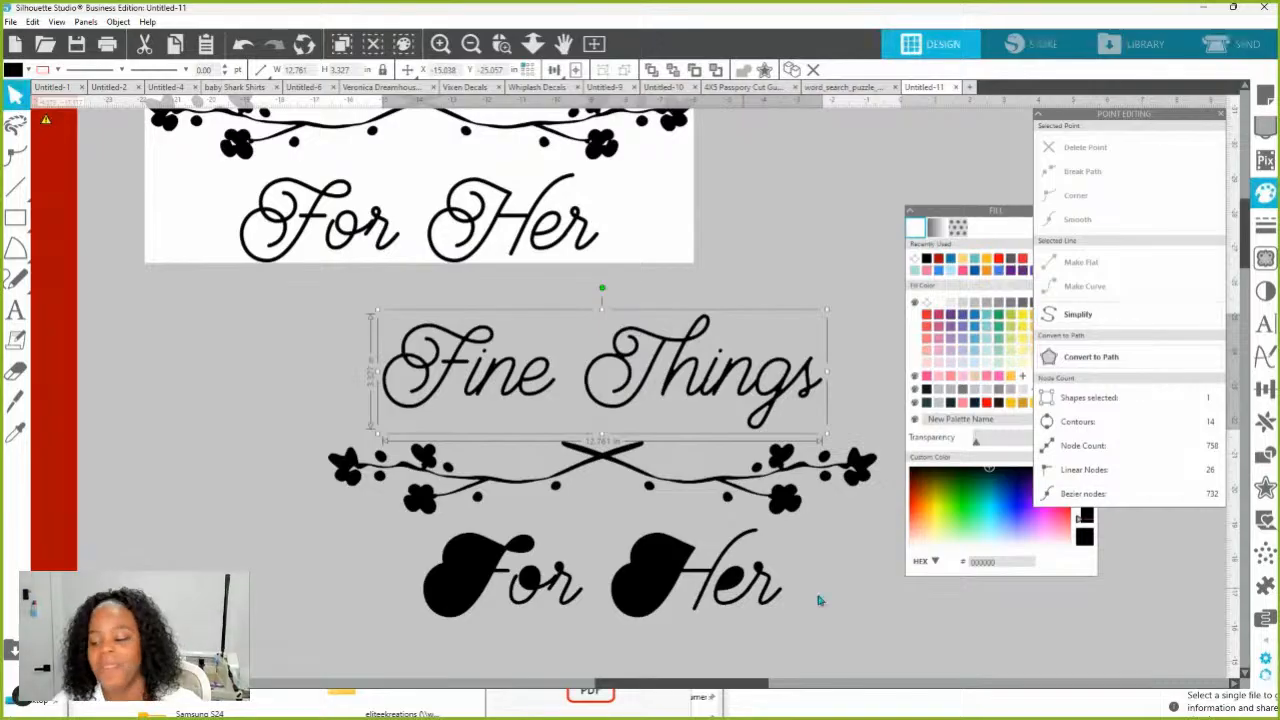
{"action": "left_click_drag", "start_coordinate": [818, 642], "coordinate": [410, 537]}
{"action": "right_click", "coordinate": [571, 557]}
{"action": "left_click", "coordinate": [548, 460]}
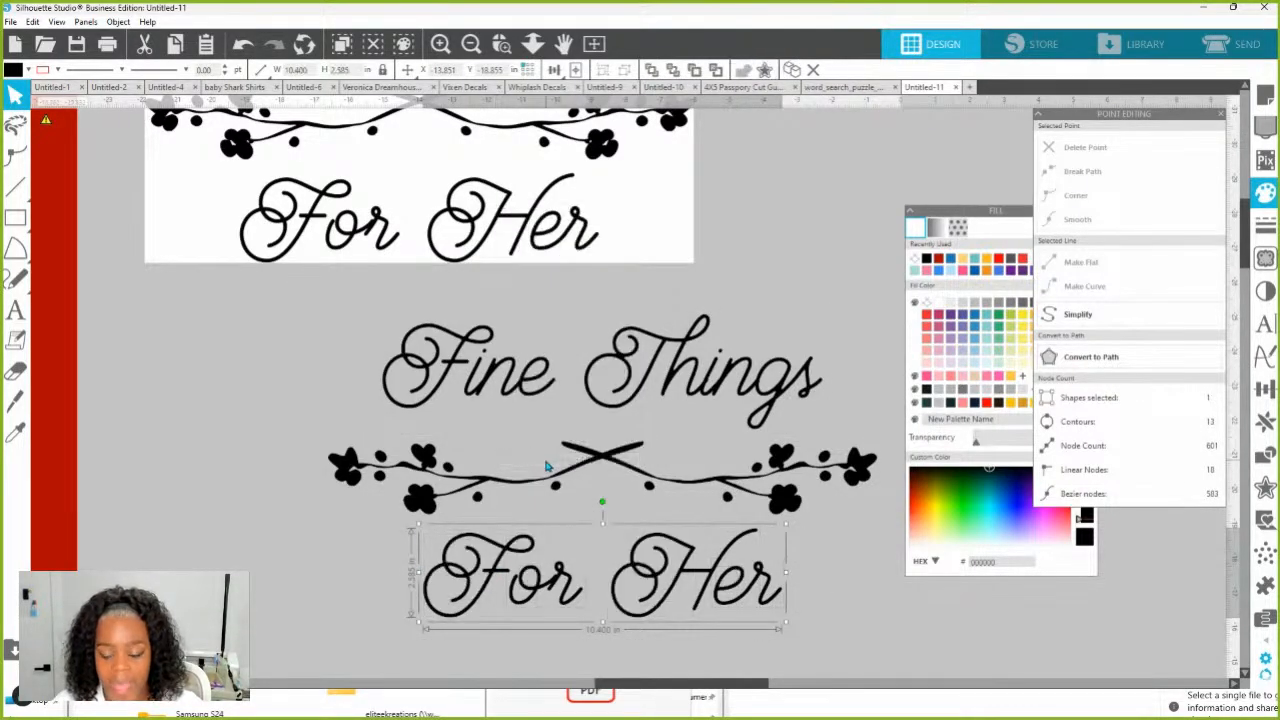
Combine the floral branch shapes between the two text lines into one compound path
{"action": "left_click_drag", "start_coordinate": [200, 432], "coordinate": [895, 528]}
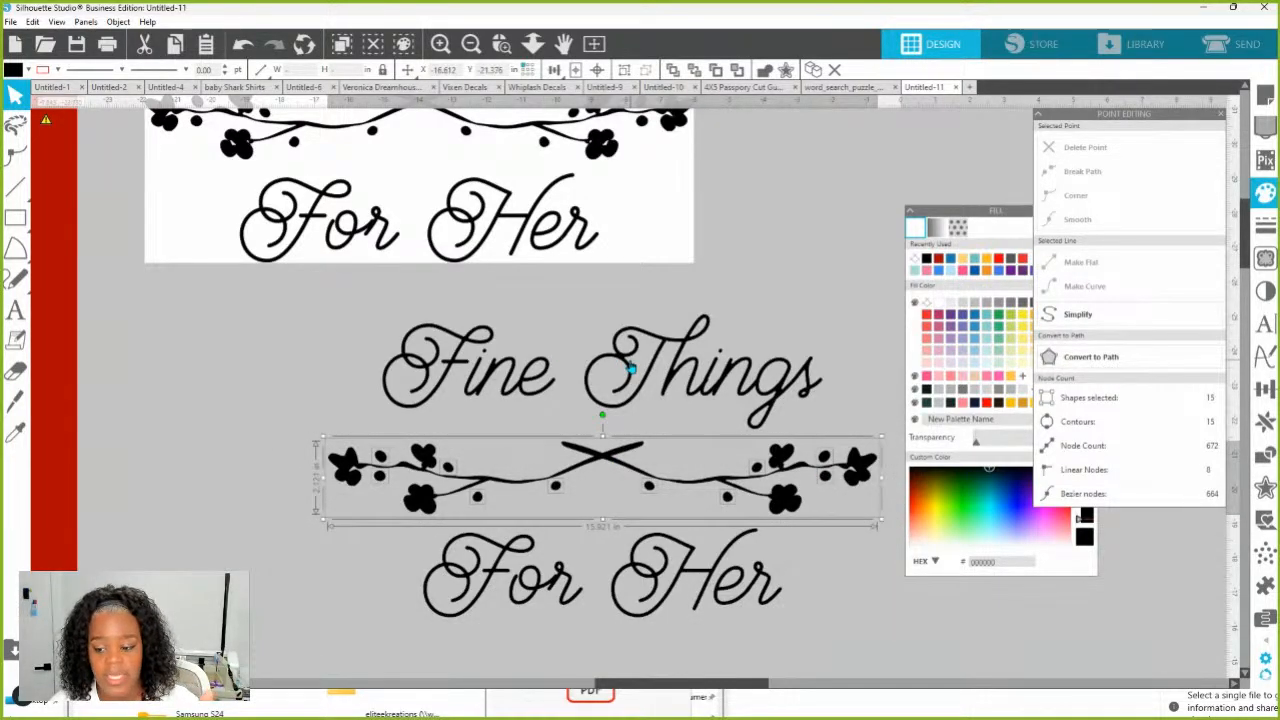
{"action": "right_click", "coordinate": [604, 456]}
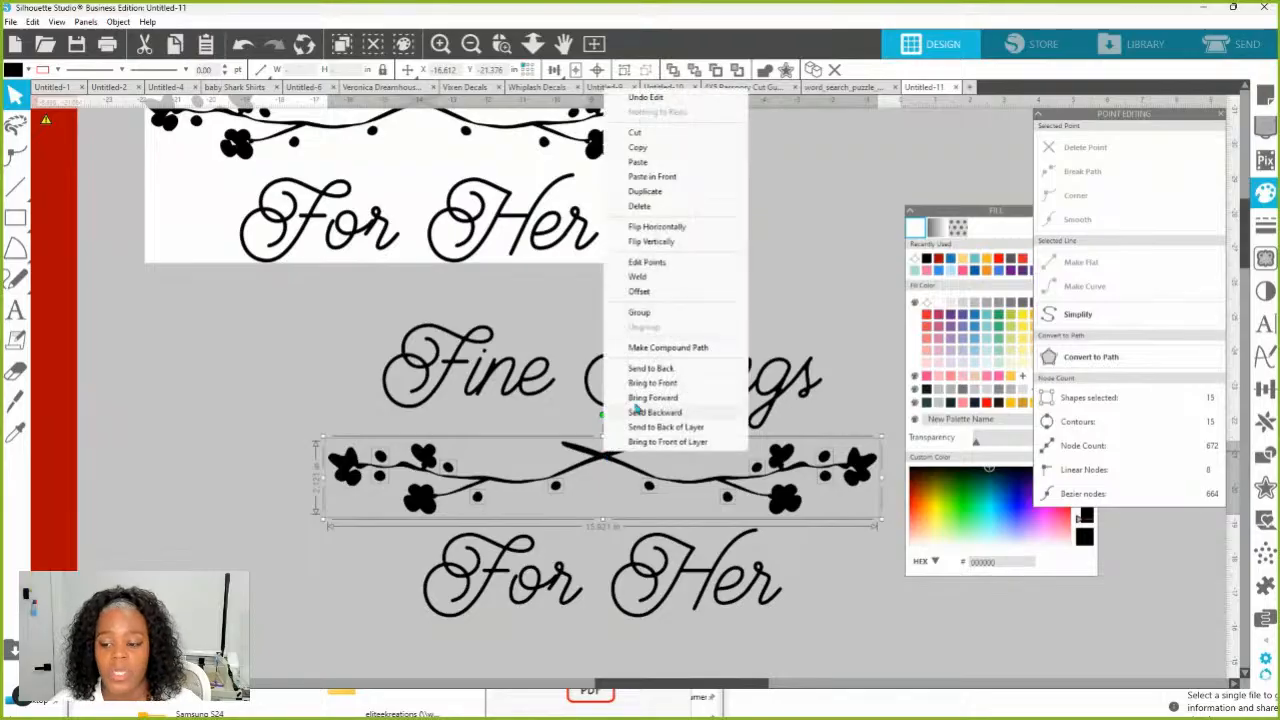
{"action": "left_click", "coordinate": [651, 348]}
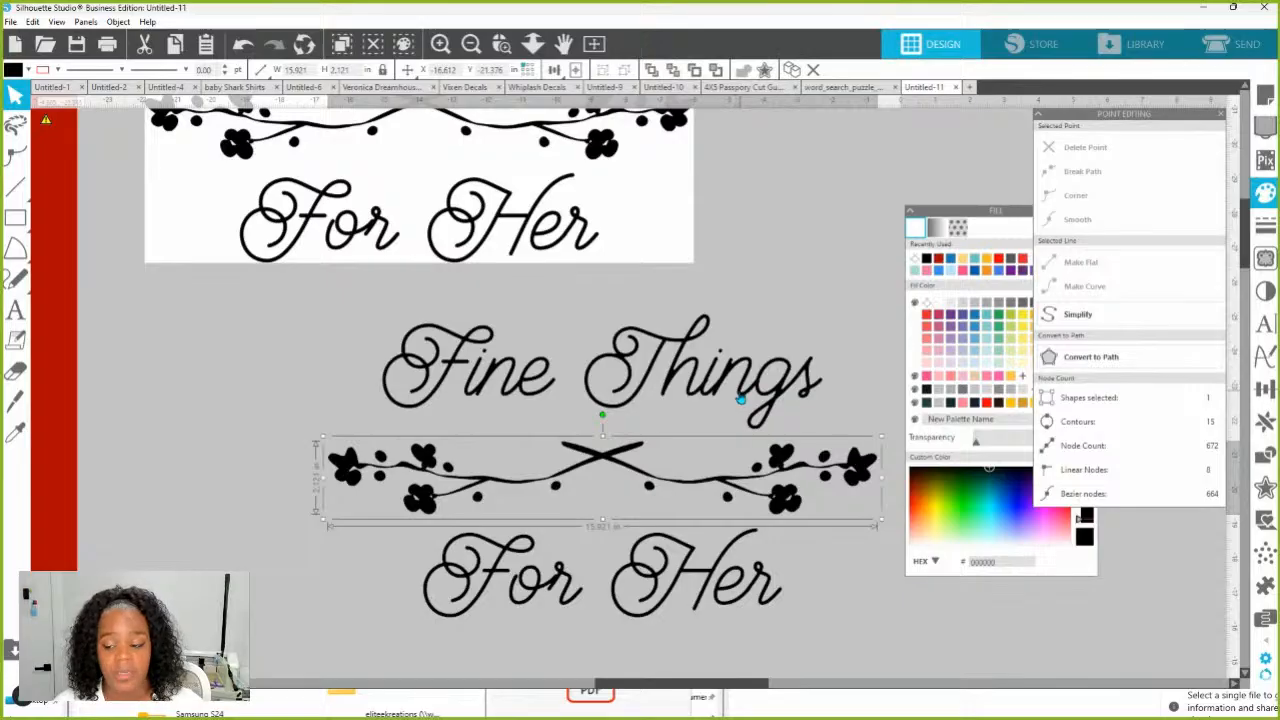
Align Fine Things, the floral branches and For Her to their common horizontal centre
{"action": "left_click", "coordinate": [625, 362], "text": "shift"}
{"action": "left_click", "coordinate": [662, 598], "text": "shift"}
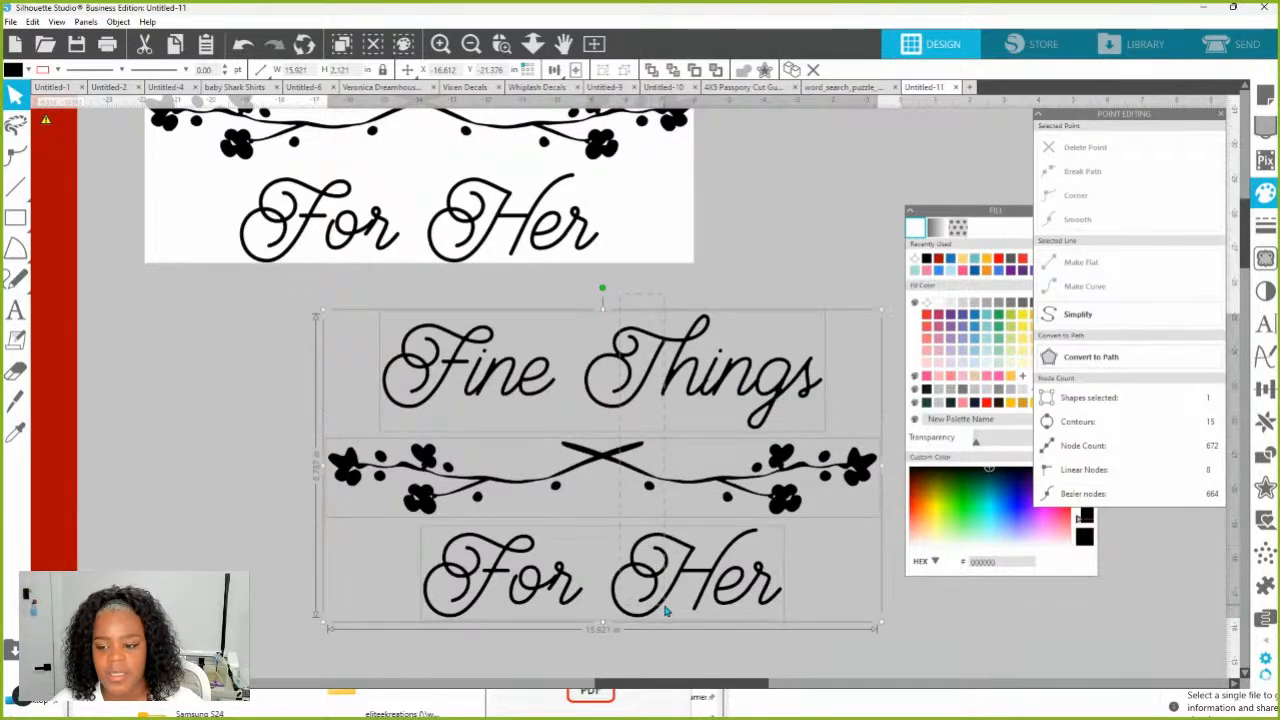
{"action": "left_click", "coordinate": [553, 71]}
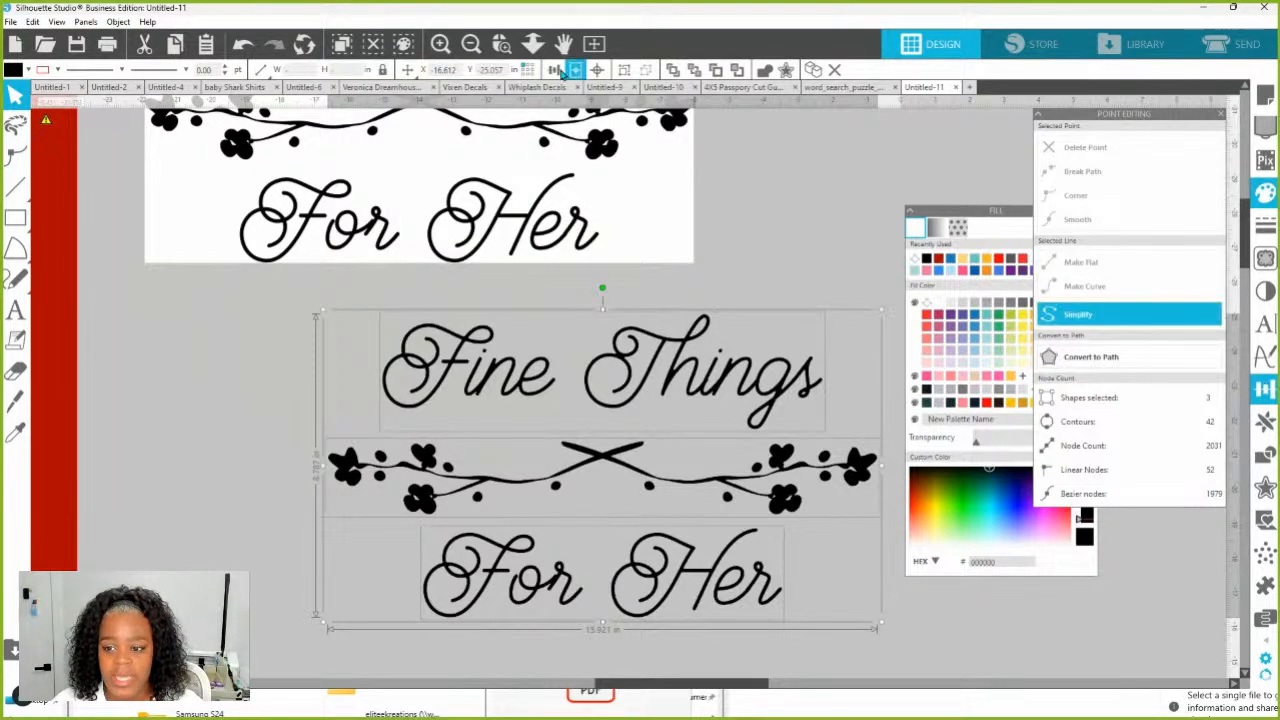
{"action": "left_click", "coordinate": [1265, 388]}
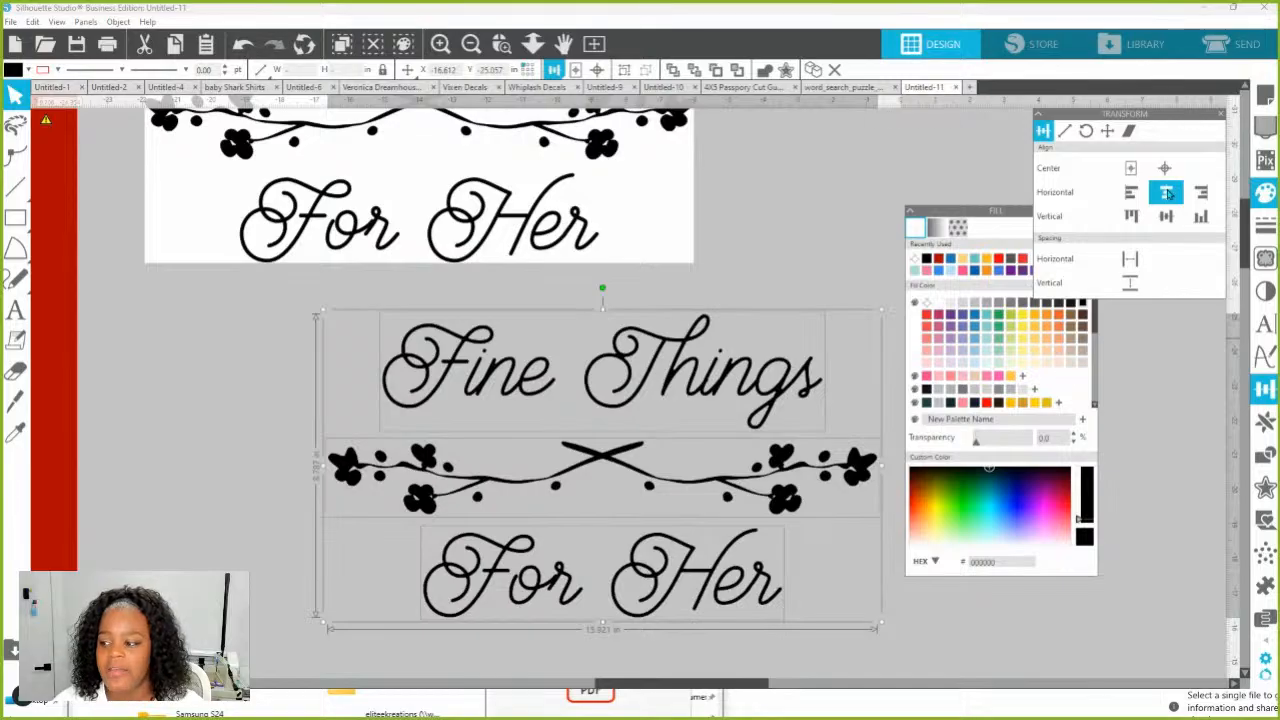
{"action": "left_click", "coordinate": [1169, 197]}
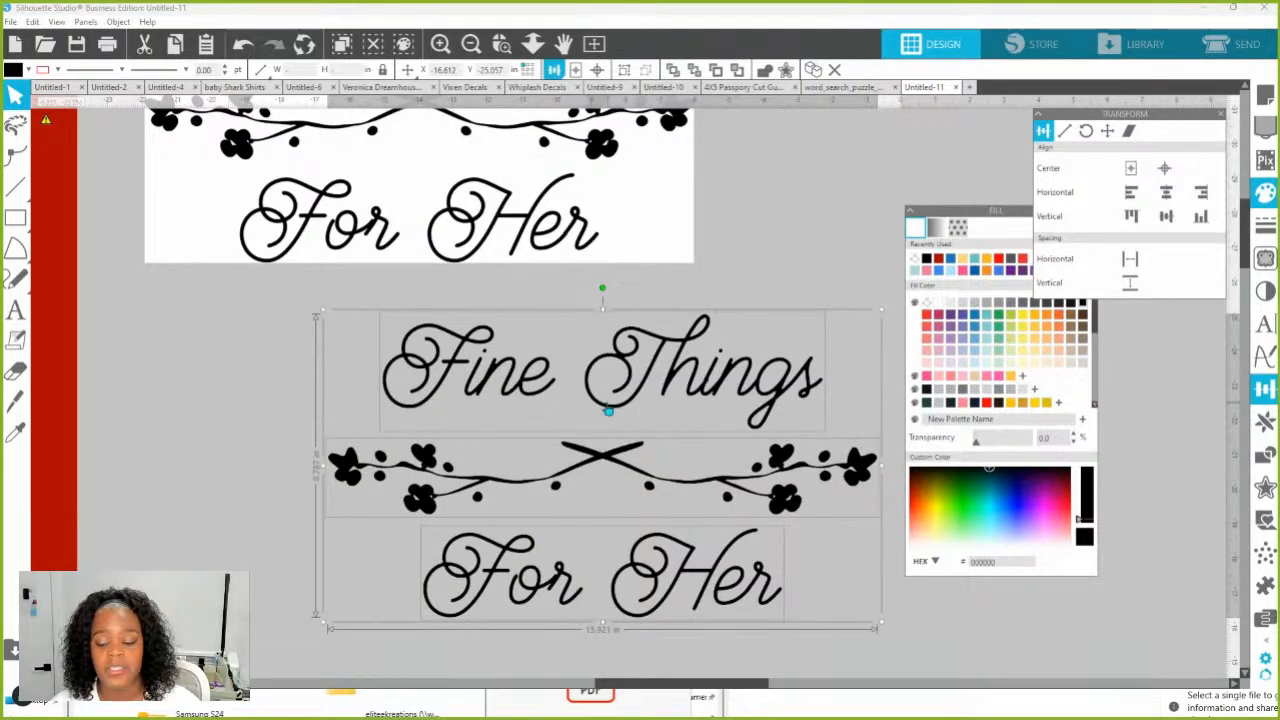
{"action": "left_click", "coordinate": [795, 288]}
Nudge the Fine Things text straight down so it sits close to the floral branches
{"action": "left_click", "coordinate": [775, 394]}
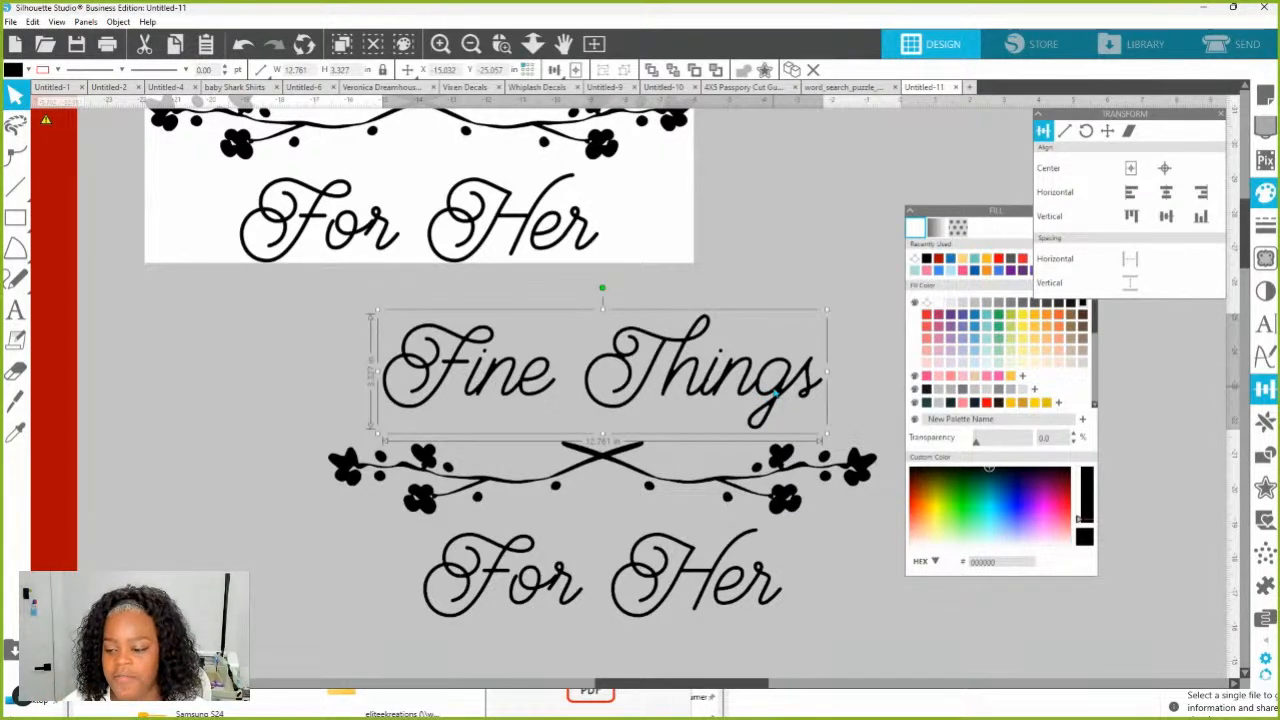
{"action": "key", "text": "Down"}
{"action": "key", "text": "Down"}
{"action": "key", "text": "Down"}
{"action": "key", "text": "Down"}
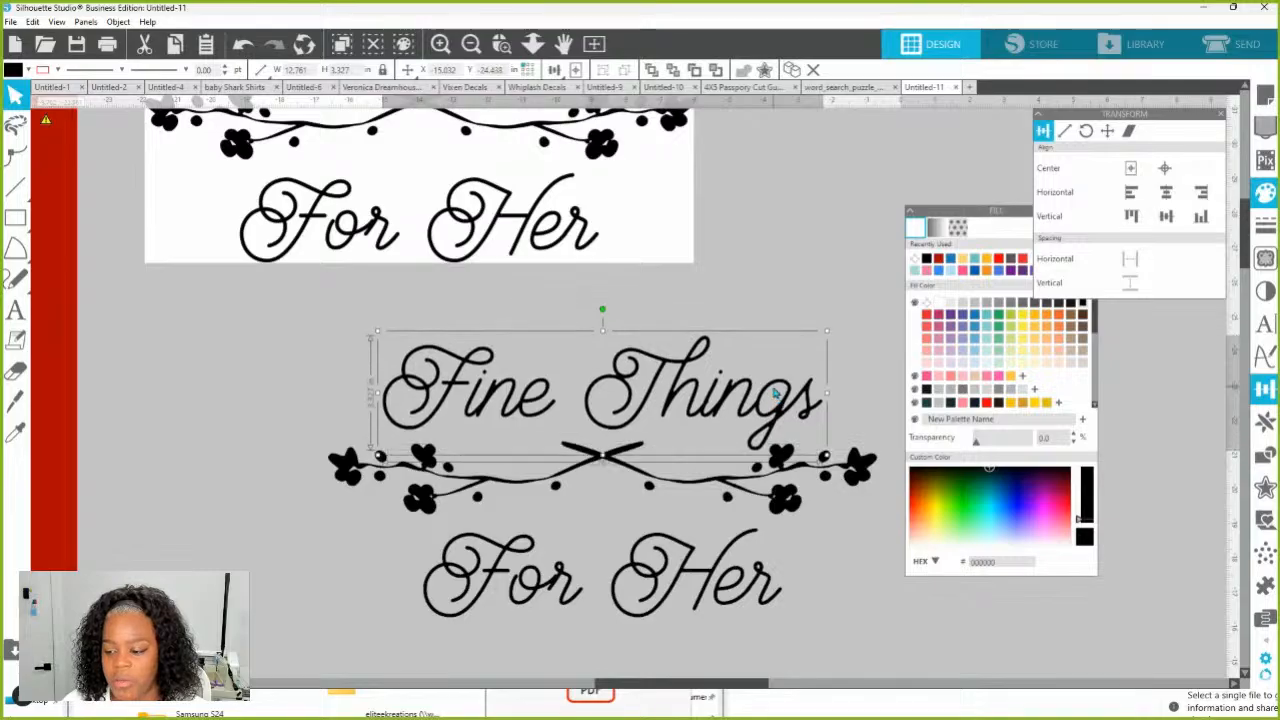
{"action": "key", "text": "Down"}
{"action": "key", "text": "Down"}
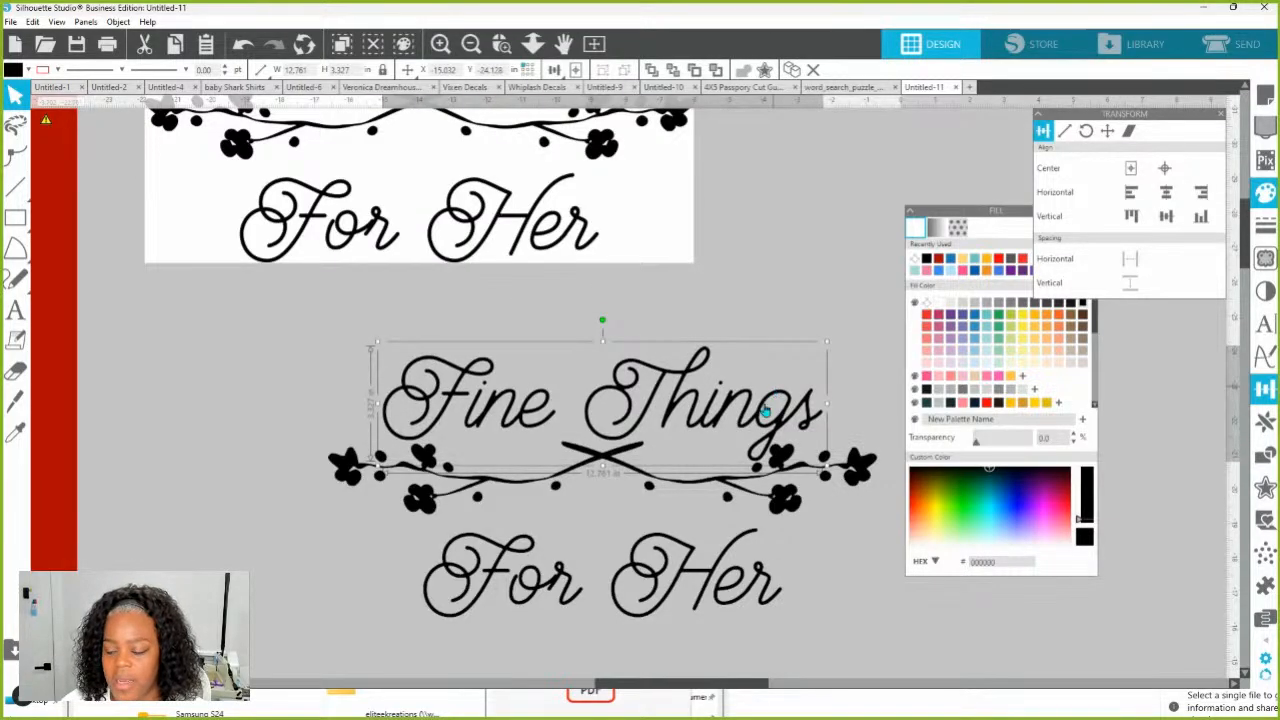
Nudge the For Her text straight up so it sits close beneath the floral branches
{"action": "left_click", "coordinate": [735, 578]}
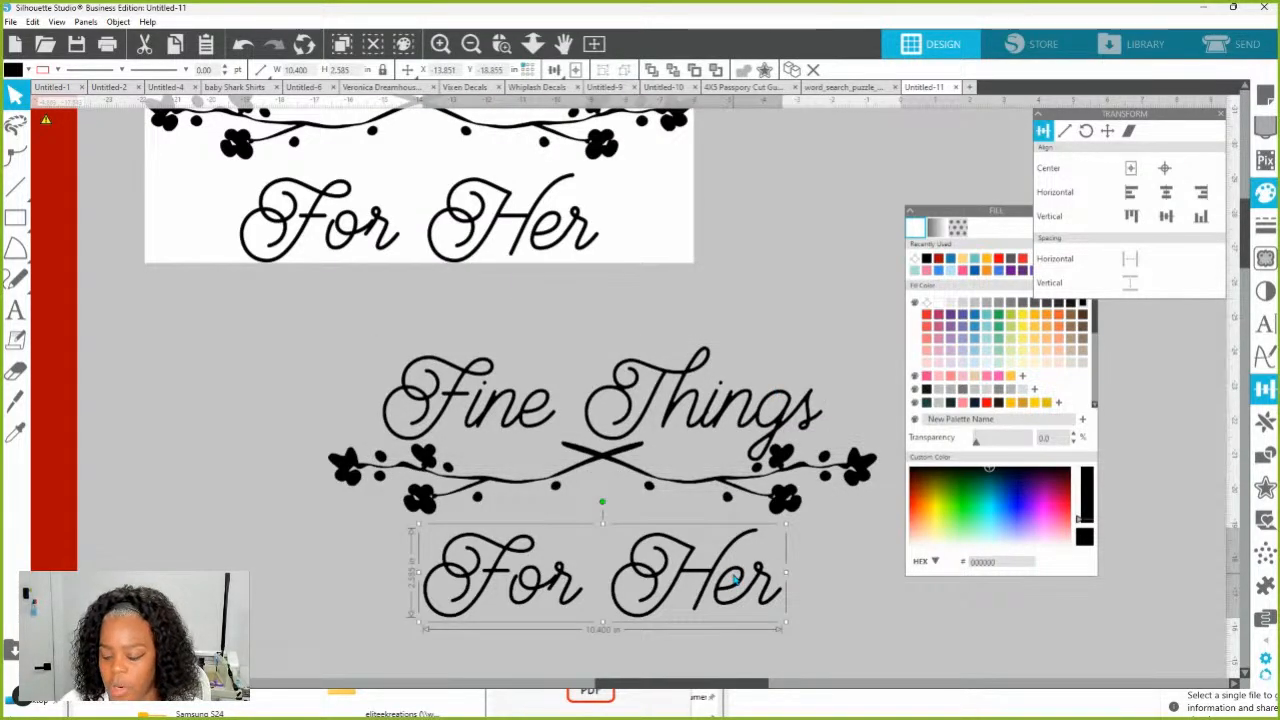
{"action": "key", "text": "Up"}
{"action": "key", "text": "Up"}
{"action": "key", "text": "Up"}
{"action": "key", "text": "Up"}
{"action": "key", "text": "Up"}
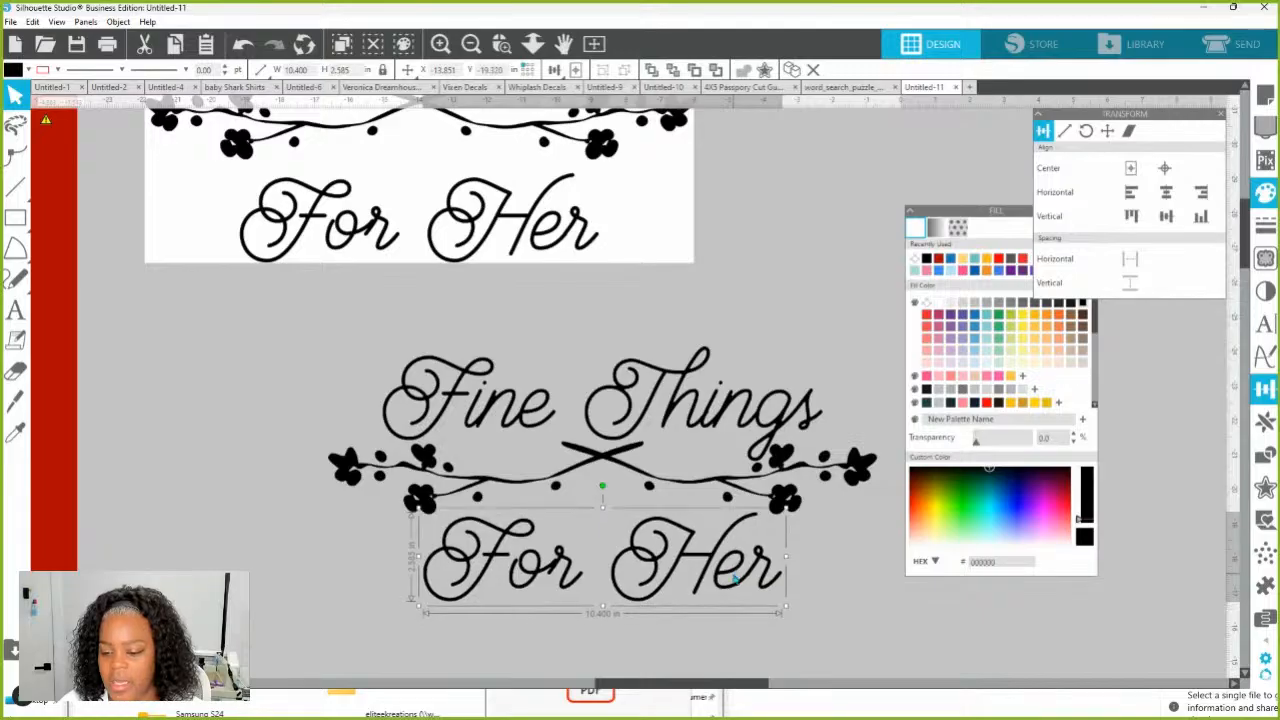
{"action": "key", "text": "Up"}
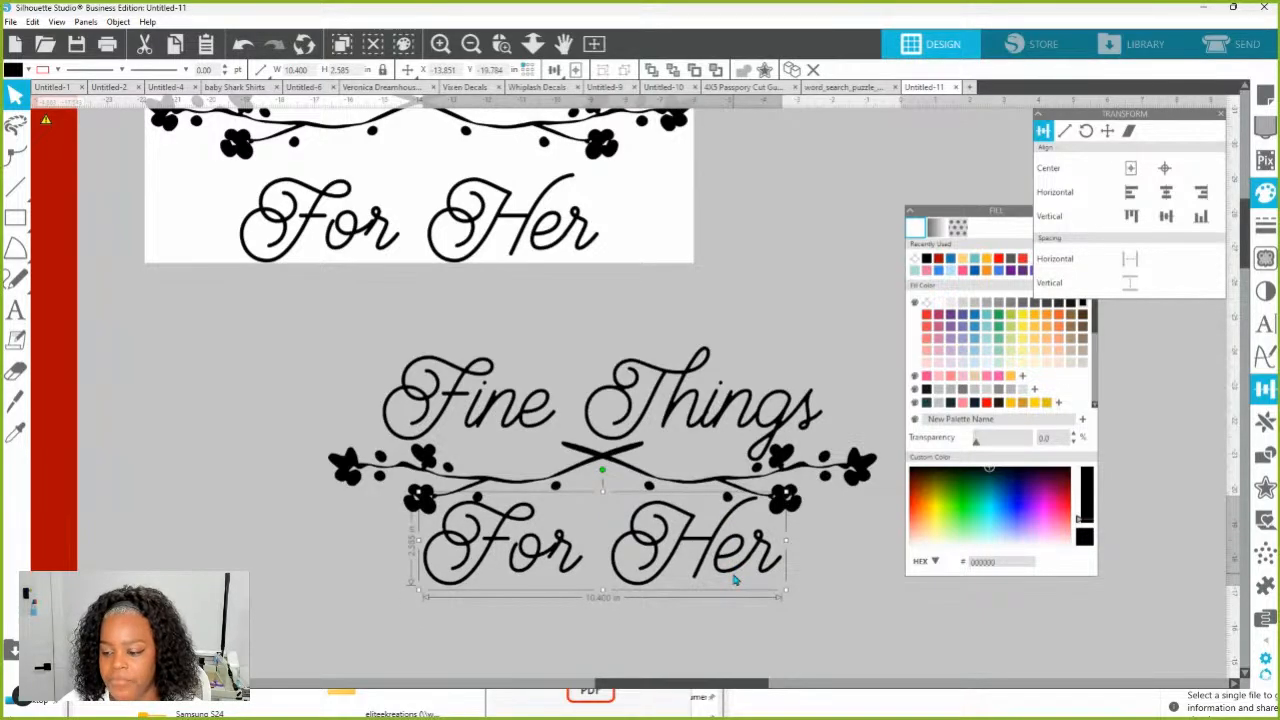
{"action": "key", "text": "Down"}
{"action": "key", "text": "Up"}
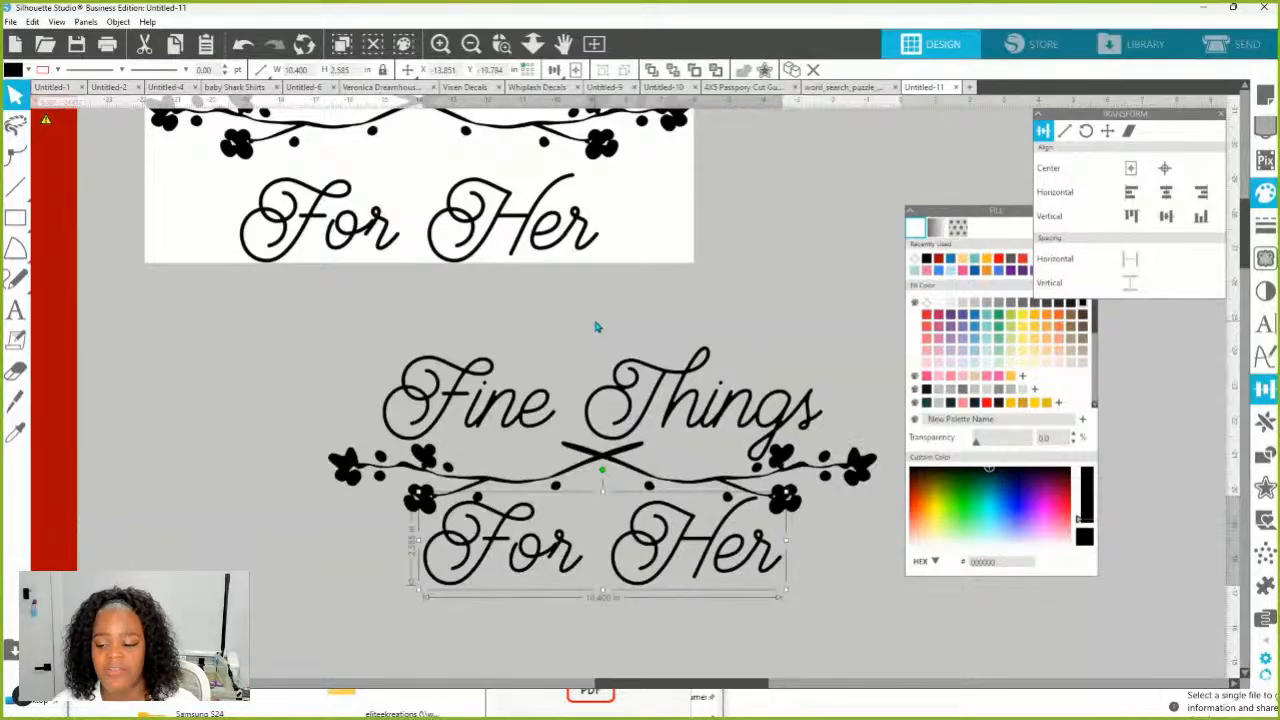
Space the two text lines and the floral branches evenly in the vertical direction
{"action": "left_click_drag", "start_coordinate": [598, 327], "coordinate": [686, 586]}
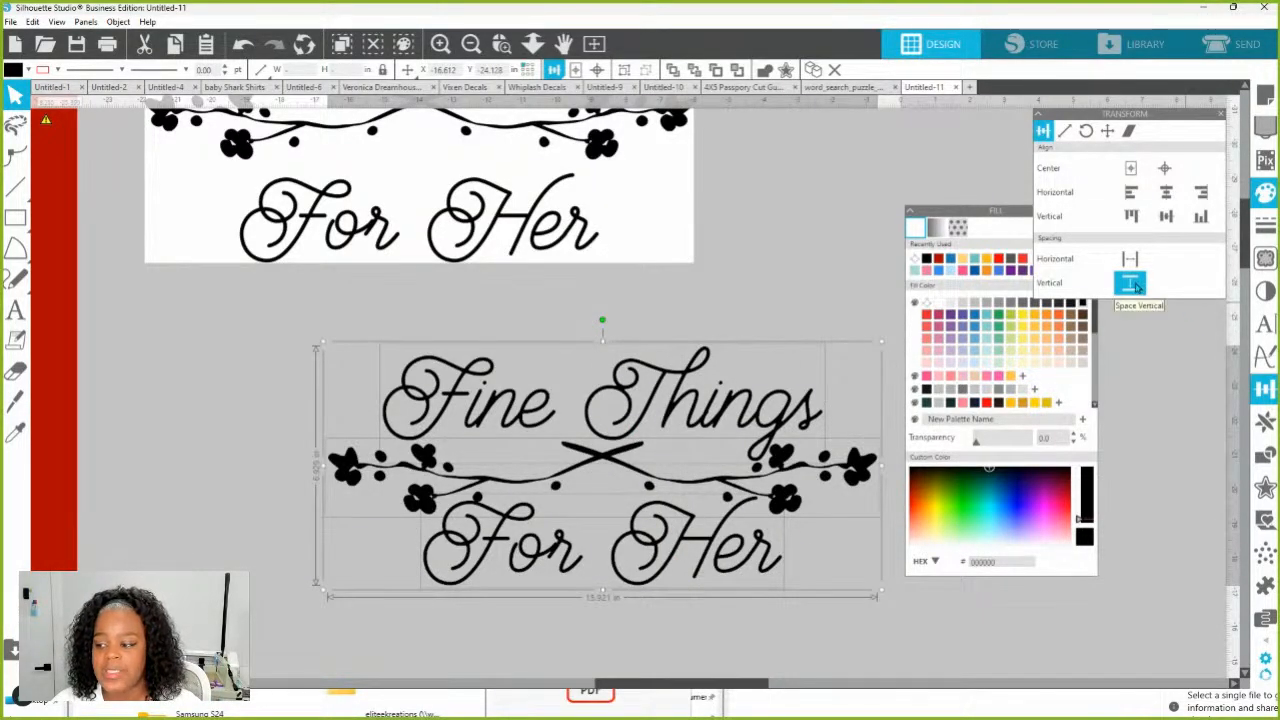
{"action": "left_click", "coordinate": [1131, 286]}
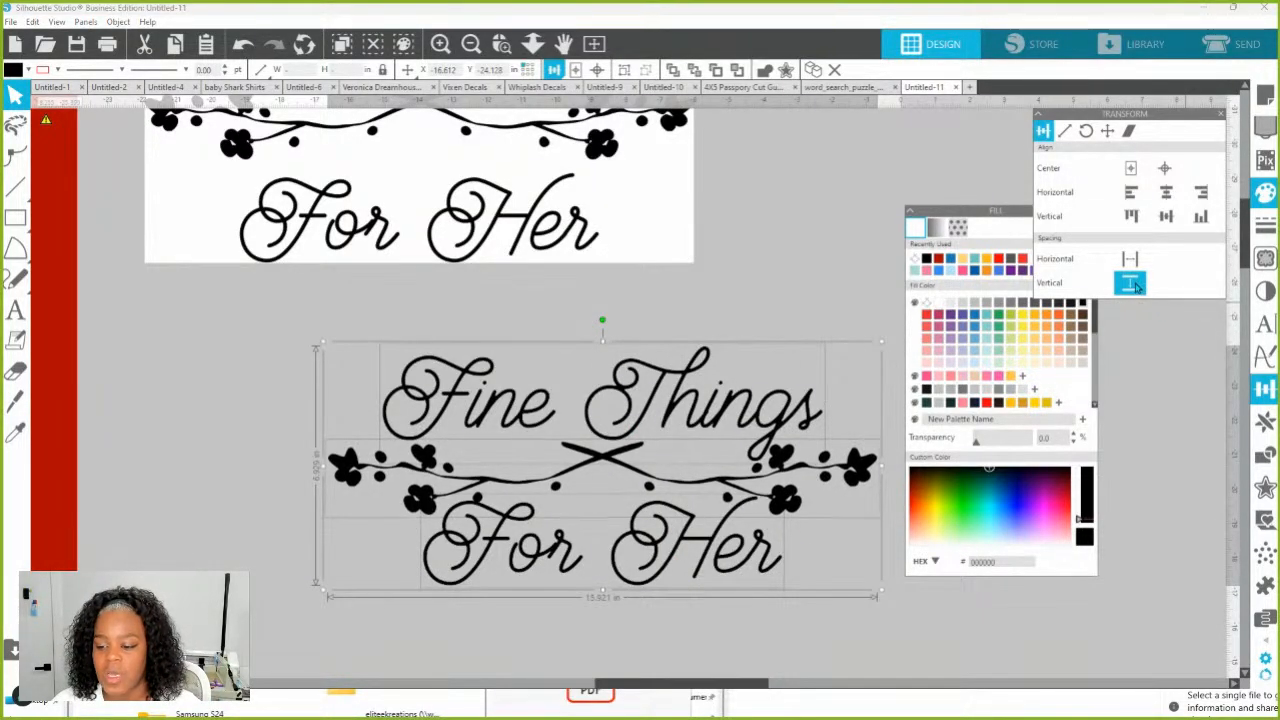
{"action": "left_click", "coordinate": [780, 291]}
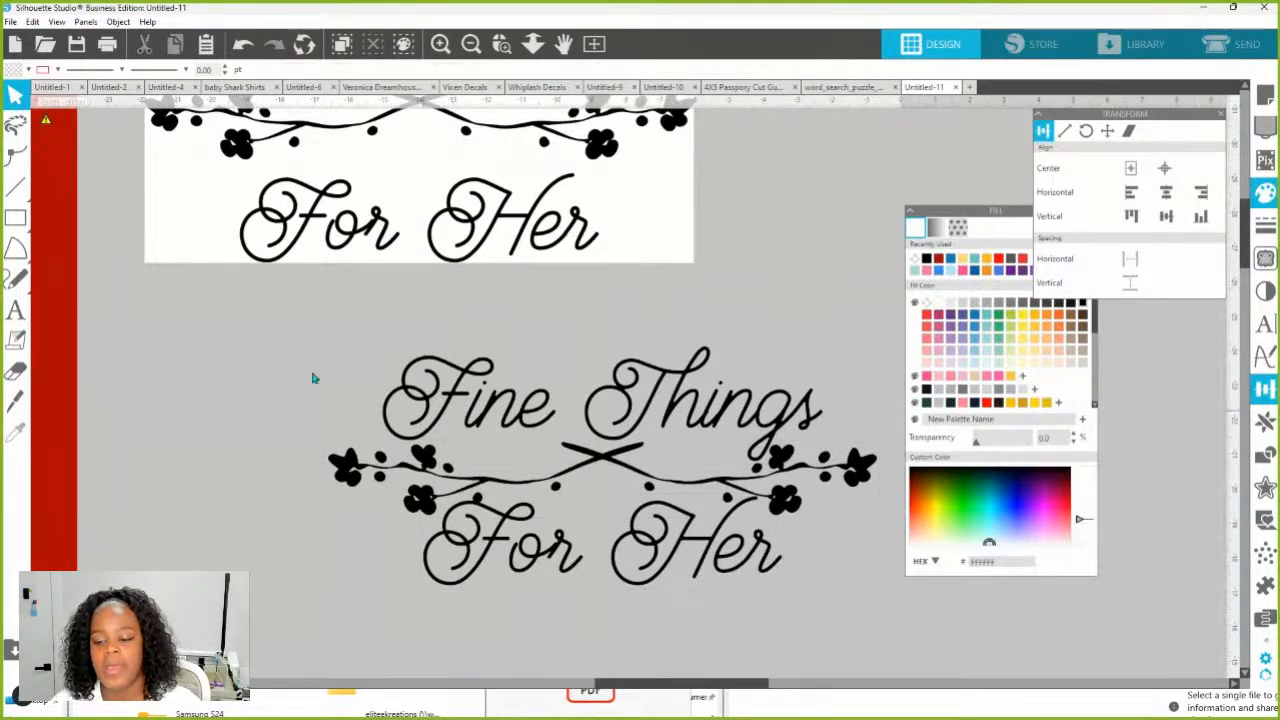
Group both text lines with the floral branches and fill the group with yellow F7F071
{"action": "left_click_drag", "start_coordinate": [313, 360], "coordinate": [774, 588]}
{"action": "right_click", "coordinate": [747, 546]}
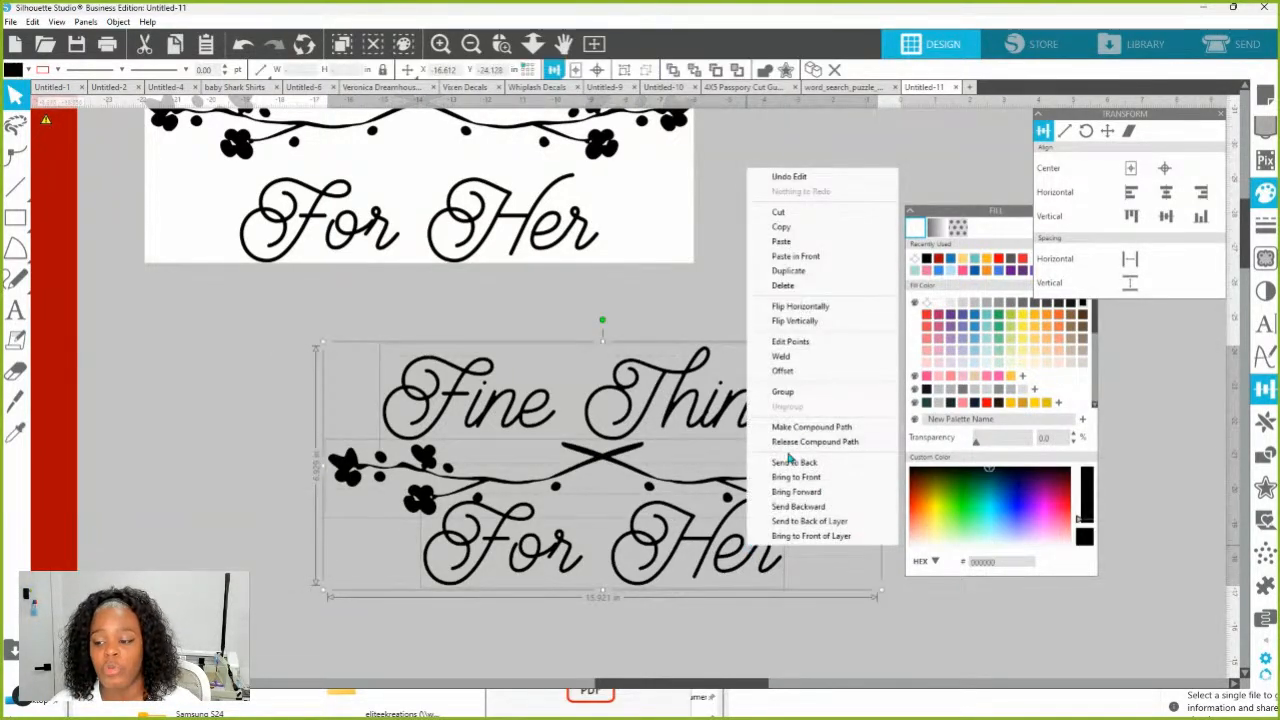
{"action": "left_click", "coordinate": [790, 392]}
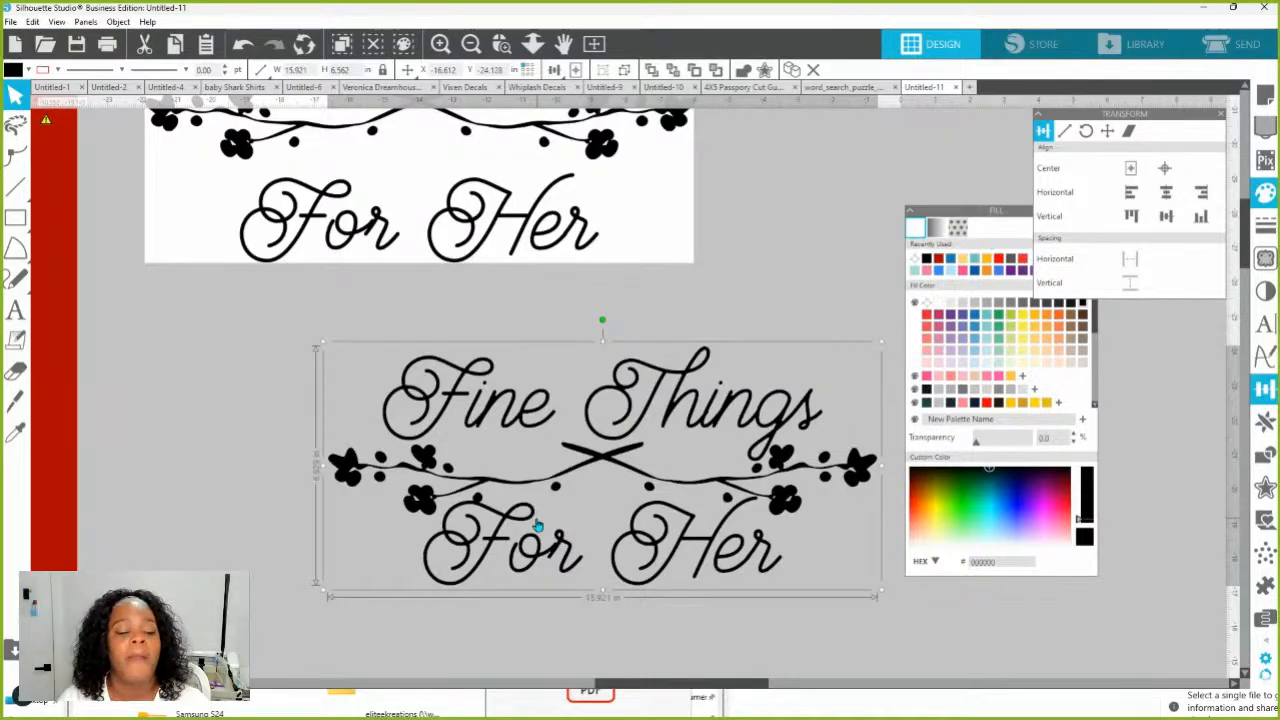
{"action": "left_click", "coordinate": [1011, 351]}
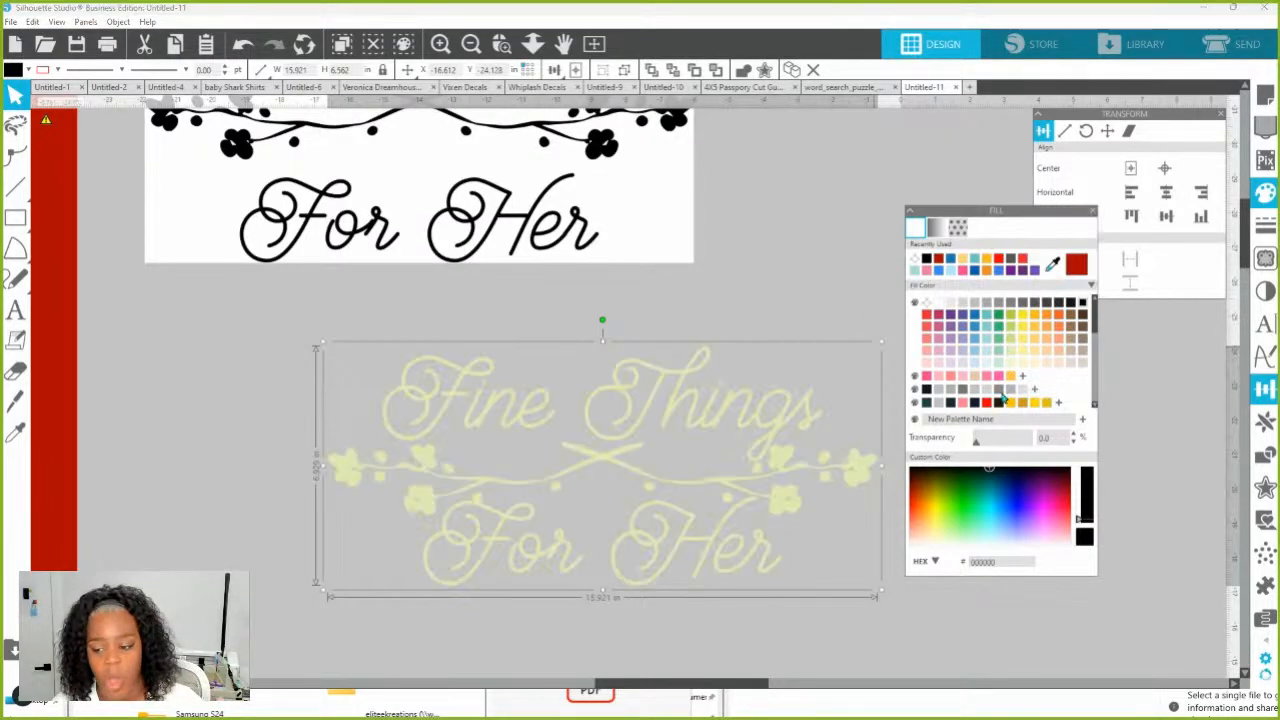
{"action": "left_click", "coordinate": [1024, 340]}
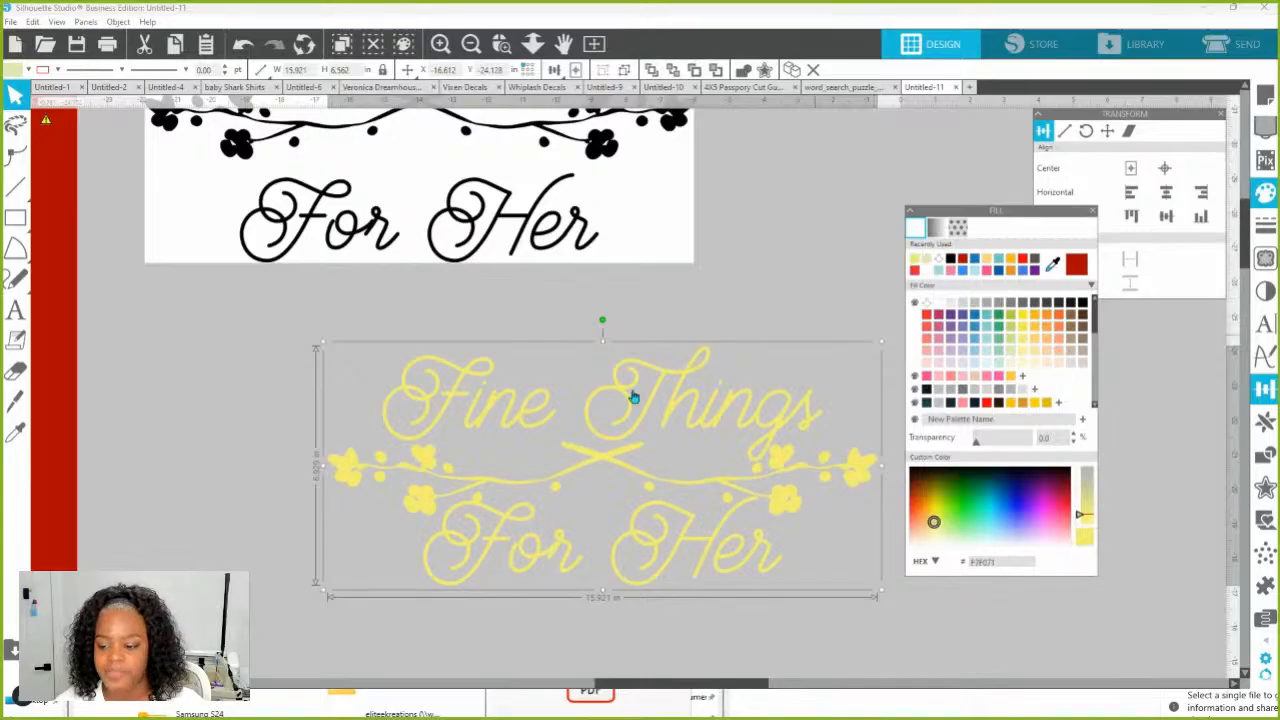
Ungroup the yellow design into its separate text lines and floral branches
{"action": "right_click", "coordinate": [622, 414]}
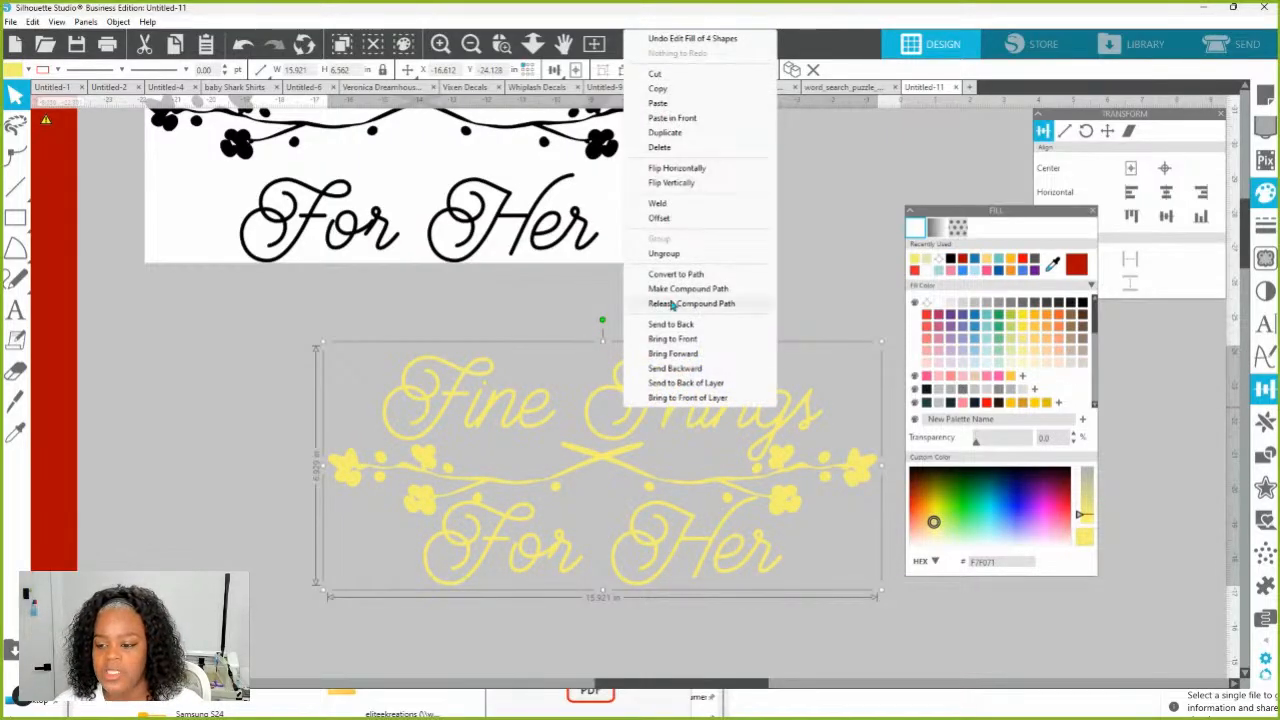
{"action": "left_click", "coordinate": [662, 253]}
{"action": "left_click", "coordinate": [740, 650]}
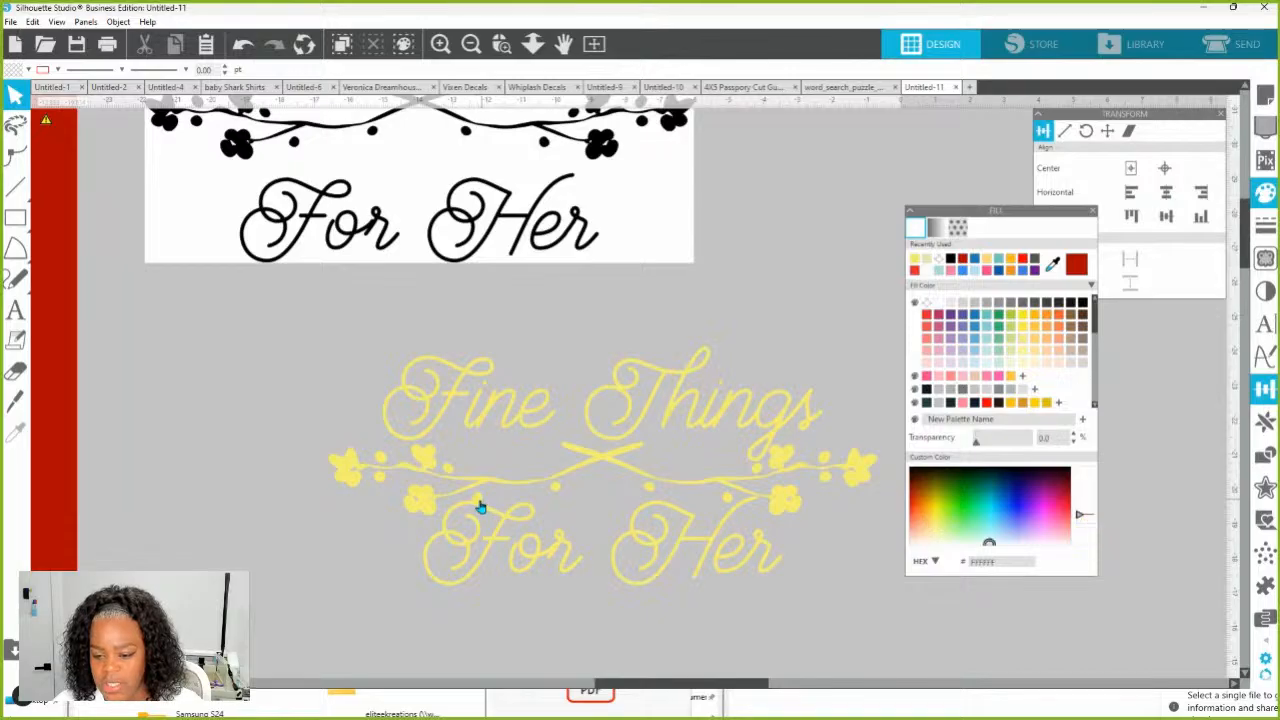
Nudge the For Her text slightly down and the Fine Things text slightly up, away from the floral branches
{"action": "left_click", "coordinate": [500, 520]}
{"action": "key", "text": "Down"}
{"action": "key", "text": "Down"}
{"action": "key", "text": "Down"}
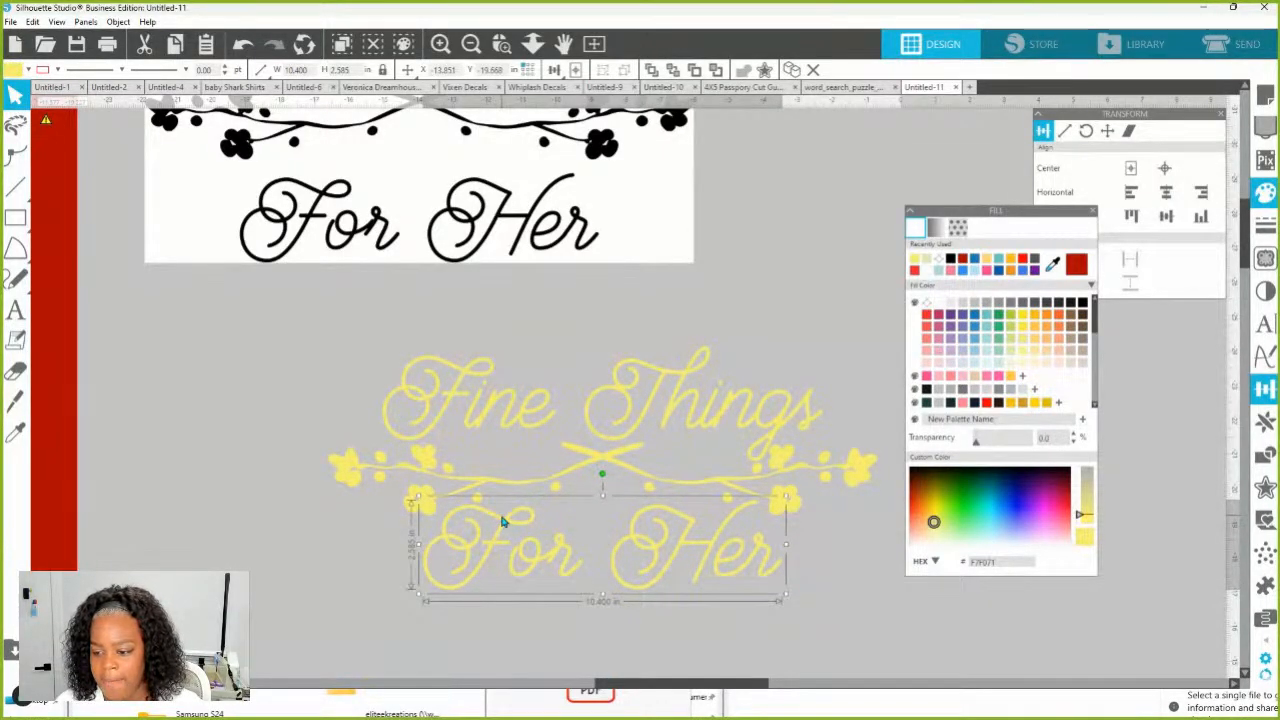
{"action": "left_click", "coordinate": [628, 430]}
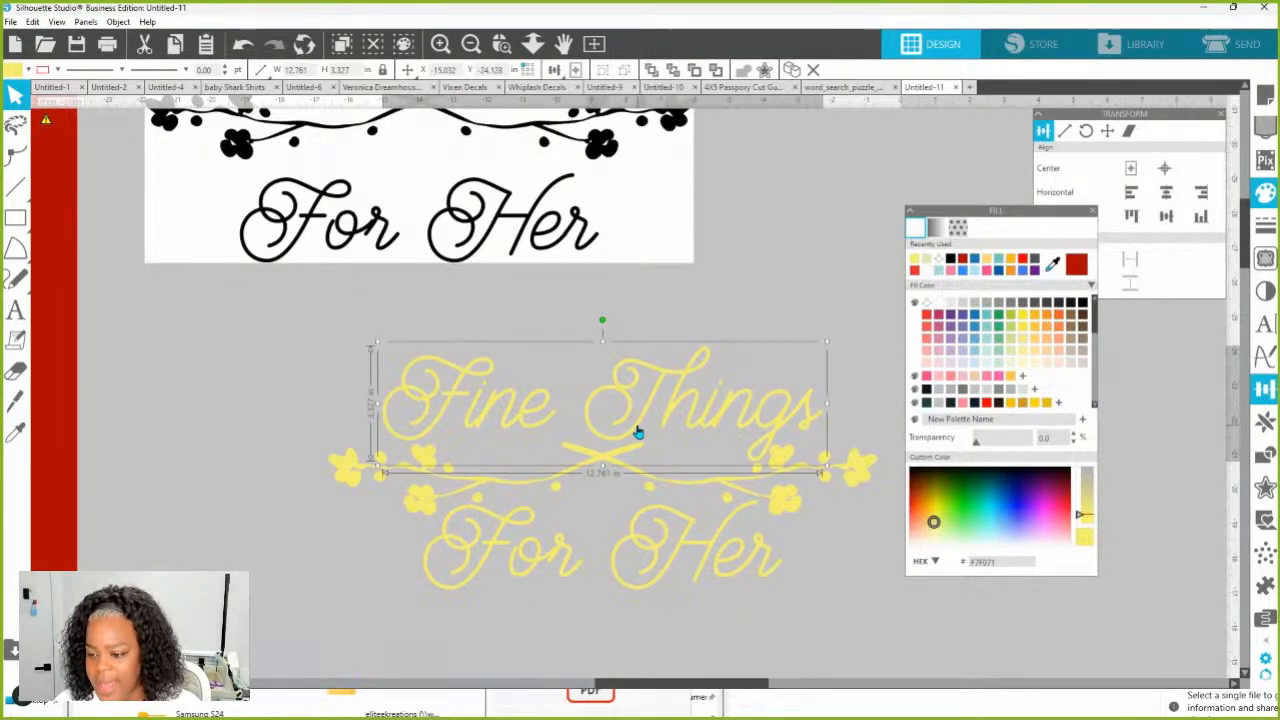
{"action": "key", "text": "Up"}
{"action": "key", "text": "Up"}
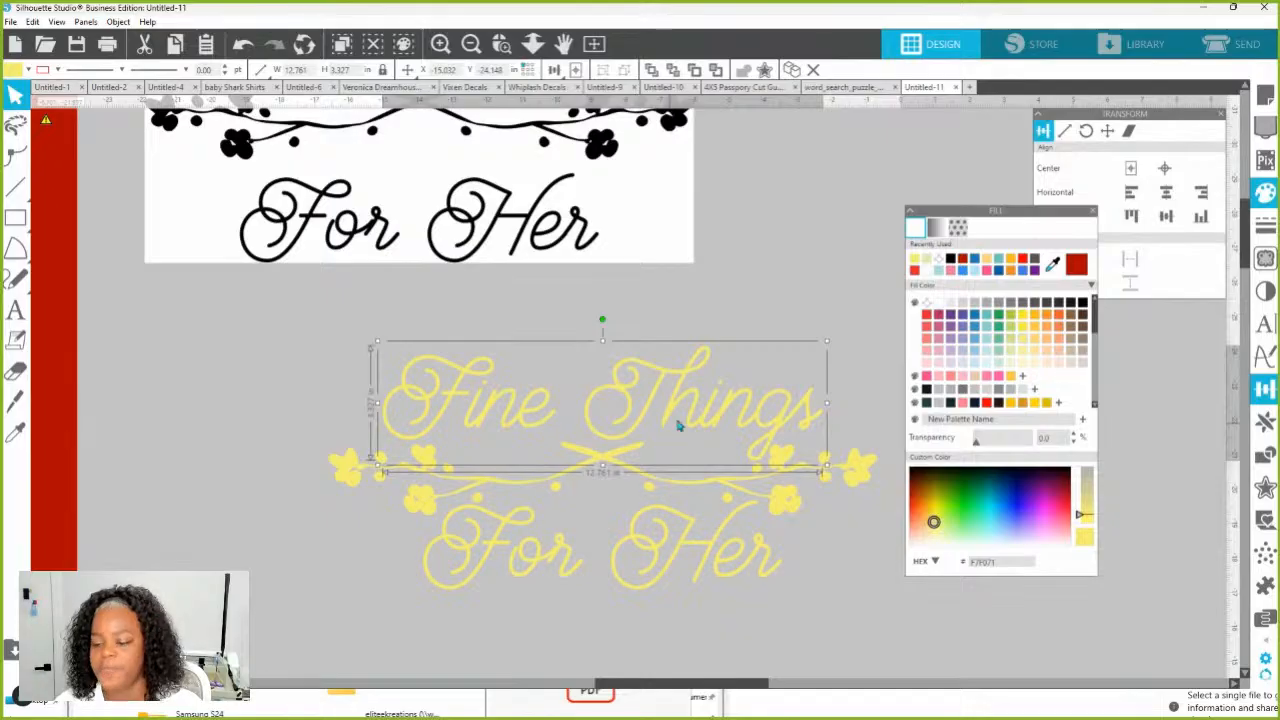
Fill the Fine Things text with light teal, the For Her text with lavender 9899CA and the floral branches with orange
{"action": "left_click", "coordinate": [990, 328]}
{"action": "left_click", "coordinate": [766, 523]}
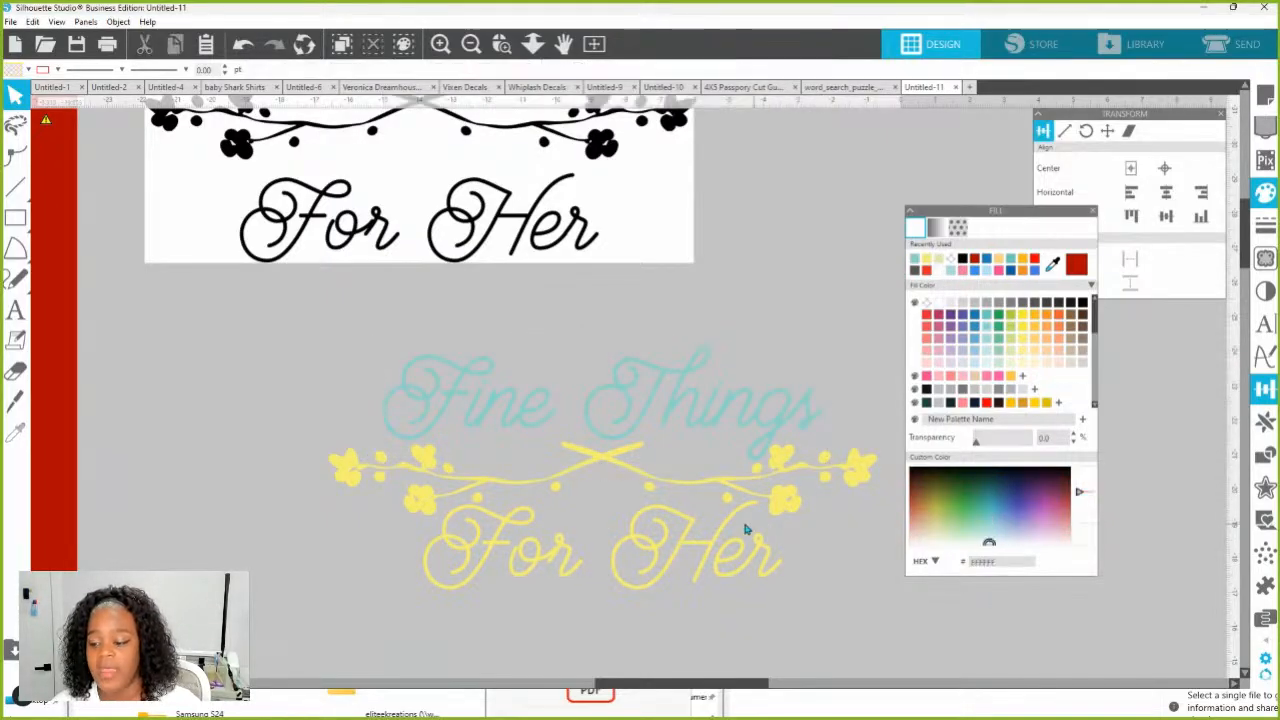
{"action": "left_click", "coordinate": [730, 526]}
{"action": "left_click", "coordinate": [969, 348]}
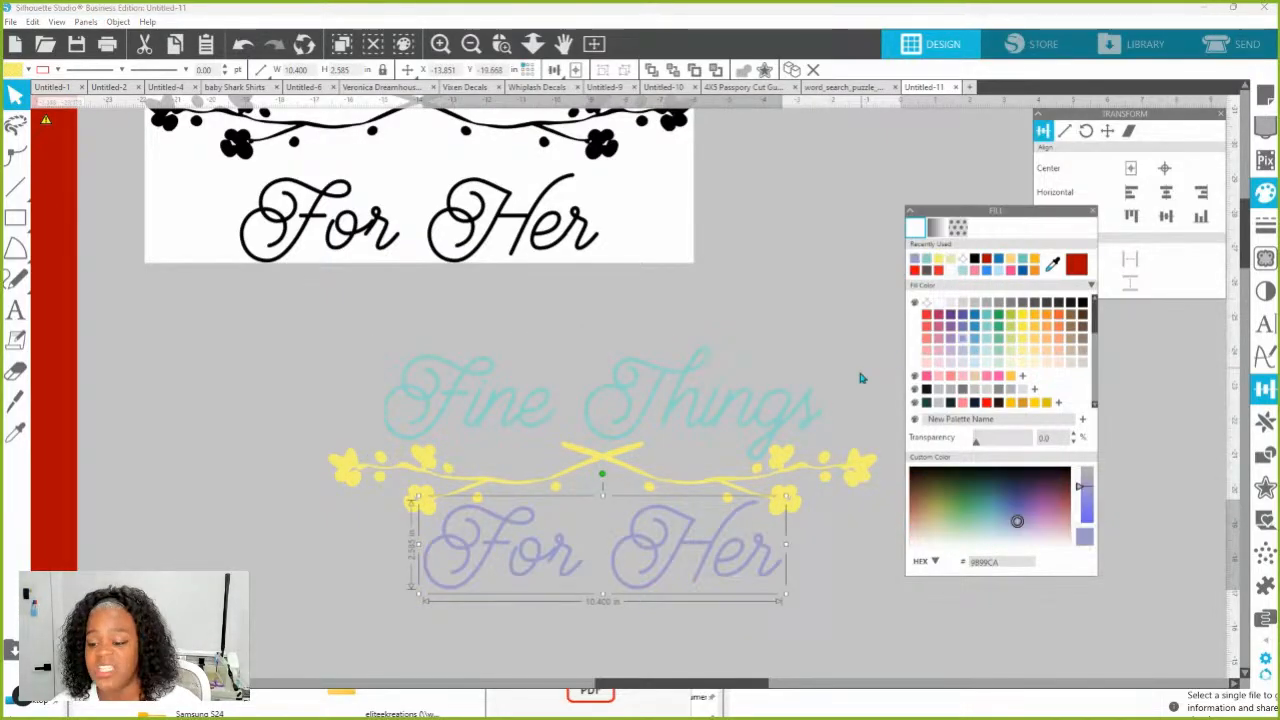
{"action": "left_click", "coordinate": [851, 484]}
{"action": "left_click", "coordinate": [1063, 333]}
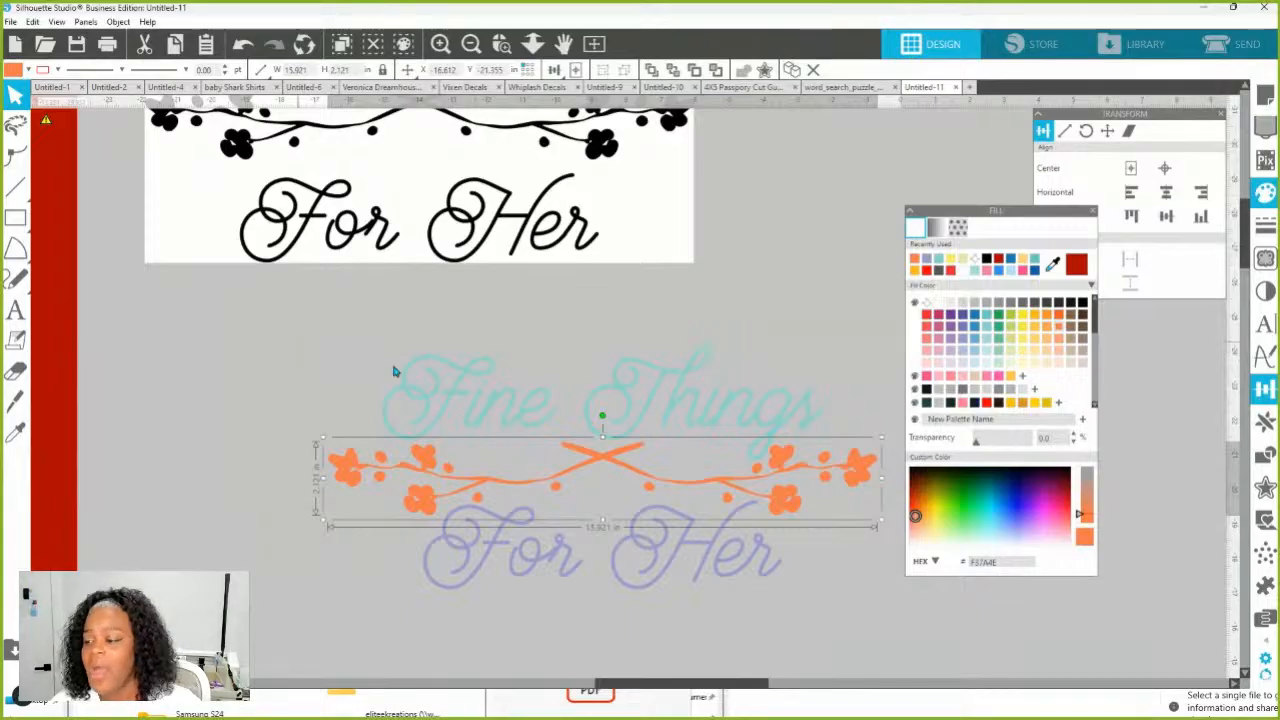
Fill both text lines and the floral branches with black 000000 and group them into one design
{"action": "left_click_drag", "start_coordinate": [394, 371], "coordinate": [753, 602]}
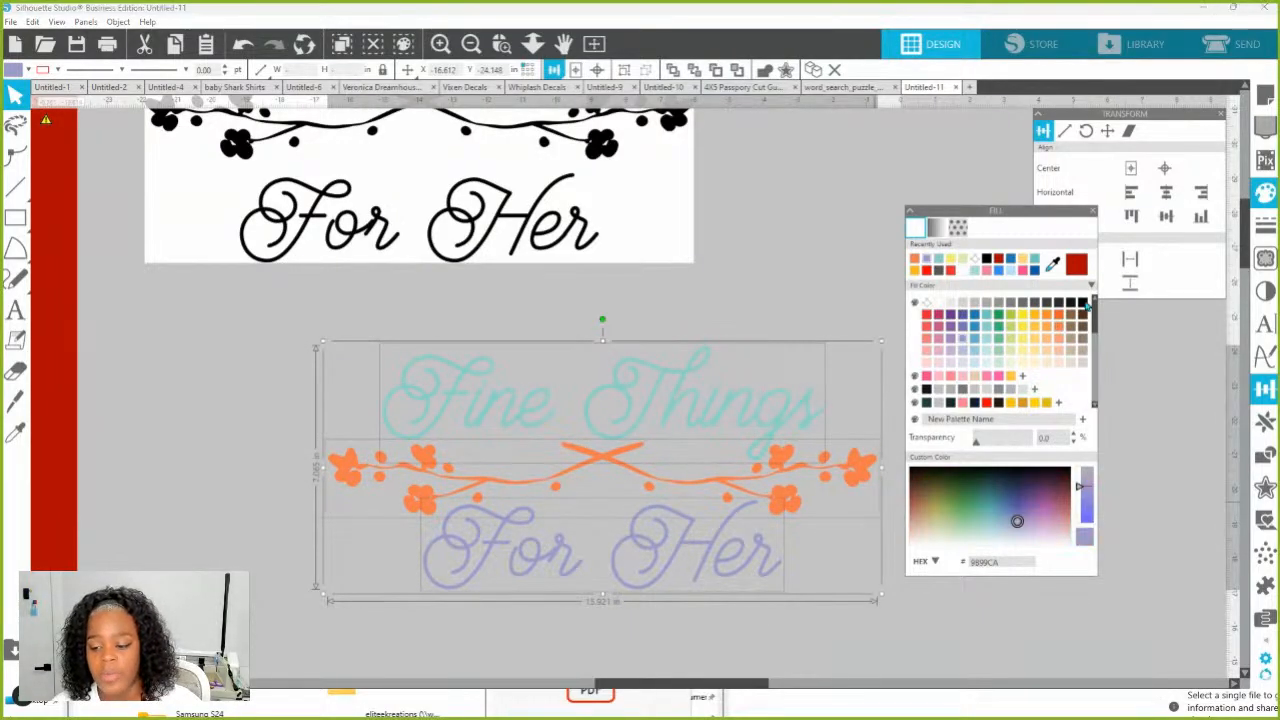
{"action": "left_click", "coordinate": [1083, 303]}
{"action": "right_click", "coordinate": [632, 480]}
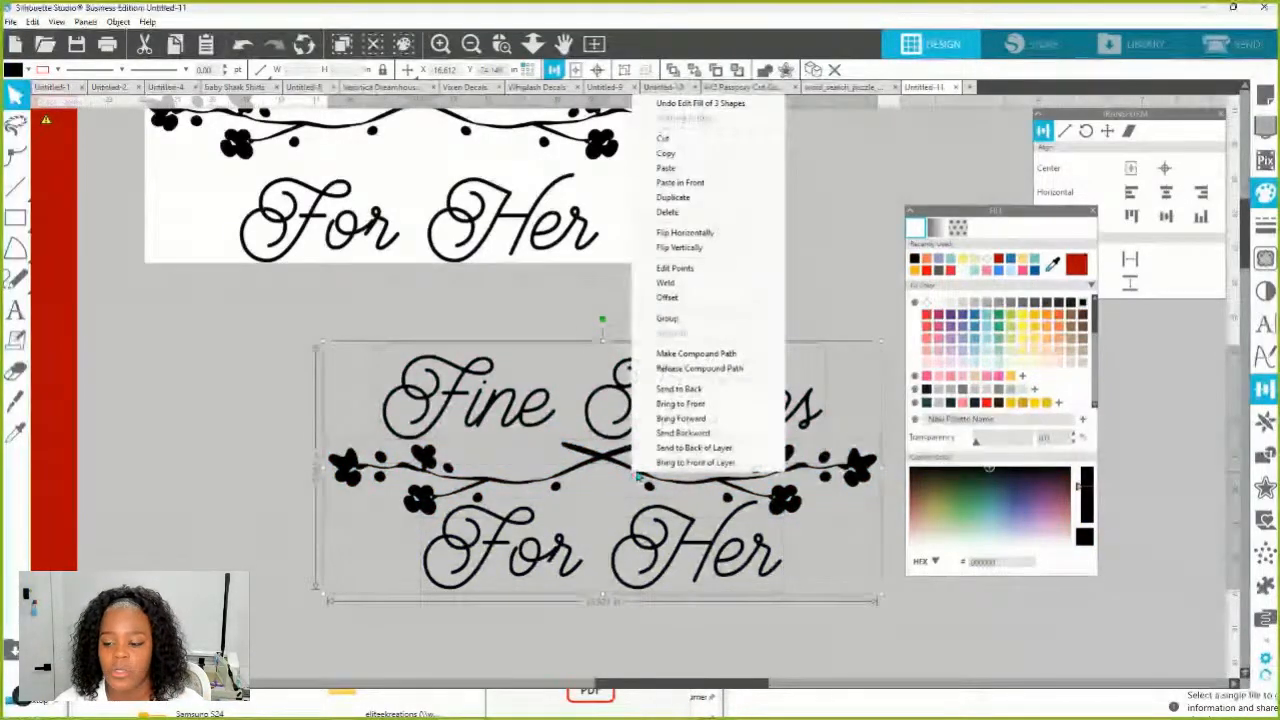
{"action": "left_click", "coordinate": [663, 300]}
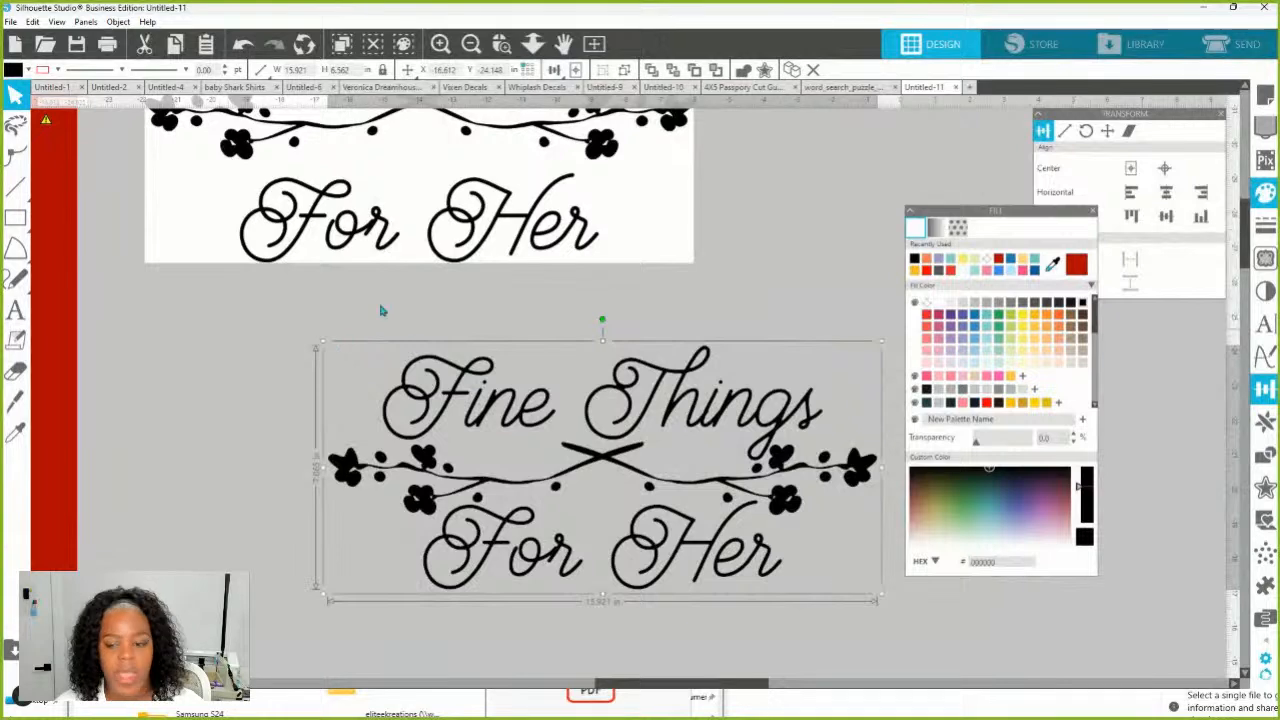
Move the grouped black logo towards the page and centre it on the page
{"action": "left_click", "coordinate": [533, 43]}
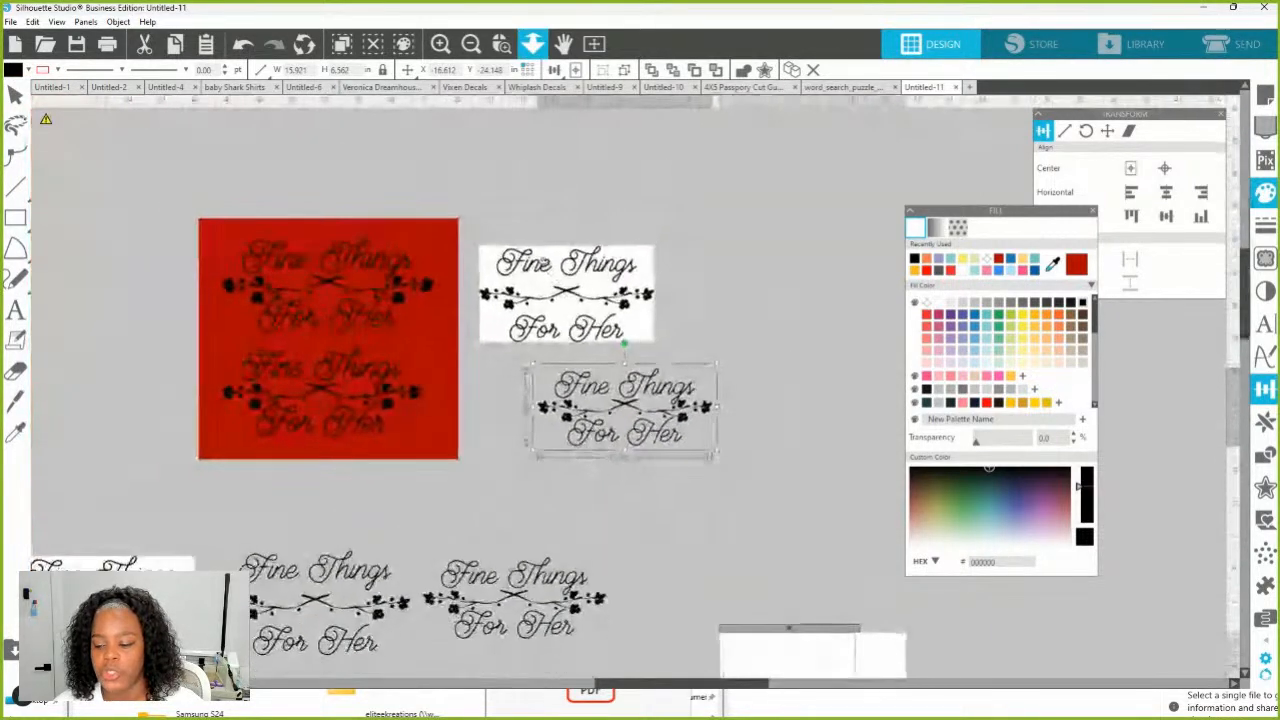
{"action": "left_click_drag", "start_coordinate": [627, 440], "coordinate": [752, 536]}
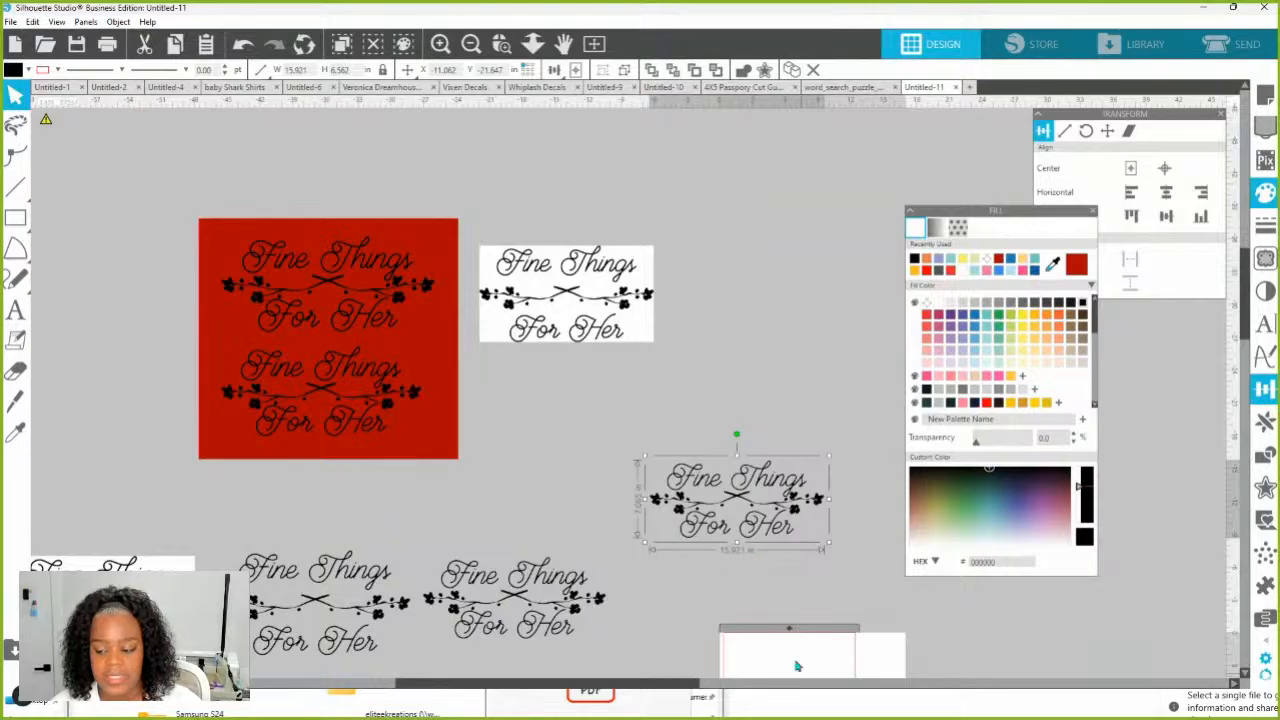
{"action": "scroll", "coordinate": [730, 575], "scroll_direction": "down", "scroll_amount": 1}
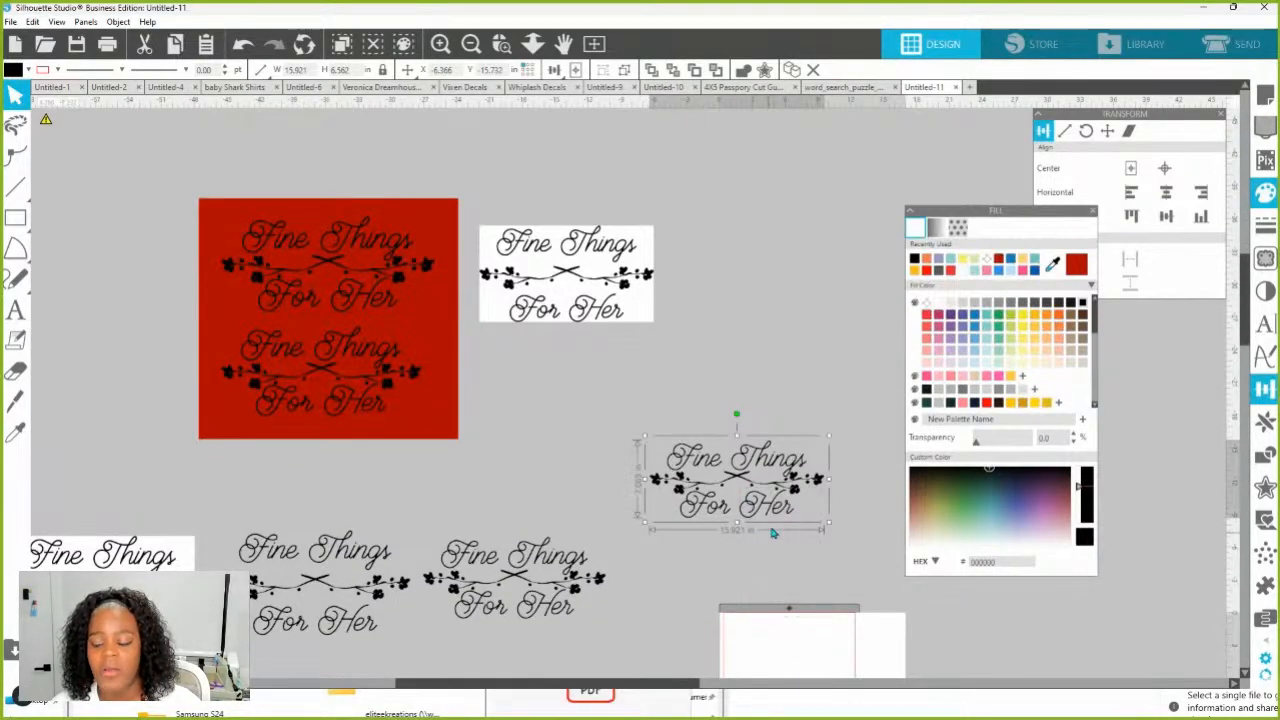
{"action": "left_click", "coordinate": [805, 571]}
{"action": "left_click", "coordinate": [770, 520]}
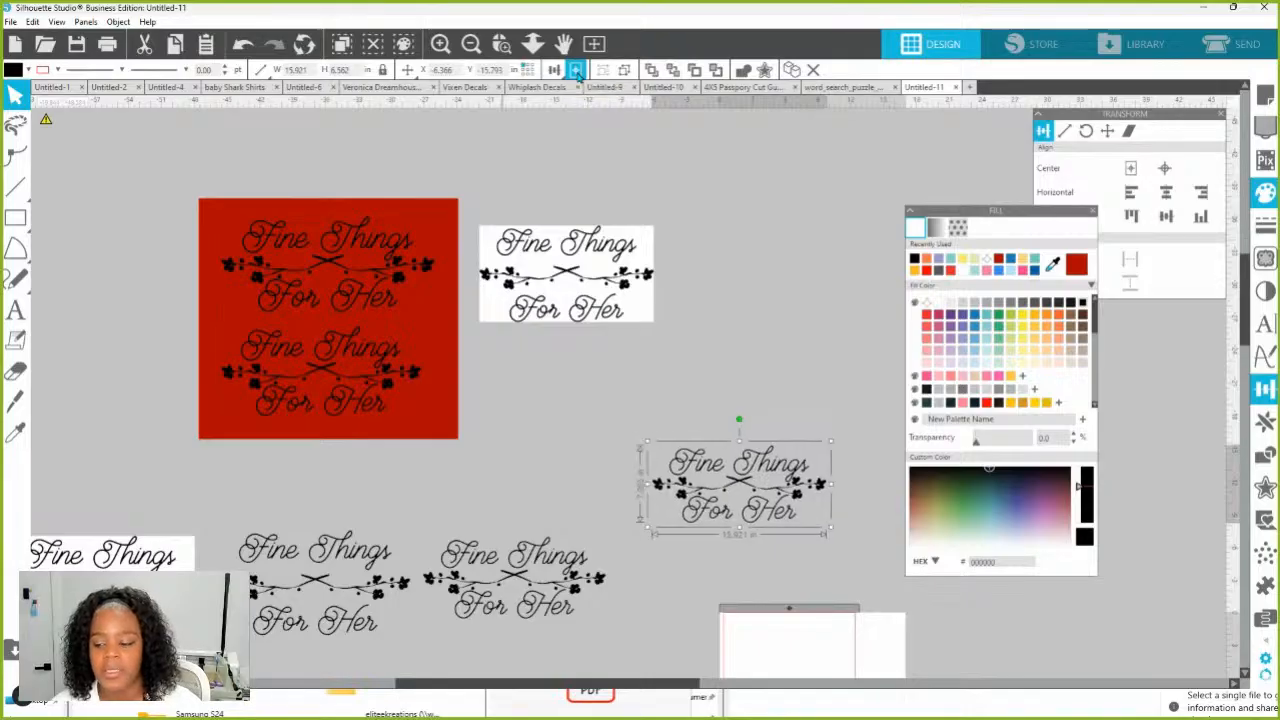
{"action": "left_click", "coordinate": [576, 70]}
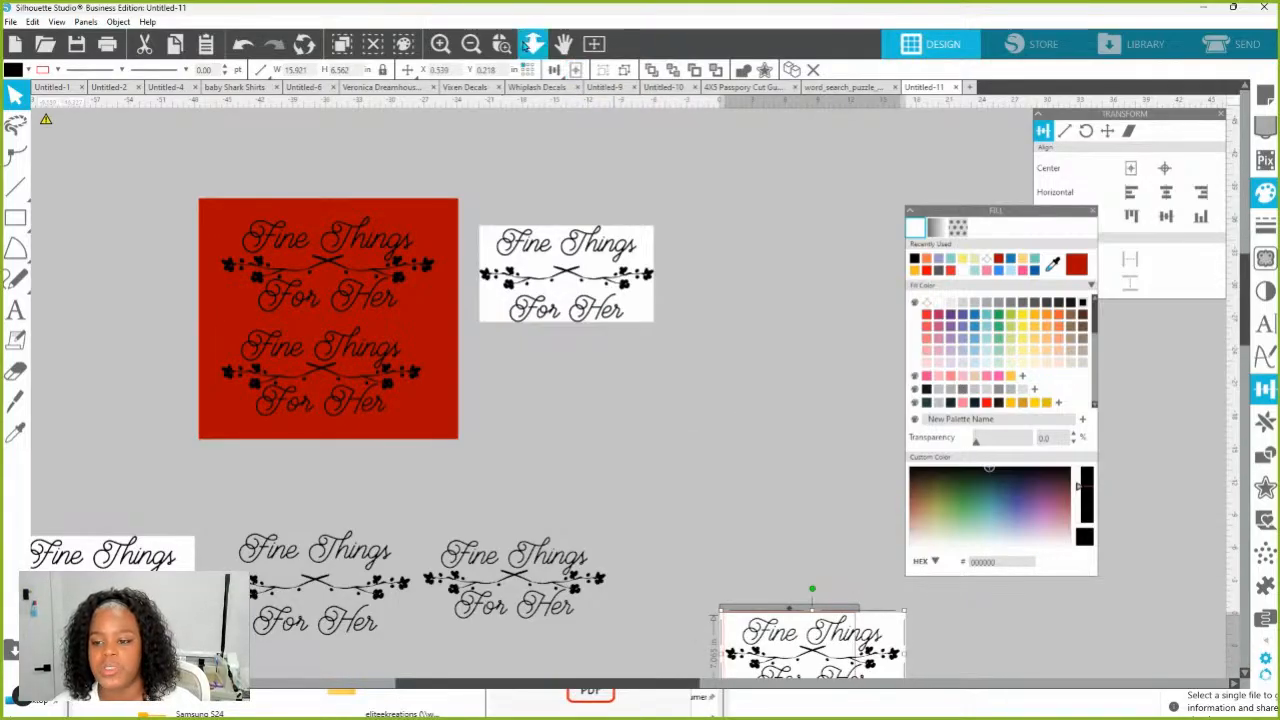
Enlarge the logo proportionally from two opposite corners to fill the page, to about 16.78 in wide
{"action": "left_click", "coordinate": [594, 44]}
{"action": "left_click_drag", "start_coordinate": [966, 211], "coordinate": [1138, 249]}
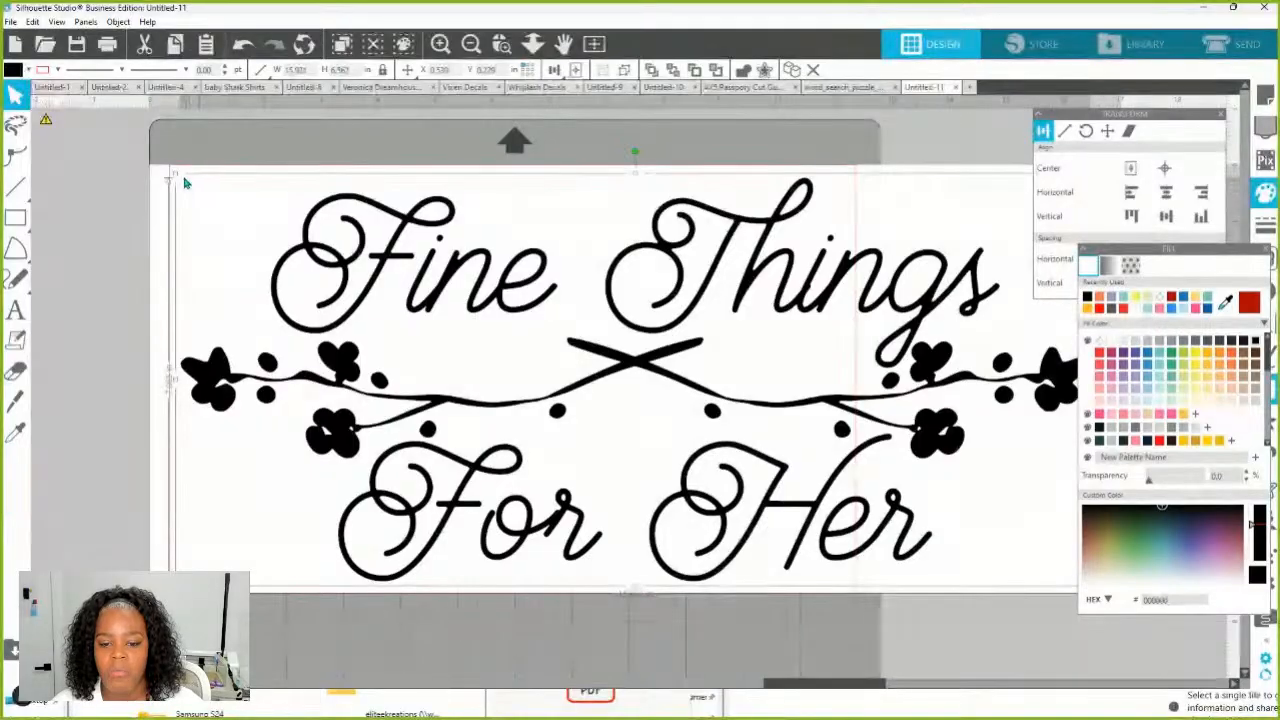
{"action": "left_click_drag", "start_coordinate": [175, 172], "coordinate": [152, 163]}
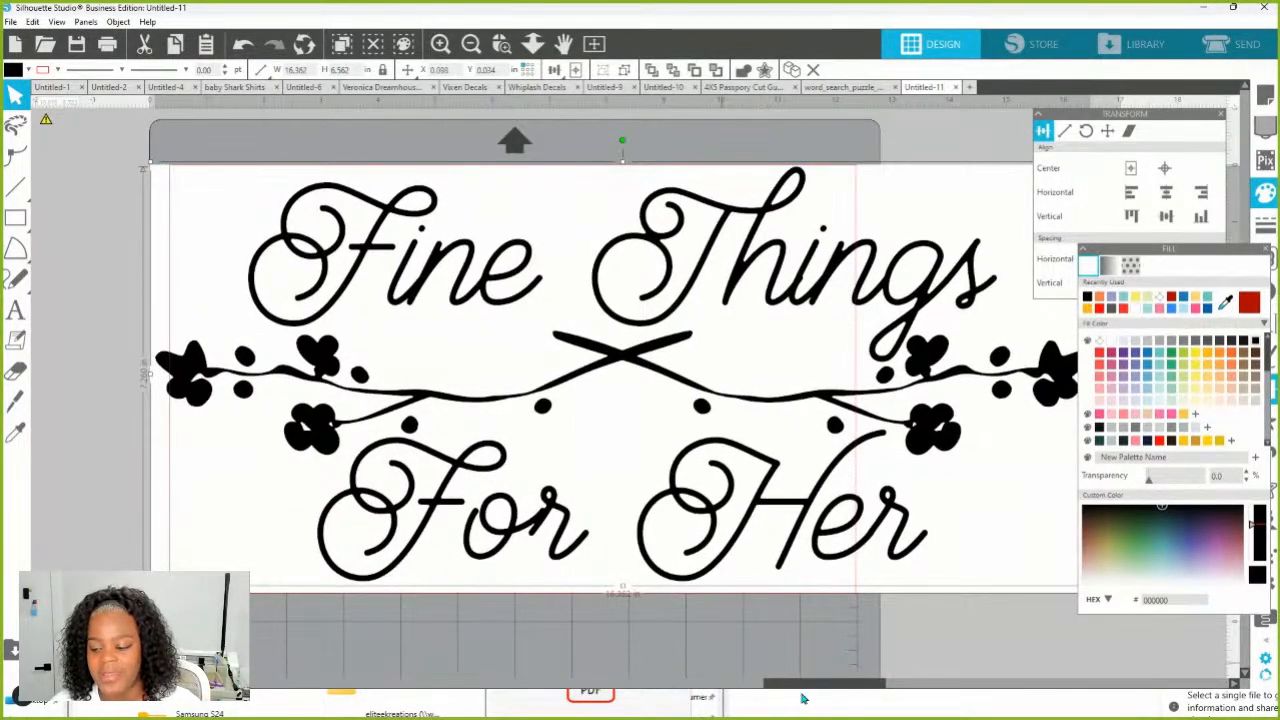
{"action": "left_click_drag", "start_coordinate": [797, 686], "coordinate": [864, 692]}
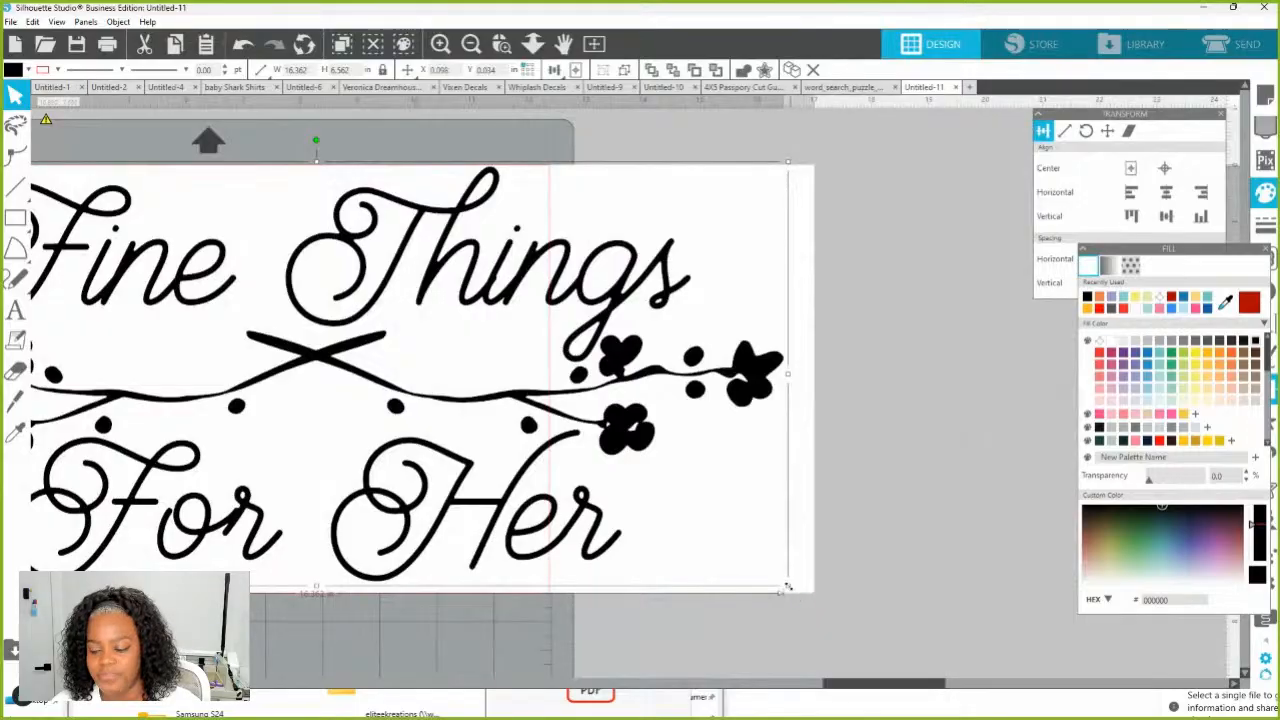
{"action": "left_click_drag", "start_coordinate": [798, 604], "coordinate": [809, 614]}
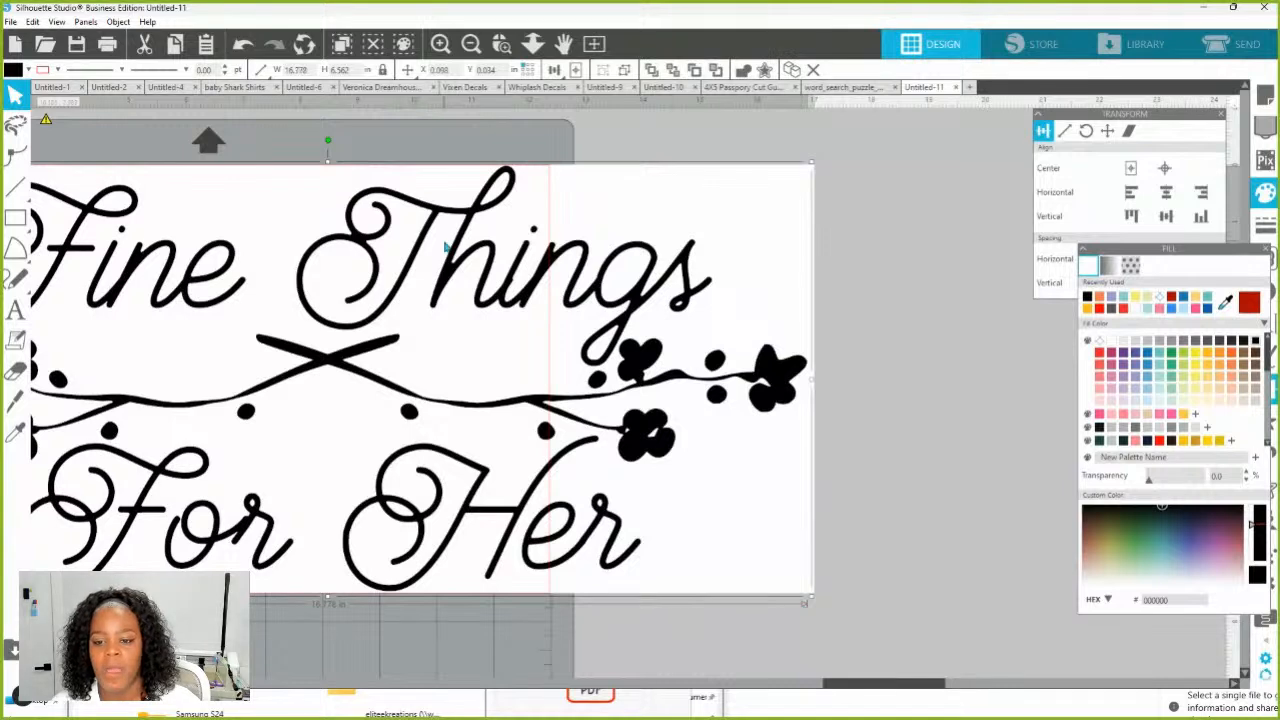
Try to set the logo's width to exactly 17 in
{"action": "left_click", "coordinate": [257, 69]}
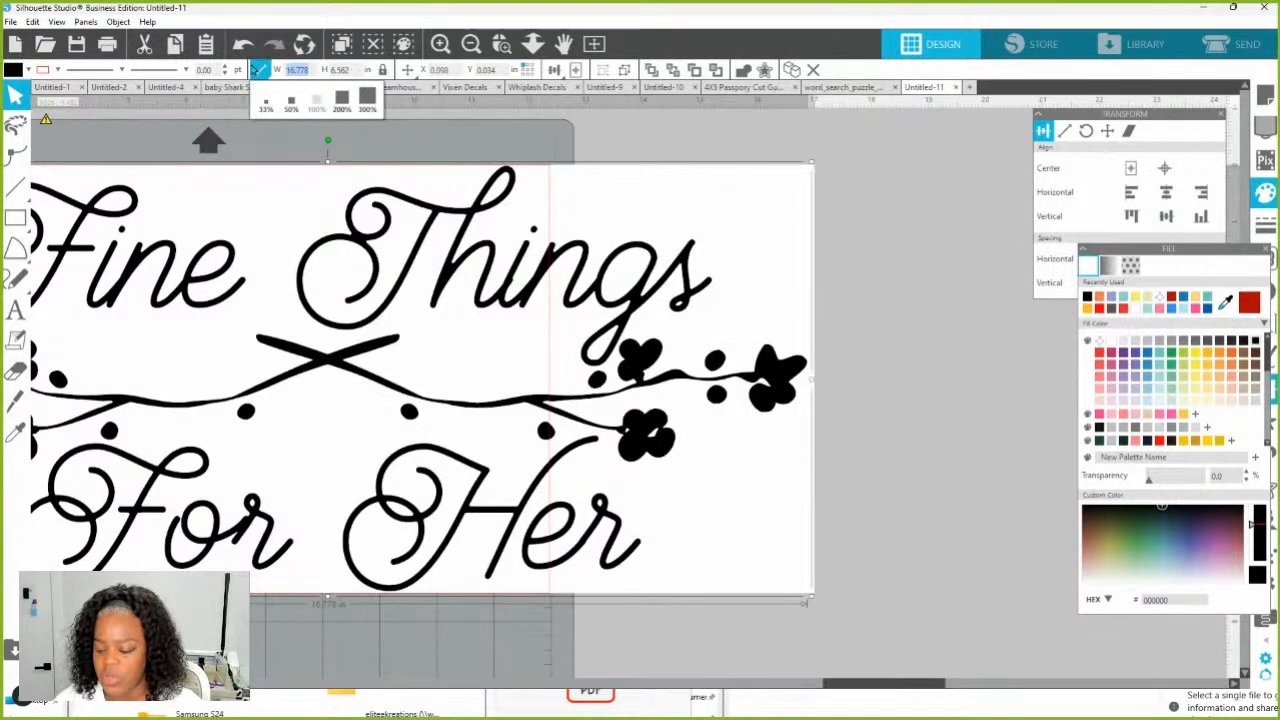
{"action": "key", "text": "Return"}
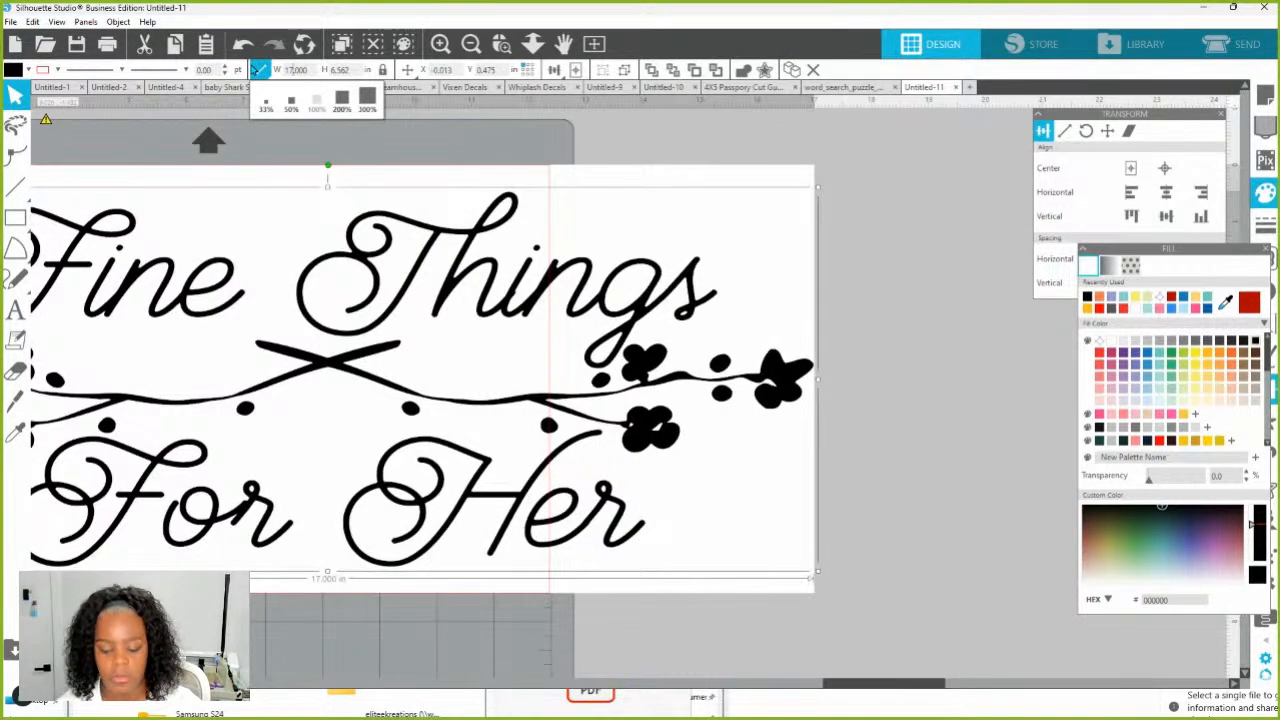
{"action": "key", "text": "ctrl+z"}
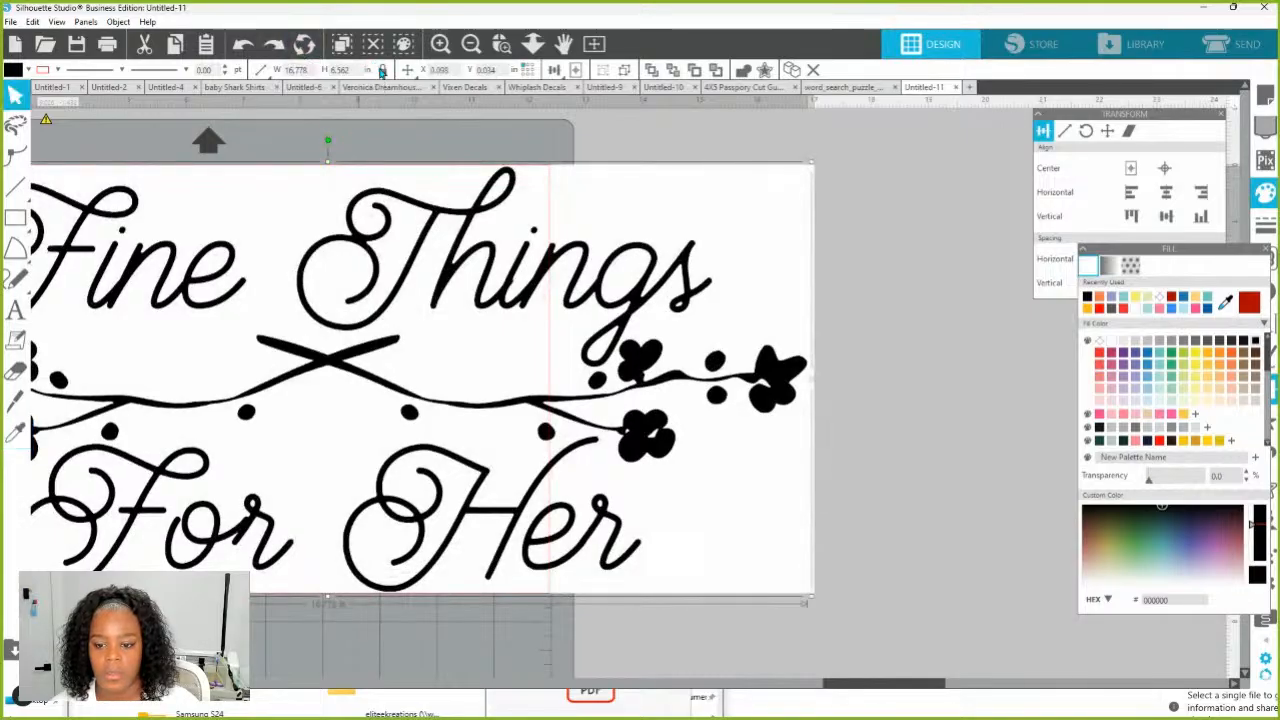
{"action": "left_click", "coordinate": [508, 141]}
{"action": "left_click", "coordinate": [512, 271]}
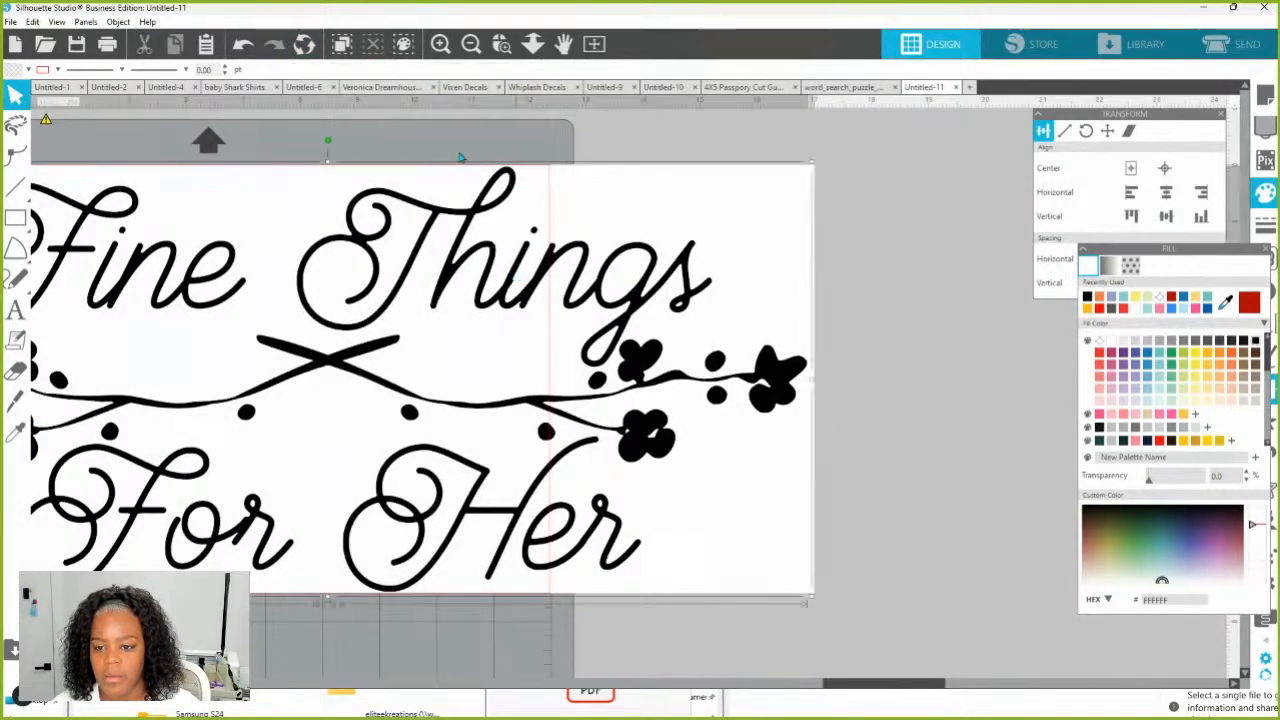
{"action": "left_click", "coordinate": [372, 214]}
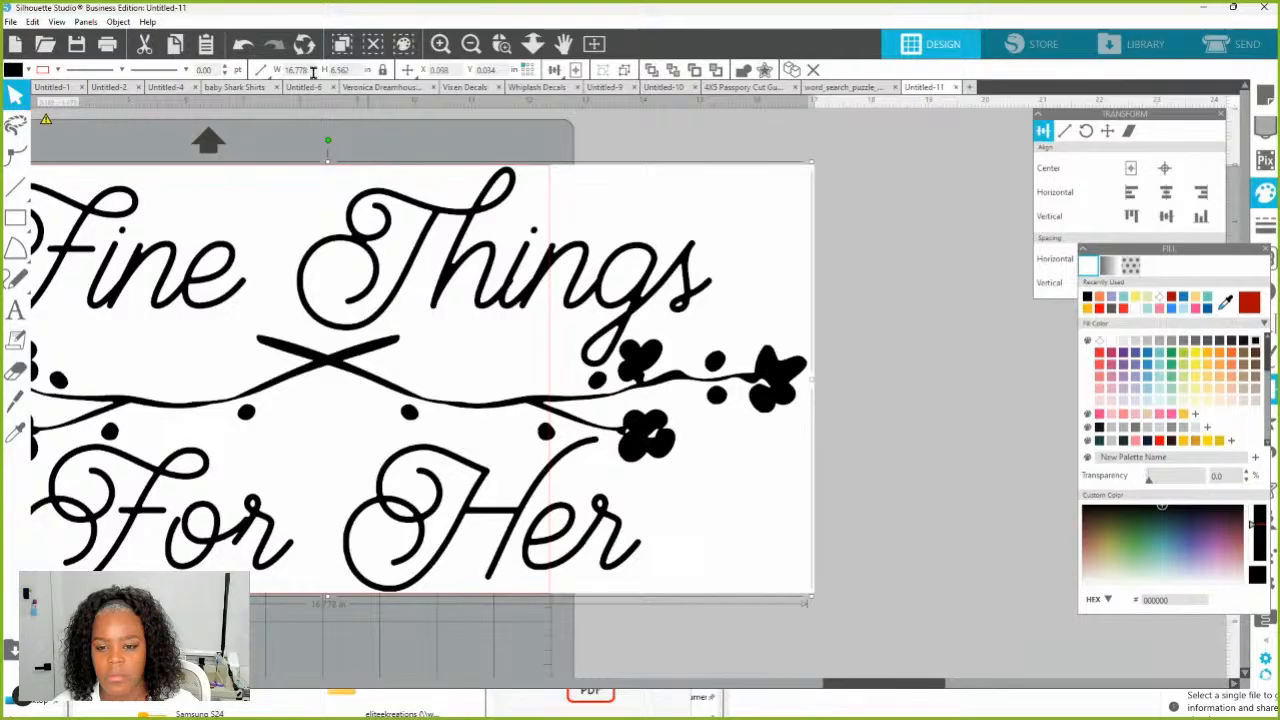
{"action": "mouse_move", "coordinate": [264, 74]}
{"action": "type", "text": "17"}
{"action": "key", "text": "Return"}
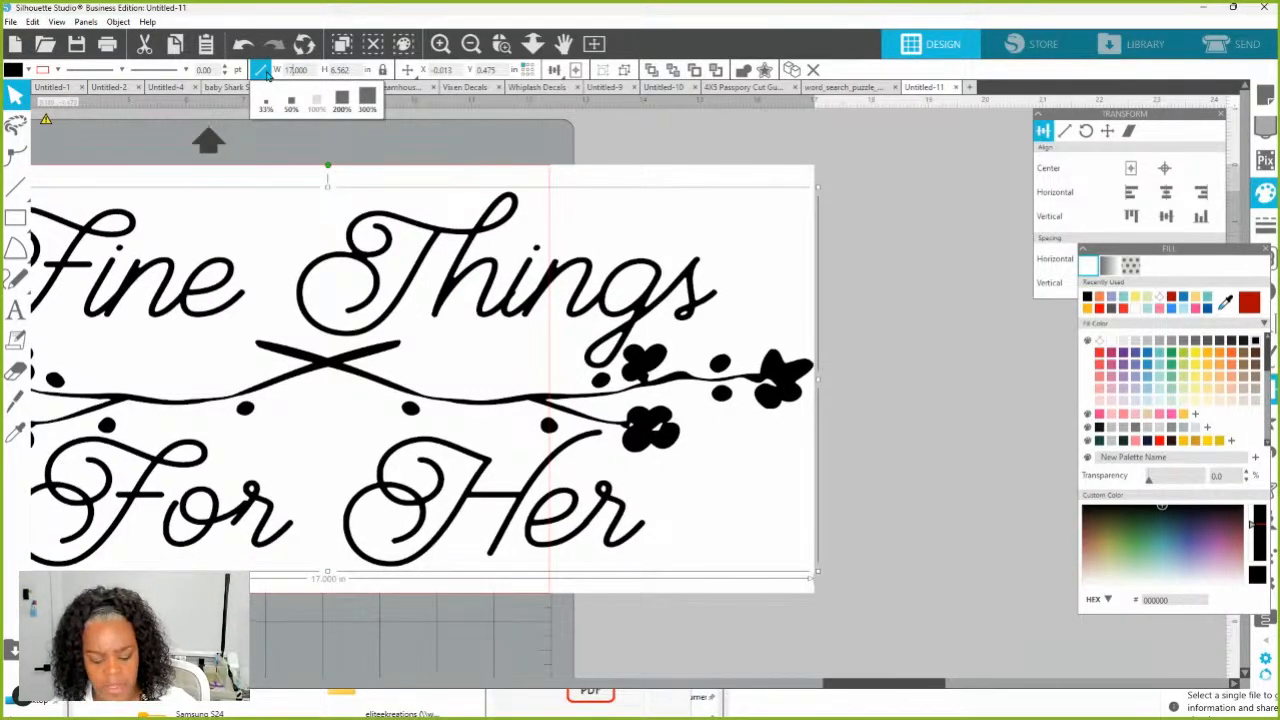
{"action": "key", "text": "ctrl+z"}
{"action": "key", "text": "ctrl+z"}
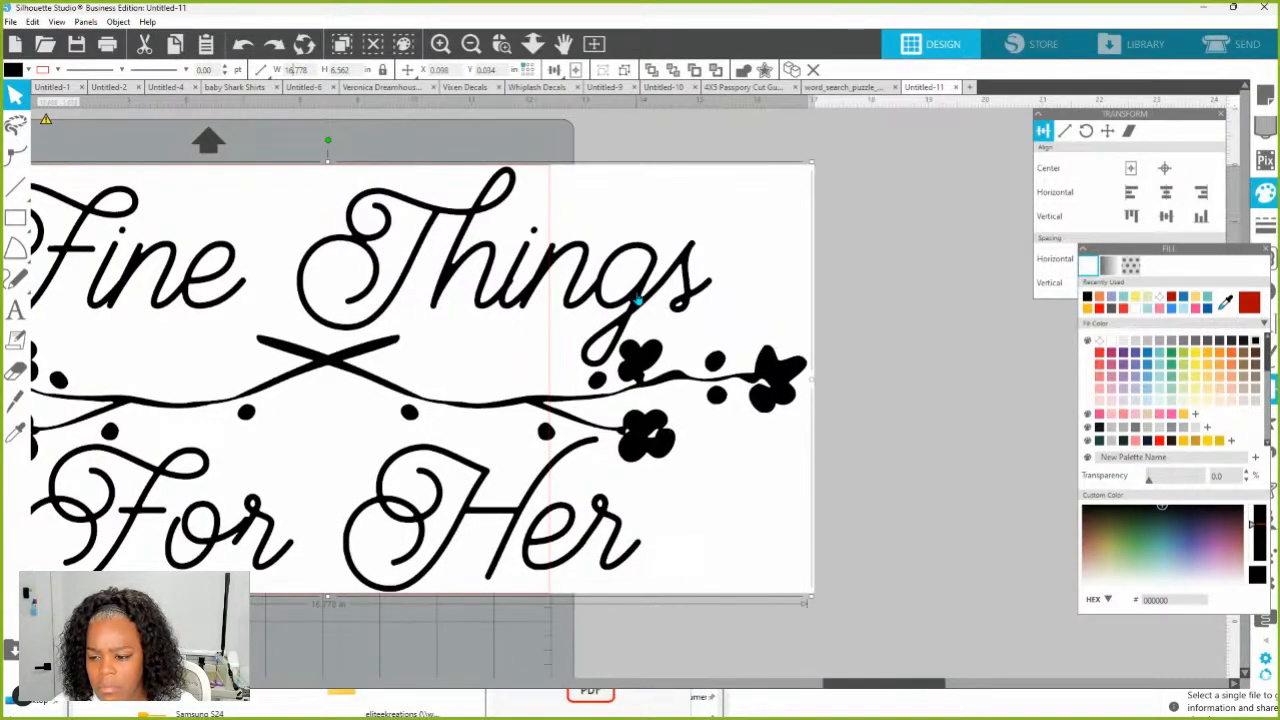
Enlarge the logo slightly from its lower corner to about 16.97 in wide and 7.53 in high
{"action": "left_click", "coordinate": [533, 43]}
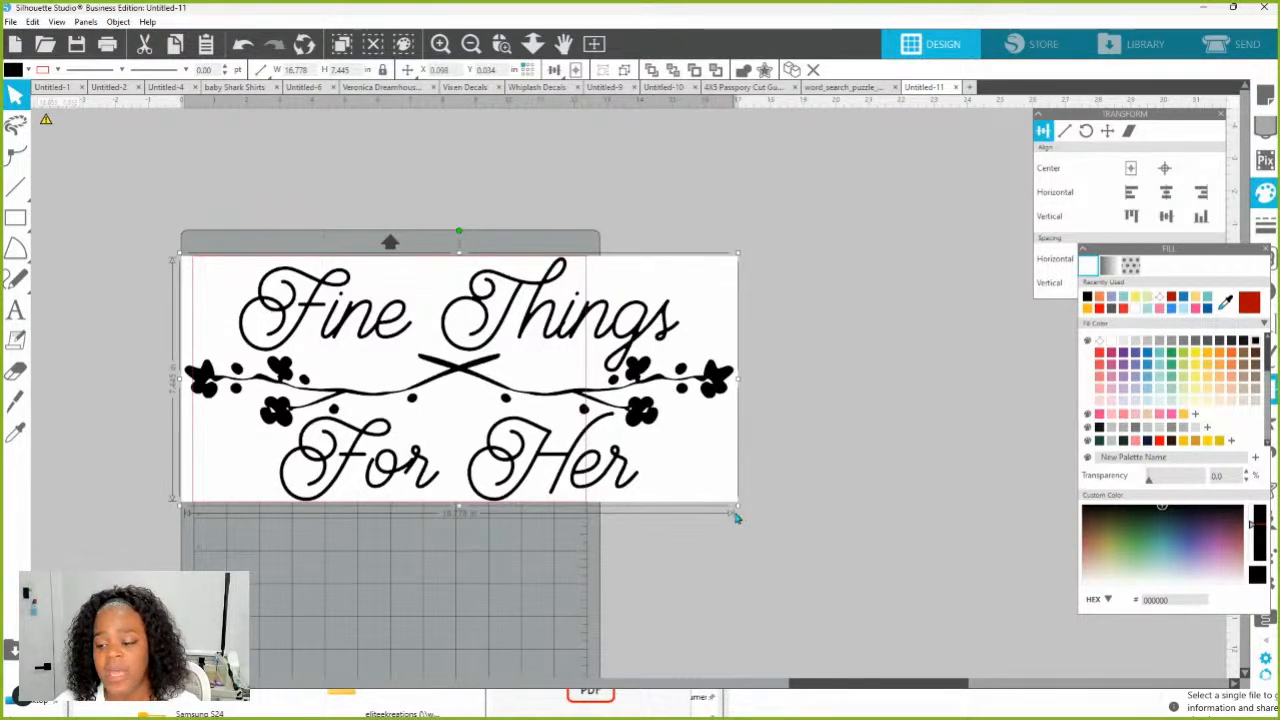
{"action": "left_click_drag", "start_coordinate": [740, 512], "coordinate": [748, 514]}
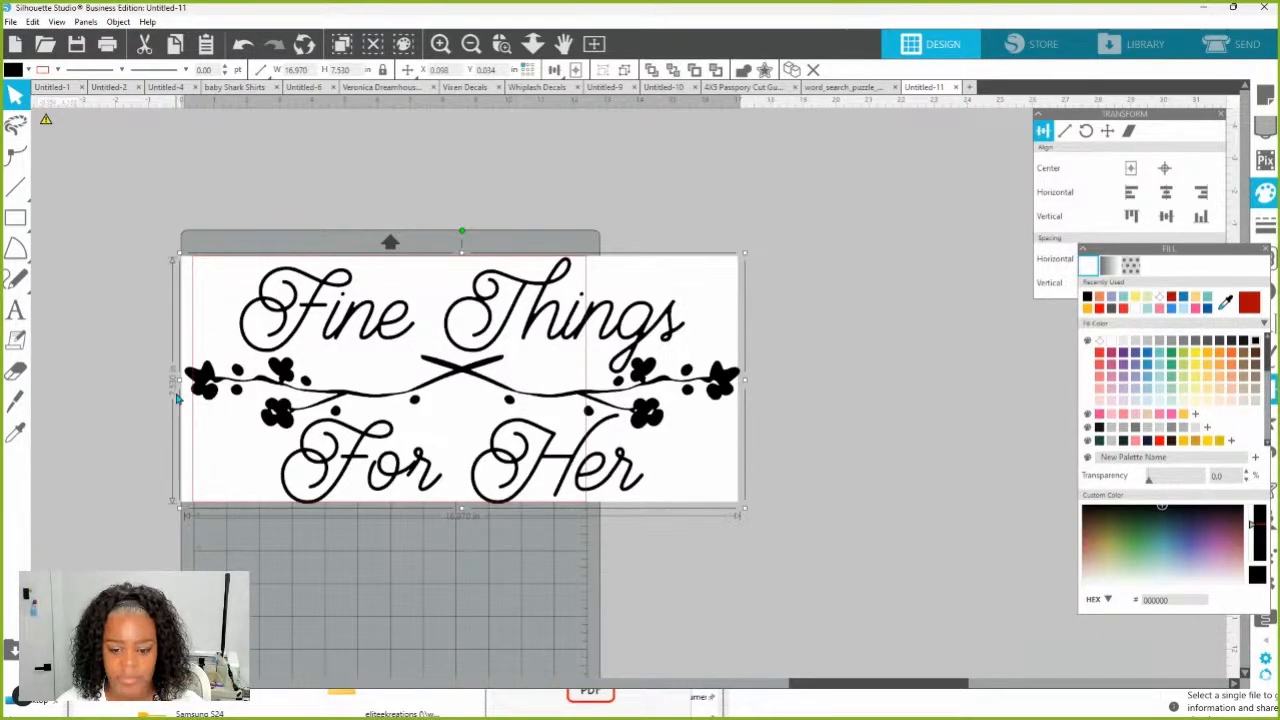
Set the page height to 7.530 in and centre the logo on the page
{"action": "left_click", "coordinate": [1268, 96]}
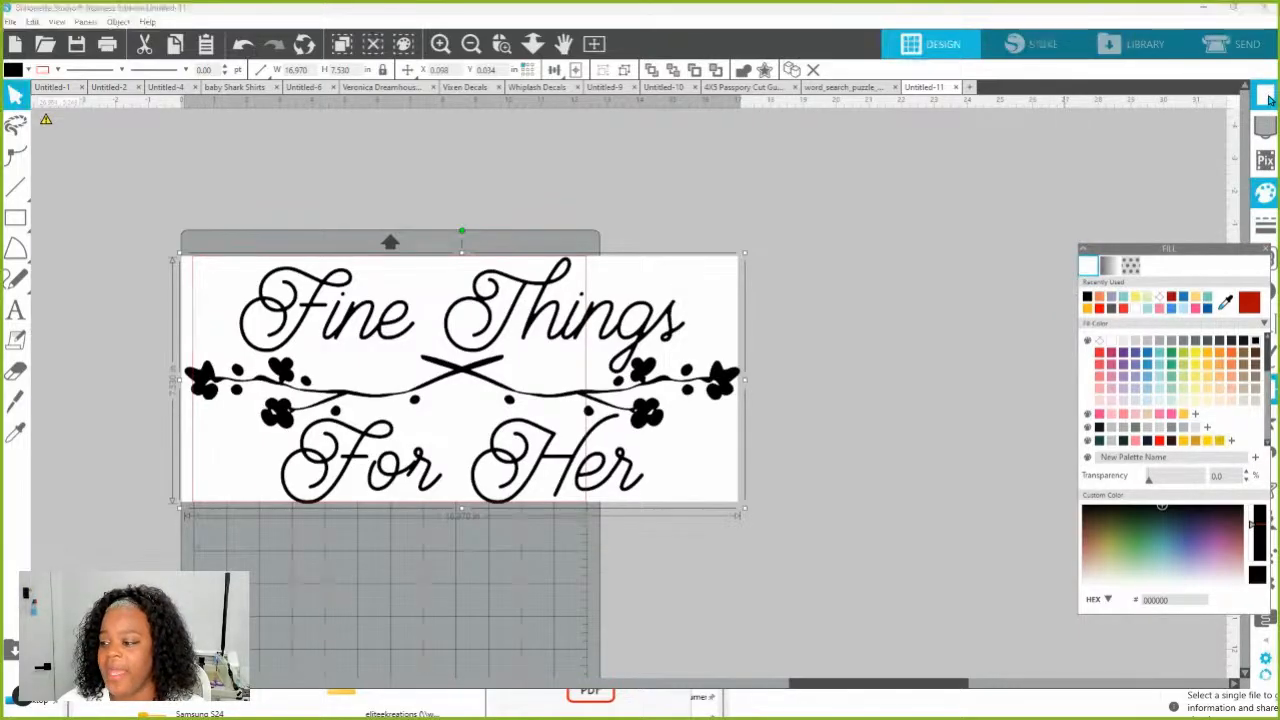
{"action": "left_click", "coordinate": [1266, 96]}
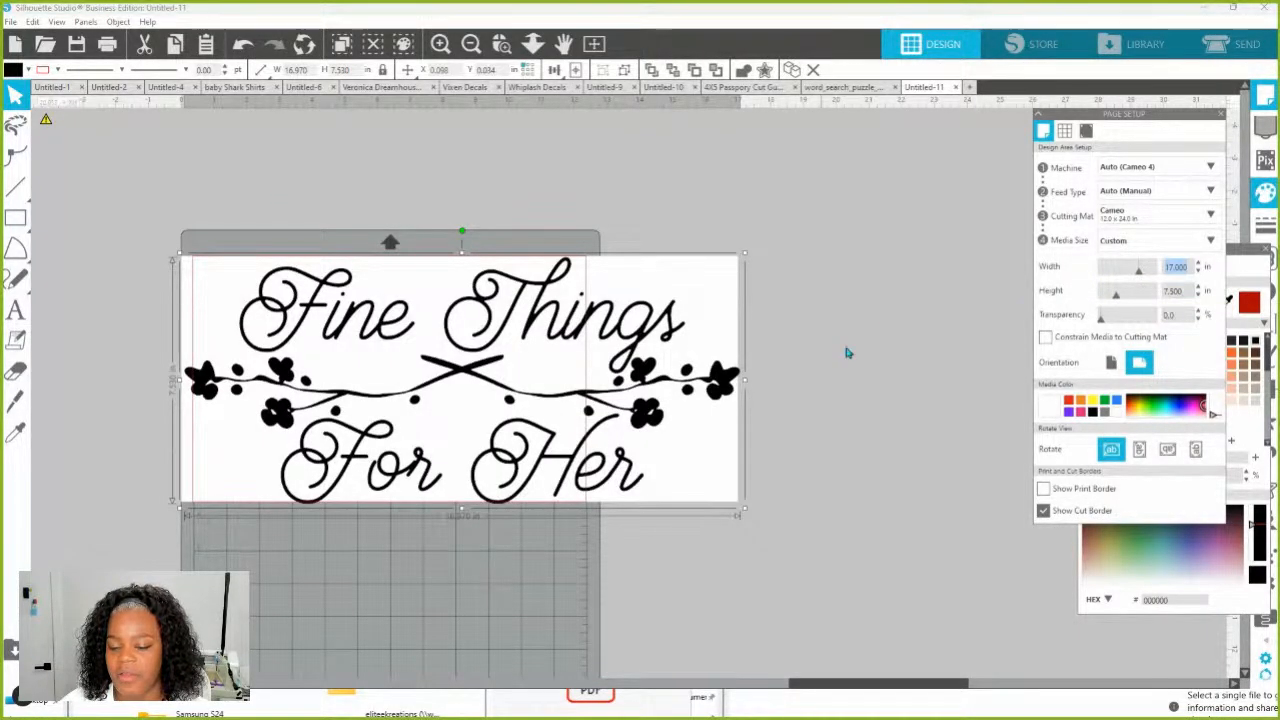
{"action": "left_click", "coordinate": [1190, 291]}
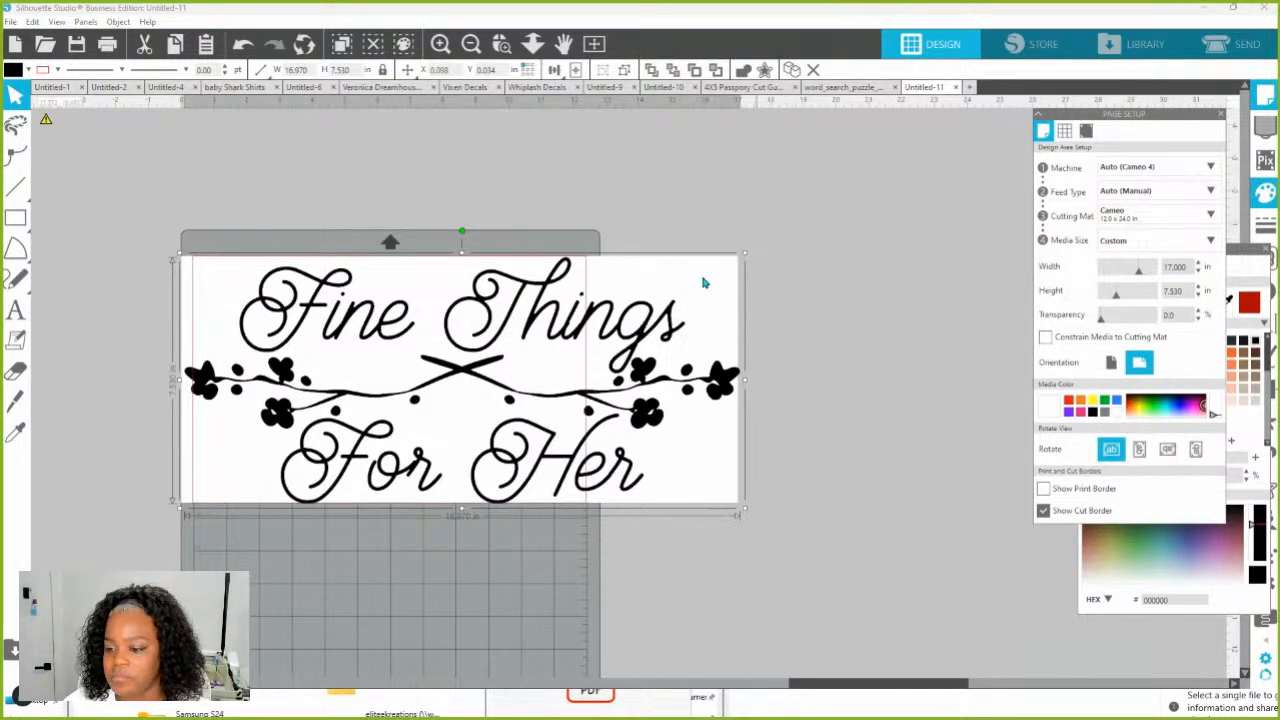
{"action": "left_click", "coordinate": [576, 70]}
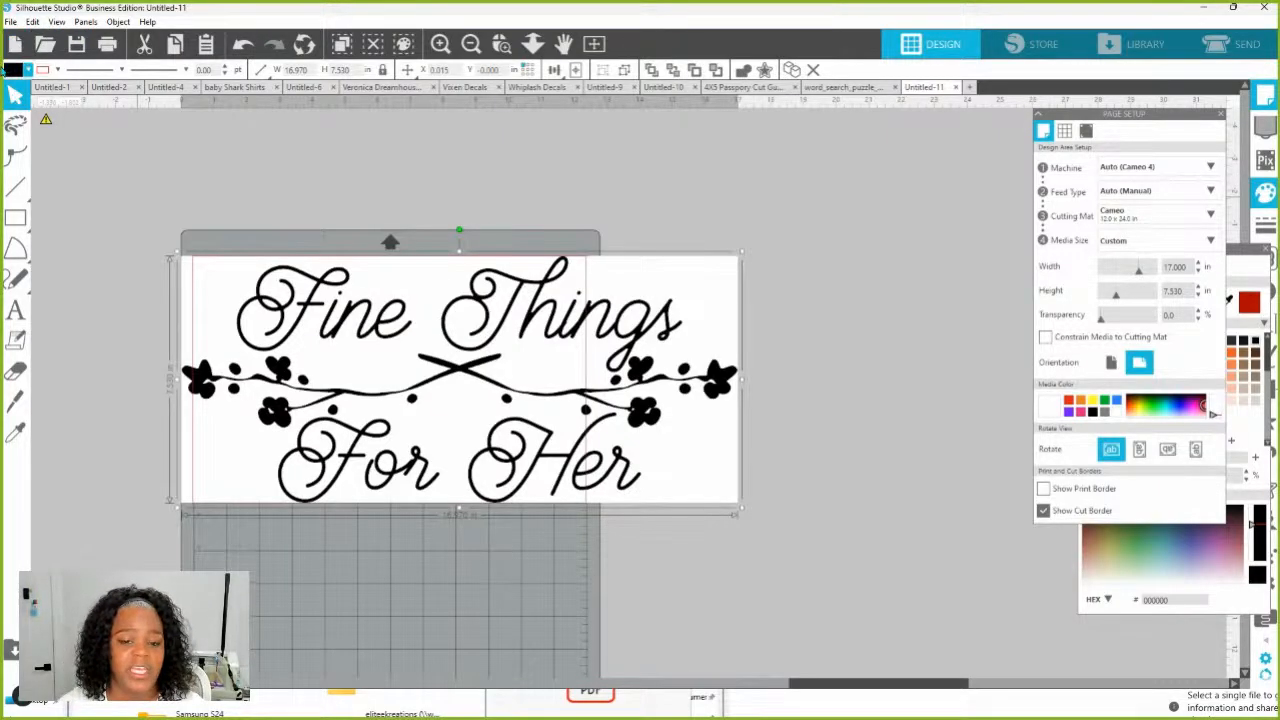
Save the design to the Downloads folder as a PNG image named Fine Things for Her logo Demo
{"action": "left_click", "coordinate": [10, 21]}
{"action": "mouse_move", "coordinate": [45, 148]}
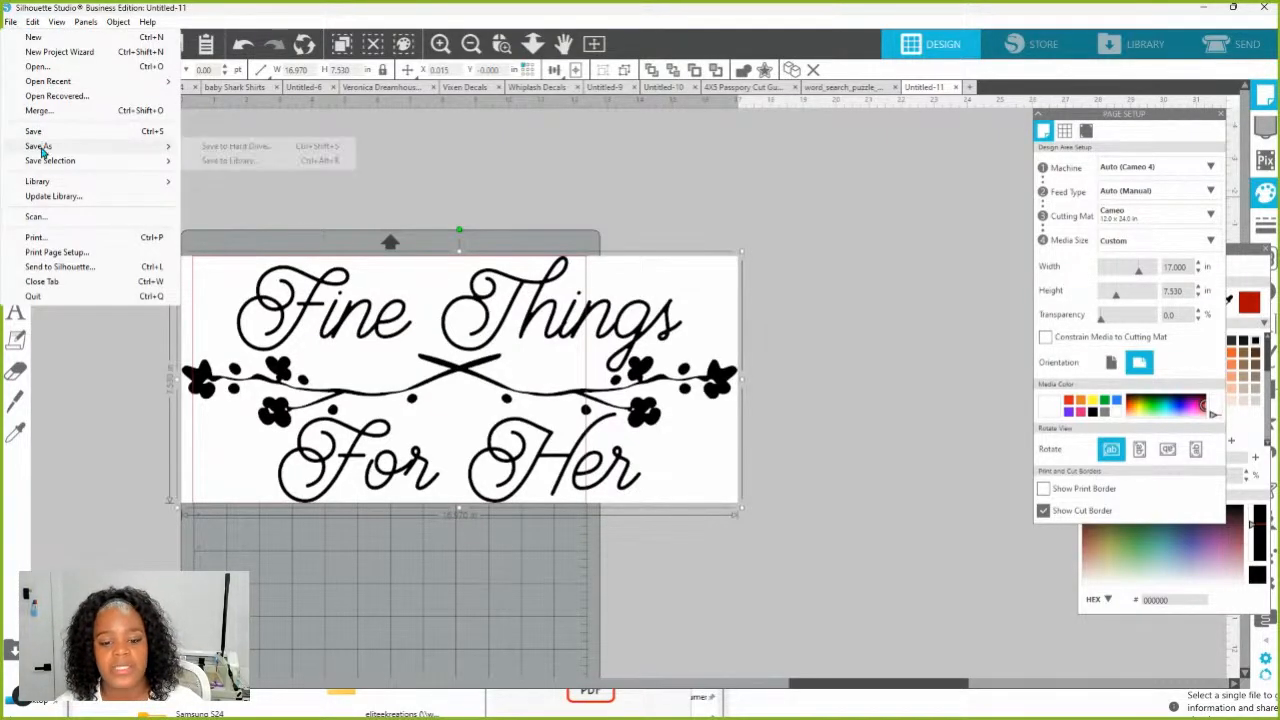
{"action": "left_click", "coordinate": [228, 148]}
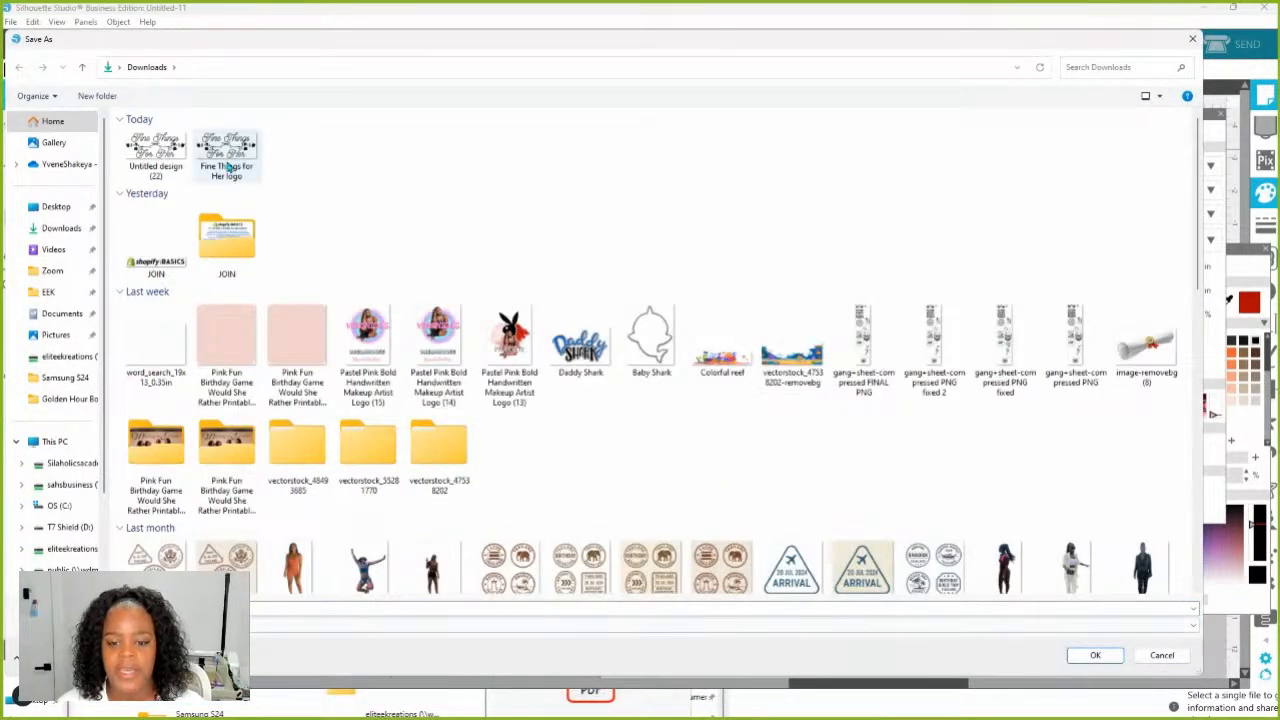
{"action": "left_click", "coordinate": [228, 155]}
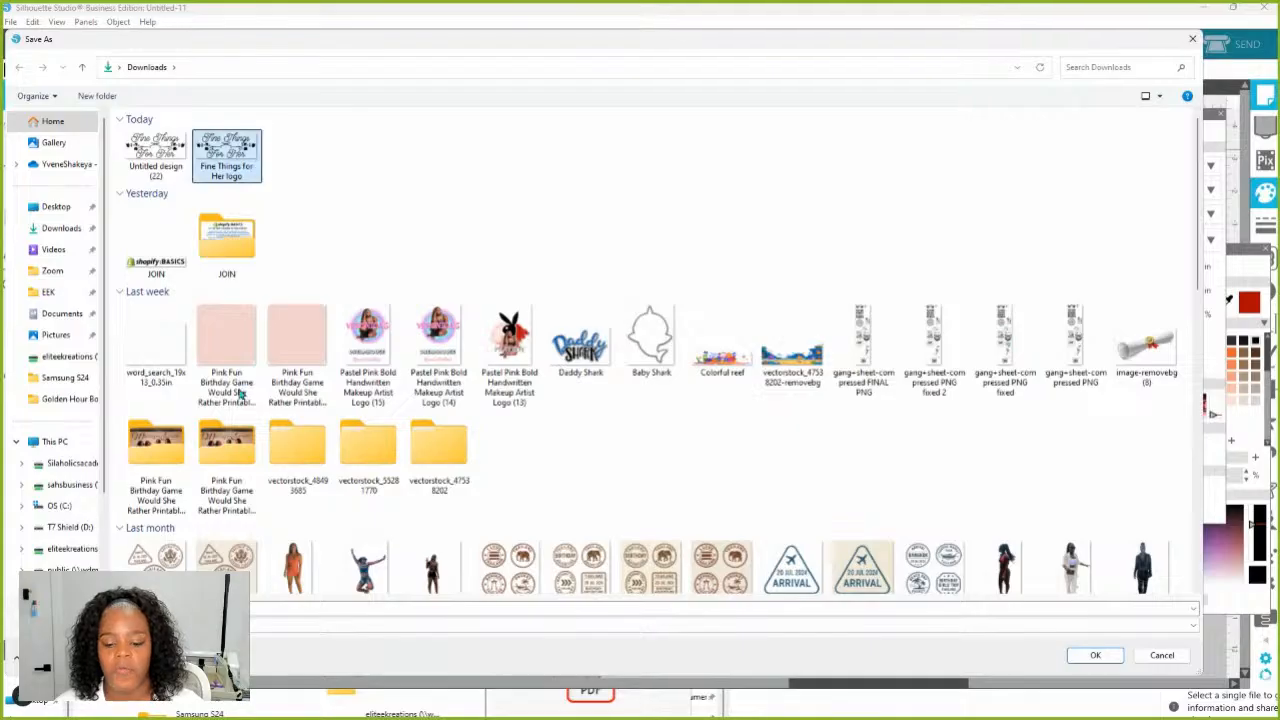
{"action": "left_click", "coordinate": [200, 608]}
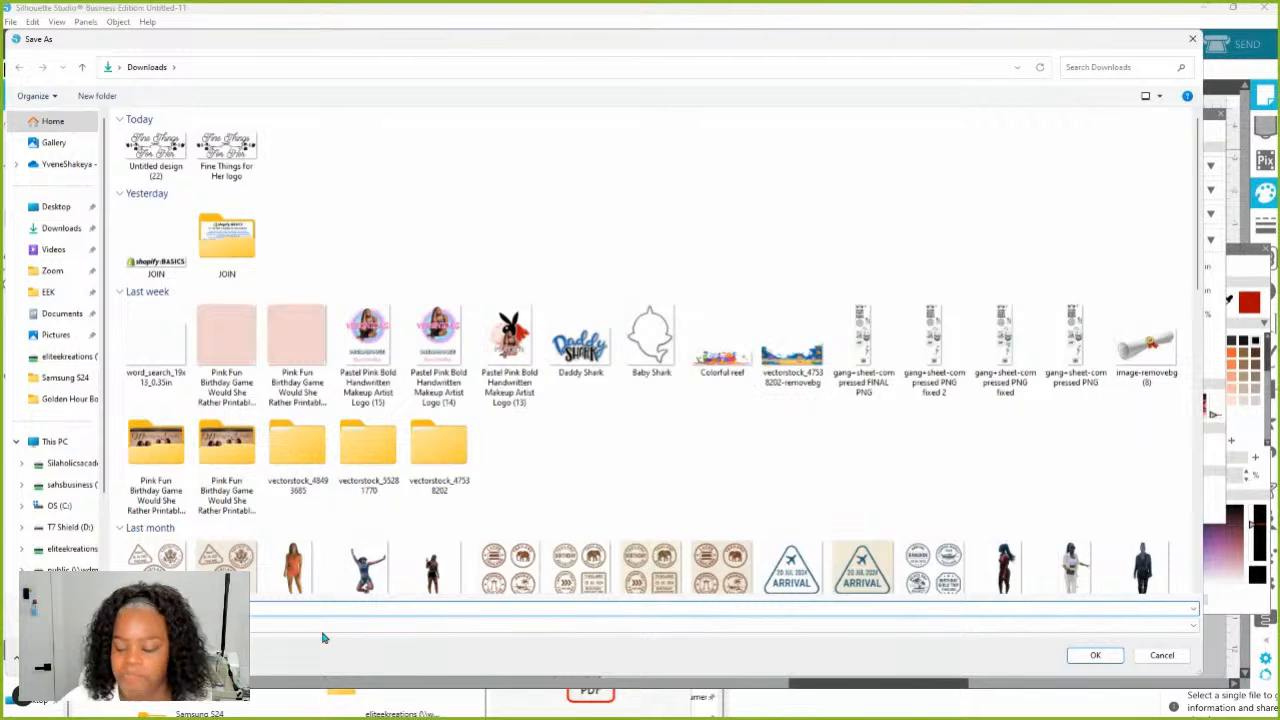
{"action": "left_click", "coordinate": [1095, 657]}
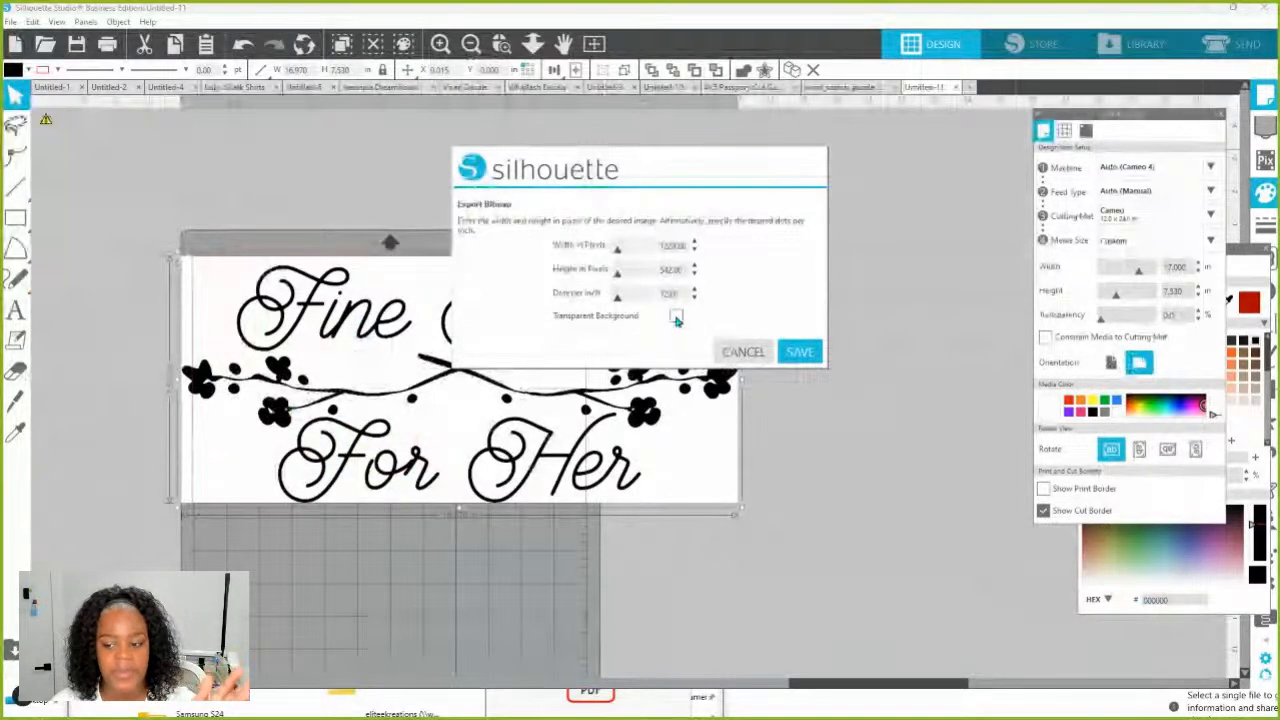
Export the bitmap with a transparent background at 400 dots per inch
{"action": "left_click", "coordinate": [676, 316]}
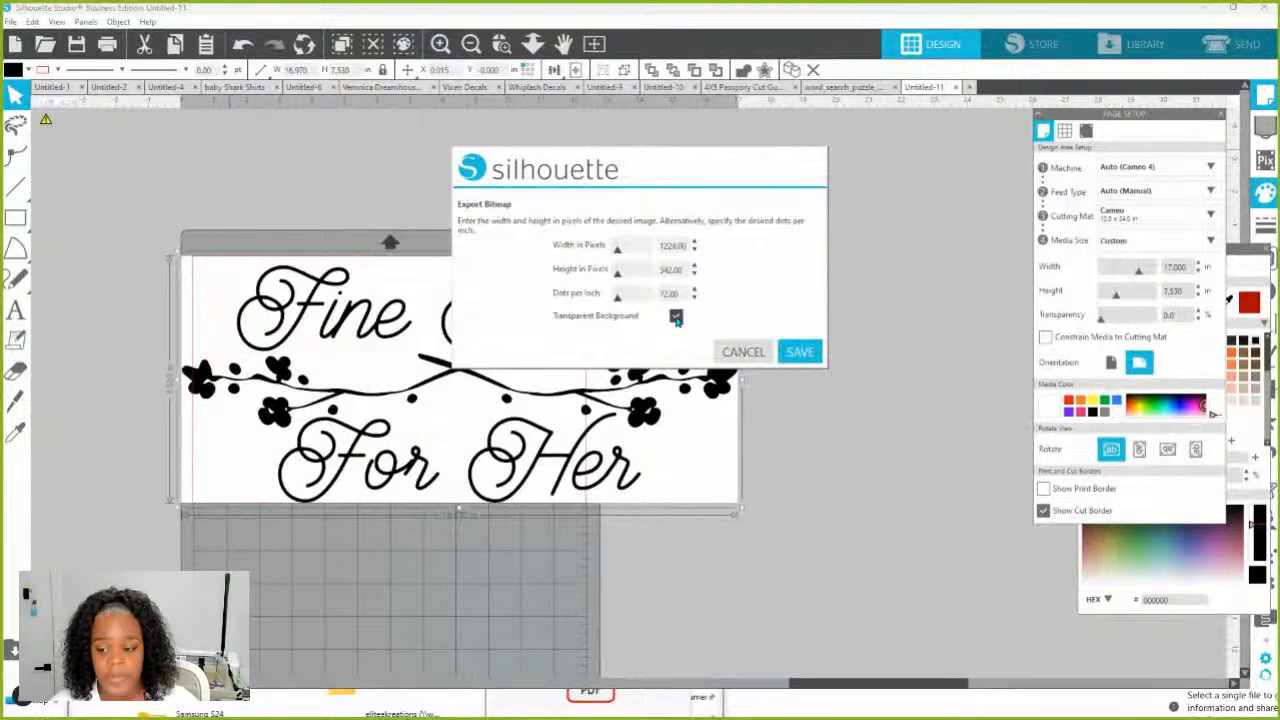
{"action": "left_click_drag", "start_coordinate": [617, 298], "coordinate": [711, 308]}
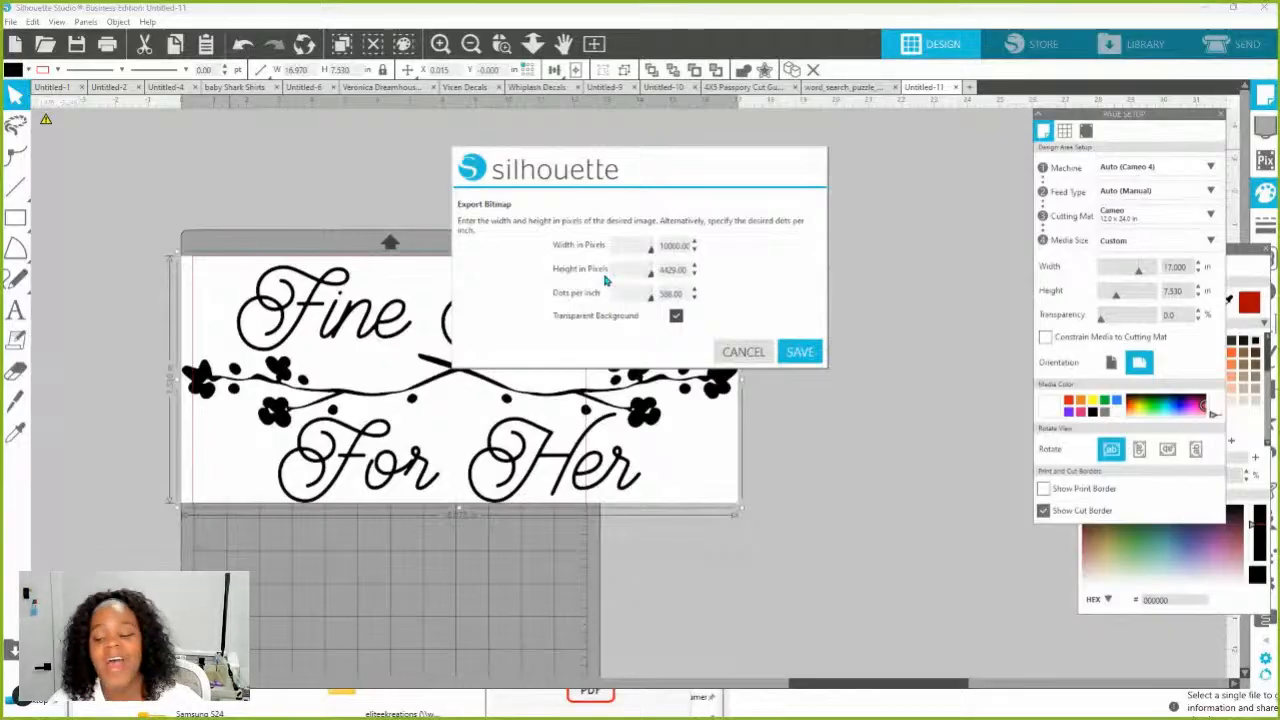
{"action": "double_click", "coordinate": [675, 291]}
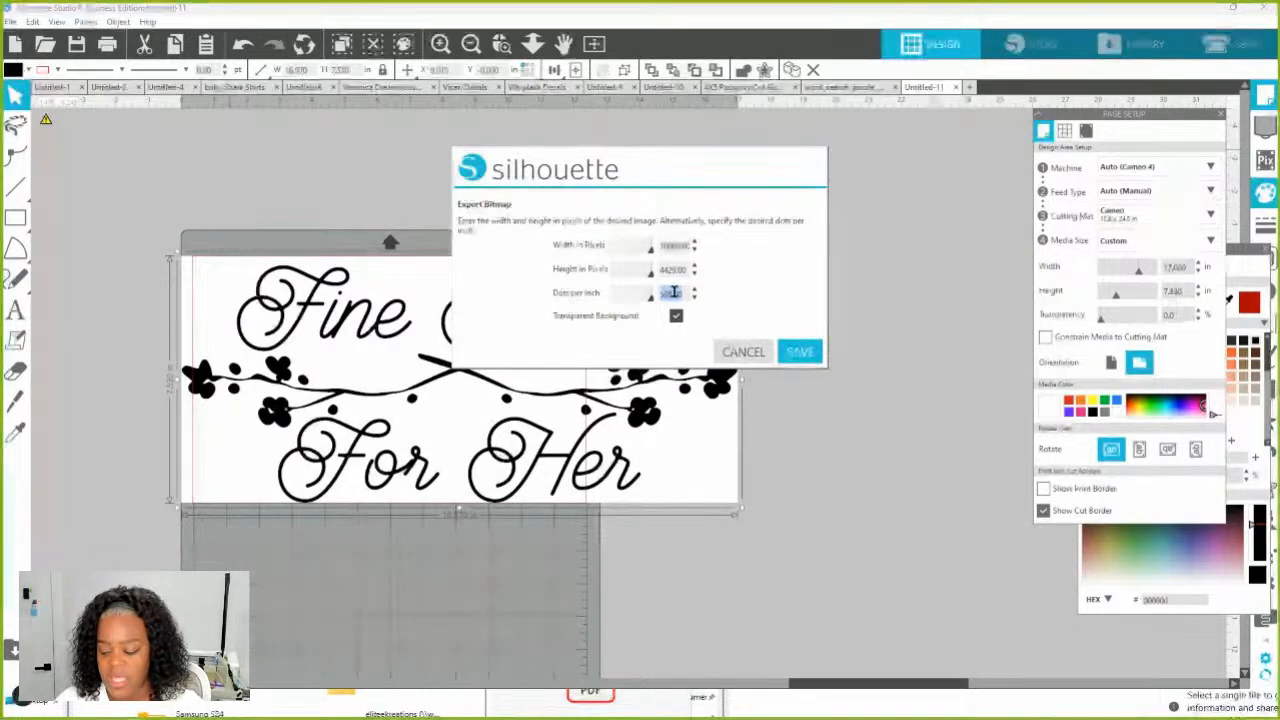
{"action": "type", "text": "400"}
{"action": "key", "text": "Tab"}
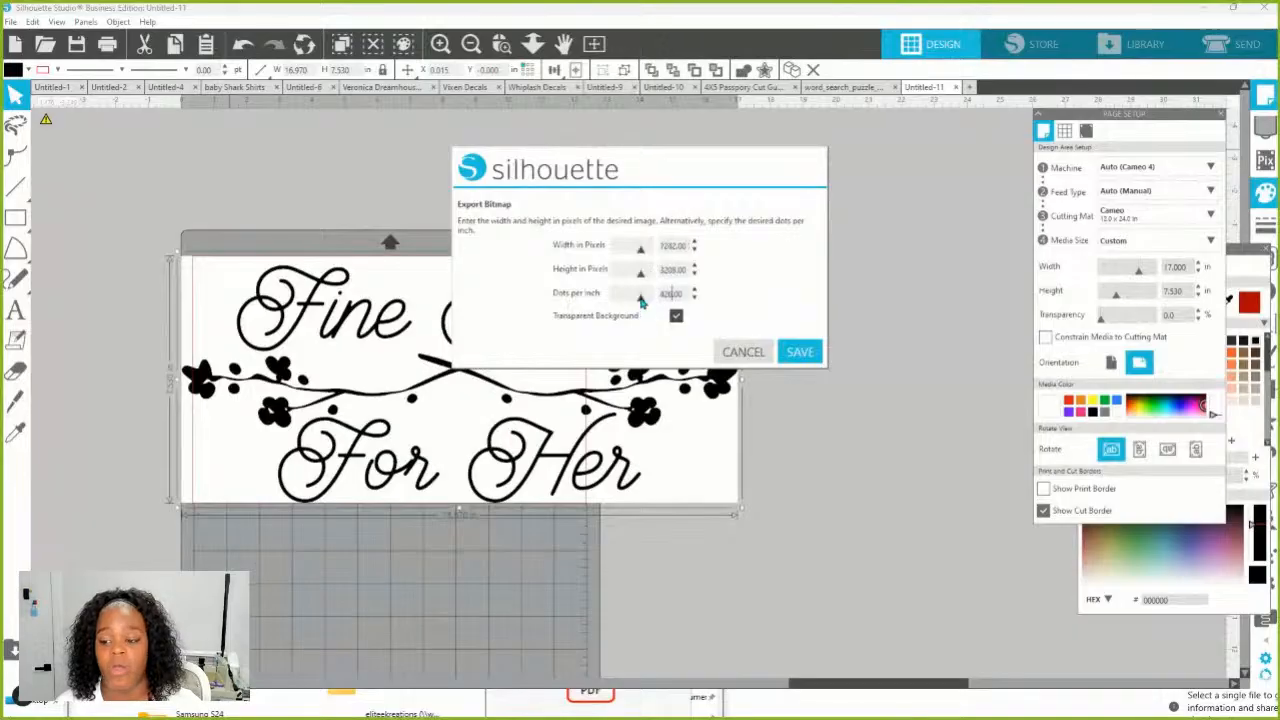
{"action": "left_click_drag", "start_coordinate": [688, 293], "coordinate": [640, 293]}
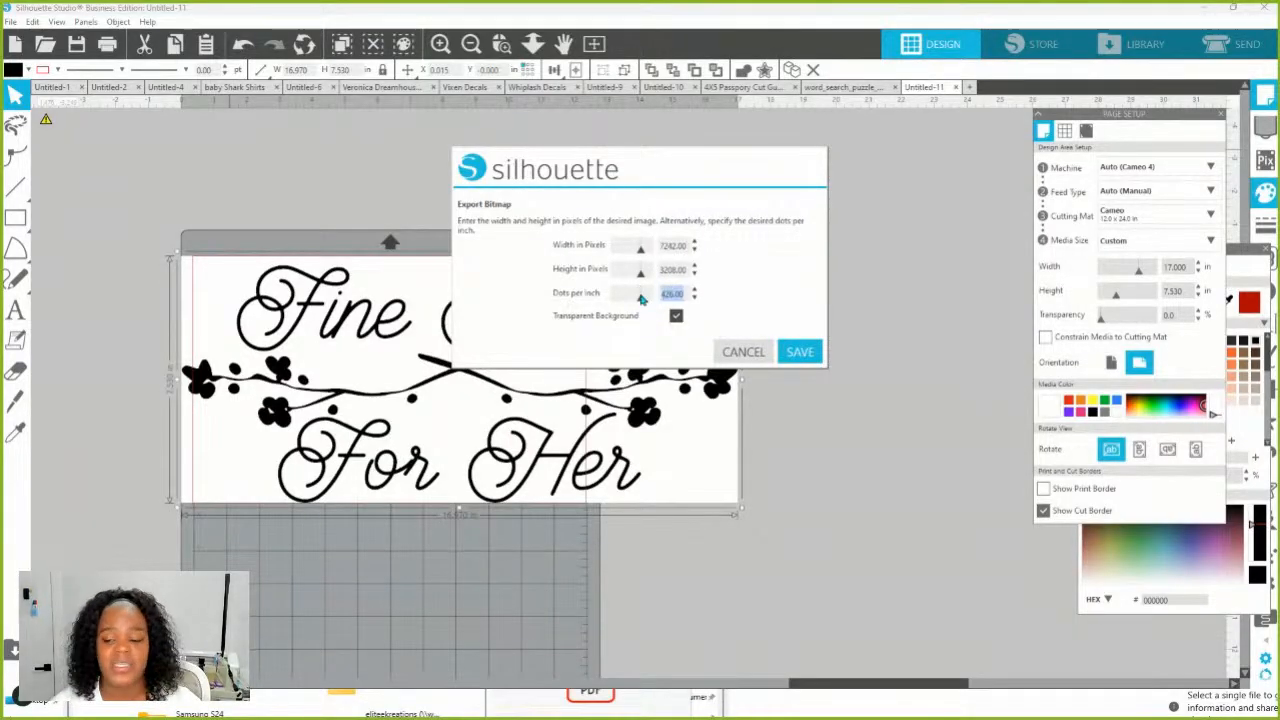
{"action": "type", "text": "400"}
{"action": "key", "text": "Tab"}
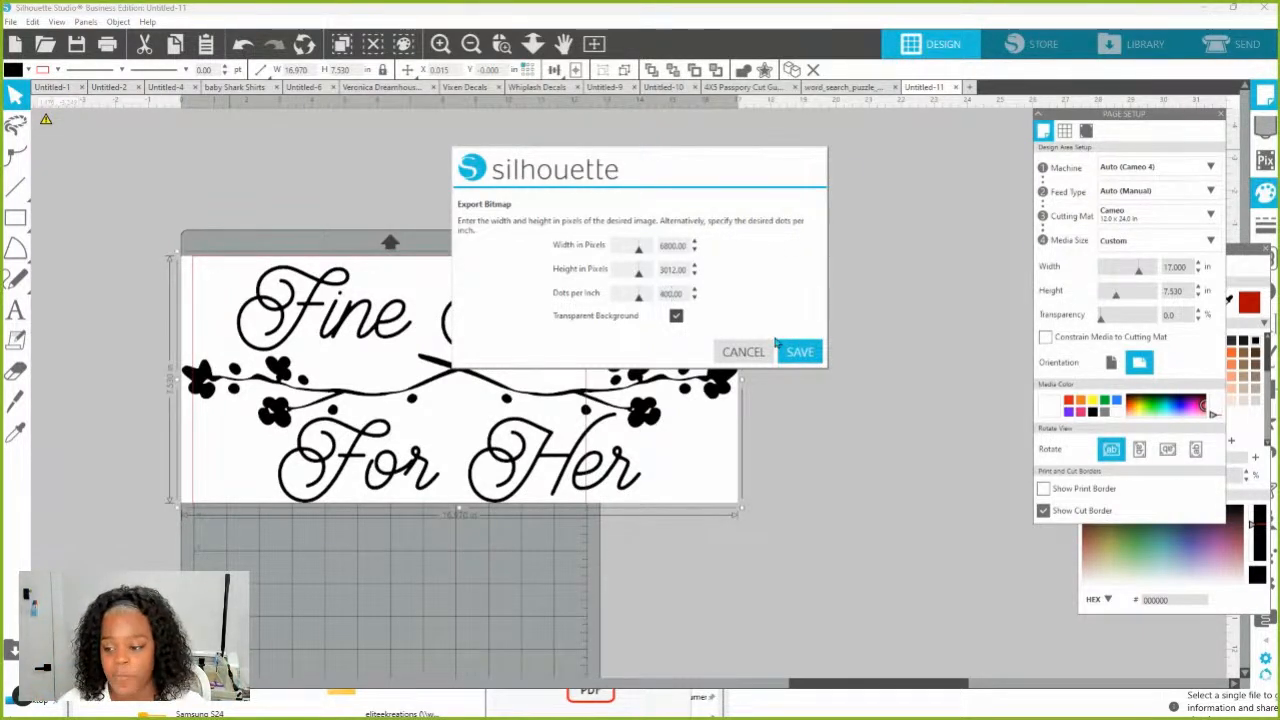
{"action": "left_click", "coordinate": [801, 358]}
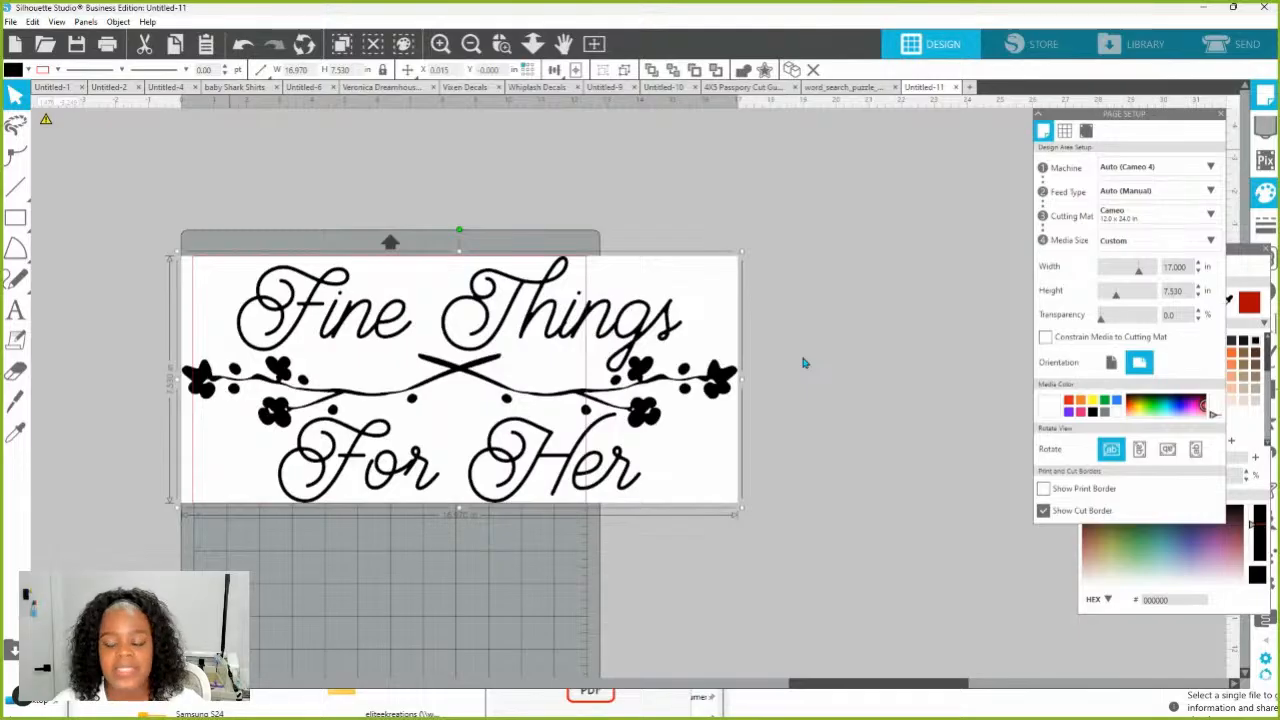
Save the design to the Downloads folder as a PDF named Fine Things for Her logo Demo
{"action": "left_click", "coordinate": [10, 22]}
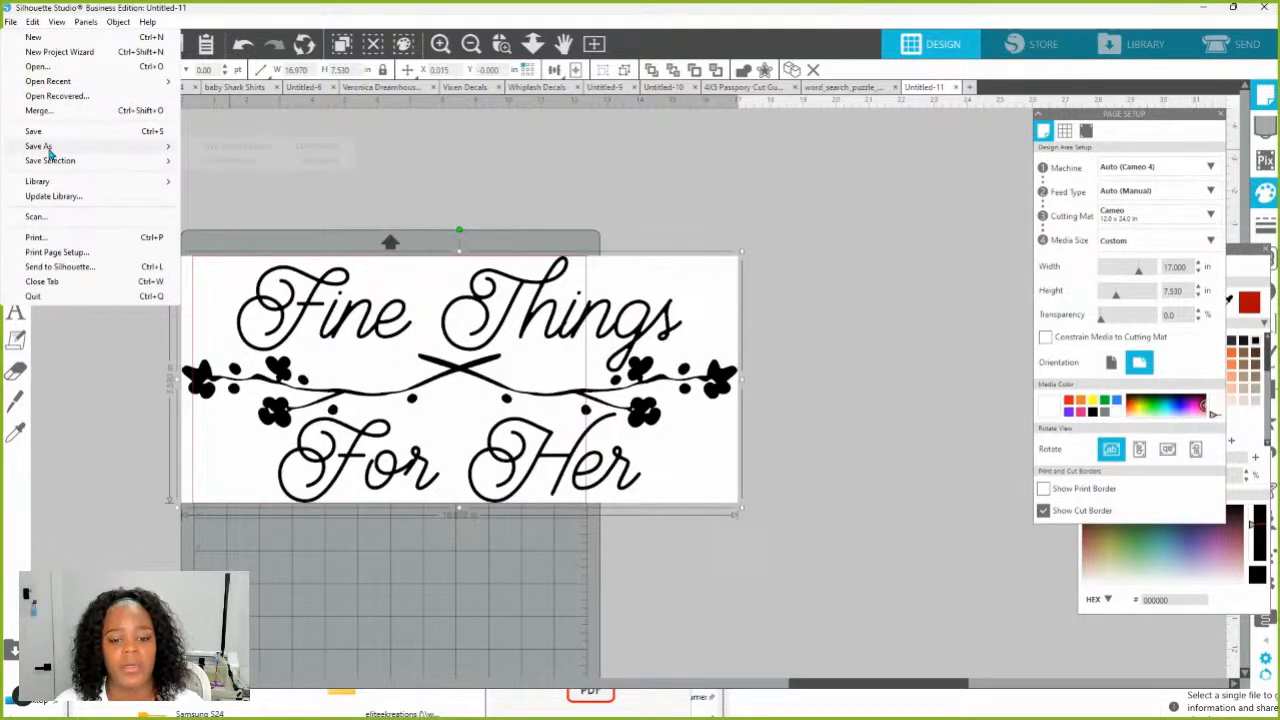
{"action": "mouse_move", "coordinate": [102, 147]}
{"action": "left_click", "coordinate": [288, 146]}
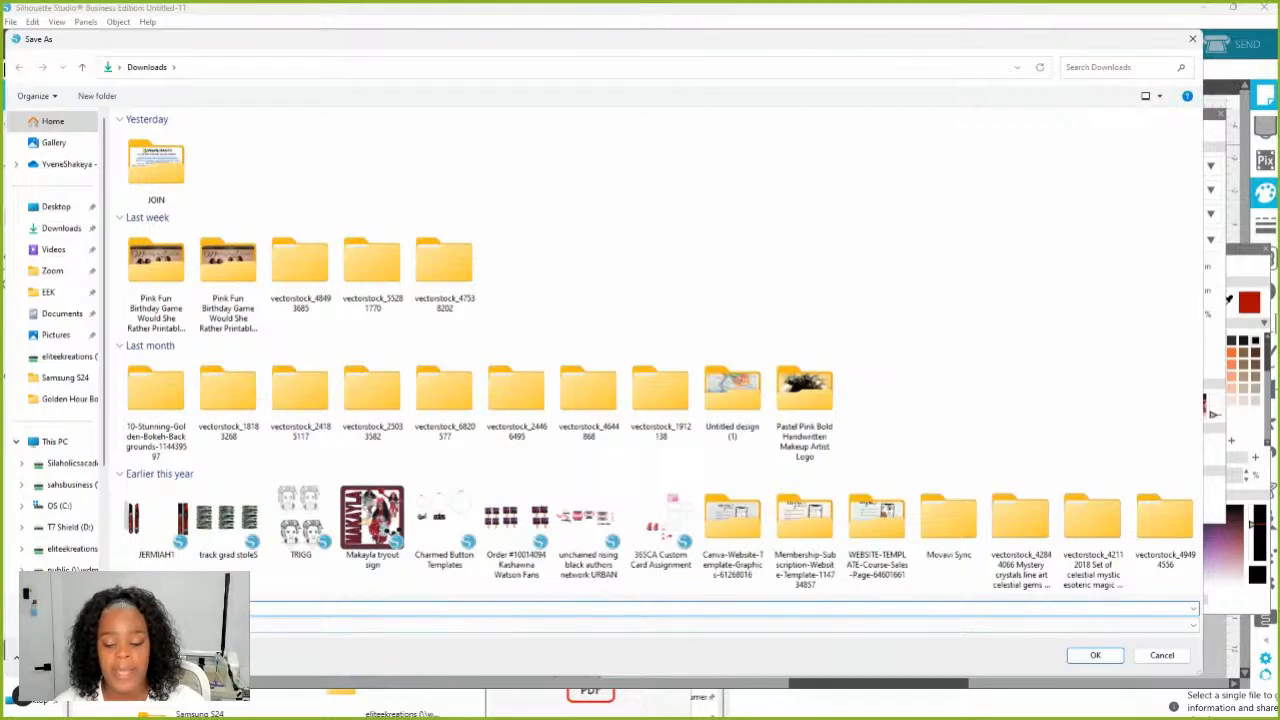
{"action": "left_click", "coordinate": [180, 625]}
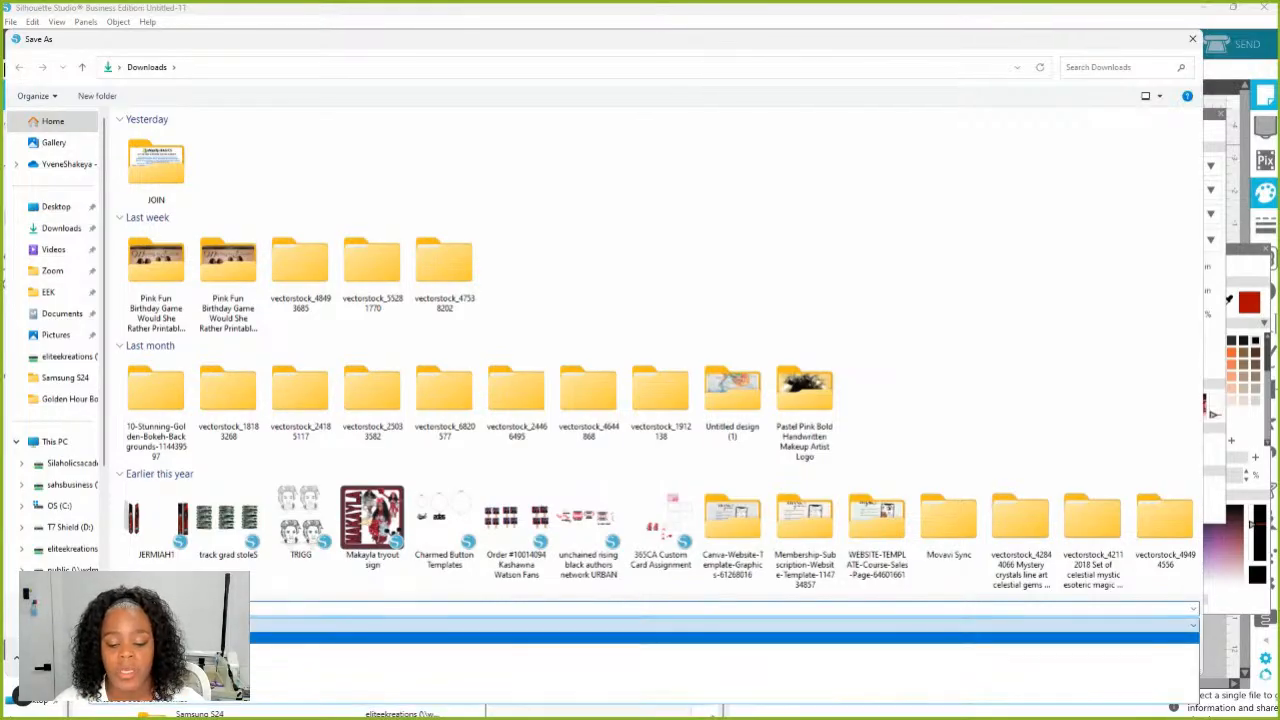
{"action": "left_click", "coordinate": [152, 700]}
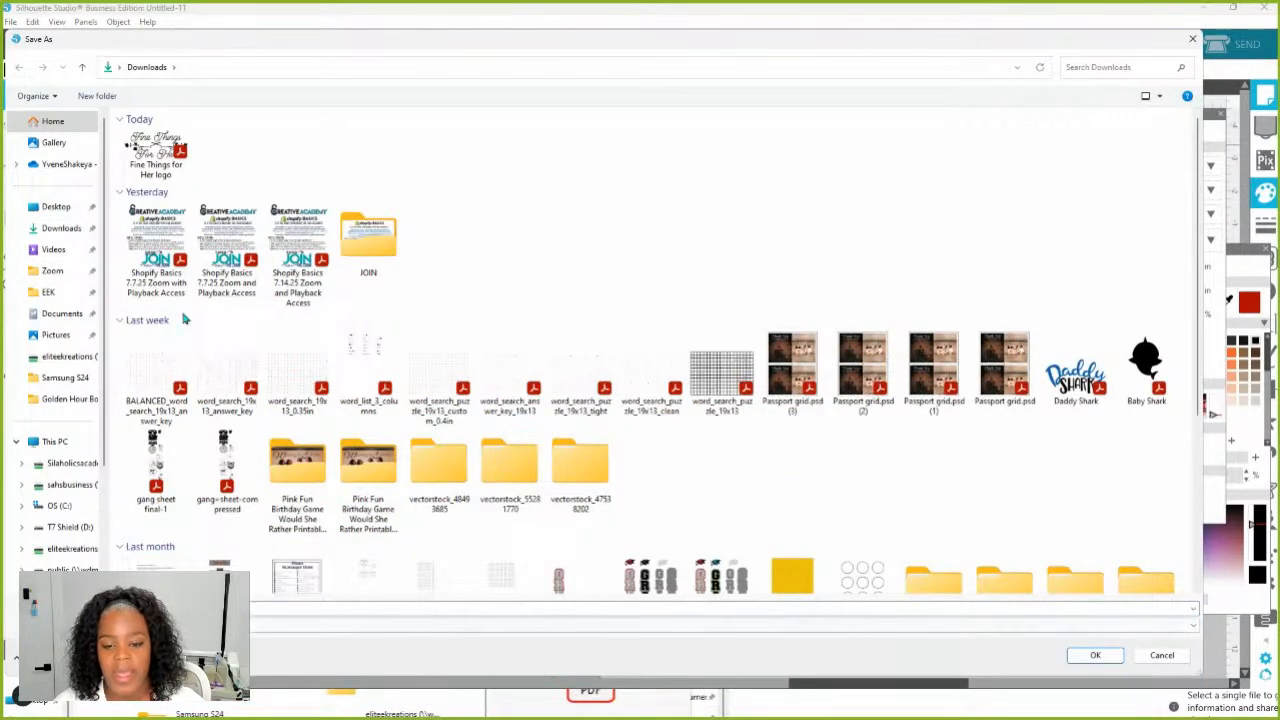
{"action": "left_click", "coordinate": [153, 175]}
{"action": "left_click", "coordinate": [180, 609]}
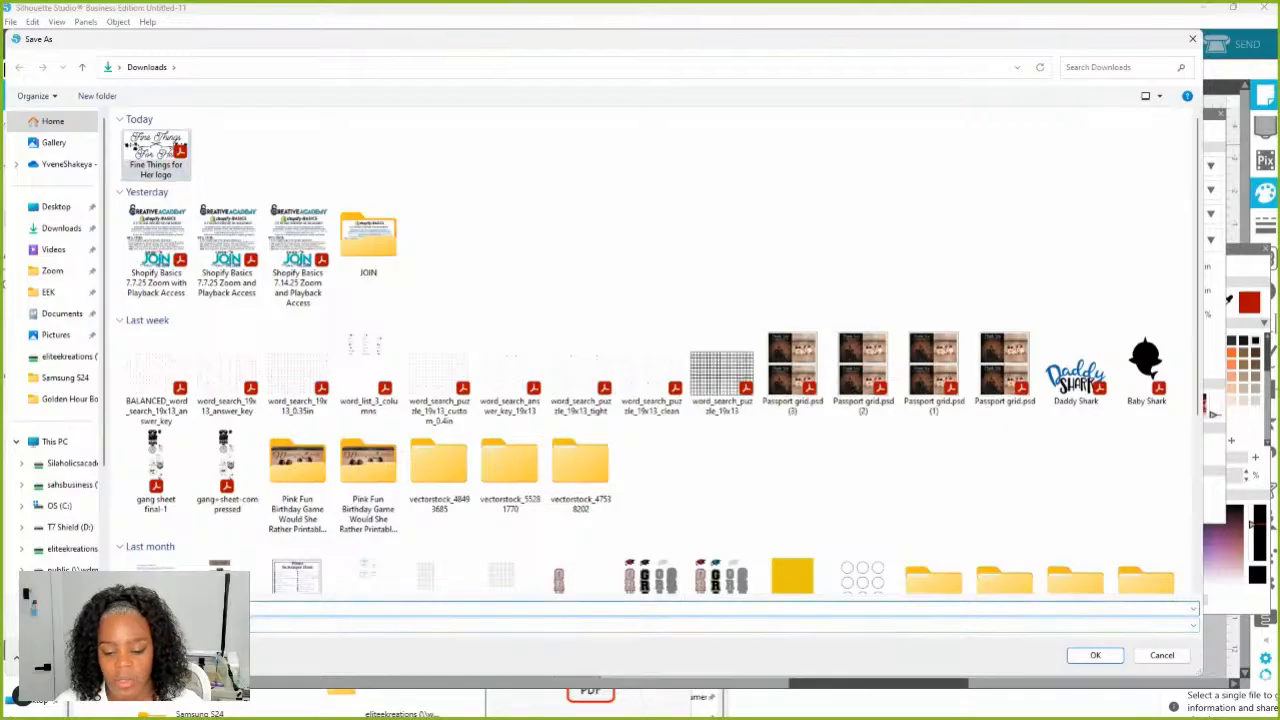
{"action": "key", "text": "BackSpace"}
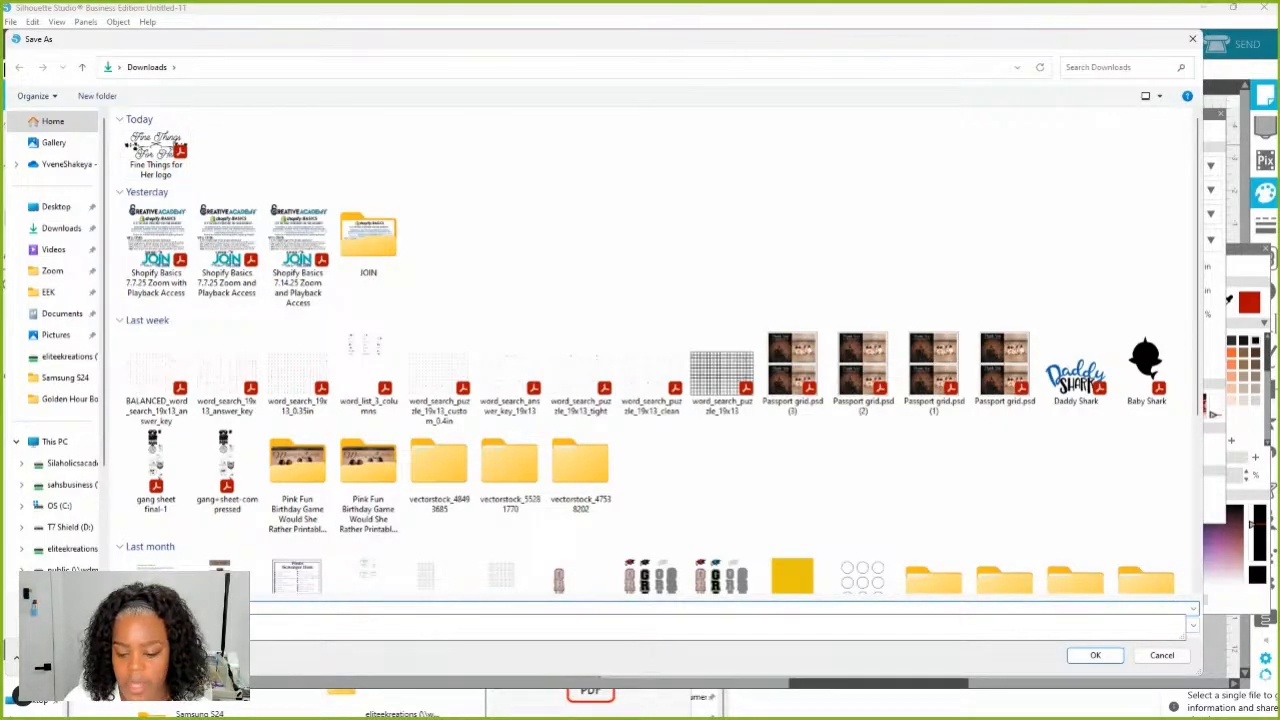
{"action": "left_click", "coordinate": [986, 664]}
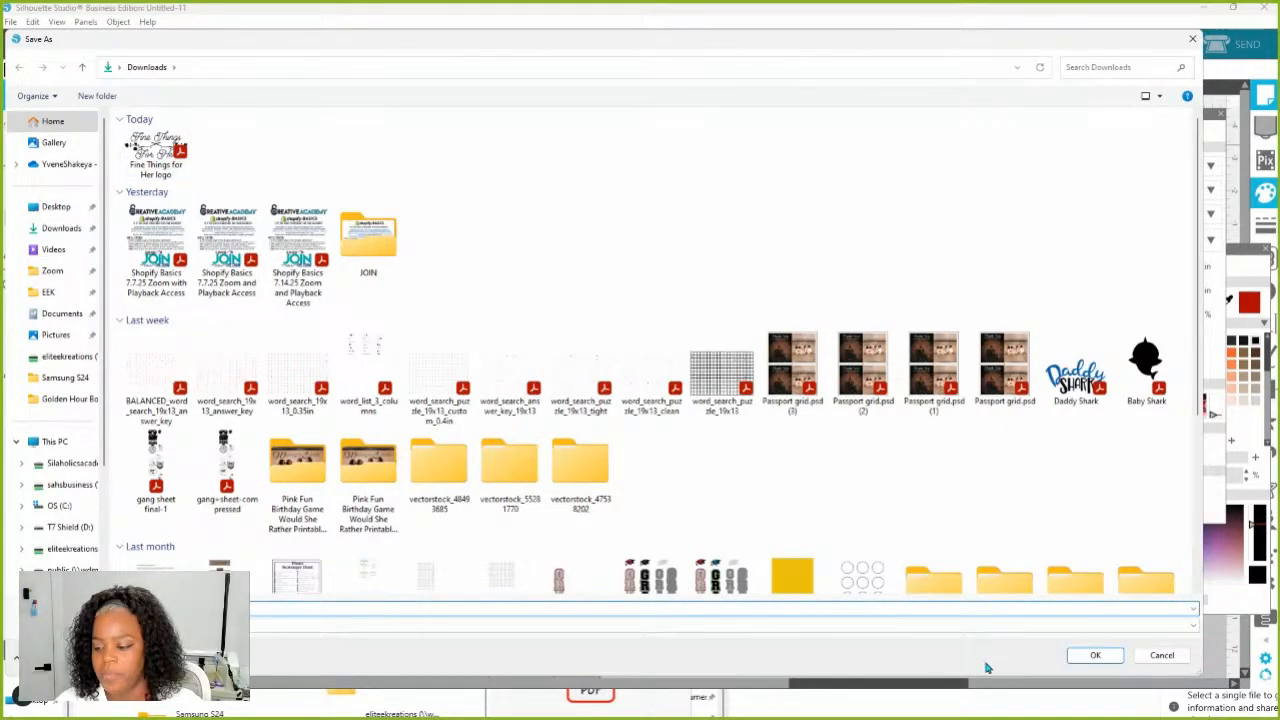
{"action": "left_click", "coordinate": [1088, 660]}
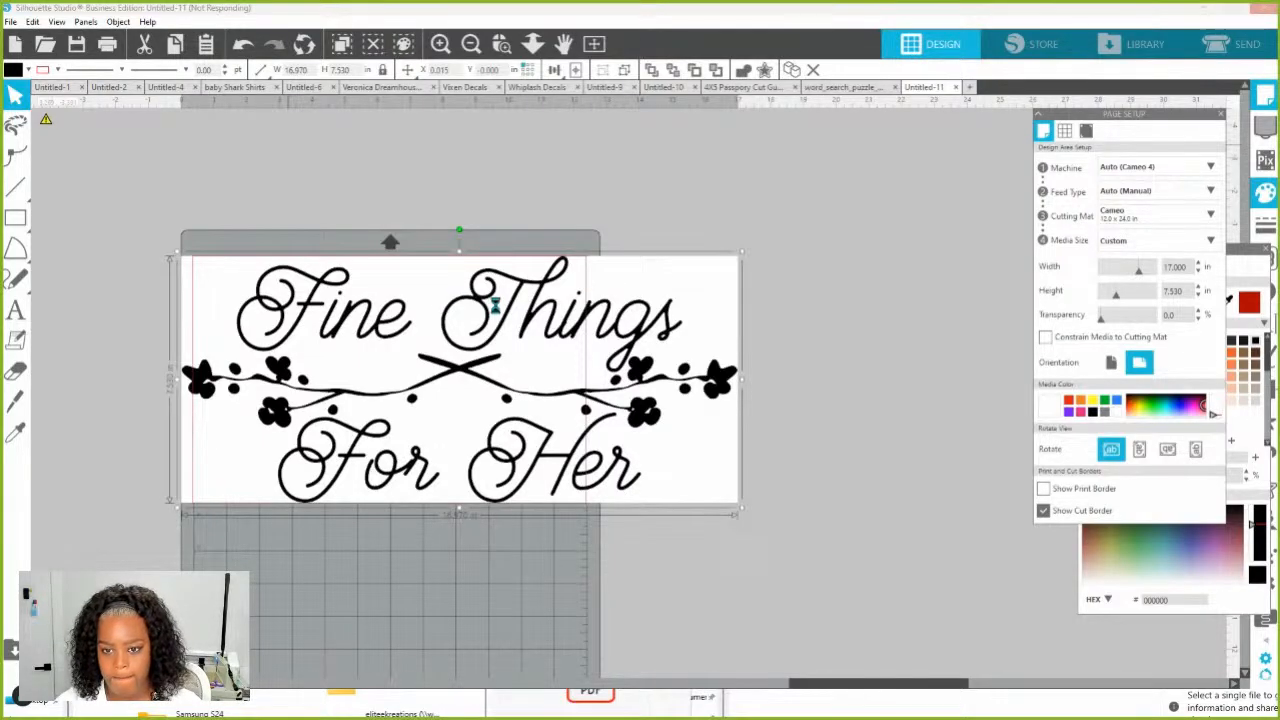
Merge the Fine Things for Her logo Demo image into the document and move it off the page, above the mat
{"action": "left_click", "coordinate": [15, 23]}
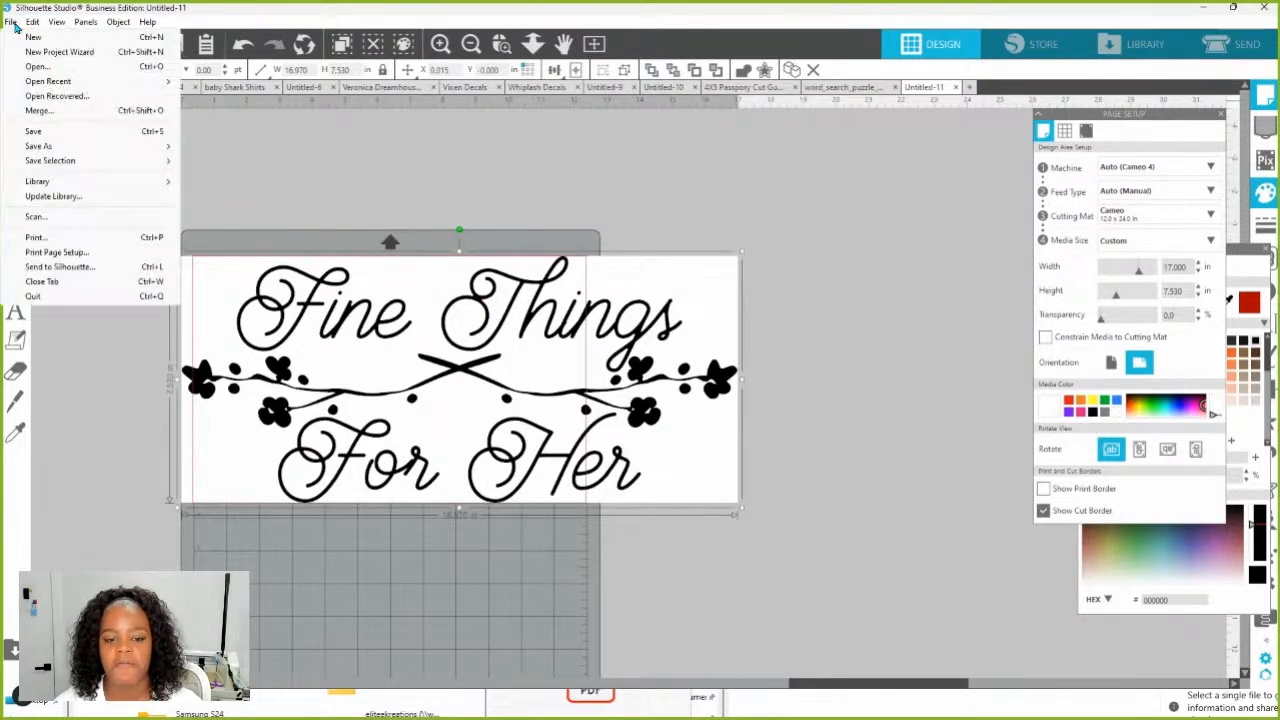
{"action": "left_click", "coordinate": [42, 112]}
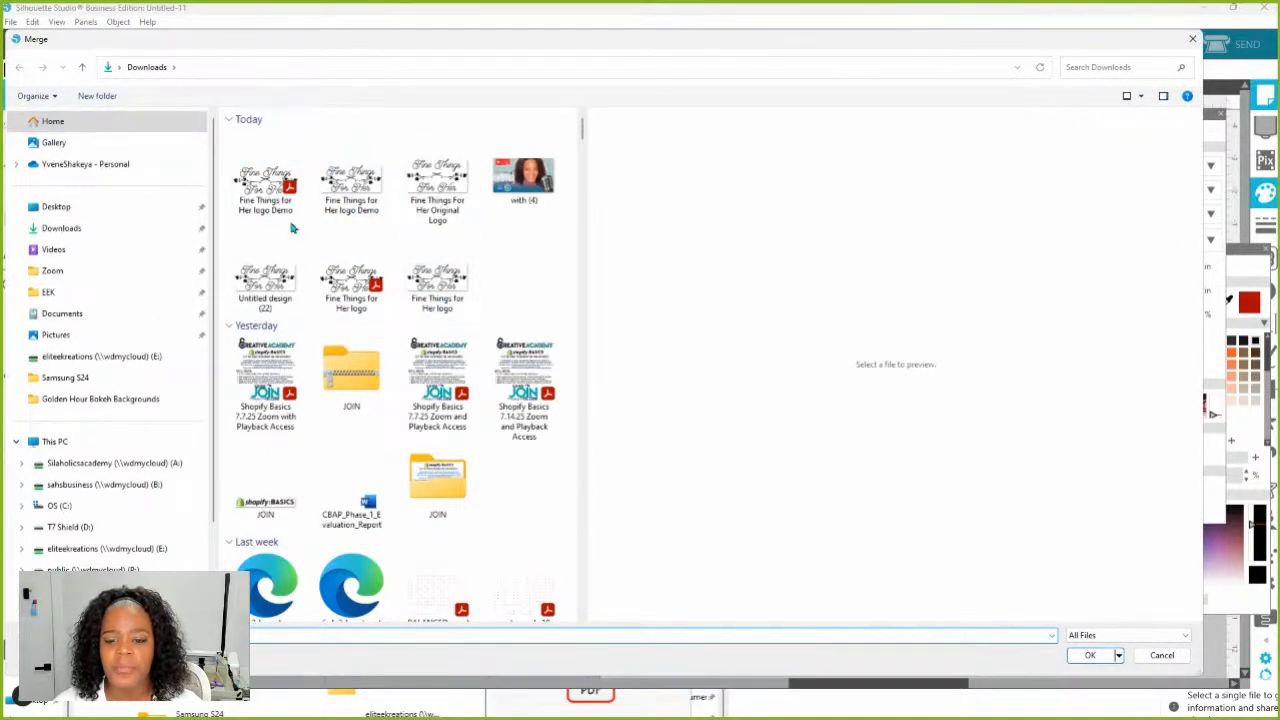
{"action": "left_click", "coordinate": [351, 178]}
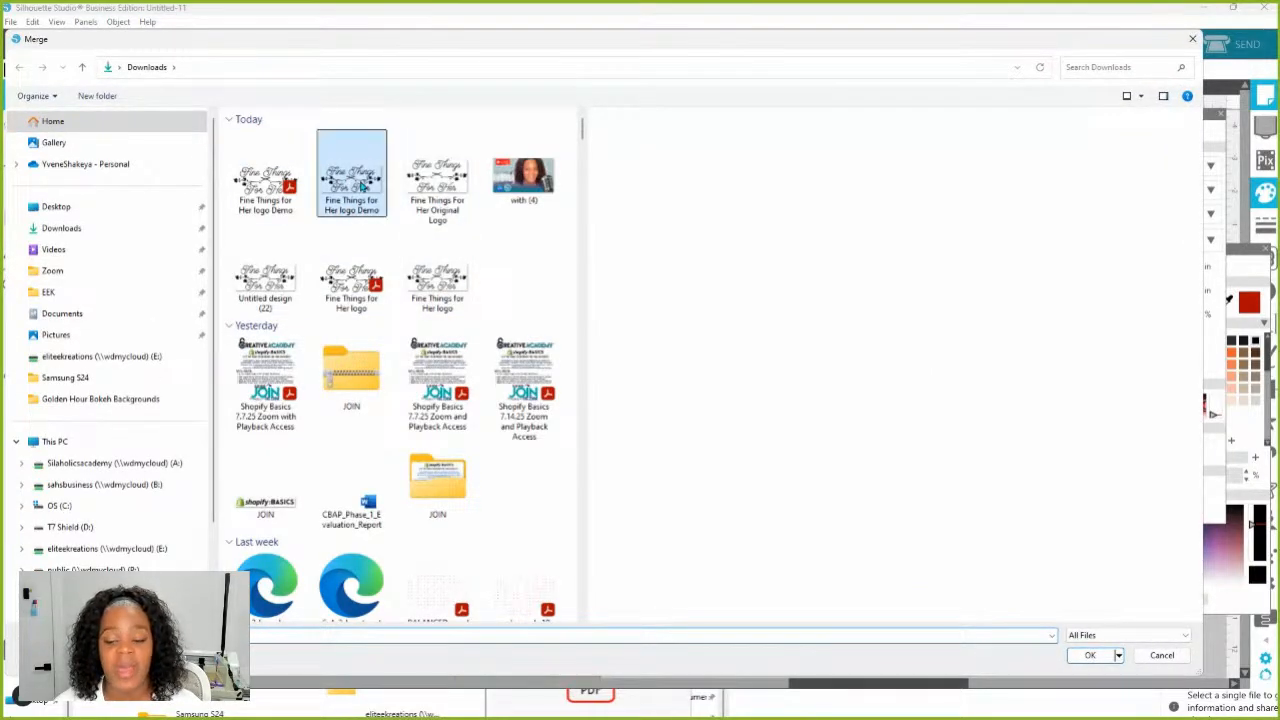
{"action": "left_click", "coordinate": [1083, 656]}
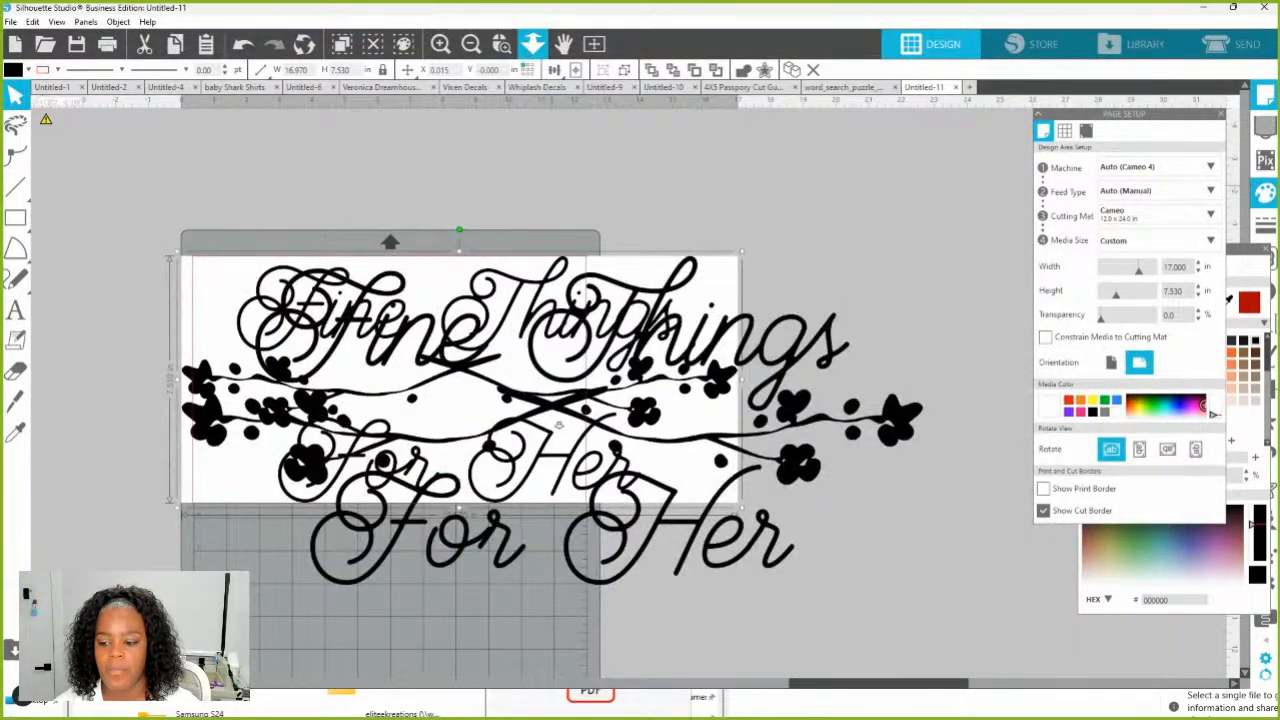
{"action": "left_click", "coordinate": [532, 43]}
{"action": "left_click_drag", "start_coordinate": [659, 427], "coordinate": [544, 212]}
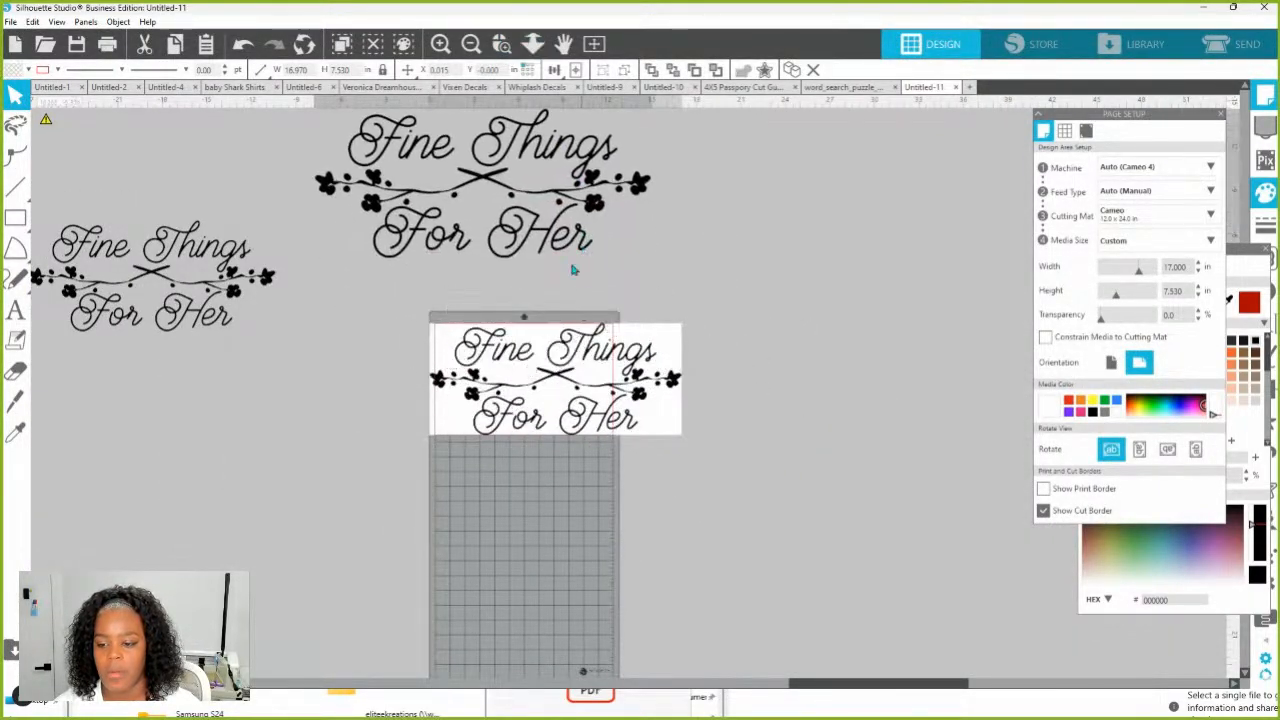
{"action": "left_click", "coordinate": [573, 269]}
Move the merged logo image onto the upper part of the red square above the page
{"action": "scroll", "coordinate": [545, 263], "scroll_direction": "up", "scroll_amount": 4}
{"action": "left_click_drag", "start_coordinate": [72, 216], "coordinate": [644, 261]}
{"action": "left_click_drag", "start_coordinate": [592, 343], "coordinate": [613, 166]}
{"action": "left_click", "coordinate": [583, 249]}
{"action": "scroll", "coordinate": [582, 247], "scroll_direction": "up", "scroll_amount": 4}
{"action": "scroll", "coordinate": [582, 246], "scroll_direction": "up", "scroll_amount": 1}
{"action": "left_click_drag", "start_coordinate": [182, 140], "coordinate": [5, 180]}
{"action": "left_click", "coordinate": [235, 218]}
{"action": "left_click_drag", "start_coordinate": [646, 259], "coordinate": [641, 215]}
{"action": "scroll", "coordinate": [557, 248], "scroll_direction": "up", "scroll_amount": 1}
{"action": "scroll", "coordinate": [612, 219], "scroll_direction": "up", "scroll_amount": 1}
{"action": "scroll", "coordinate": [612, 219], "scroll_direction": "up", "scroll_amount": 1}
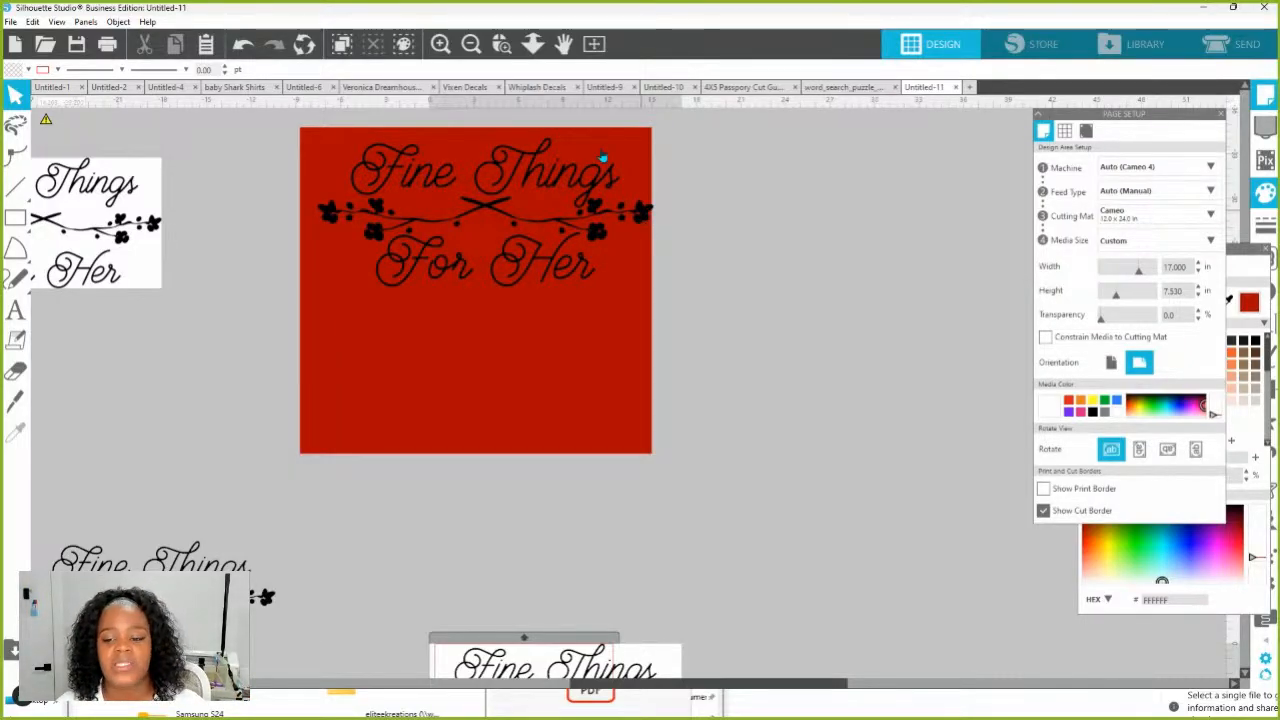
Examine the edges of the merged logo's first F up close against the red background for smoothness
{"action": "left_click", "coordinate": [501, 43]}
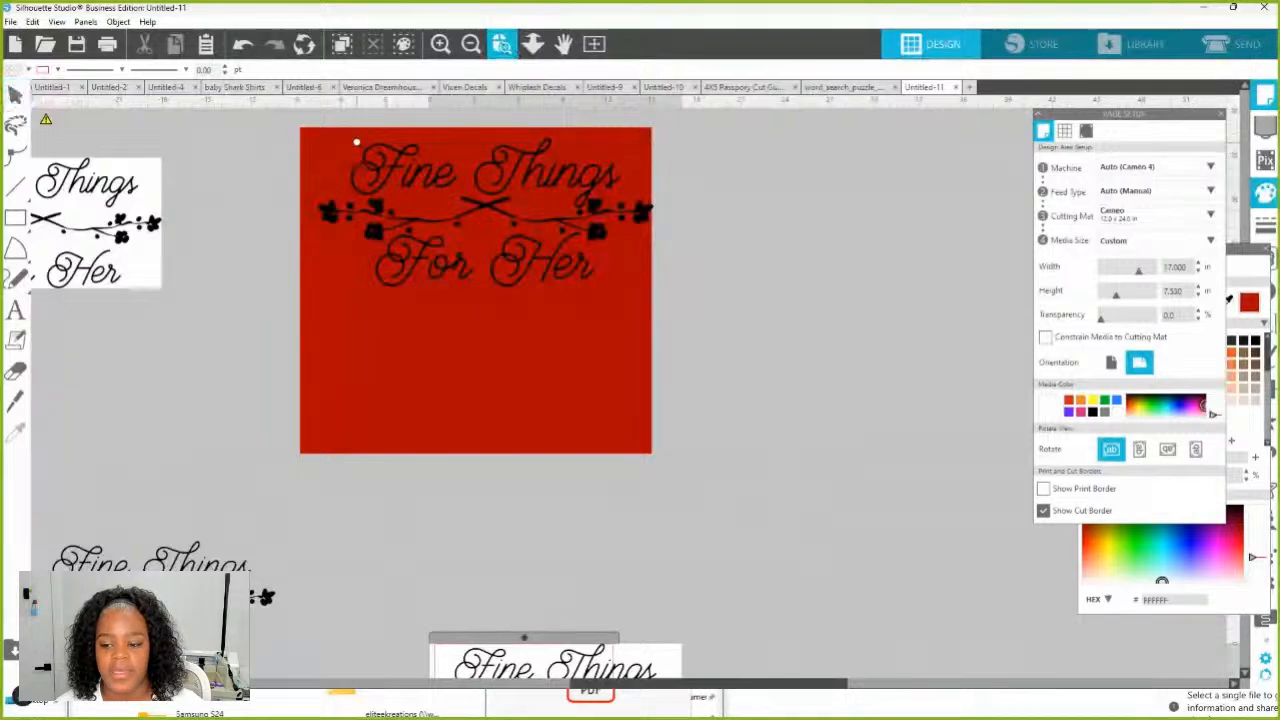
{"action": "left_click_drag", "start_coordinate": [425, 180], "coordinate": [434, 198]}
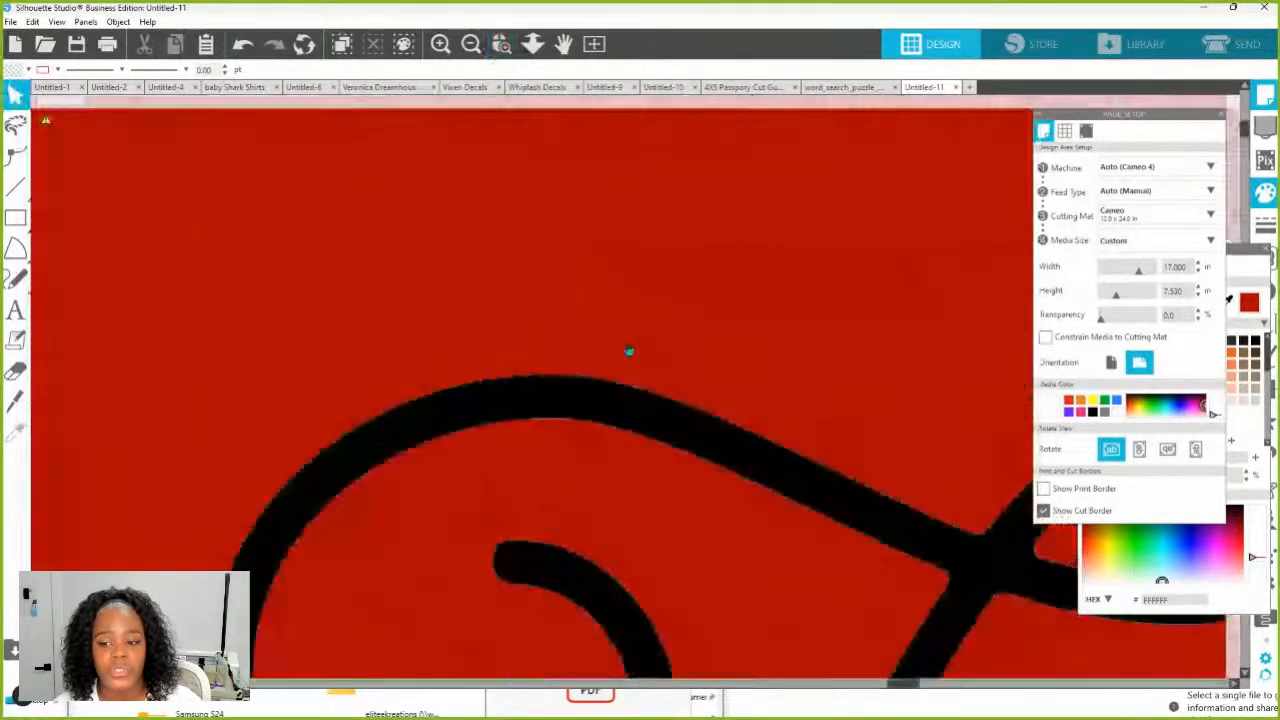
{"action": "left_click", "coordinate": [501, 43]}
{"action": "left_click_drag", "start_coordinate": [417, 346], "coordinate": [774, 578]}
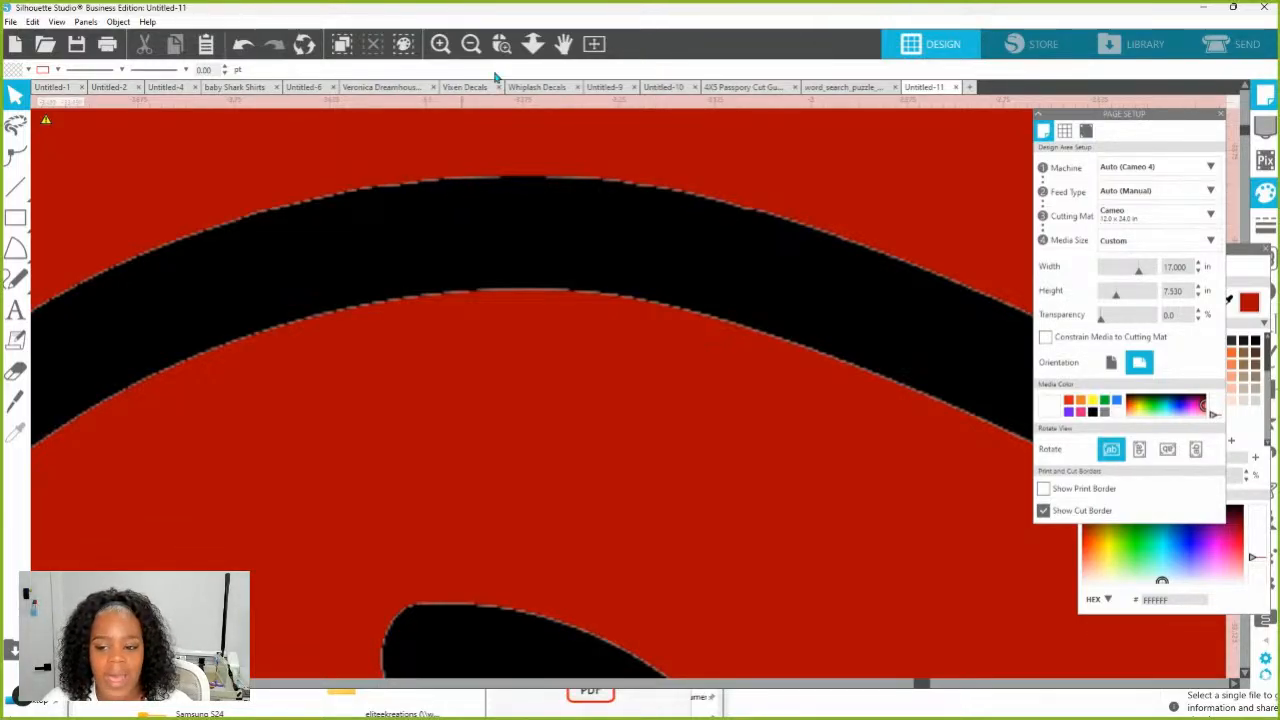
{"action": "left_click", "coordinate": [535, 46]}
{"action": "left_click_drag", "start_coordinate": [451, 386], "coordinate": [444, 302]}
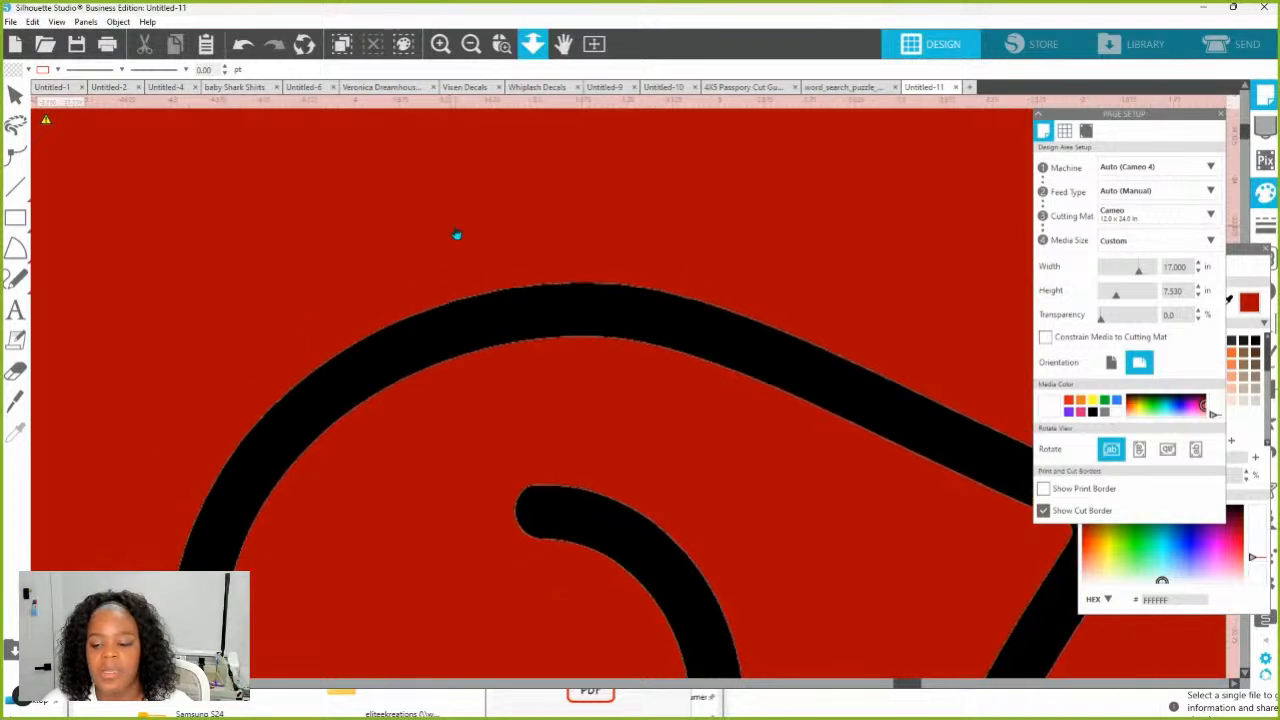
Fill the red background behind the merged logo with white and check the lettering's edges
{"action": "left_click", "coordinate": [1237, 254]}
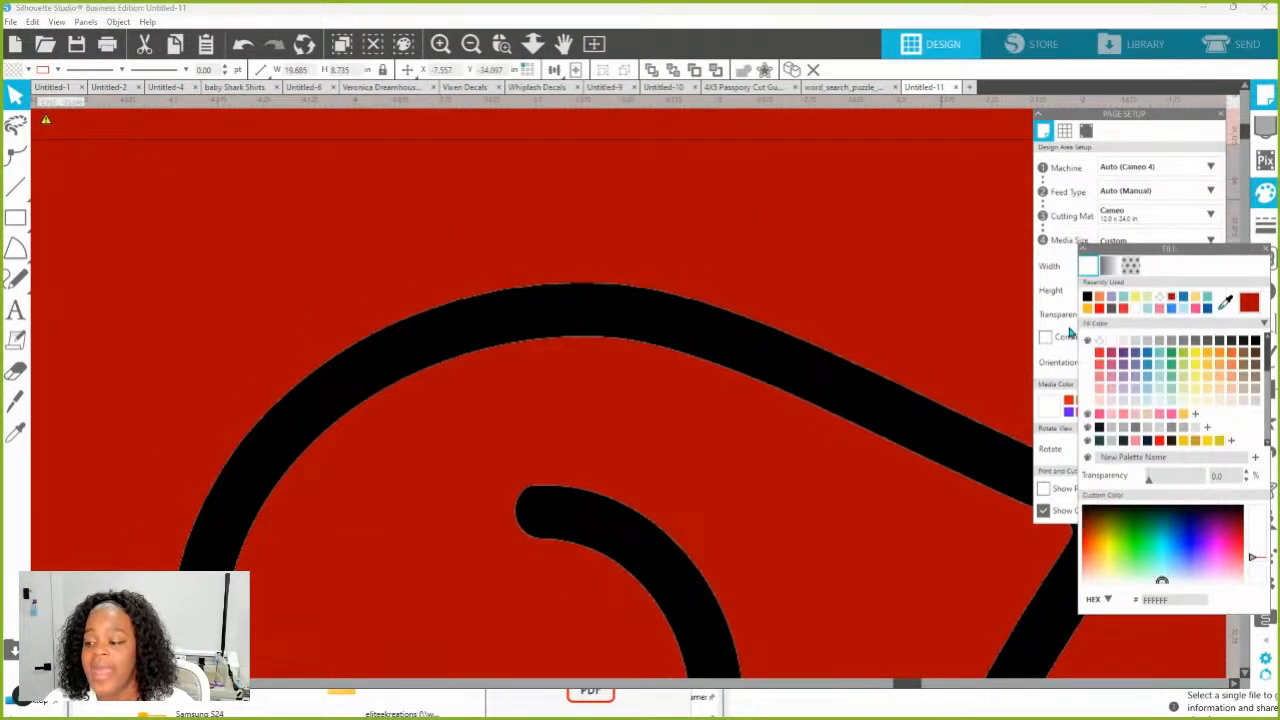
{"action": "left_click", "coordinate": [1117, 343]}
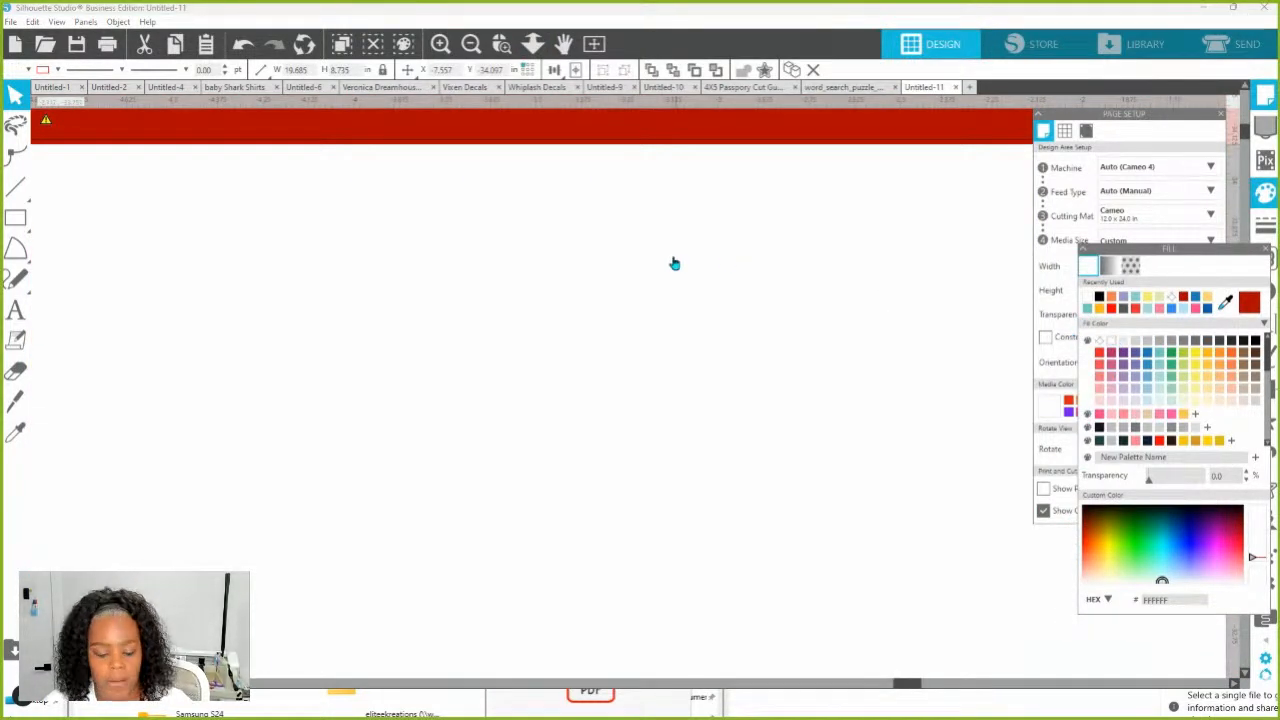
{"action": "key", "text": "i"}
{"action": "left_click", "coordinate": [600, 127]}
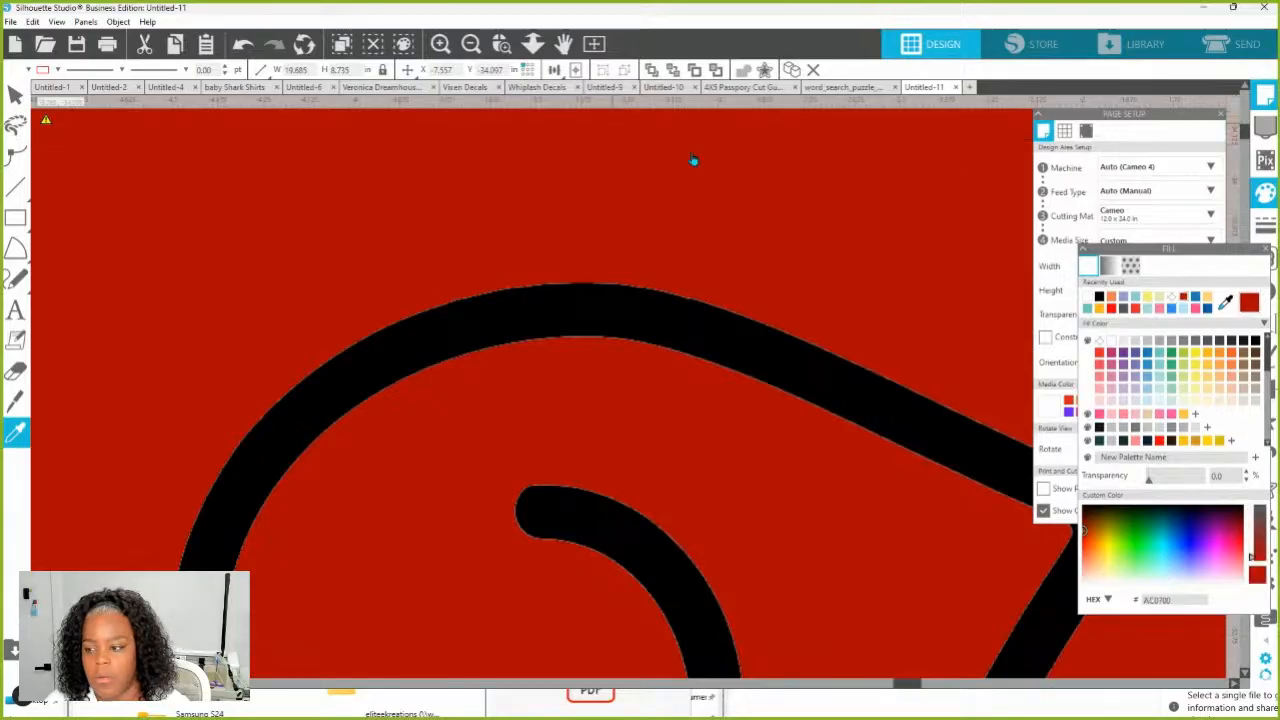
{"action": "left_click", "coordinate": [1114, 345]}
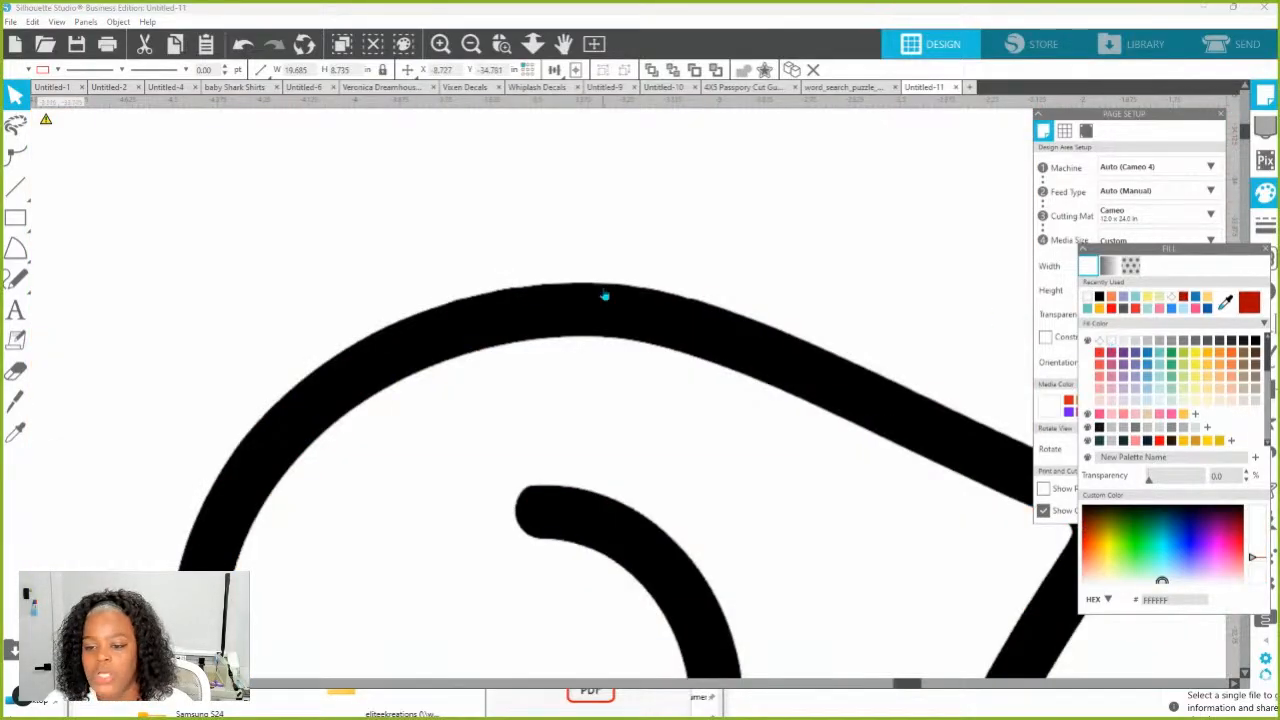
{"action": "scroll", "coordinate": [638, 352], "scroll_direction": "down", "scroll_amount": 5}
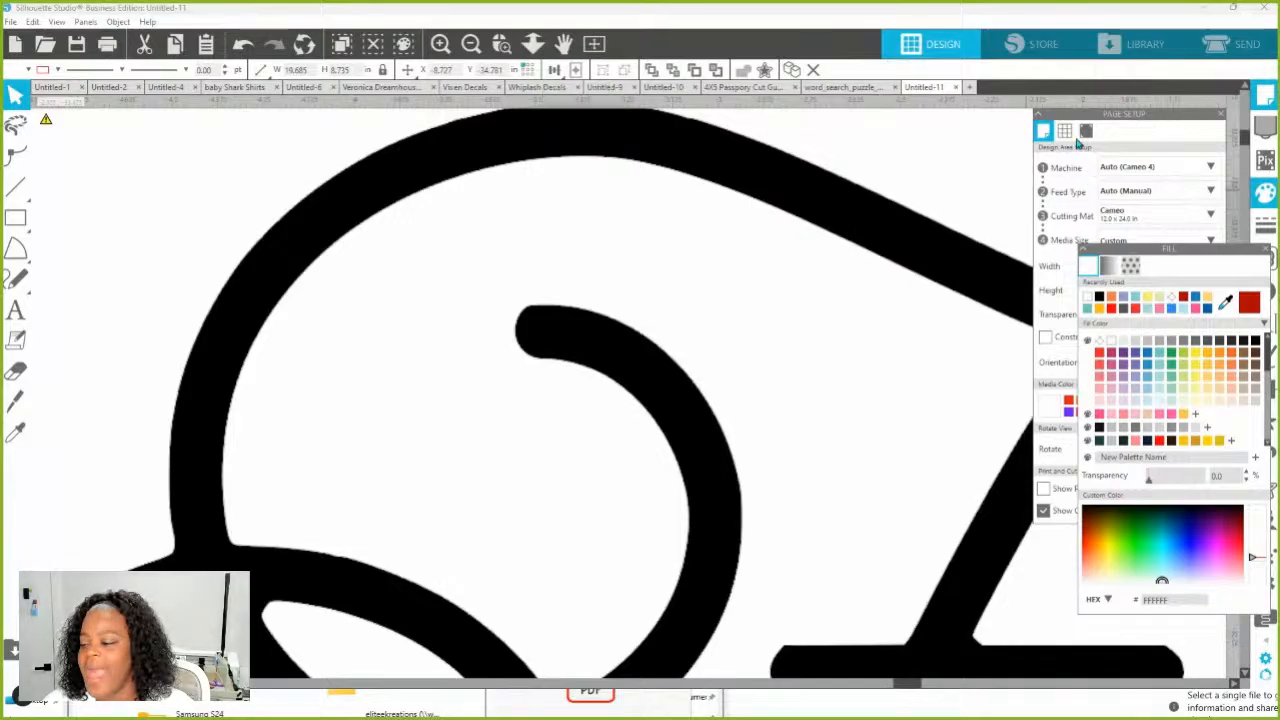
Fill the square behind the merged logo with the green-blue argyle pattern and check the lettering's edges up close
{"action": "left_click", "coordinate": [1137, 272]}
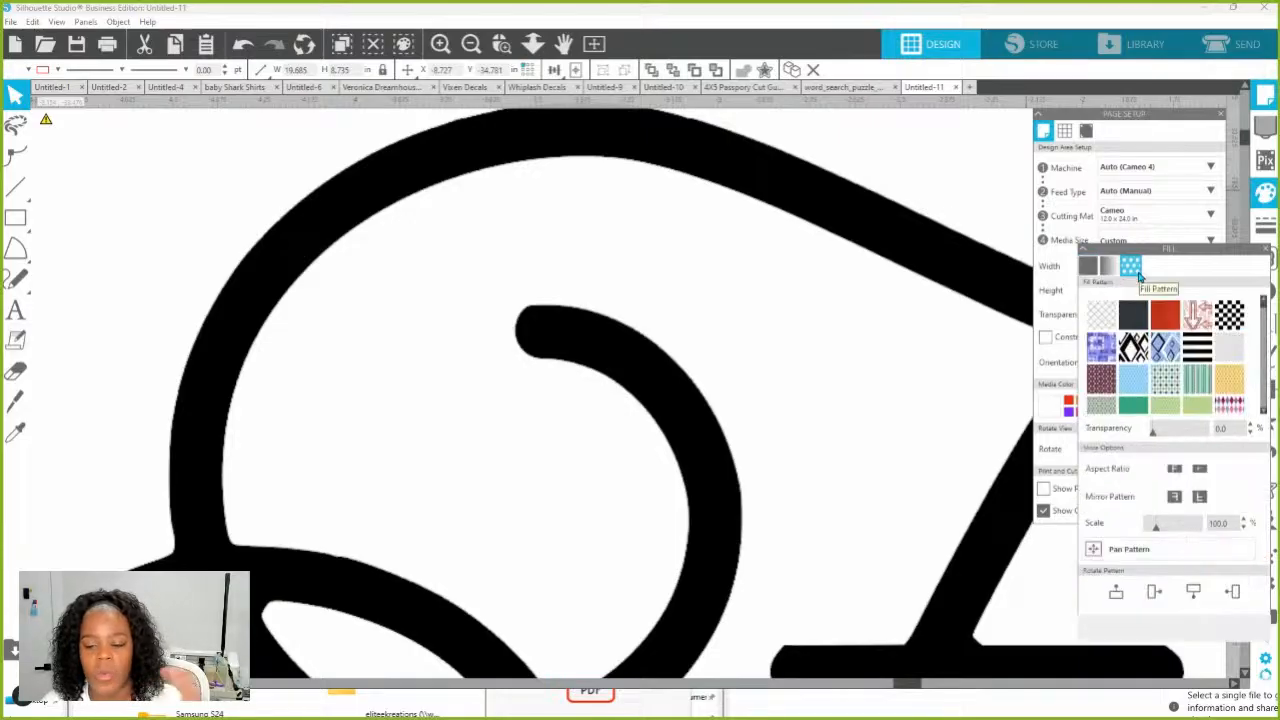
{"action": "left_click", "coordinate": [1170, 380]}
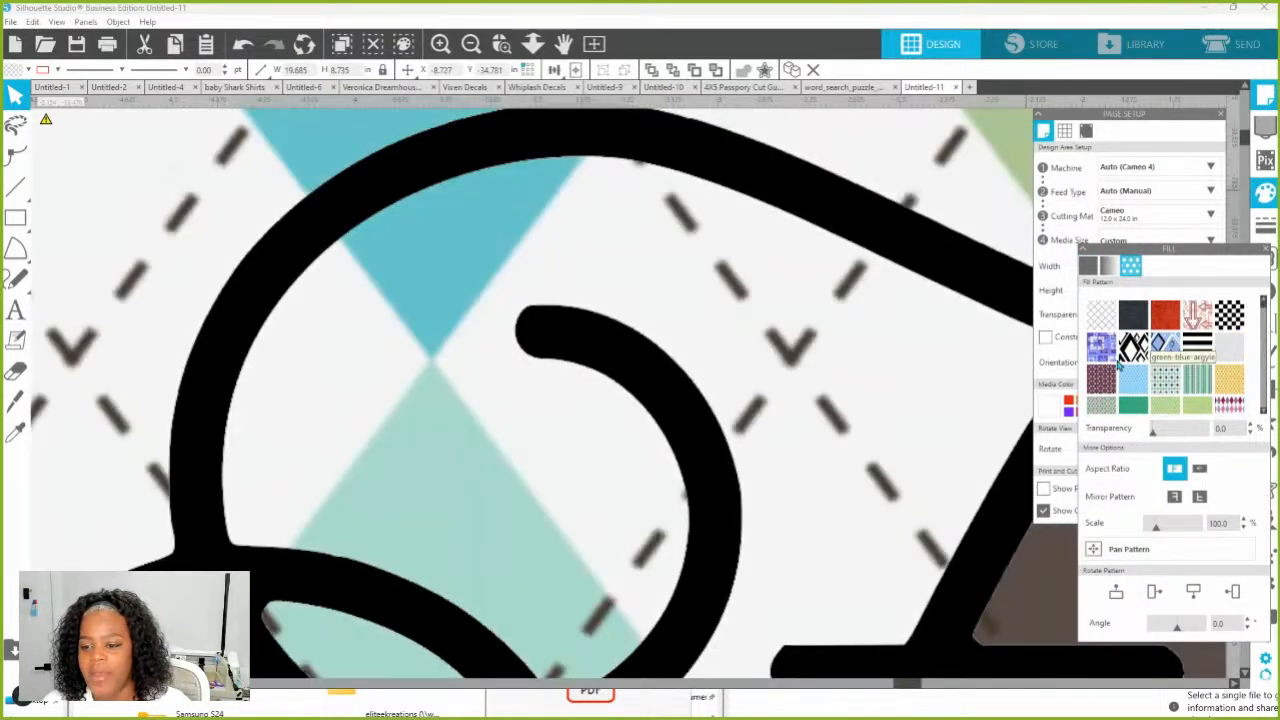
{"action": "scroll", "coordinate": [692, 362], "scroll_direction": "down", "scroll_amount": 9}
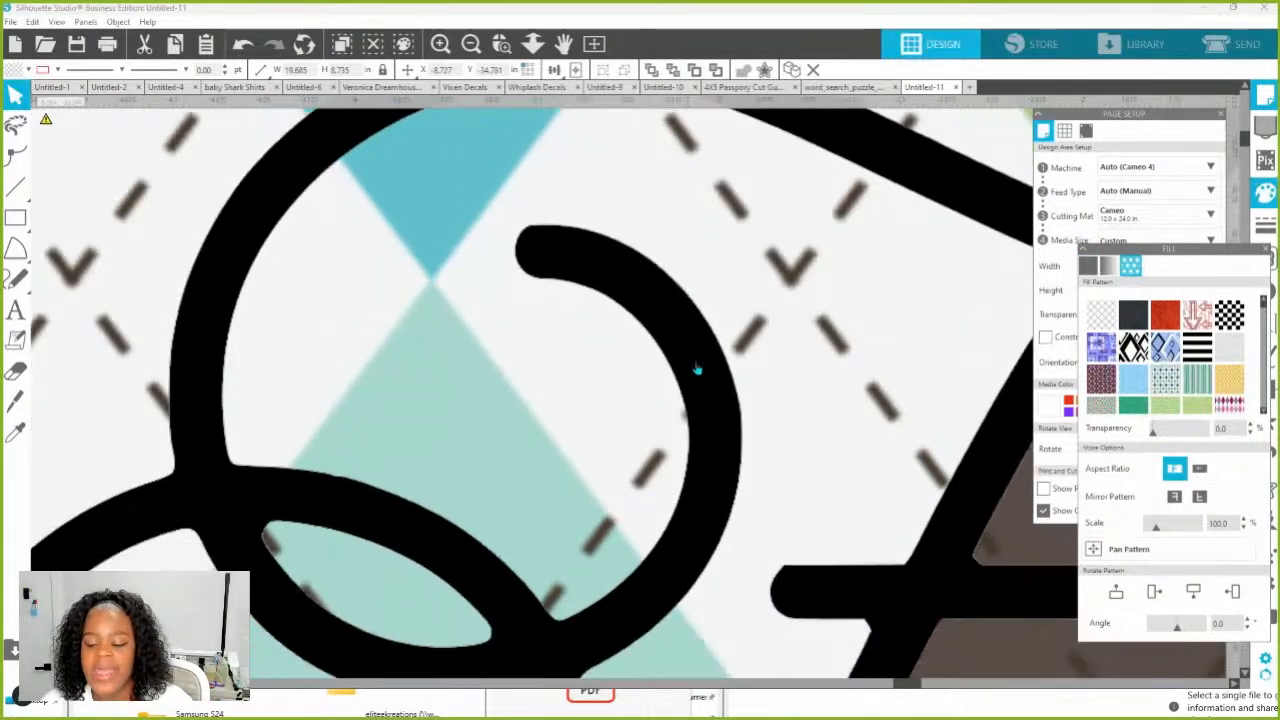
{"action": "scroll", "coordinate": [450, 322], "scroll_direction": "down", "scroll_amount": 4}
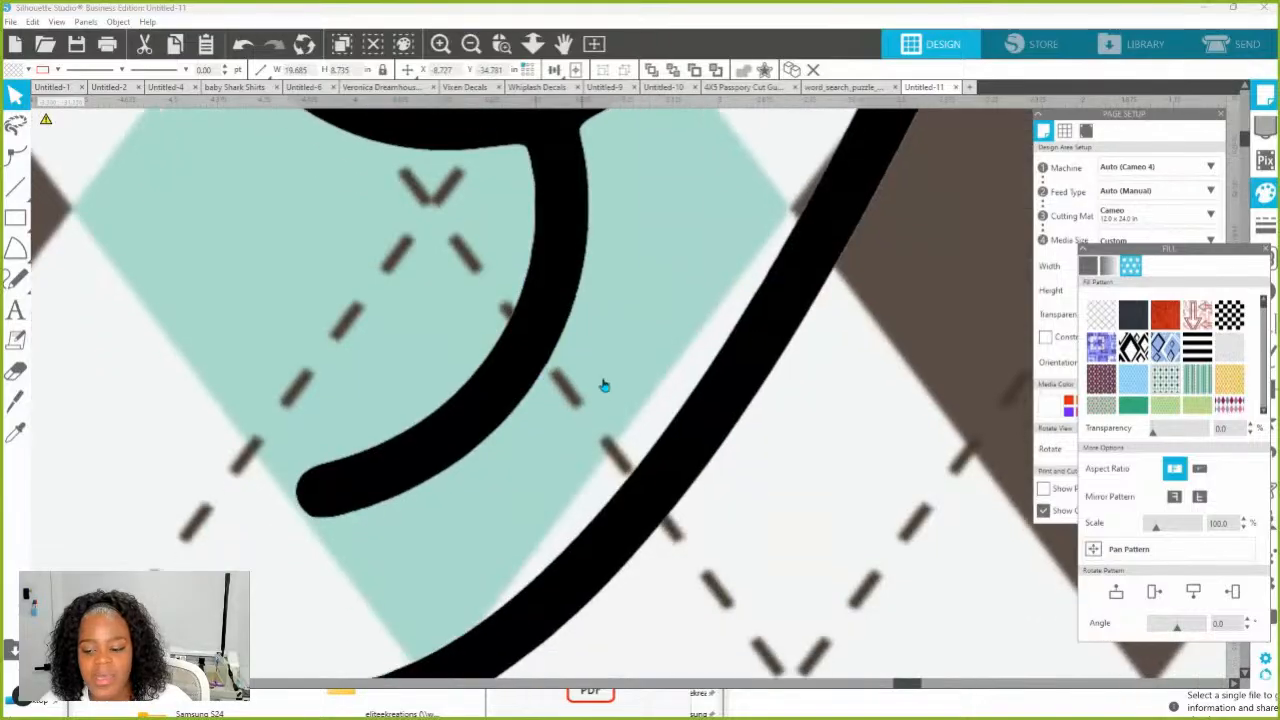
{"action": "scroll", "coordinate": [604, 386], "scroll_direction": "down", "scroll_amount": 2}
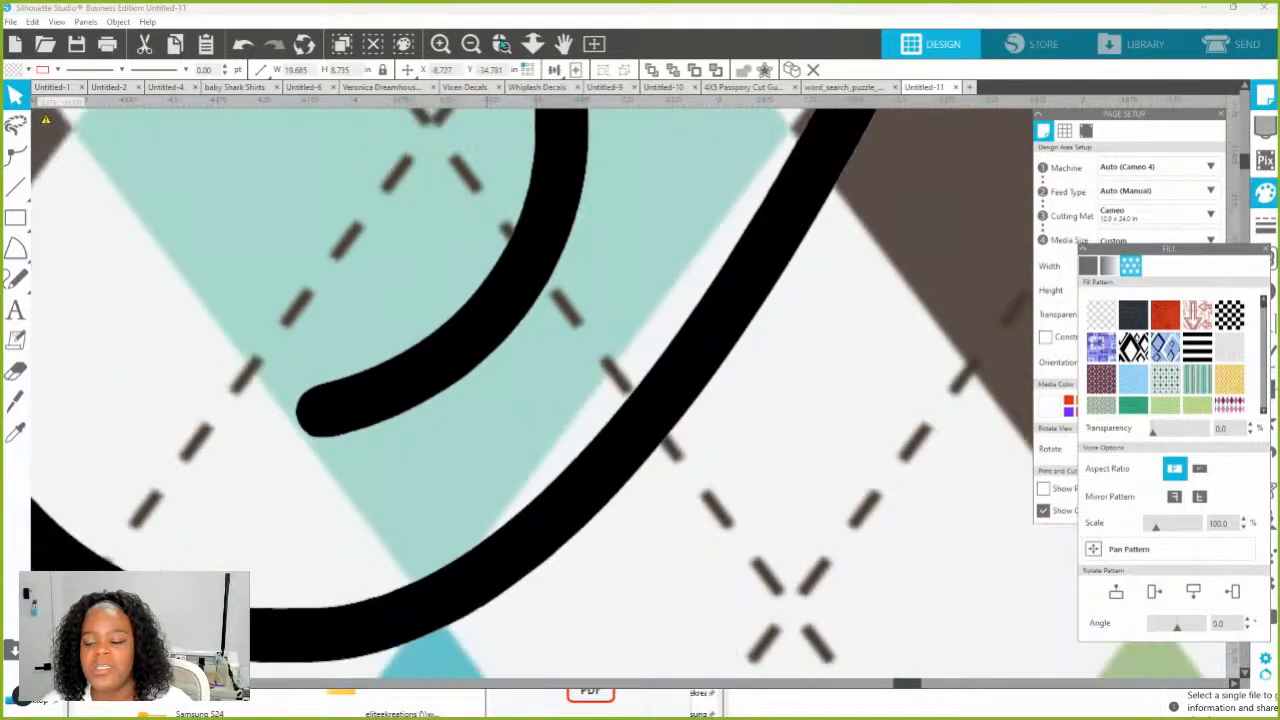
{"action": "scroll", "coordinate": [610, 382], "scroll_direction": "down", "scroll_amount": 10}
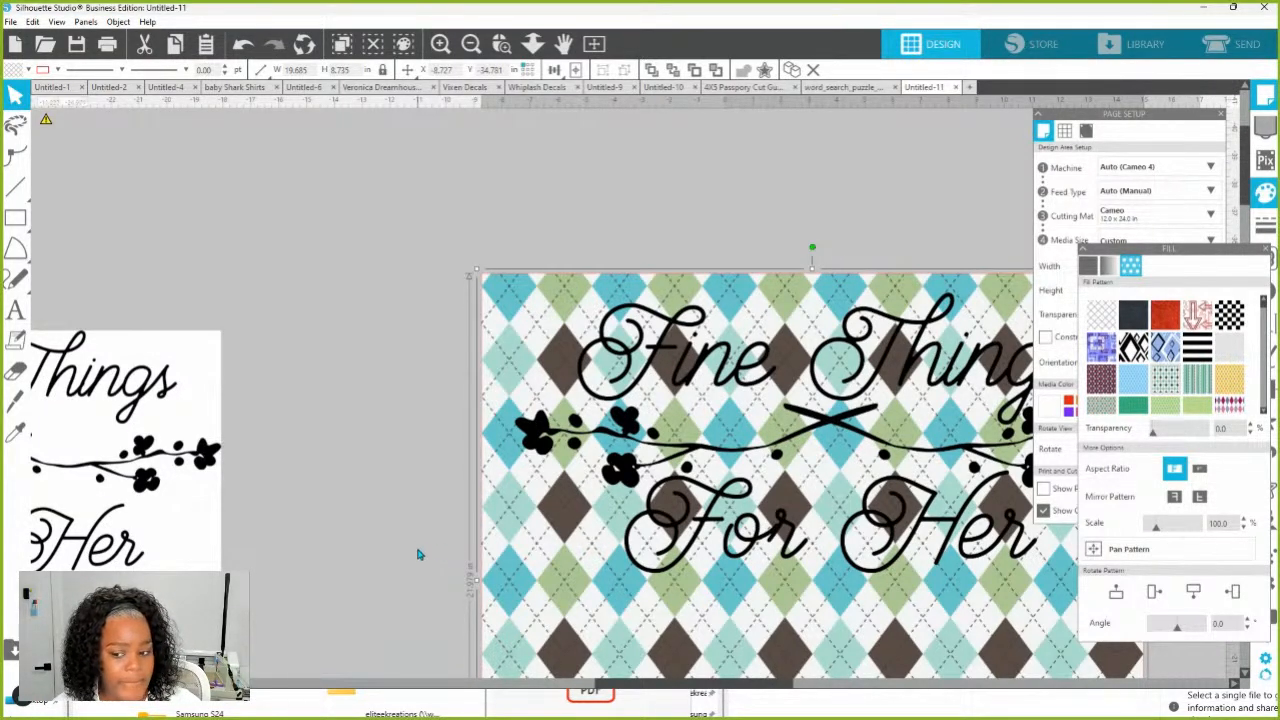
{"action": "left_click", "coordinate": [533, 43]}
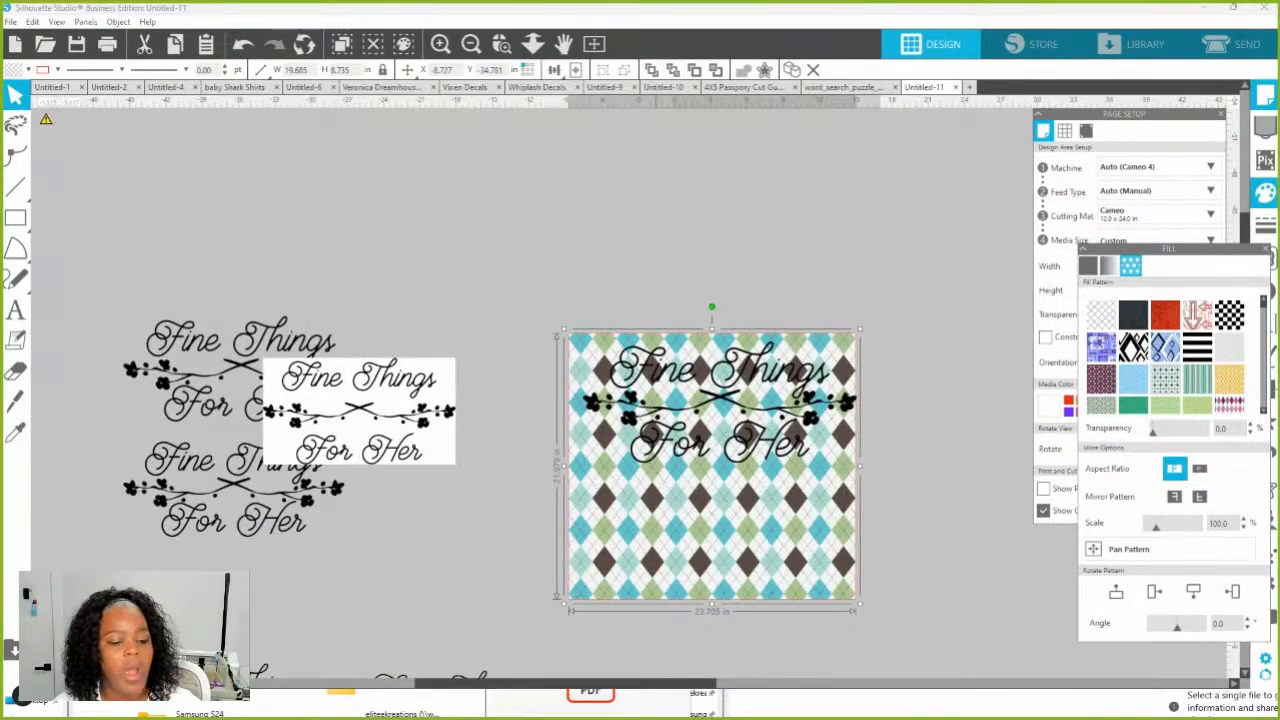
Switch to Canva, enlarge the page 3 logo to the full page height, and move it toward the page's center
{"action": "key", "text": "alt+Tab"}
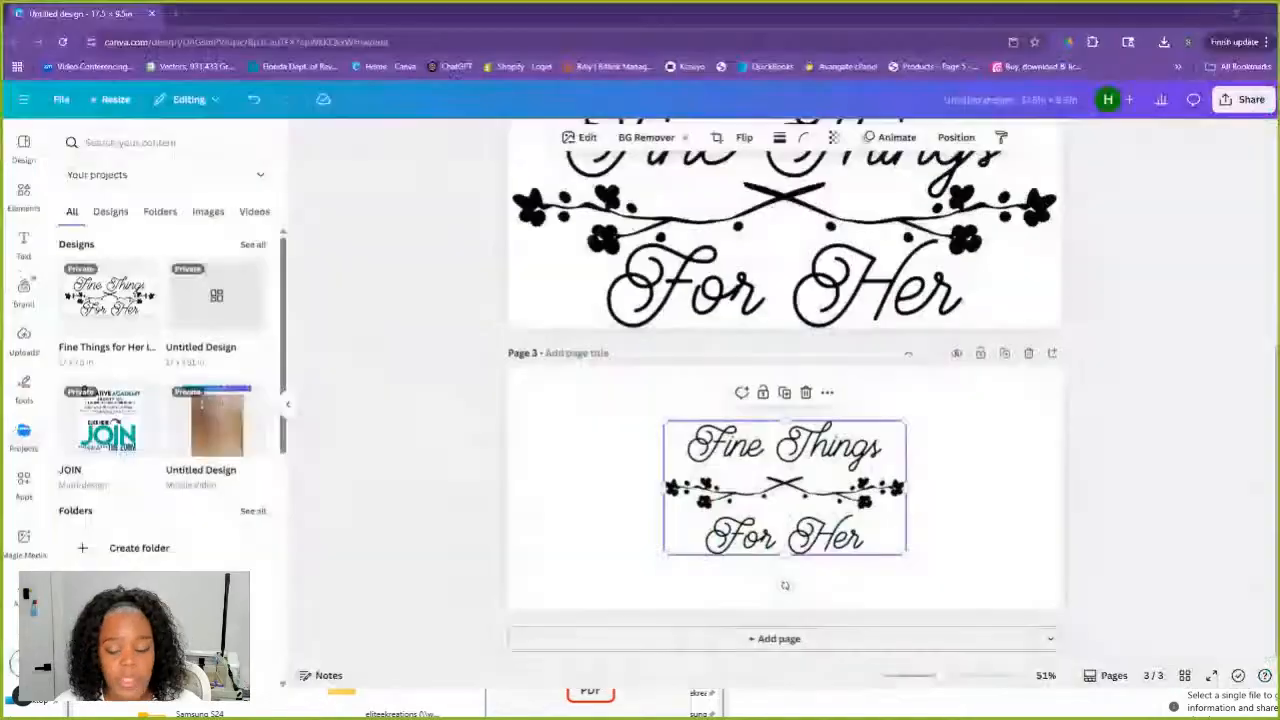
{"action": "left_click_drag", "start_coordinate": [662, 423], "coordinate": [486, 391]}
{"action": "left_click_drag", "start_coordinate": [912, 557], "coordinate": [1015, 612]}
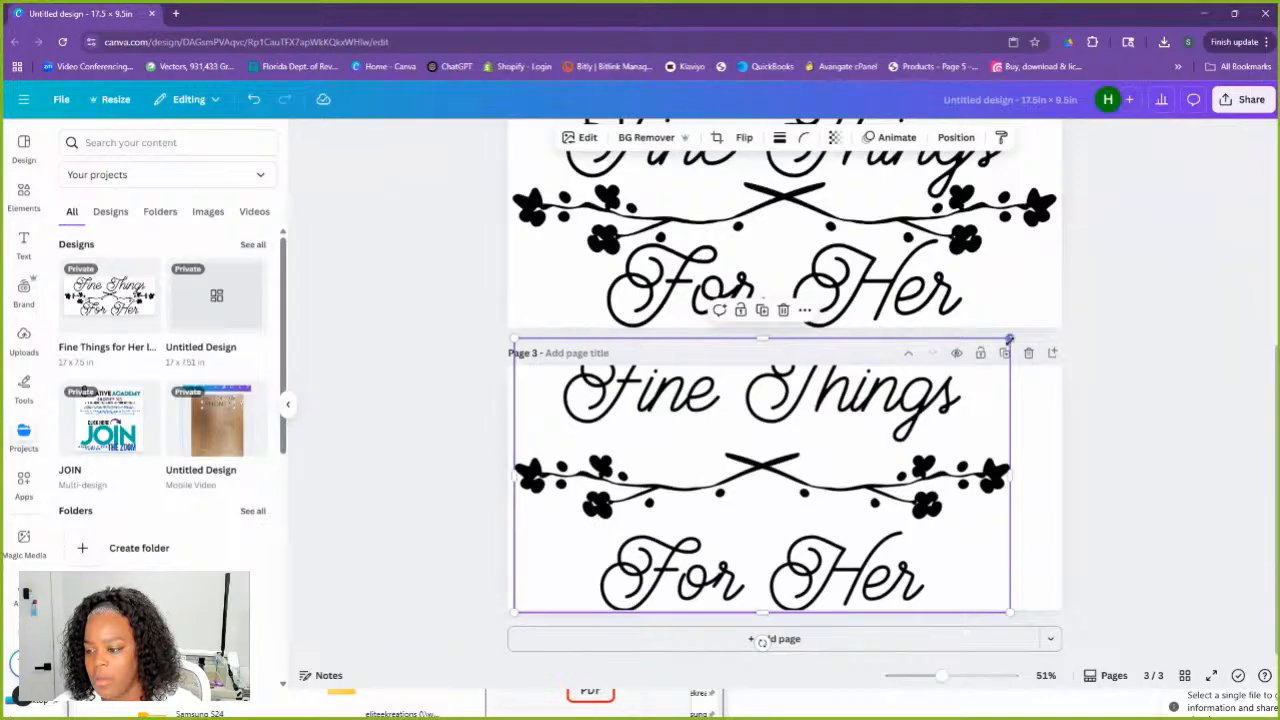
{"action": "left_click_drag", "start_coordinate": [1009, 340], "coordinate": [960, 368]}
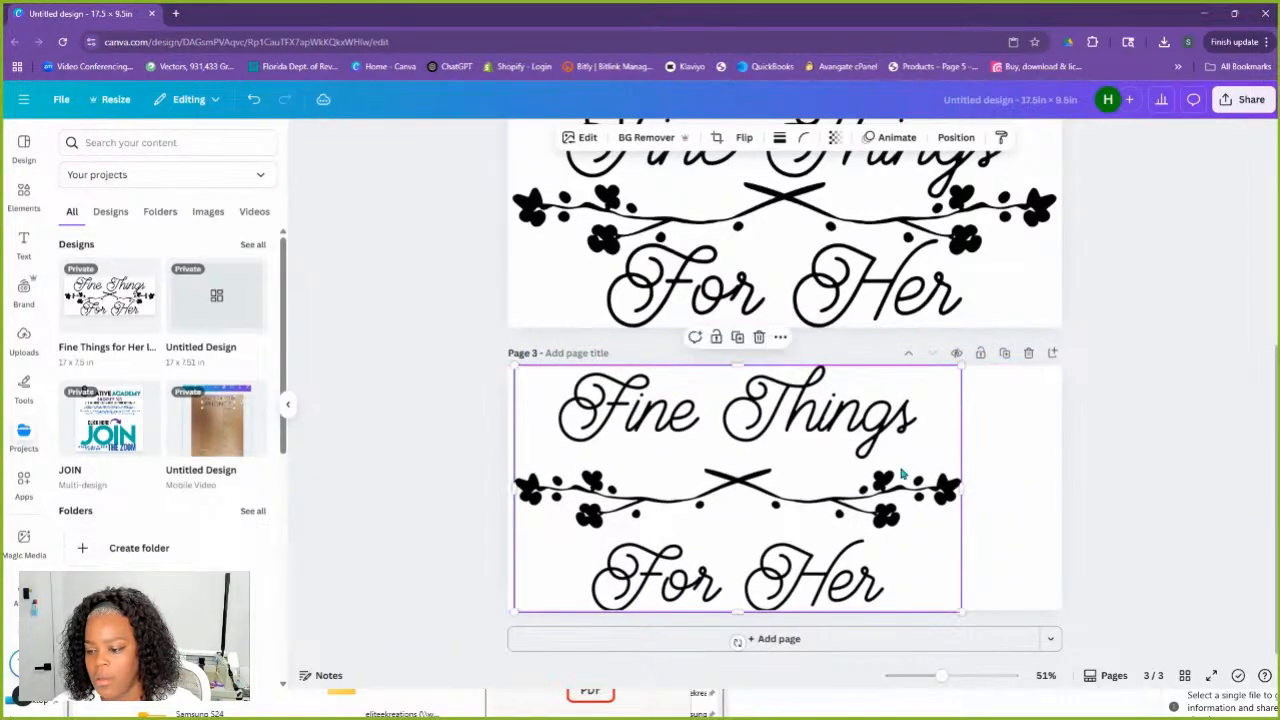
{"action": "left_click_drag", "start_coordinate": [912, 497], "coordinate": [950, 495]}
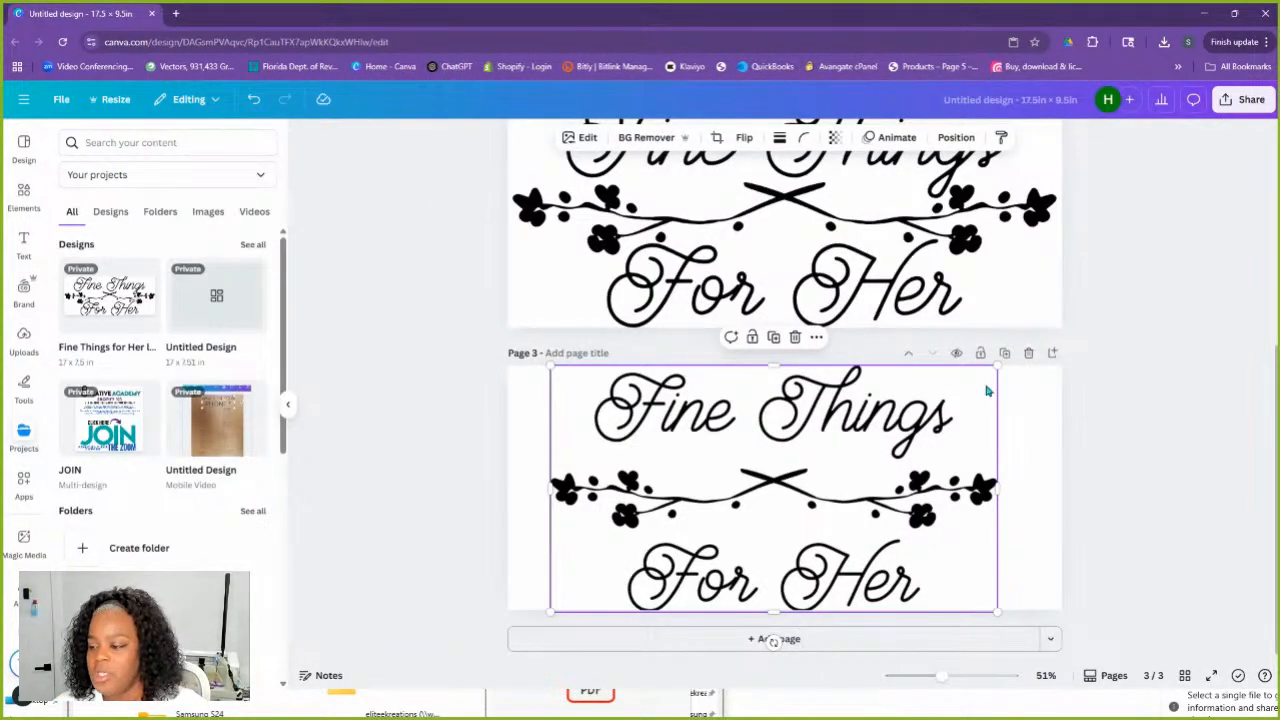
Duplicate page 3 and shrink the logo on page 4 slightly to fit the page height, about 13.6 by 7.5 in
{"action": "left_click", "coordinate": [1005, 353]}
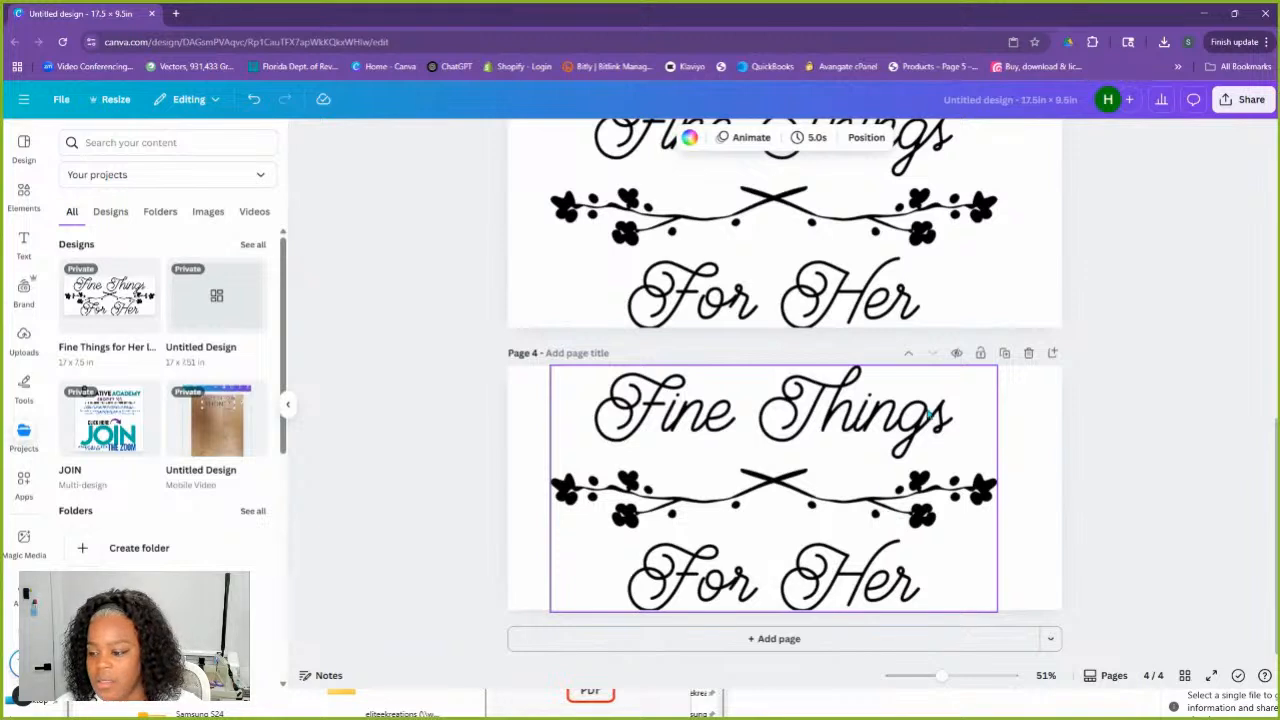
{"action": "left_click", "coordinate": [986, 605]}
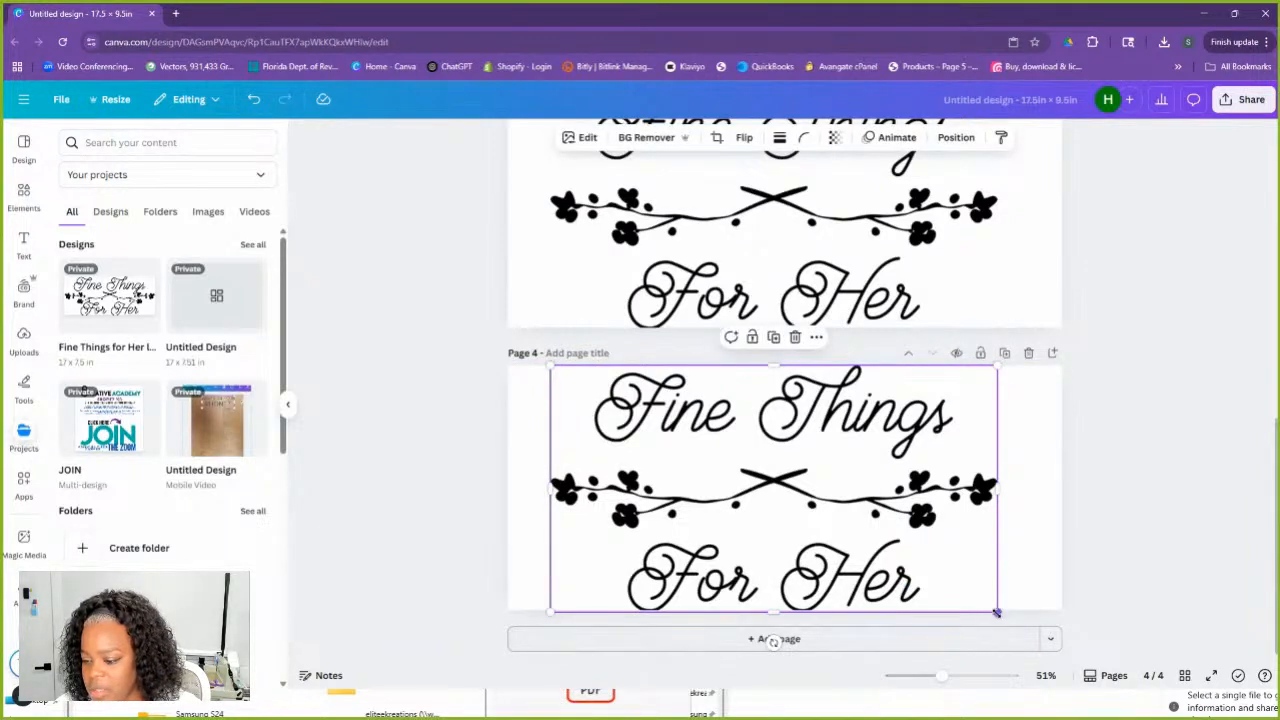
{"action": "left_click_drag", "start_coordinate": [996, 612], "coordinate": [992, 607]}
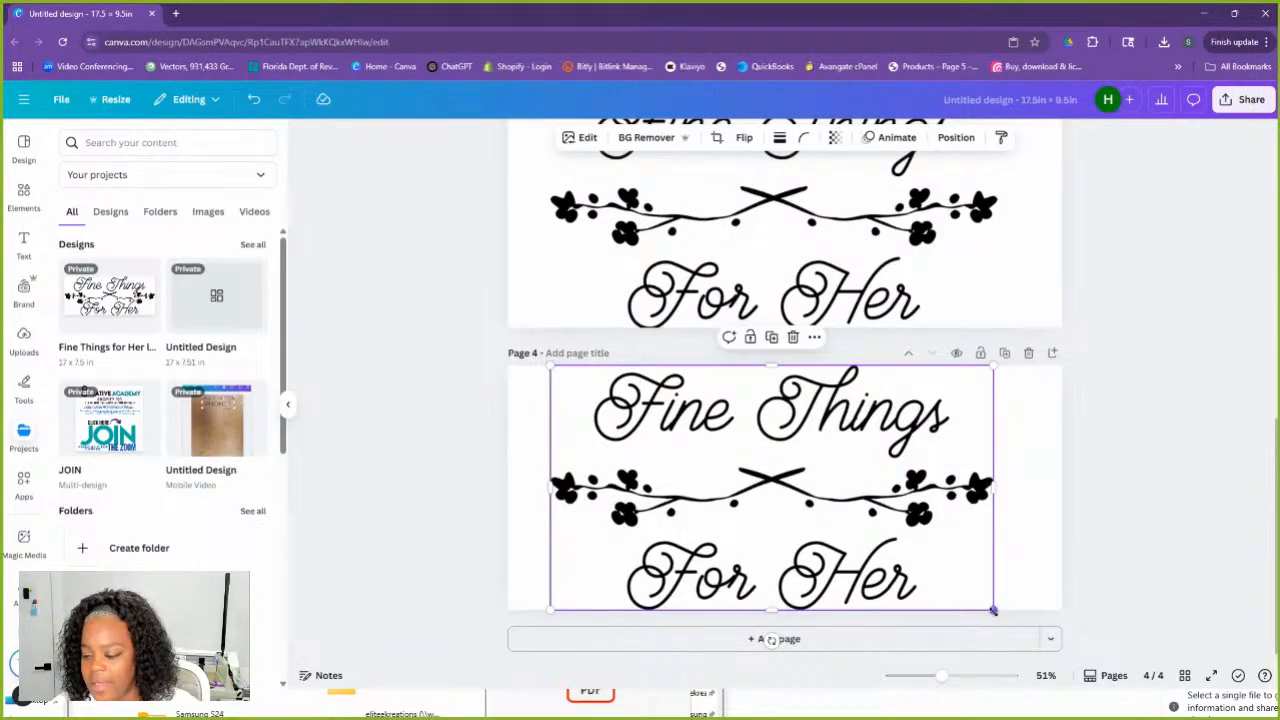
{"action": "left_click_drag", "start_coordinate": [993, 610], "coordinate": [992, 609]}
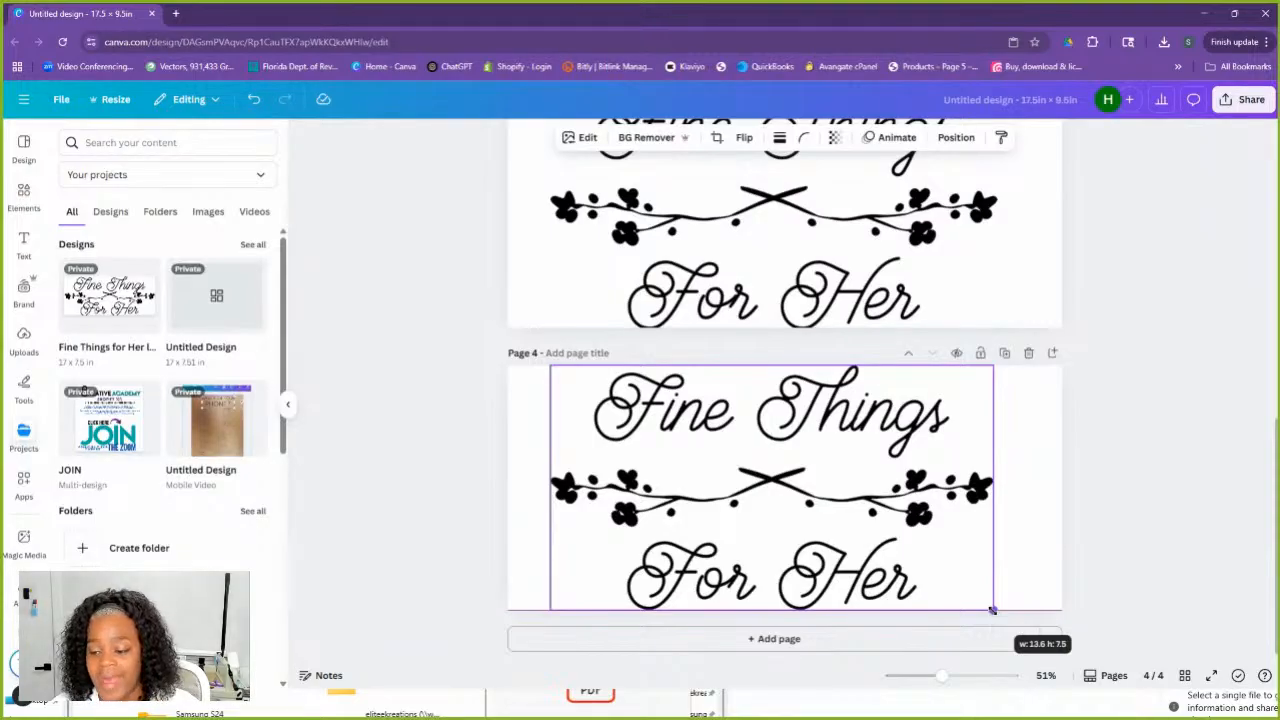
{"action": "left_click_drag", "start_coordinate": [992, 609], "coordinate": [992, 609]}
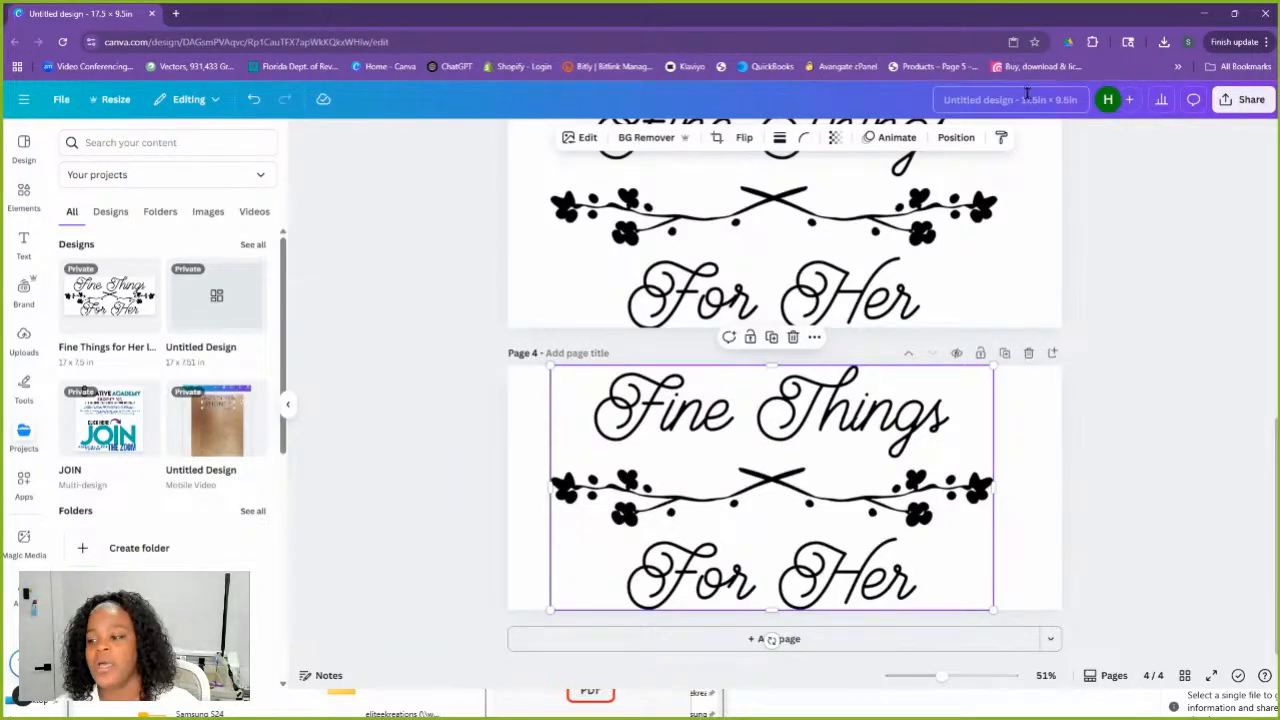
Make two duplicates of the logo on page 4
{"action": "left_click", "coordinate": [952, 137]}
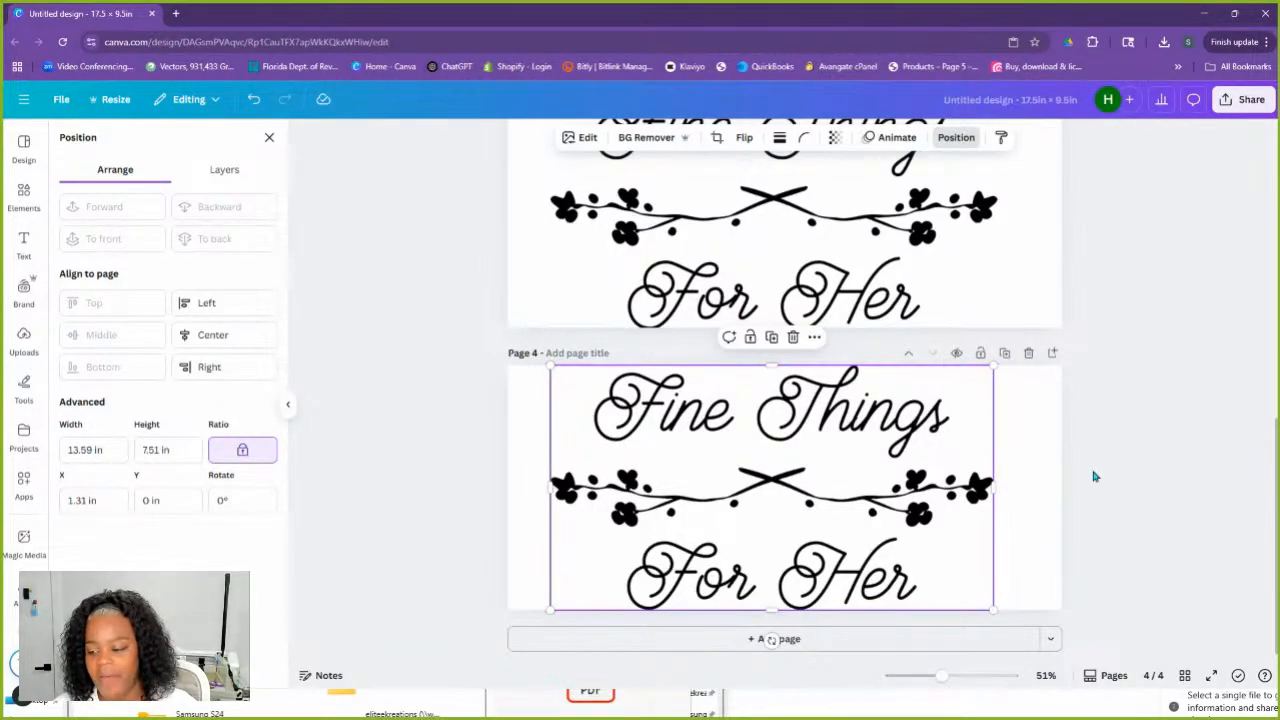
{"action": "left_click", "coordinate": [771, 340]}
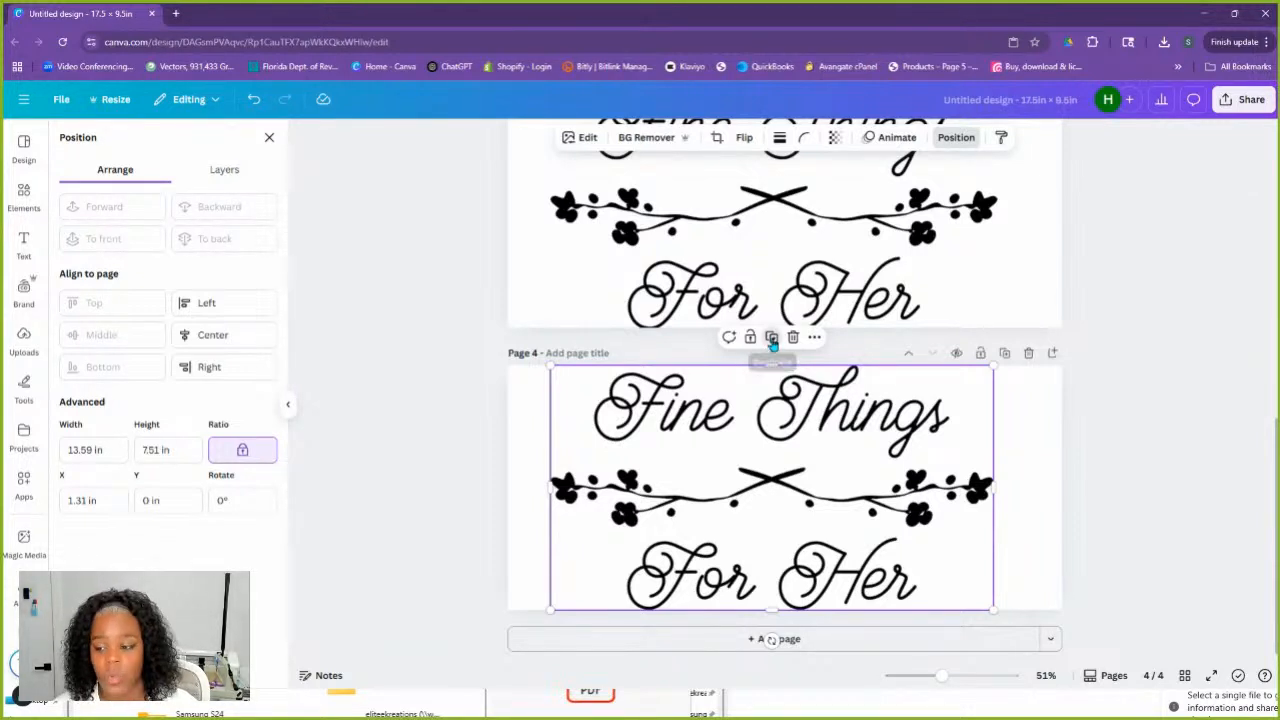
{"action": "left_click", "coordinate": [776, 344]}
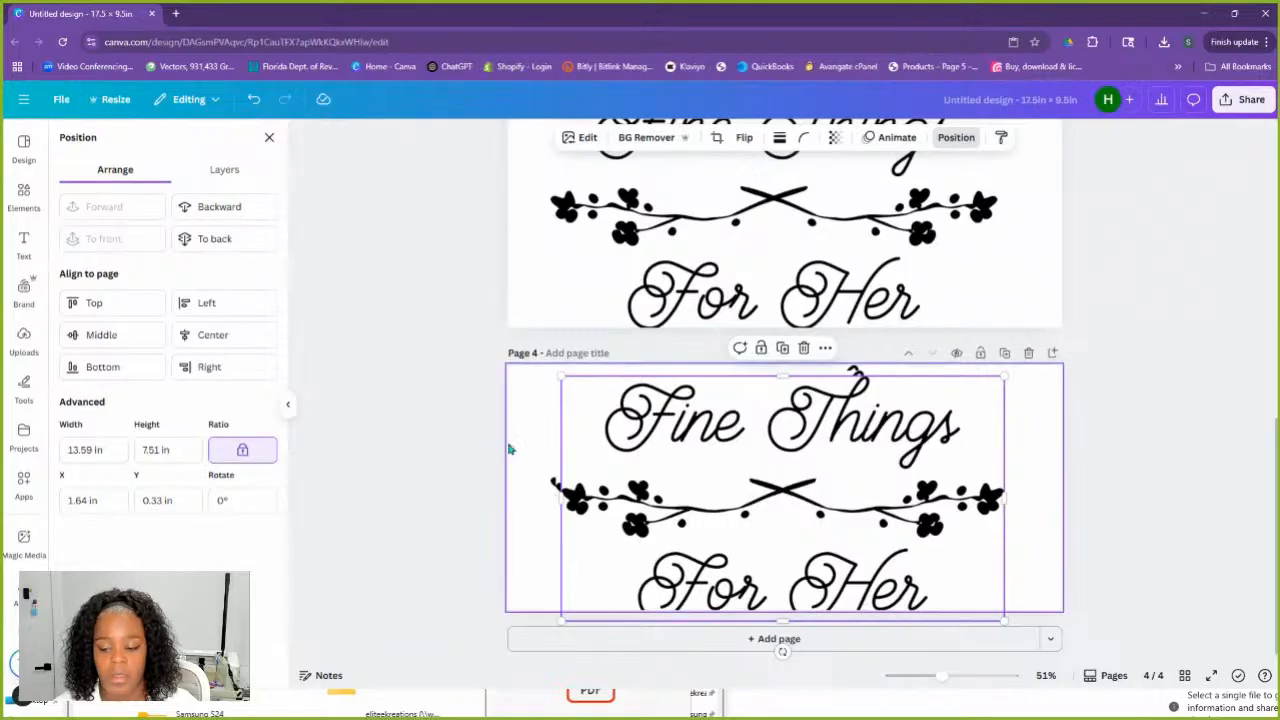
Align all three logo copies on page 4 by their middles and centers, and fit the stack to the page's upper edge
{"action": "left_click_drag", "start_coordinate": [459, 460], "coordinate": [878, 558]}
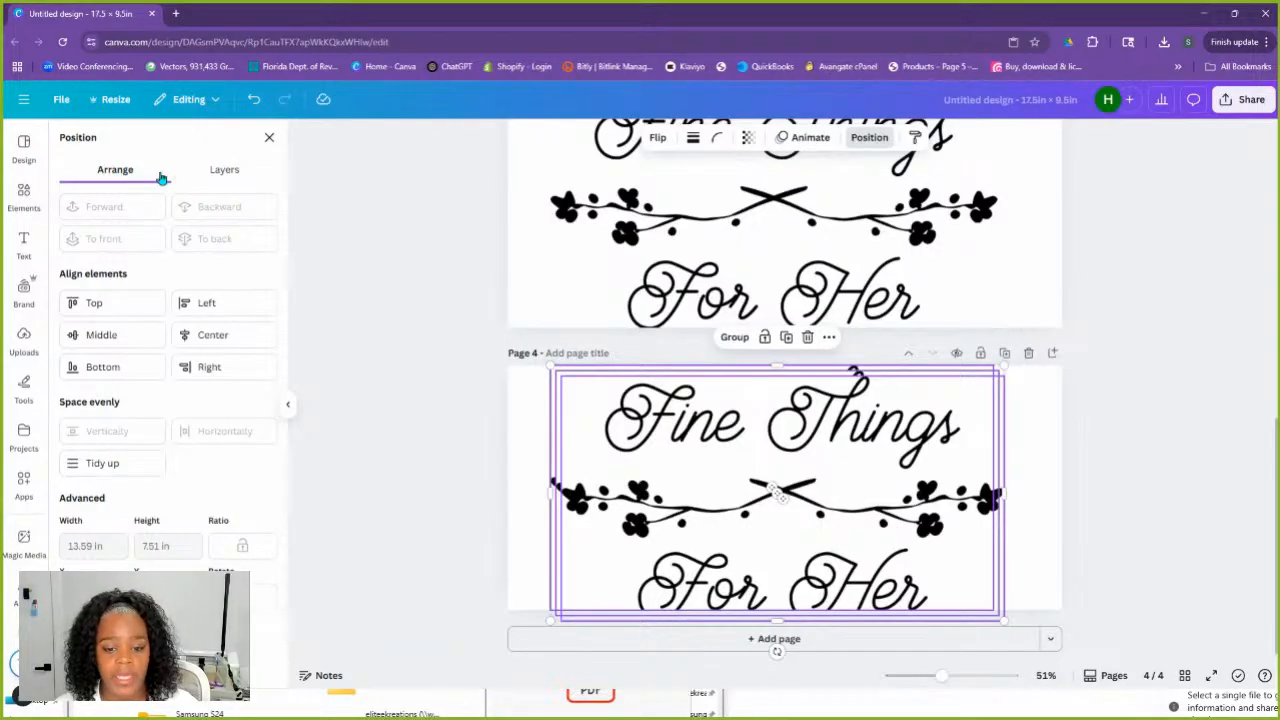
{"action": "left_click", "coordinate": [108, 344]}
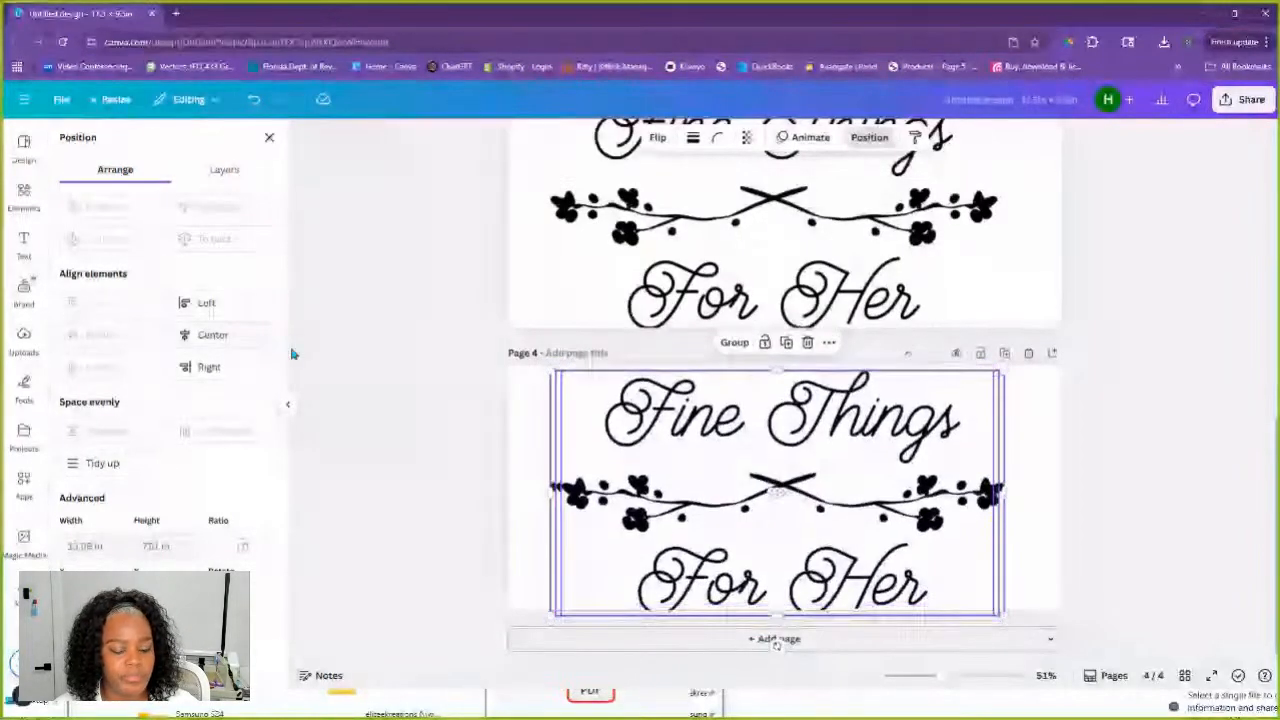
{"action": "left_click", "coordinate": [229, 336]}
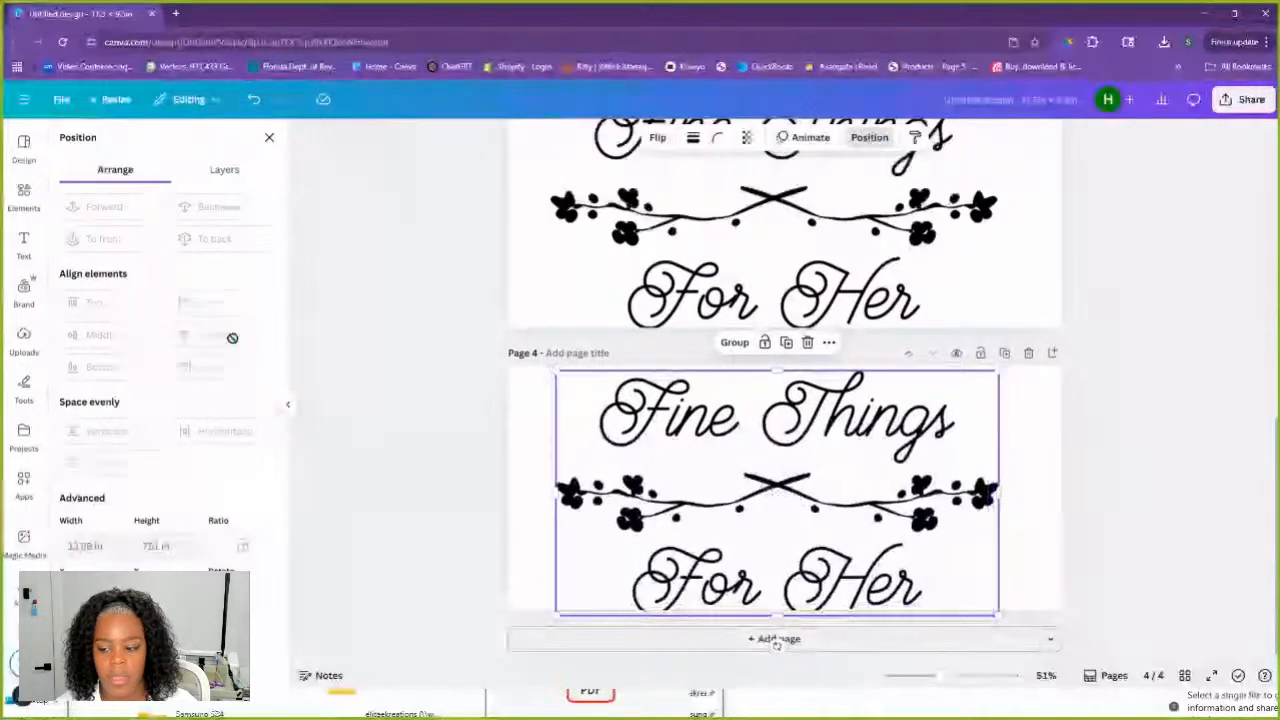
{"action": "left_click_drag", "start_coordinate": [831, 516], "coordinate": [834, 507]}
{"action": "left_click", "coordinate": [1165, 476]}
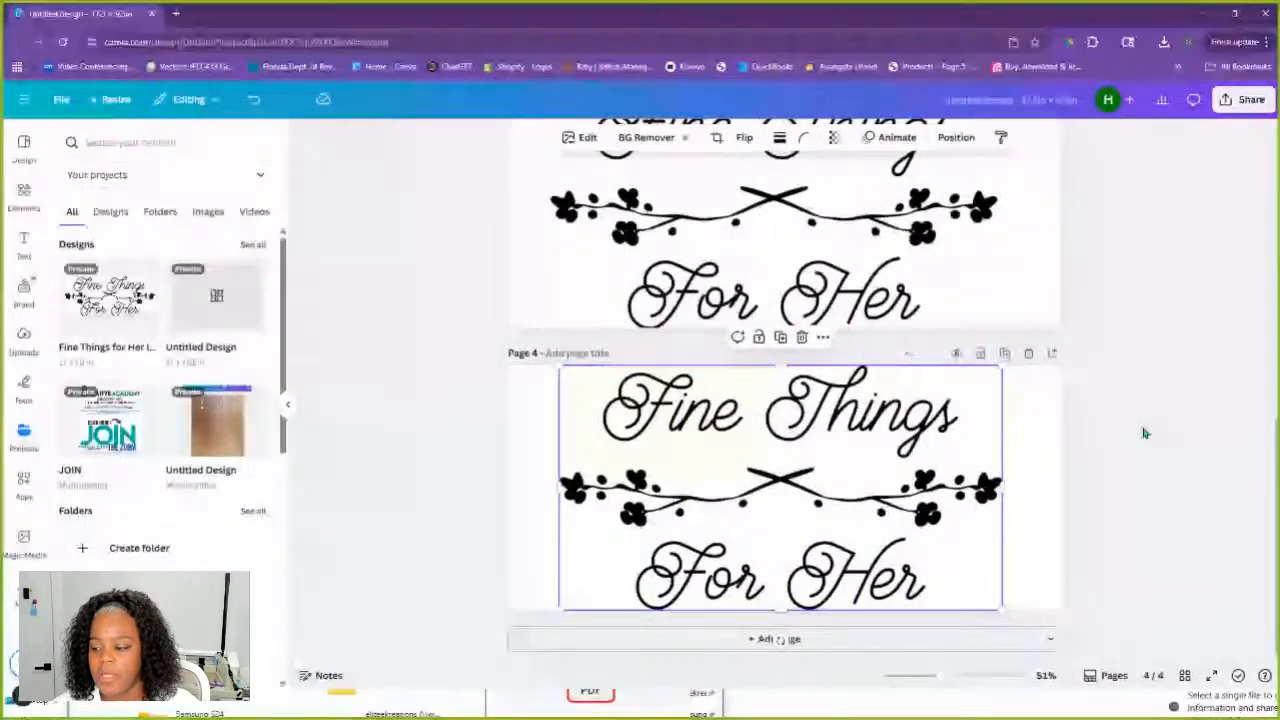
Crop one logo copy to the "Fine Things" line, about 13.6 by 2.9 in, and a second copy to the "For Her" line
{"action": "left_click", "coordinate": [1052, 457]}
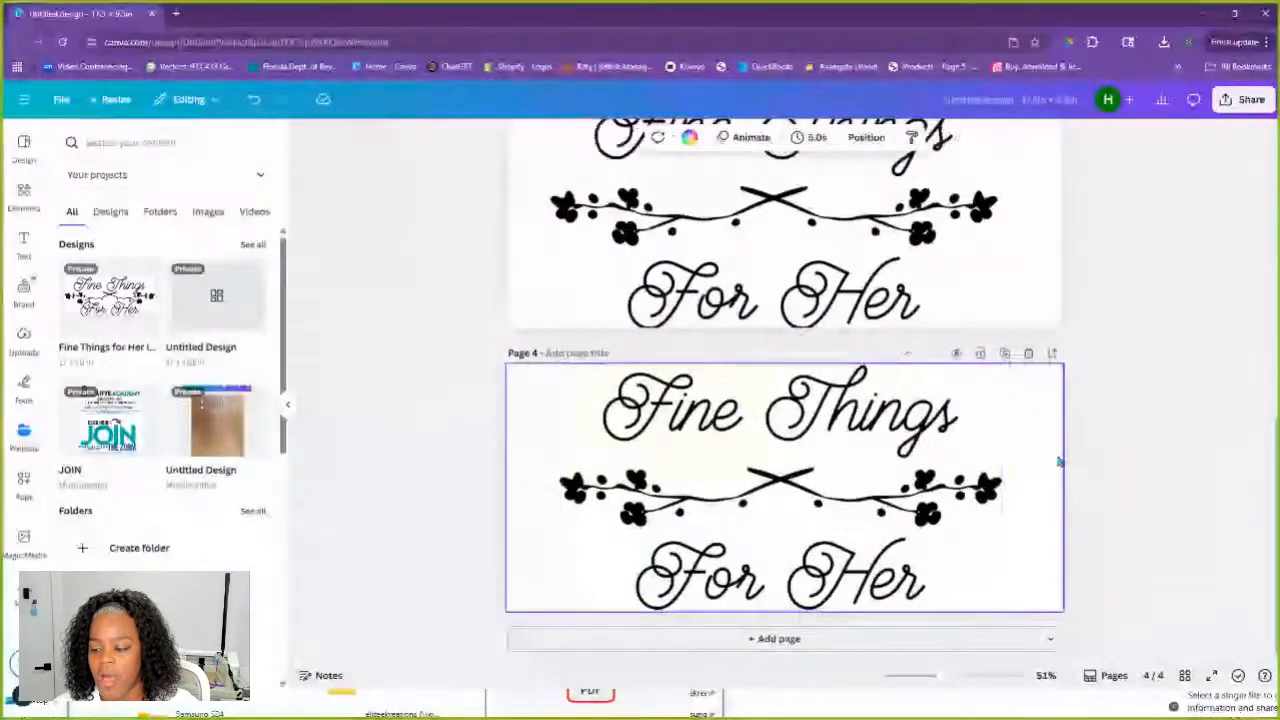
{"action": "left_click", "coordinate": [935, 440]}
{"action": "left_click_drag", "start_coordinate": [940, 675], "coordinate": [956, 675]}
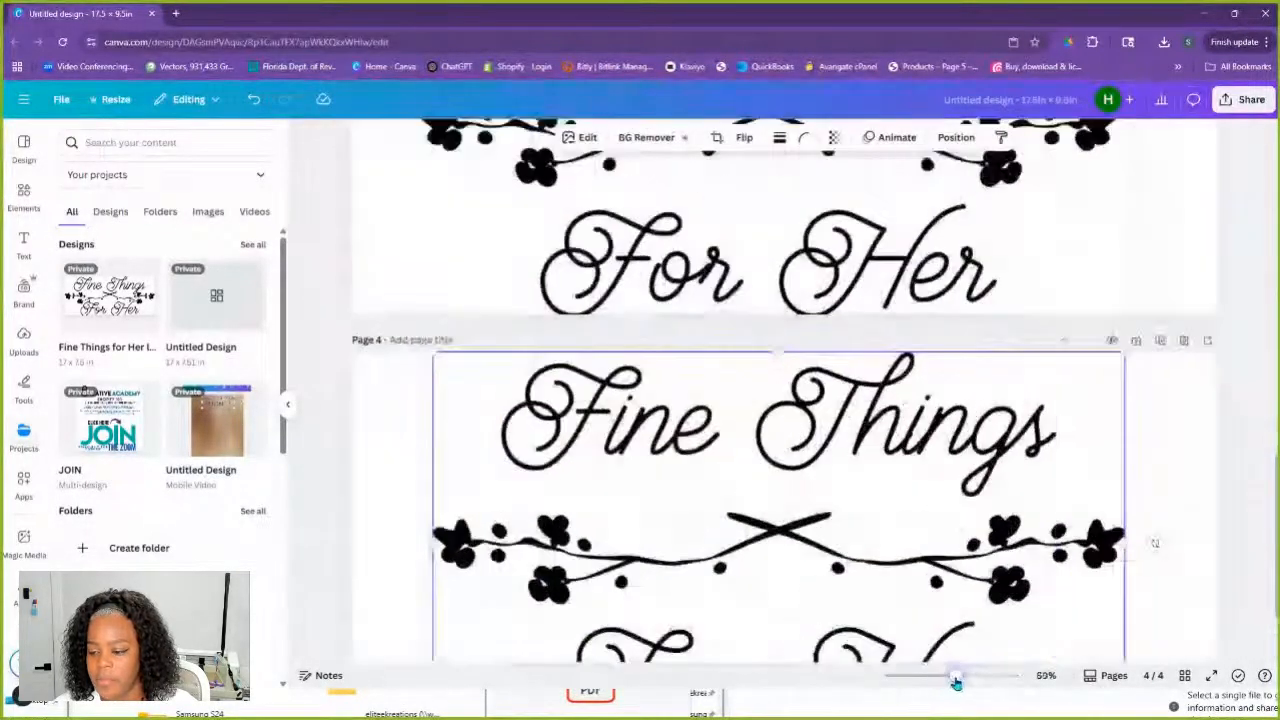
{"action": "scroll", "coordinate": [875, 612], "scroll_direction": "down", "scroll_amount": 2}
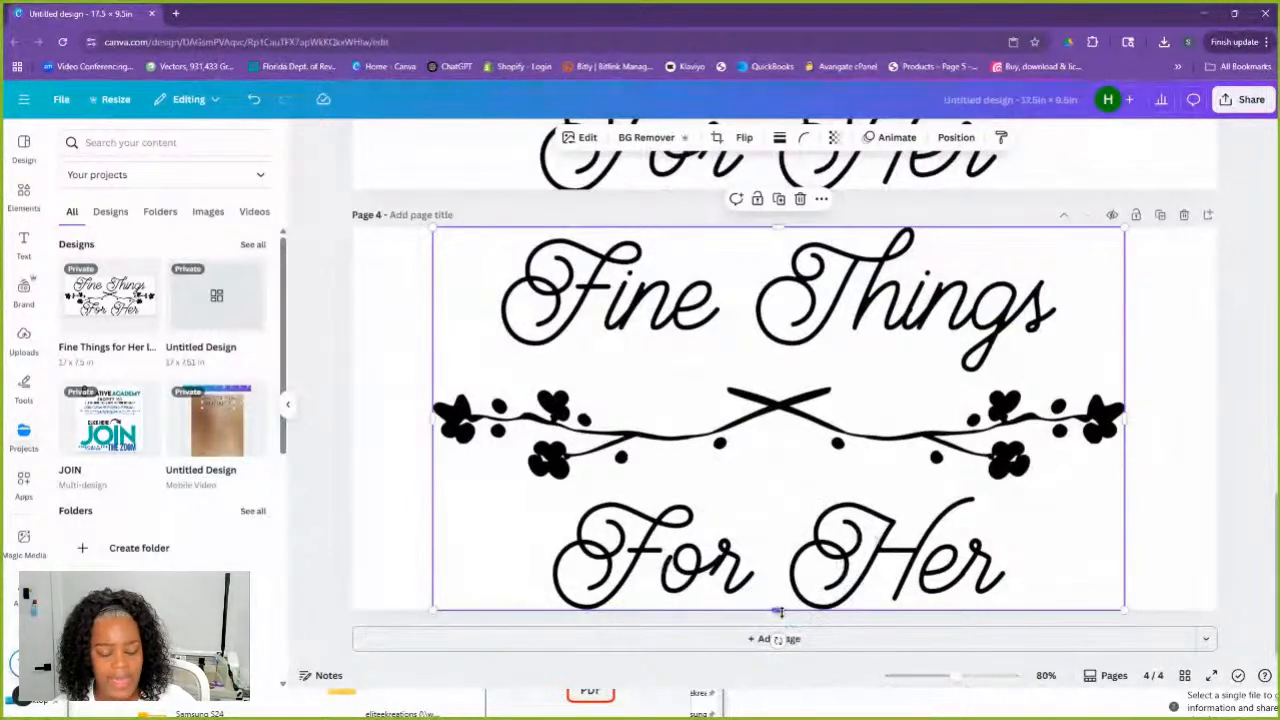
{"action": "left_click_drag", "start_coordinate": [781, 612], "coordinate": [768, 376]}
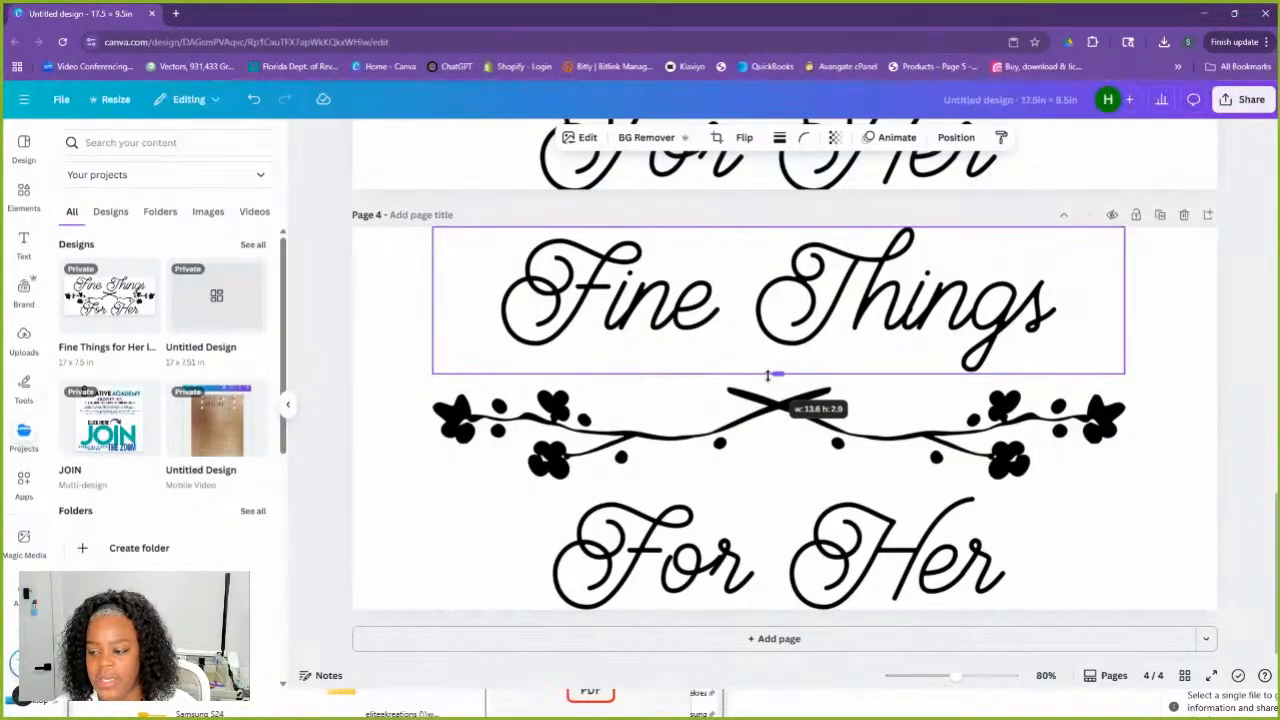
{"action": "left_click_drag", "start_coordinate": [768, 376], "coordinate": [768, 376]}
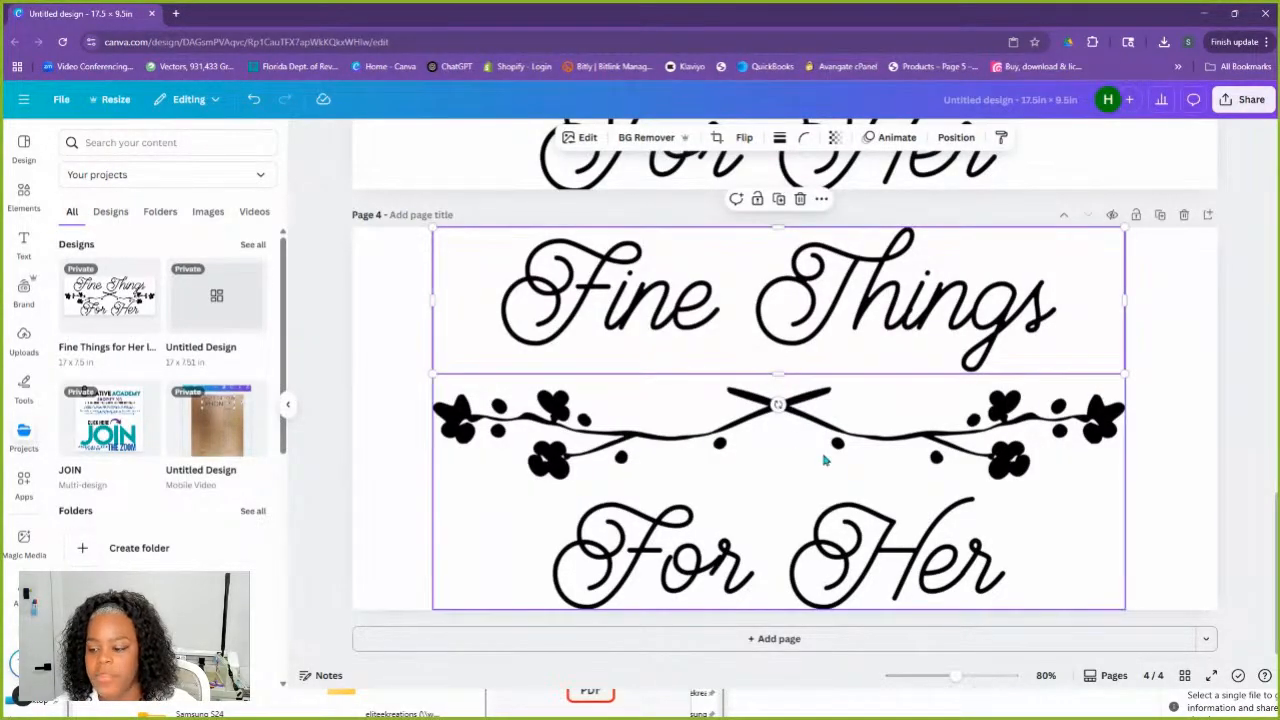
{"action": "left_click", "coordinate": [860, 537]}
{"action": "left_click_drag", "start_coordinate": [778, 228], "coordinate": [778, 496]}
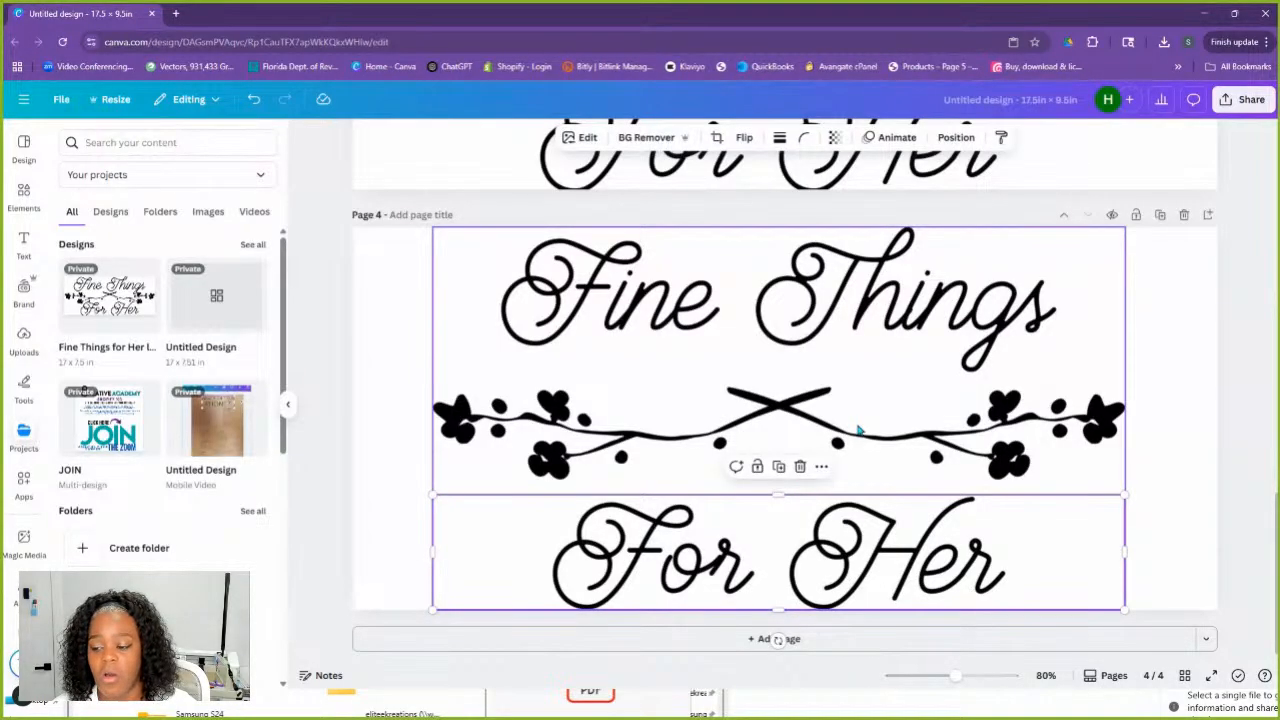
Crop the remaining full logo copy from above and below to just the floral branch divider
{"action": "left_click", "coordinate": [858, 430]}
{"action": "left_click_drag", "start_coordinate": [777, 228], "coordinate": [774, 386]}
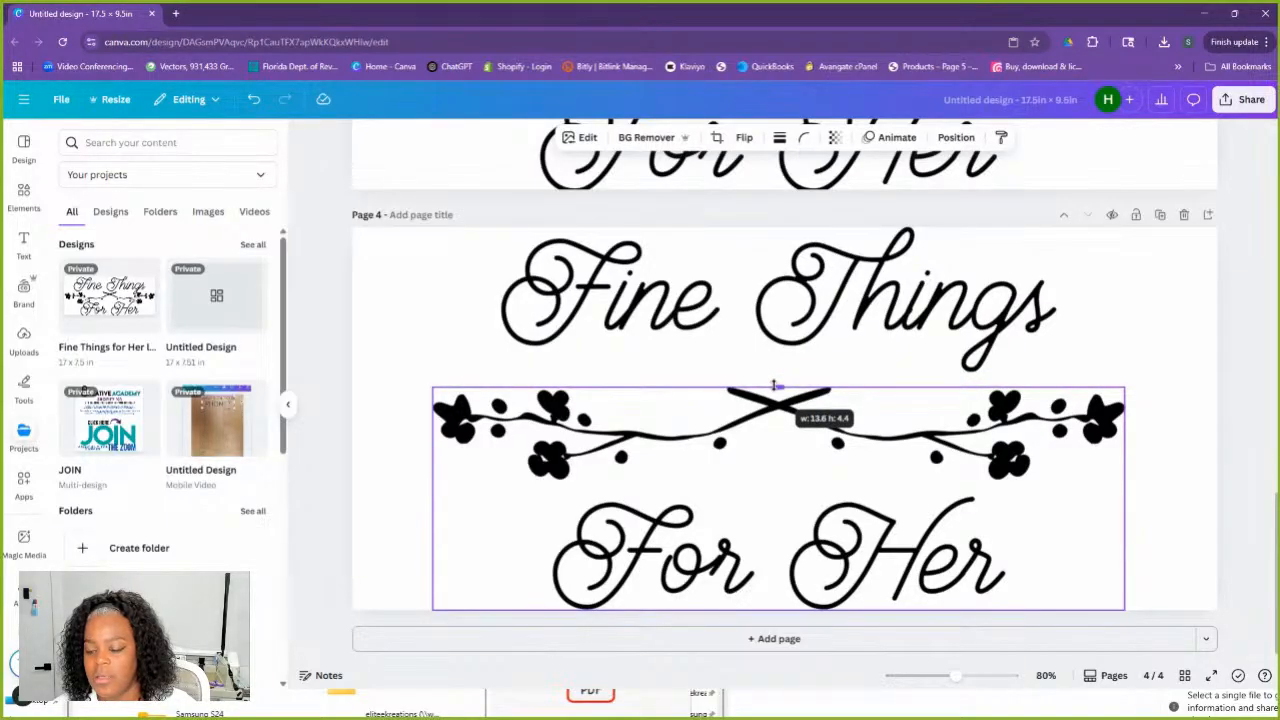
{"action": "left_click_drag", "start_coordinate": [774, 385], "coordinate": [774, 386]}
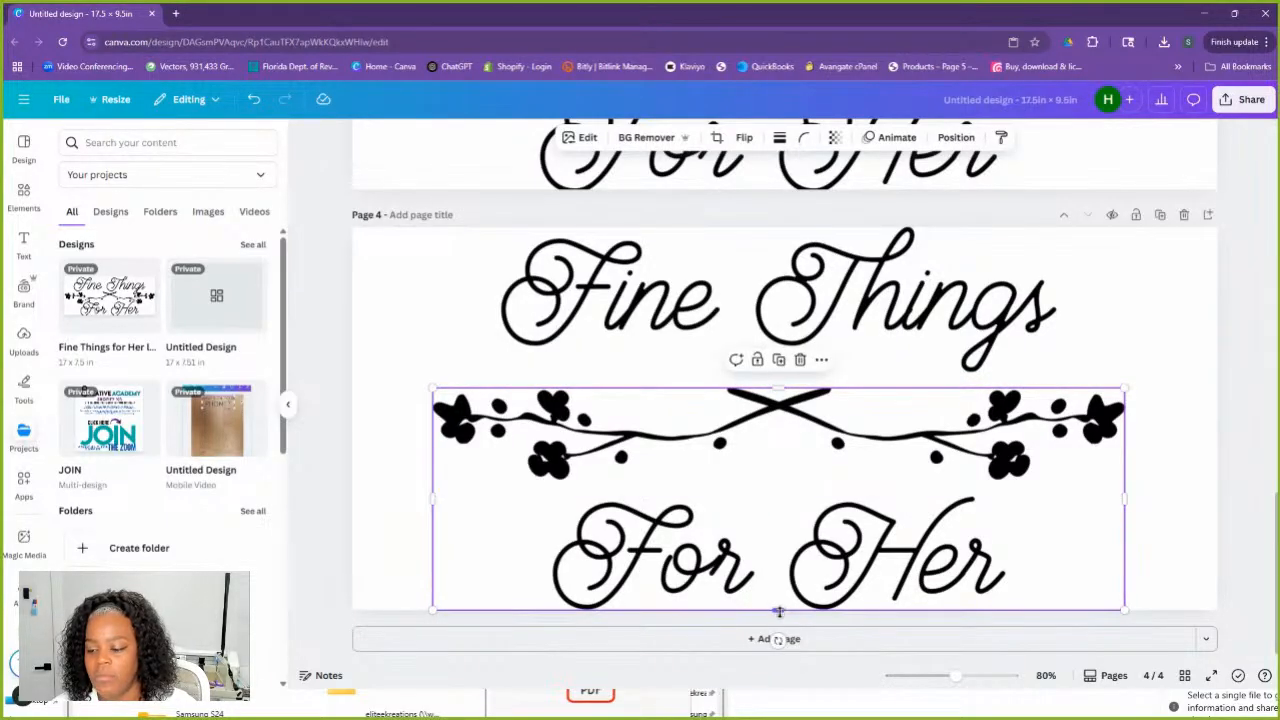
{"action": "left_click_drag", "start_coordinate": [779, 612], "coordinate": [774, 483]}
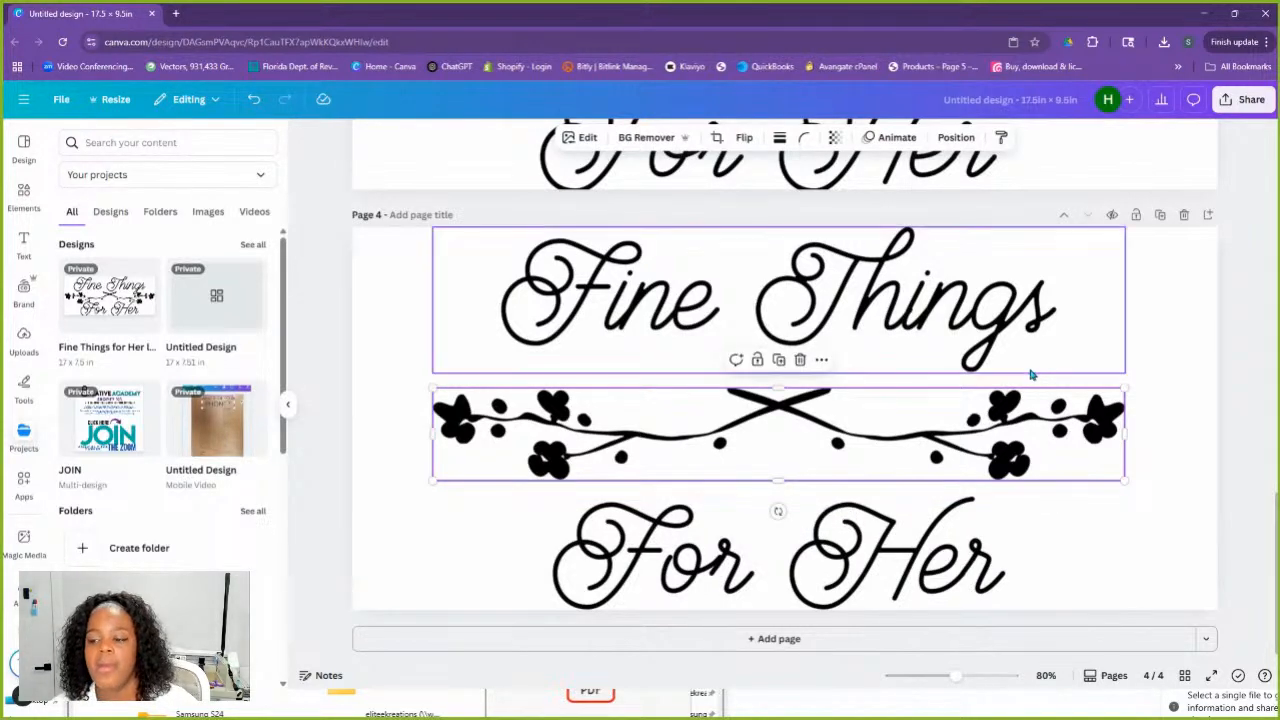
{"action": "scroll", "coordinate": [828, 341], "scroll_direction": "up", "scroll_amount": 6}
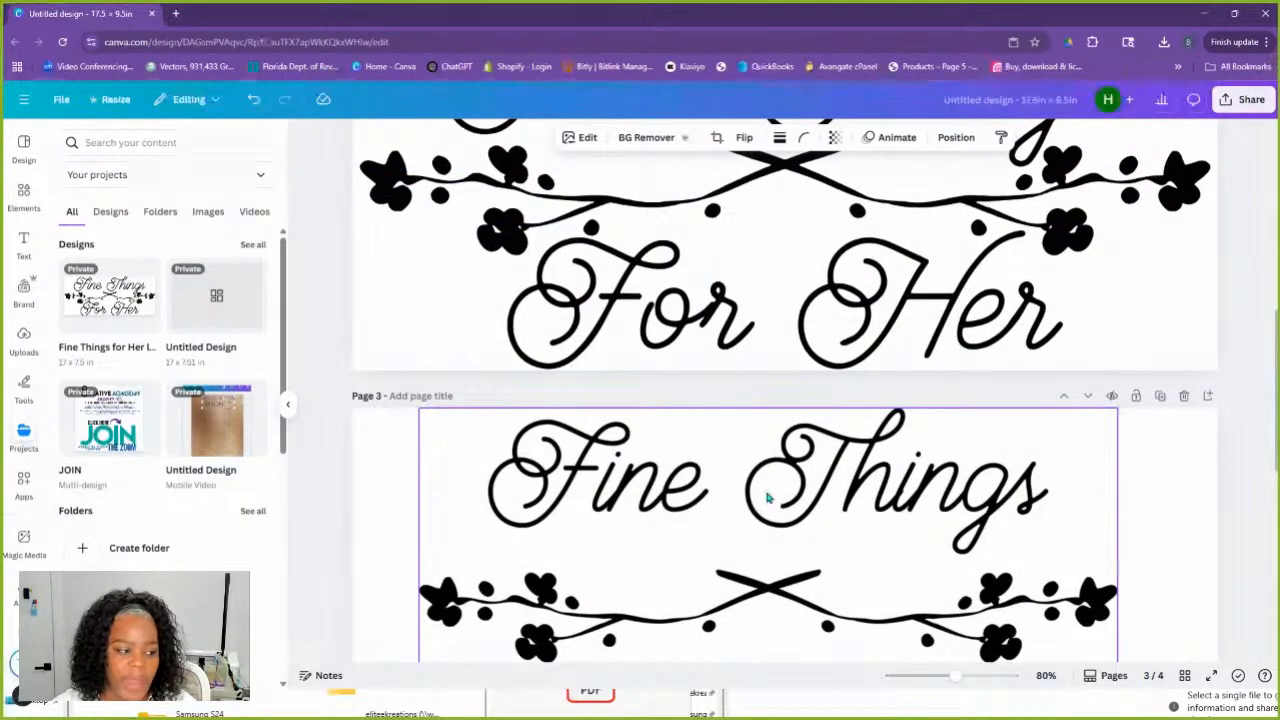
{"action": "scroll", "coordinate": [794, 458], "scroll_direction": "down", "scroll_amount": 6}
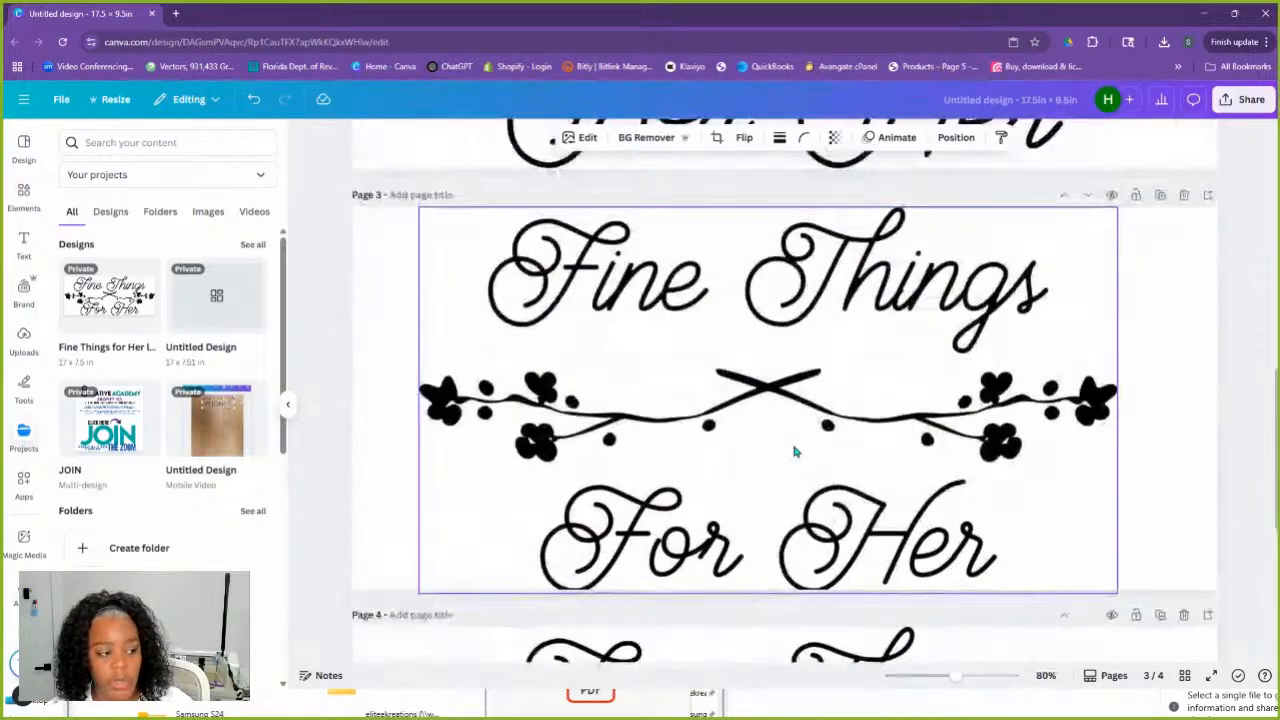
{"action": "left_click", "coordinate": [798, 451]}
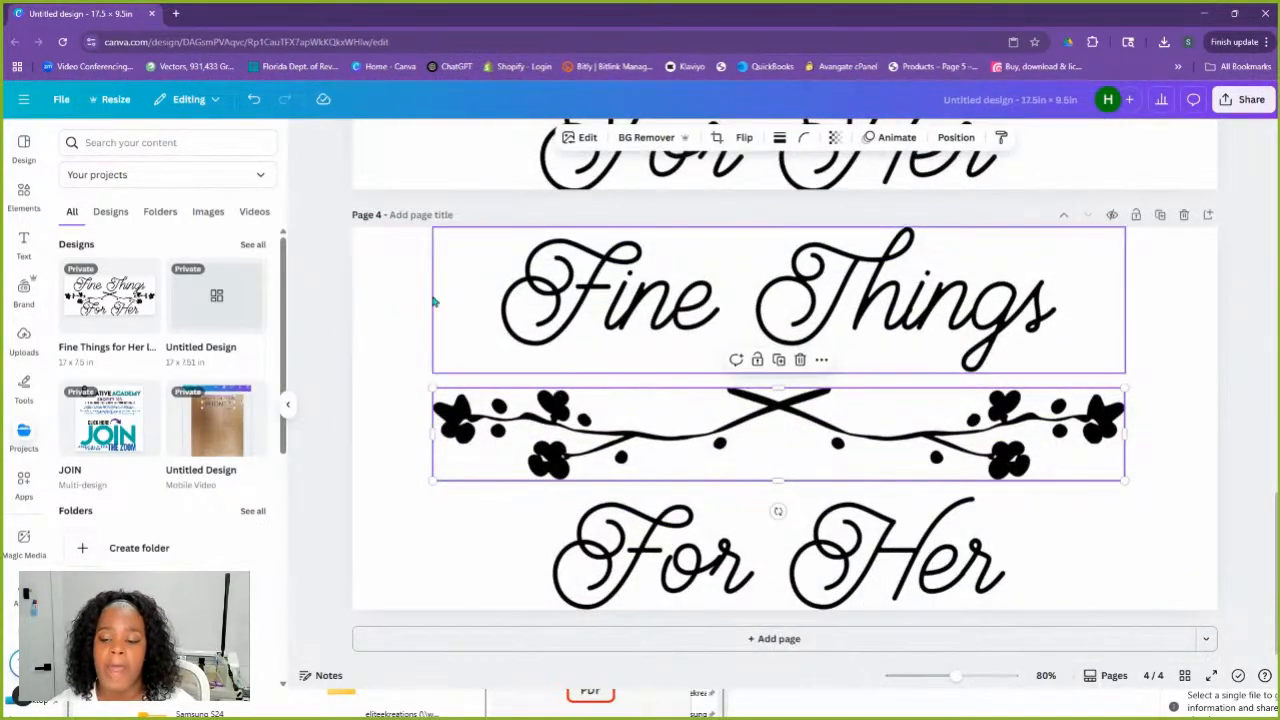
Nudge the "Fine Things" line down toward the floral divider, to about 0.75 in below the page's upper edge
{"action": "left_click", "coordinate": [916, 320]}
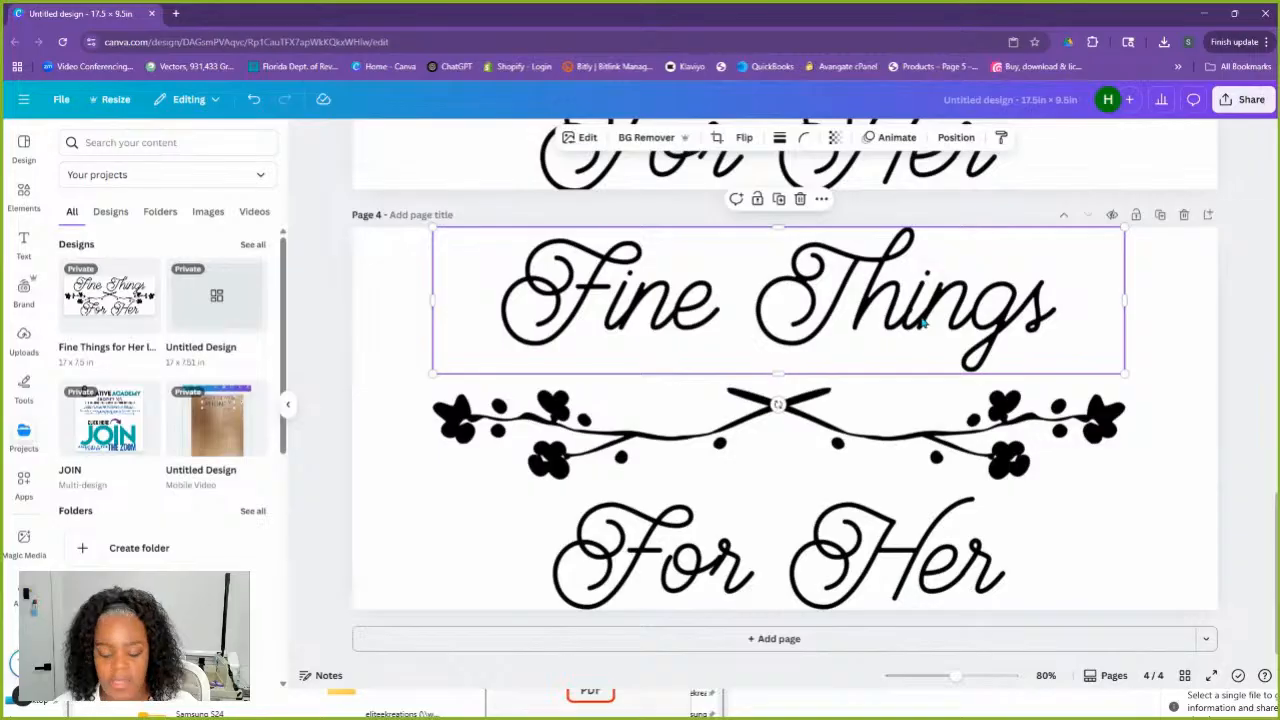
{"action": "key", "text": "shift+Down"}
{"action": "key", "text": "shift+Down"}
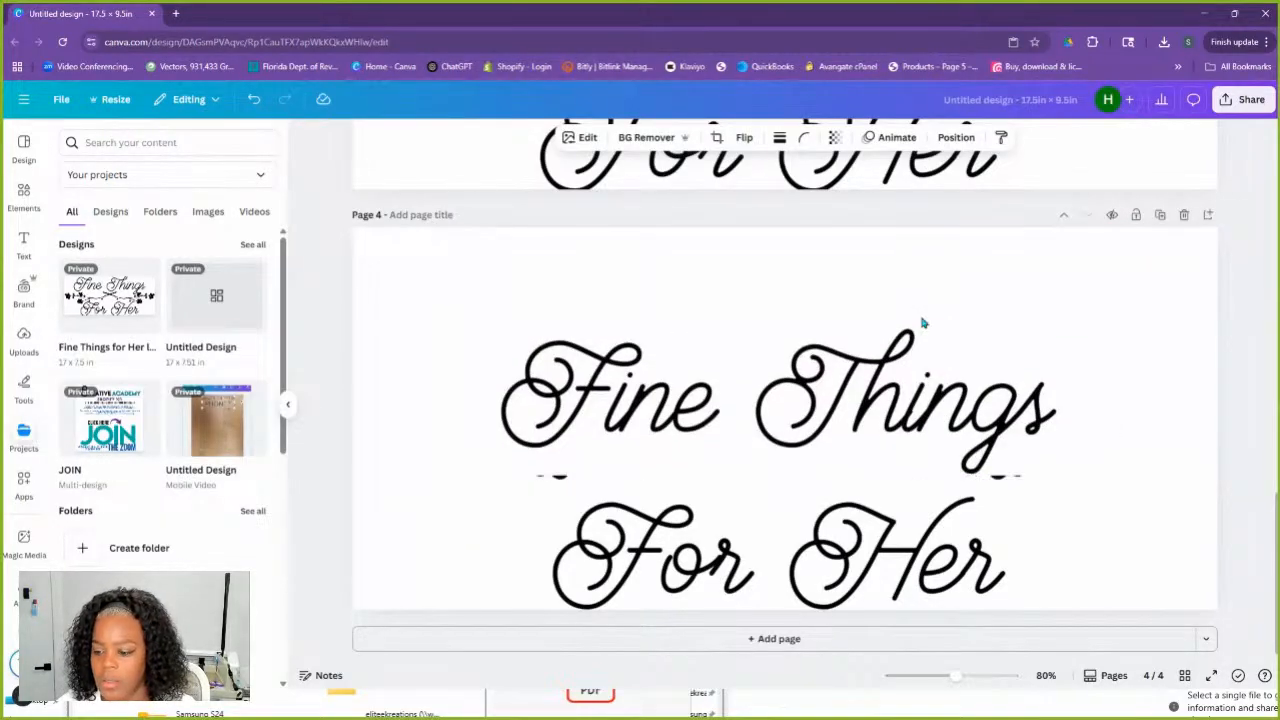
{"action": "key", "text": "shift+Up"}
{"action": "key", "text": "Up"}
{"action": "key", "text": "Up"}
{"action": "key", "text": "Up"}
{"action": "key", "text": "Up"}
{"action": "key", "text": "Up"}
{"action": "key", "text": "Up"}
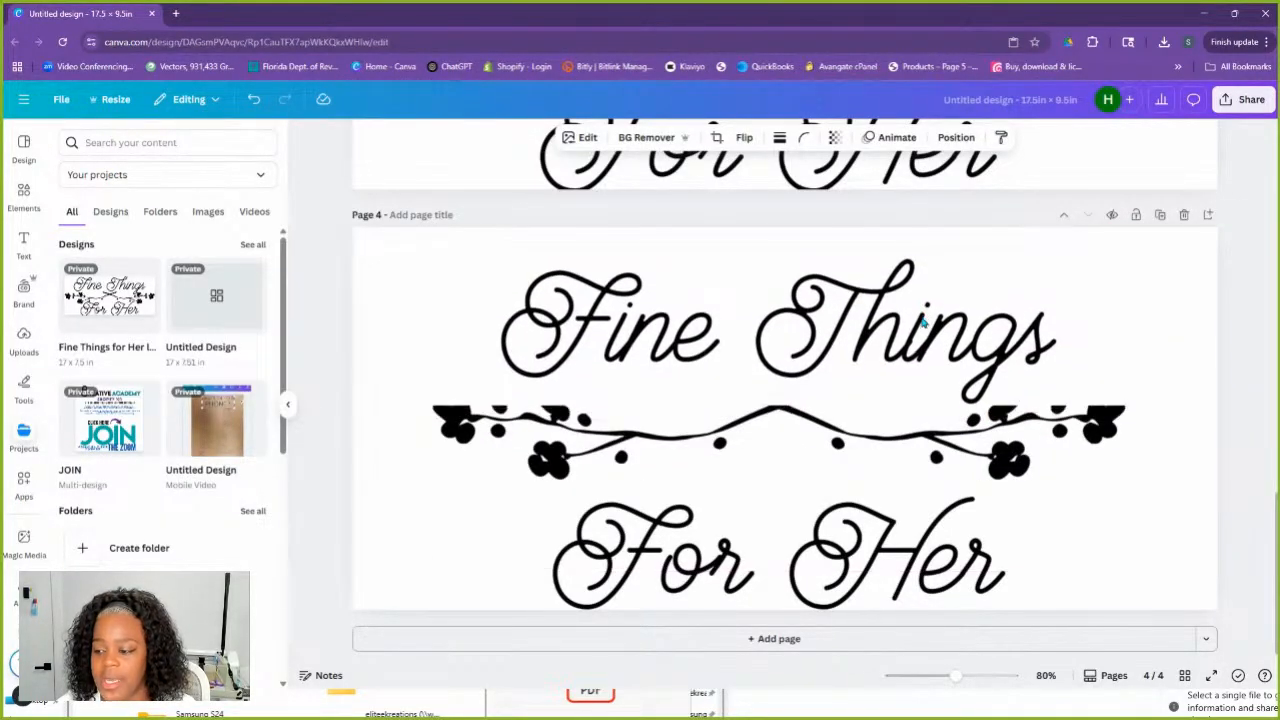
{"action": "key", "text": "Up"}
{"action": "key", "text": "Up"}
{"action": "key", "text": "Up"}
{"action": "key", "text": "Up"}
{"action": "key", "text": "Up"}
{"action": "key", "text": "Up"}
{"action": "key", "text": "Up"}
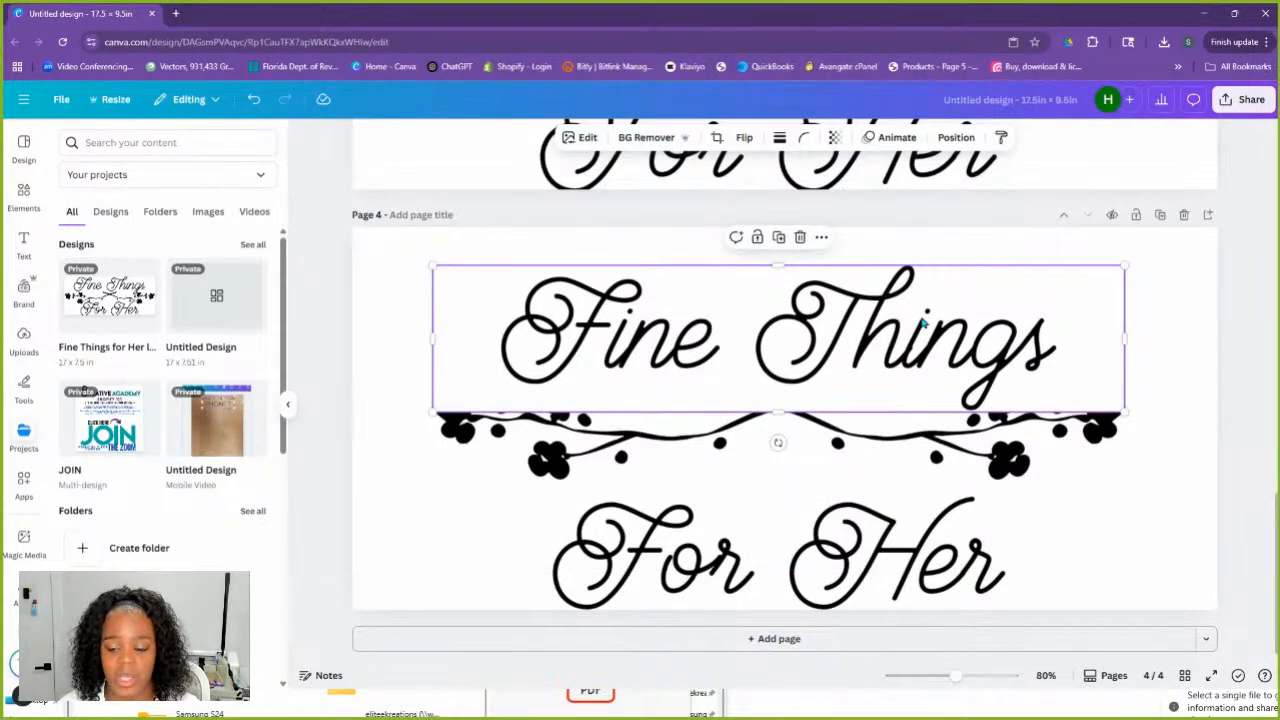
Bring the floral branch divider on page 4 to the front of the stack
{"action": "left_click", "coordinate": [1023, 456]}
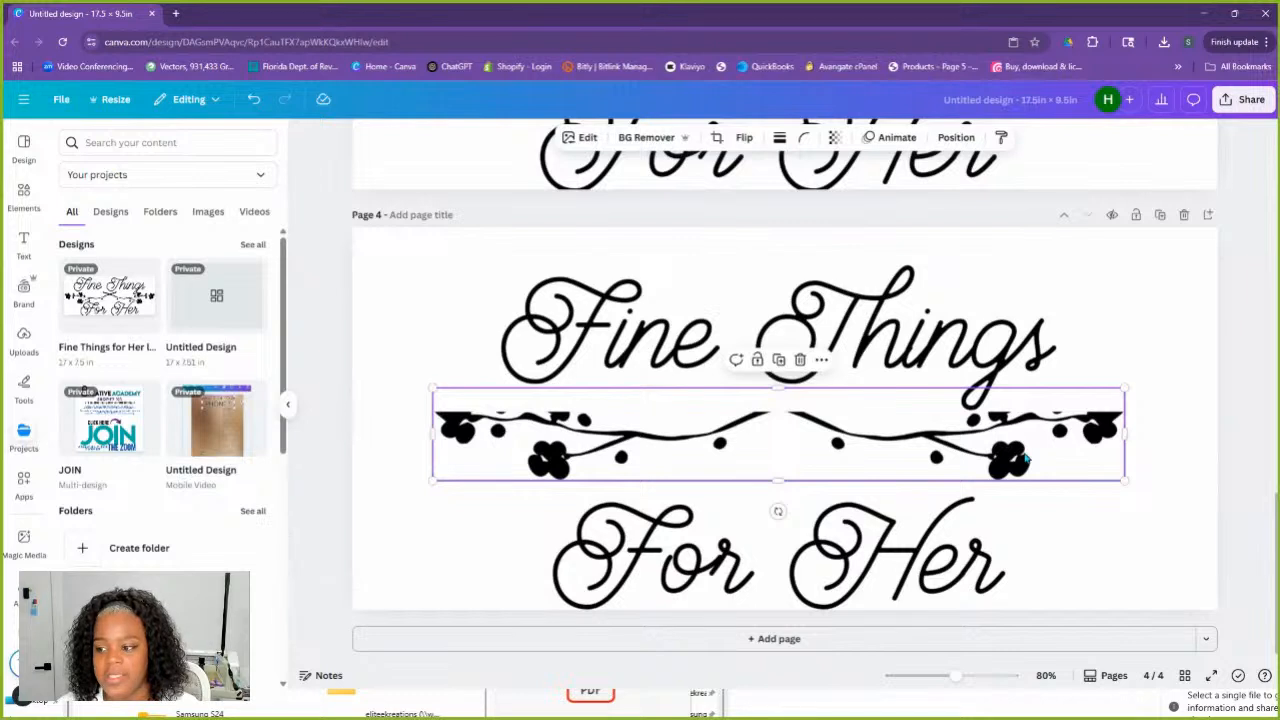
{"action": "left_click", "coordinate": [956, 137]}
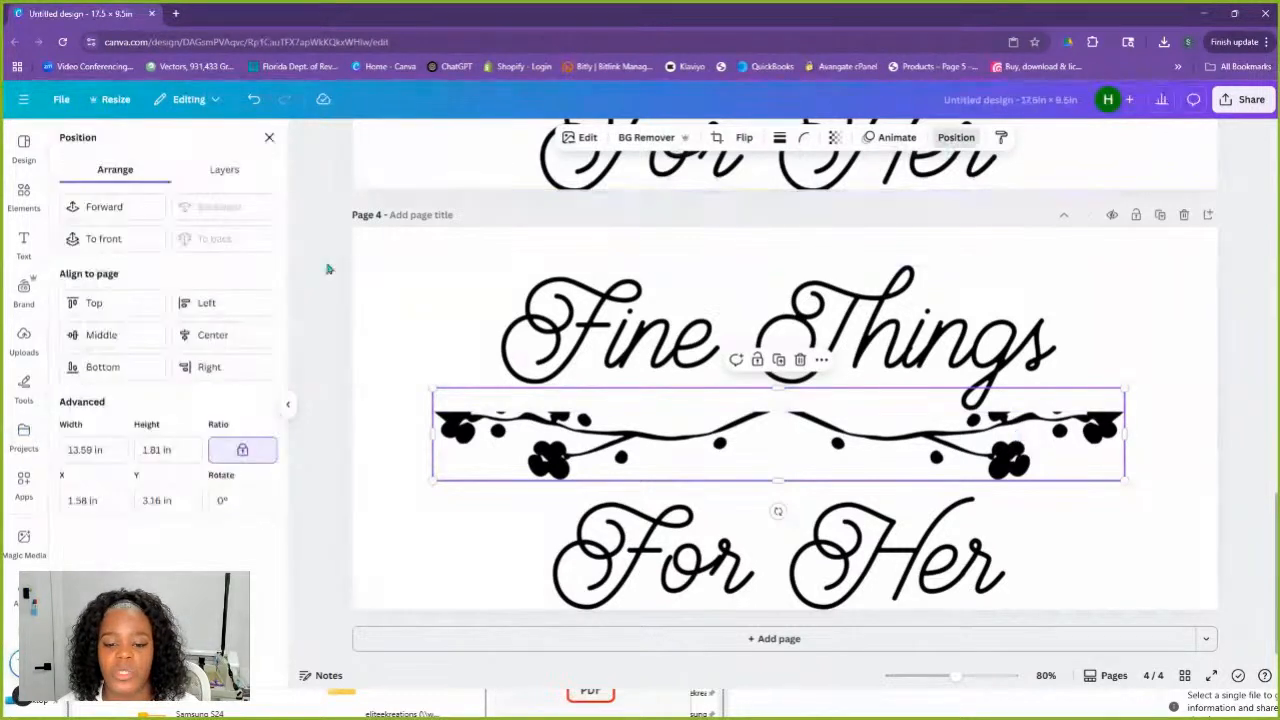
{"action": "left_click", "coordinate": [95, 238]}
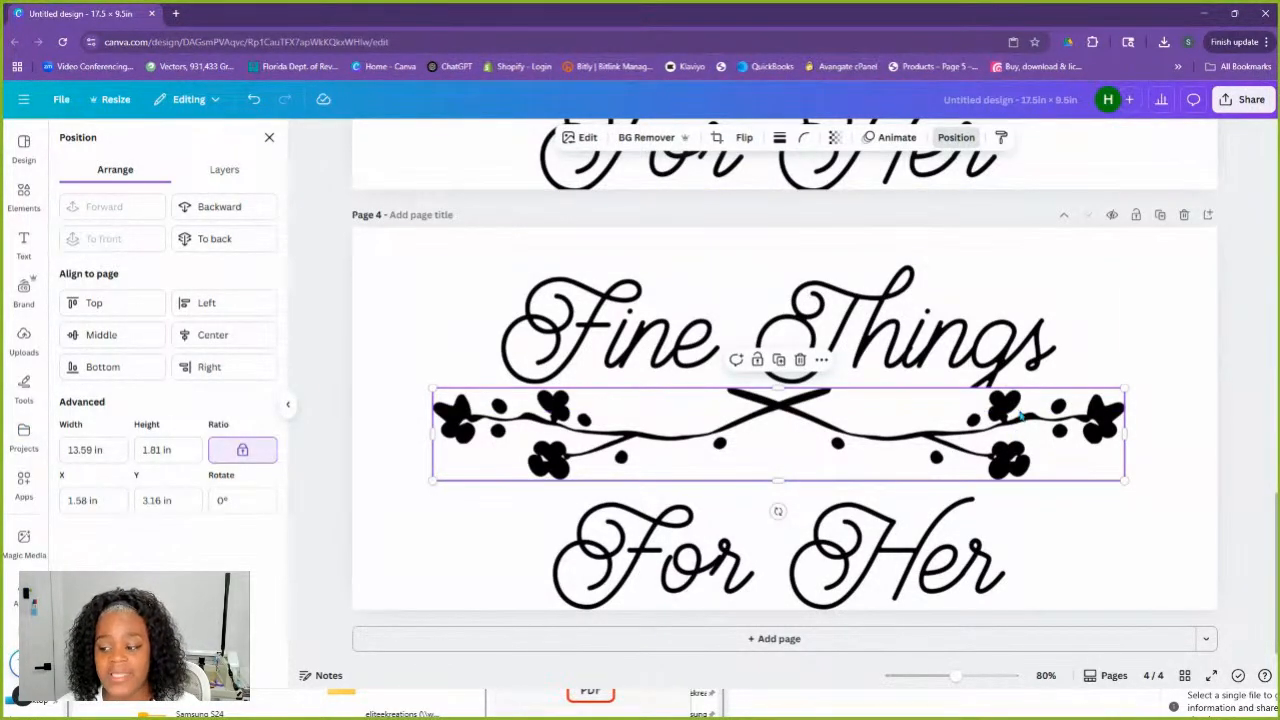
Nudge the "For Her" line up toward the floral divider, to a Y position of about 4.63 in
{"action": "left_click", "coordinate": [922, 554]}
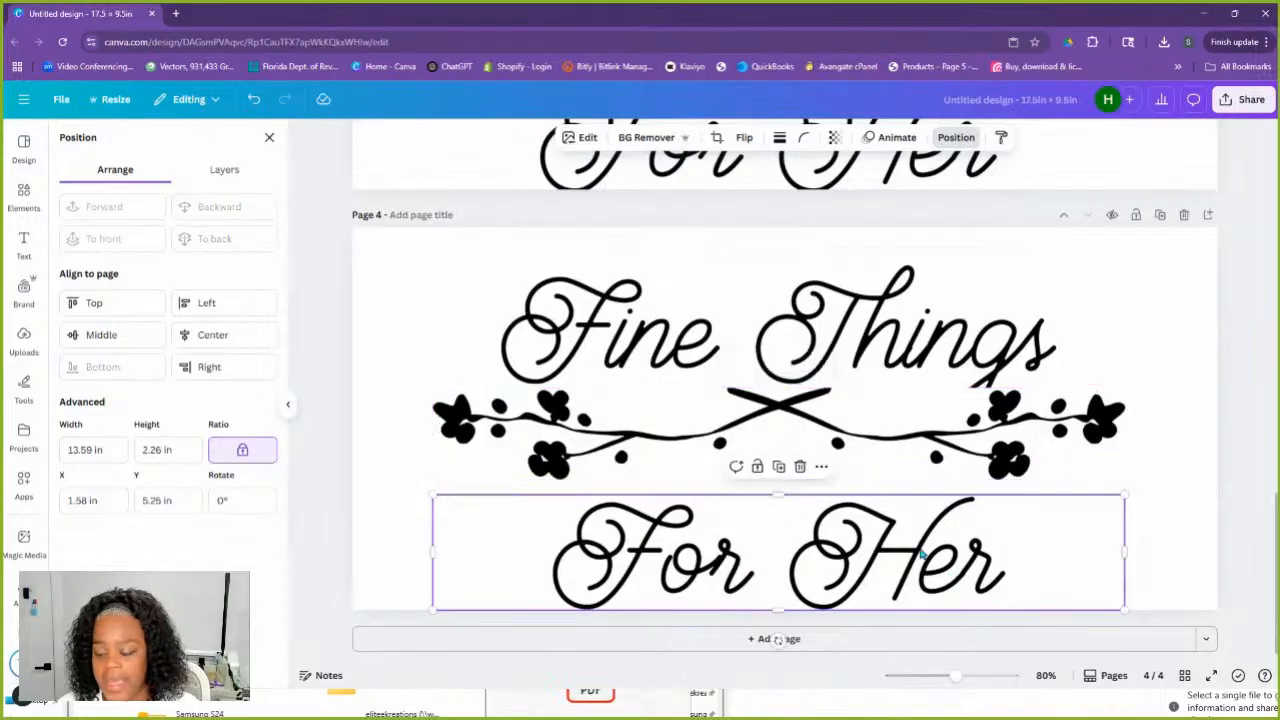
{"action": "key", "text": "Up"}
{"action": "key", "text": "Up"}
{"action": "key", "text": "Up"}
{"action": "key", "text": "Up"}
{"action": "key", "text": "Up"}
{"action": "key", "text": "Up"}
{"action": "key", "text": "Up"}
{"action": "key", "text": "Up"}
{"action": "key", "text": "Up"}
{"action": "key", "text": "Up"}
{"action": "key", "text": "Up"}
{"action": "key", "text": "Up"}
{"action": "key", "text": "Down"}
{"action": "key", "text": "Down"}
{"action": "key", "text": "Down"}
{"action": "key", "text": "Down"}
{"action": "key", "text": "Down"}
{"action": "key", "text": "Down"}
{"action": "key", "text": "Down"}
{"action": "key", "text": "Down"}
{"action": "key", "text": "Down"}
{"action": "key", "text": "Down"}
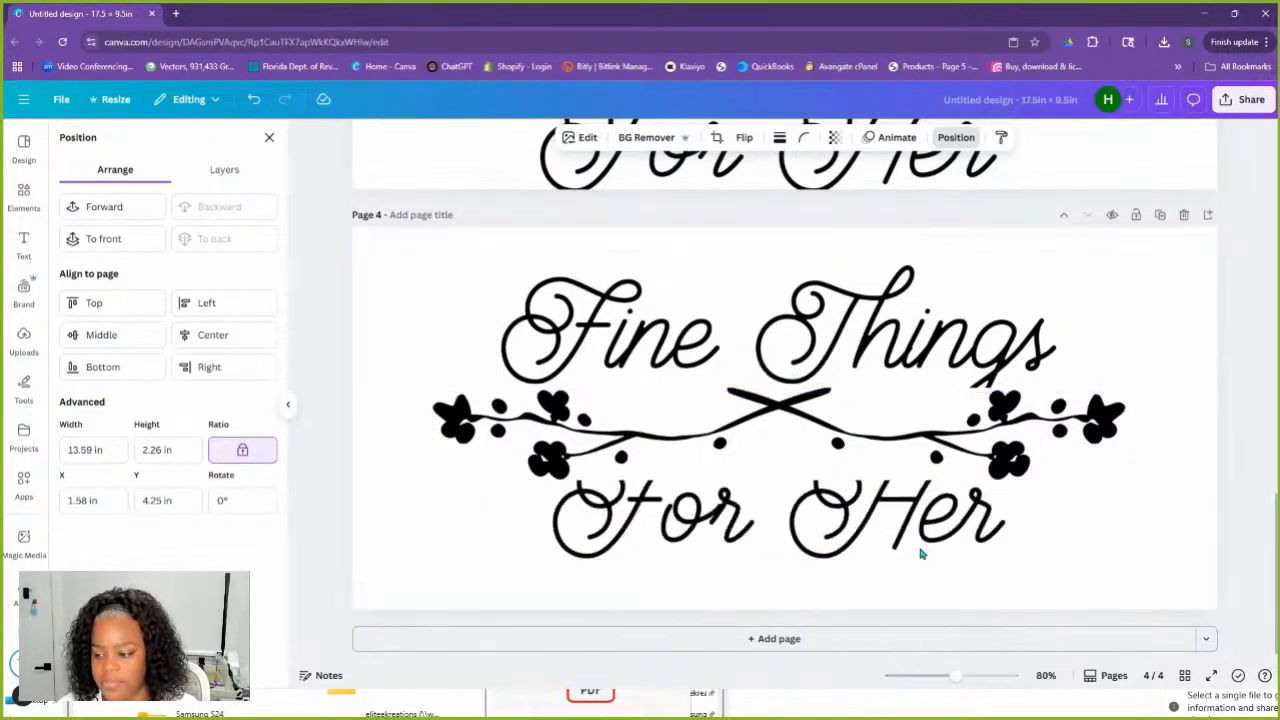
{"action": "key", "text": "Down"}
{"action": "key", "text": "Down"}
{"action": "key", "text": "Down"}
{"action": "key", "text": "Down"}
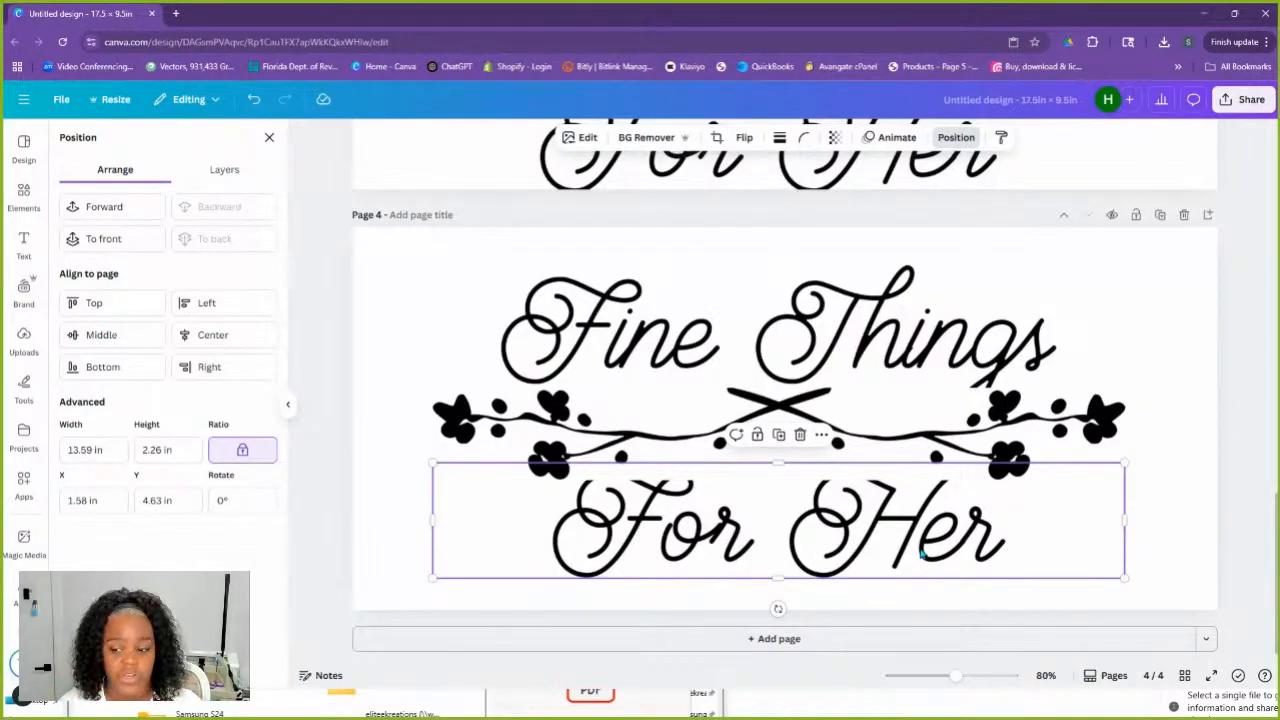
Remove the backgrounds from the "For Her" line, the floral divider and the "Fine Things" line
{"action": "left_click", "coordinate": [646, 137]}
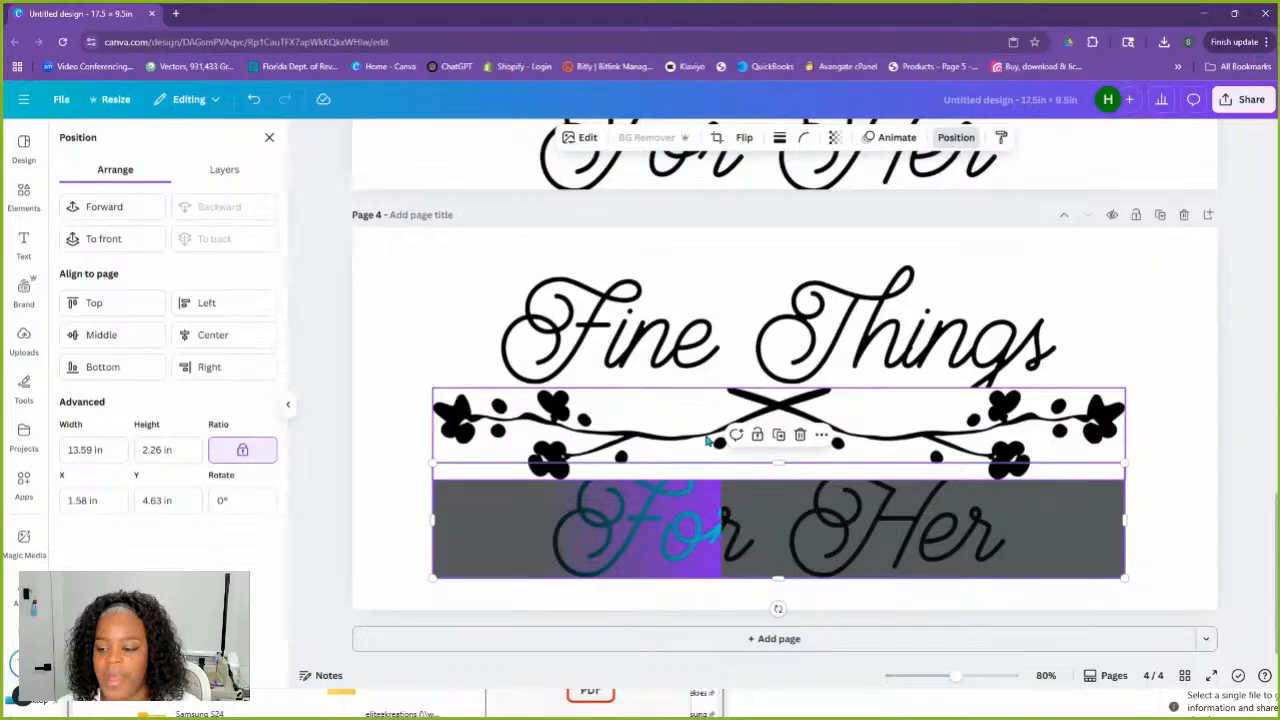
{"action": "left_click", "coordinate": [706, 350]}
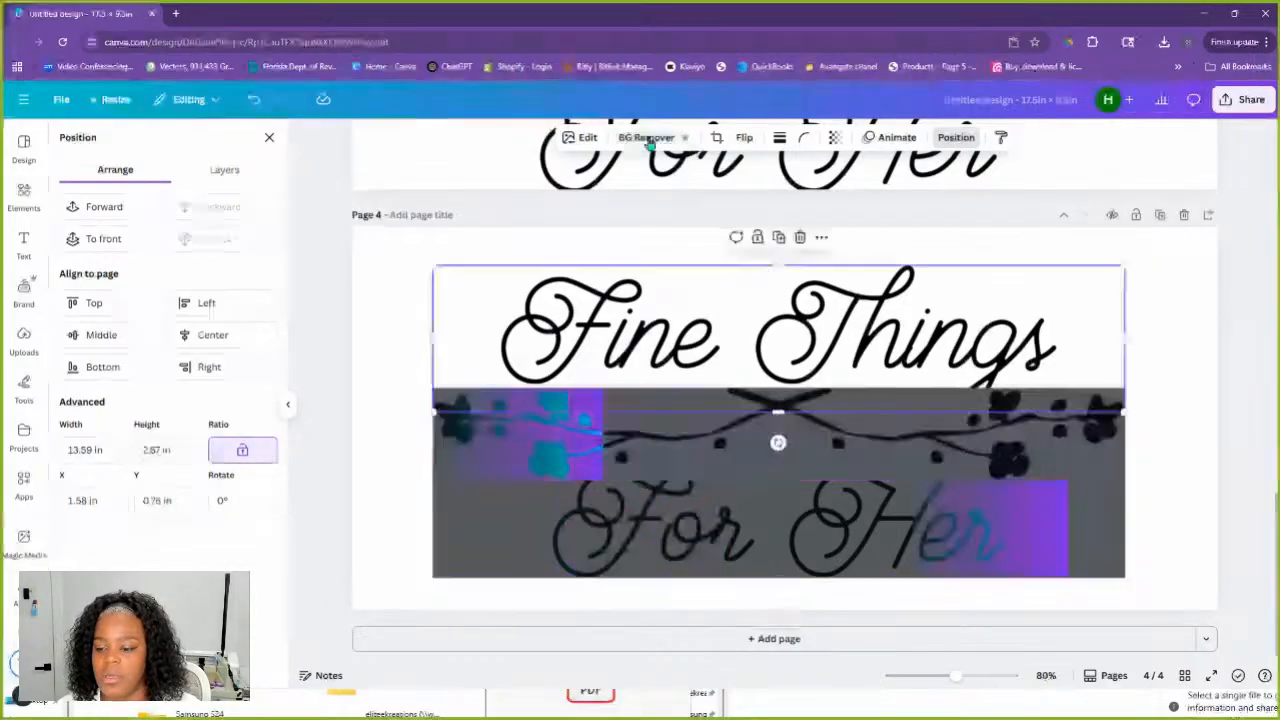
{"action": "left_click", "coordinate": [646, 137]}
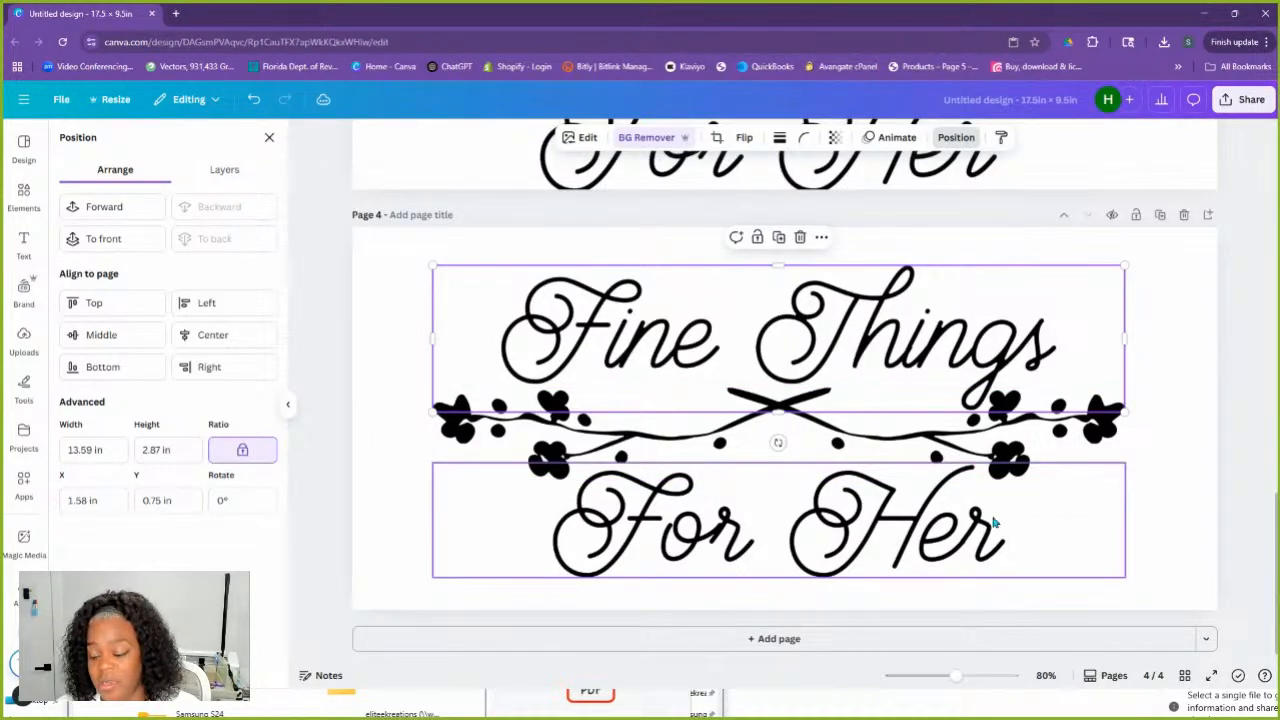
Move the "For Her" line slightly closer to the floral divider, to a Y position of about 4.56 in
{"action": "left_click", "coordinate": [886, 525]}
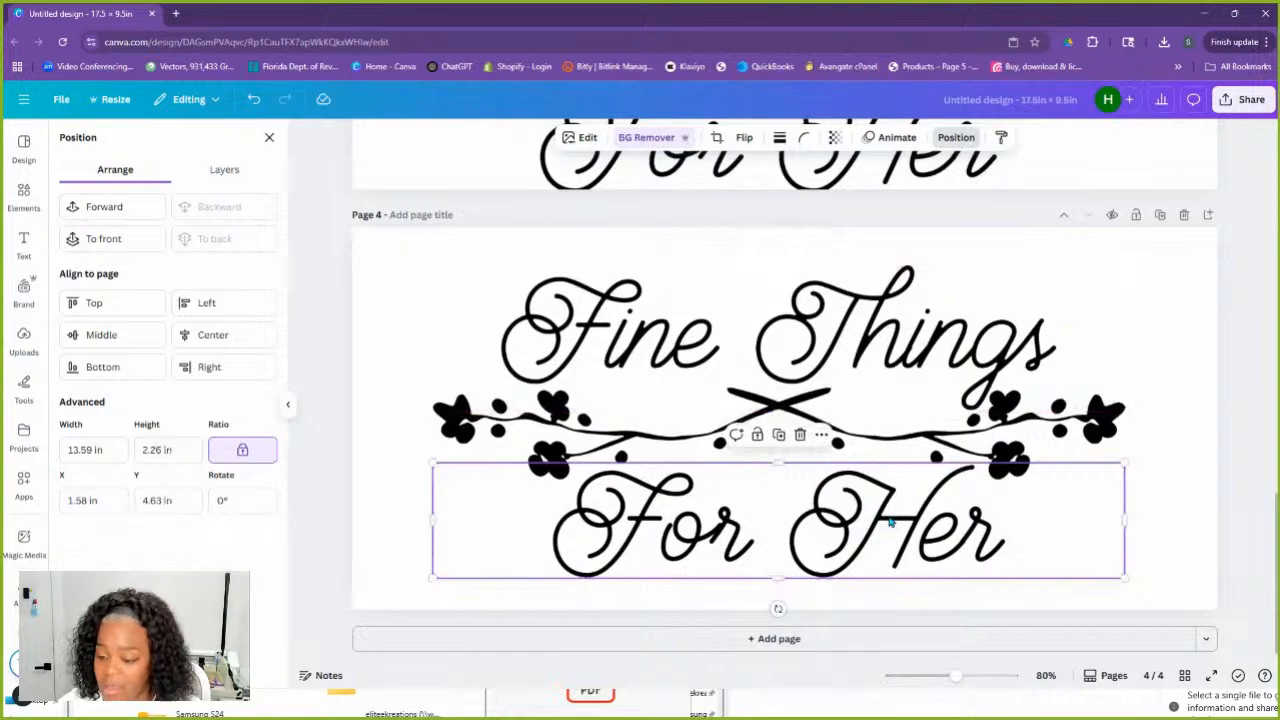
{"action": "key", "text": "Up"}
{"action": "key", "text": "Up"}
{"action": "key", "text": "Up"}
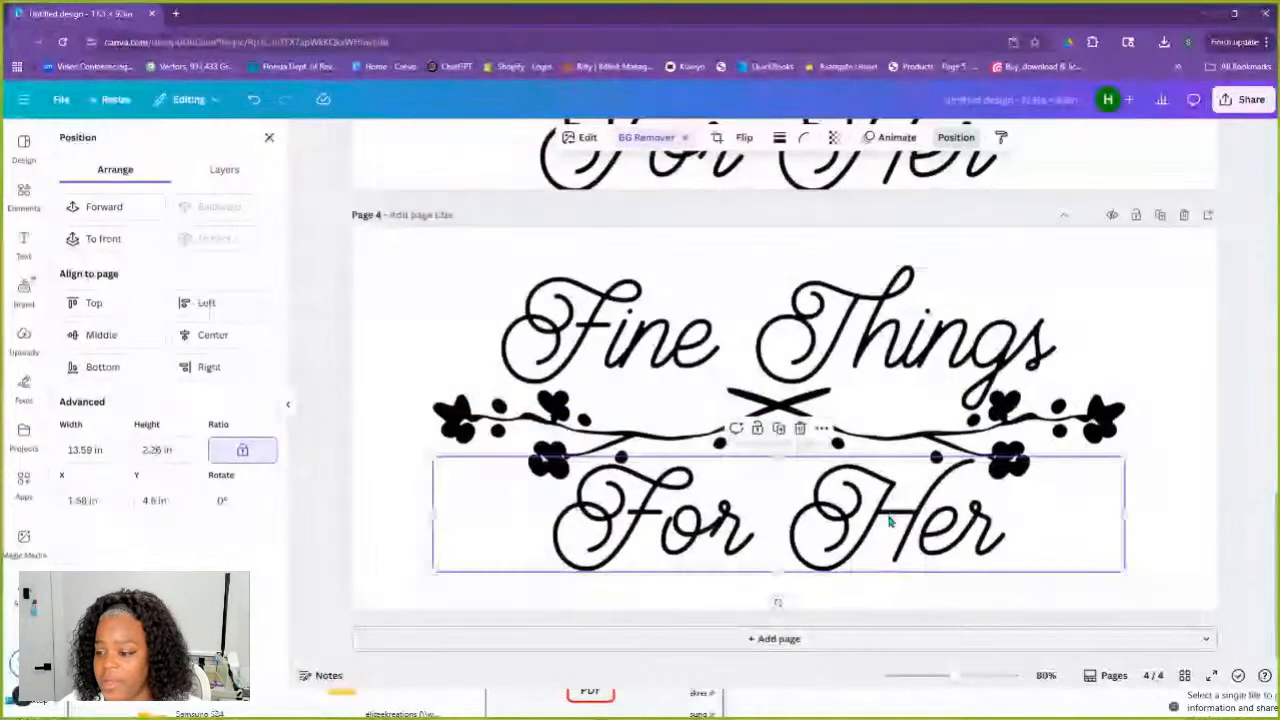
{"action": "key", "text": "Up"}
{"action": "key", "text": "Up"}
{"action": "key", "text": "Up"}
{"action": "key", "text": "Up"}
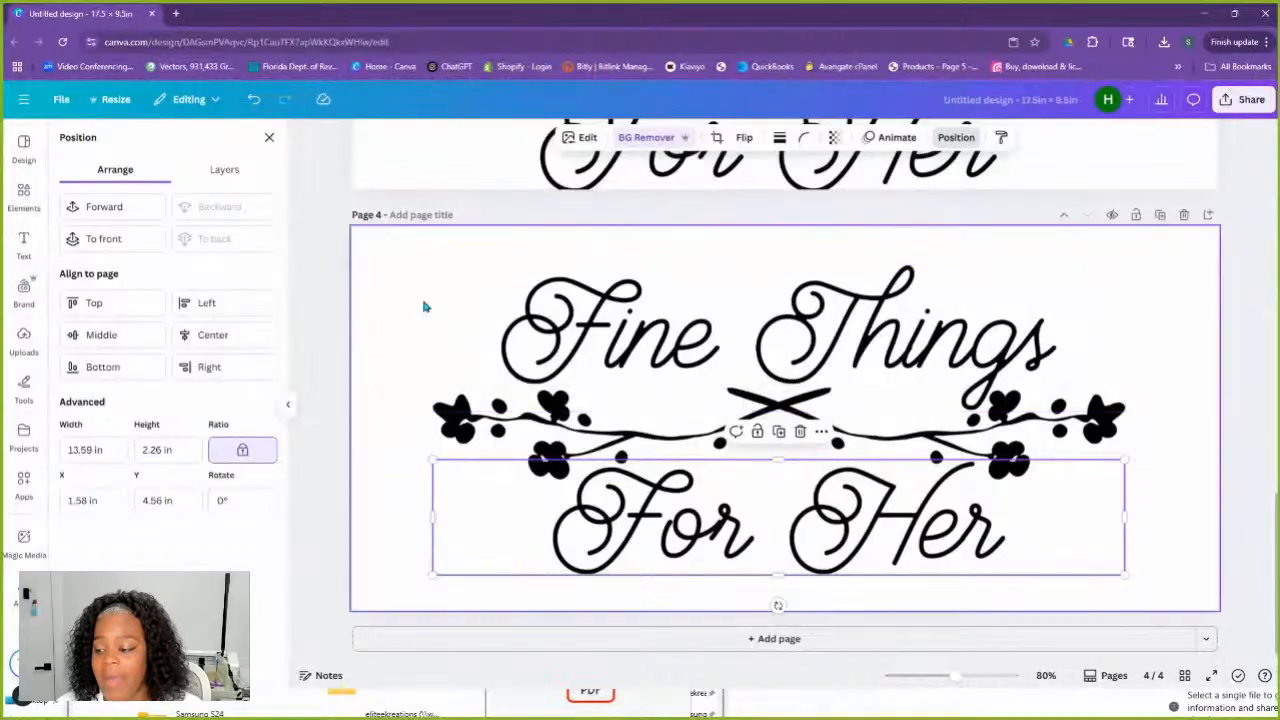
Scale all three logo parts together to about 16.82 in wide so they fill page 4, and group them
{"action": "left_click_drag", "start_coordinate": [423, 303], "coordinate": [1032, 592]}
{"action": "left_click_drag", "start_coordinate": [1124, 266], "coordinate": [1195, 235]}
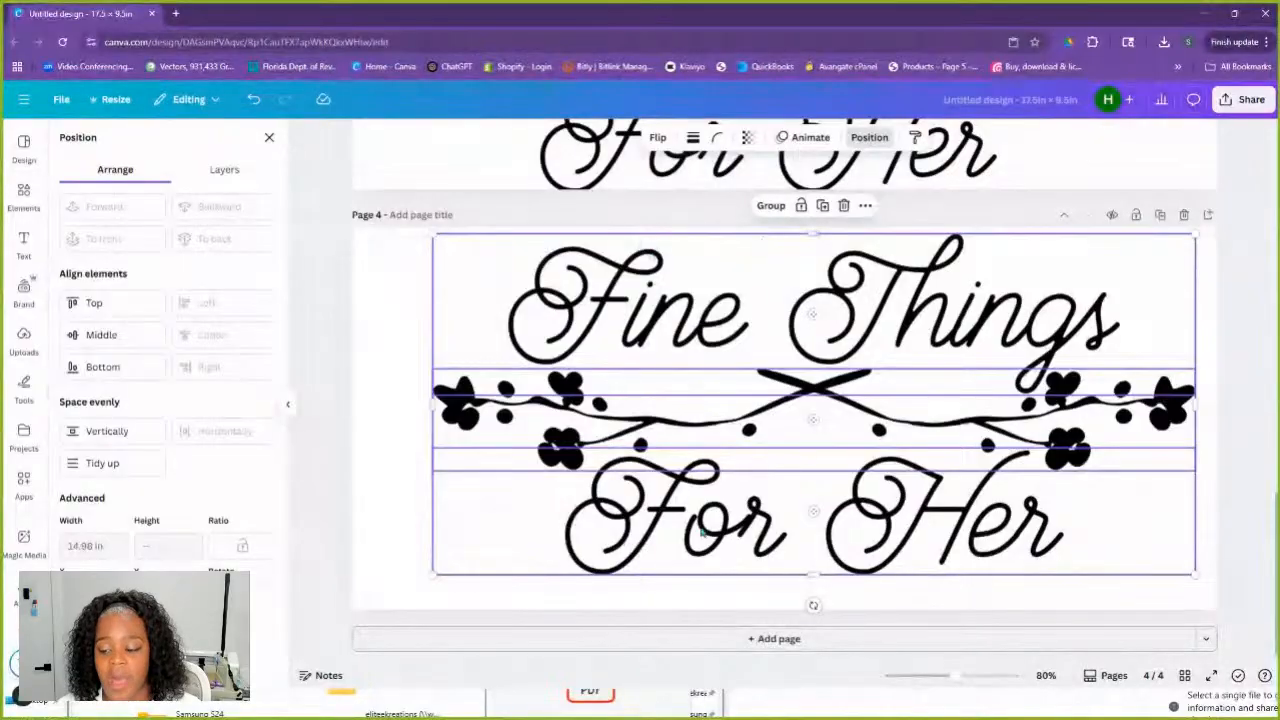
{"action": "left_click_drag", "start_coordinate": [432, 575], "coordinate": [351, 610]}
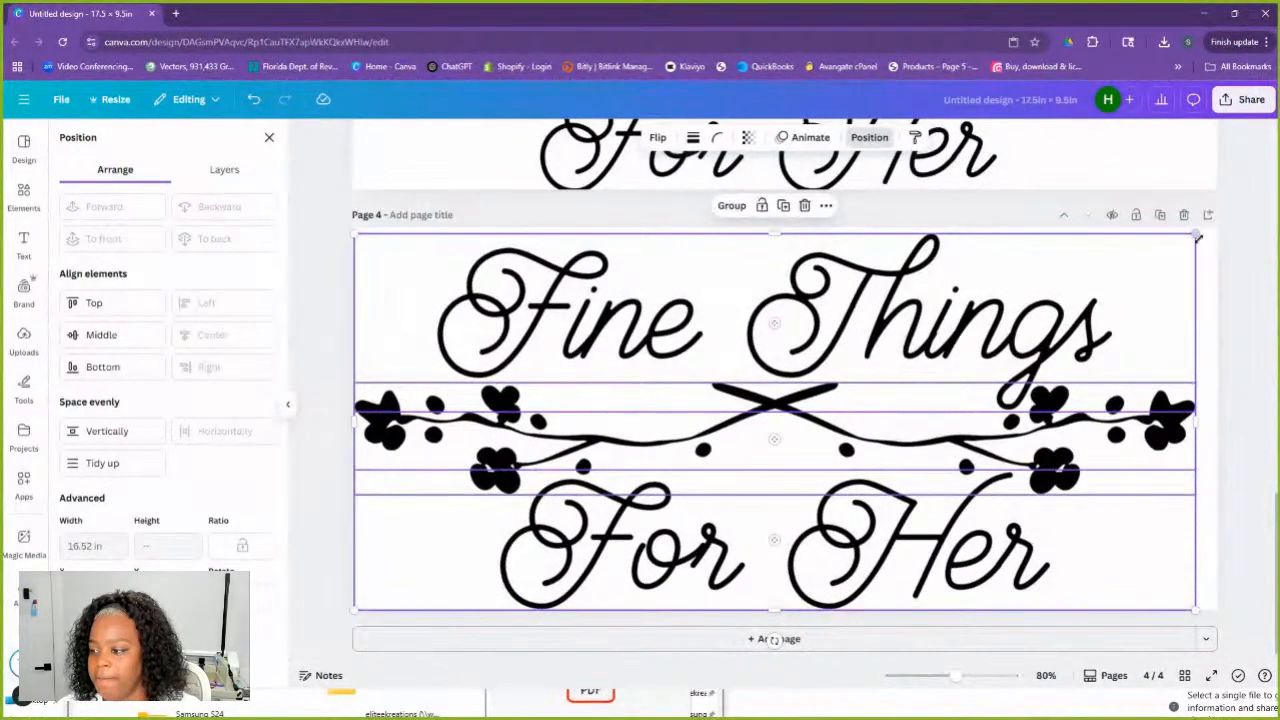
{"action": "left_click_drag", "start_coordinate": [1196, 235], "coordinate": [1210, 228]}
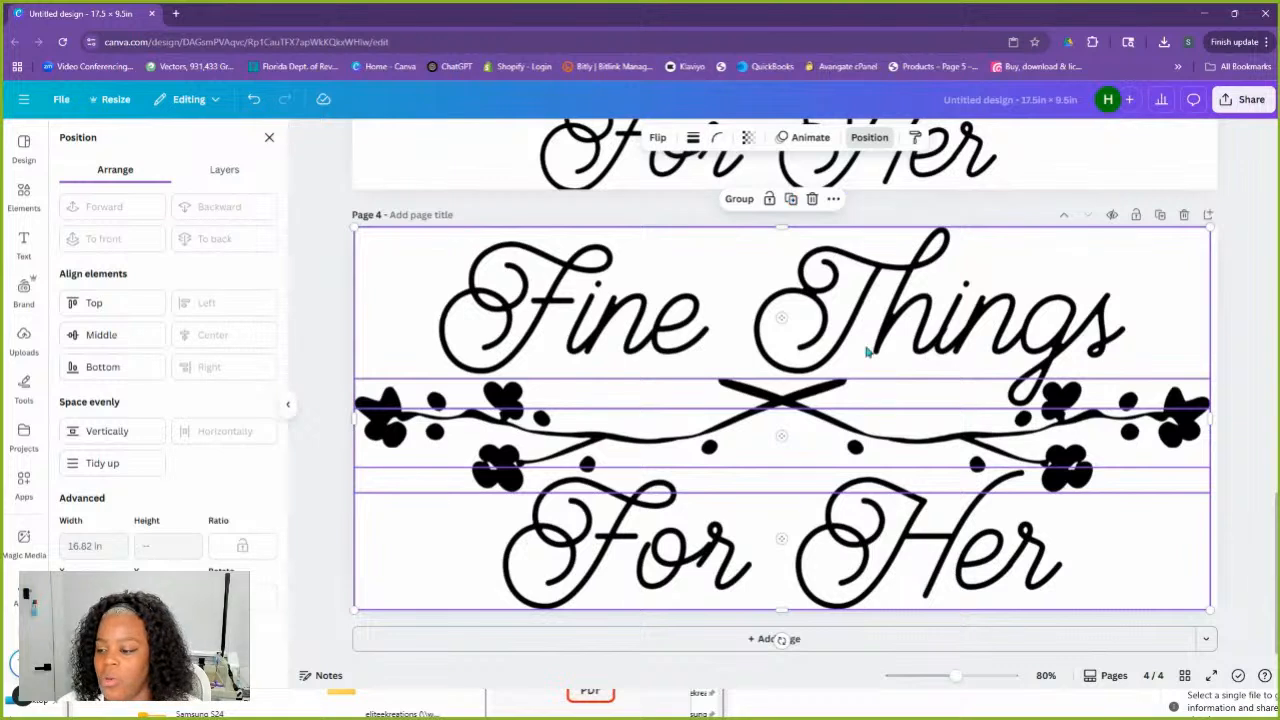
{"action": "left_click", "coordinate": [739, 199]}
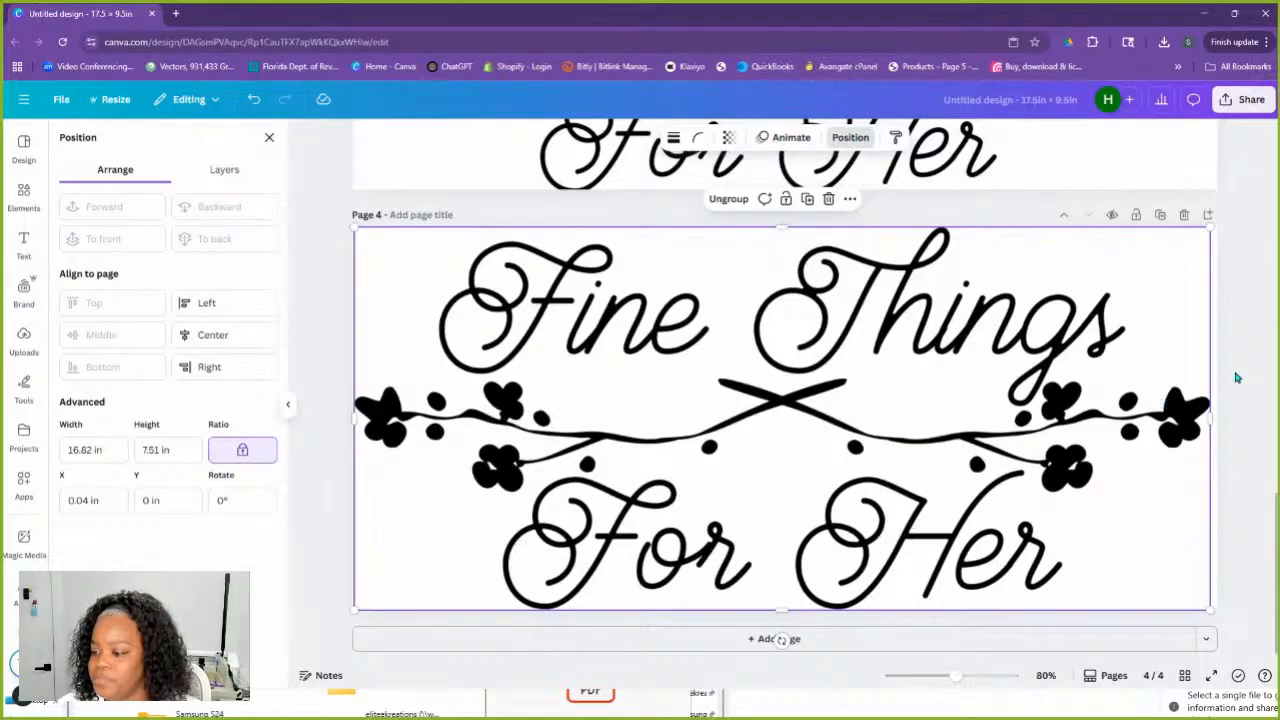
{"action": "left_click", "coordinate": [830, 425]}
{"action": "left_click_drag", "start_coordinate": [433, 282], "coordinate": [629, 471]}
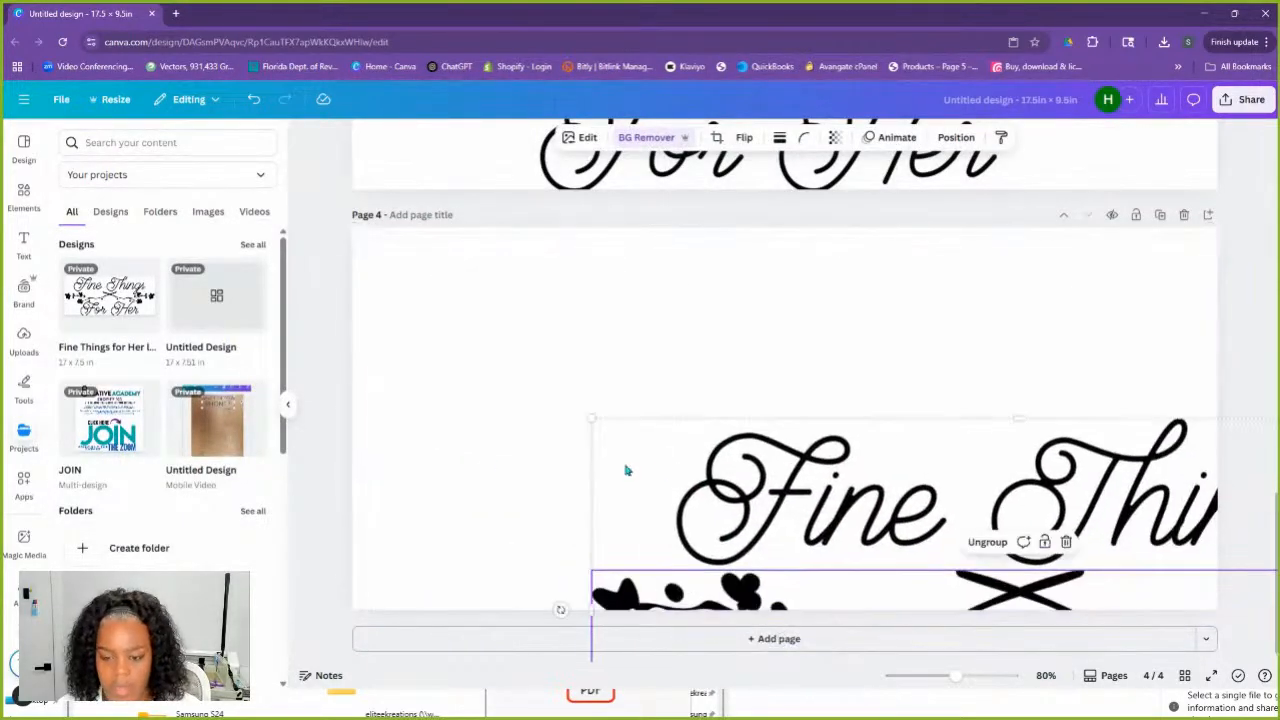
{"action": "left_click", "coordinate": [254, 99]}
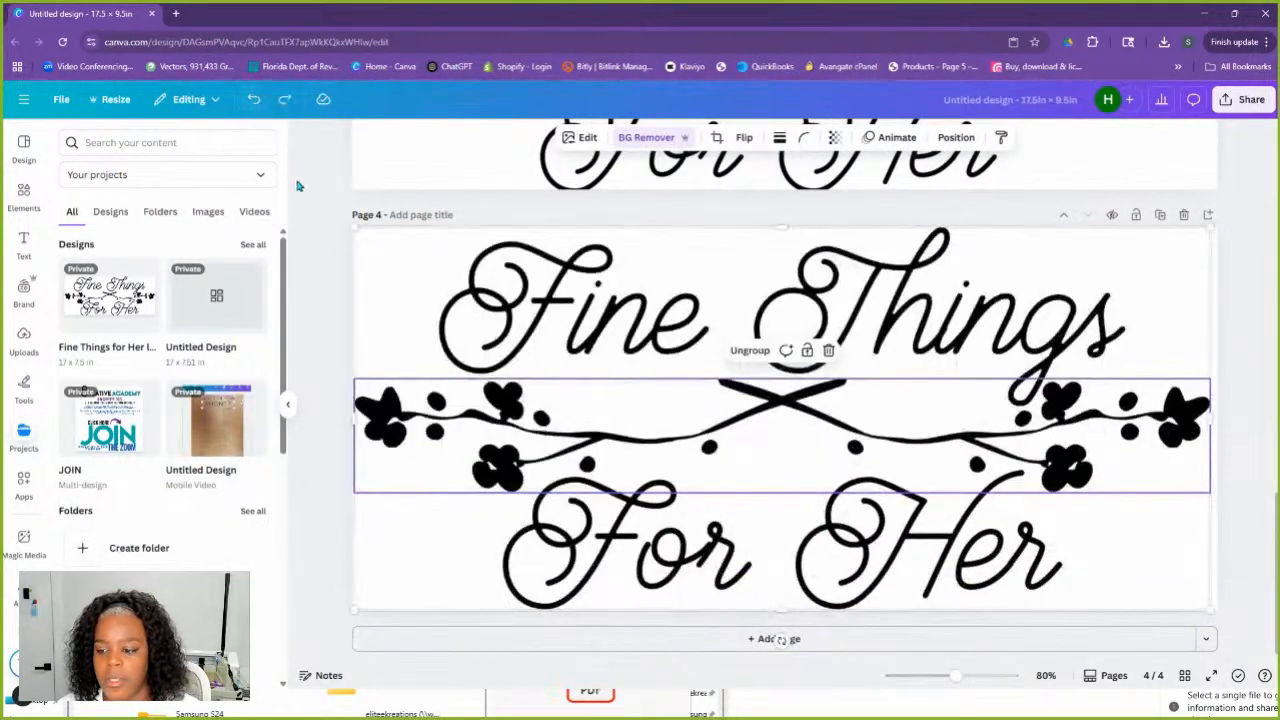
Check the grouped logo's width and height on page 4
{"action": "left_click", "coordinate": [956, 137]}
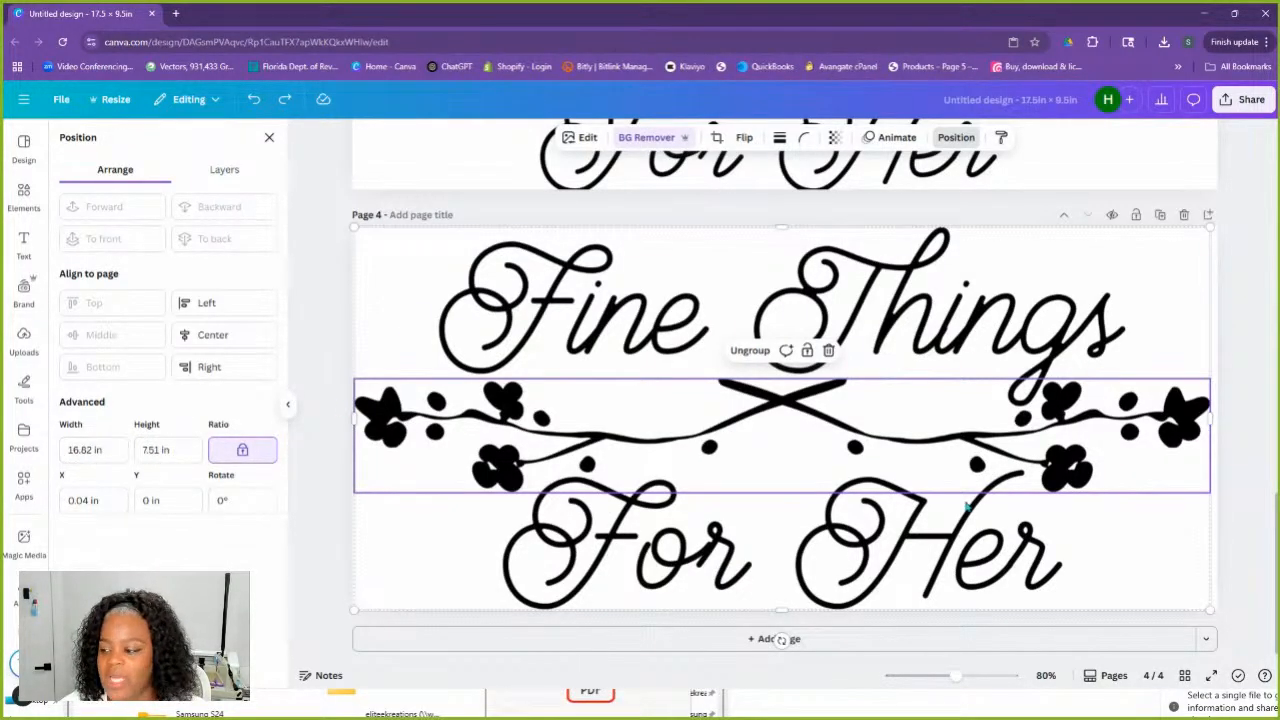
{"action": "left_click", "coordinate": [1246, 346]}
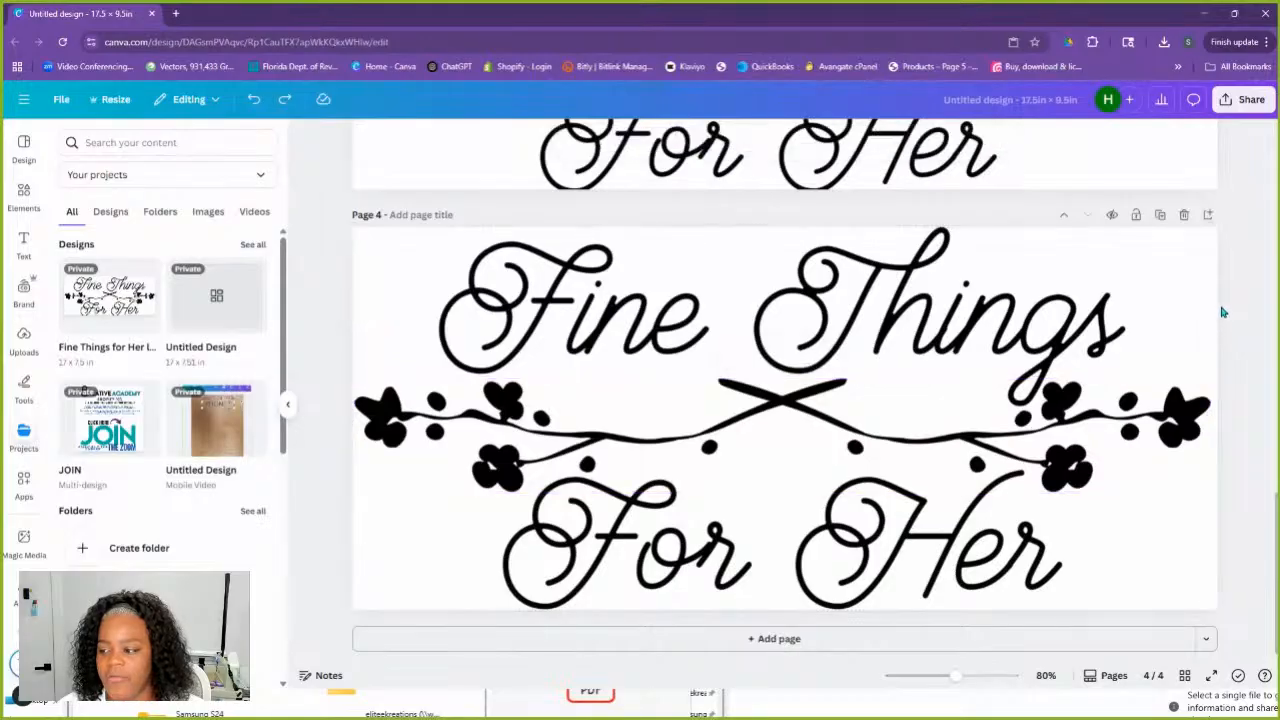
{"action": "left_click", "coordinate": [1214, 307]}
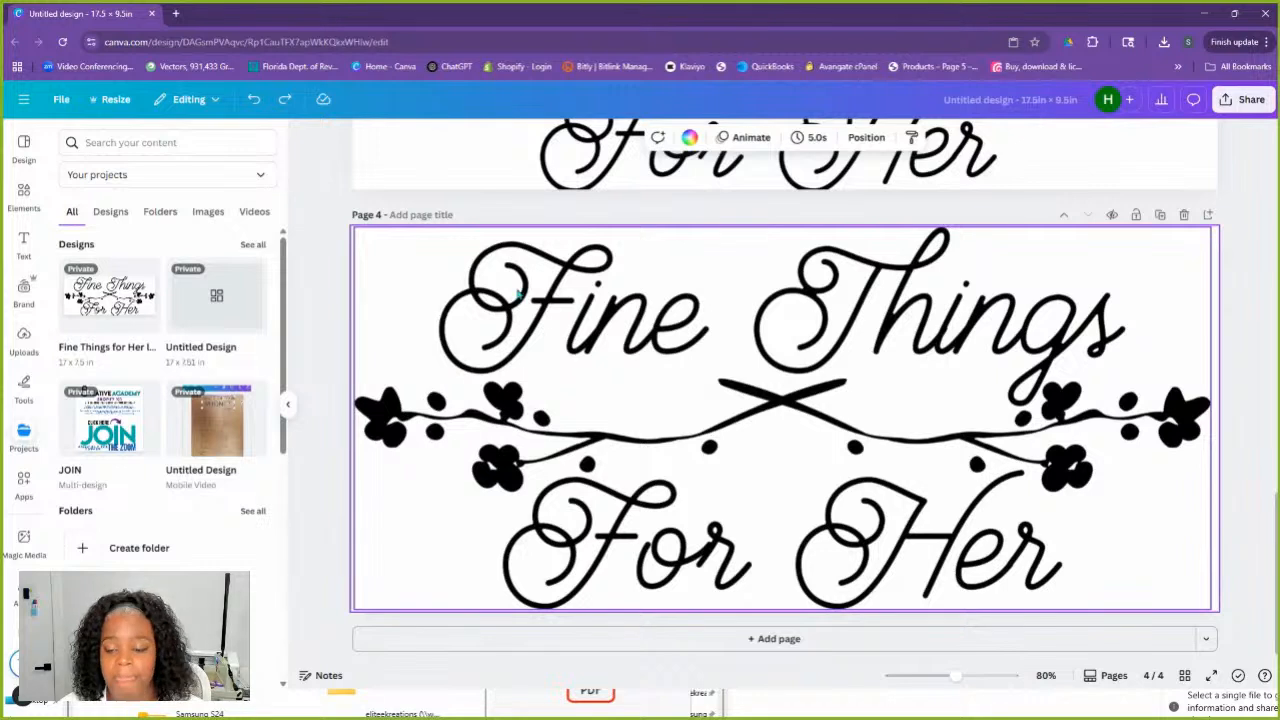
{"action": "left_click", "coordinate": [115, 100]}
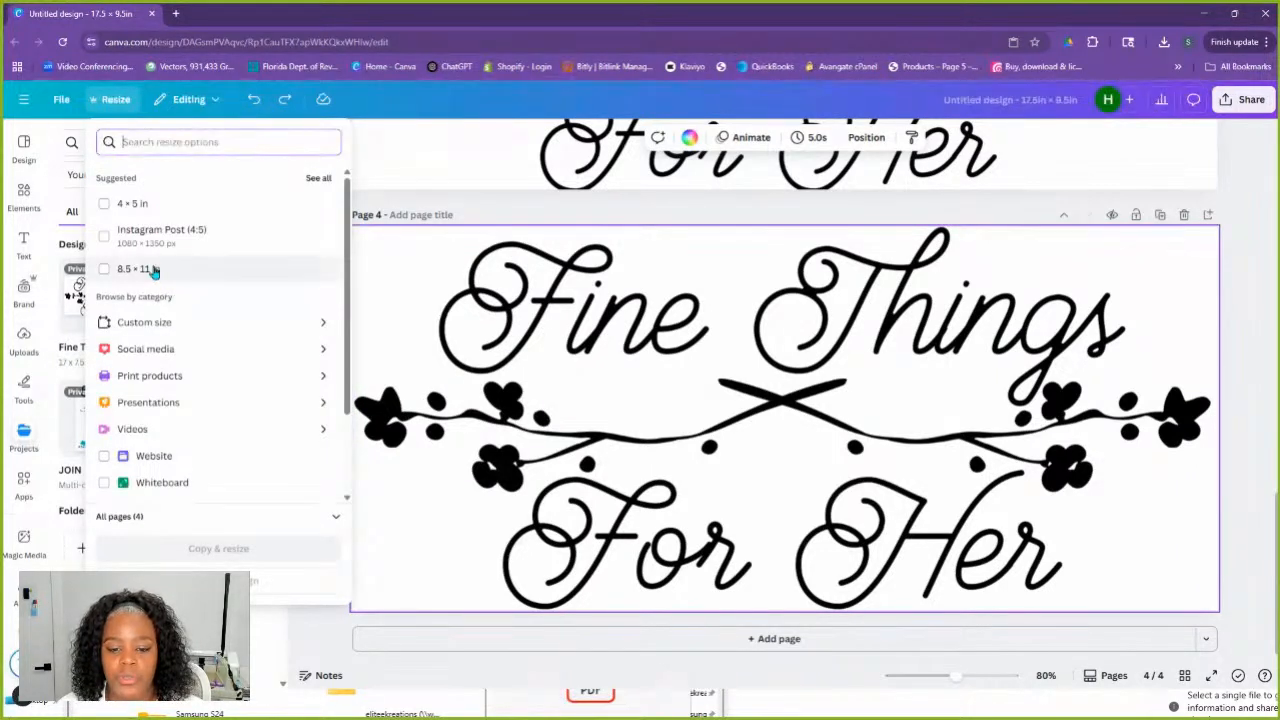
{"action": "scroll", "coordinate": [196, 375], "scroll_direction": "down", "scroll_amount": 2}
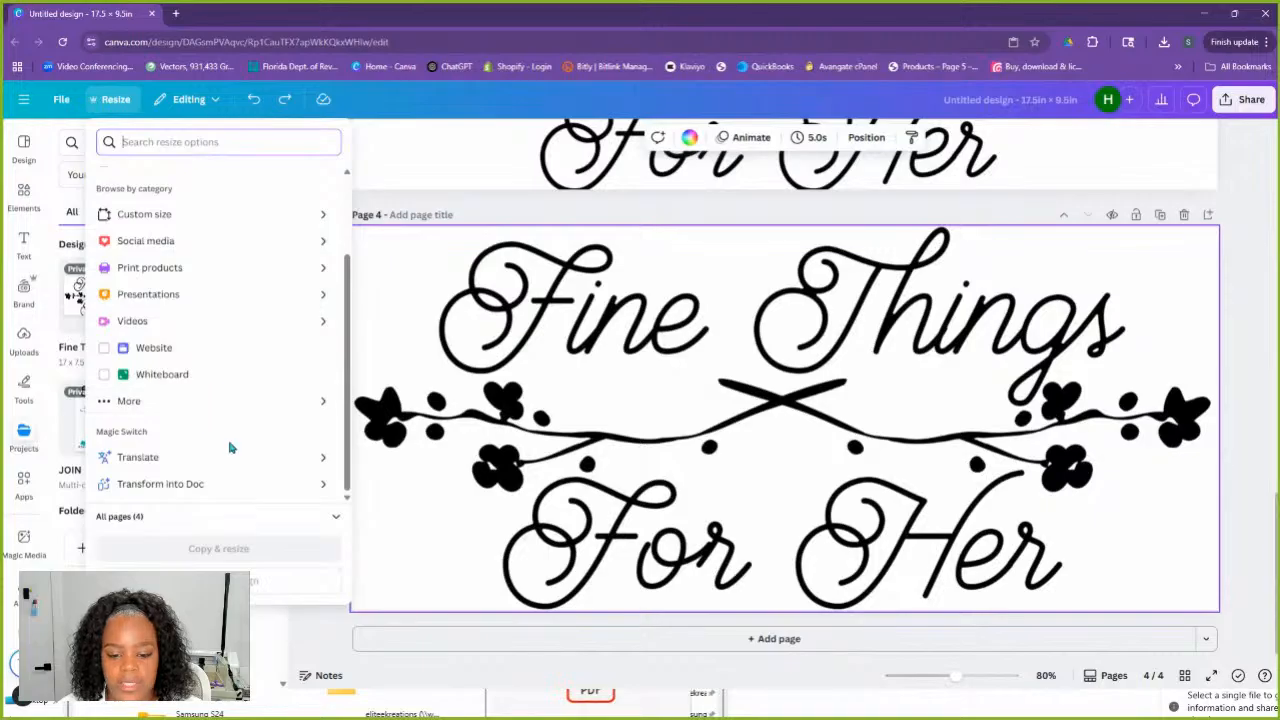
{"action": "left_click", "coordinate": [1268, 258]}
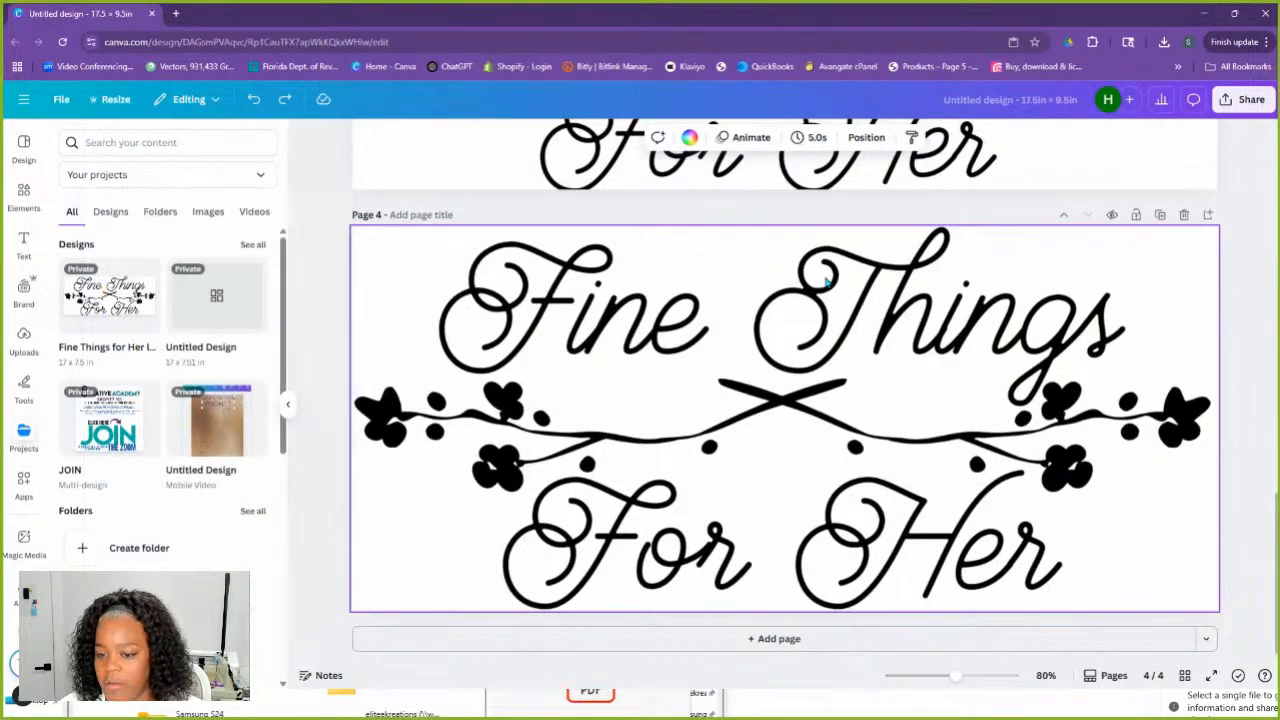
Enter a custom resize width of 16.82 in with the 7.51 in height and select that size for resizing
{"action": "left_click", "coordinate": [118, 99]}
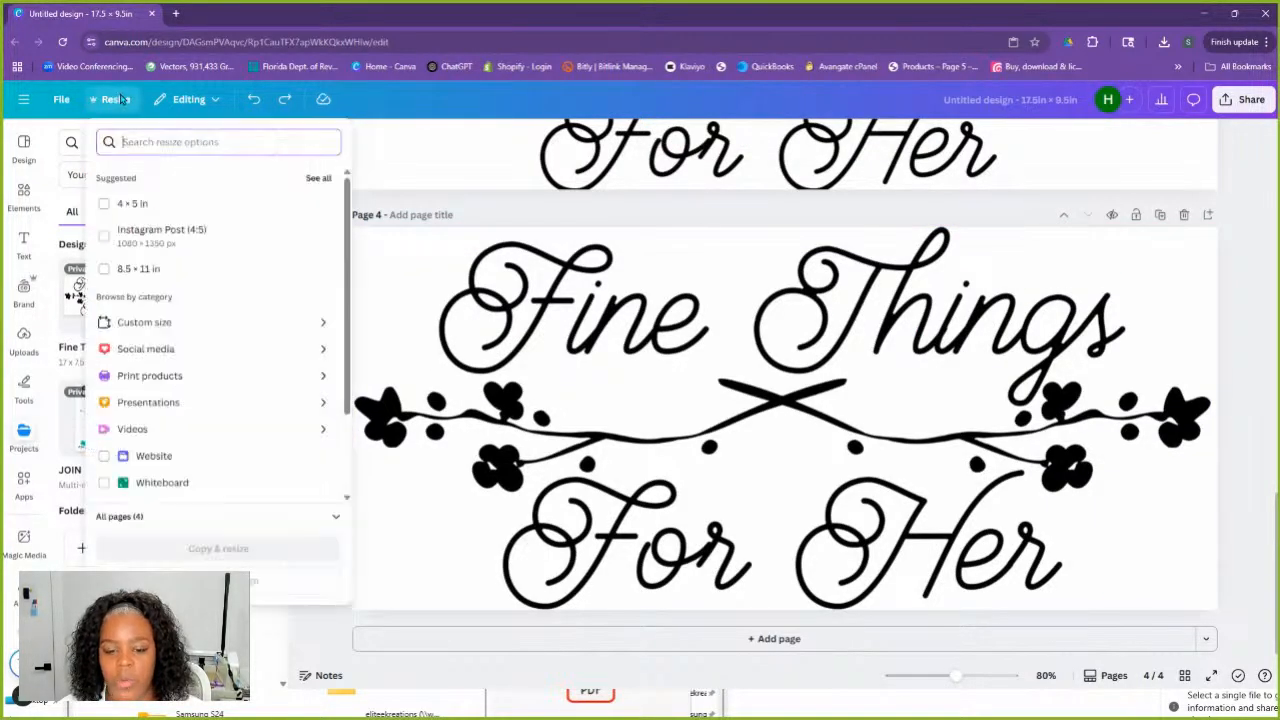
{"action": "left_click", "coordinate": [110, 326]}
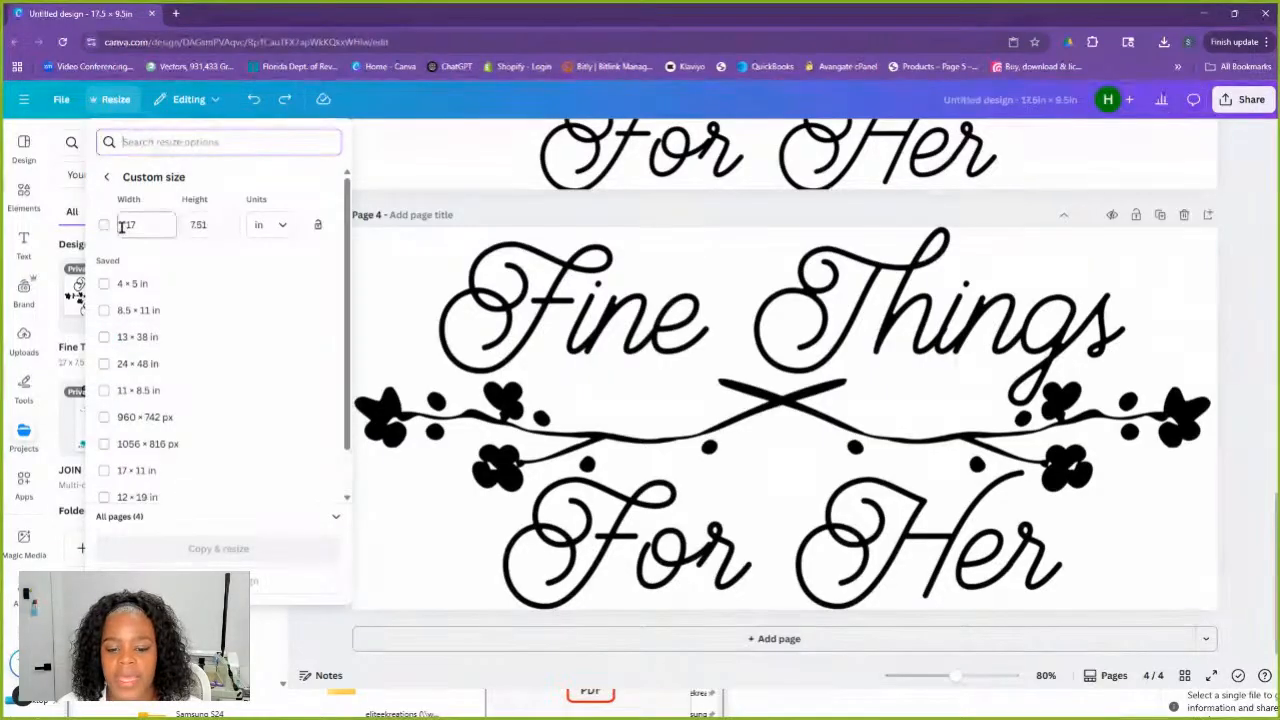
{"action": "left_click_drag", "start_coordinate": [139, 226], "coordinate": [114, 230]}
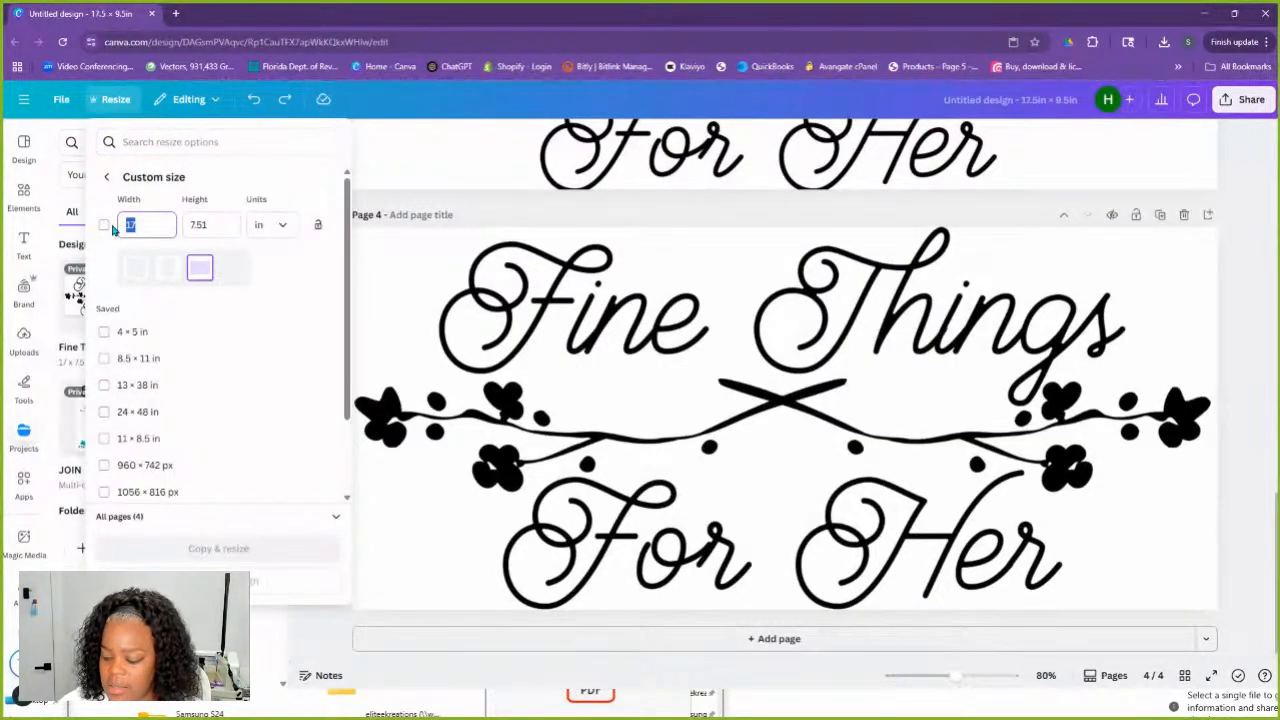
{"action": "type", "text": "16.82"}
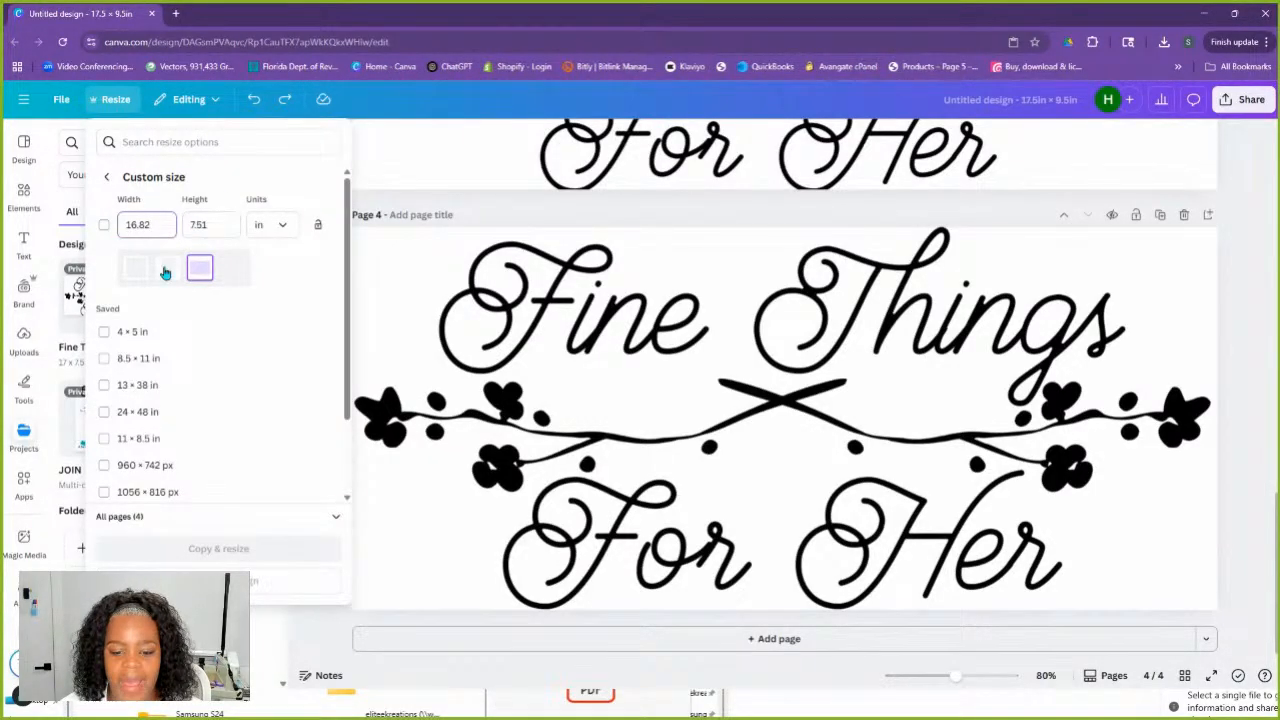
{"action": "left_click", "coordinate": [105, 228]}
{"action": "scroll", "coordinate": [98, 215], "scroll_direction": "down", "scroll_amount": 1}
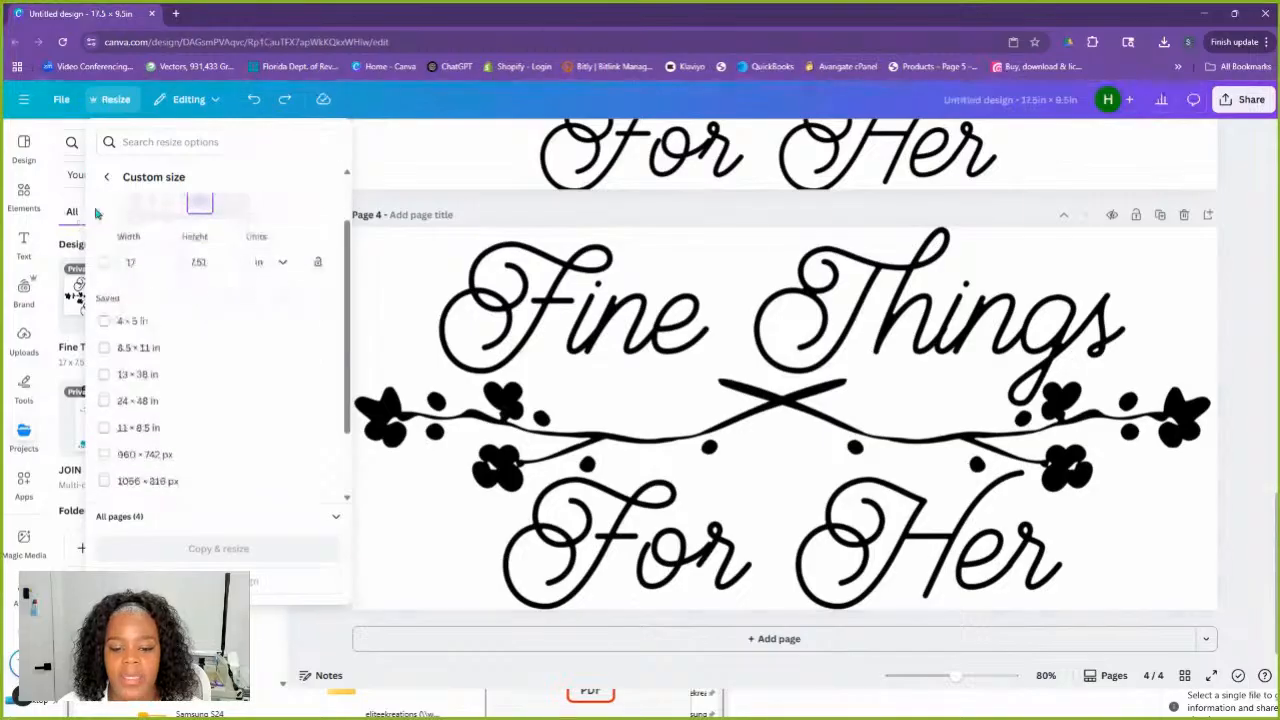
{"action": "scroll", "coordinate": [152, 280], "scroll_direction": "up", "scroll_amount": 1}
{"action": "left_click", "coordinate": [105, 228]}
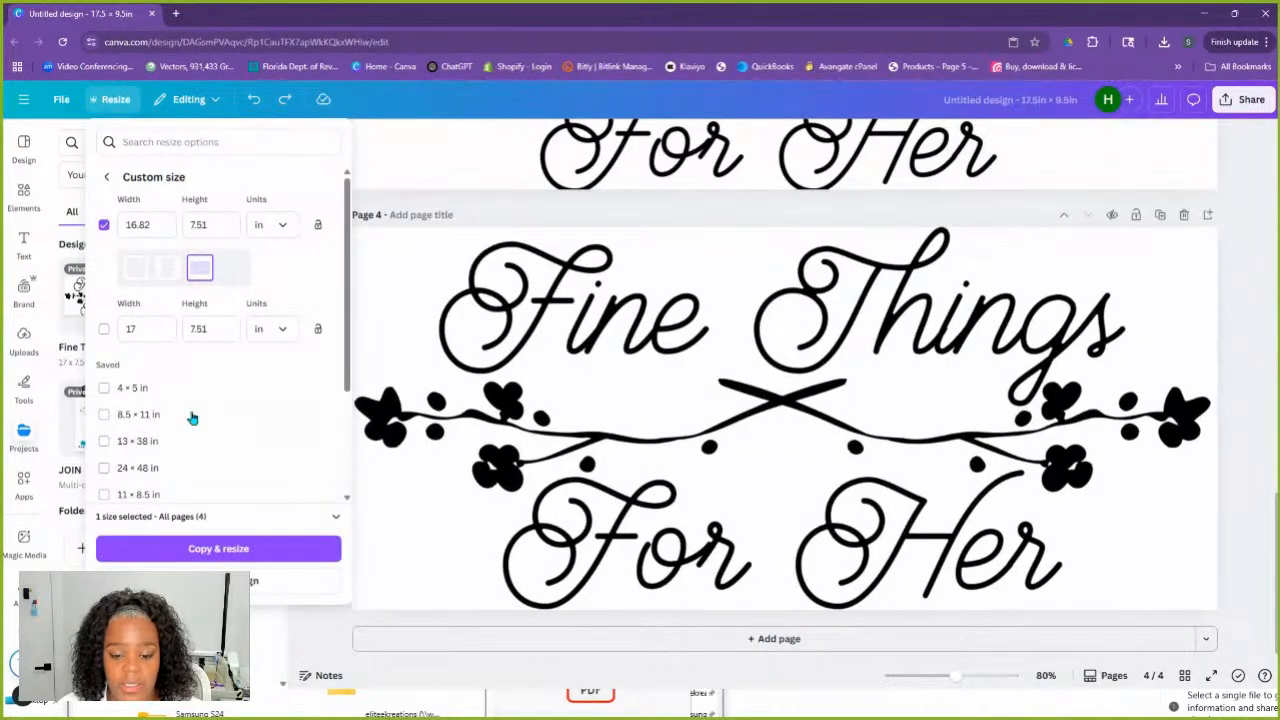
Limit the resize to the current page, page 4, and apply it to this design instead of a copy
{"action": "scroll", "coordinate": [193, 423], "scroll_direction": "down", "scroll_amount": 3}
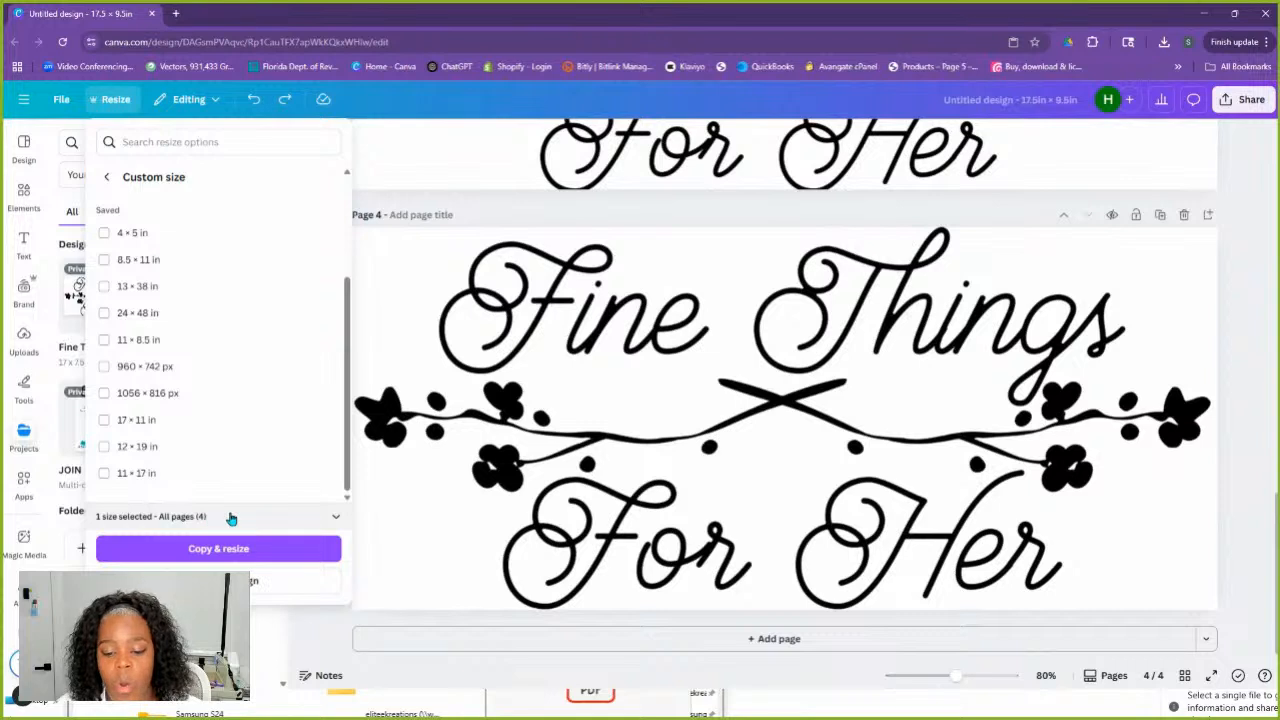
{"action": "left_click", "coordinate": [322, 522]}
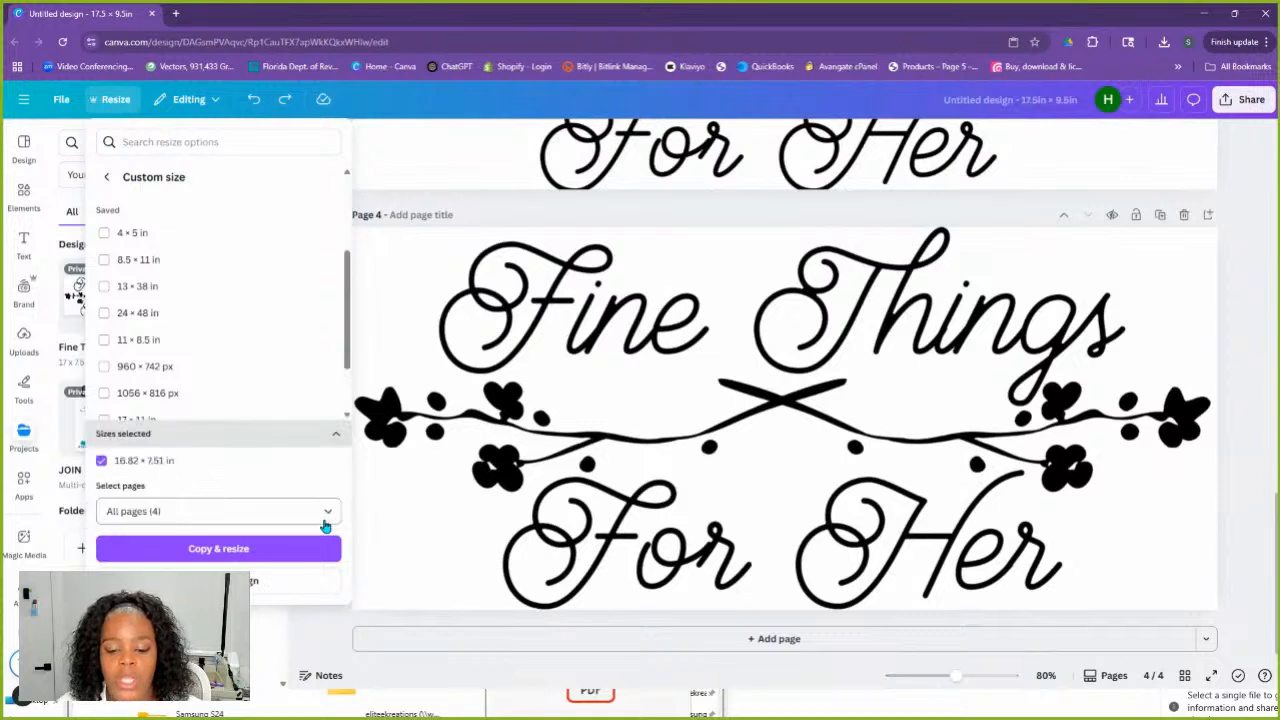
{"action": "left_click", "coordinate": [177, 511]}
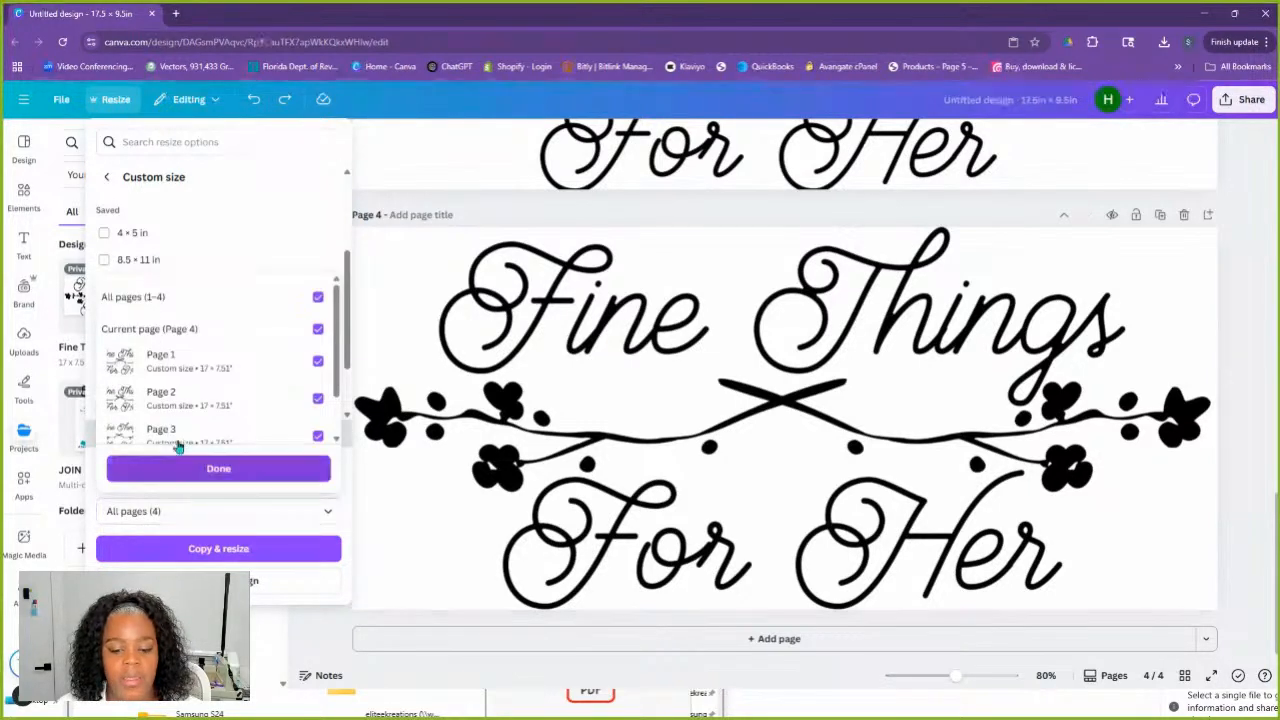
{"action": "left_click", "coordinate": [186, 330]}
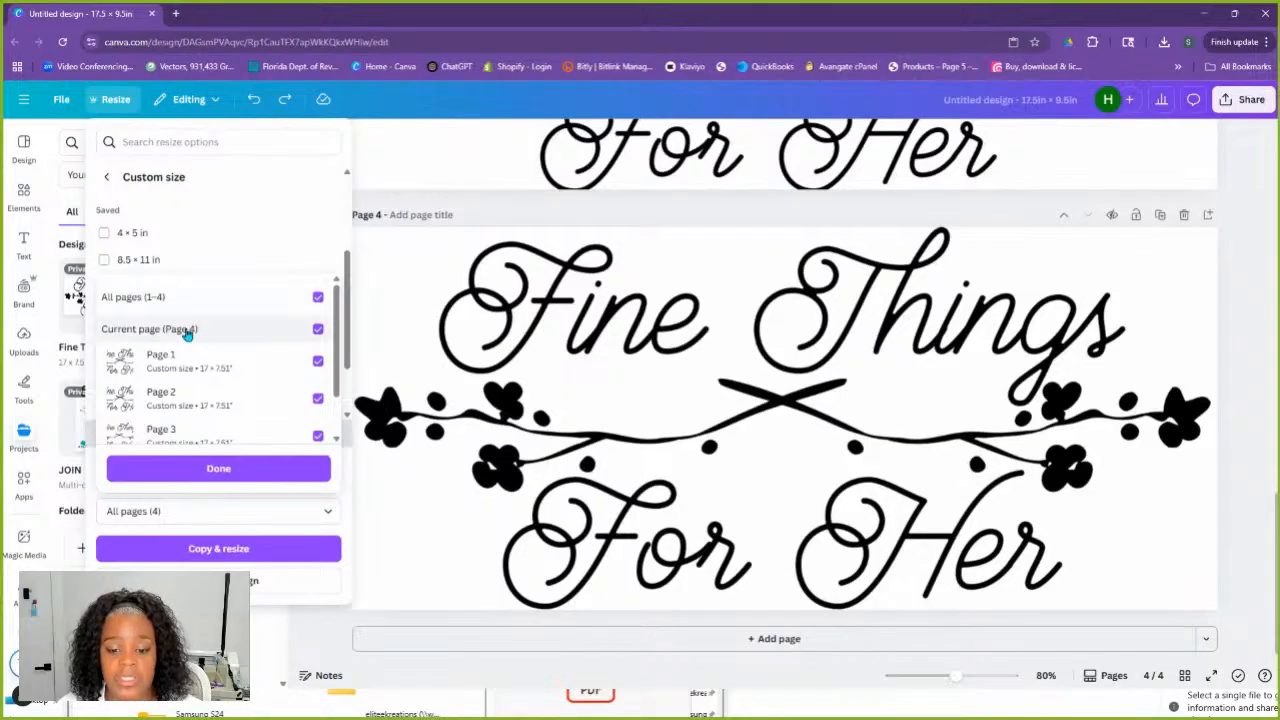
{"action": "left_click", "coordinate": [317, 329]}
{"action": "left_click", "coordinate": [318, 300]}
{"action": "left_click", "coordinate": [317, 329]}
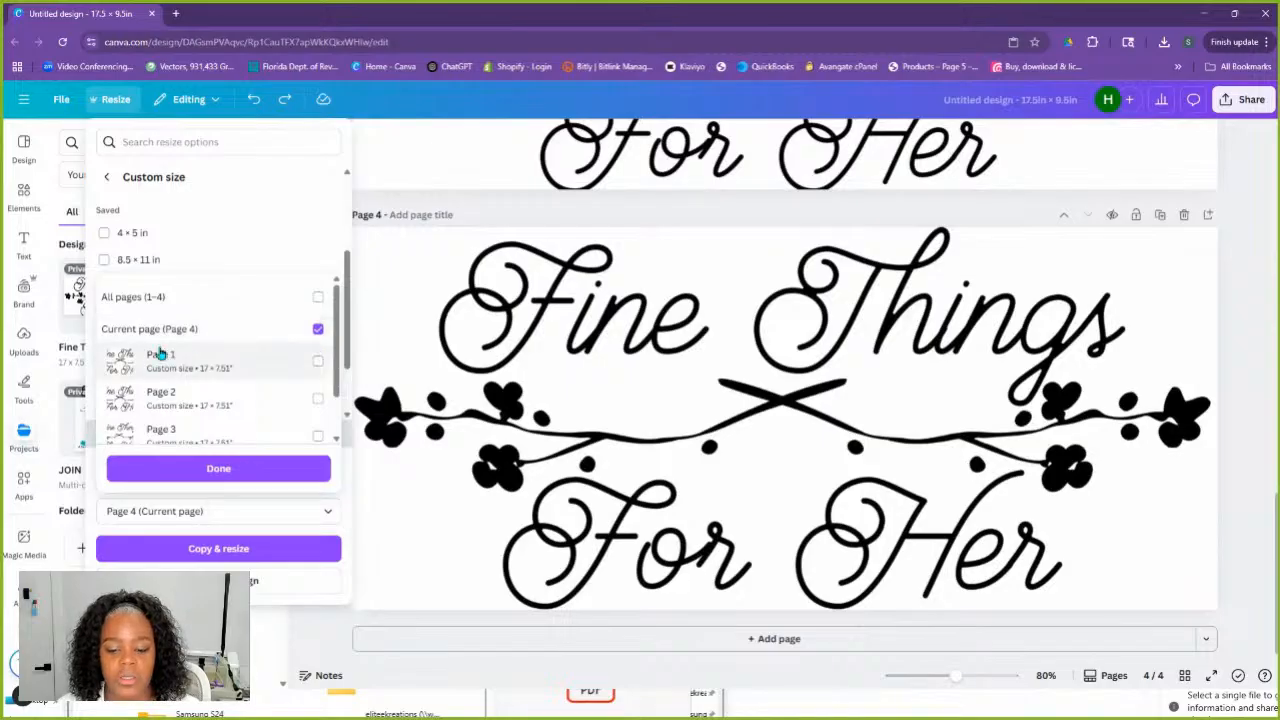
{"action": "left_click", "coordinate": [241, 469]}
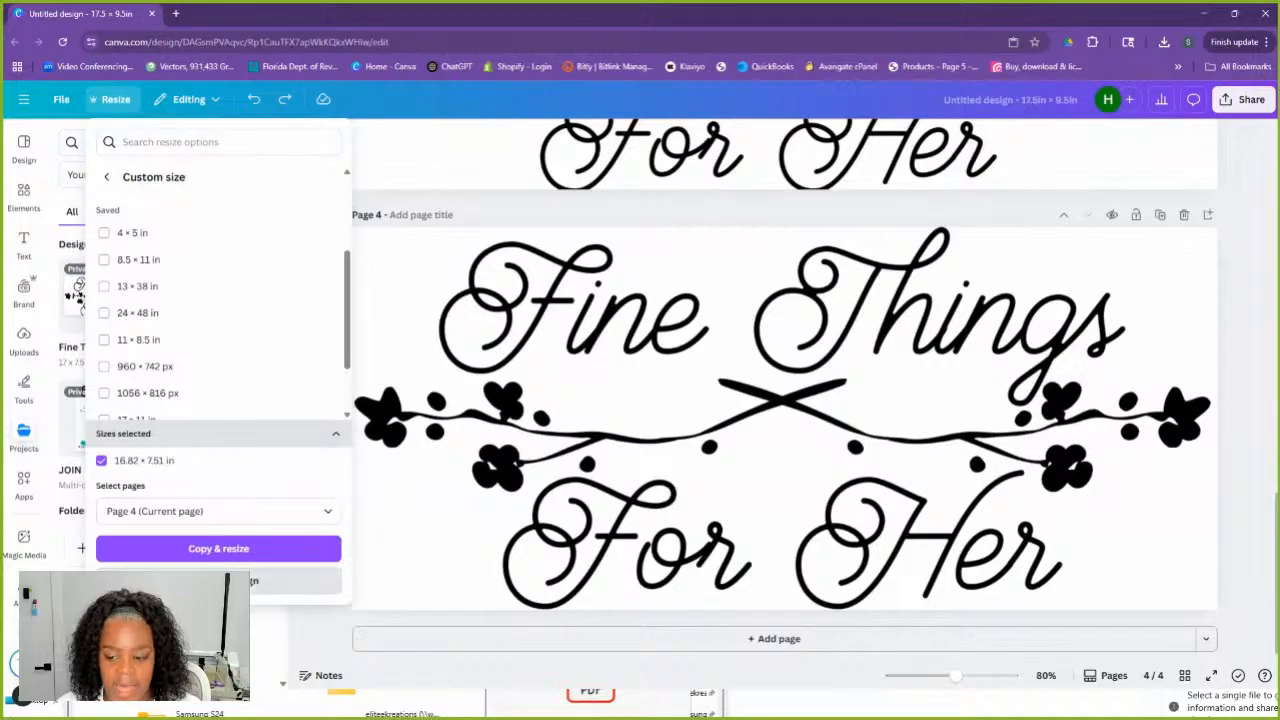
{"action": "left_click", "coordinate": [290, 581]}
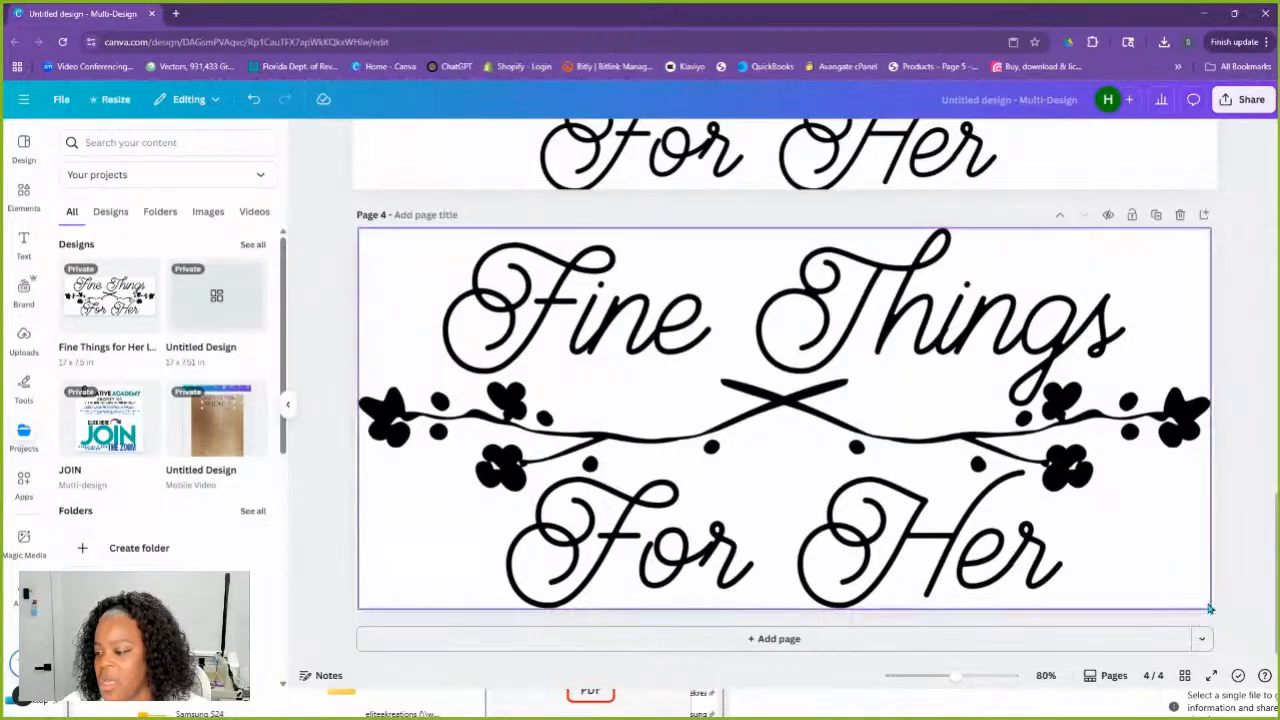
Scale down the Fine Things For Her group on page 4, reposition it near the page centre, and set its width to 14 in
{"action": "left_click", "coordinate": [1161, 513]}
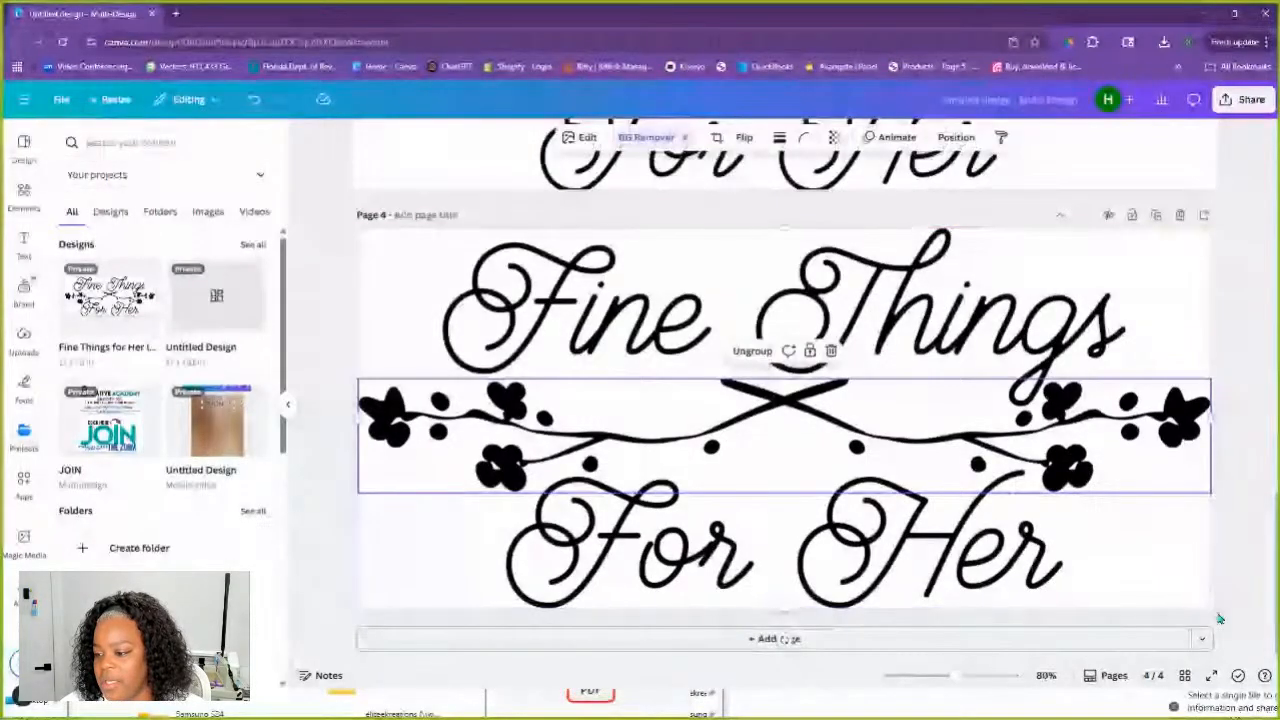
{"action": "left_click_drag", "start_coordinate": [1210, 608], "coordinate": [1036, 530]}
{"action": "left_click_drag", "start_coordinate": [983, 414], "coordinate": [1070, 440]}
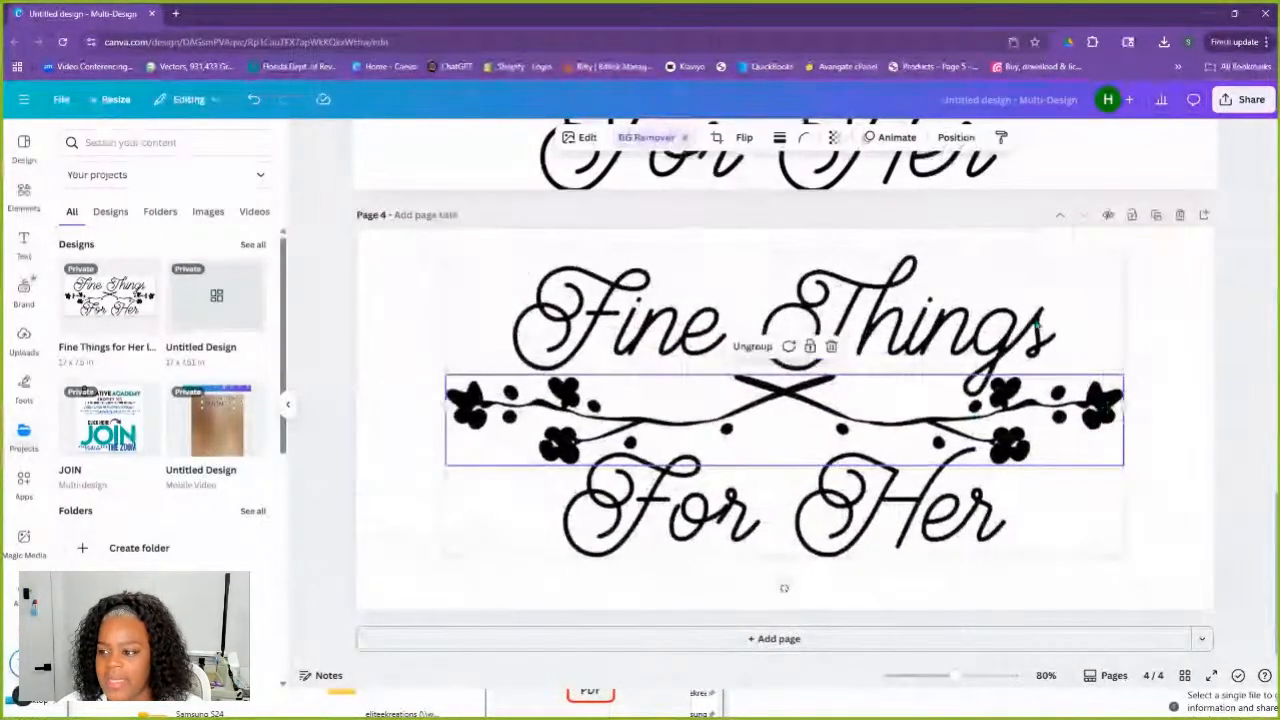
{"action": "left_click", "coordinate": [962, 140]}
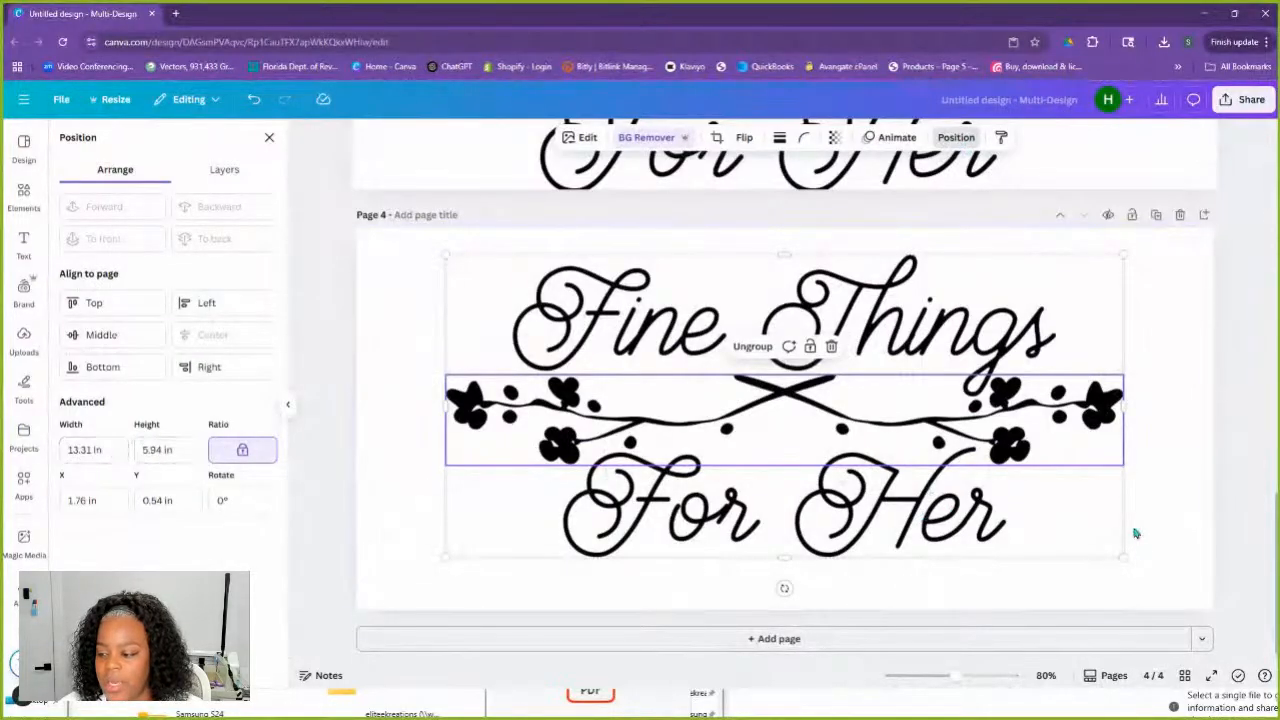
{"action": "left_click", "coordinate": [90, 449]}
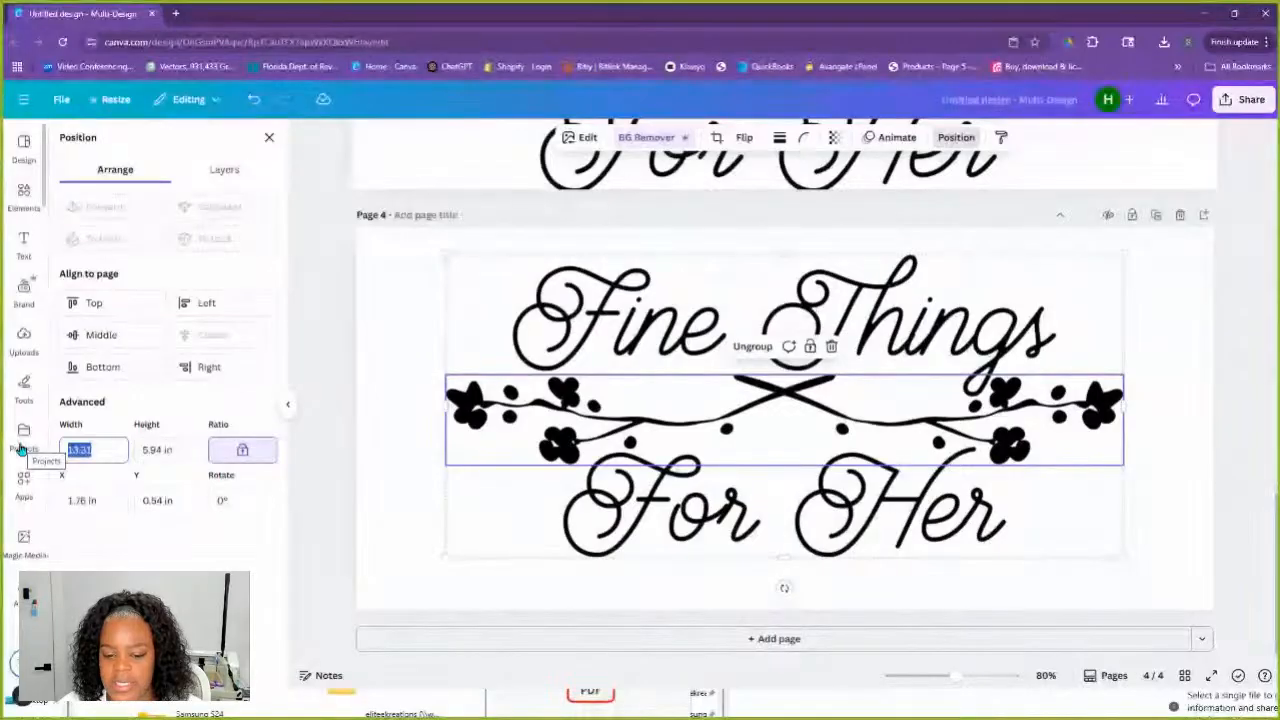
{"action": "type", "text": "14"}
{"action": "key", "text": "Return"}
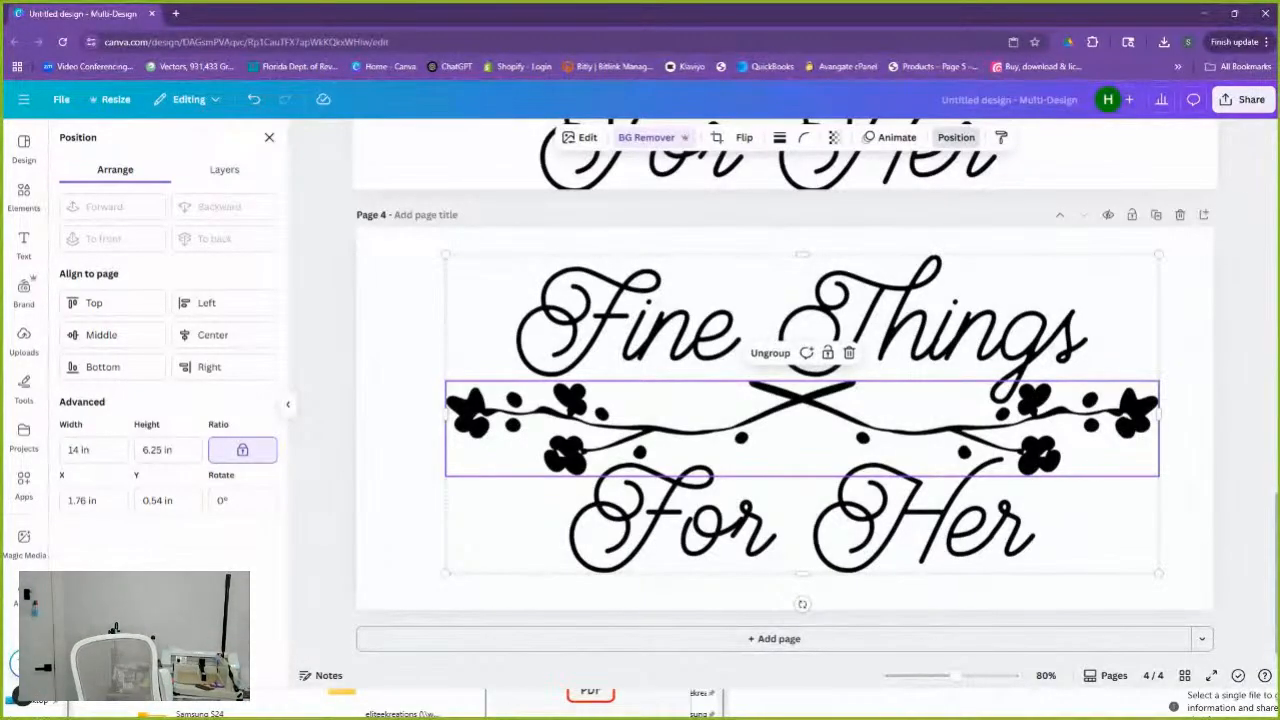
{"action": "right_click", "coordinate": [1276, 91]}
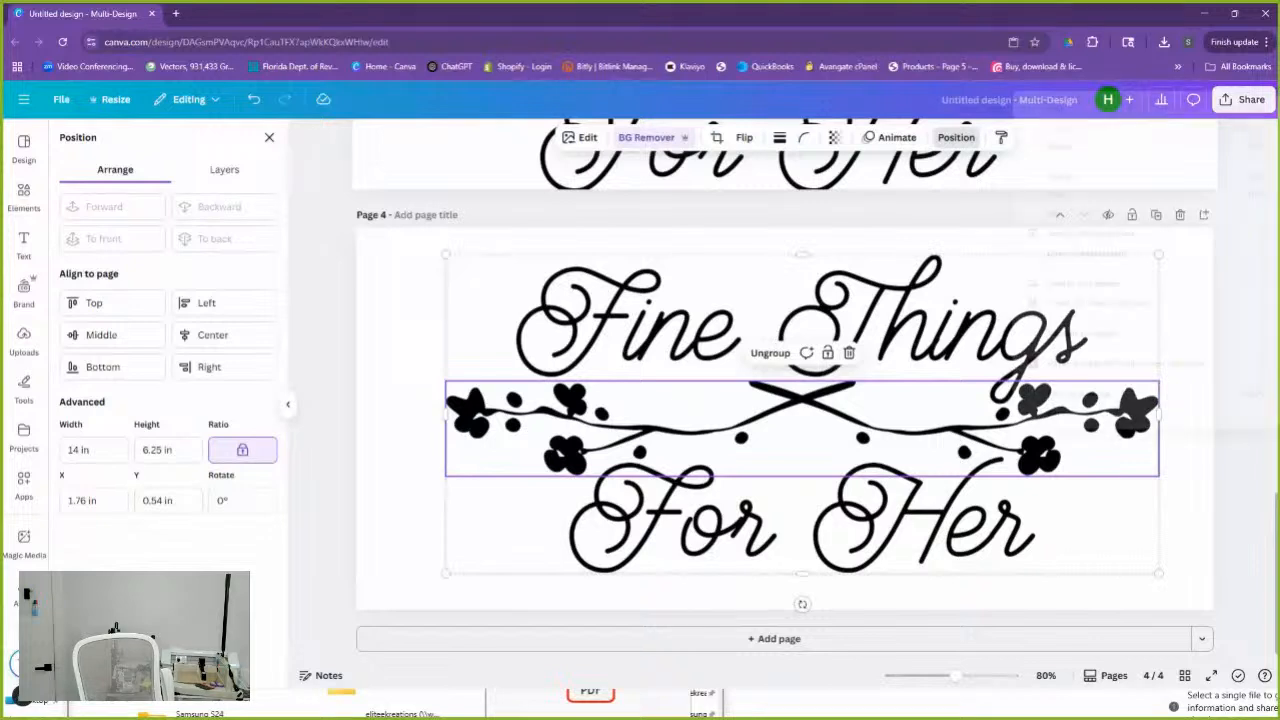
{"action": "key", "text": "Escape"}
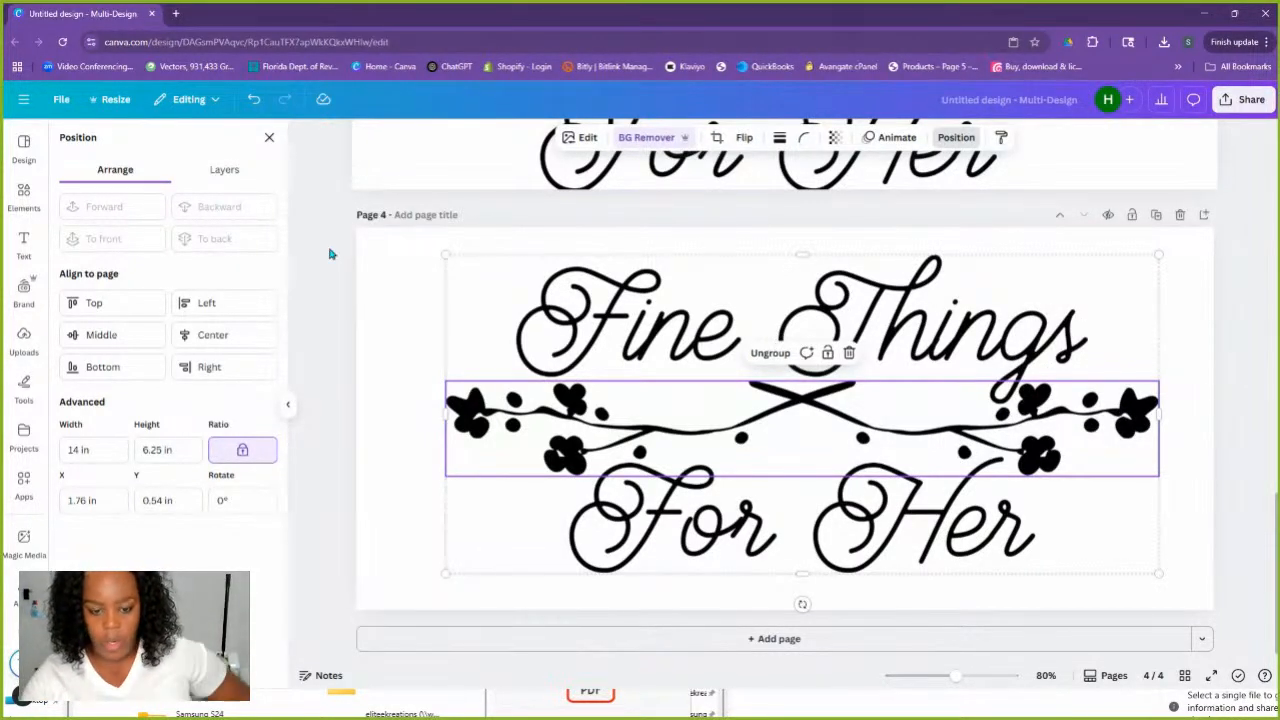
{"action": "left_click", "coordinate": [365, 333]}
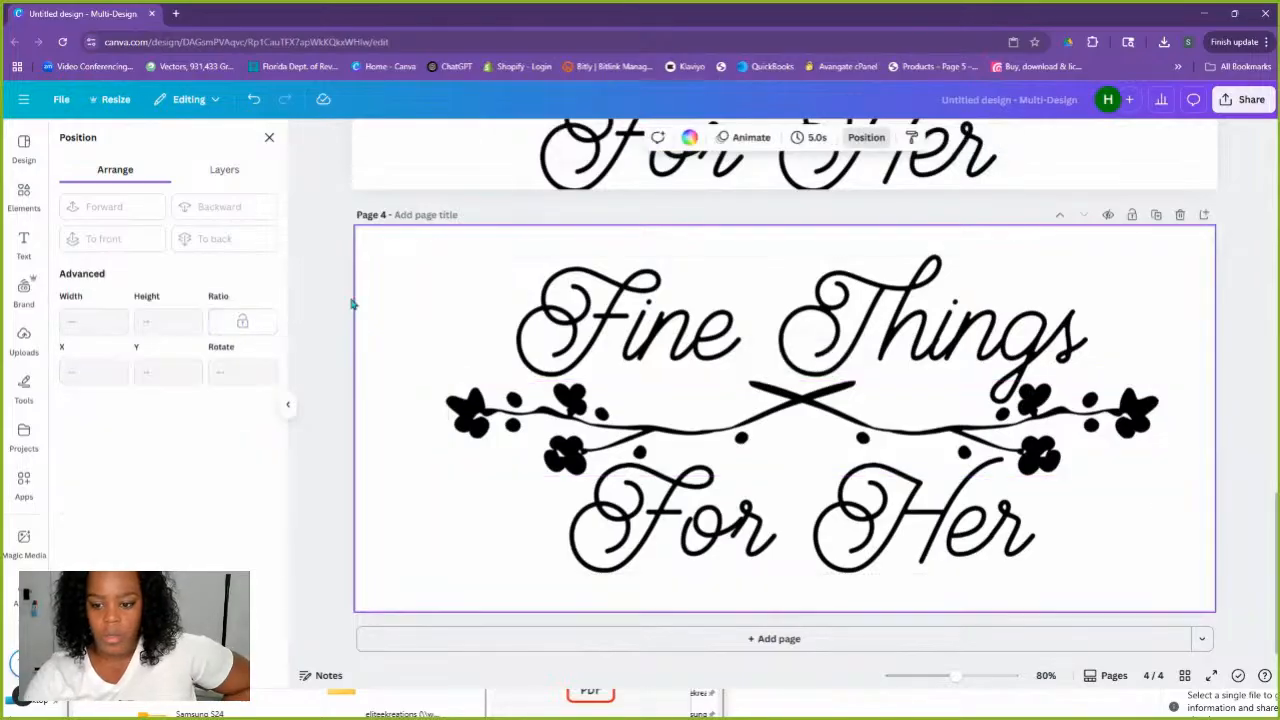
{"action": "left_click", "coordinate": [333, 255]}
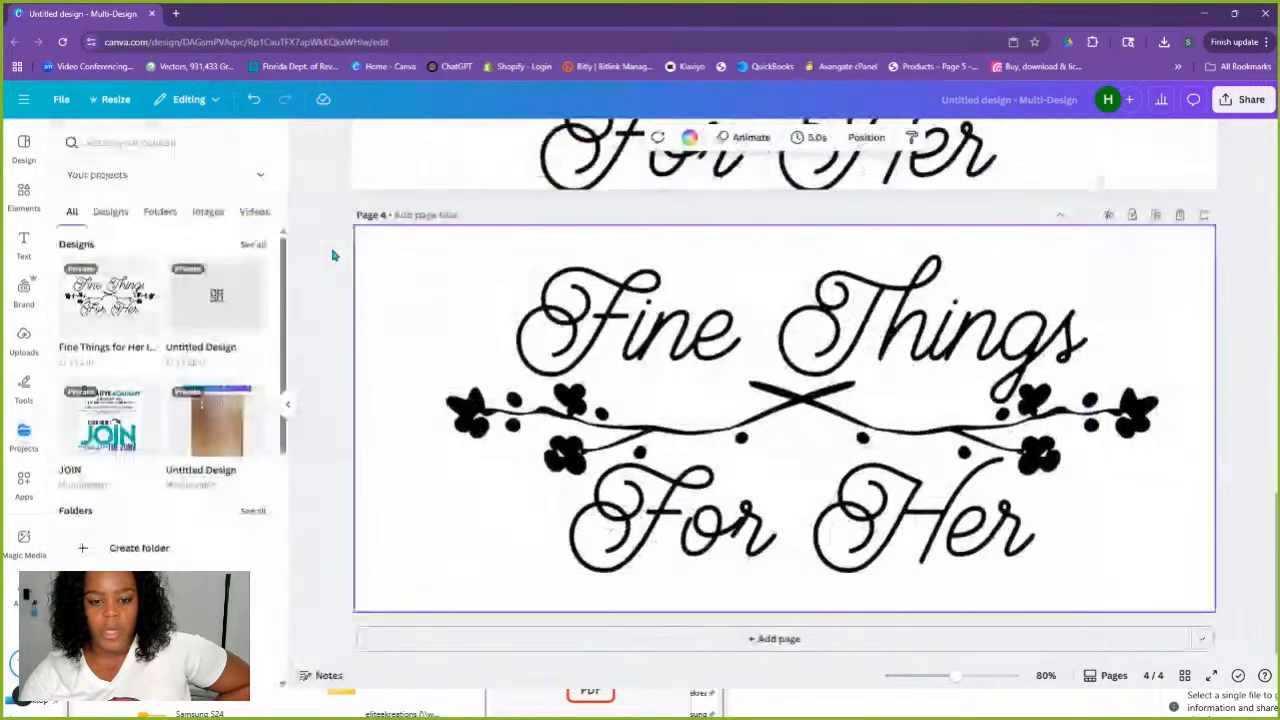
{"action": "left_click", "coordinate": [115, 99]}
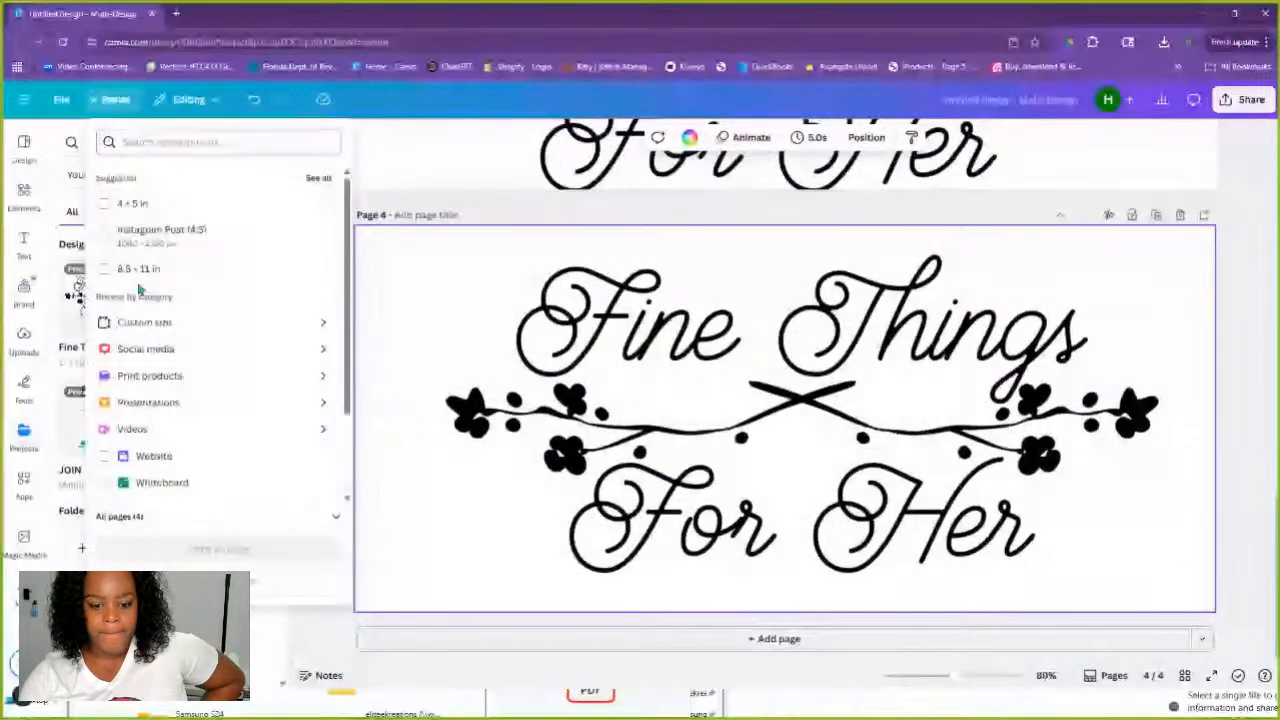
{"action": "left_click", "coordinate": [175, 323]}
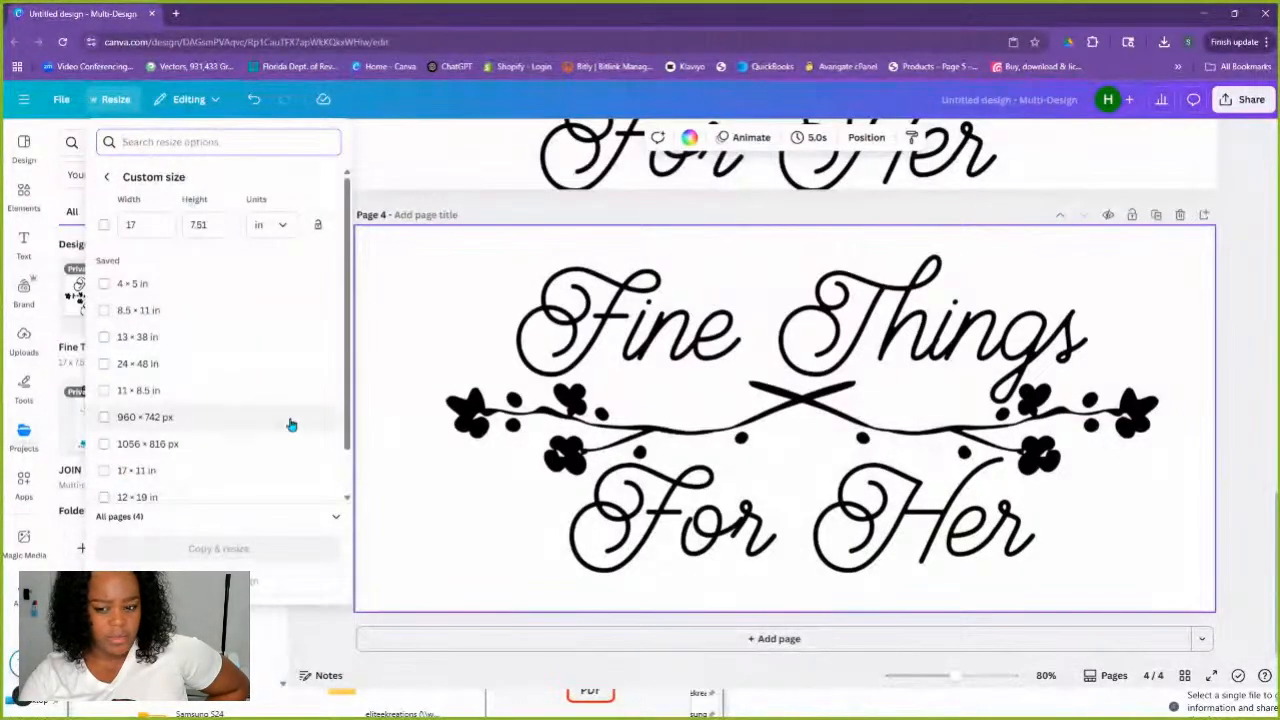
{"action": "left_click", "coordinate": [407, 167]}
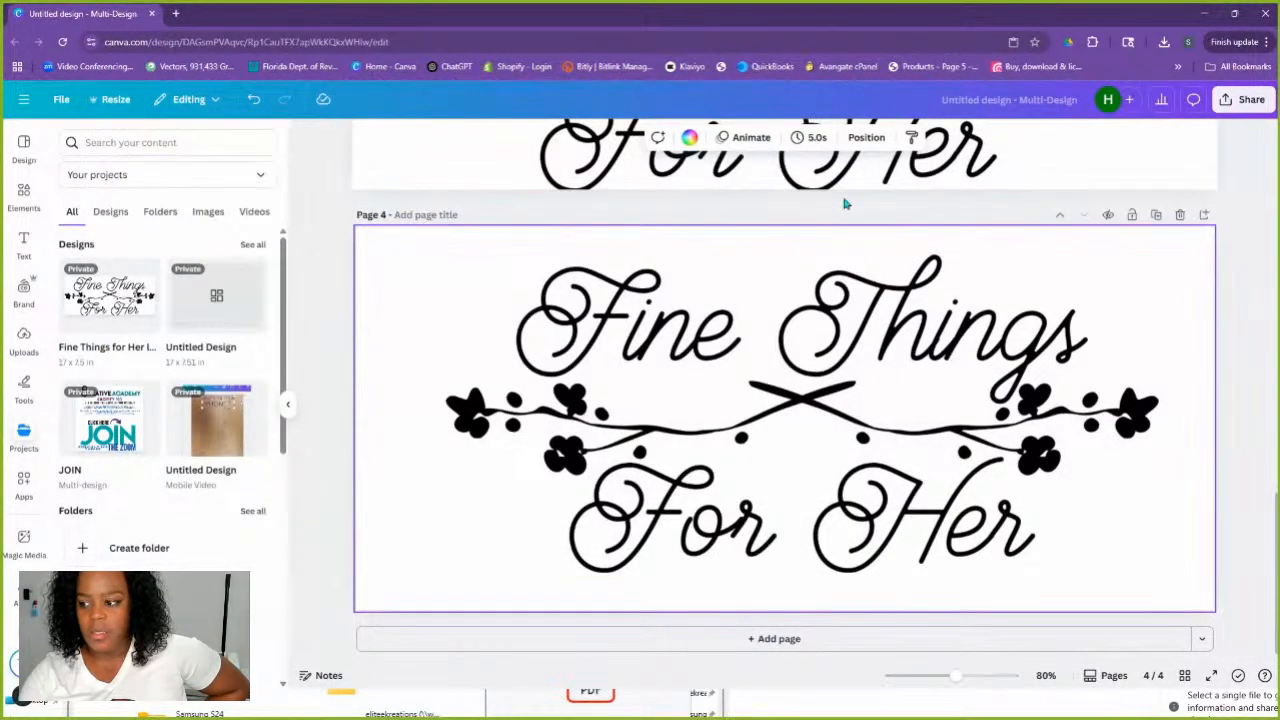
Check the width and height of the Fine Things For Her group on page 4
{"action": "left_click", "coordinate": [868, 140]}
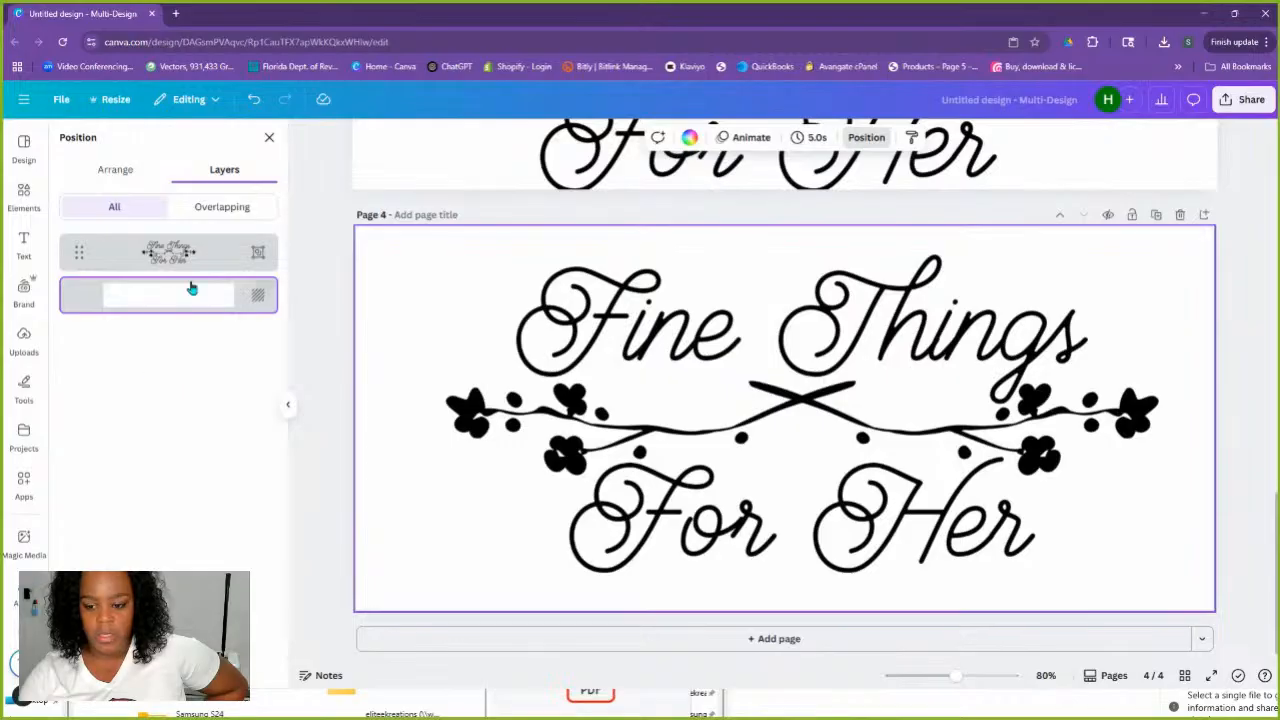
{"action": "left_click", "coordinate": [723, 457]}
{"action": "left_click", "coordinate": [596, 437]}
{"action": "left_click", "coordinate": [128, 170]}
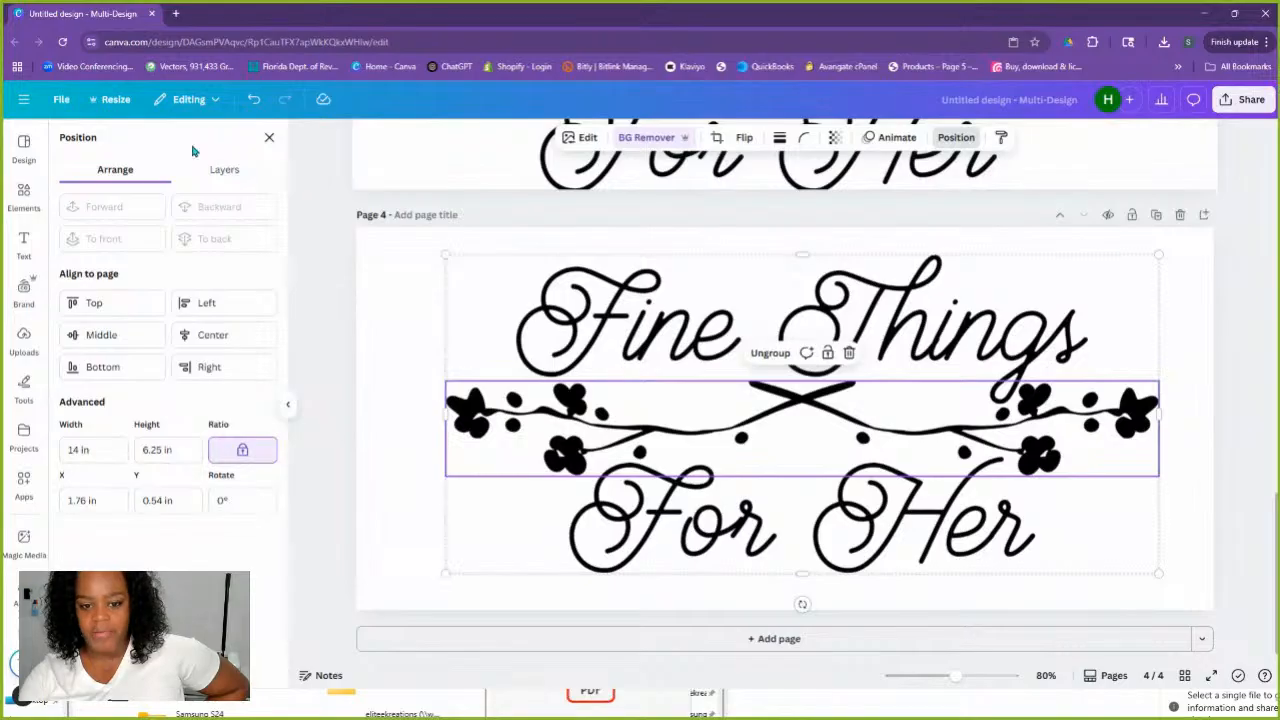
{"action": "left_click", "coordinate": [320, 215]}
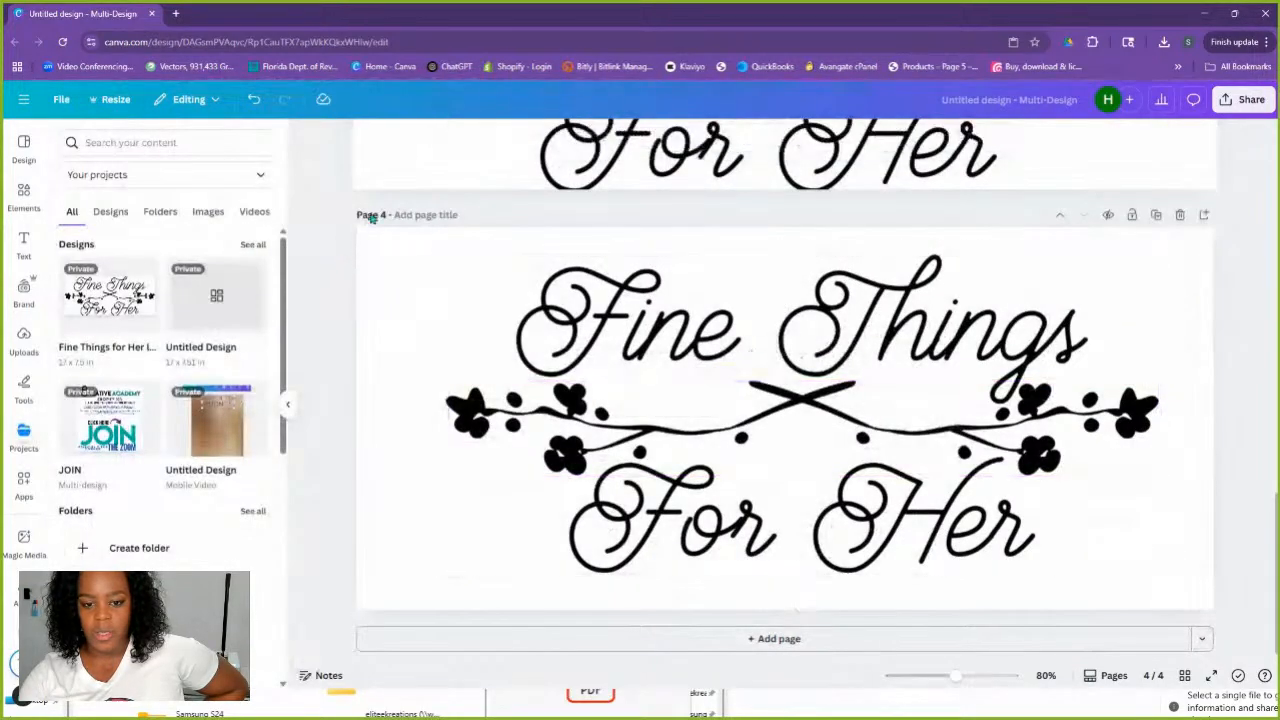
Enter a custom resize size of 14 × 6.25 in for the design
{"action": "left_click", "coordinate": [112, 99]}
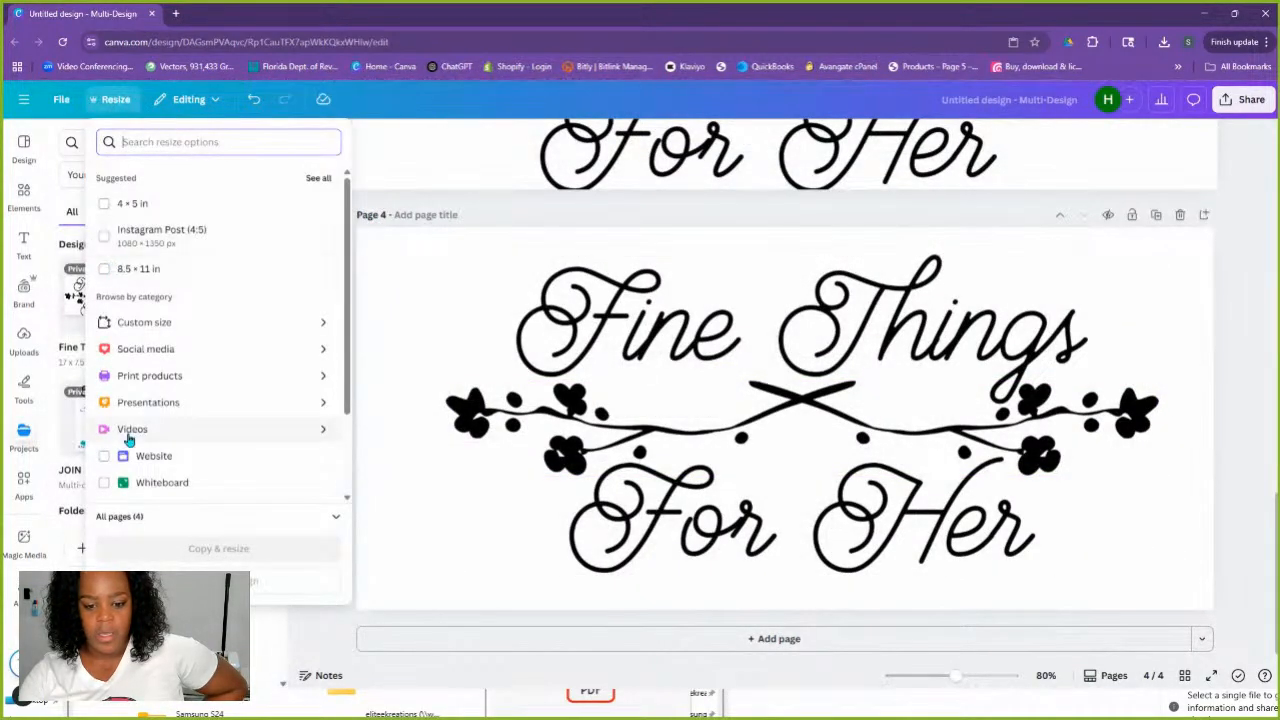
{"action": "left_click", "coordinate": [140, 322]}
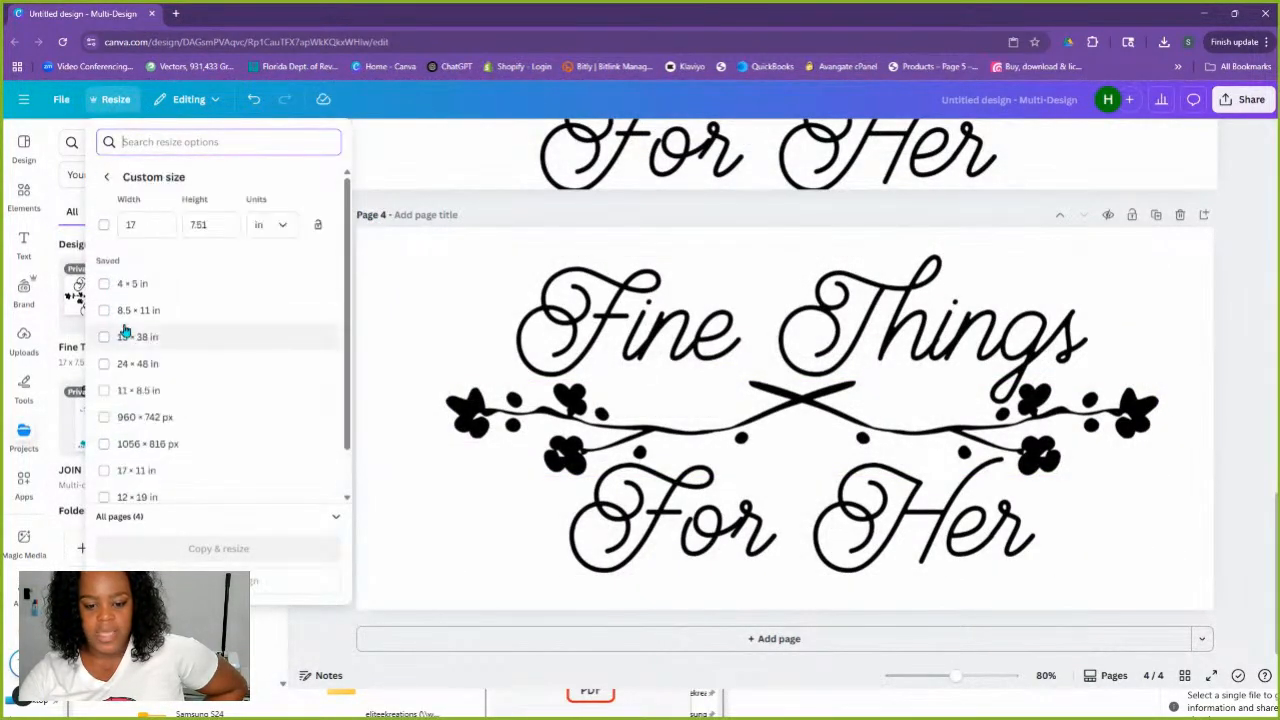
{"action": "left_click", "coordinate": [141, 226]}
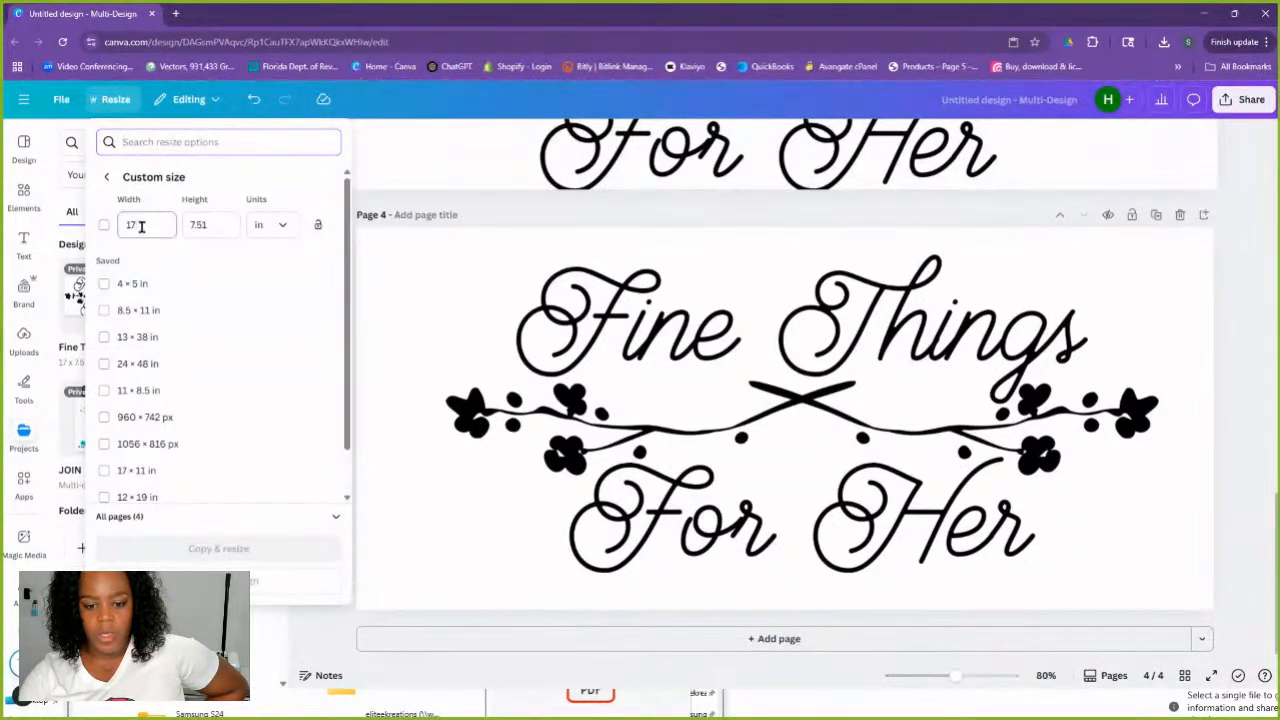
{"action": "left_click_drag", "start_coordinate": [141, 226], "coordinate": [117, 231]}
{"action": "type", "text": "14"}
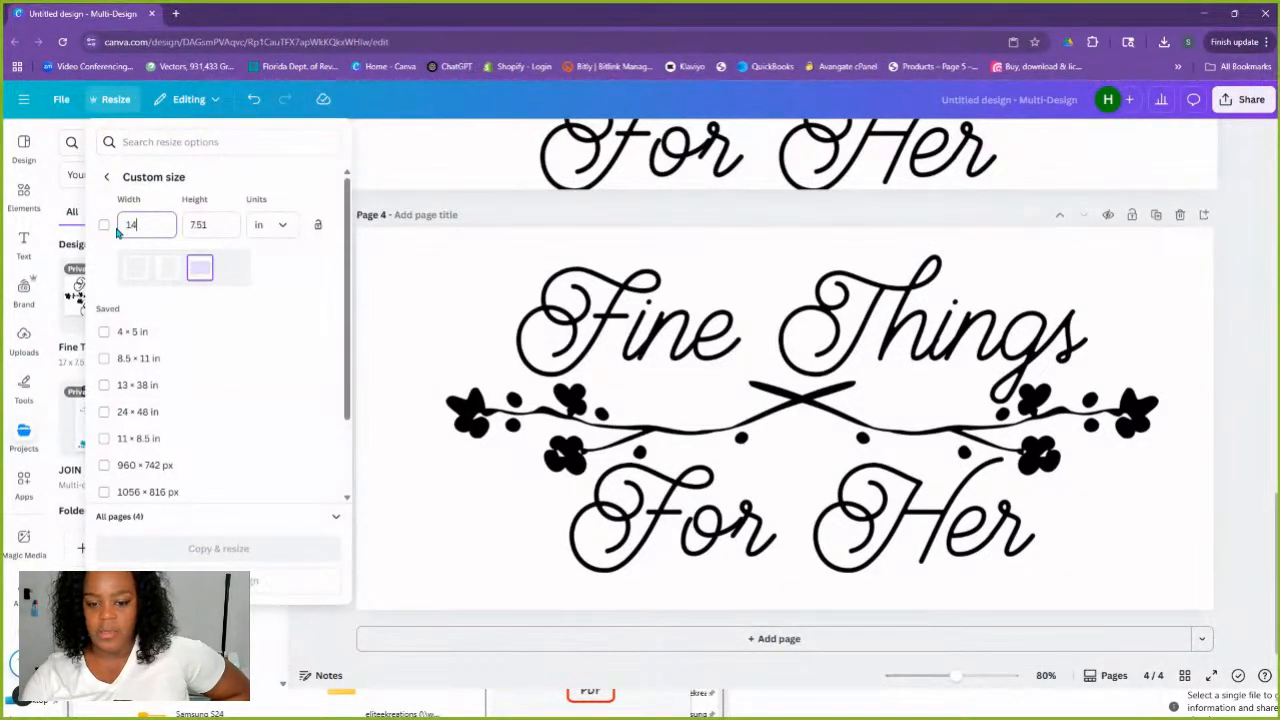
{"action": "key", "text": "Tab"}
{"action": "type", "text": "6"}
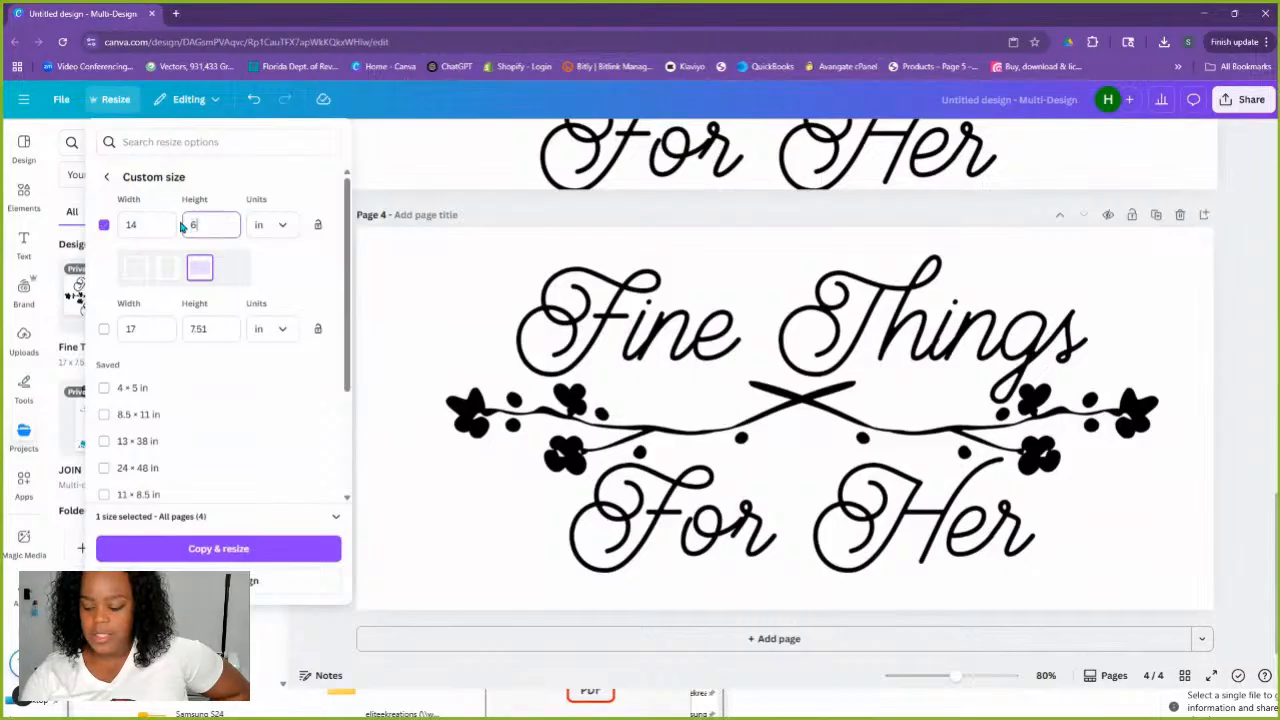
Limit the resize to the current page, page 4, and apply the 14 × 6.25 in size to this design without making a copy
{"action": "left_click", "coordinate": [103, 225]}
{"action": "left_click", "coordinate": [314, 519]}
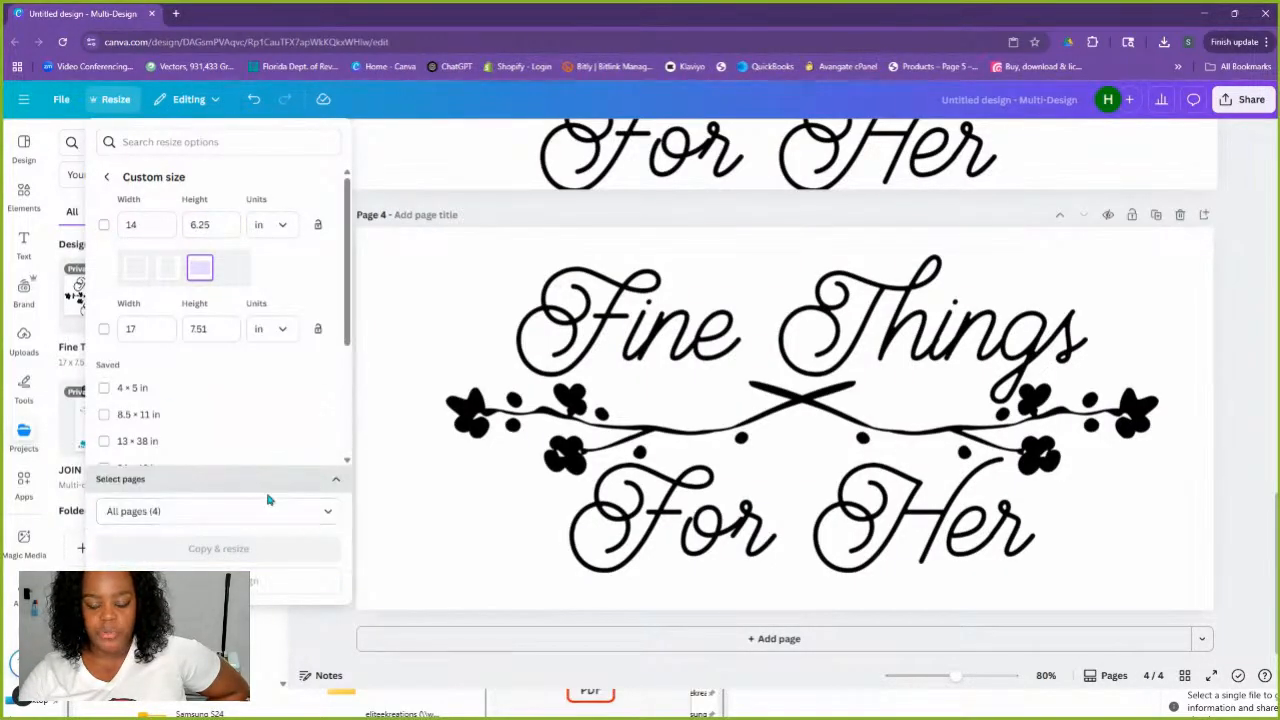
{"action": "left_click", "coordinate": [251, 516]}
{"action": "left_click", "coordinate": [318, 297]}
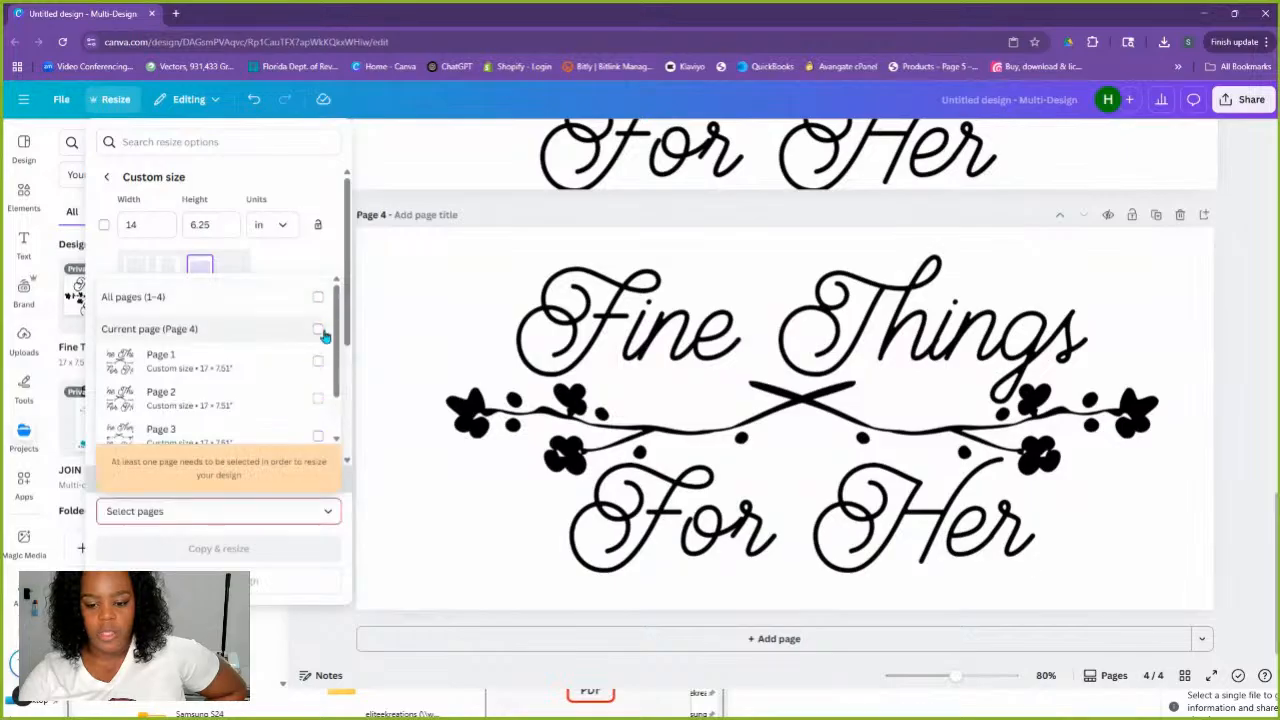
{"action": "left_click", "coordinate": [318, 329]}
{"action": "left_click", "coordinate": [227, 473]}
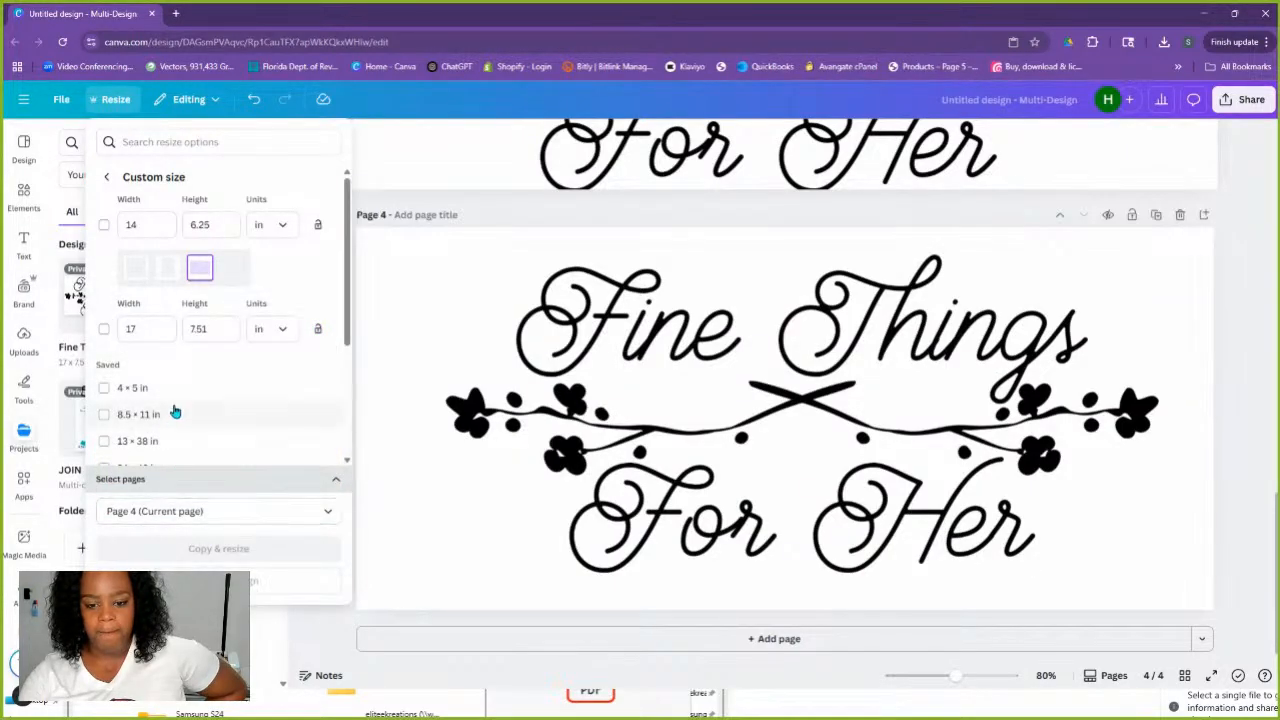
{"action": "left_click", "coordinate": [104, 224]}
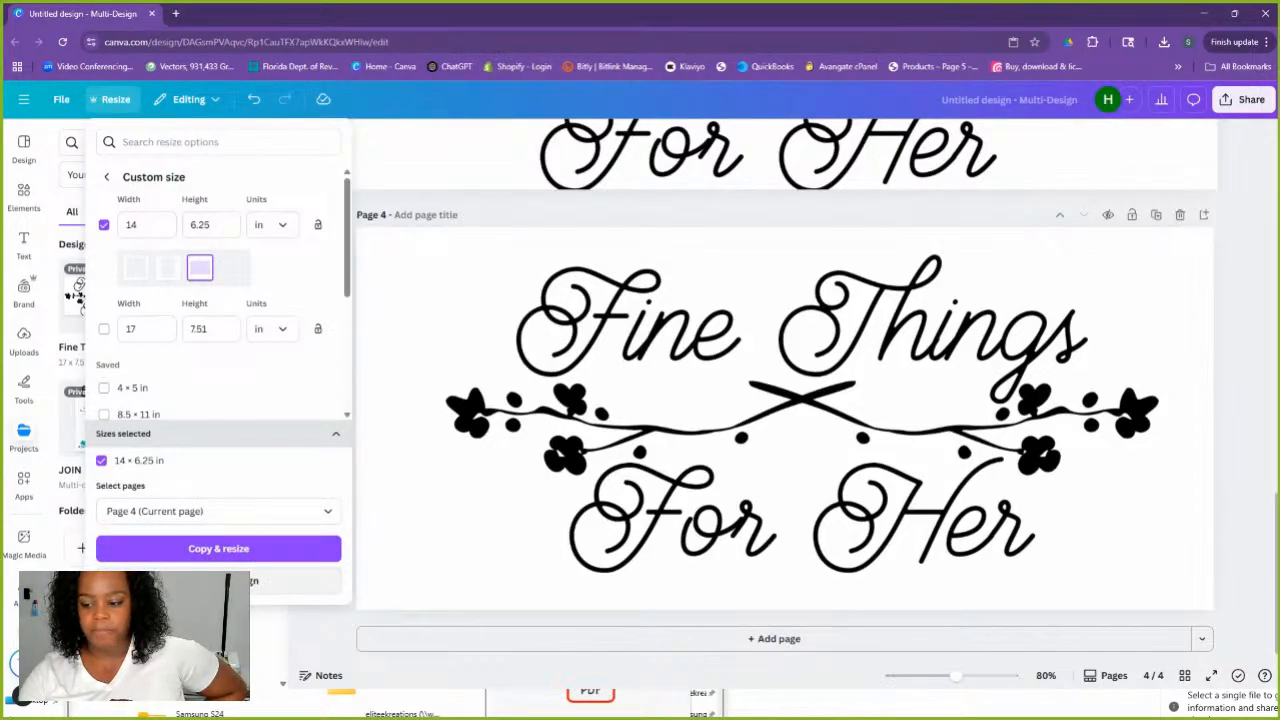
{"action": "left_click", "coordinate": [219, 581]}
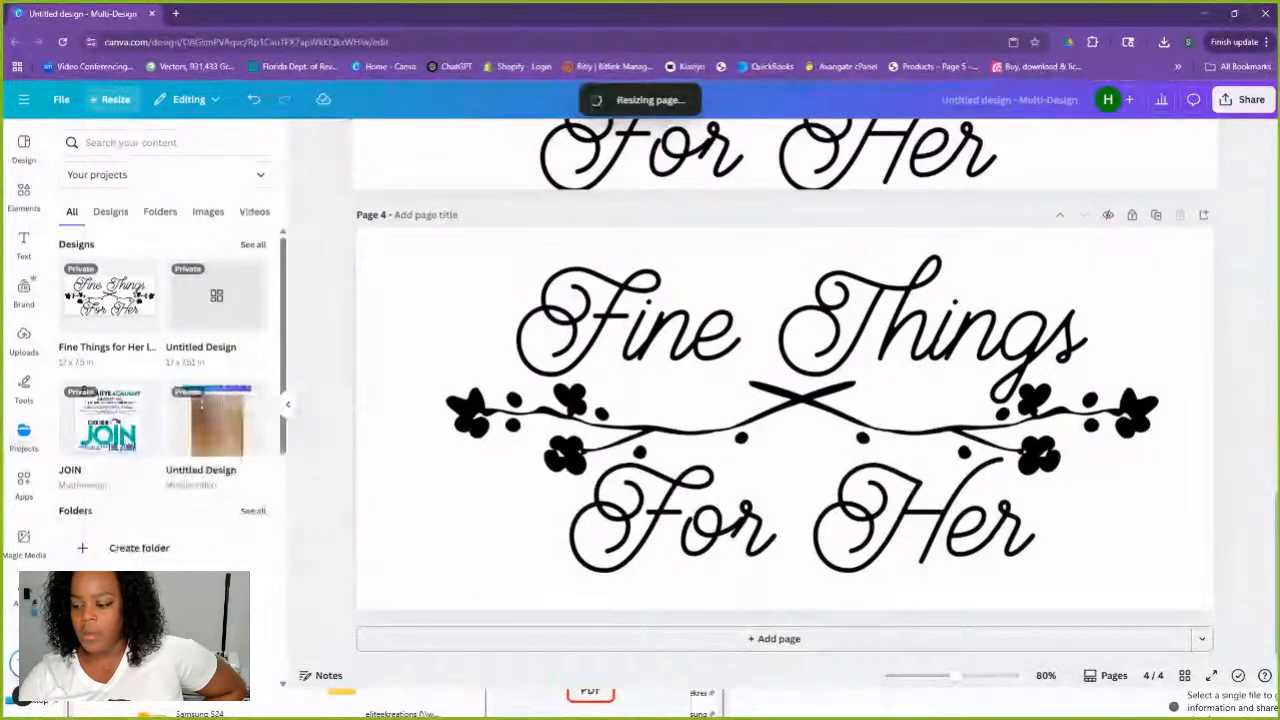
Enlarge the Fine Things For Her group from both corners to fill the resized page 4 and align it with the page edges
{"action": "left_click", "coordinate": [1095, 578]}
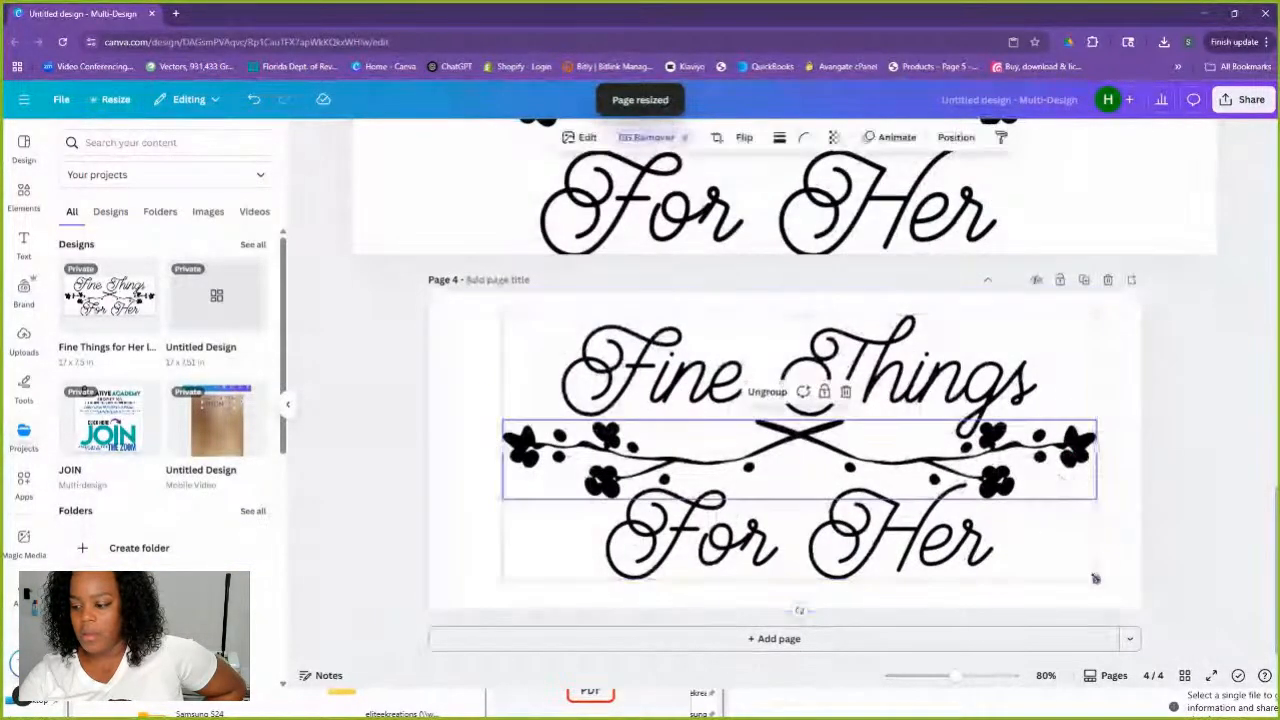
{"action": "left_click_drag", "start_coordinate": [1095, 578], "coordinate": [1138, 600]}
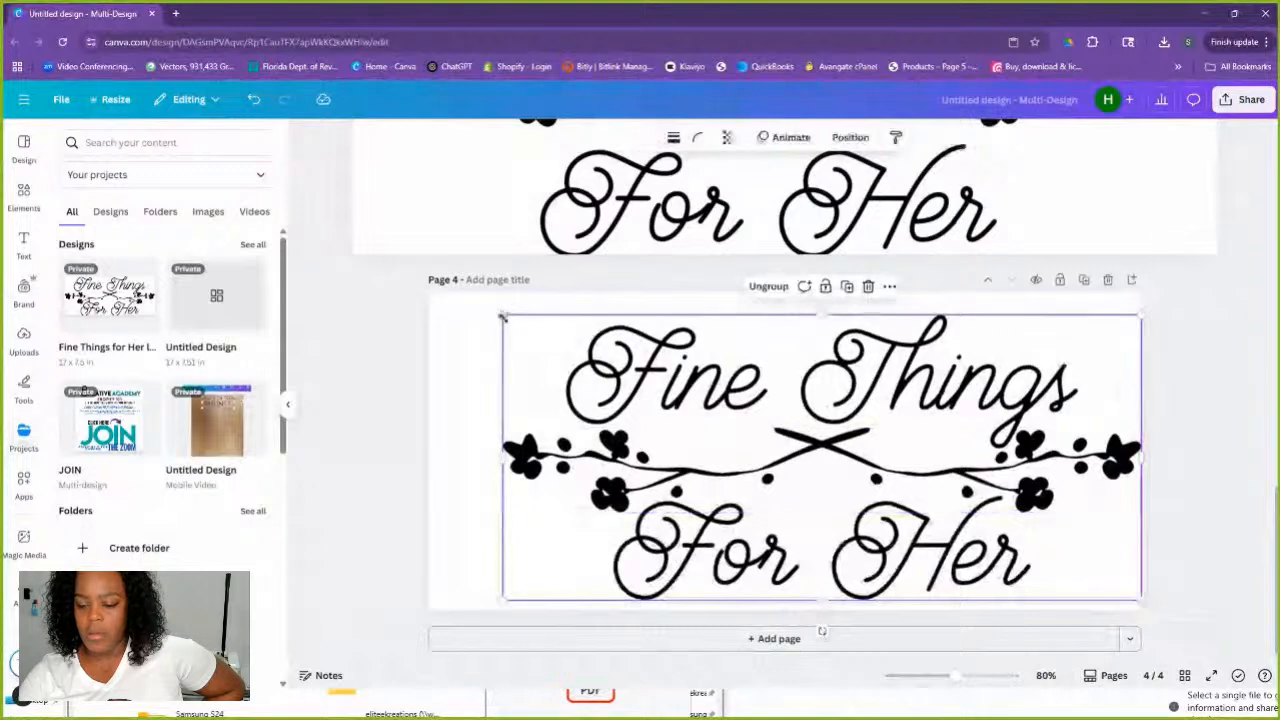
{"action": "left_click_drag", "start_coordinate": [503, 316], "coordinate": [426, 292]}
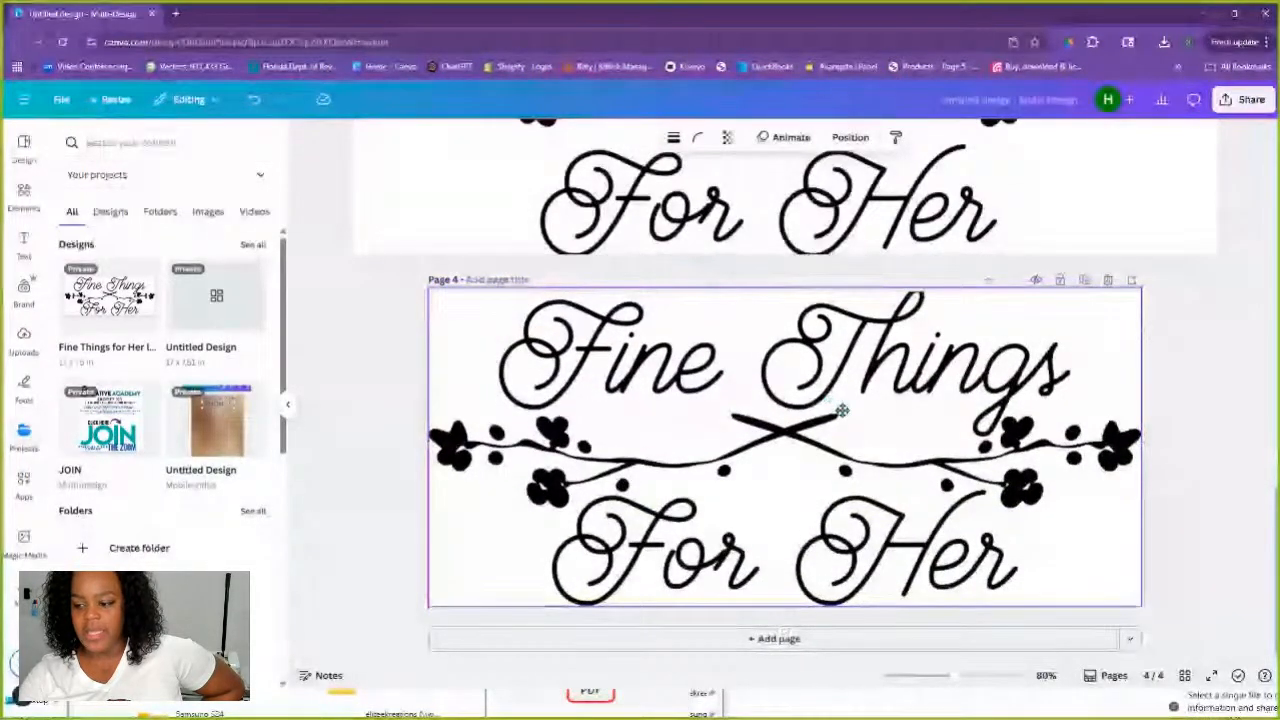
{"action": "left_click_drag", "start_coordinate": [842, 410], "coordinate": [842, 415]}
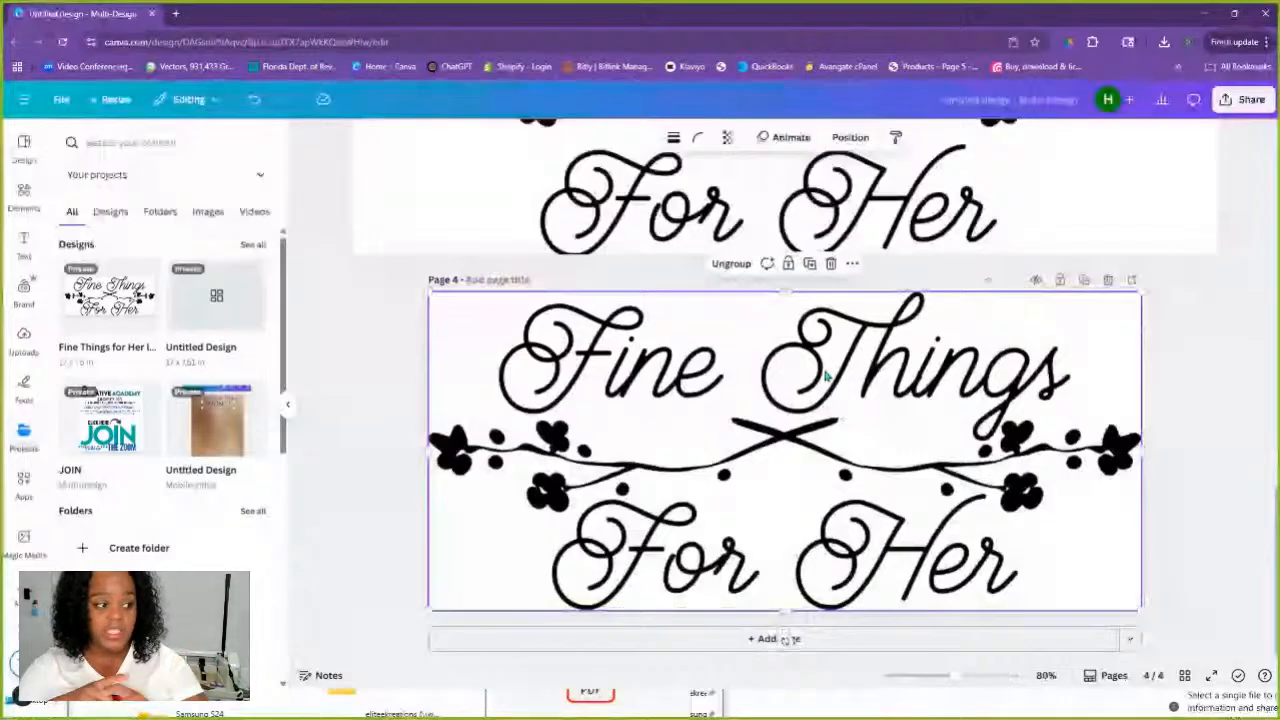
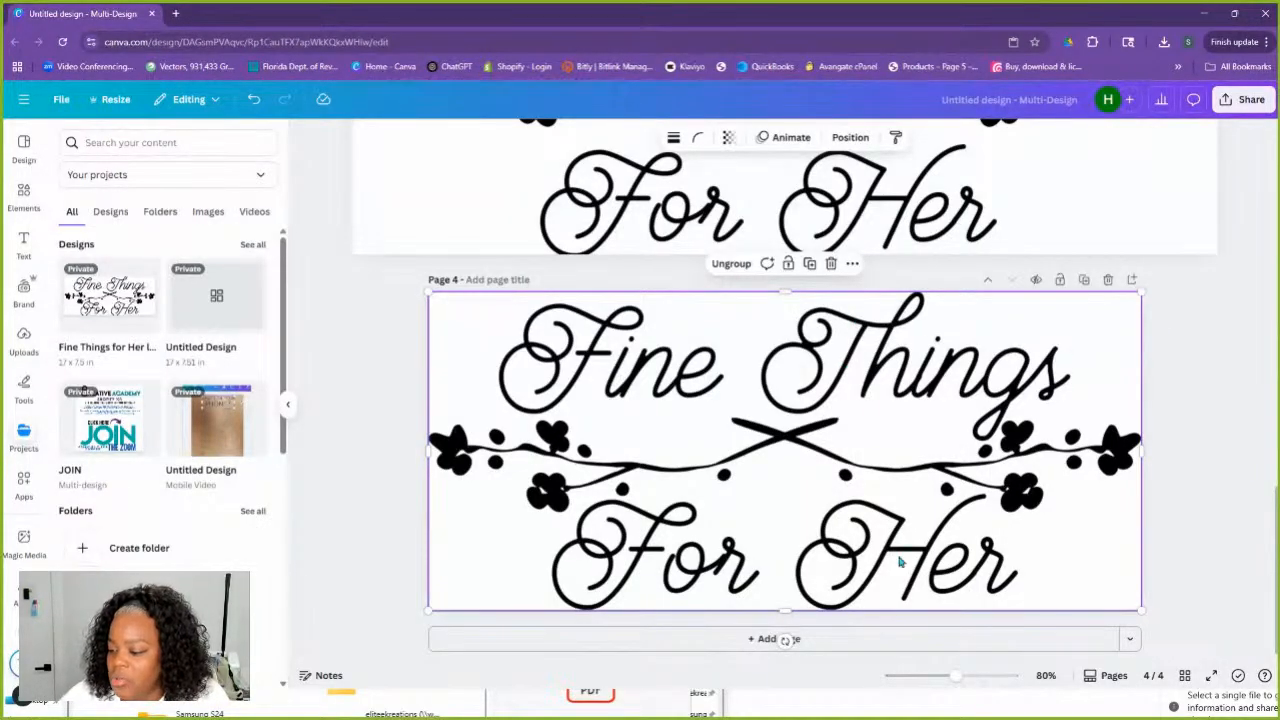
Add a new custom-size page of 24 × 24 in after page 4
{"action": "left_click", "coordinate": [1130, 639]}
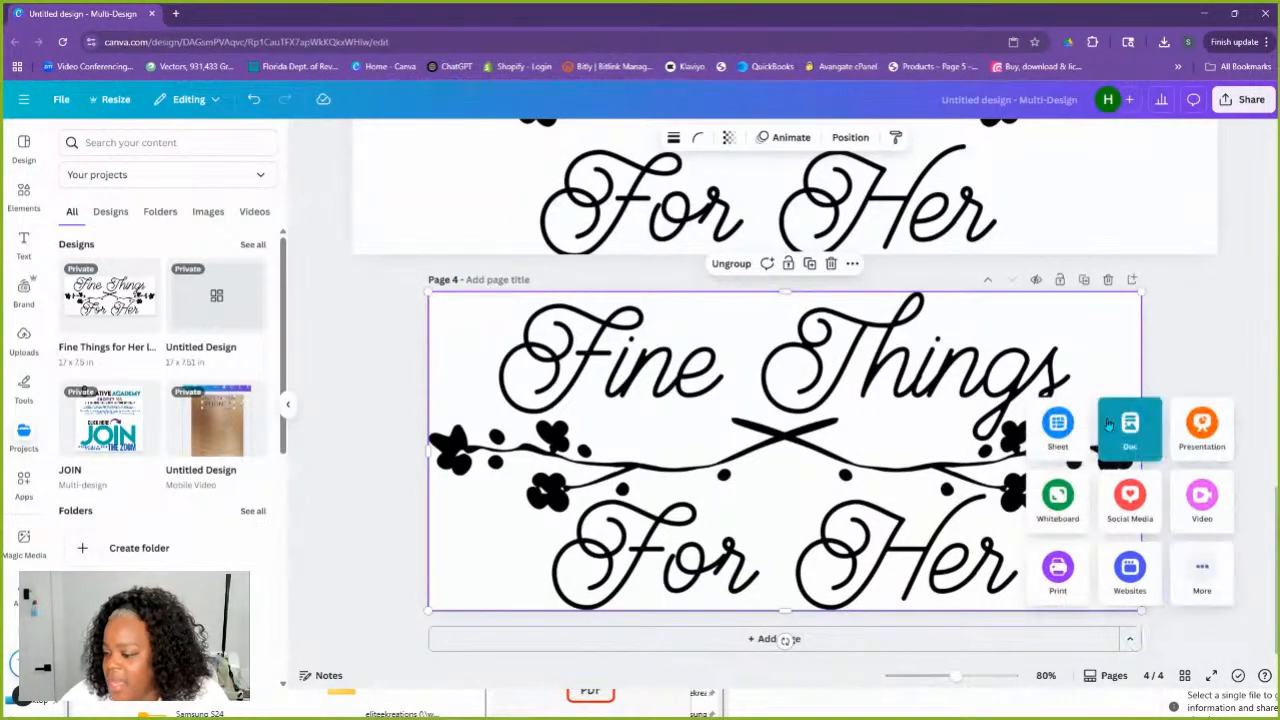
{"action": "left_click", "coordinate": [1202, 570]}
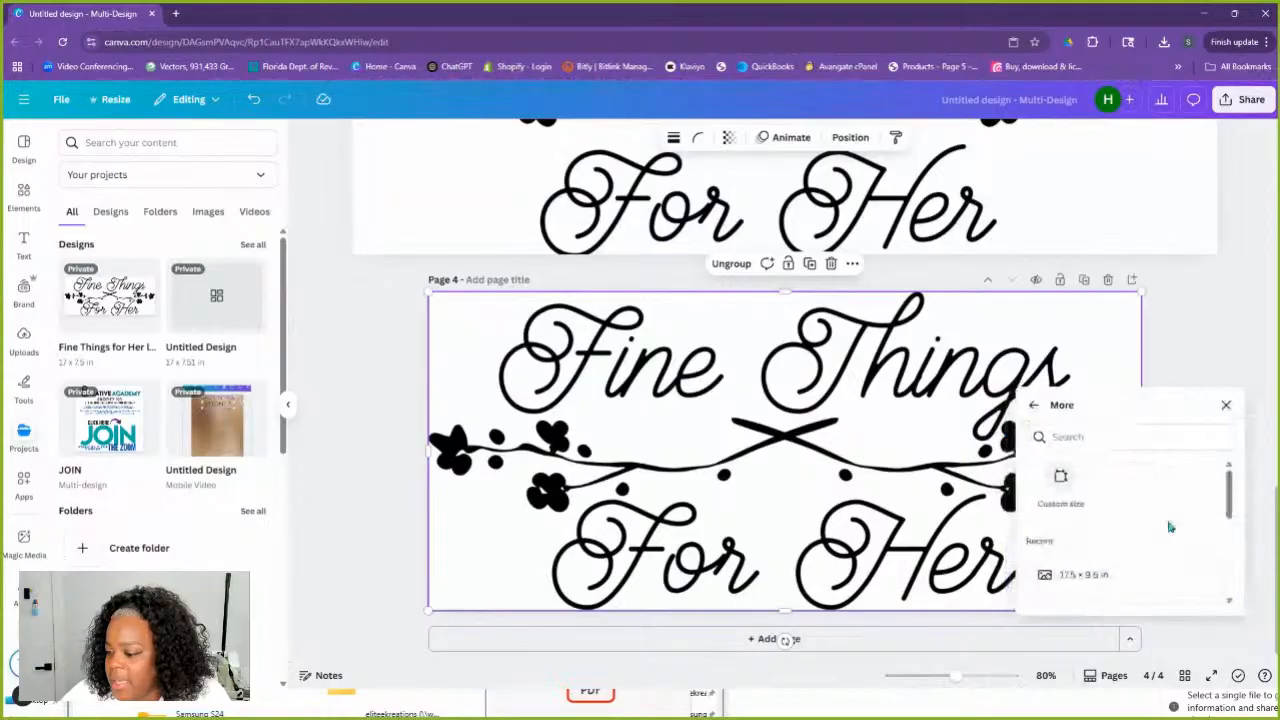
{"action": "left_click", "coordinate": [1072, 492]}
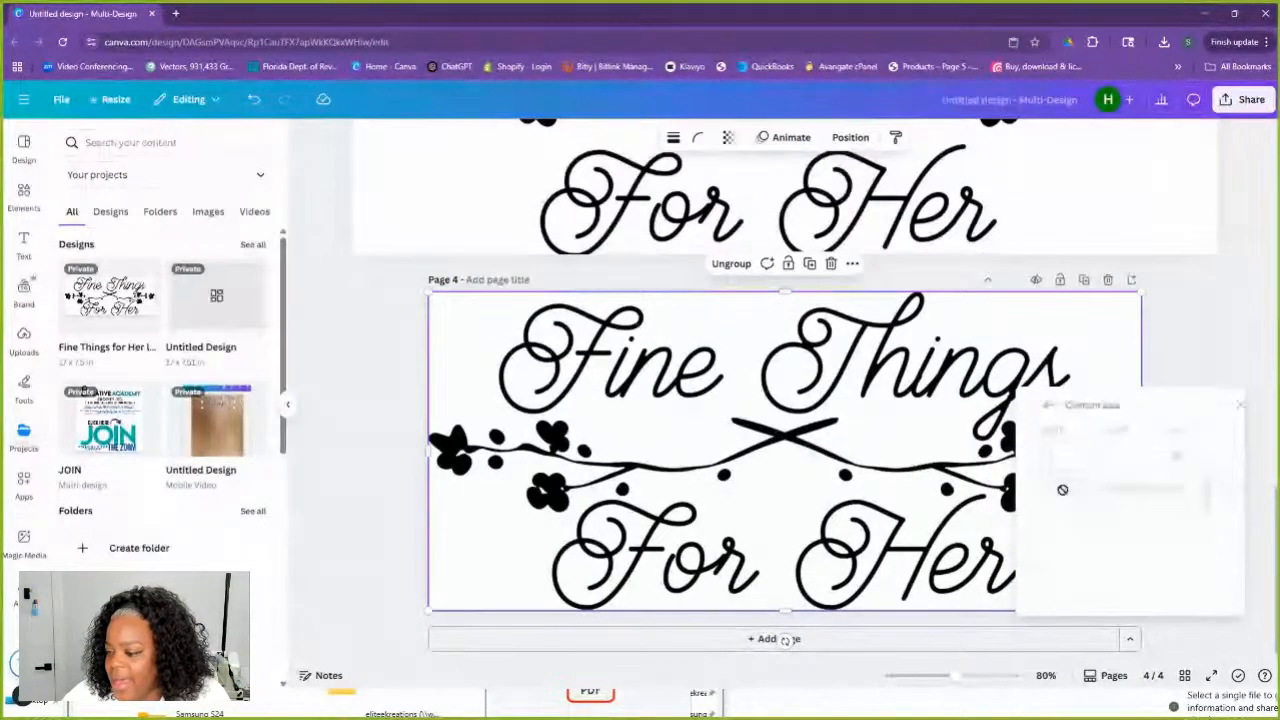
{"action": "left_click", "coordinate": [1178, 456]}
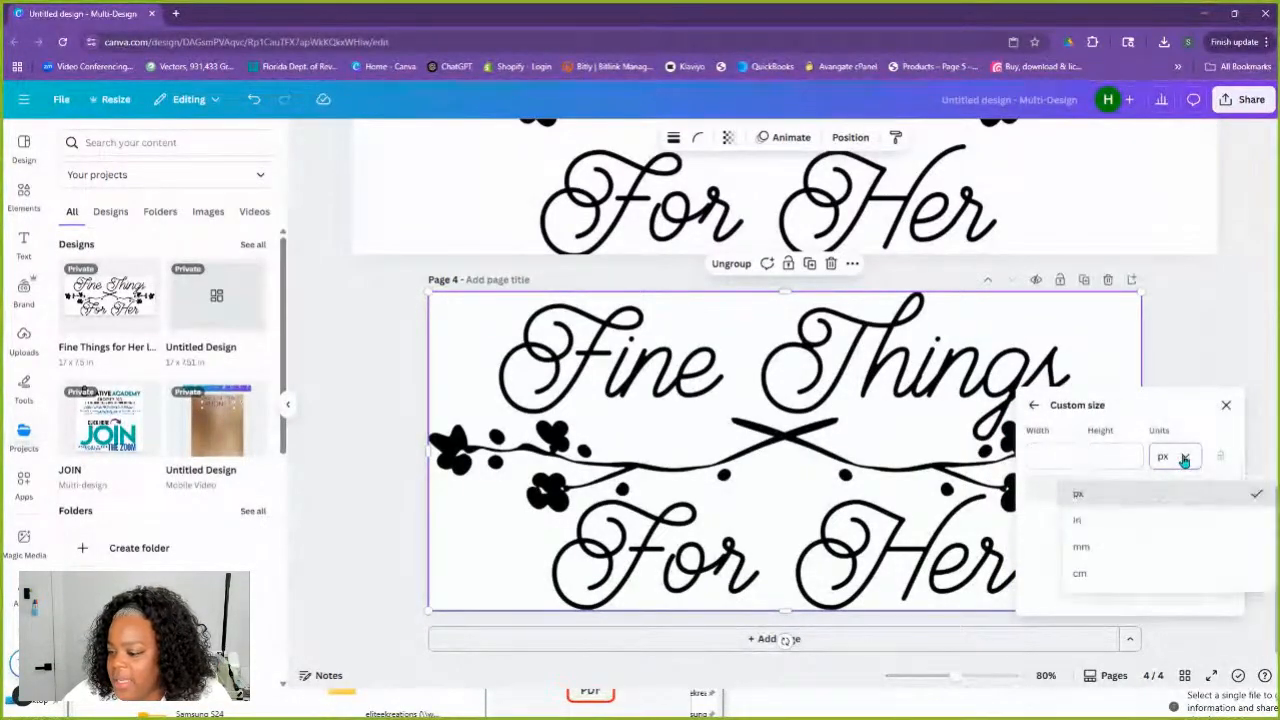
{"action": "left_click", "coordinate": [1095, 520]}
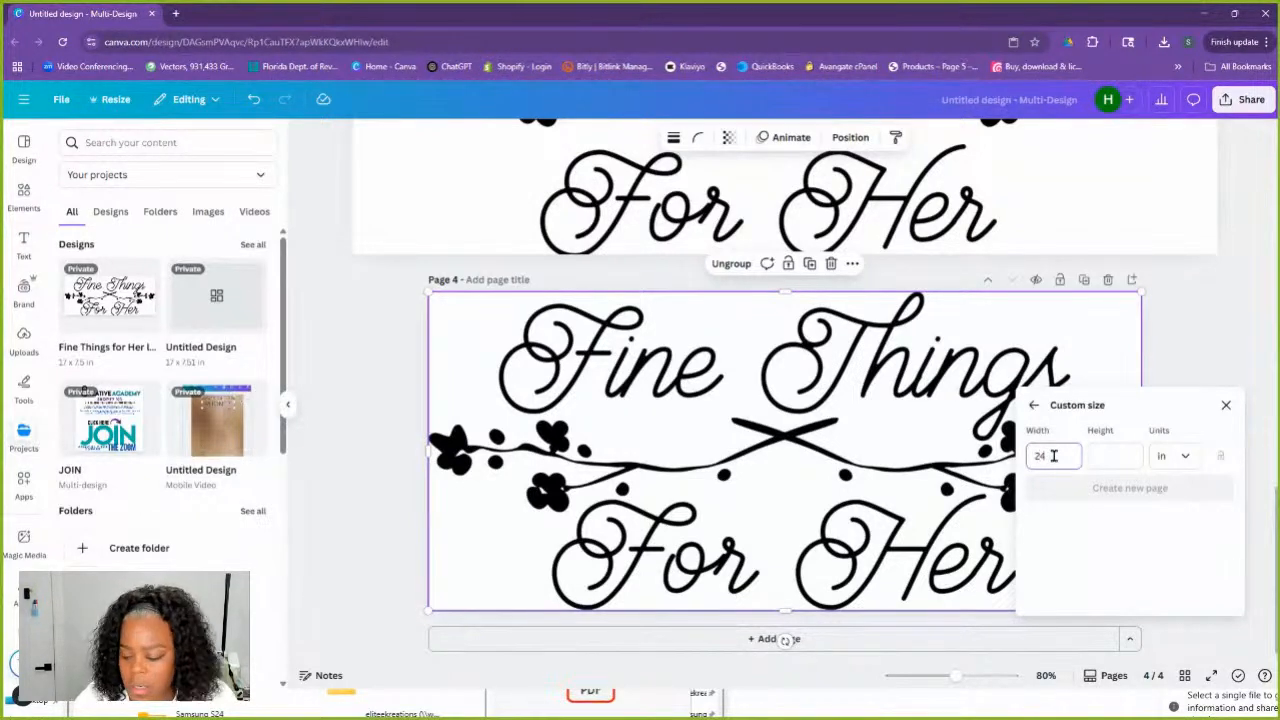
{"action": "key", "text": "Tab"}
{"action": "type", "text": "24"}
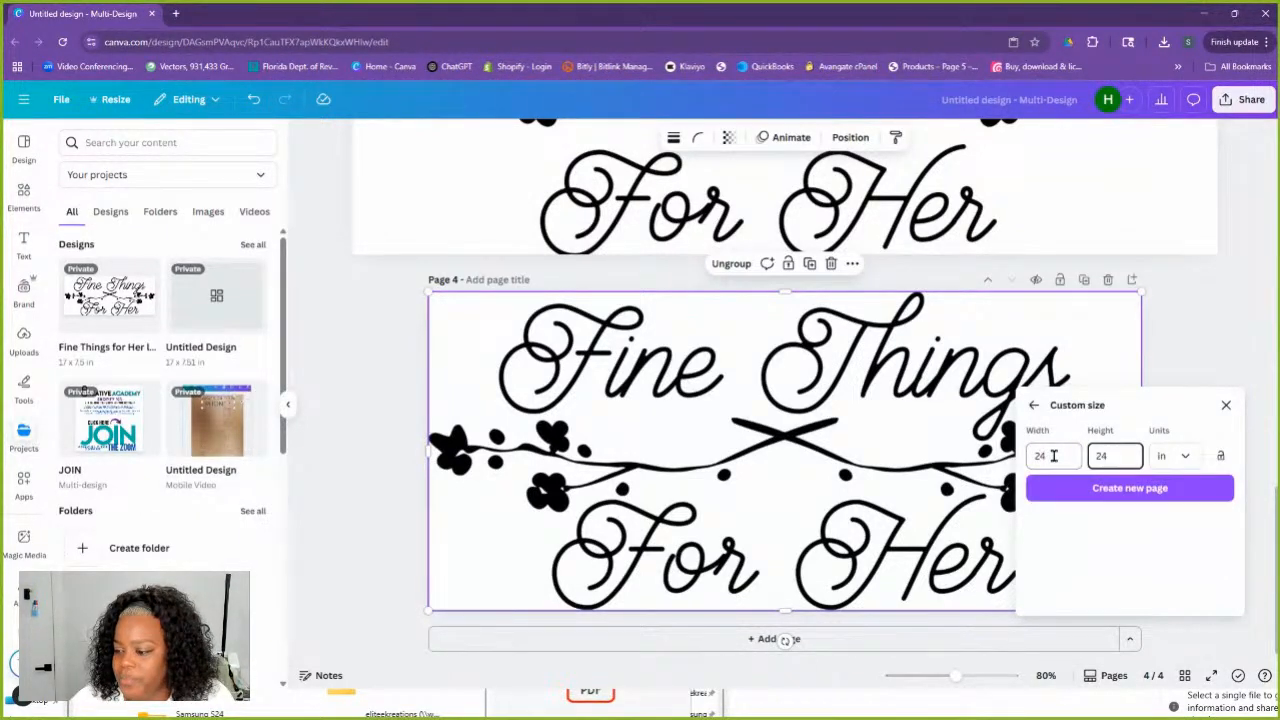
{"action": "left_click", "coordinate": [1116, 494]}
Ungroup the Fine Things For Her logo on page 4 and duplicate its three parts
{"action": "scroll", "coordinate": [872, 410], "scroll_direction": "up", "scroll_amount": 3}
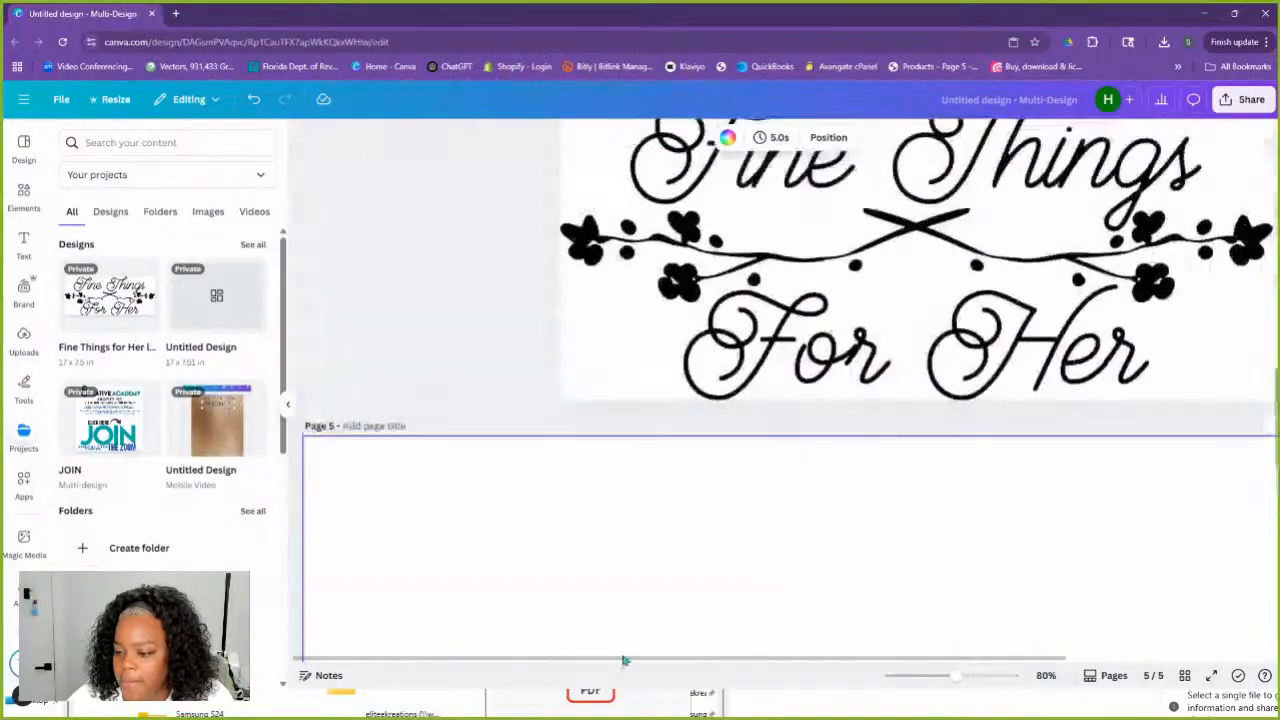
{"action": "left_click", "coordinate": [788, 330]}
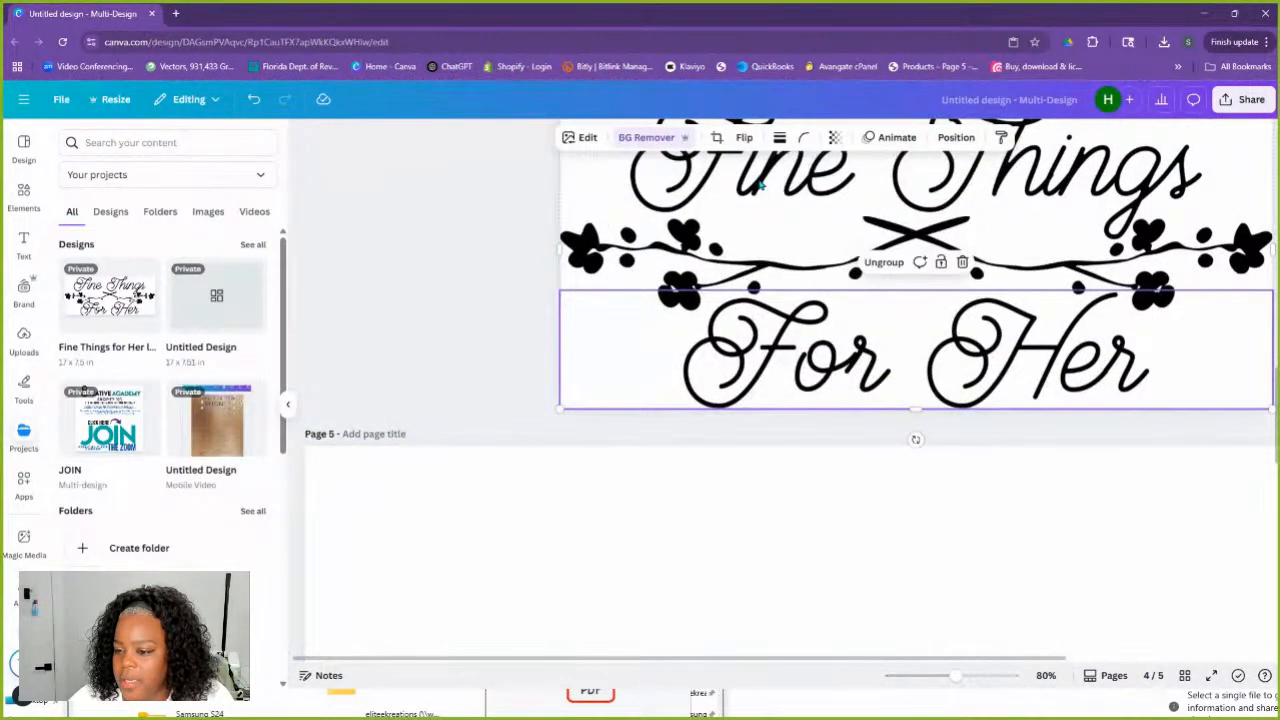
{"action": "left_click", "coordinate": [699, 282]}
{"action": "left_click", "coordinate": [695, 236]}
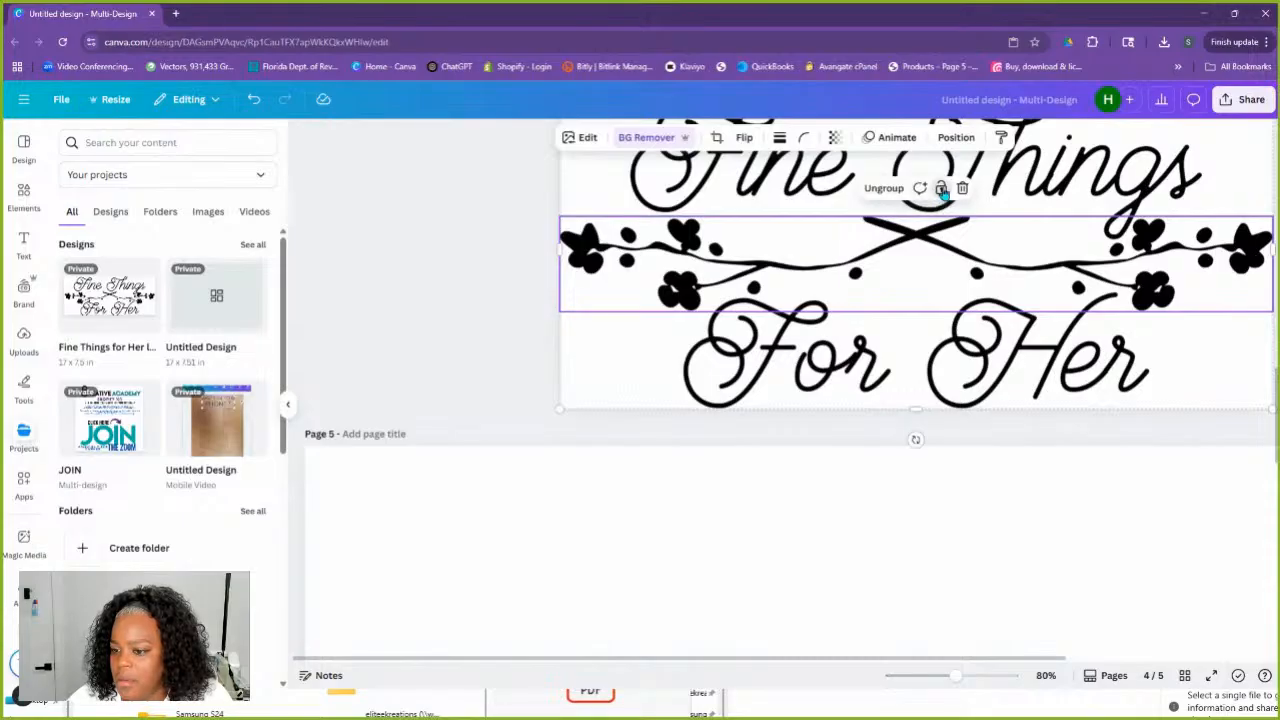
{"action": "left_click", "coordinate": [520, 266]}
{"action": "left_click", "coordinate": [648, 195]}
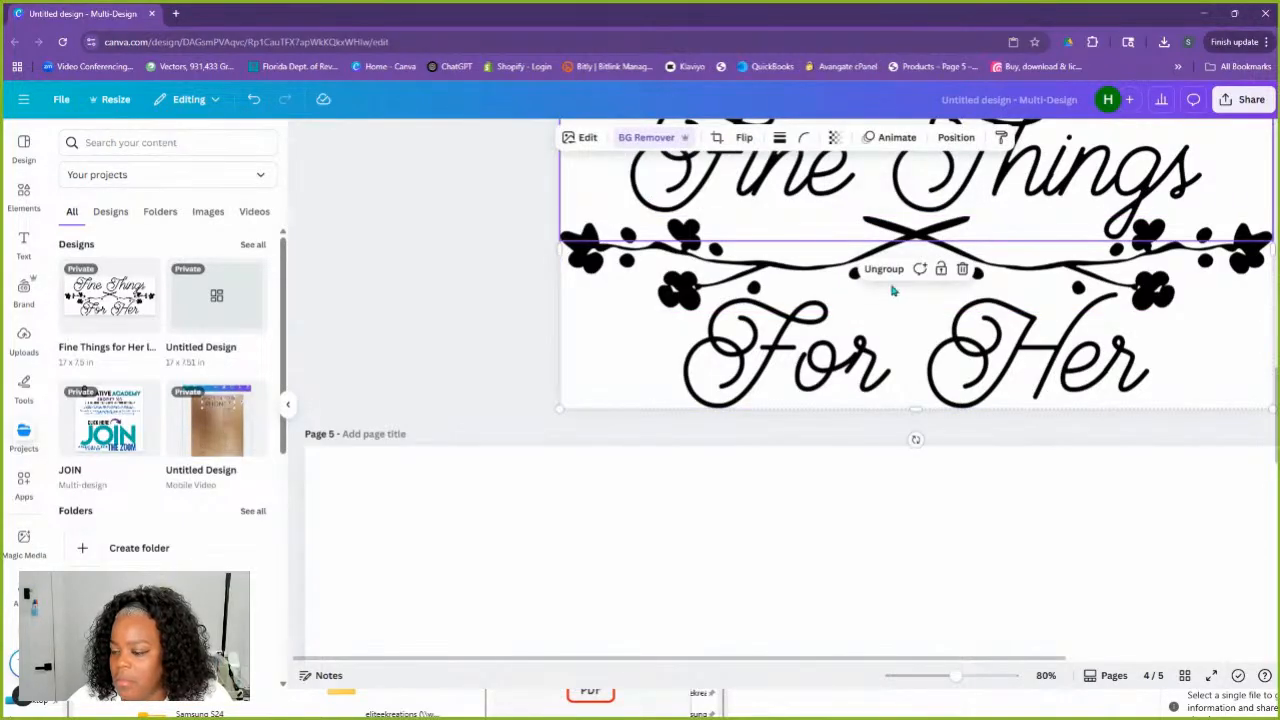
{"action": "left_click", "coordinate": [474, 349]}
{"action": "scroll", "coordinate": [677, 346], "scroll_direction": "up", "scroll_amount": 4}
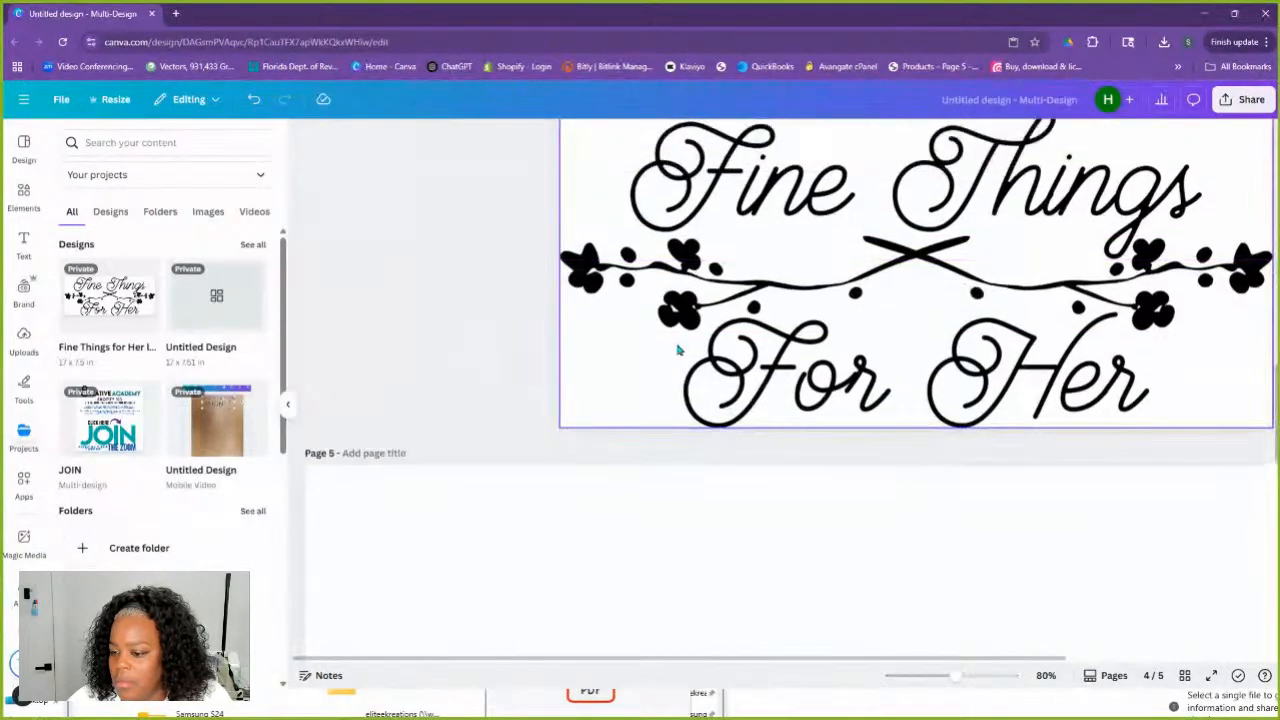
{"action": "scroll", "coordinate": [750, 465], "scroll_direction": "down", "scroll_amount": 2}
{"action": "left_click", "coordinate": [668, 396]}
{"action": "mouse_move", "coordinate": [664, 390]}
{"action": "left_mouse_down"}
{"action": "mouse_move", "coordinate": [680, 382]}
{"action": "mouse_move", "coordinate": [664, 386]}
{"action": "left_mouse_up"}
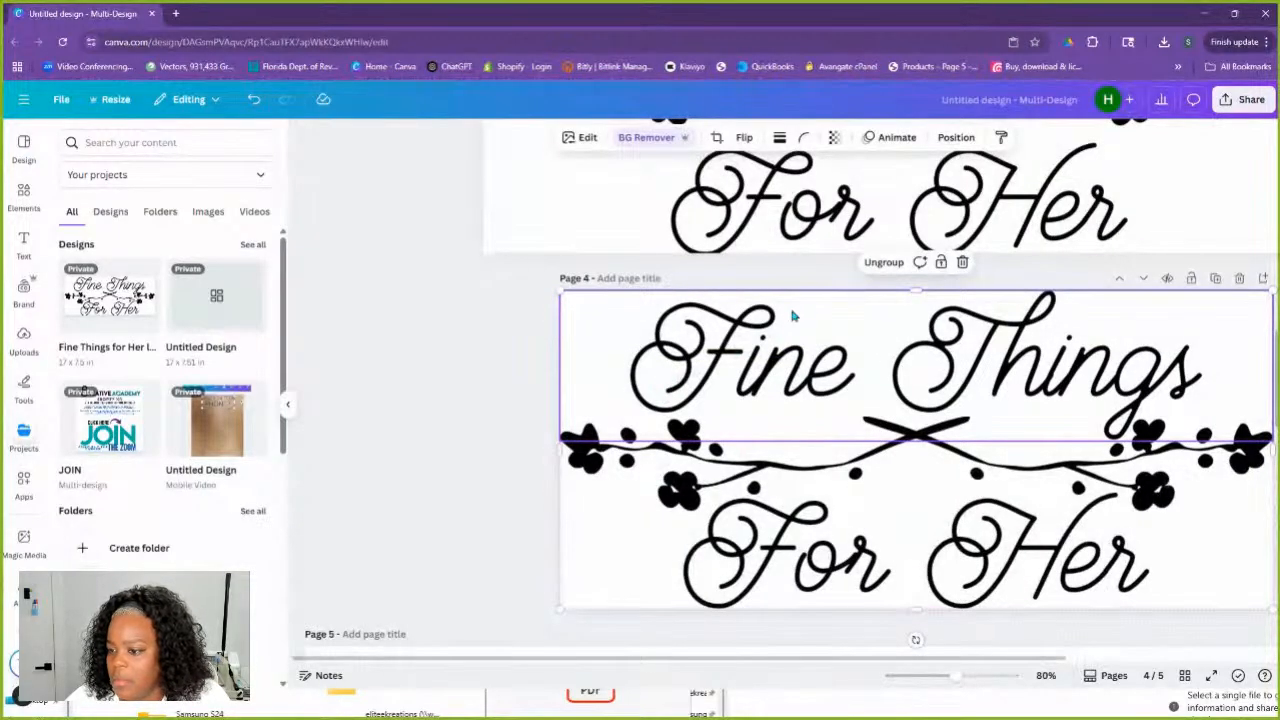
{"action": "left_click", "coordinate": [884, 262]}
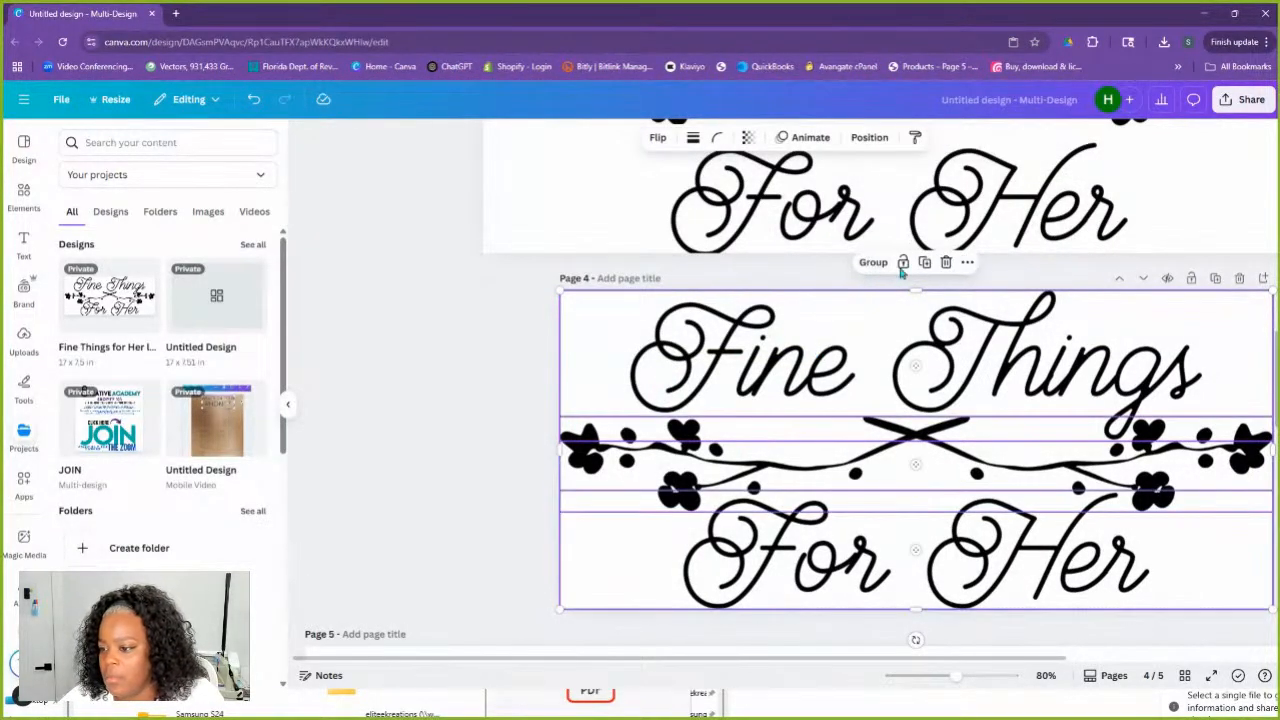
{"action": "left_click", "coordinate": [921, 262]}
Move the duplicated logo parts from page 4 onto the blank page 5
{"action": "left_click_drag", "start_coordinate": [768, 374], "coordinate": [714, 653]}
{"action": "scroll", "coordinate": [766, 606], "scroll_direction": "down", "scroll_amount": 5}
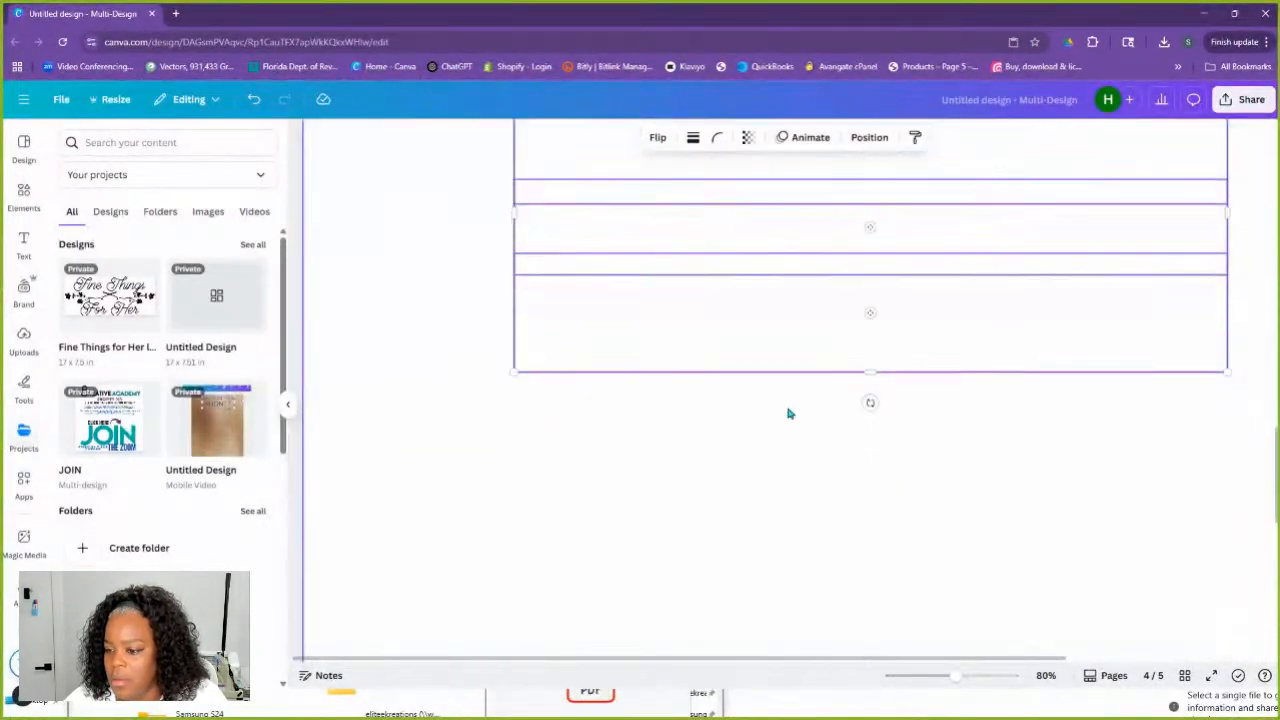
{"action": "left_click_drag", "start_coordinate": [759, 287], "coordinate": [715, 489]}
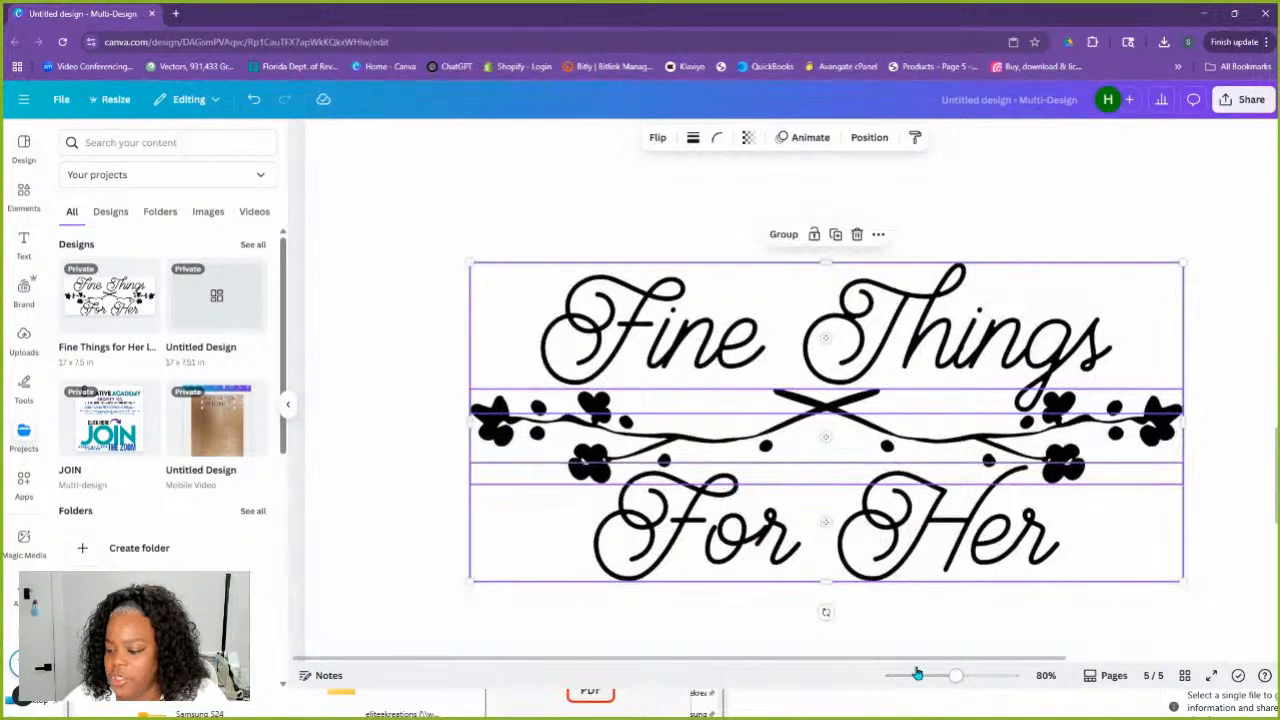
Enlarge the logo to about 24 × 10.72 in, spanning page 5's full width, and move it down to about 4.89 in from the page top
{"action": "left_click_drag", "start_coordinate": [951, 682], "coordinate": [923, 677]}
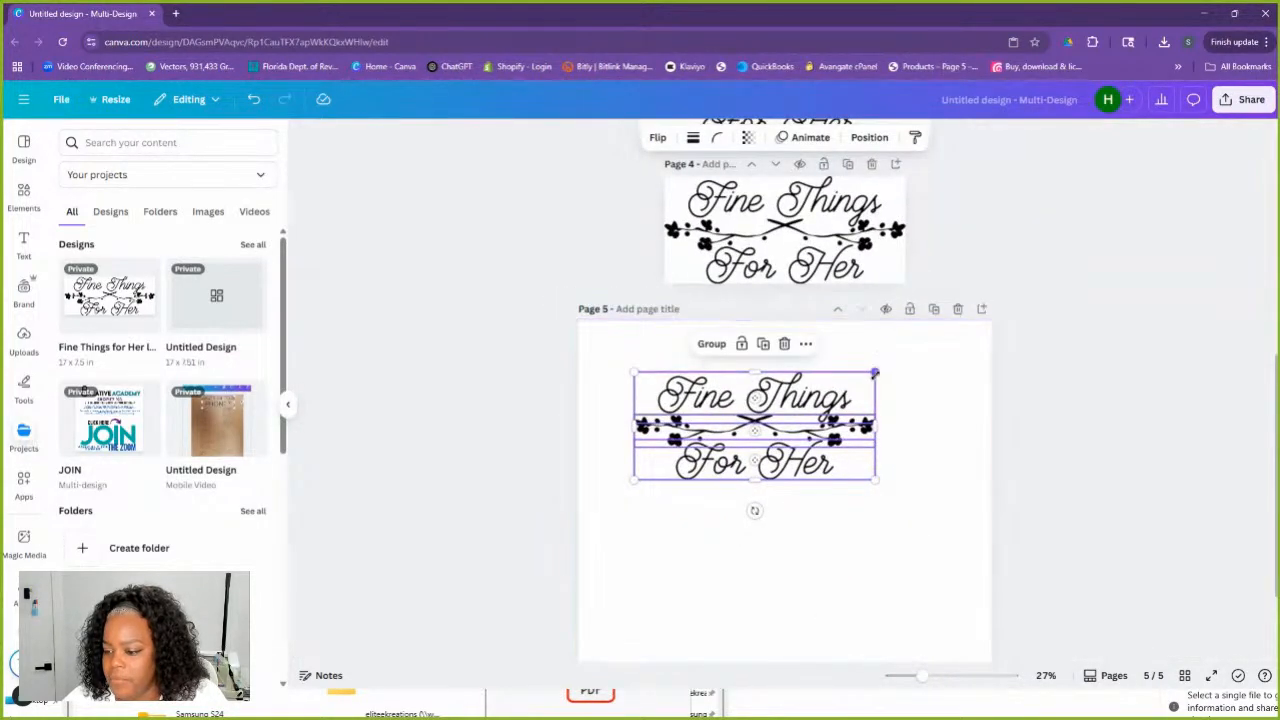
{"action": "left_click_drag", "start_coordinate": [875, 371], "coordinate": [991, 320]}
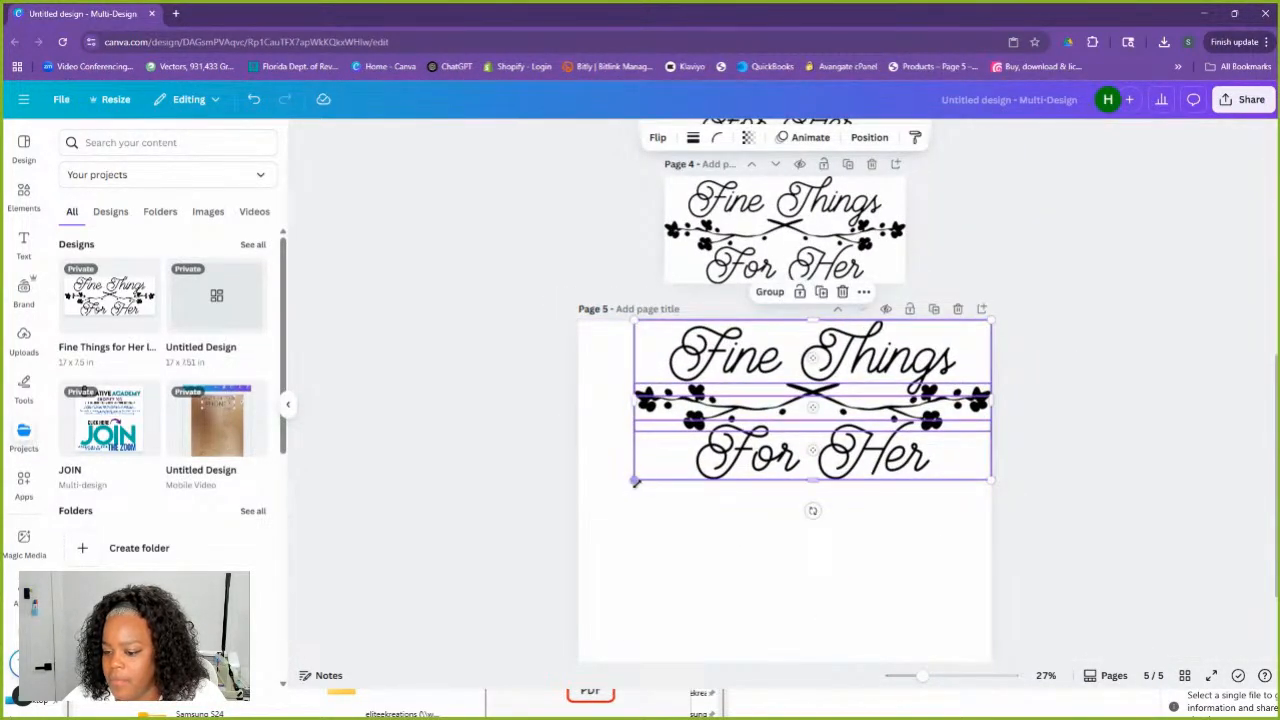
{"action": "left_click_drag", "start_coordinate": [634, 478], "coordinate": [578, 502]}
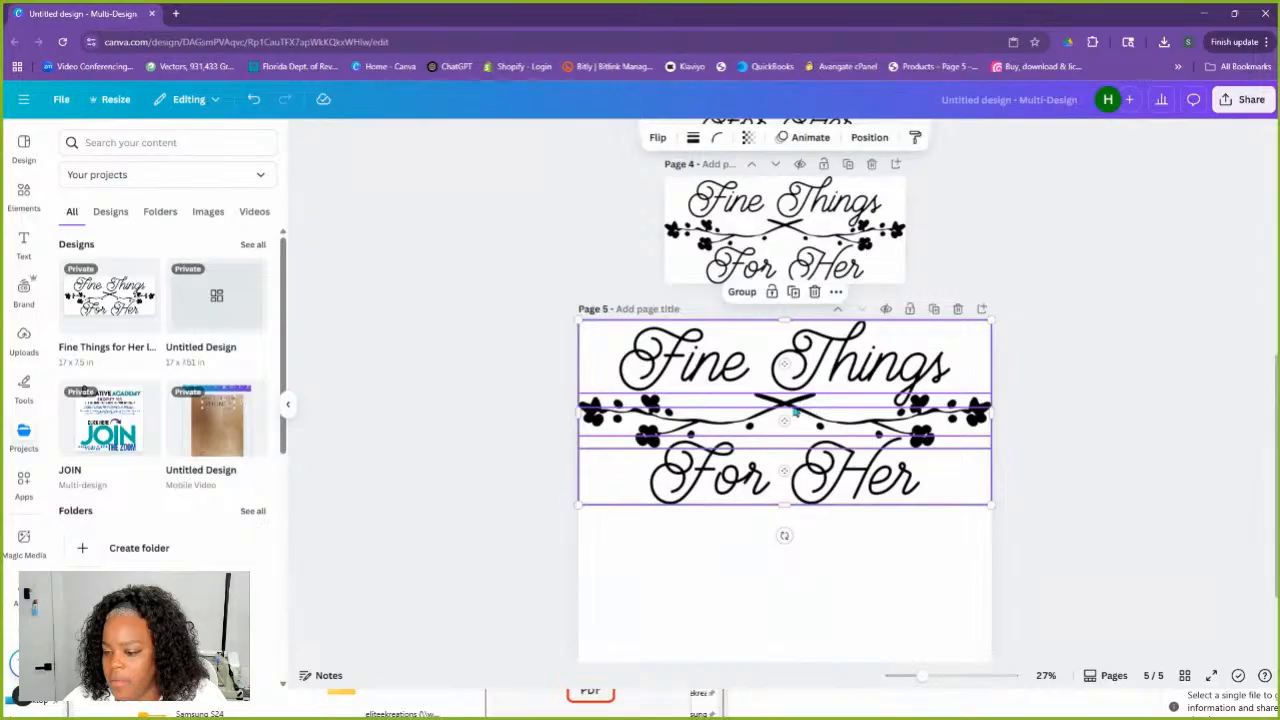
{"action": "left_click_drag", "start_coordinate": [797, 412], "coordinate": [790, 490]}
{"action": "scroll", "coordinate": [945, 577], "scroll_direction": "down", "scroll_amount": 2}
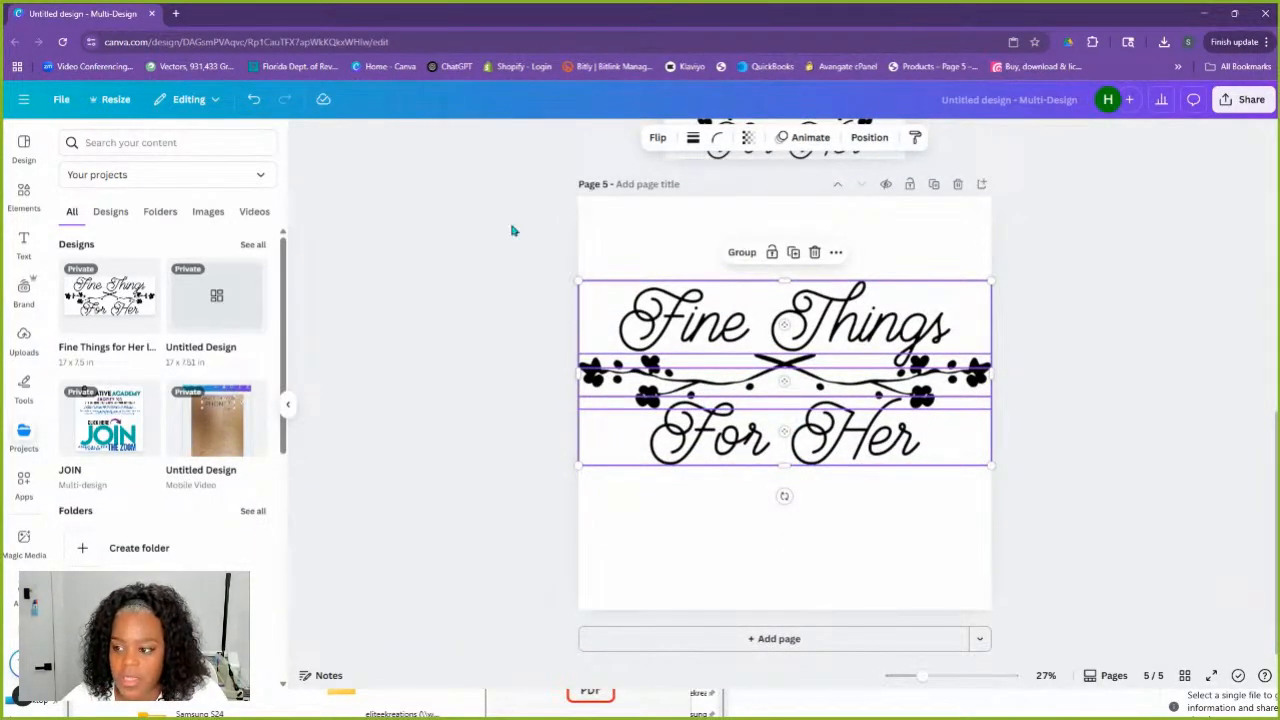
Group the three logo parts on page 5 and check the group's width and height
{"action": "left_click", "coordinate": [869, 137]}
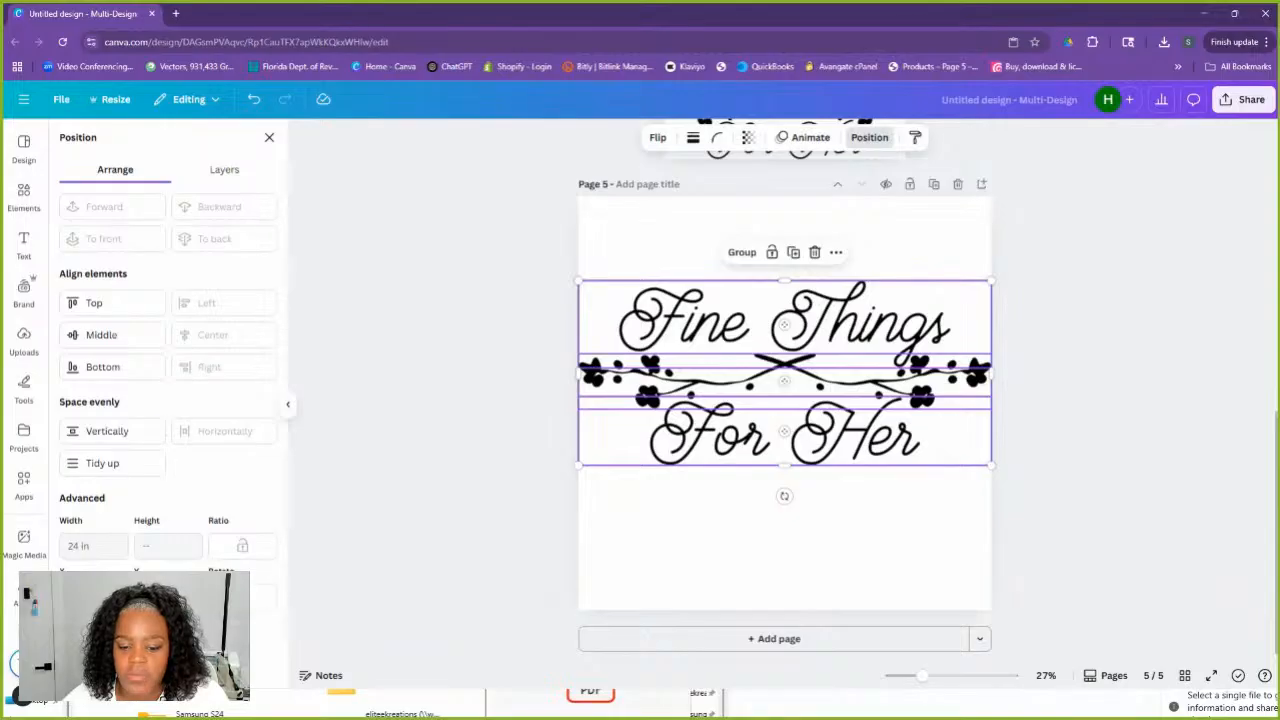
{"action": "left_click", "coordinate": [744, 252]}
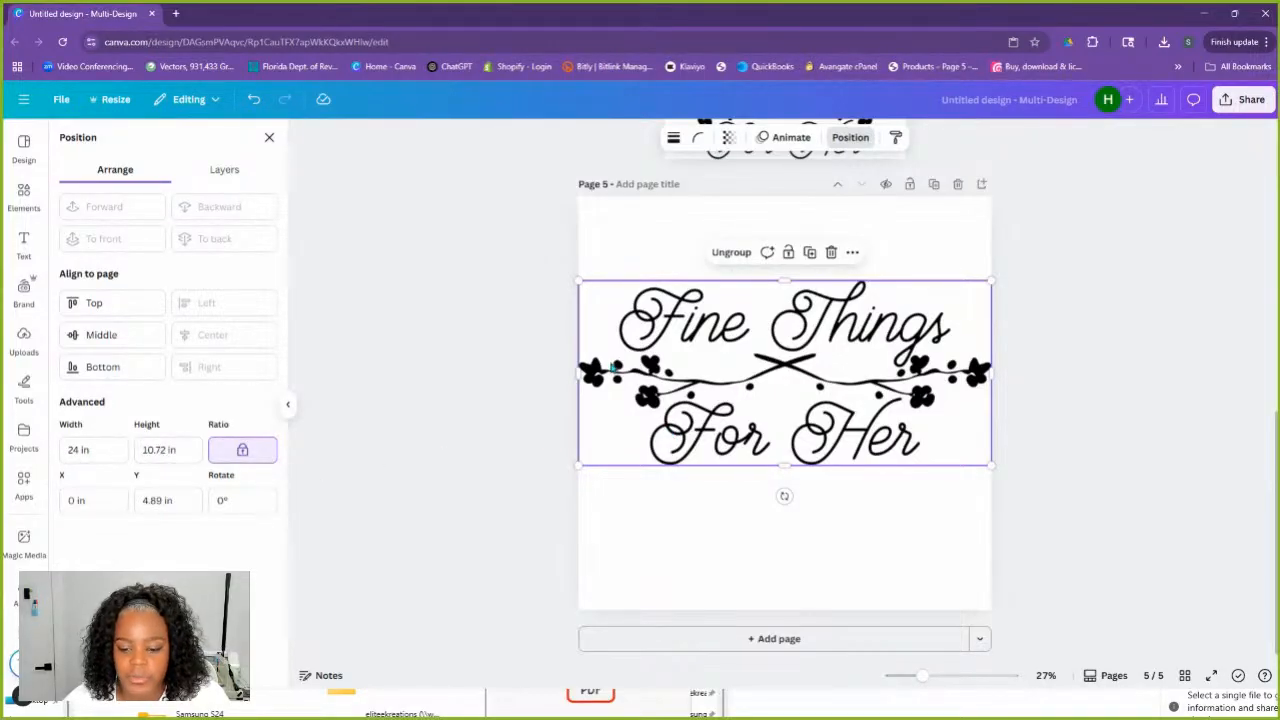
{"action": "left_click", "coordinate": [269, 138]}
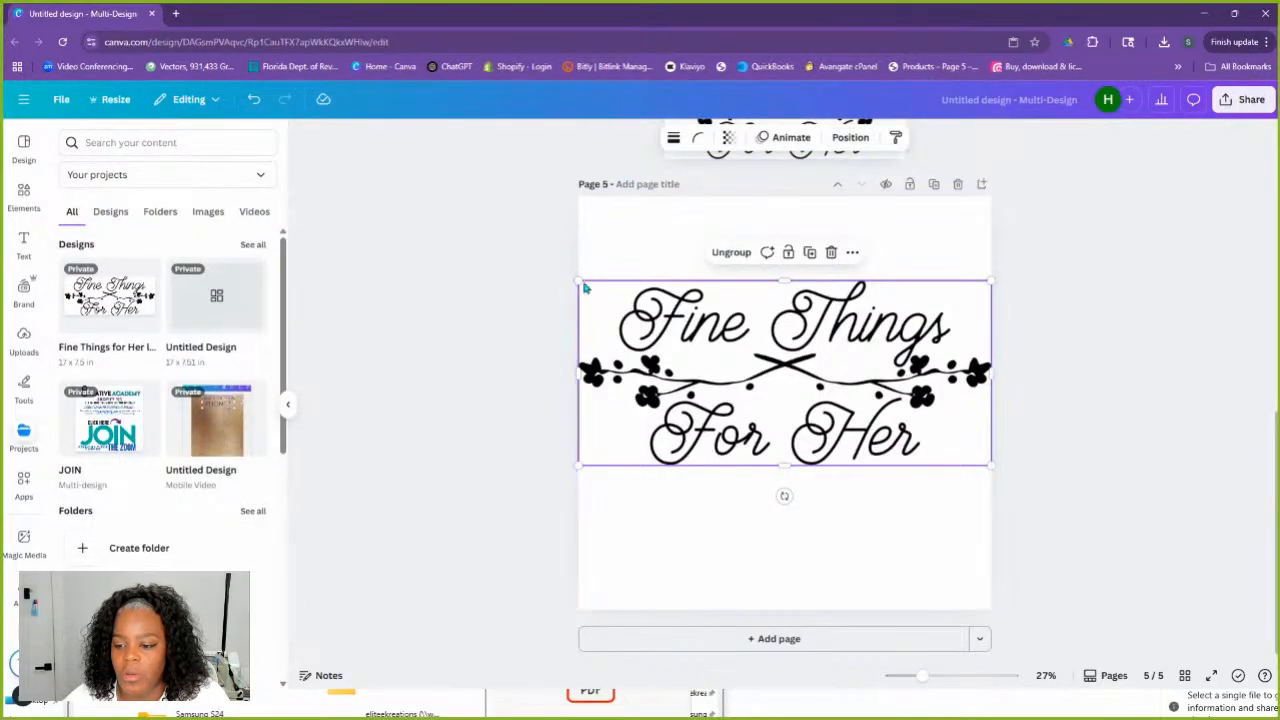
Recheck the dimensions of the grouped logo on page 5 before resizing its page
{"action": "left_click", "coordinate": [113, 103]}
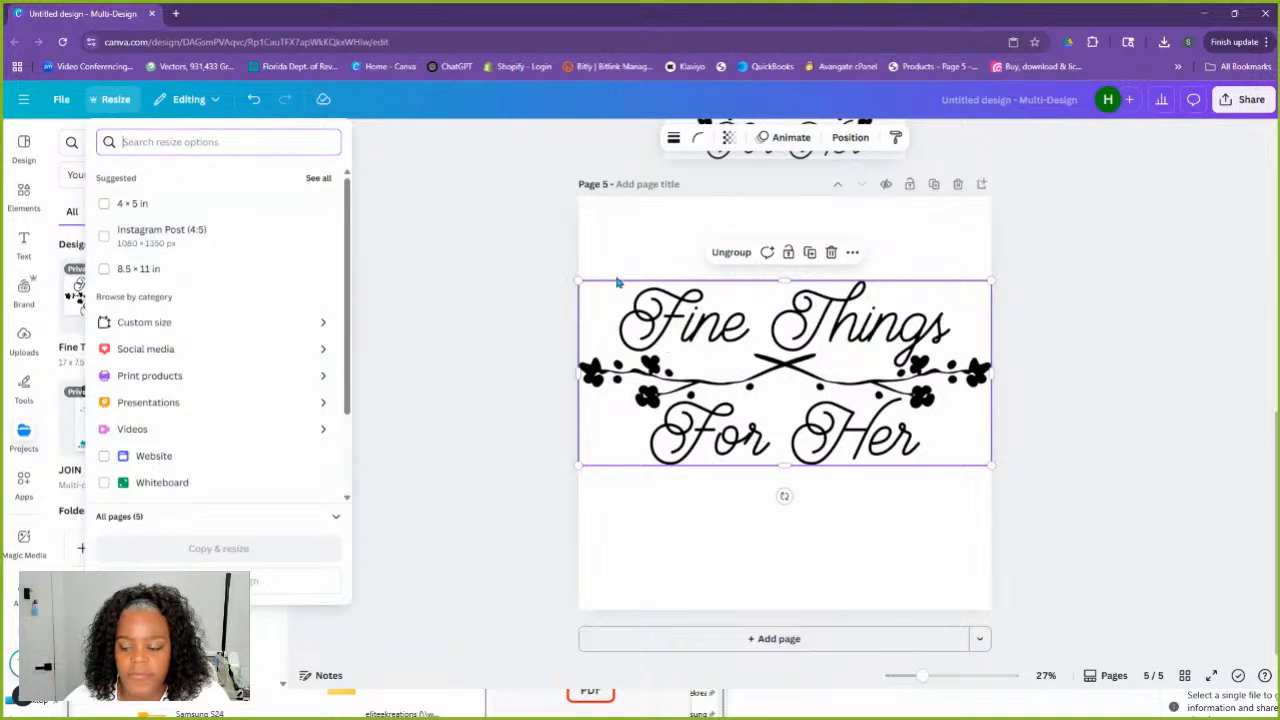
{"action": "left_click", "coordinate": [855, 149]}
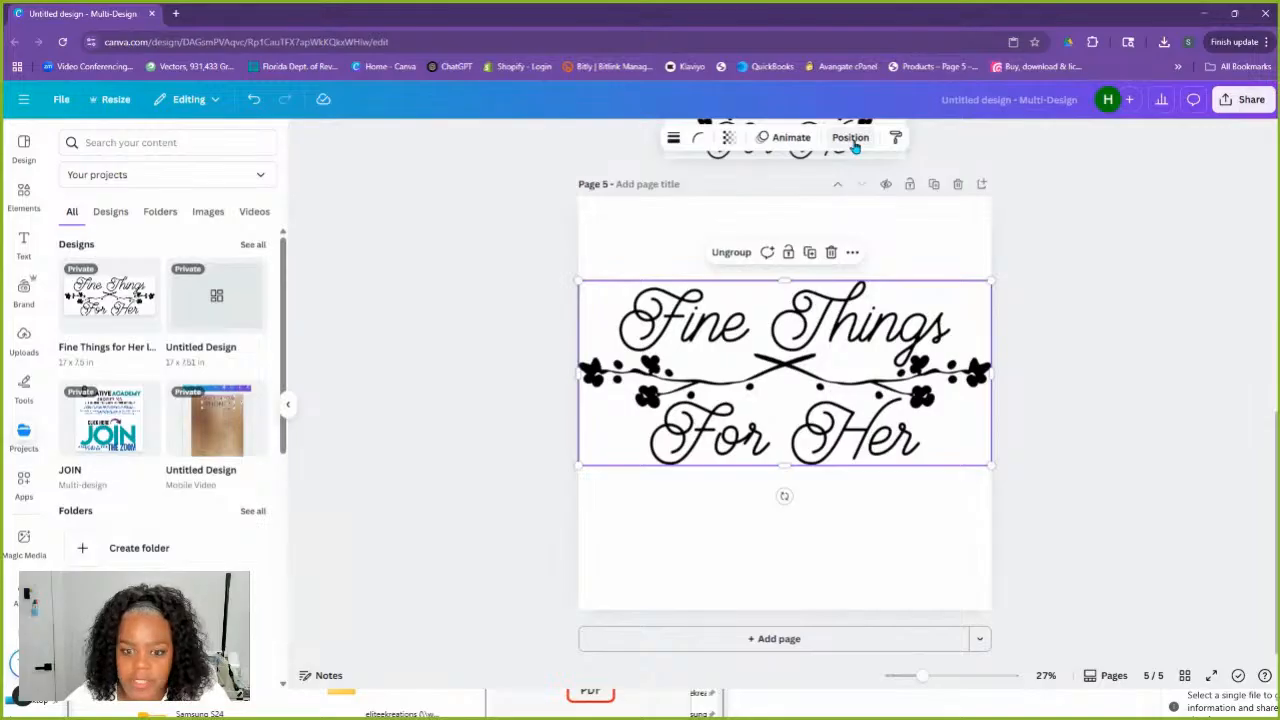
{"action": "left_click", "coordinate": [855, 147]}
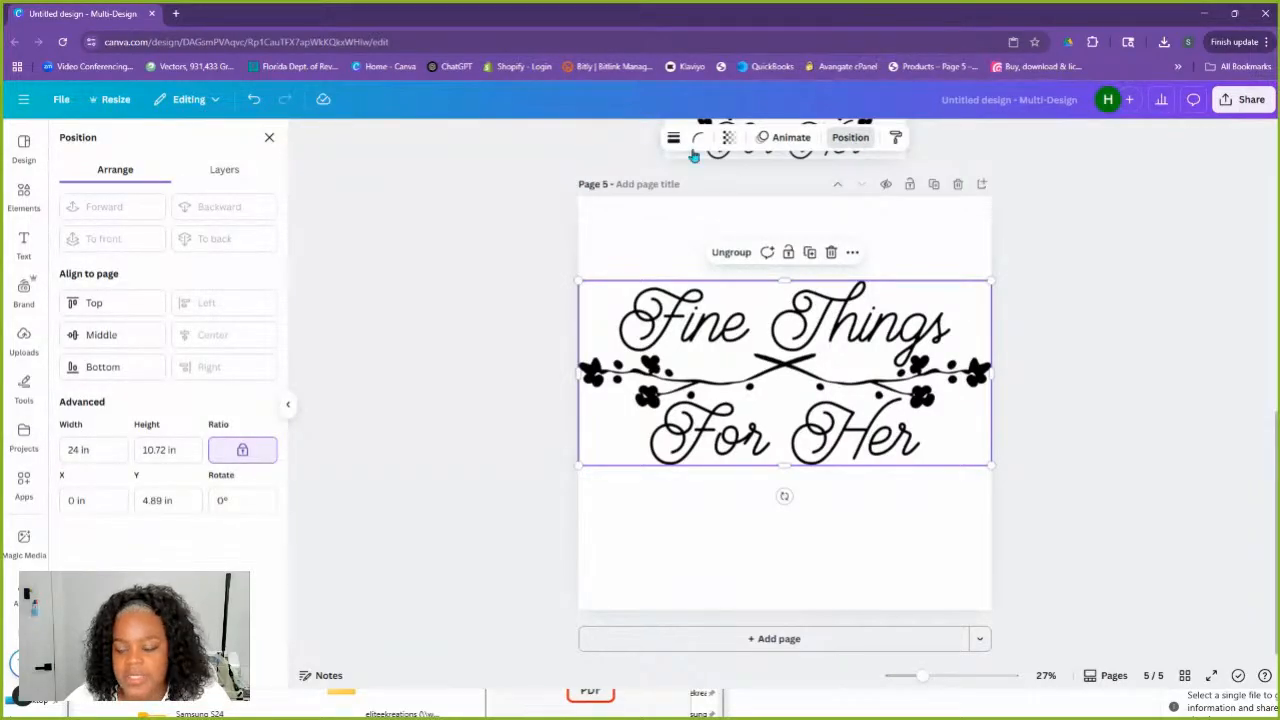
{"action": "left_click", "coordinate": [269, 138]}
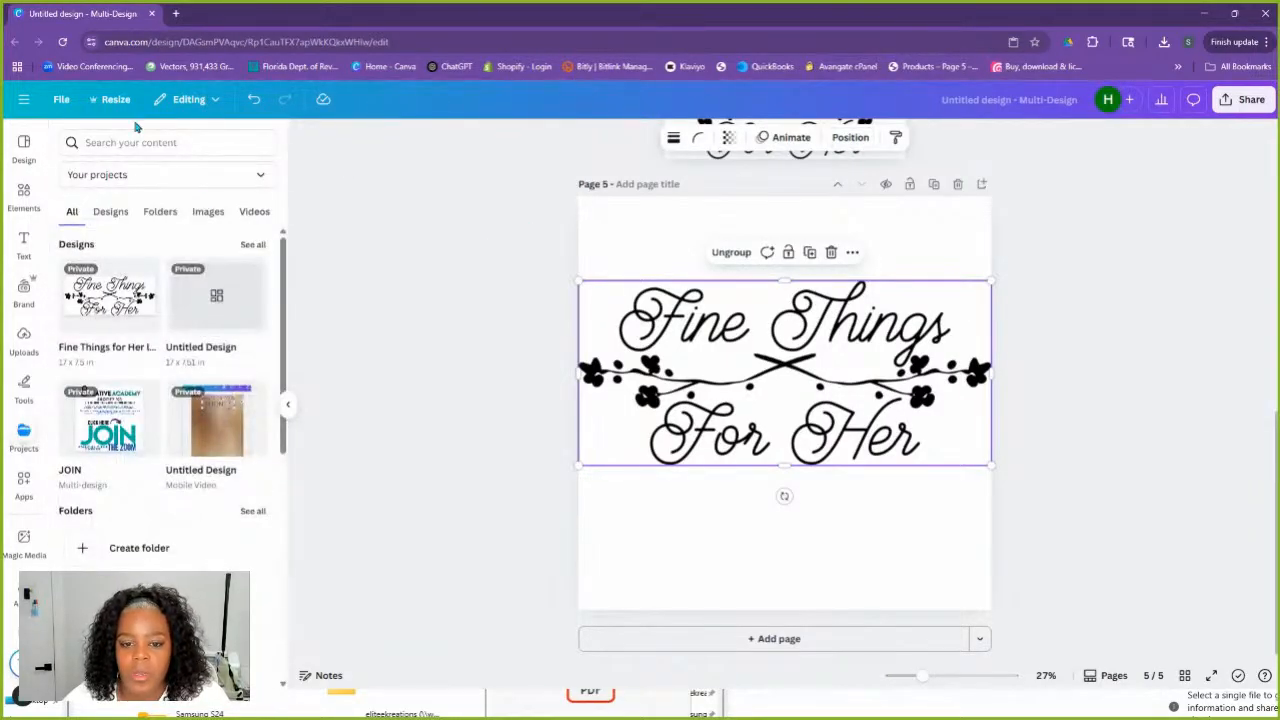
Select page 5 and enter a custom resize size of 24 × 10.92 in
{"action": "left_click", "coordinate": [688, 240]}
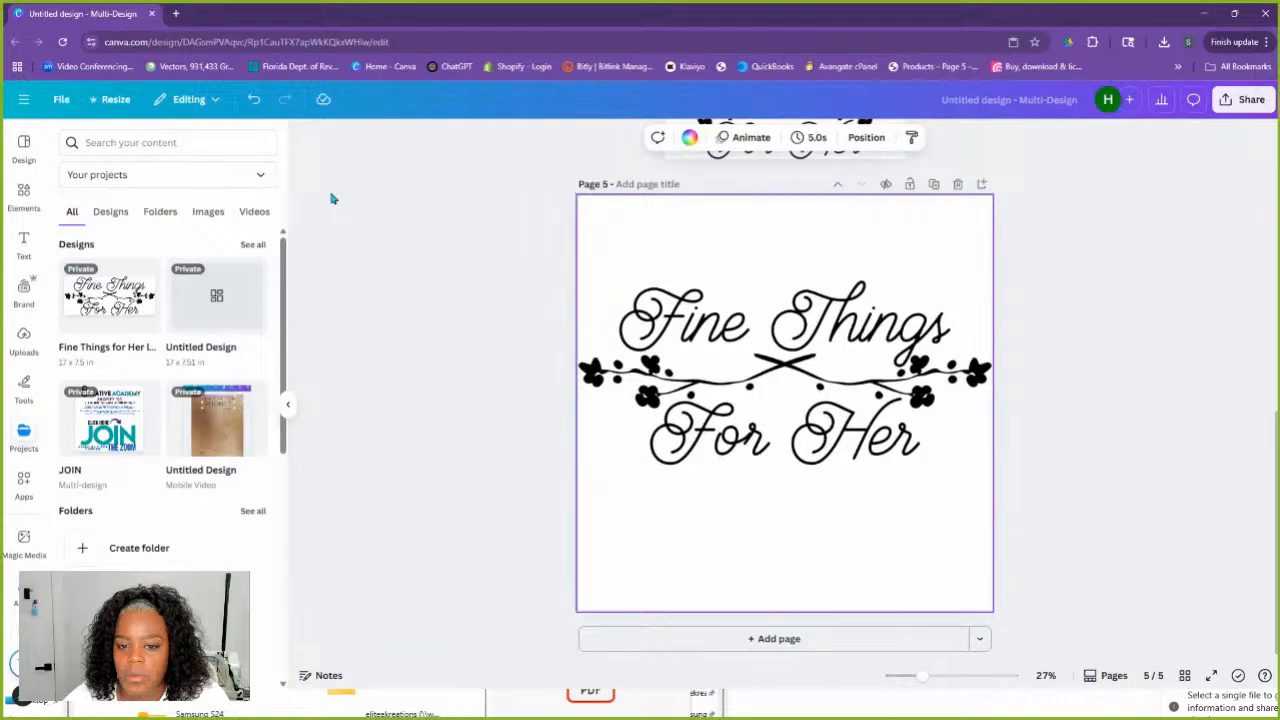
{"action": "left_click", "coordinate": [112, 99]}
{"action": "left_click", "coordinate": [160, 328]}
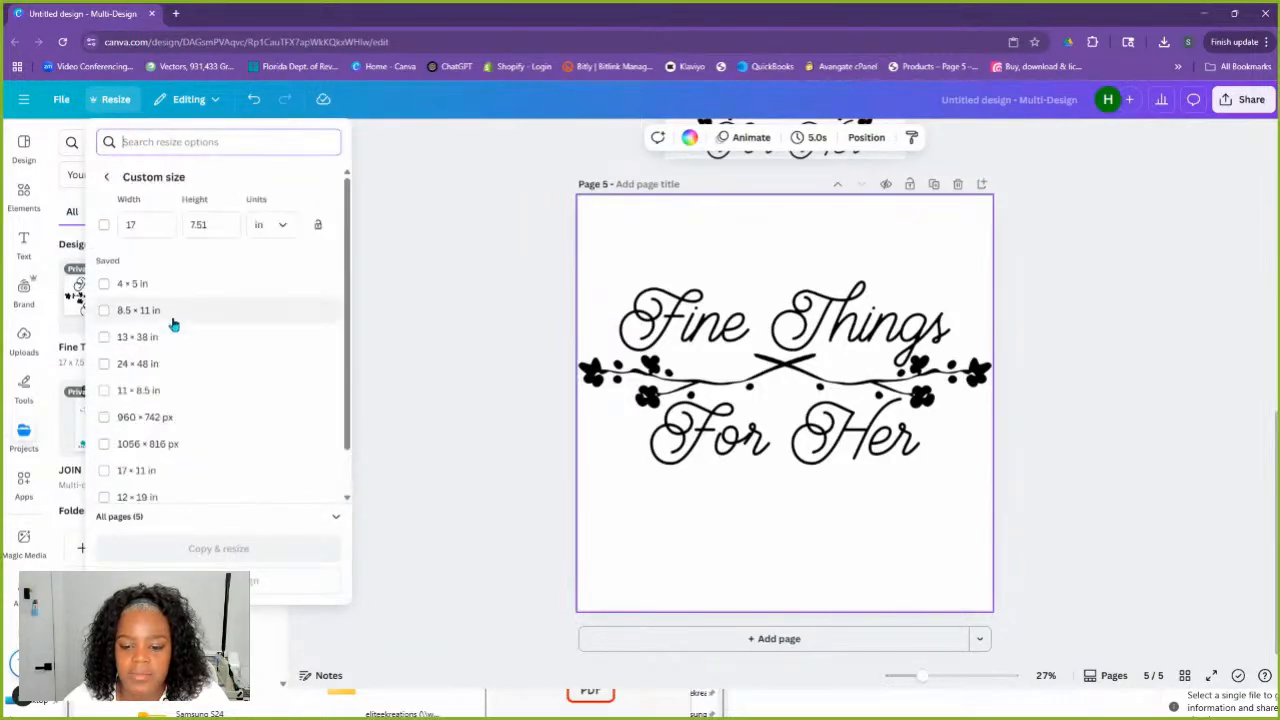
{"action": "left_click", "coordinate": [106, 225]}
{"action": "type", "text": "24"}
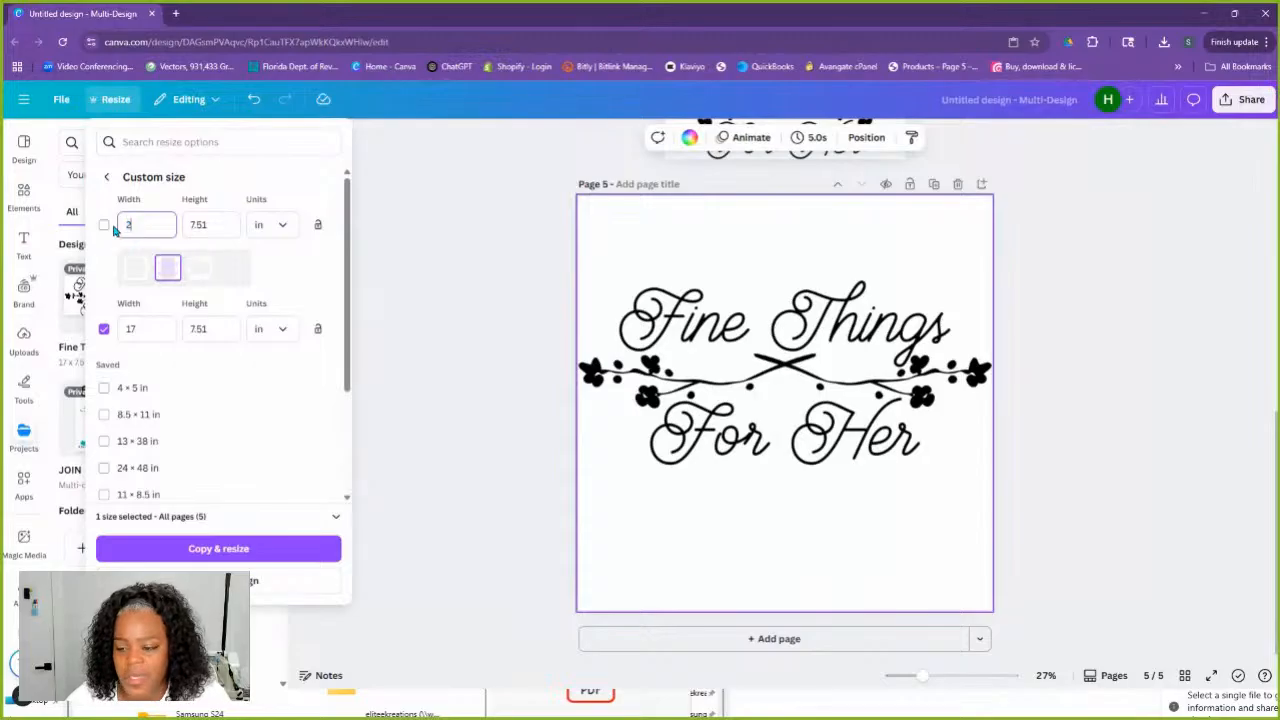
{"action": "left_click", "coordinate": [192, 222]}
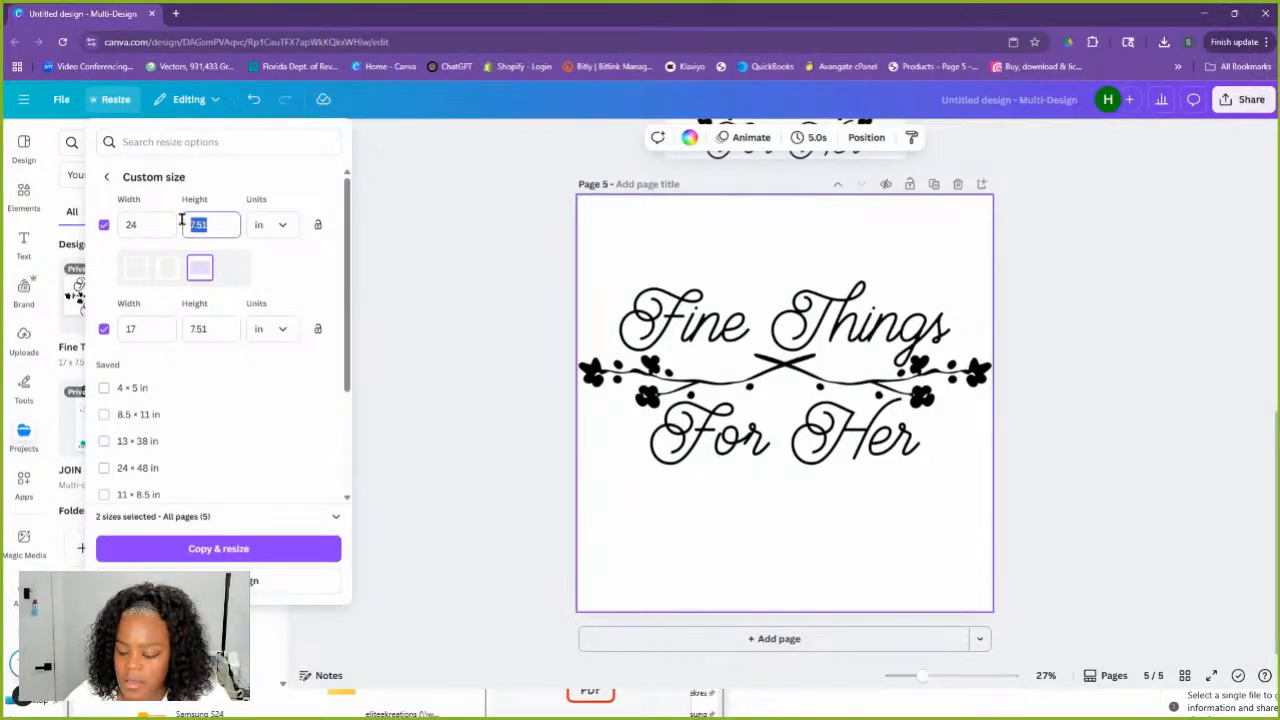
{"action": "type", "text": "10.92"}
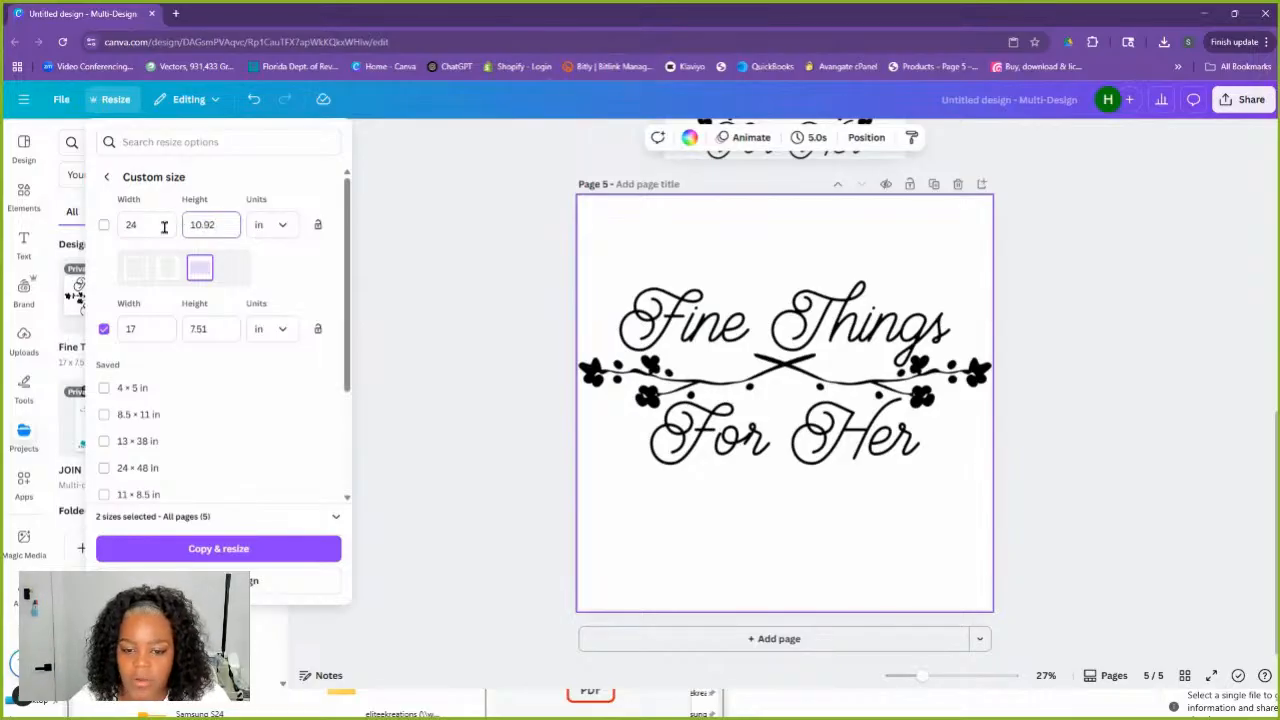
Resize only page 5 in place to 24 × 10.92 in, leaving the 17 × 7.51 in custom size unselected
{"action": "left_click", "coordinate": [104, 227]}
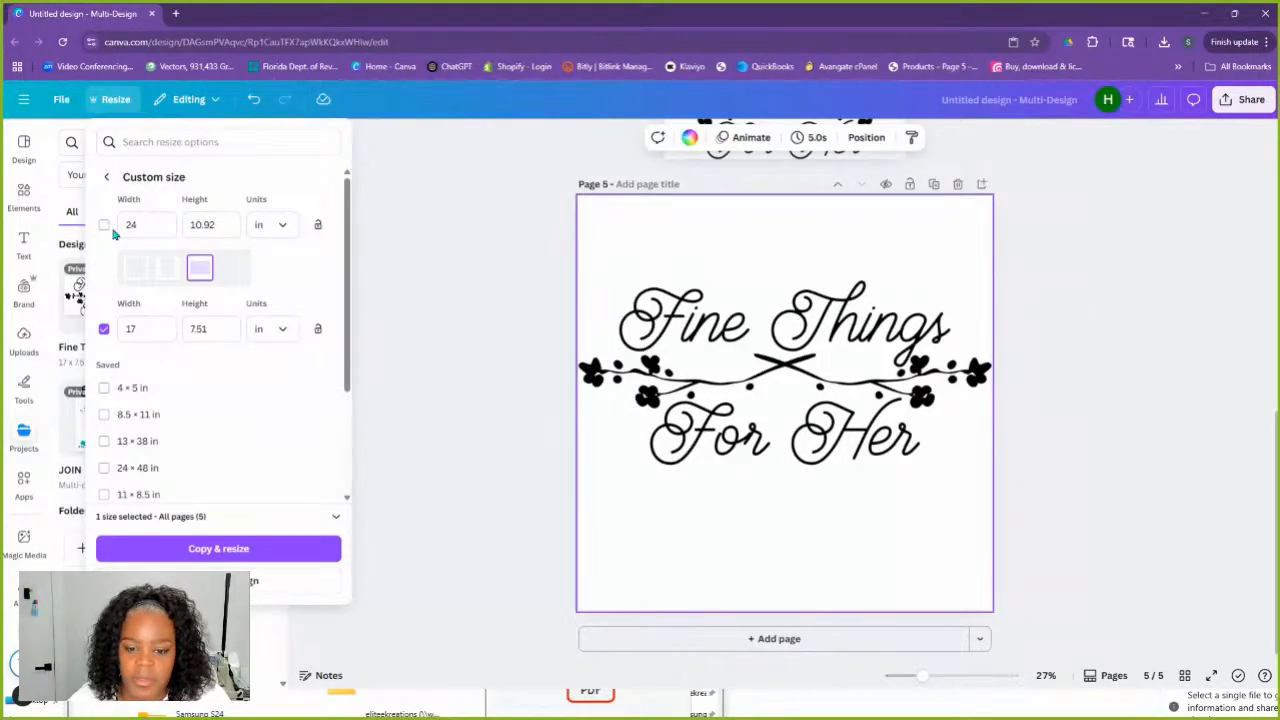
{"action": "left_click", "coordinate": [104, 228]}
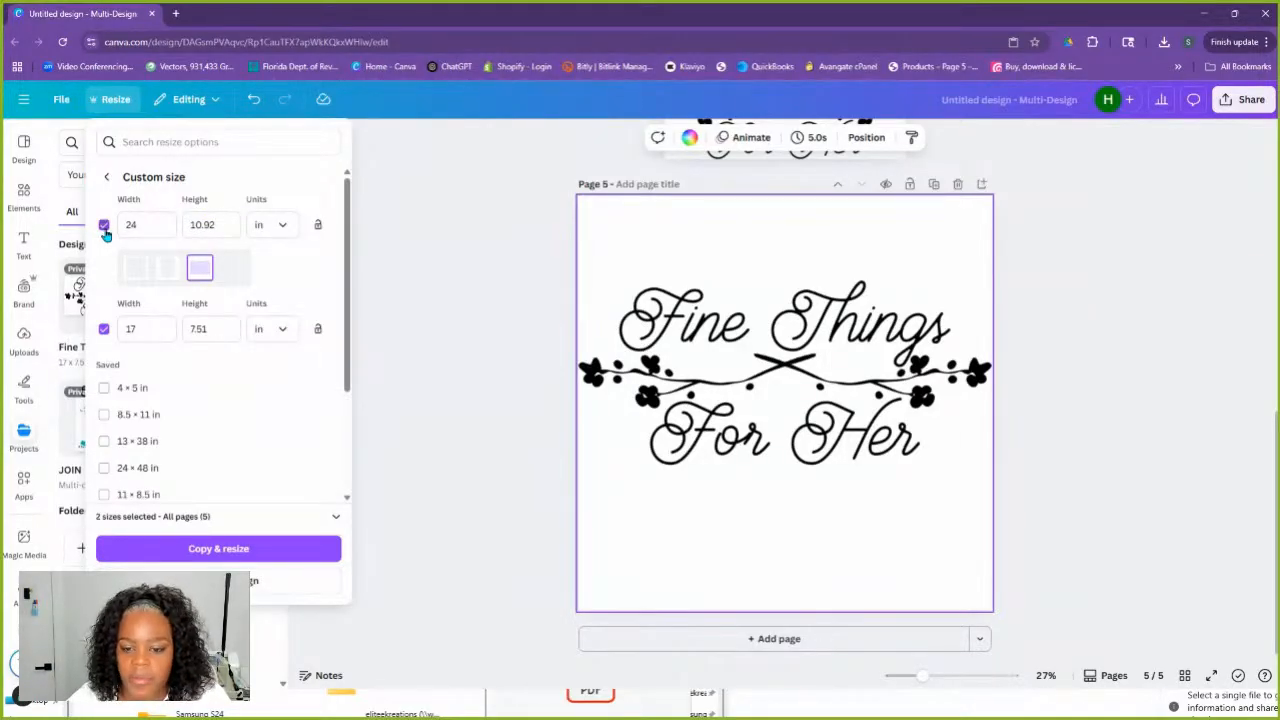
{"action": "left_click", "coordinate": [104, 330]}
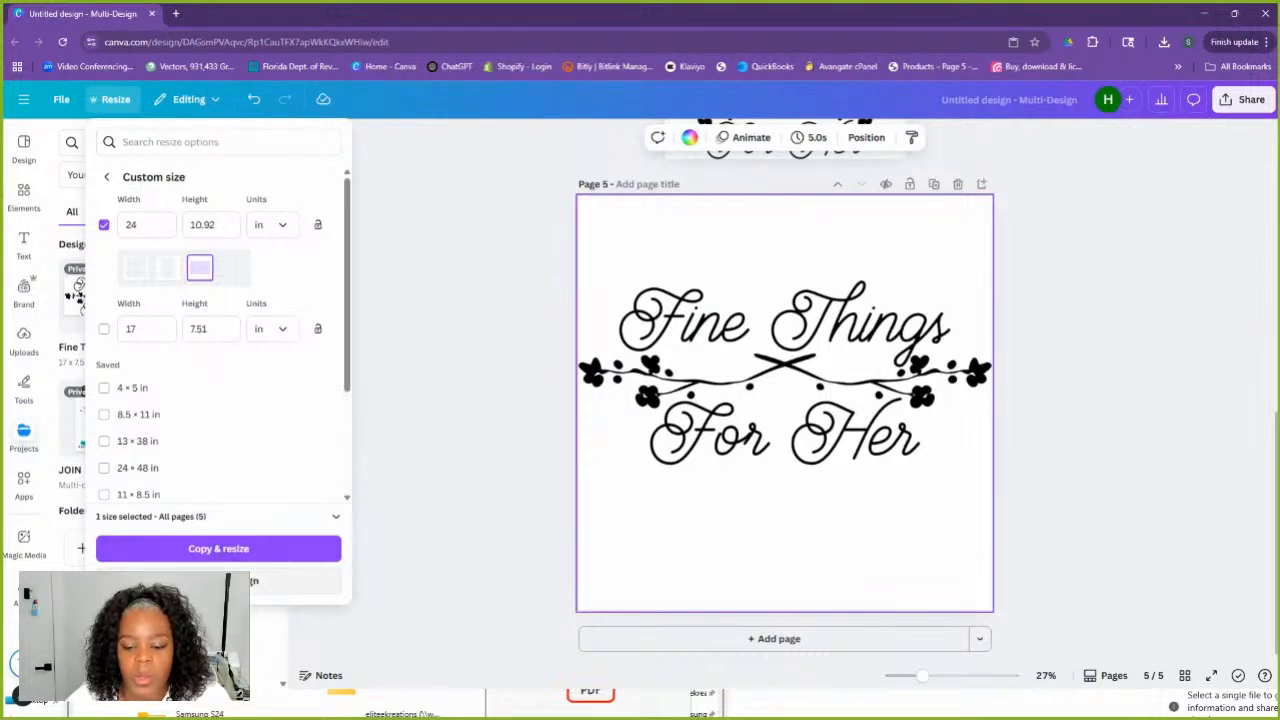
{"action": "left_click", "coordinate": [221, 516]}
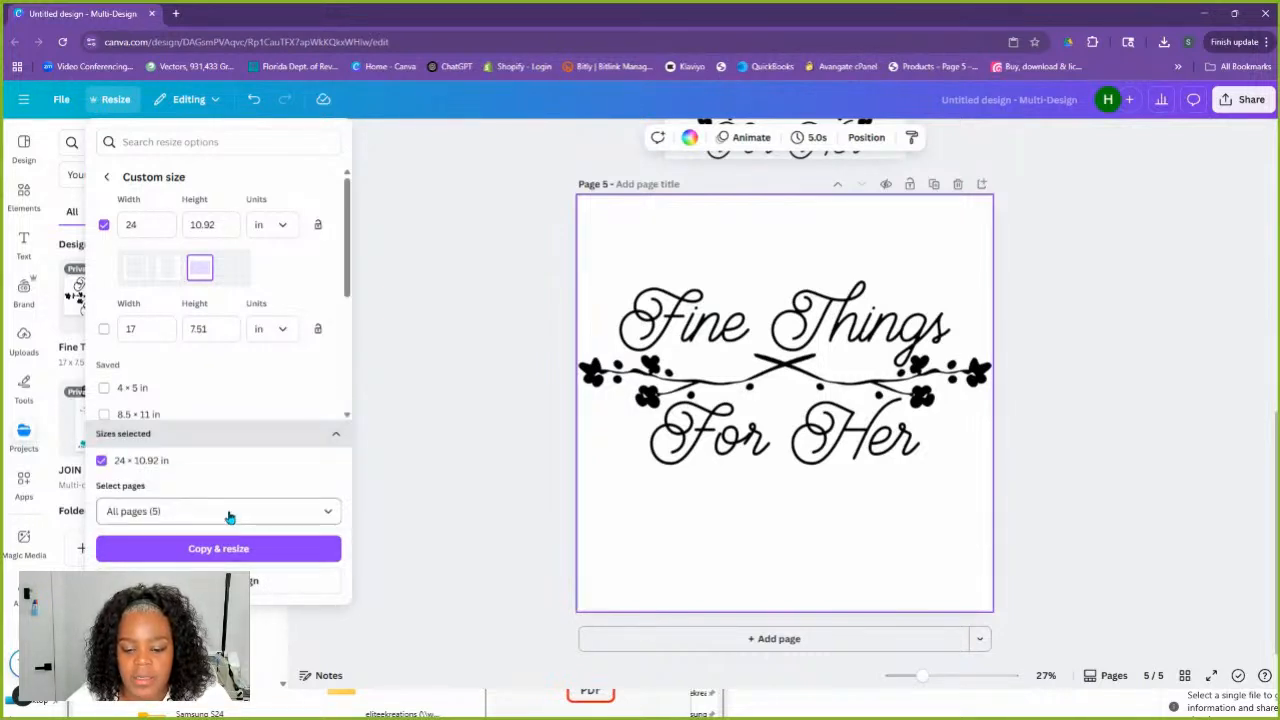
{"action": "left_click", "coordinate": [229, 517]}
{"action": "left_click", "coordinate": [318, 329]}
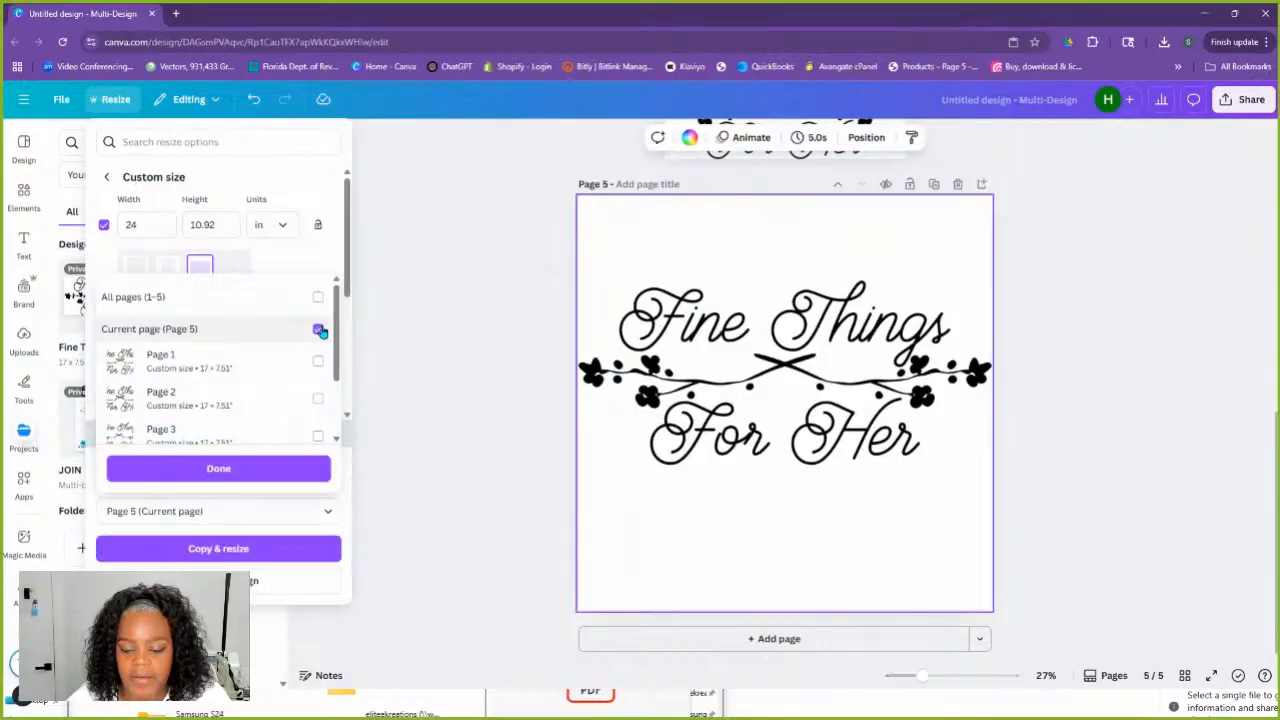
{"action": "left_click", "coordinate": [218, 469]}
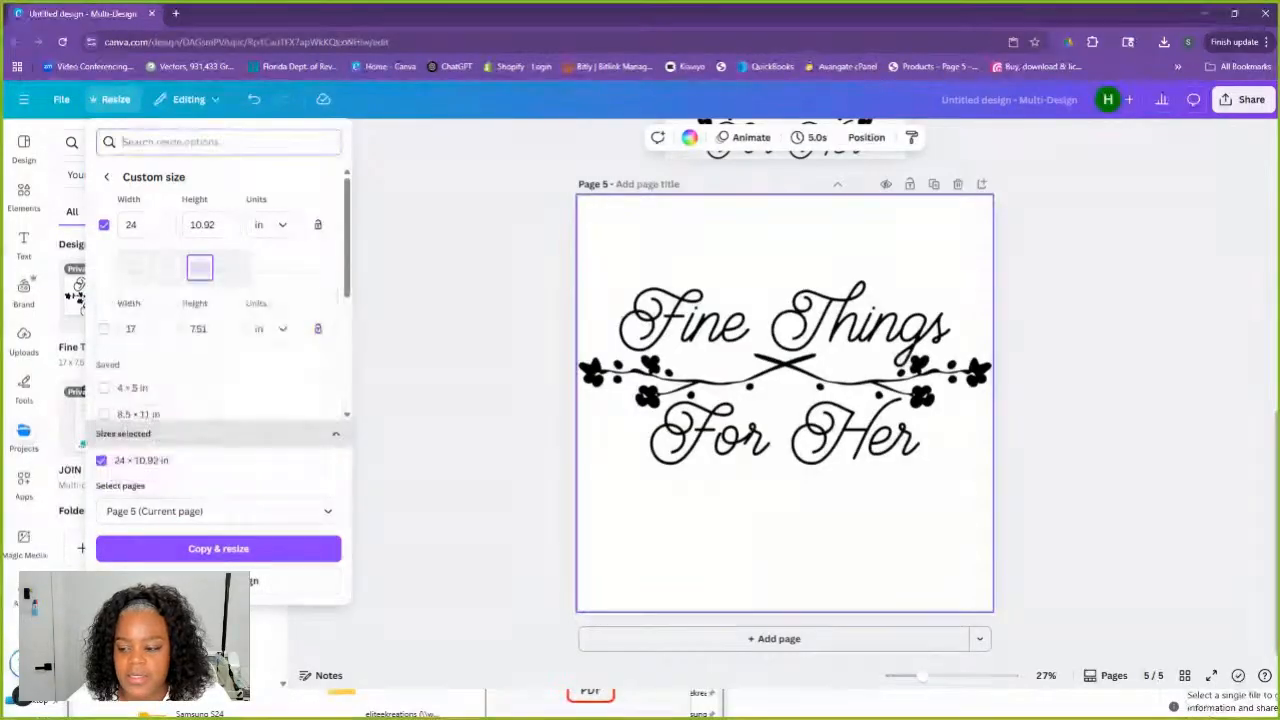
{"action": "left_click", "coordinate": [290, 584]}
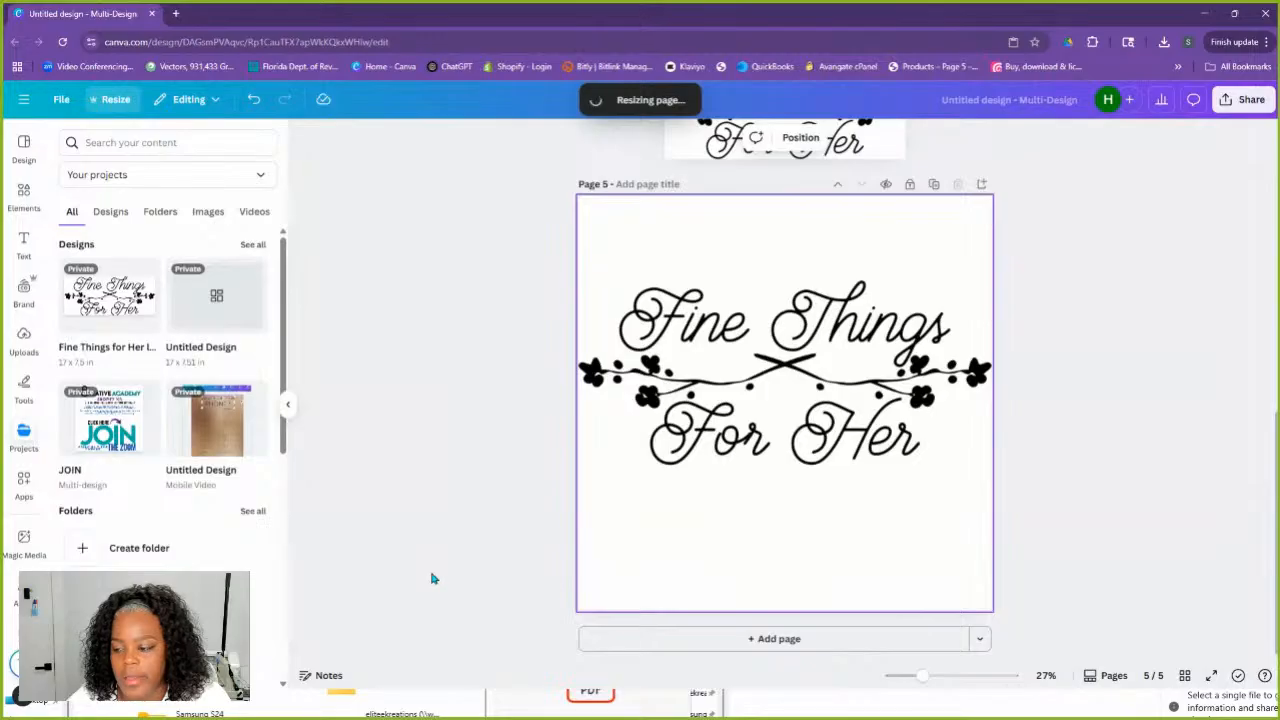
Enlarge the grouped logo from opposite corners so it fills the whole of page 5
{"action": "left_click", "coordinate": [737, 521]}
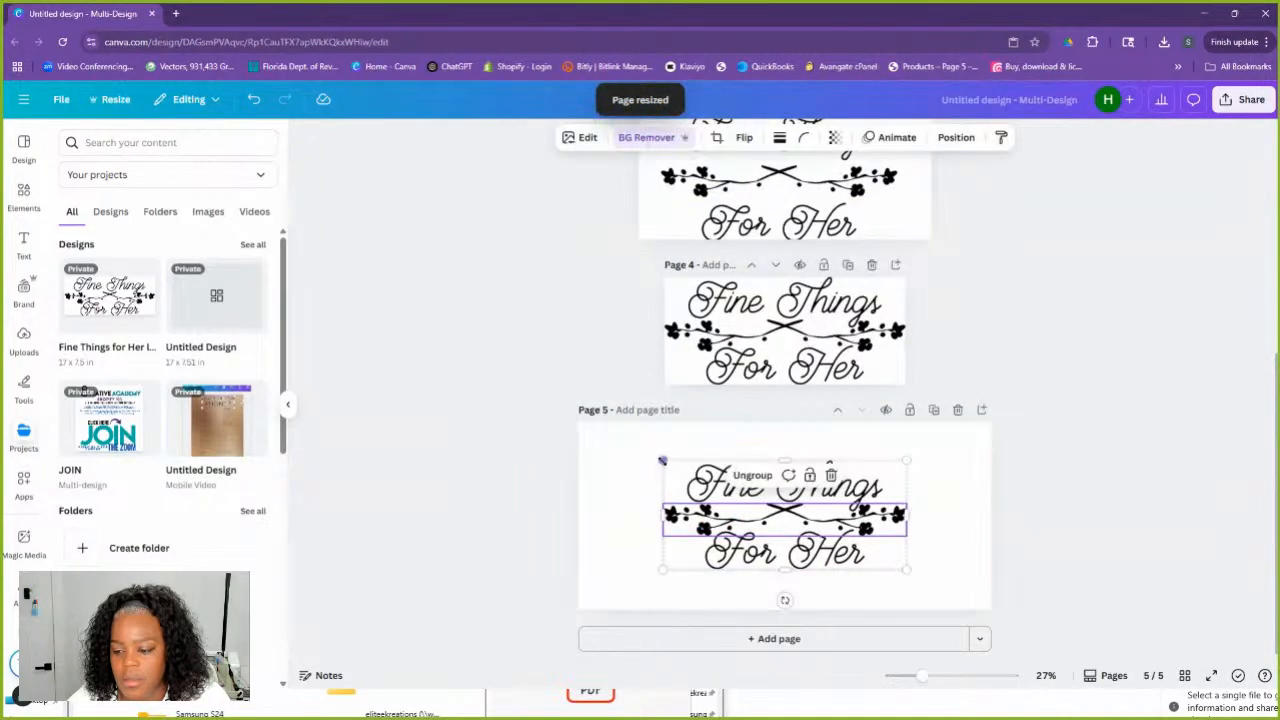
{"action": "left_click_drag", "start_coordinate": [662, 460], "coordinate": [578, 422]}
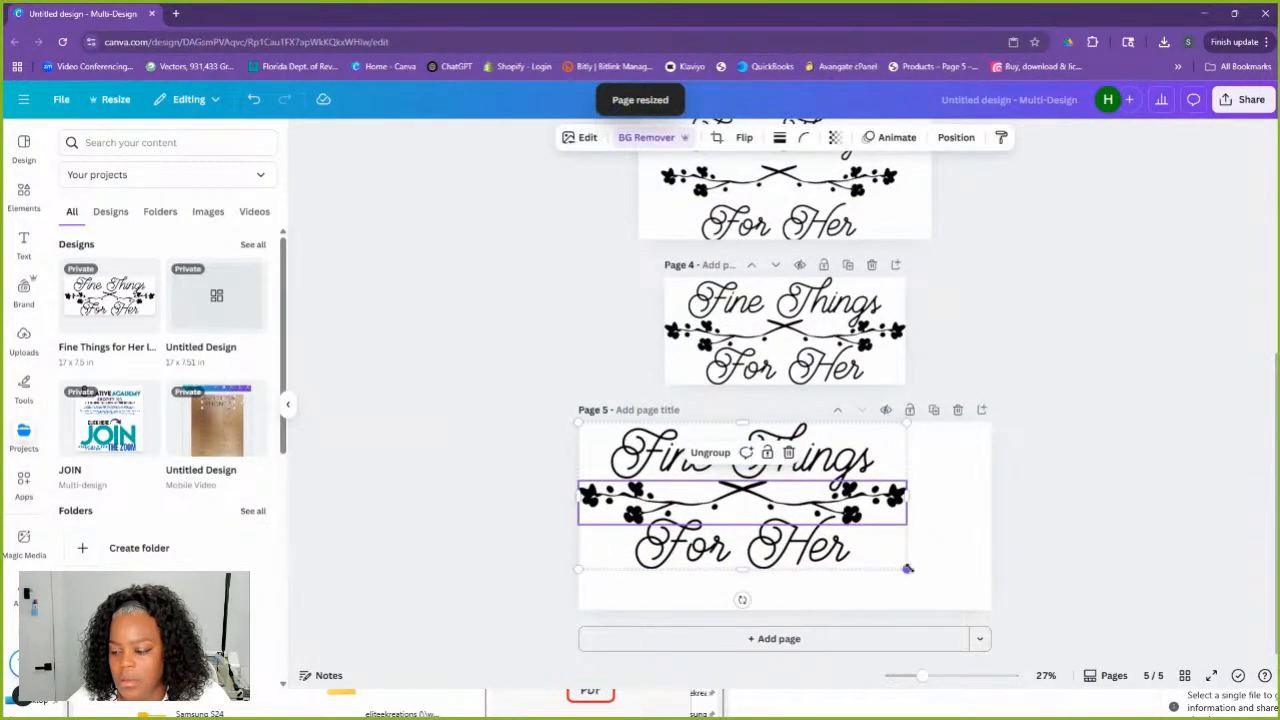
{"action": "left_click_drag", "start_coordinate": [907, 568], "coordinate": [991, 603]}
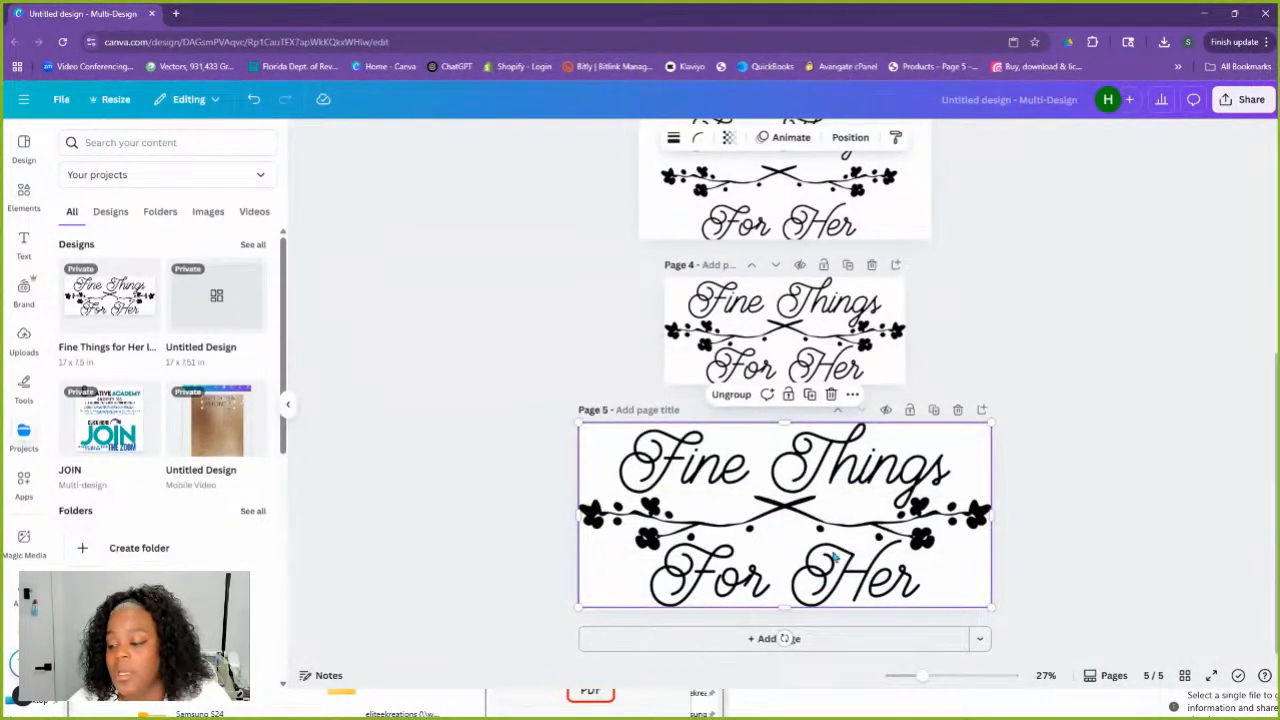
{"action": "left_click_drag", "start_coordinate": [883, 569], "coordinate": [883, 569]}
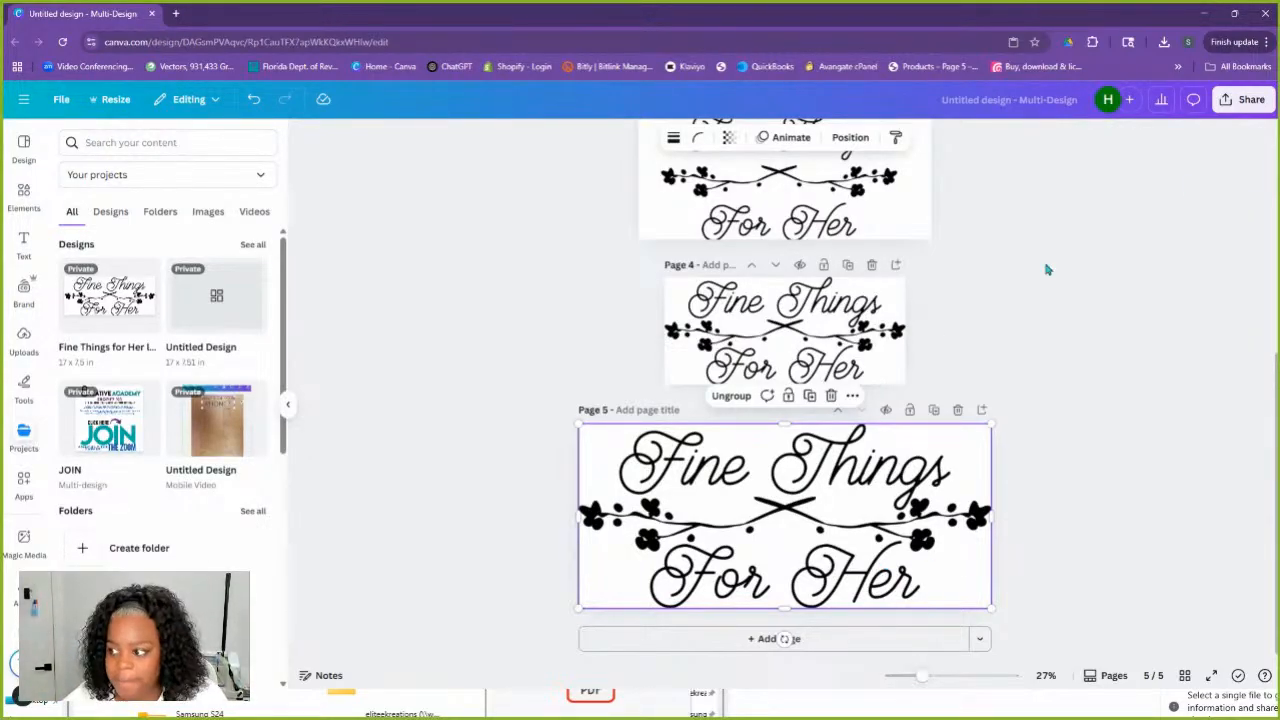
Download only page 5 as a PNG with a transparent background at size multiplier 3.125
{"action": "left_click", "coordinate": [1247, 106]}
{"action": "left_click", "coordinate": [1038, 378]}
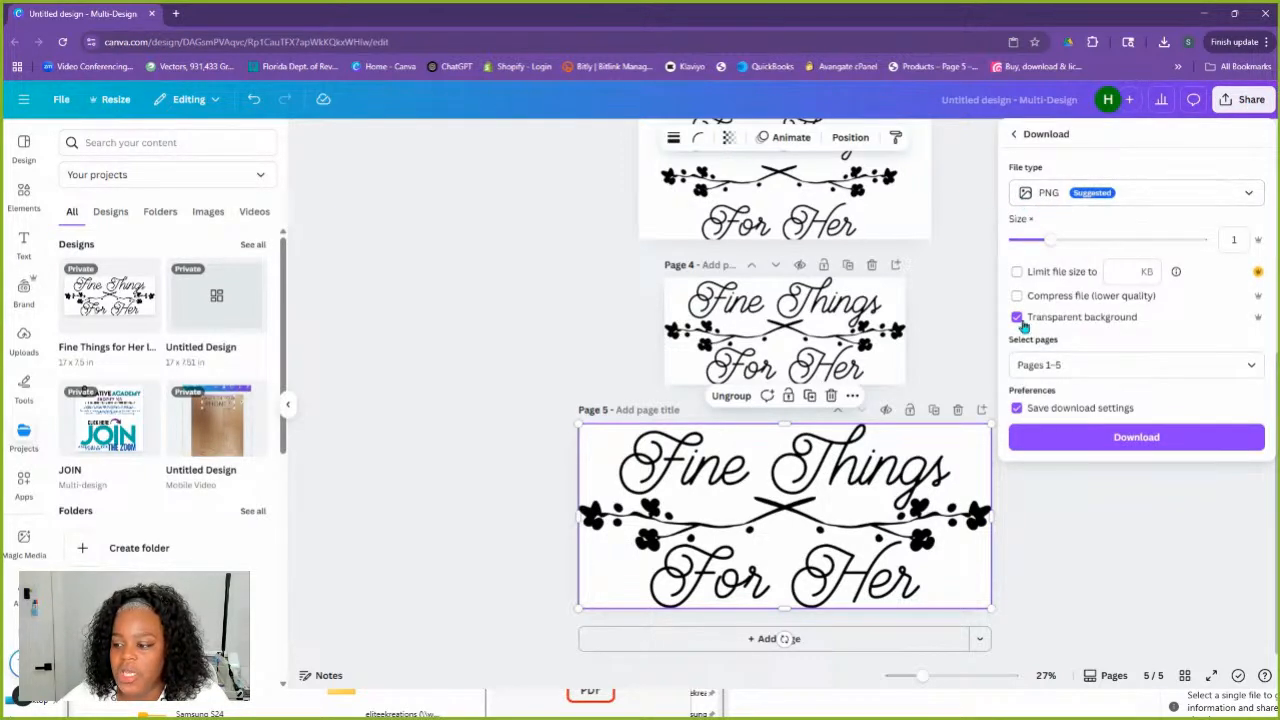
{"action": "left_click", "coordinate": [1057, 364]}
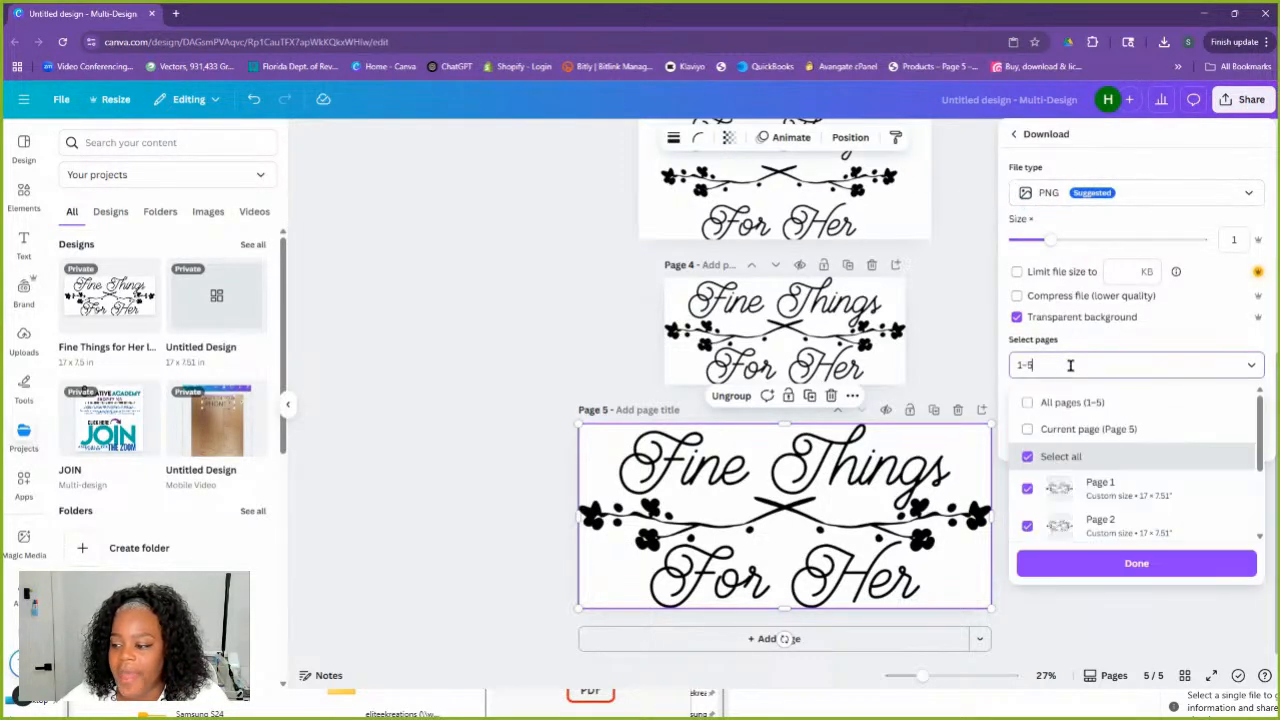
{"action": "left_click", "coordinate": [1085, 438]}
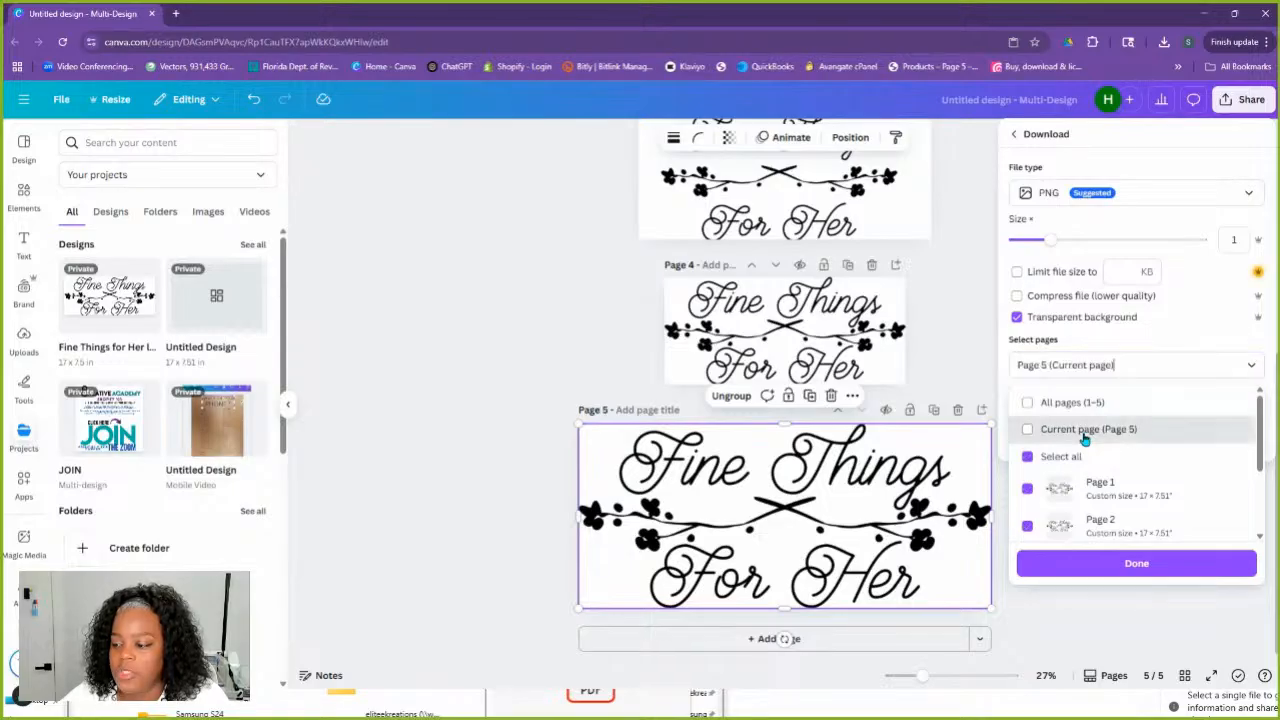
{"action": "left_click", "coordinate": [1101, 565]}
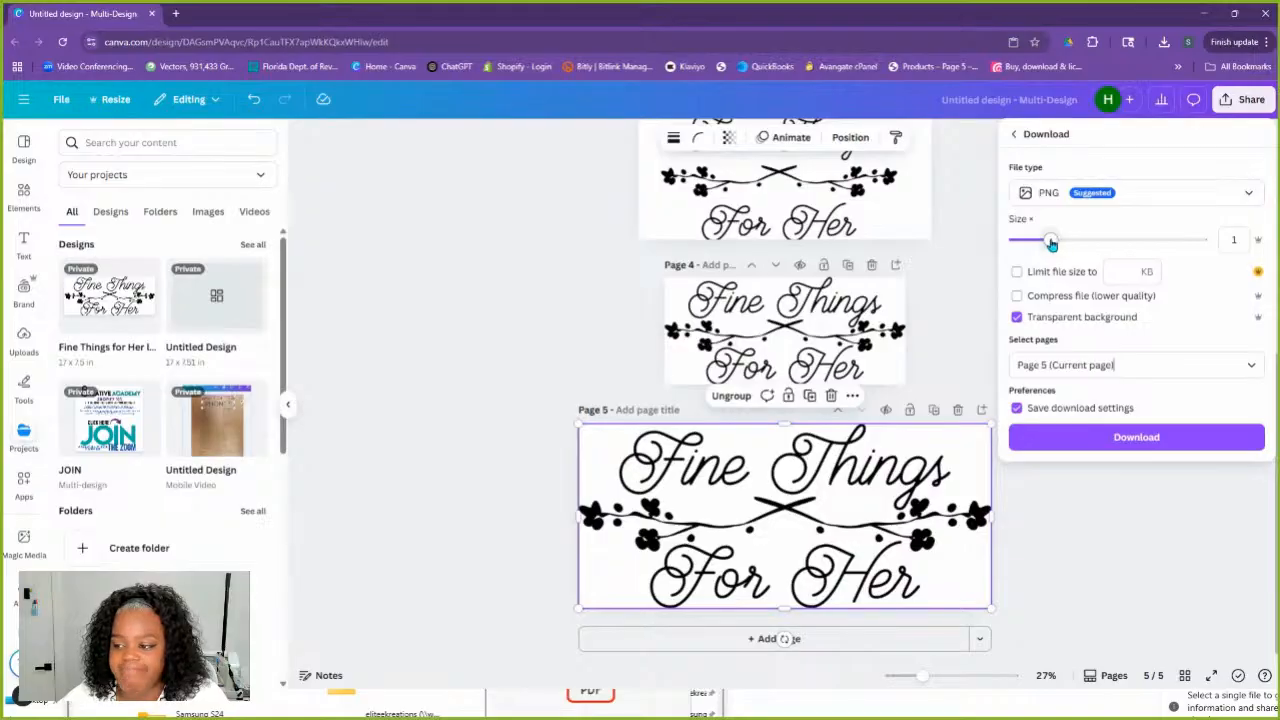
{"action": "left_click_drag", "start_coordinate": [1051, 244], "coordinate": [1205, 253]}
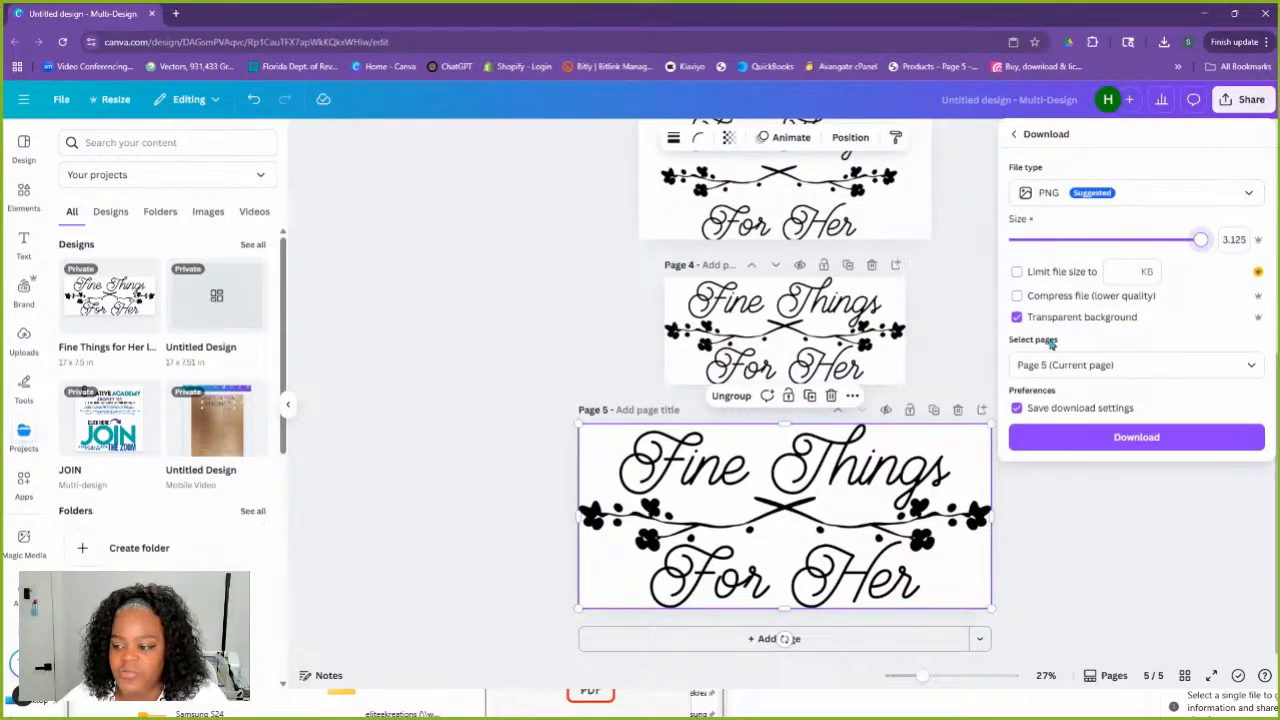
{"action": "left_click", "coordinate": [1098, 440]}
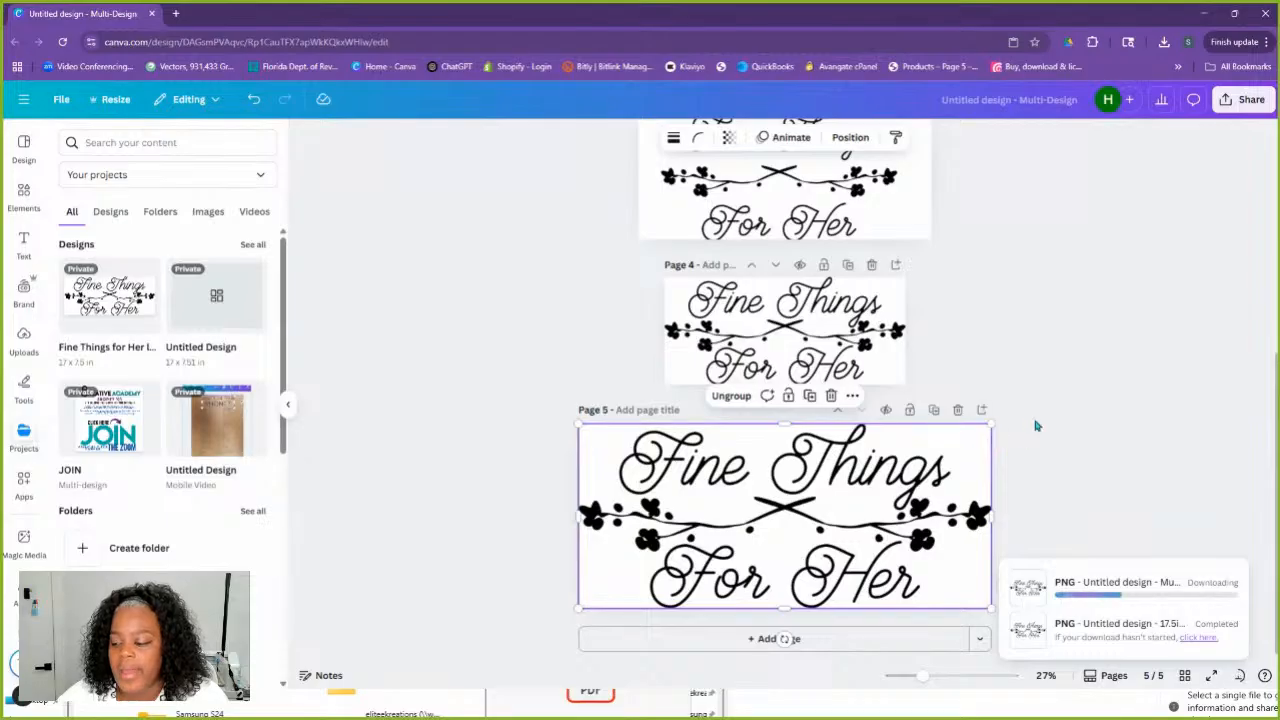
Undo the logo's latest enlargement and page 5's resize to 24 × 10.92 in
{"action": "left_click", "coordinate": [432, 329]}
{"action": "left_click", "coordinate": [251, 100]}
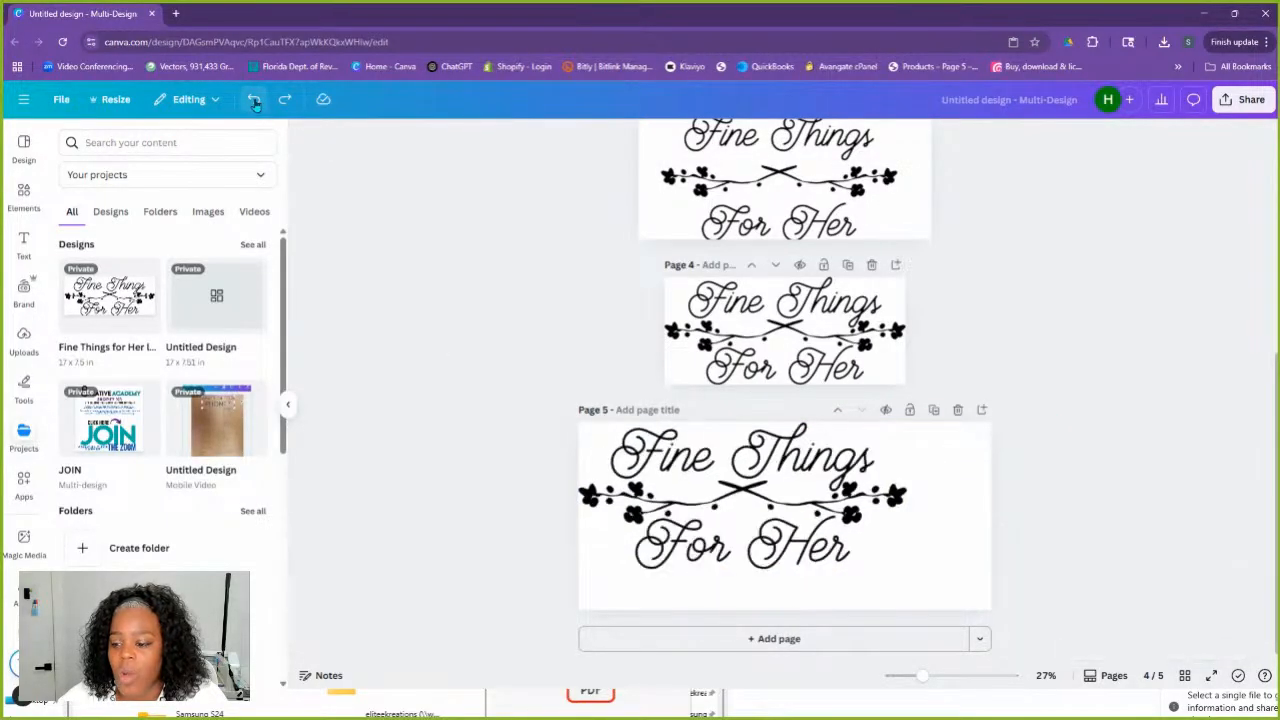
{"action": "left_click", "coordinate": [254, 100]}
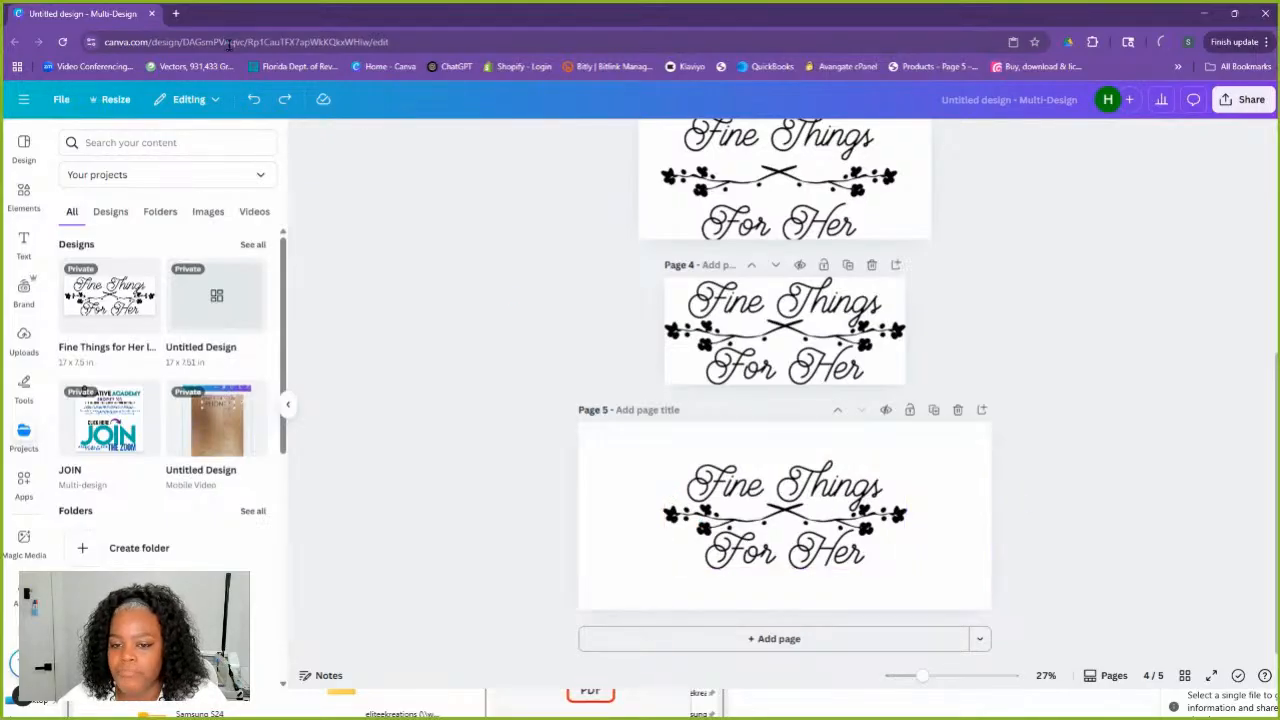
{"action": "left_click", "coordinate": [255, 108]}
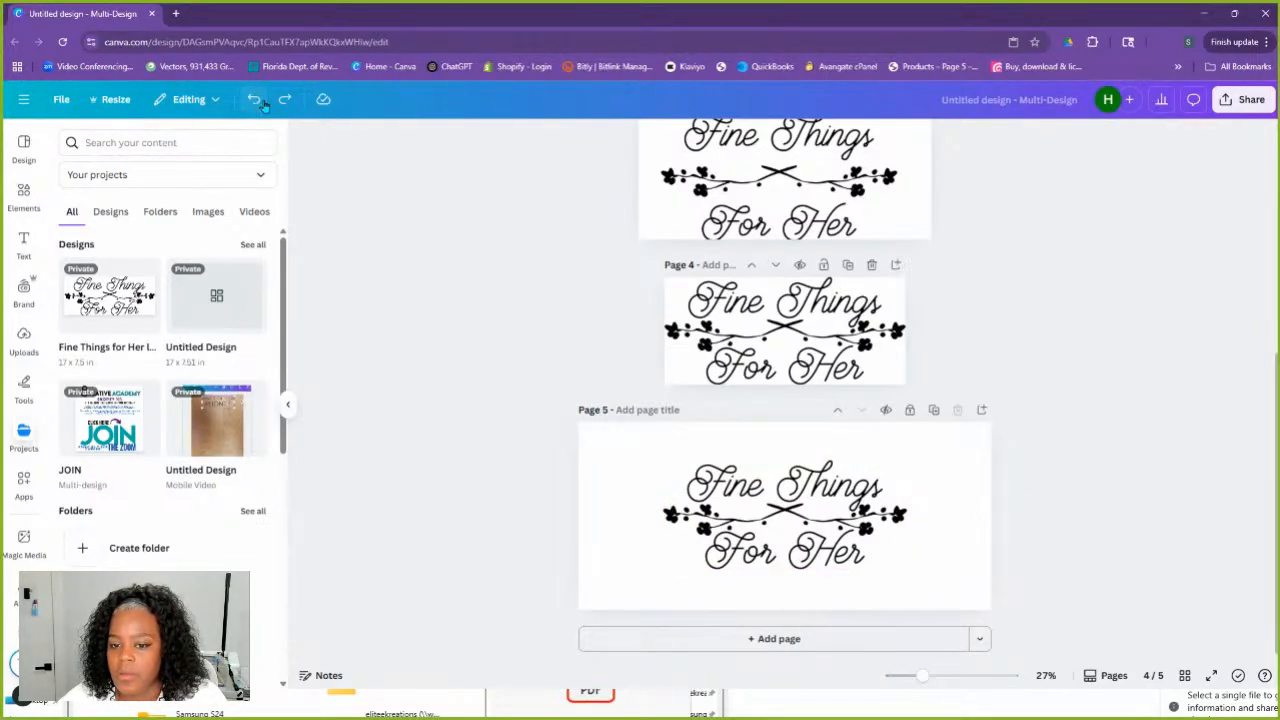
{"action": "left_click", "coordinate": [260, 104]}
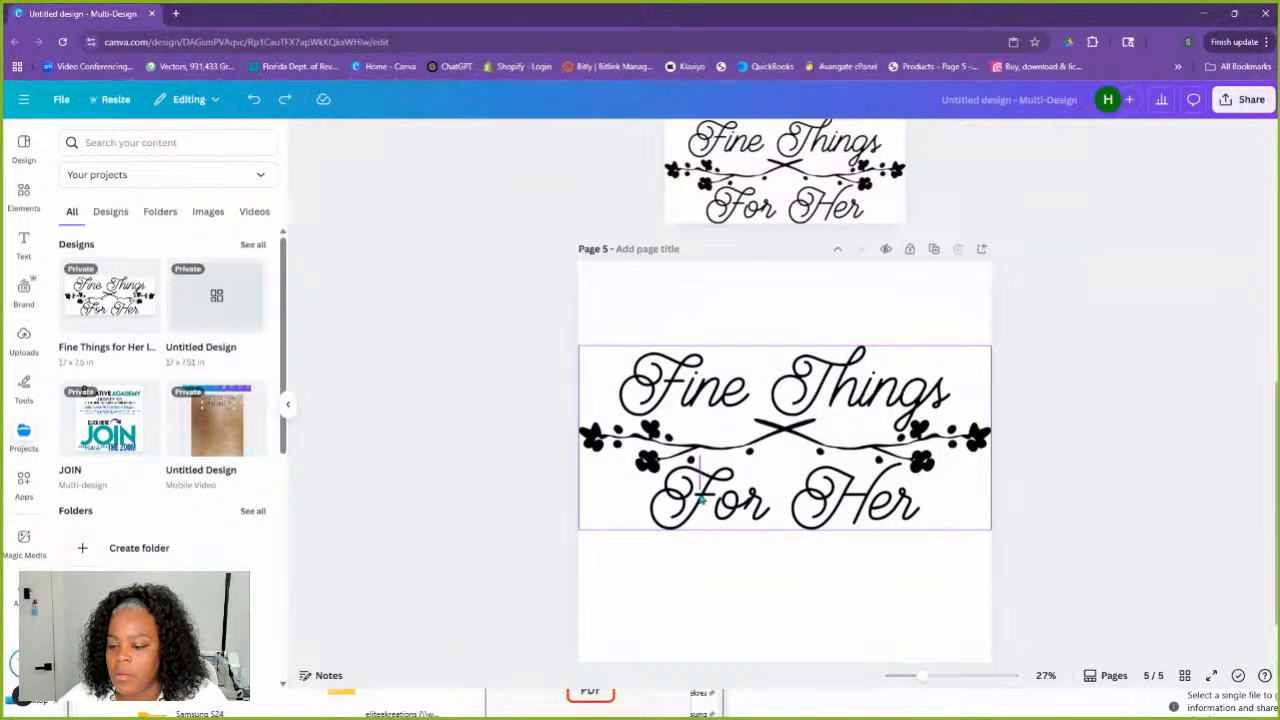
Download the uncropped square page 5 as a transparent PNG at size multiplier 3.125
{"action": "left_click", "coordinate": [1232, 104]}
{"action": "left_click", "coordinate": [1038, 376]}
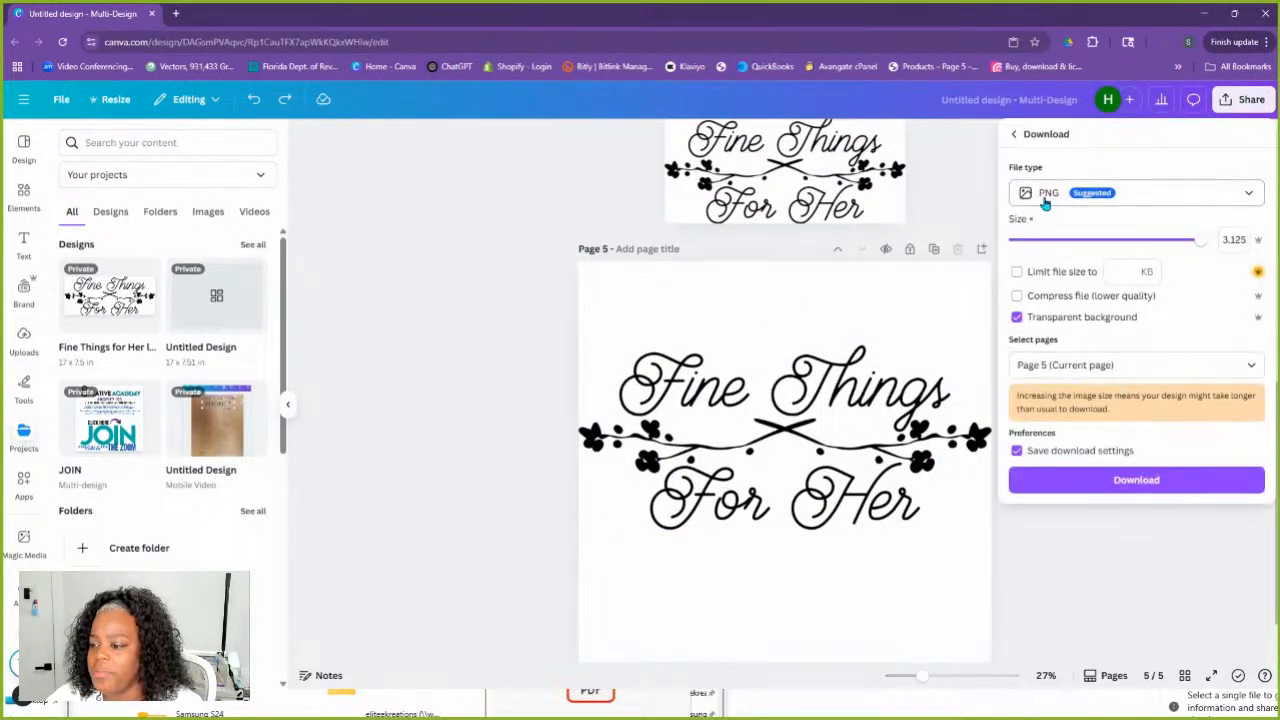
{"action": "left_click", "coordinate": [1074, 484]}
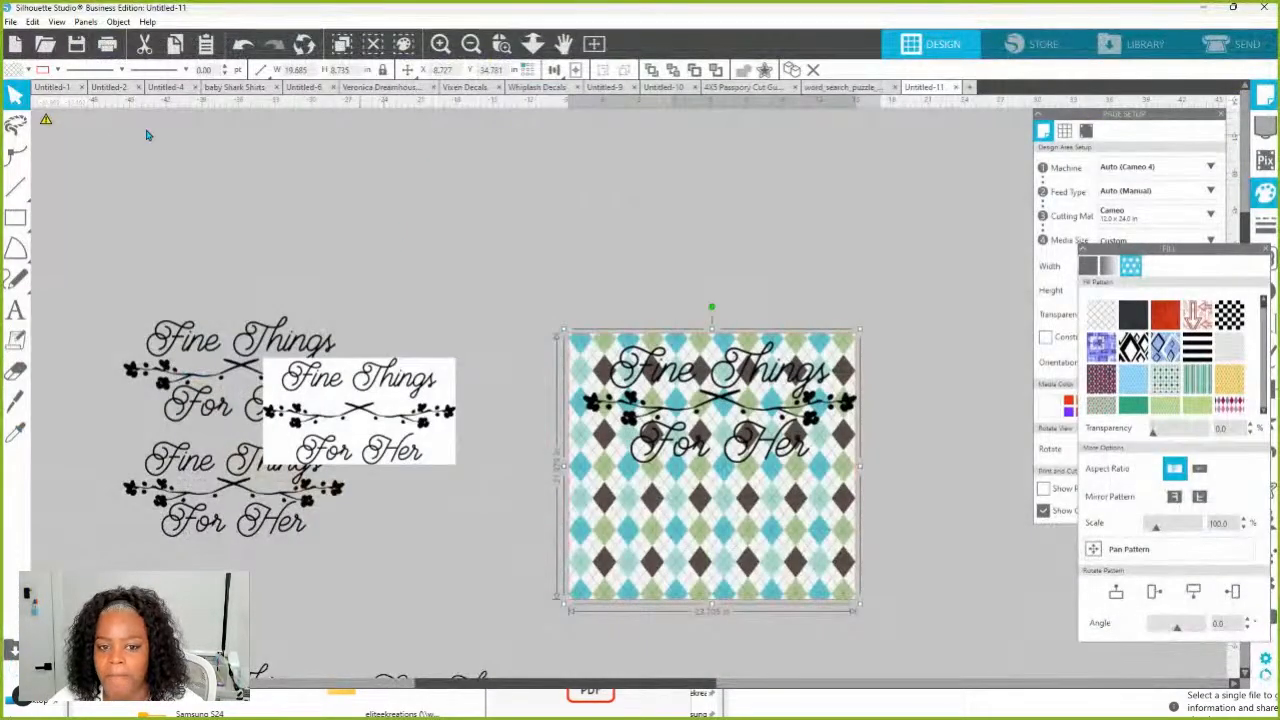
Switch to Silhouette Studio and merge Untitled design (23) from the Downloads folder into the document
{"action": "left_click", "coordinate": [10, 21]}
{"action": "left_click", "coordinate": [30, 111]}
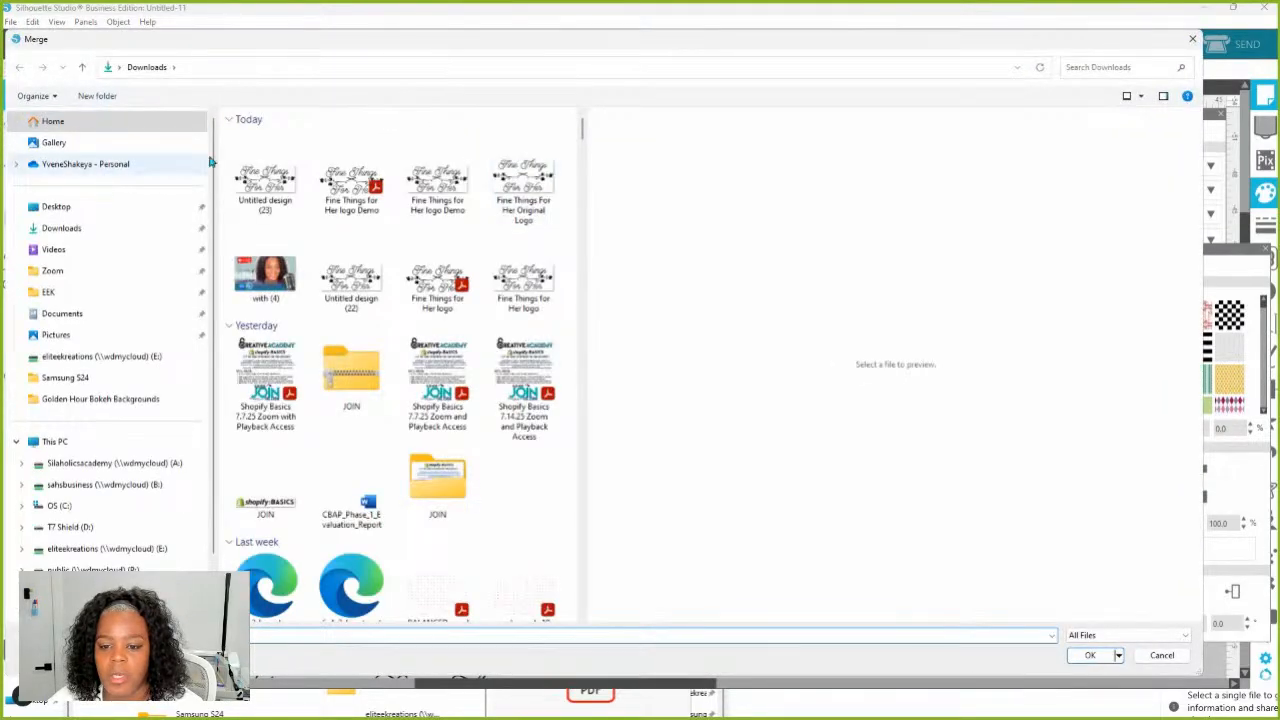
{"action": "left_click", "coordinate": [268, 160]}
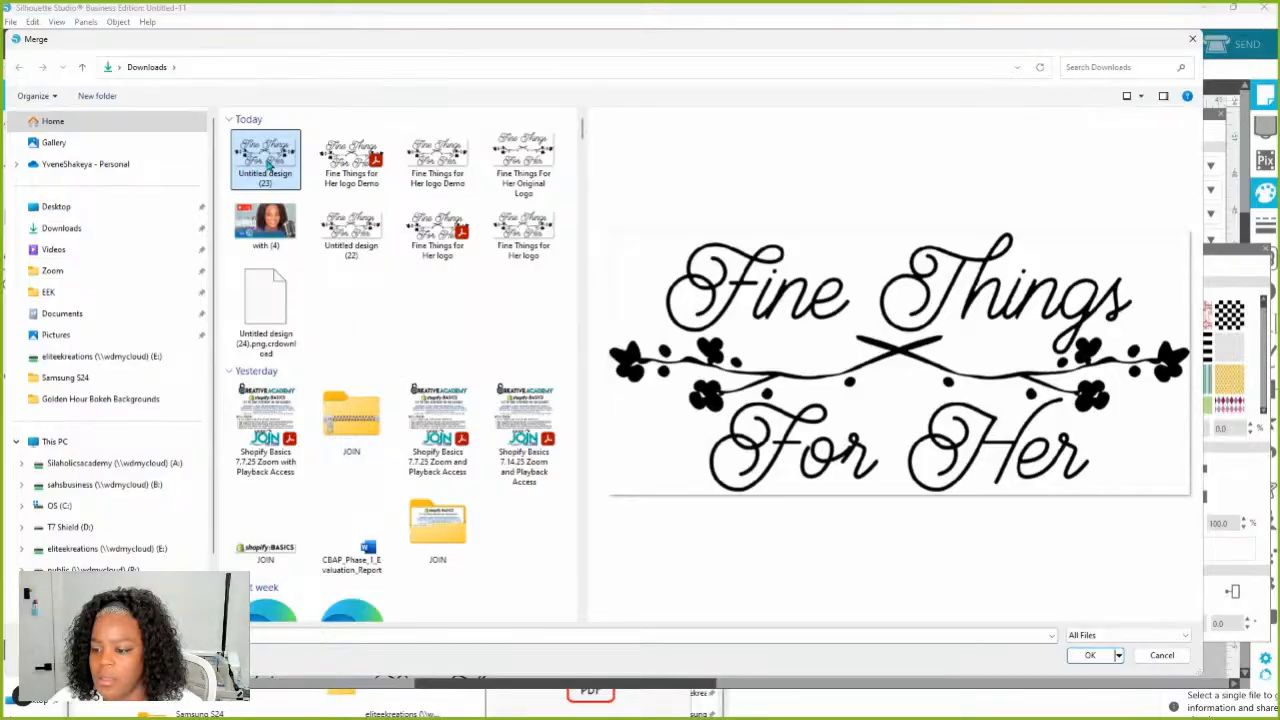
{"action": "left_click", "coordinate": [1090, 656]}
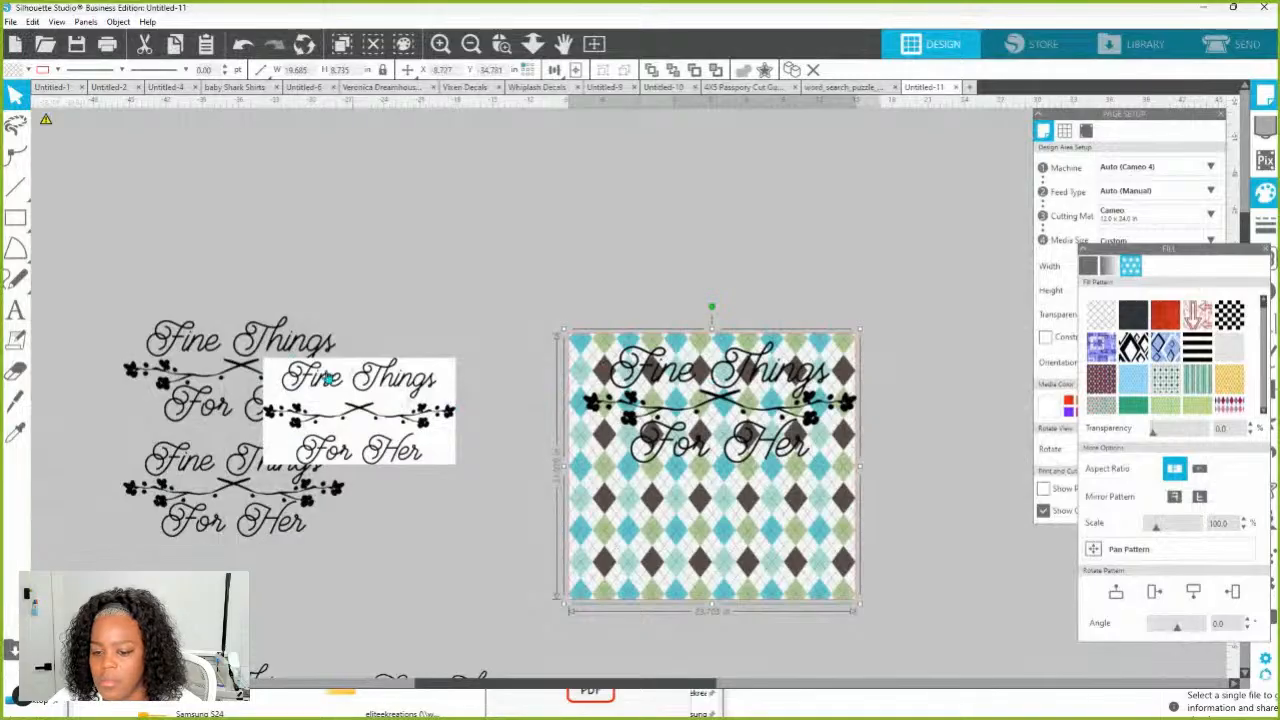
Place the newly merged logo above the patterned square and move the older logo copies off to its left
{"action": "left_click_drag", "start_coordinate": [326, 374], "coordinate": [475, 215]}
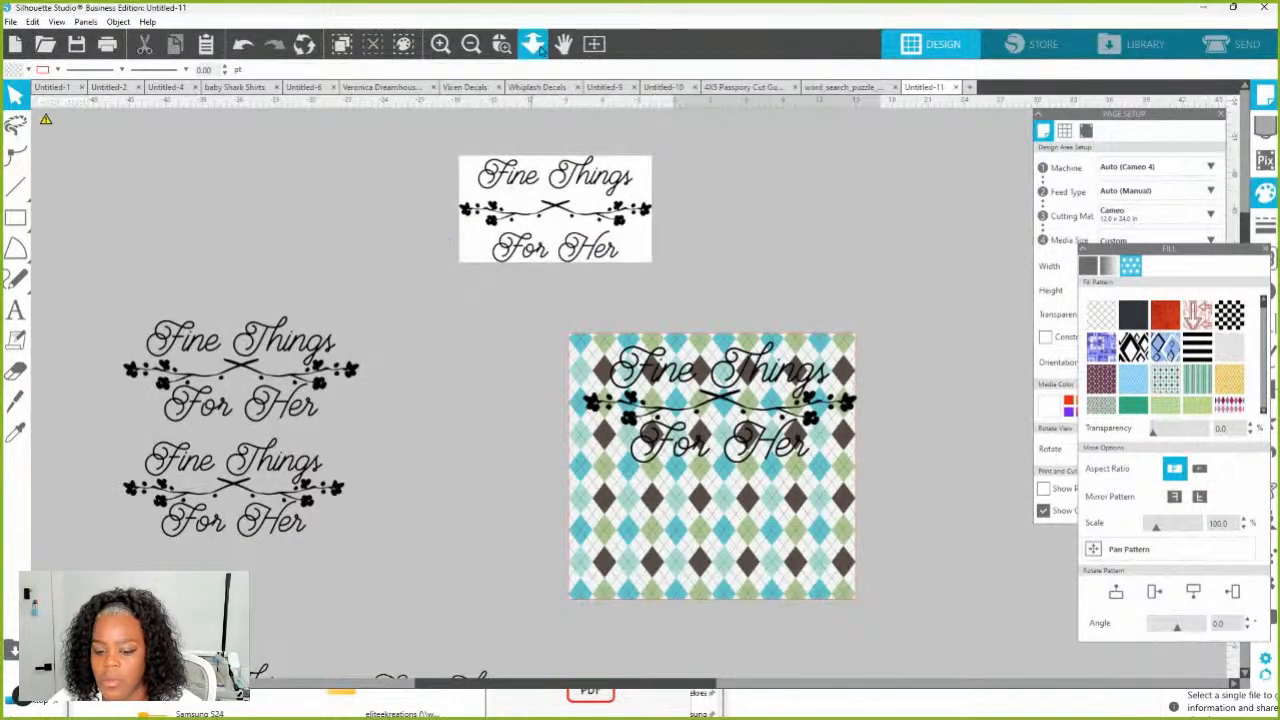
{"action": "scroll", "coordinate": [454, 354], "scroll_direction": "down", "scroll_amount": 3}
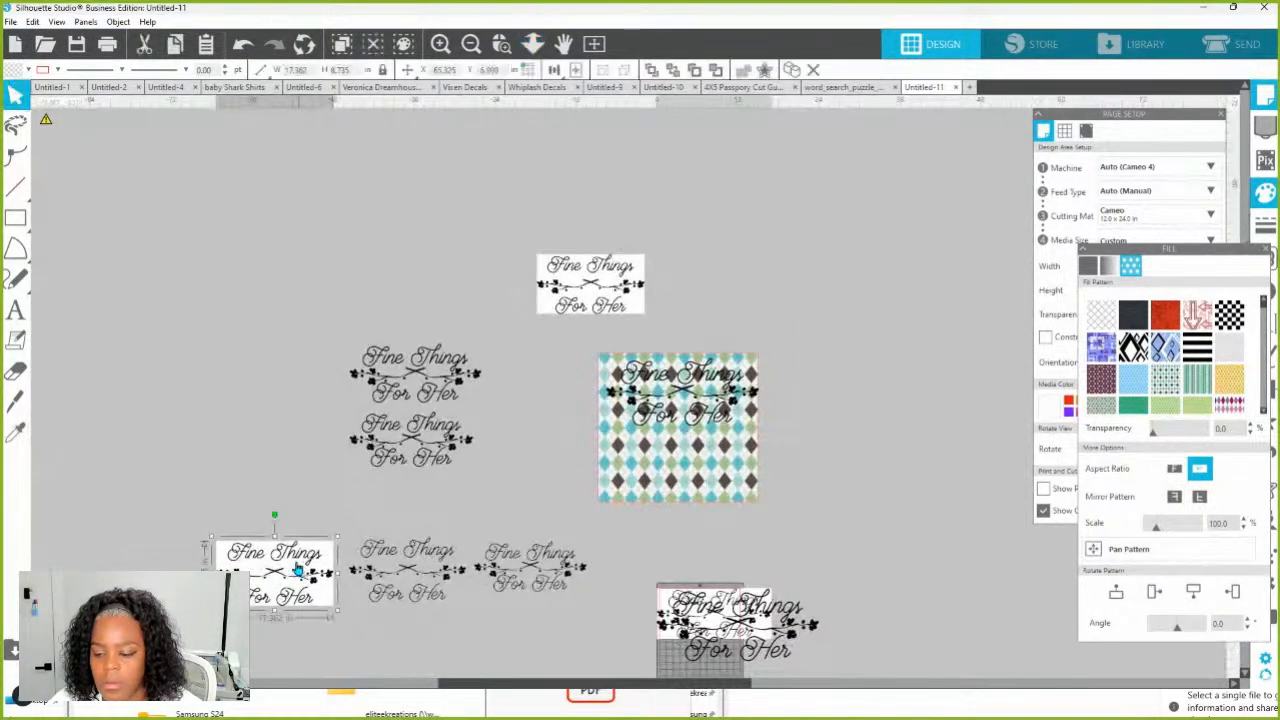
{"action": "left_click_drag", "start_coordinate": [275, 567], "coordinate": [218, 495]}
{"action": "left_click_drag", "start_coordinate": [793, 670], "coordinate": [816, 330]}
{"action": "left_click_drag", "start_coordinate": [613, 290], "coordinate": [497, 294]}
{"action": "left_click_drag", "start_coordinate": [238, 342], "coordinate": [206, 350]}
{"action": "left_click_drag", "start_coordinate": [786, 675], "coordinate": [222, 512]}
{"action": "left_click_drag", "start_coordinate": [738, 622], "coordinate": [254, 567]}
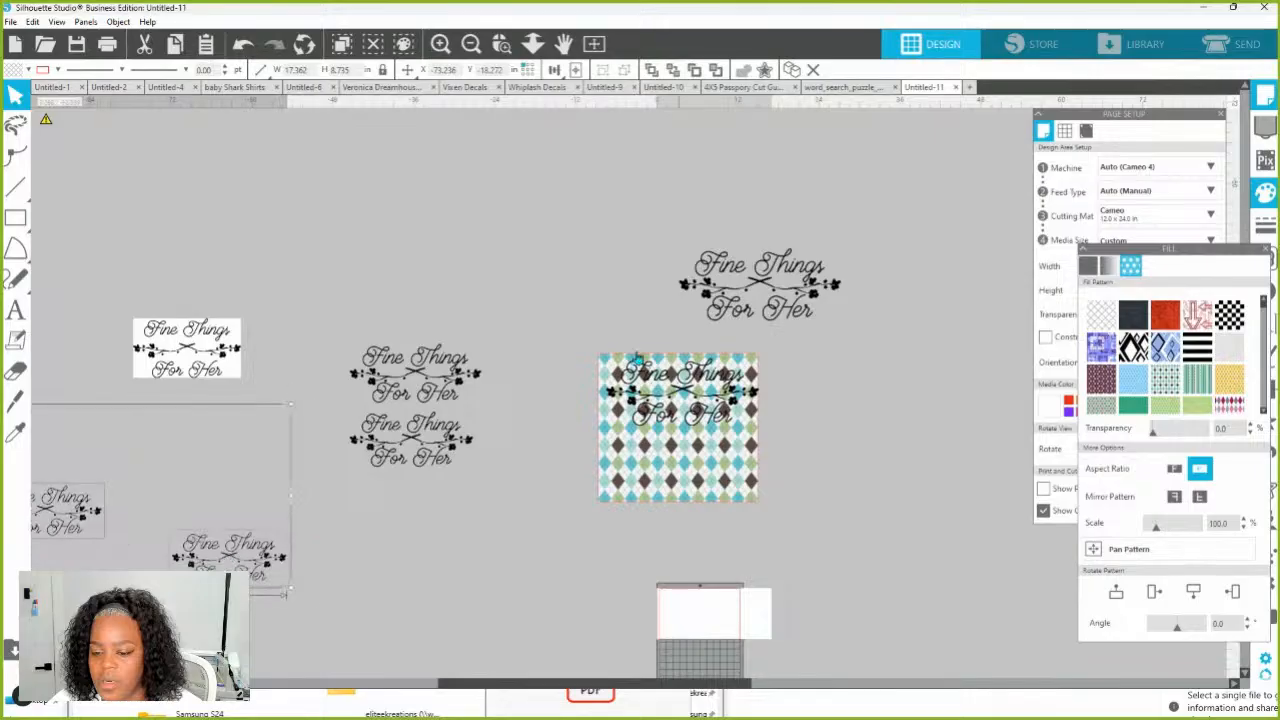
Merge Untitled design (24) to the right of the patterned square, and select both new logos in turn to compare their dimensions
{"action": "left_click", "coordinate": [10, 21]}
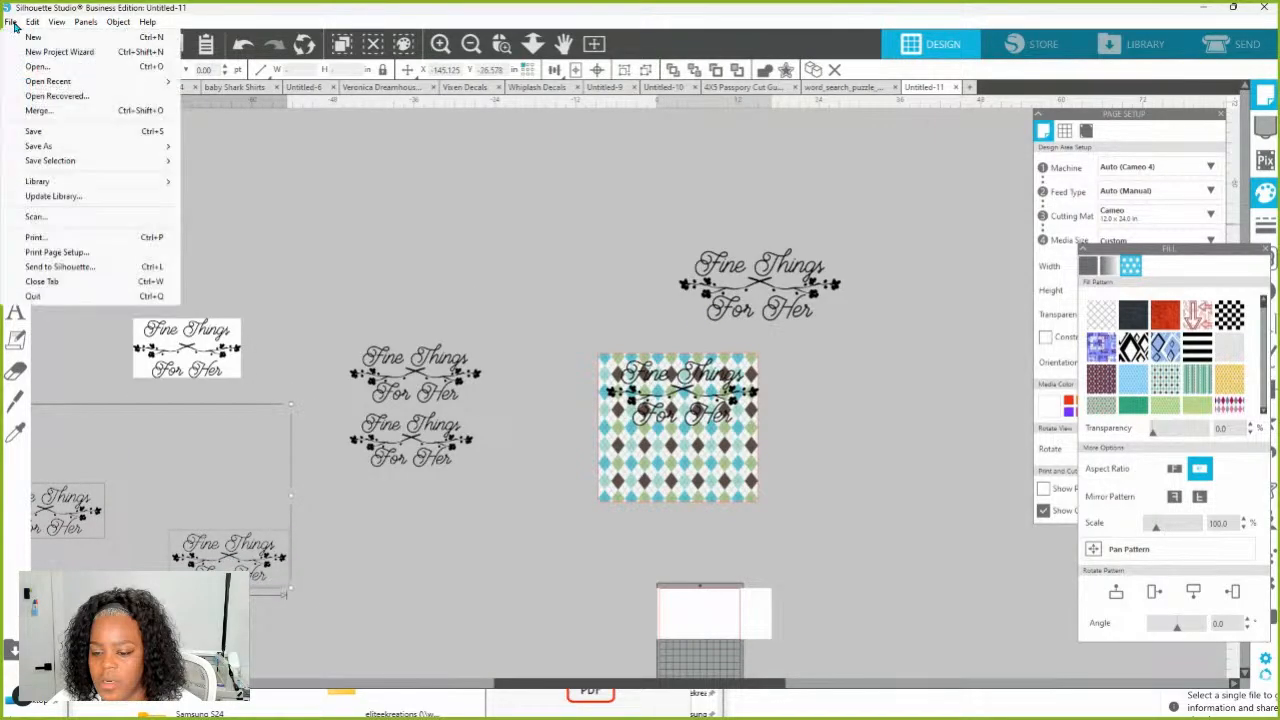
{"action": "left_click", "coordinate": [44, 110]}
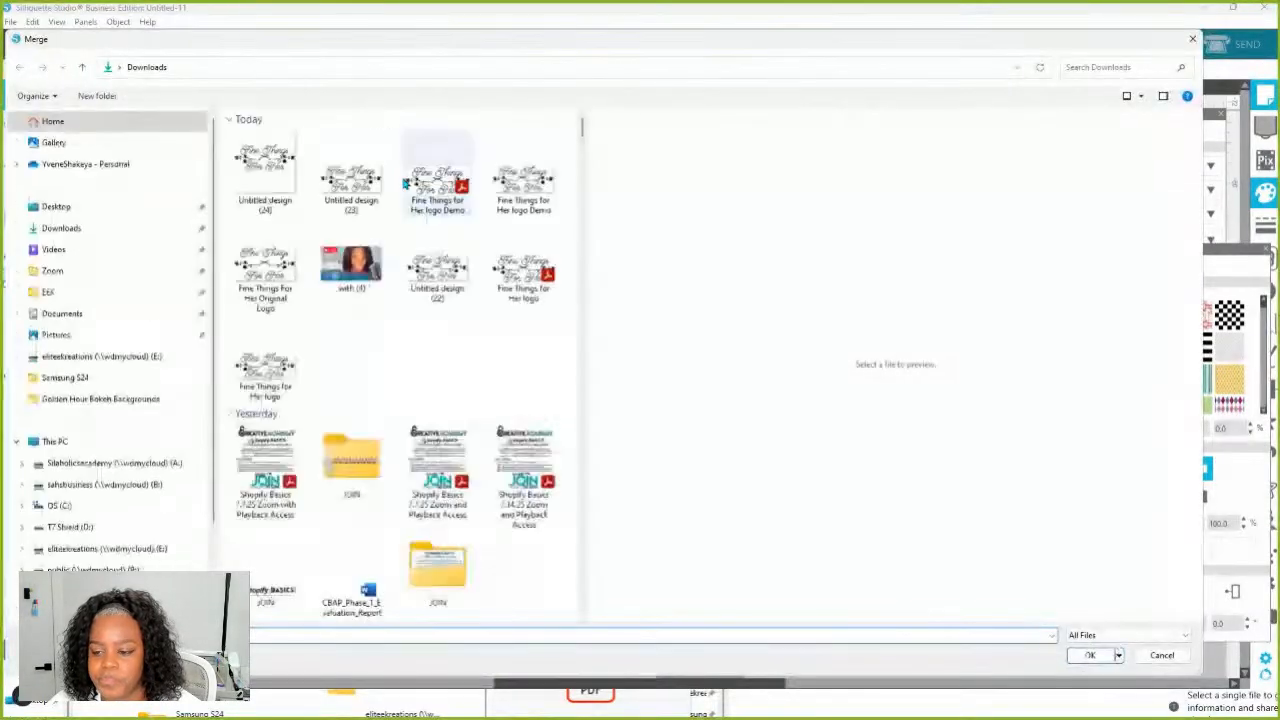
{"action": "left_click", "coordinate": [265, 170]}
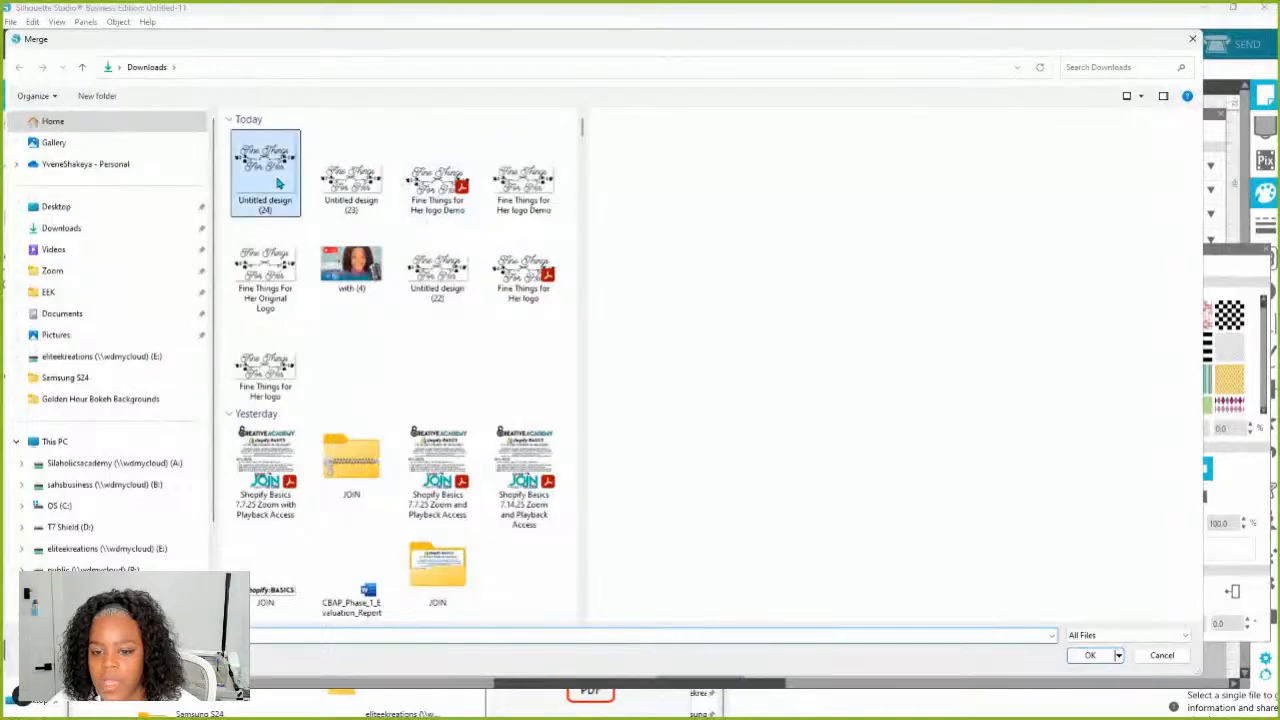
{"action": "left_click", "coordinate": [1082, 655]}
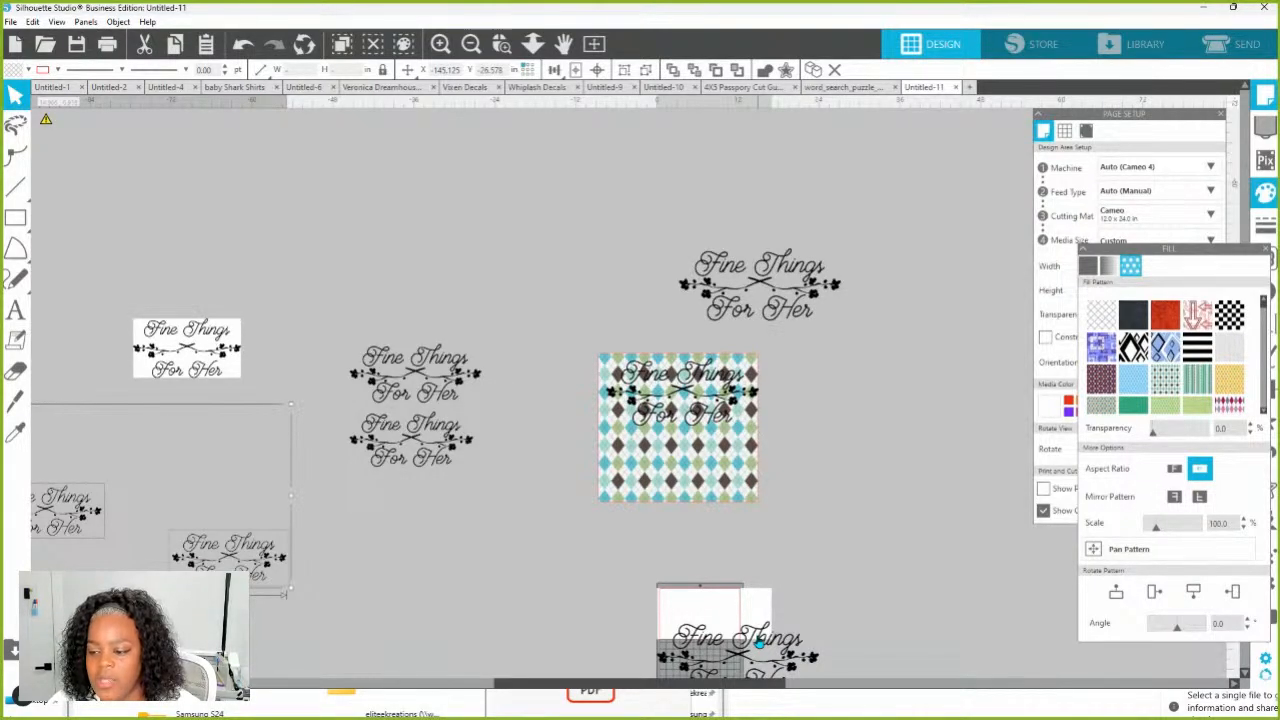
{"action": "left_click", "coordinate": [880, 405]}
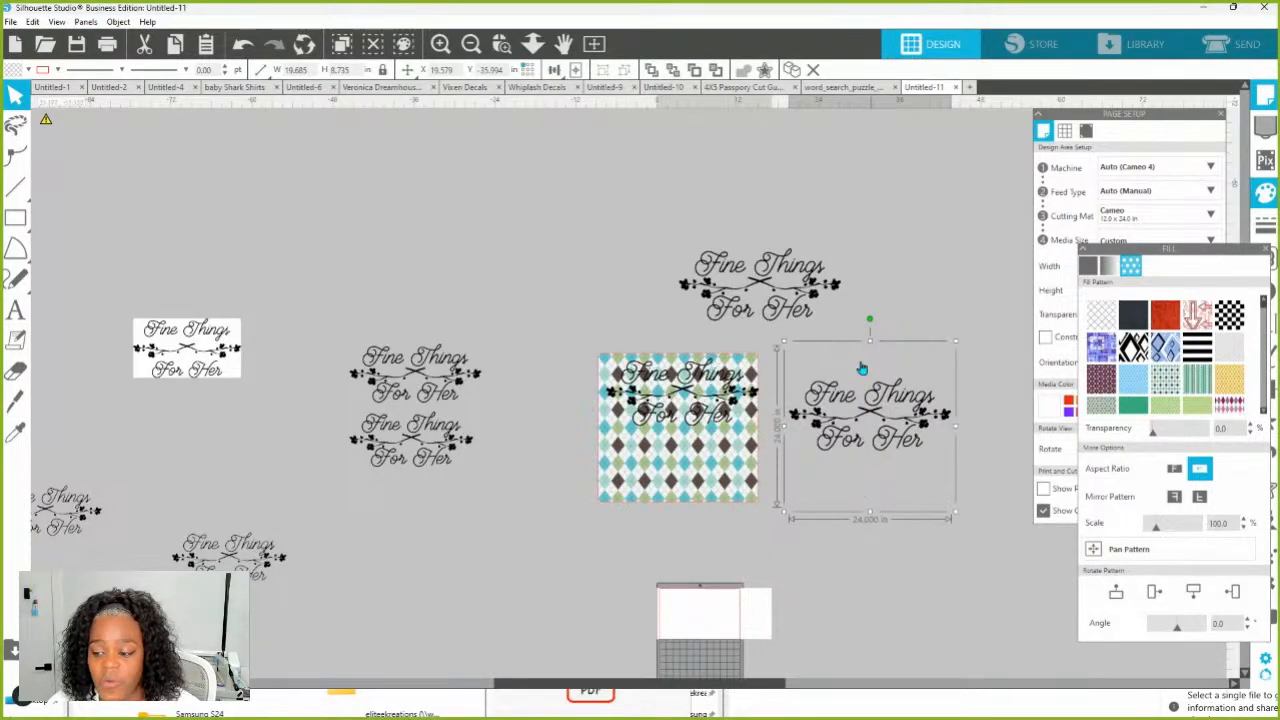
{"action": "left_click", "coordinate": [810, 311]}
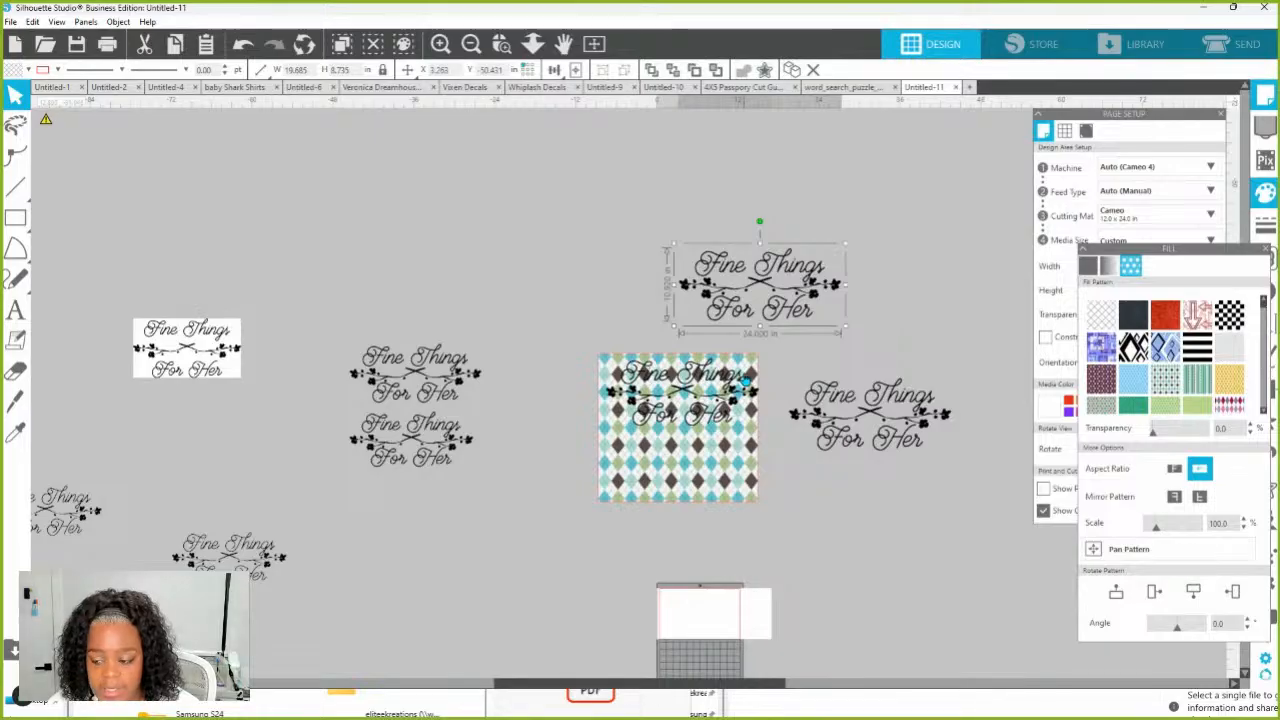
Move the logo off the patterned square to above it and fill the square with solid dark red AC0700
{"action": "left_click", "coordinate": [842, 418]}
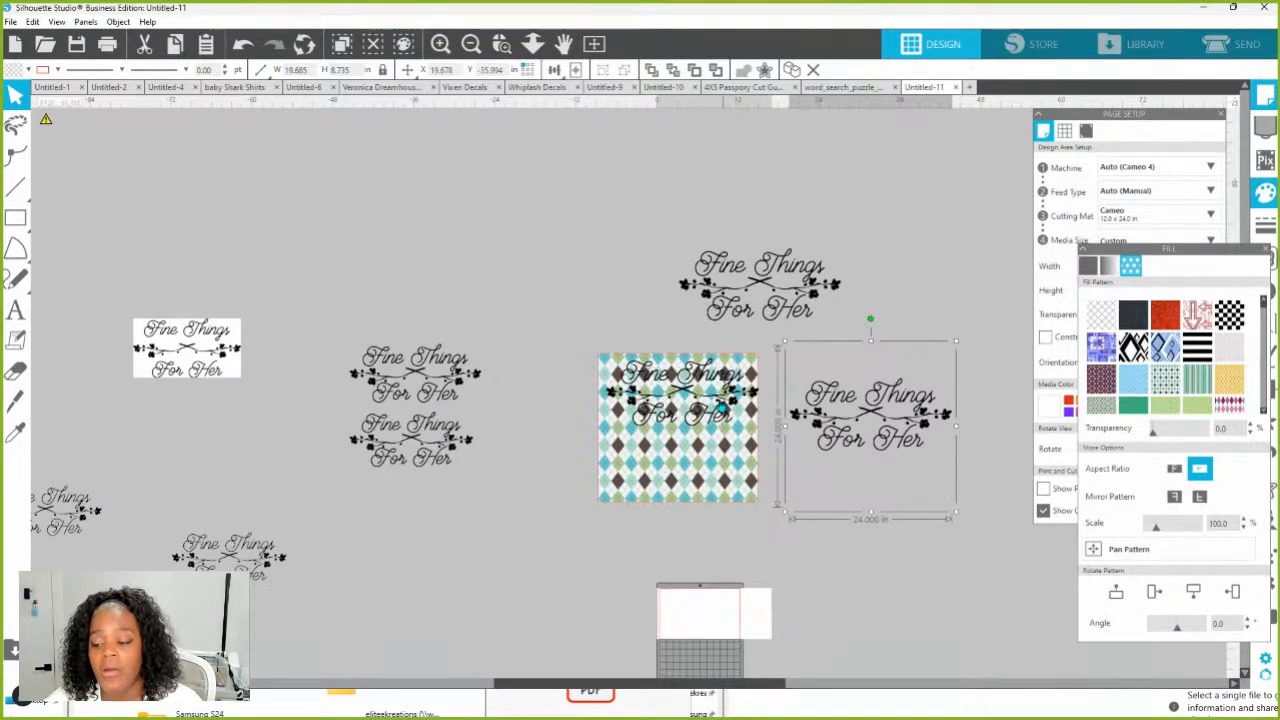
{"action": "left_click_drag", "start_coordinate": [722, 408], "coordinate": [782, 245]}
{"action": "left_click", "coordinate": [705, 406]}
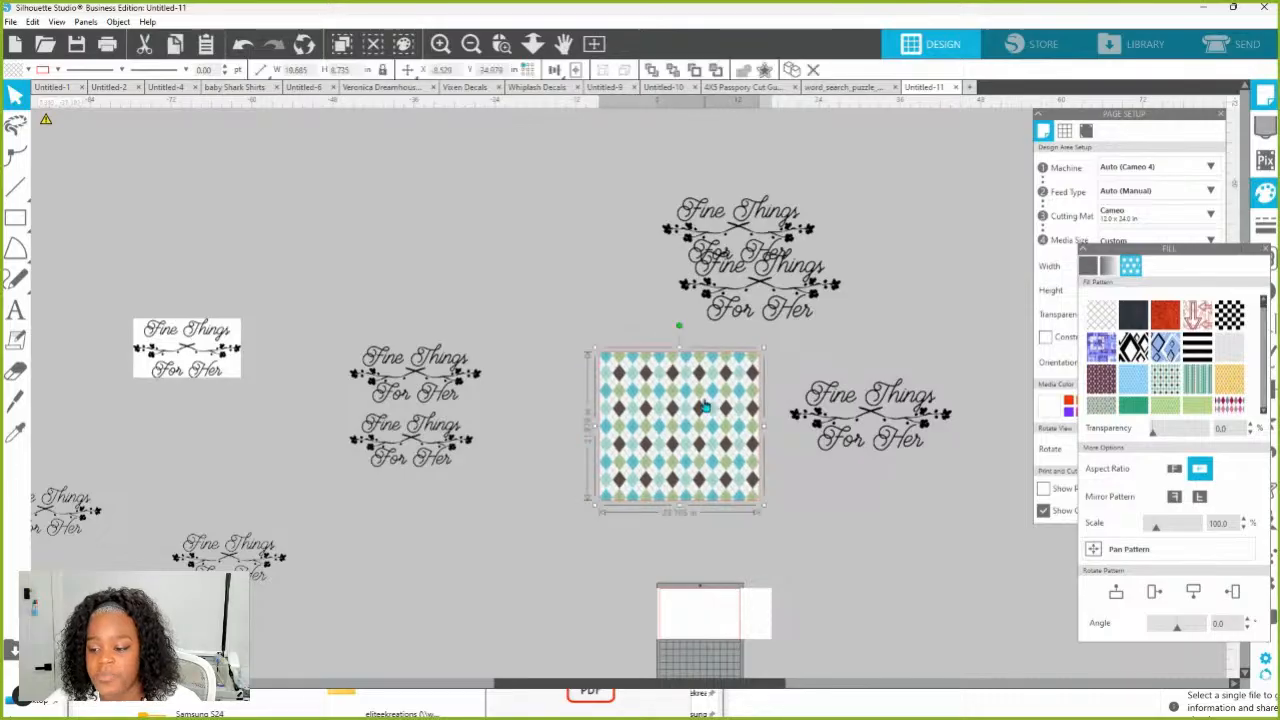
{"action": "left_click", "coordinate": [1088, 265]}
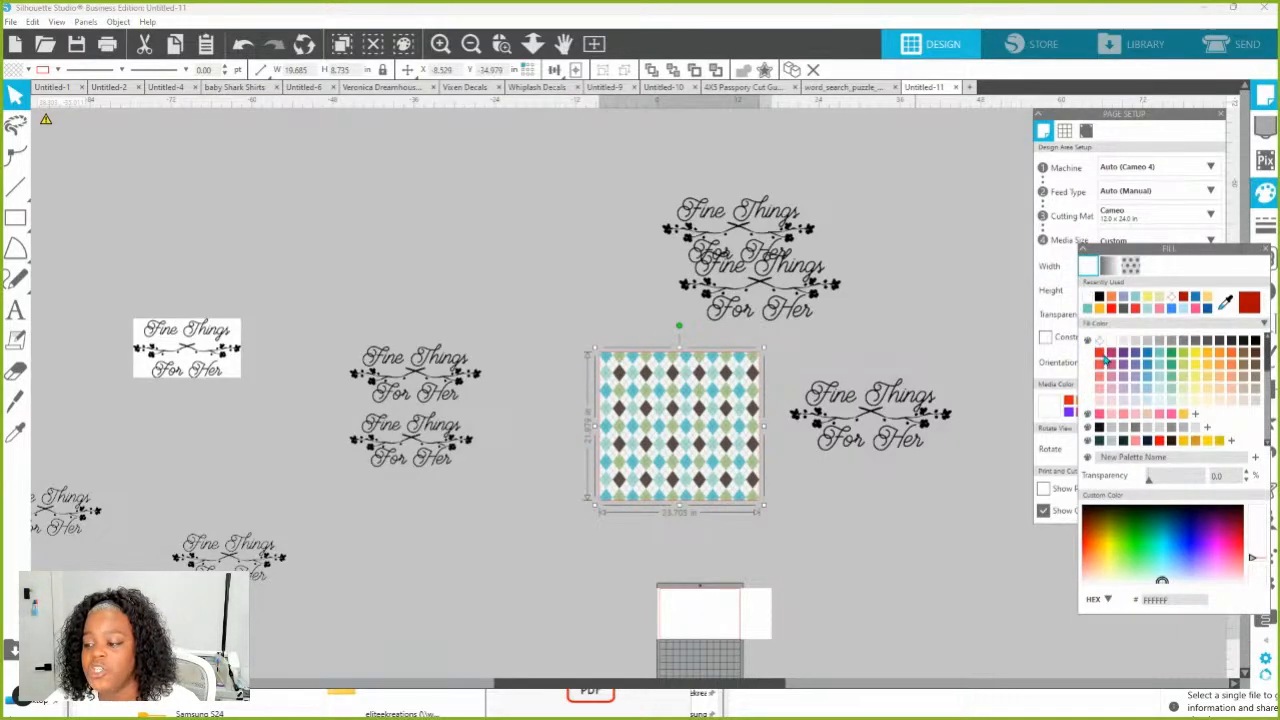
{"action": "left_click", "coordinate": [1101, 360]}
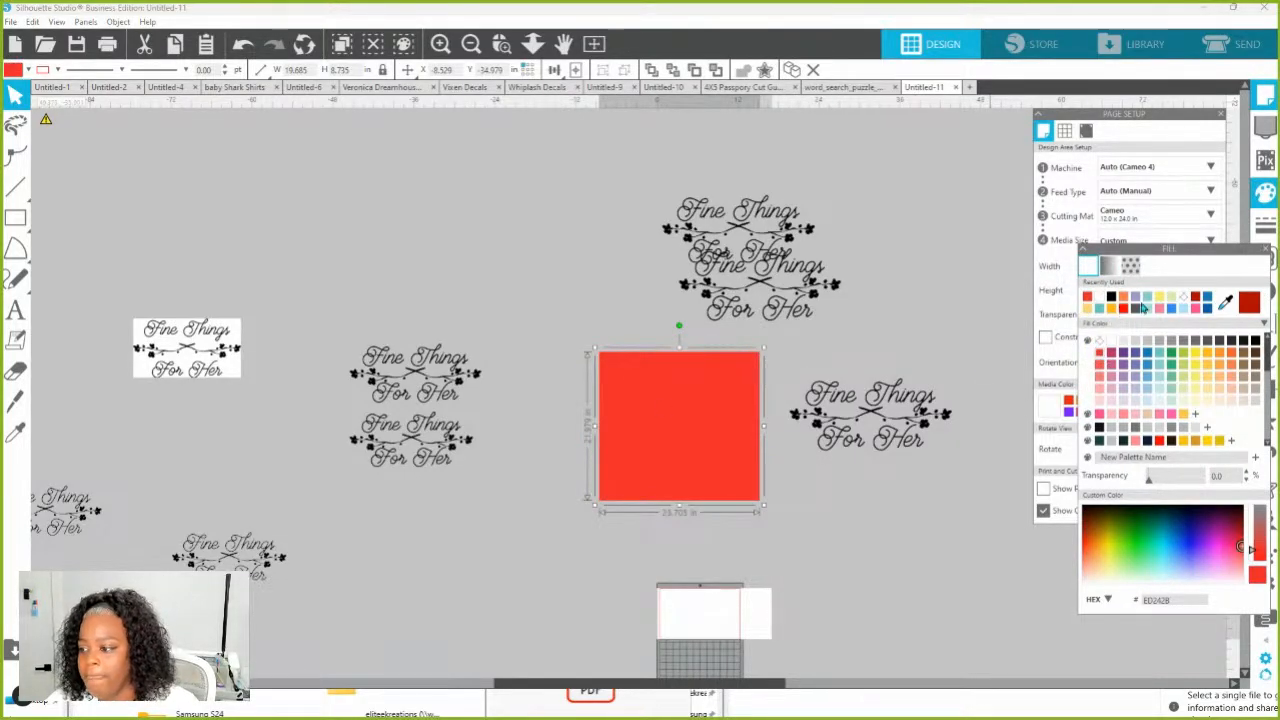
{"action": "left_click", "coordinate": [1198, 300]}
Stack the two logos closely above each other, place the dark red square behind them and enlarge it to cover both
{"action": "left_click_drag", "start_coordinate": [737, 260], "coordinate": [763, 224]}
{"action": "left_click_drag", "start_coordinate": [715, 385], "coordinate": [787, 181]}
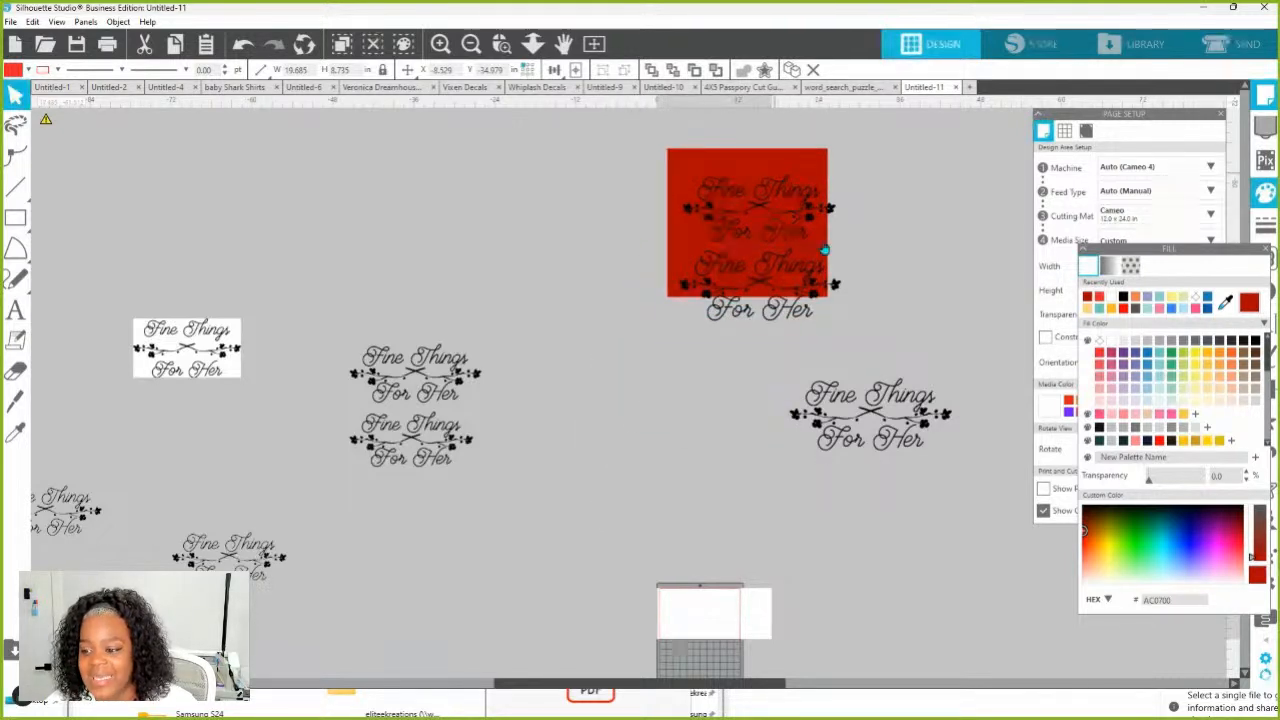
{"action": "left_click", "coordinate": [720, 225]}
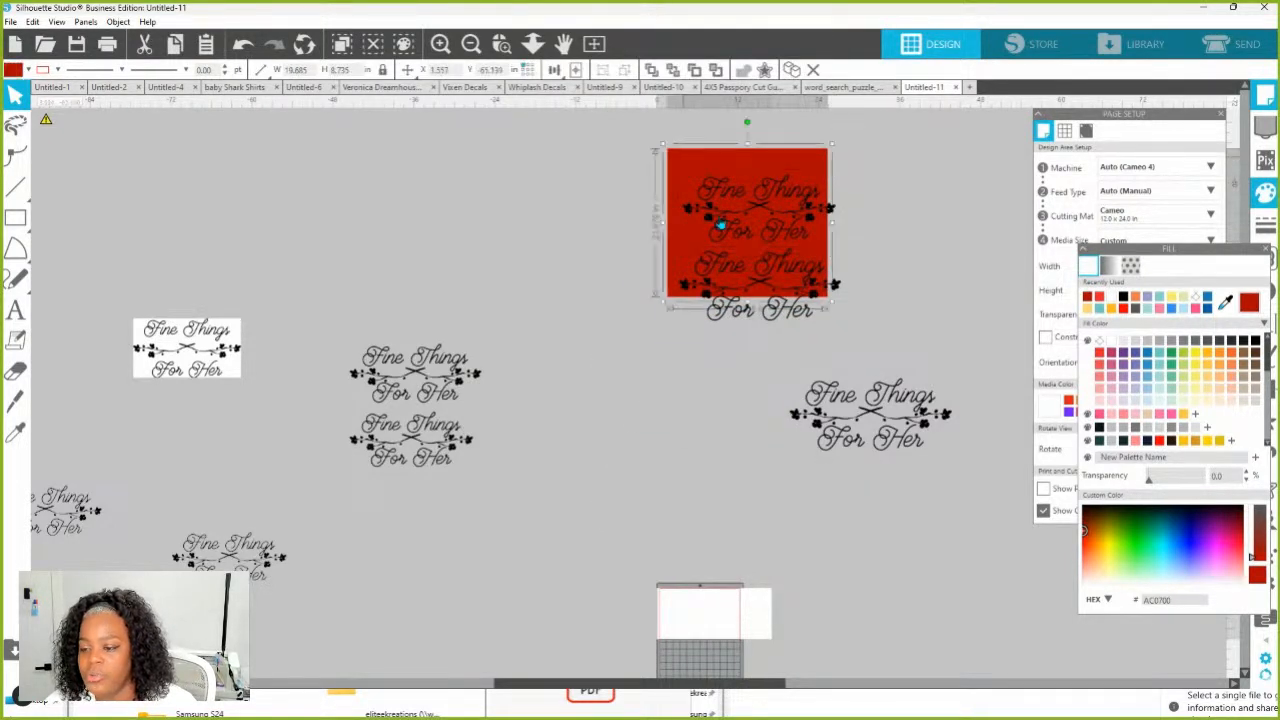
{"action": "left_click_drag", "start_coordinate": [833, 301], "coordinate": [883, 322]}
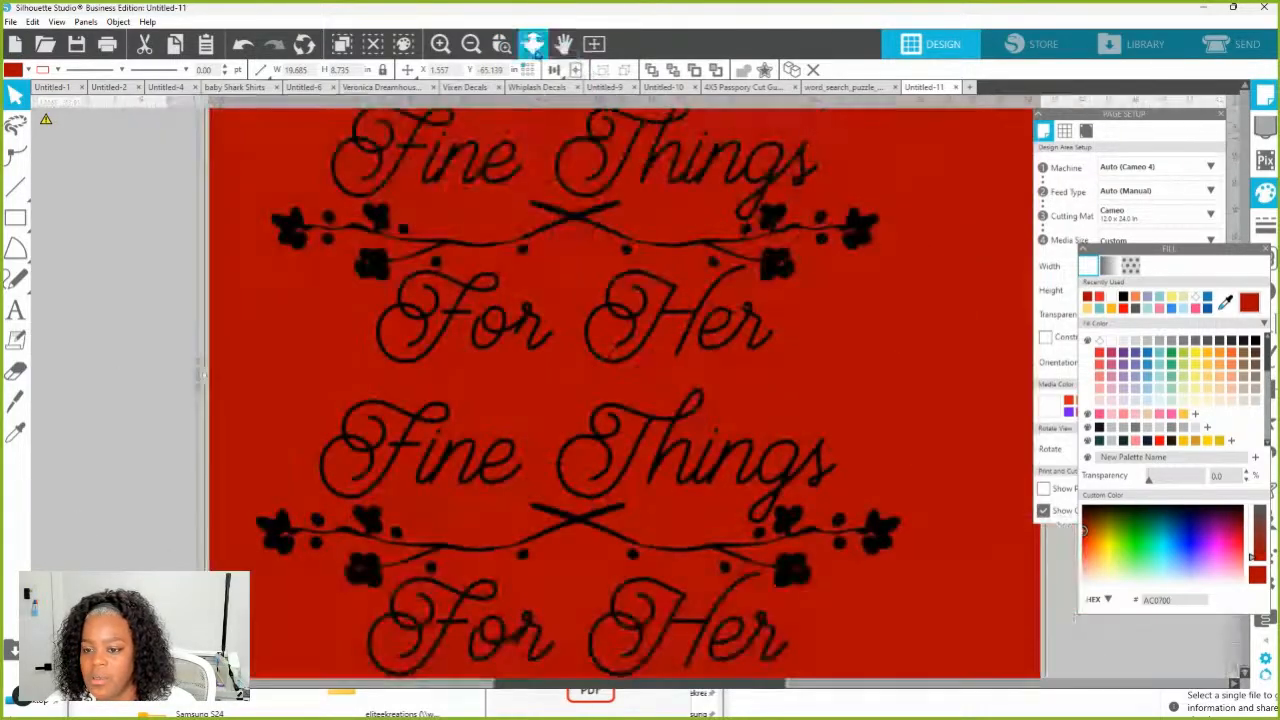
Zoom in closely on the two stacked logos to compare the edge sharpness of their lettering on the red background
{"action": "left_click", "coordinate": [503, 46]}
{"action": "left_click_drag", "start_coordinate": [482, 289], "coordinate": [829, 478]}
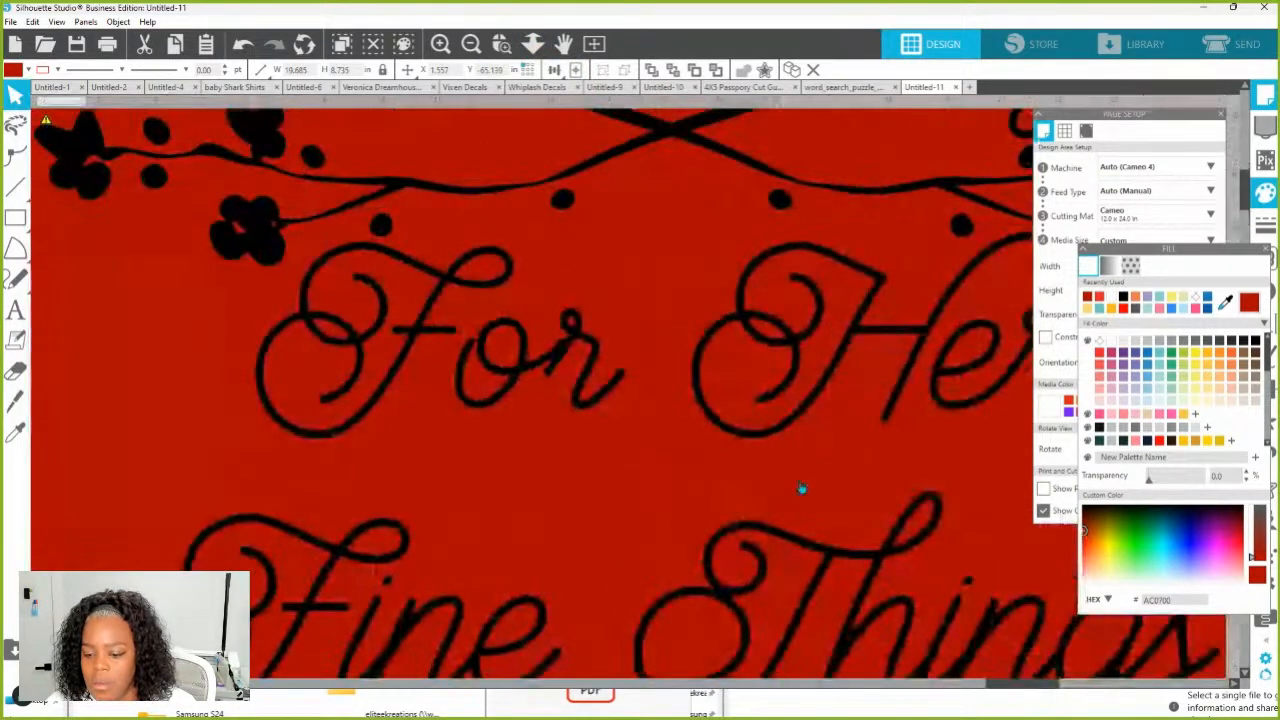
{"action": "left_click", "coordinate": [503, 46]}
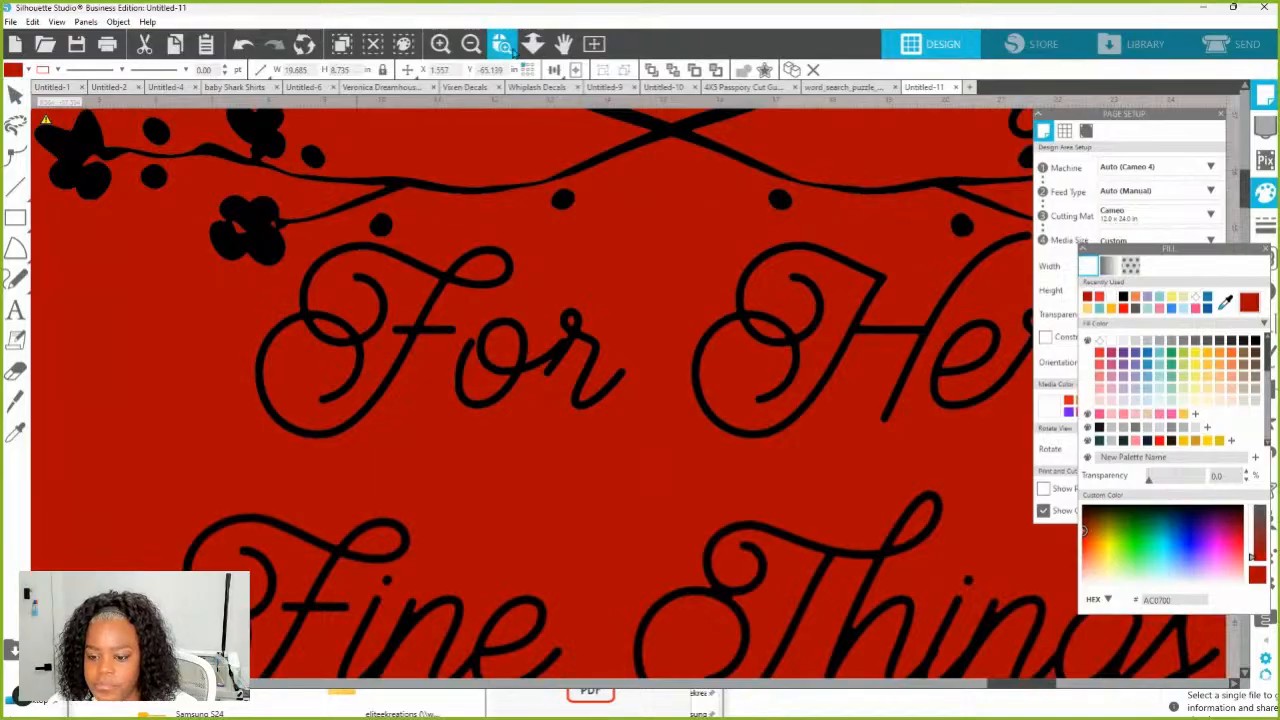
{"action": "left_click_drag", "start_coordinate": [106, 362], "coordinate": [493, 561]}
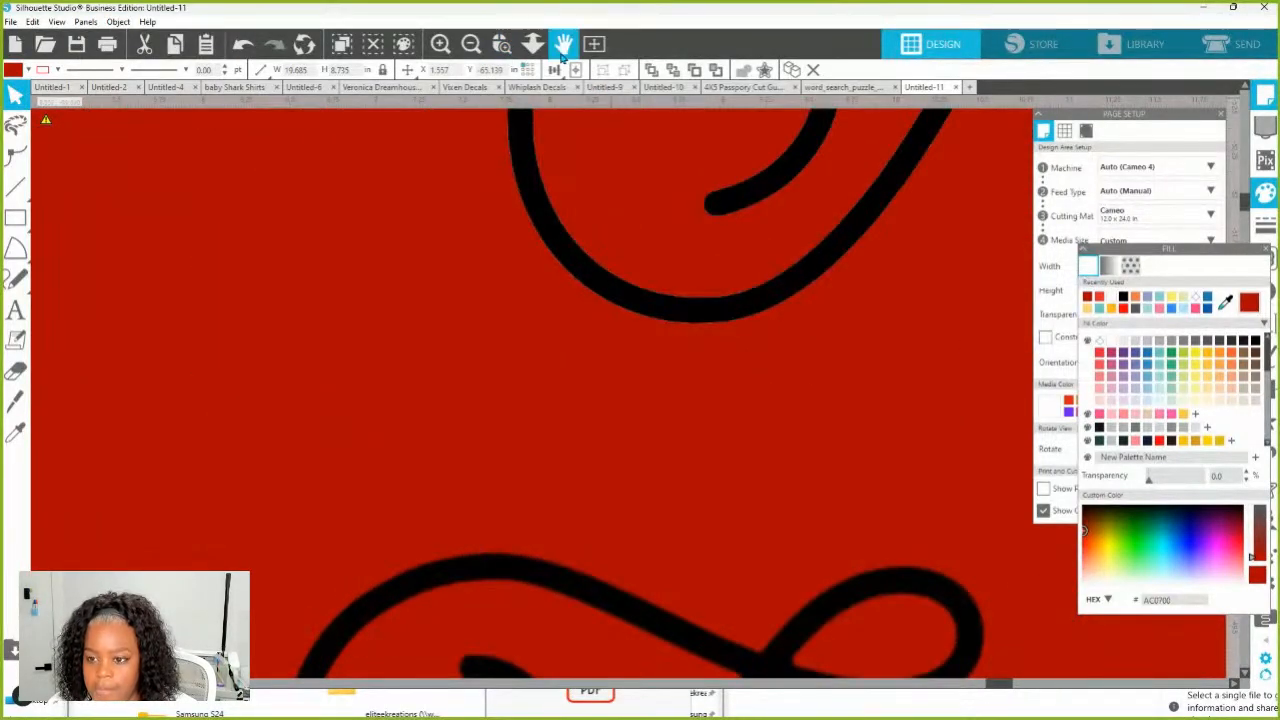
{"action": "scroll", "coordinate": [669, 362], "scroll_direction": "up", "scroll_amount": 3}
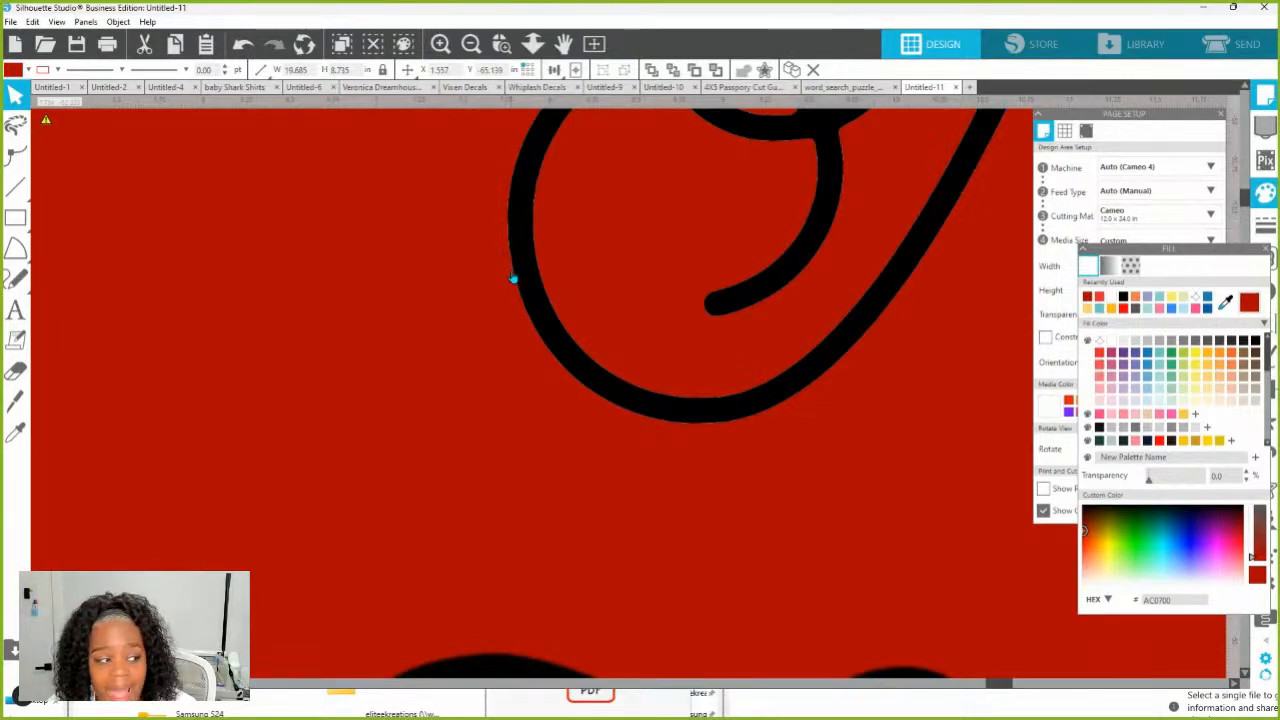
{"action": "scroll", "coordinate": [512, 278], "scroll_direction": "down", "scroll_amount": 10}
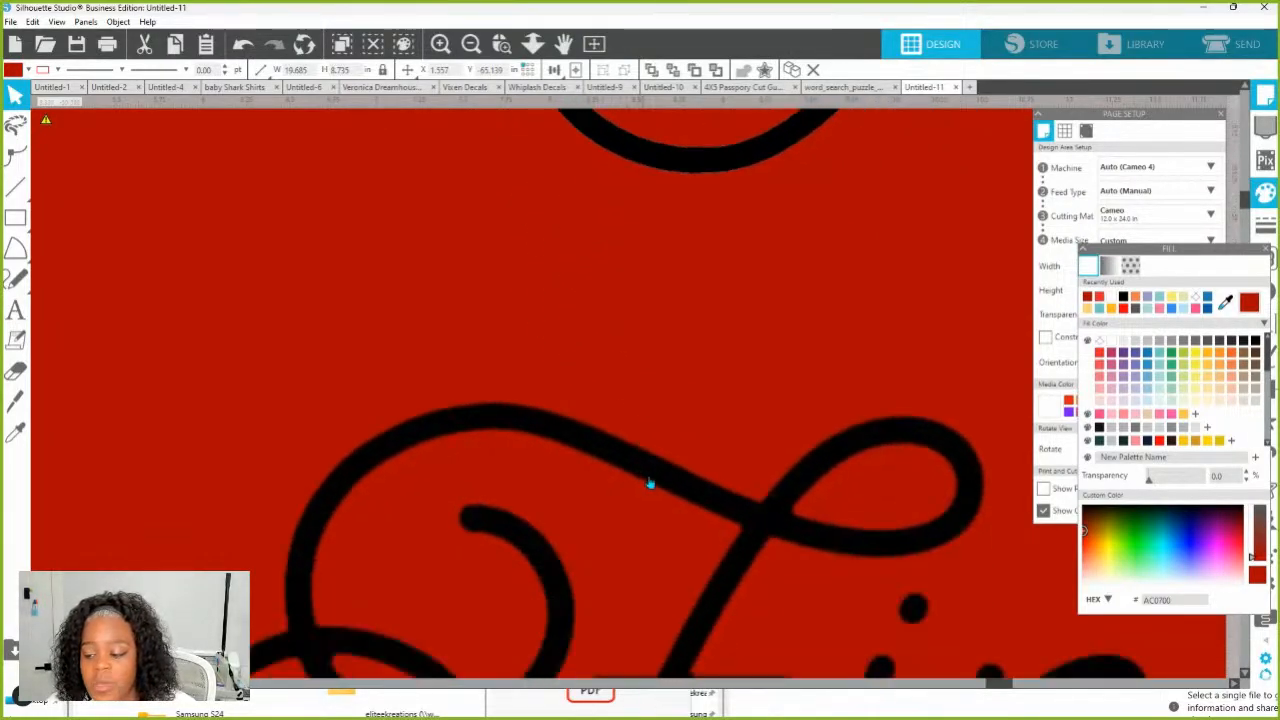
{"action": "scroll", "coordinate": [651, 484], "scroll_direction": "down", "scroll_amount": 5}
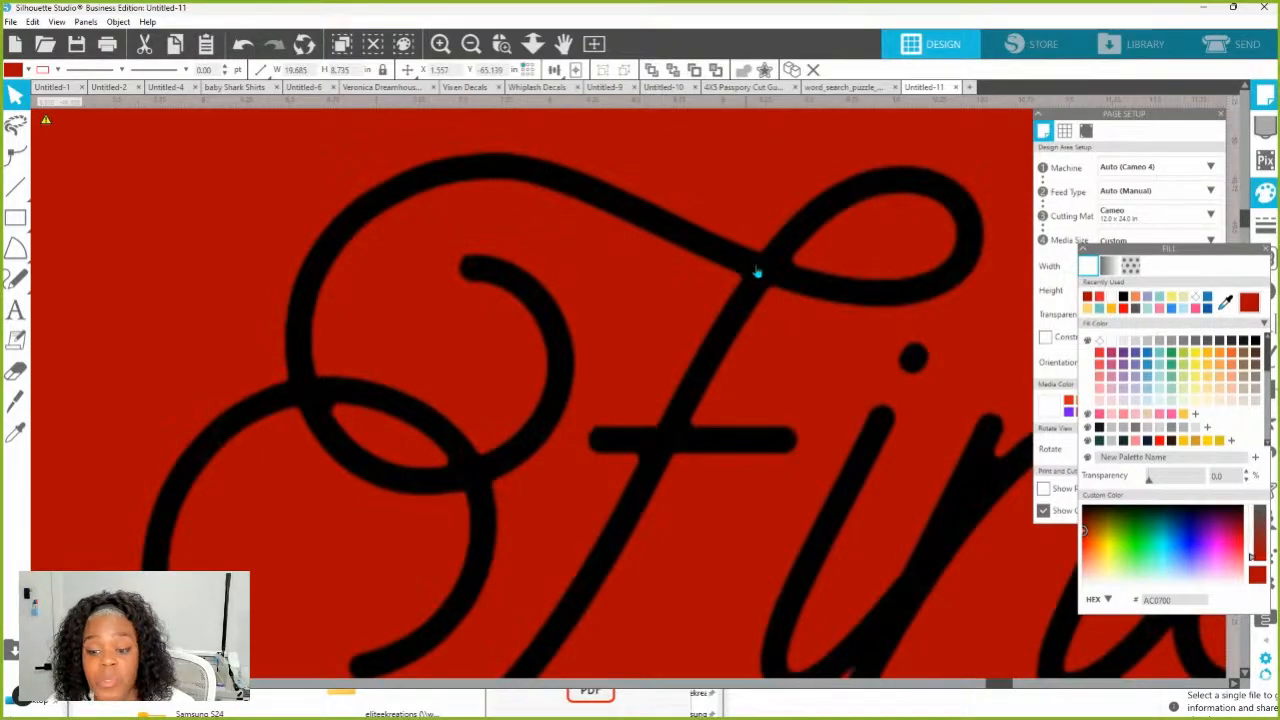
{"action": "scroll", "coordinate": [680, 357], "scroll_direction": "down", "scroll_amount": 8}
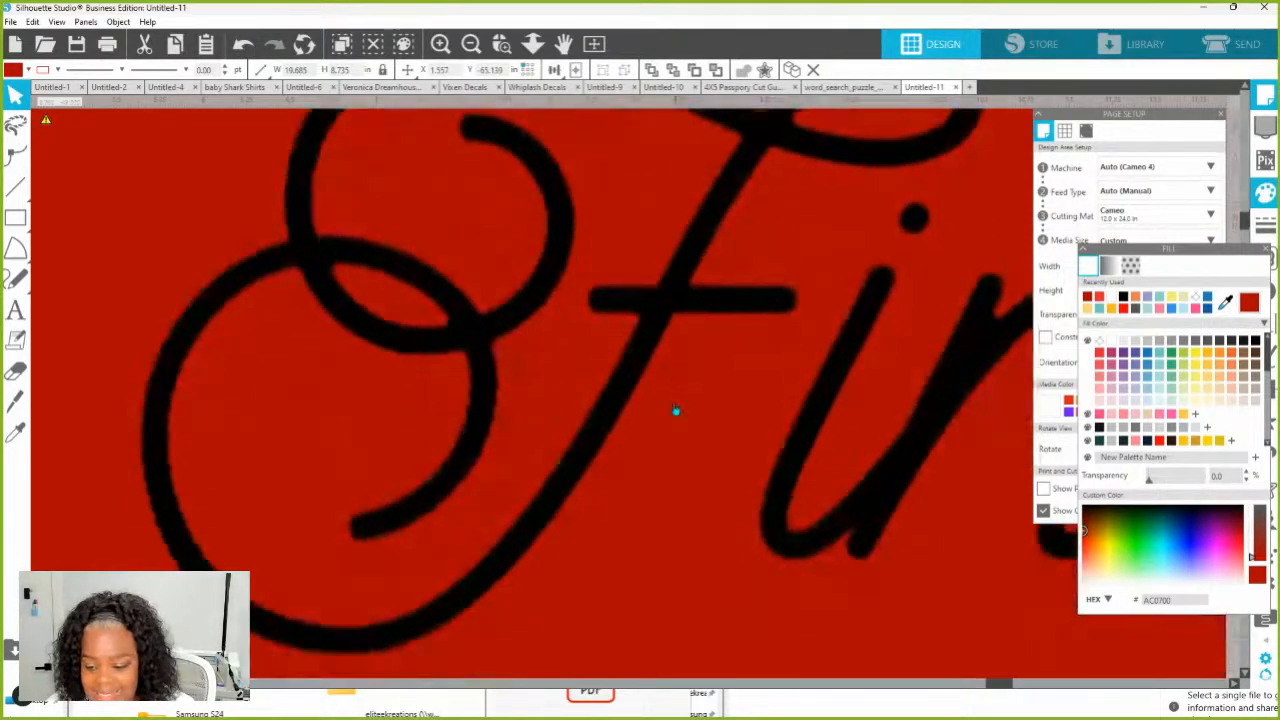
{"action": "scroll", "coordinate": [458, 509], "scroll_direction": "down", "scroll_amount": 3}
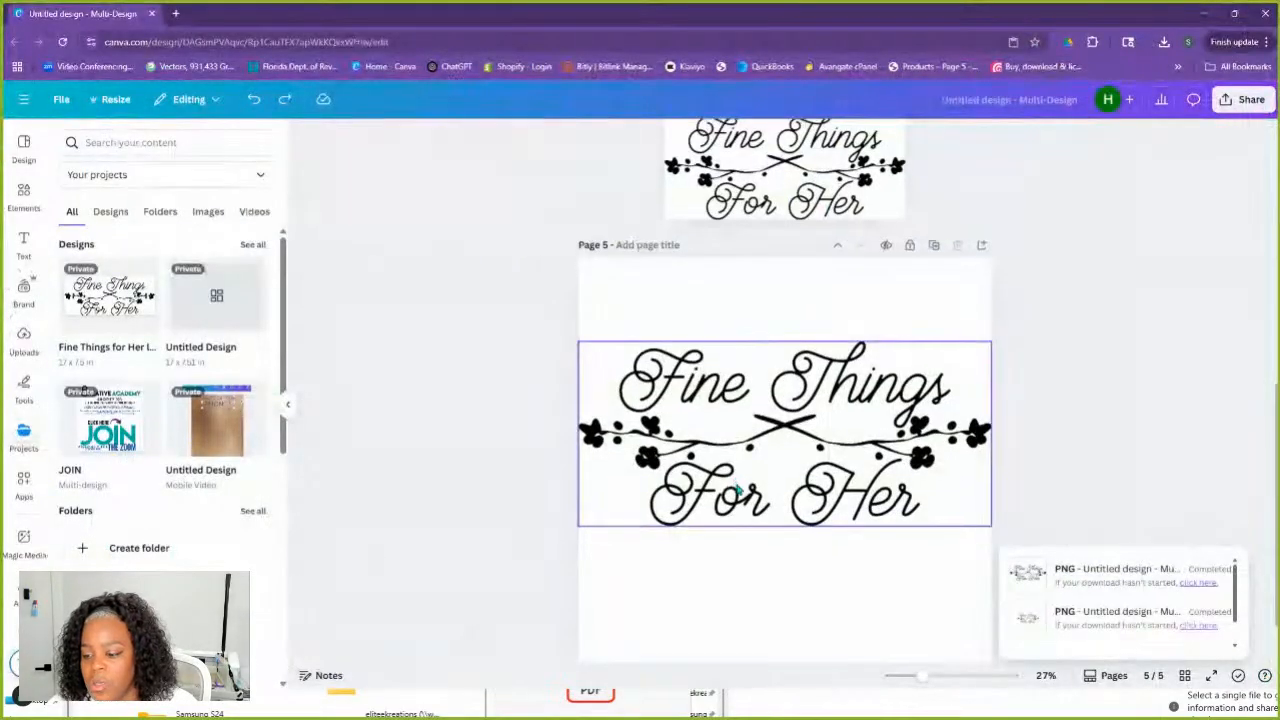
Switch to Canva, duplicate page 3 and delete the logo from the copy to get a blank page 4
{"action": "scroll", "coordinate": [737, 487], "scroll_direction": "down", "scroll_amount": 1}
{"action": "scroll", "coordinate": [700, 500], "scroll_direction": "up", "scroll_amount": 10}
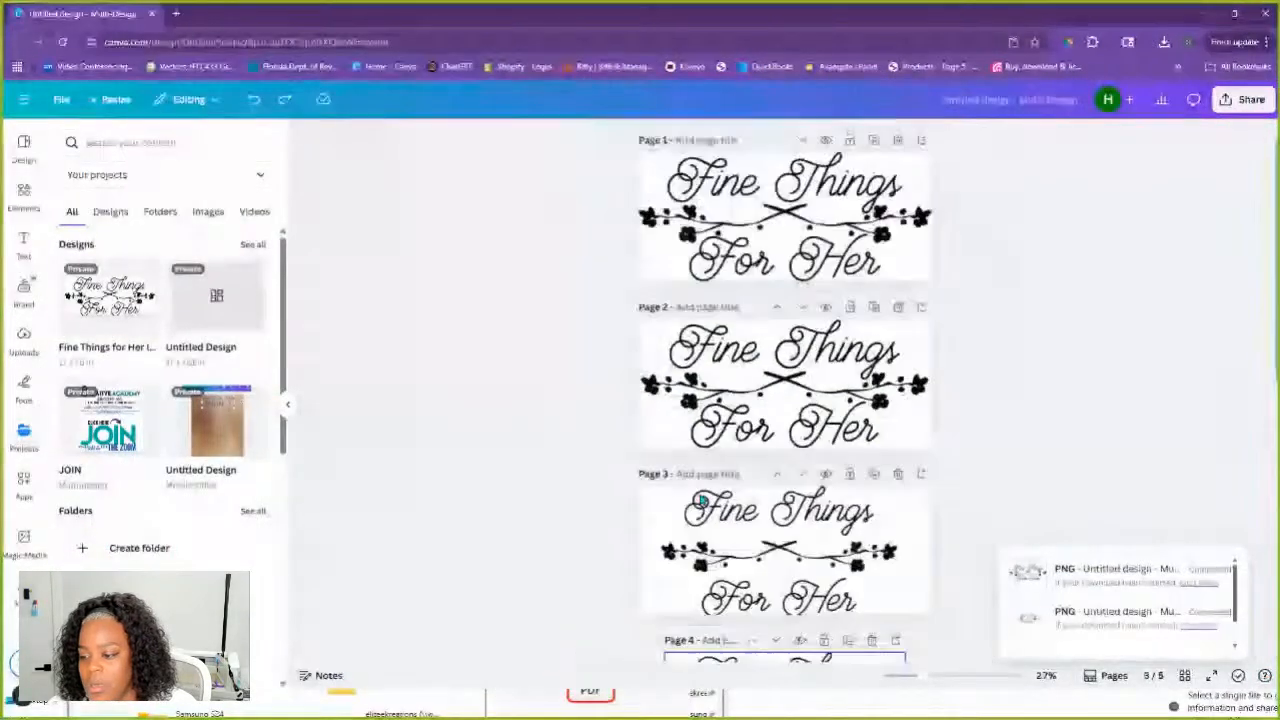
{"action": "scroll", "coordinate": [703, 500], "scroll_direction": "down", "scroll_amount": 1}
{"action": "left_click", "coordinate": [873, 406]}
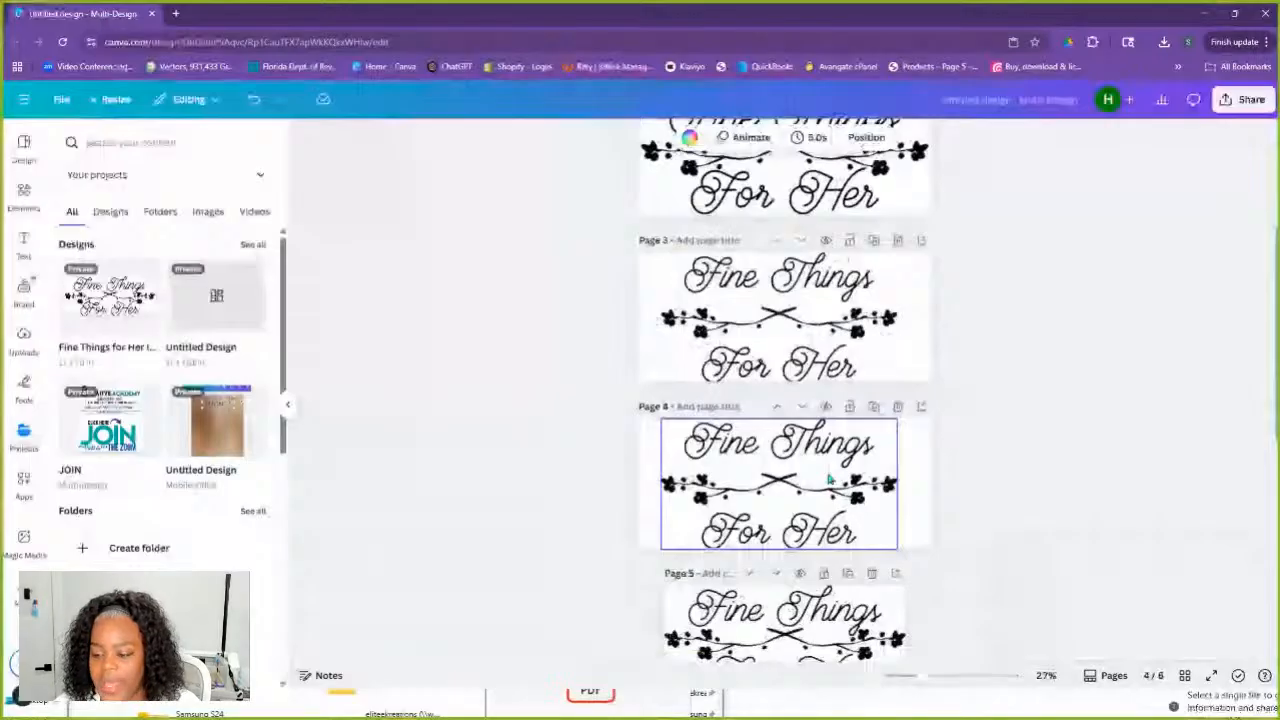
{"action": "key", "text": "Delete"}
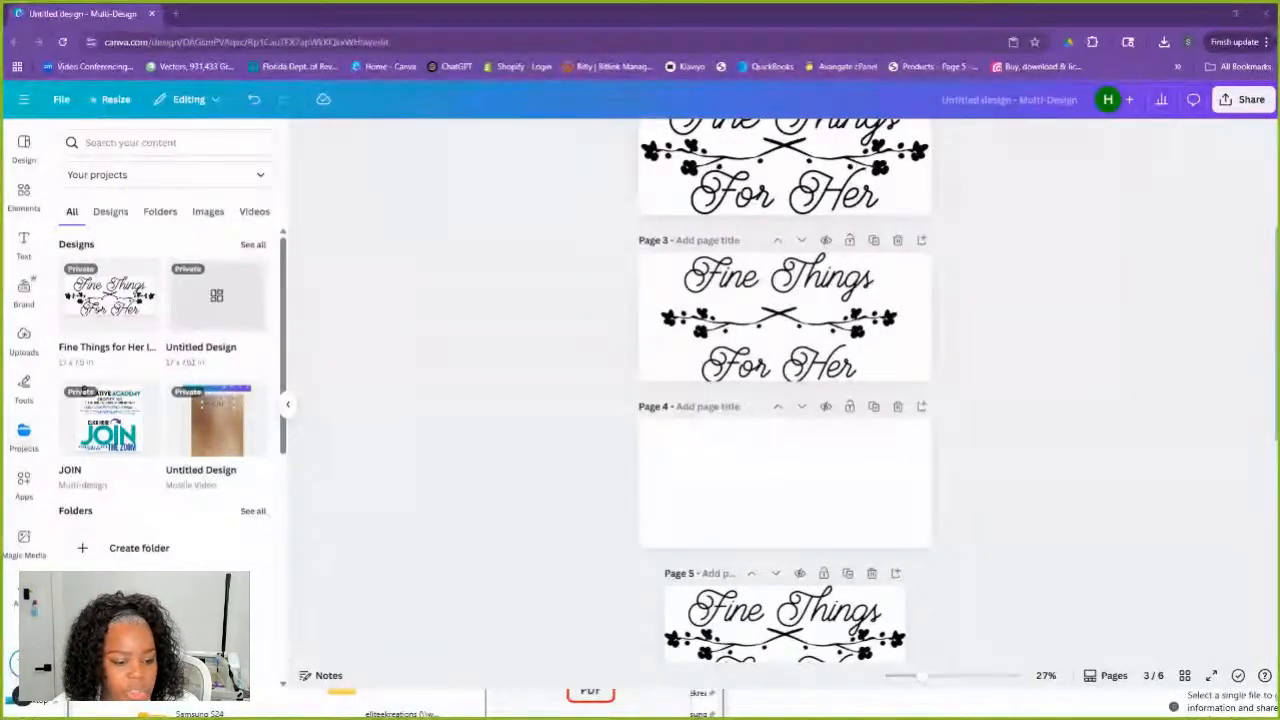
Bring the Downloads folder beside Canva and upload the Fine Things for Her logo Demo PDF to the projects
{"action": "key", "text": "alt+Tab"}
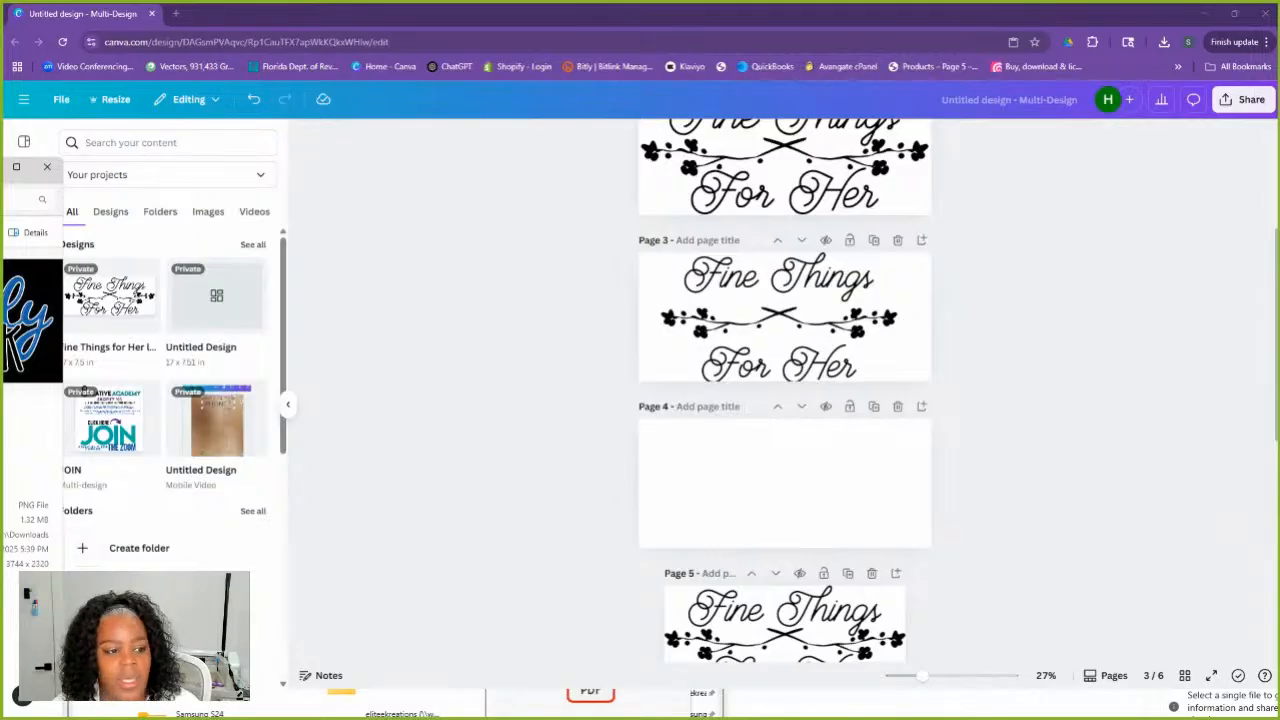
{"action": "left_click_drag", "start_coordinate": [4, 167], "coordinate": [1083, 146]}
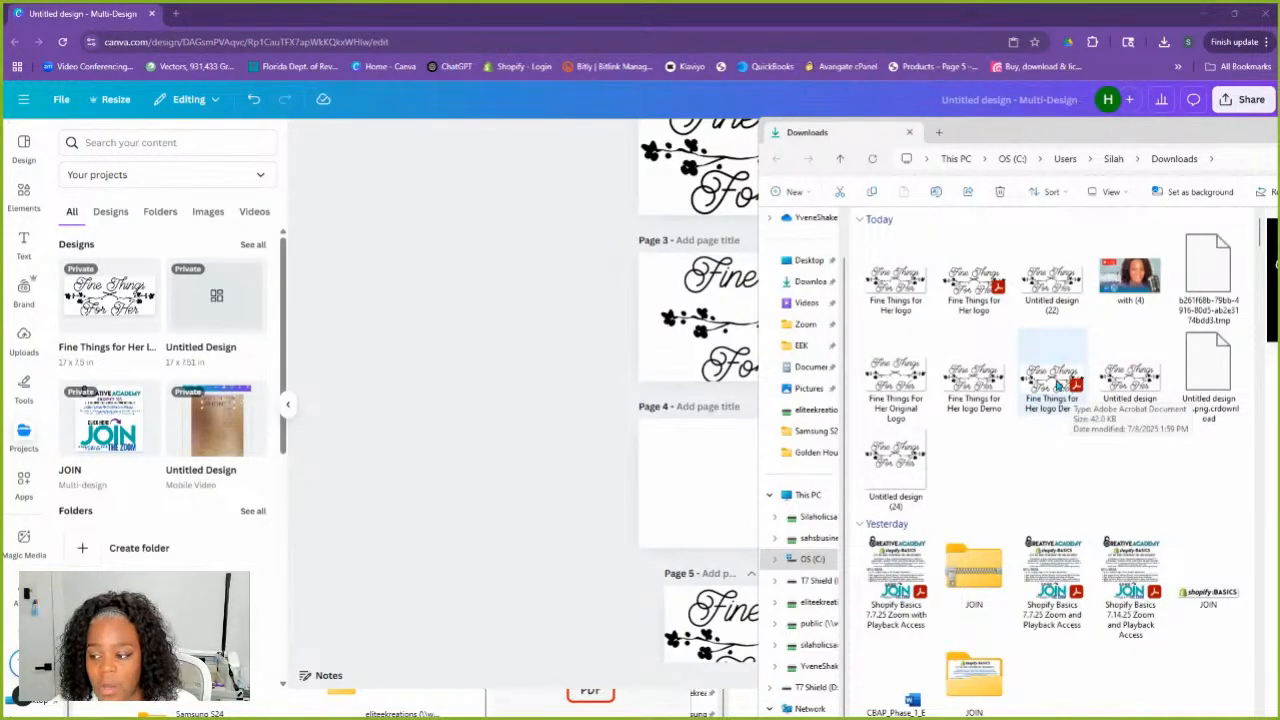
{"action": "left_click_drag", "start_coordinate": [1058, 386], "coordinate": [732, 481]}
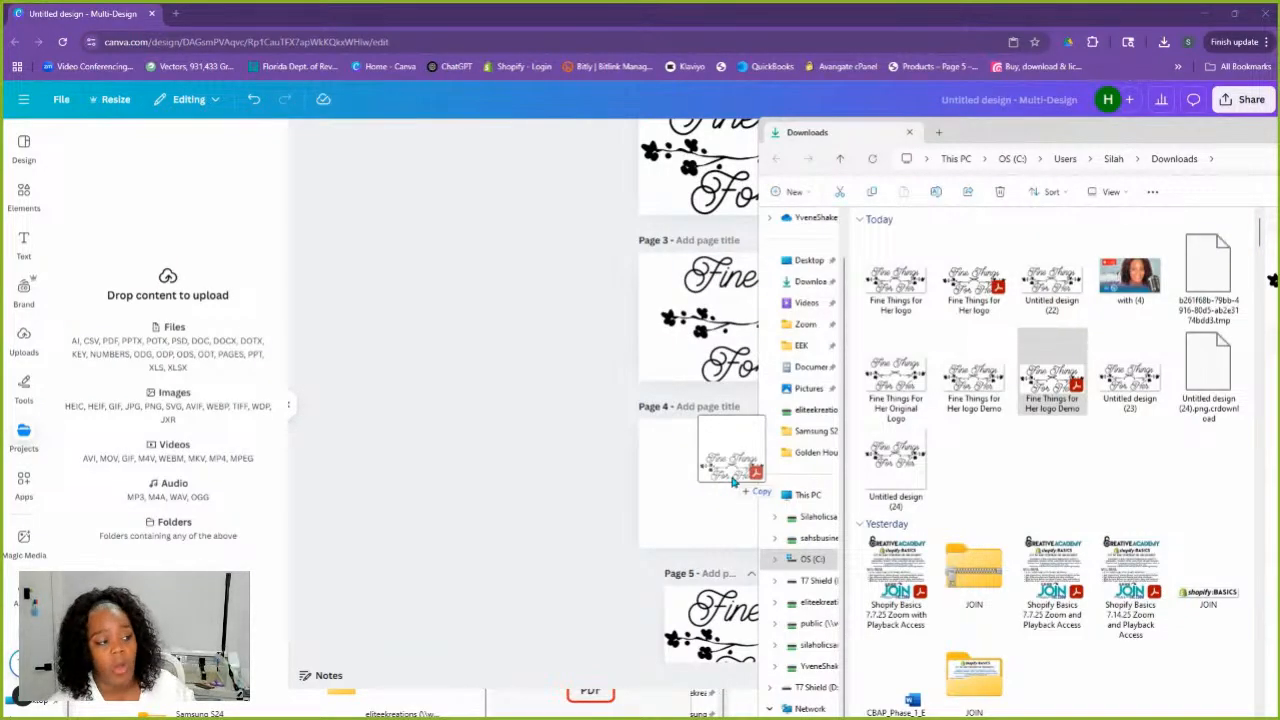
{"action": "left_click_drag", "start_coordinate": [732, 481], "coordinate": [732, 481]}
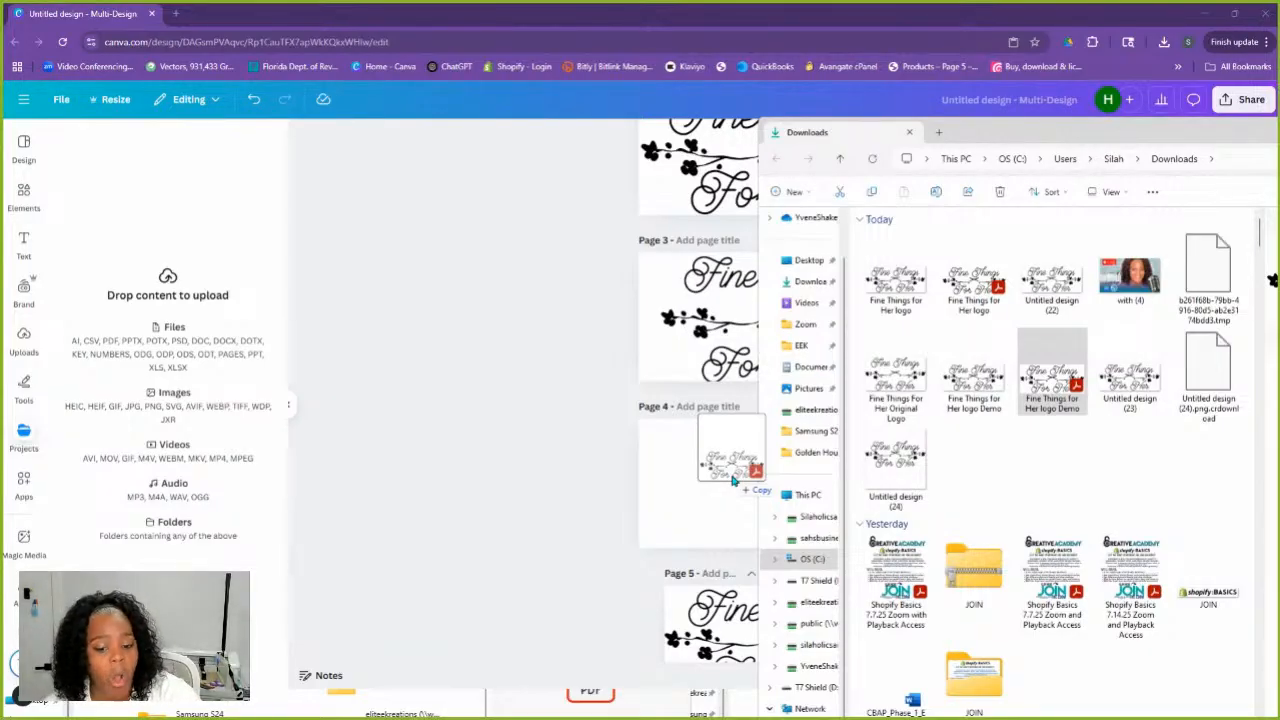
{"action": "left_click_drag", "start_coordinate": [732, 481], "coordinate": [732, 481]}
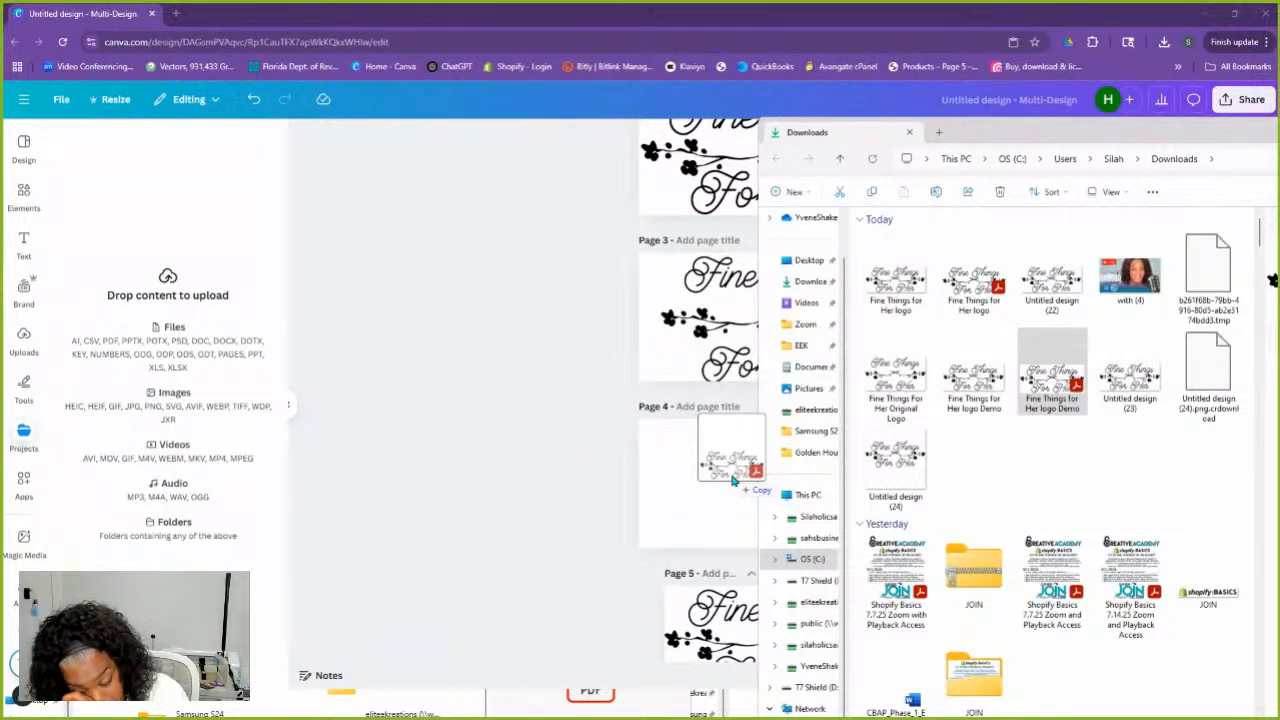
{"action": "left_click_drag", "start_coordinate": [732, 481], "coordinate": [734, 477]}
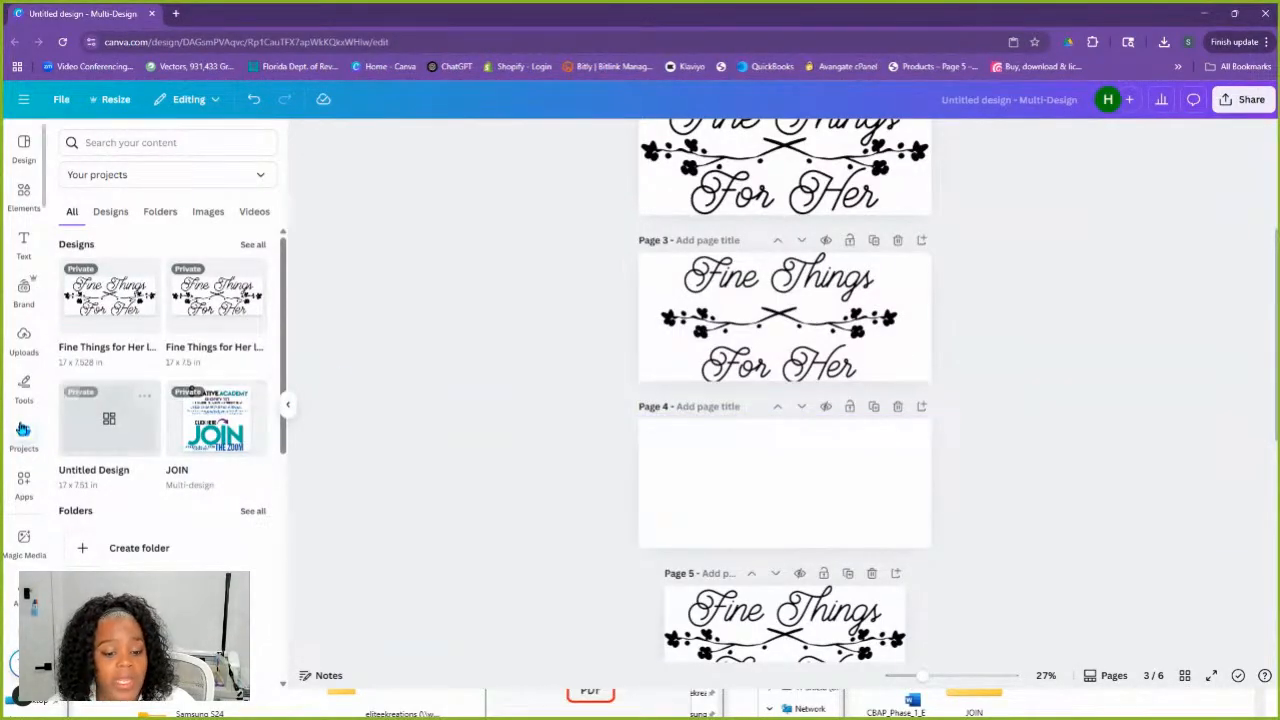
{"action": "left_click", "coordinate": [102, 308]}
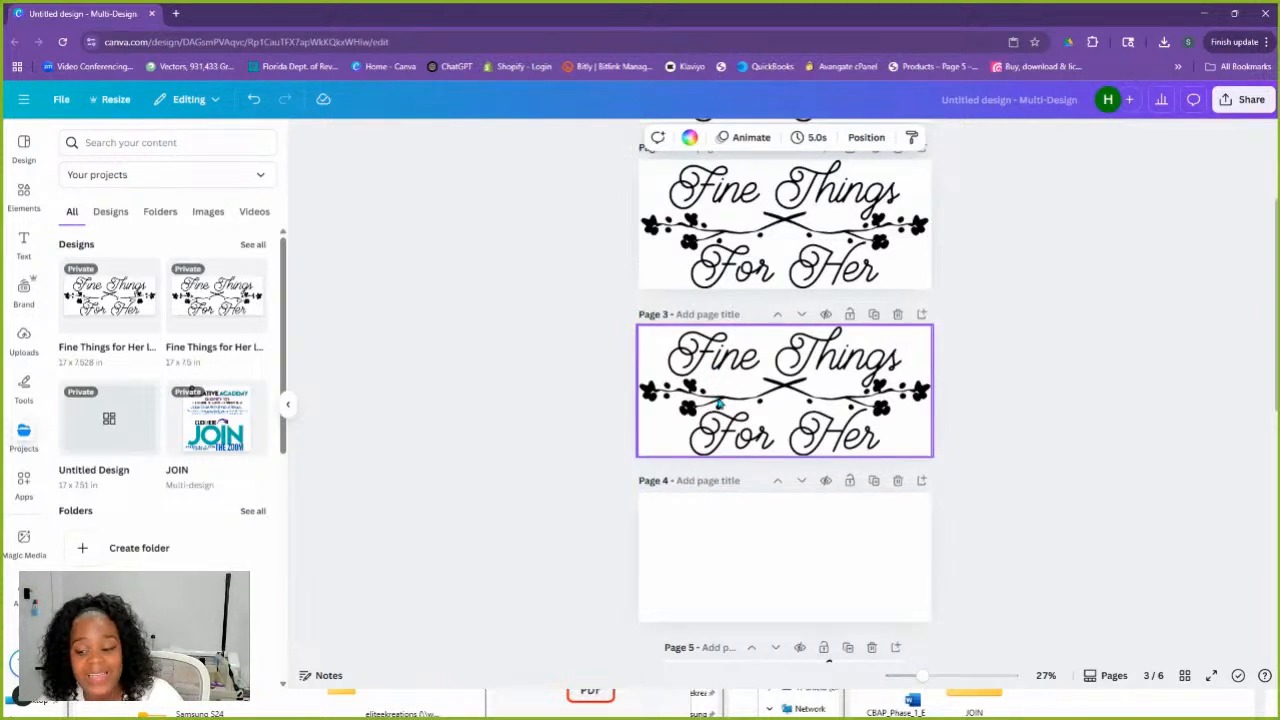
{"action": "left_click_drag", "start_coordinate": [710, 356], "coordinate": [811, 378]}
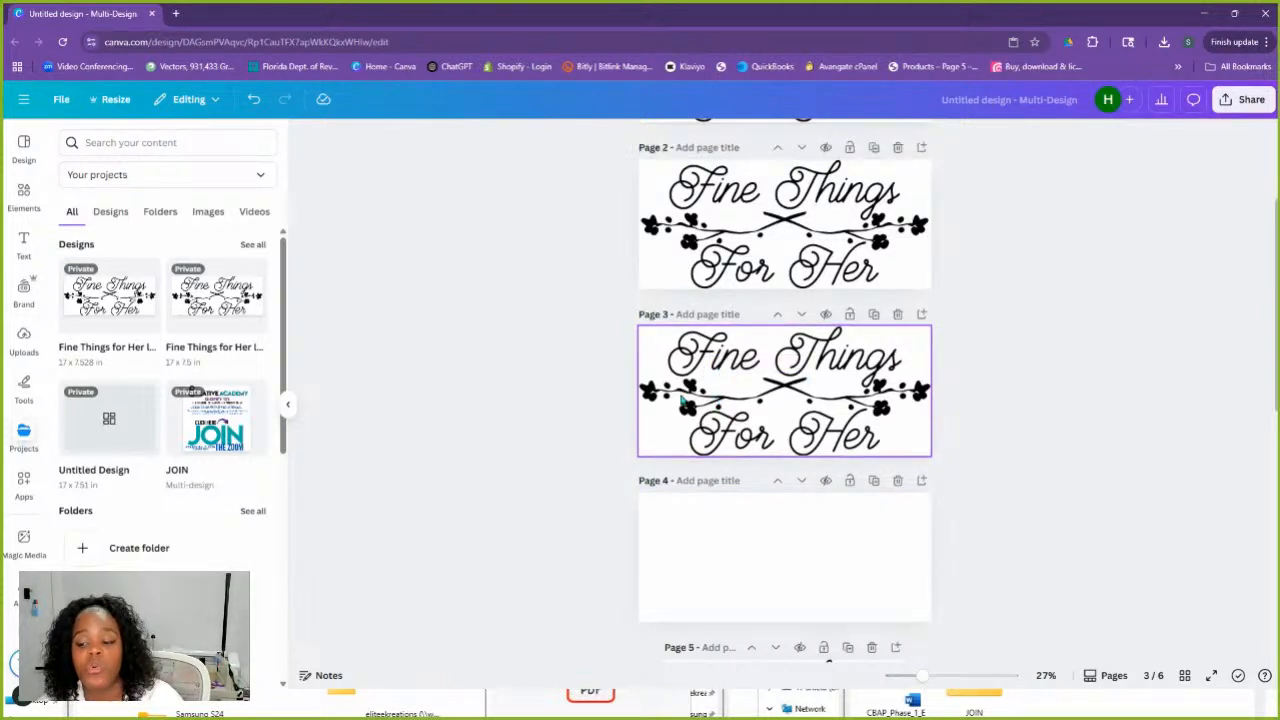
{"action": "left_click_drag", "start_coordinate": [681, 395], "coordinate": [744, 421]}
{"action": "left_click", "coordinate": [706, 445]}
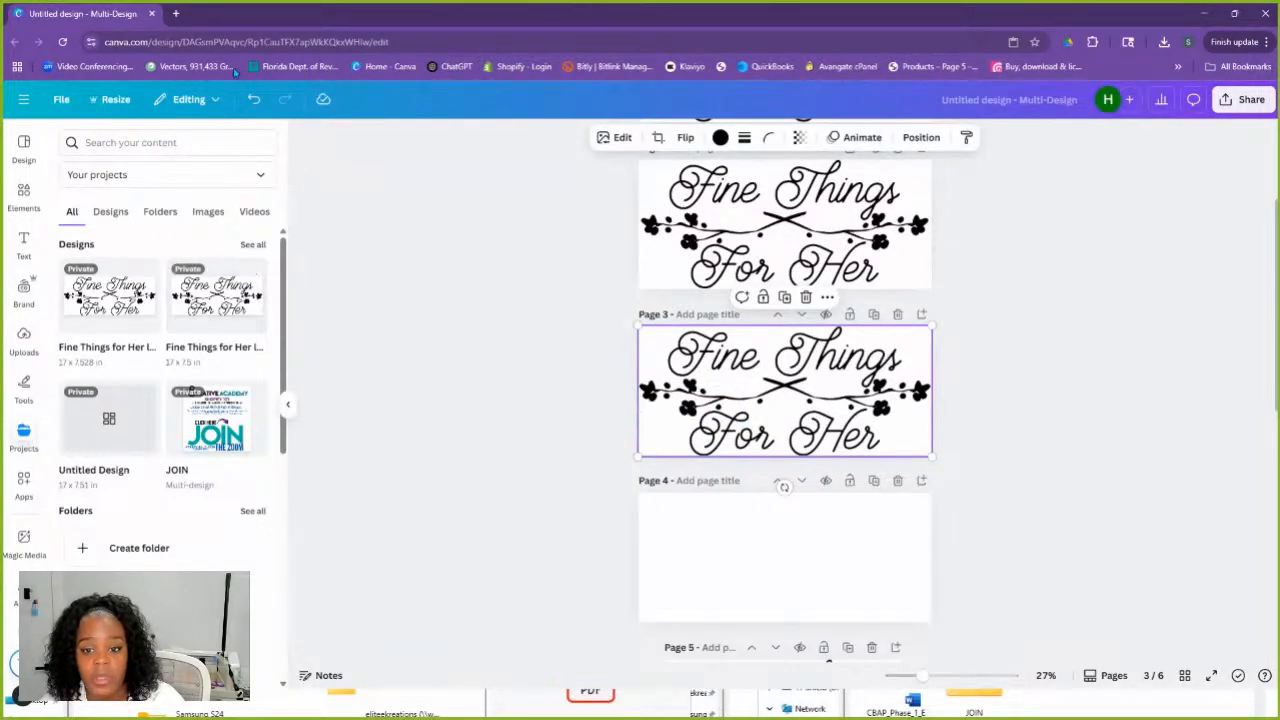
{"action": "left_click", "coordinate": [255, 100]}
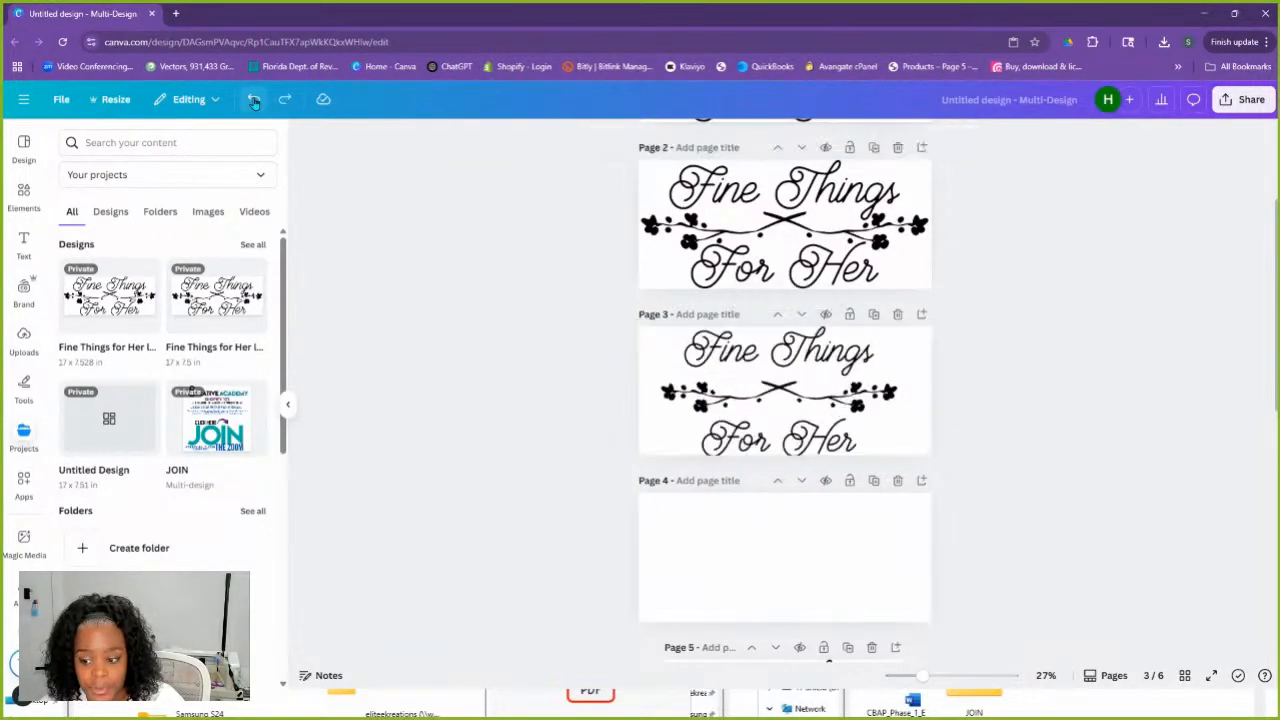
Insert the newly uploaded 17 x 7.528 in Fine Things for Her logo design on the blank page 4
{"action": "left_click", "coordinate": [835, 585]}
{"action": "scroll", "coordinate": [814, 566], "scroll_direction": "down", "scroll_amount": 3}
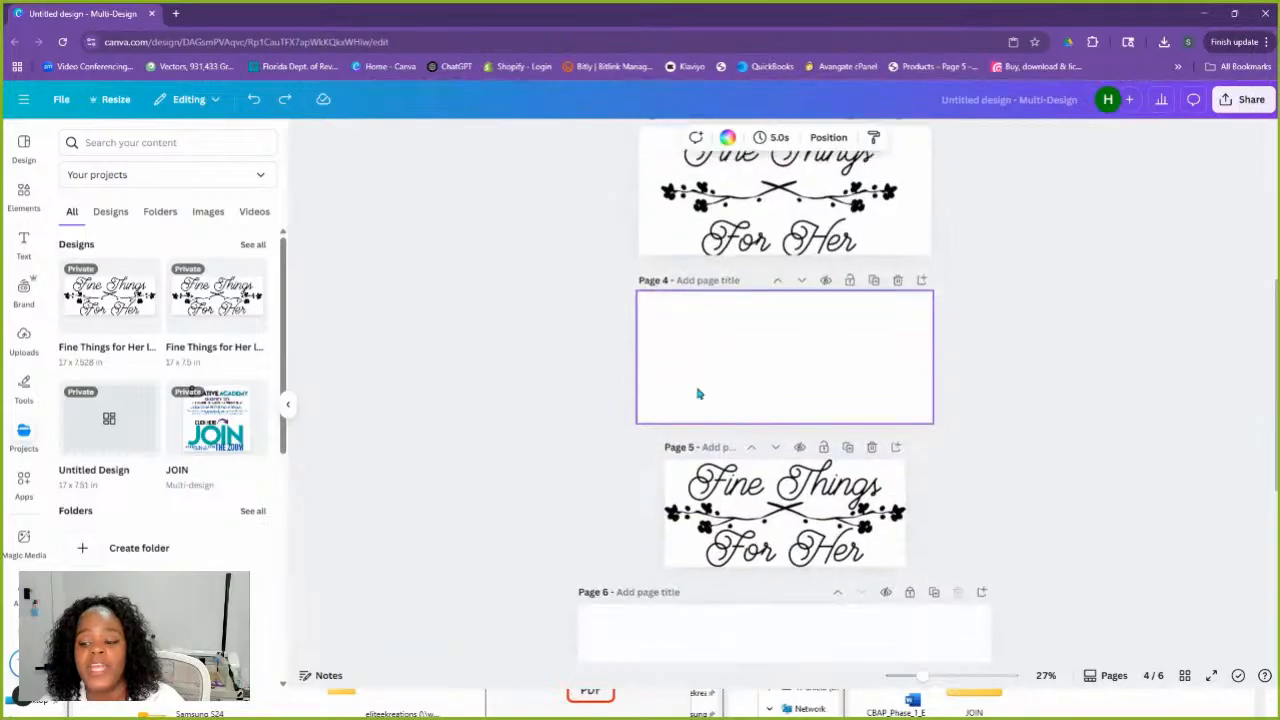
{"action": "left_click", "coordinate": [110, 300]}
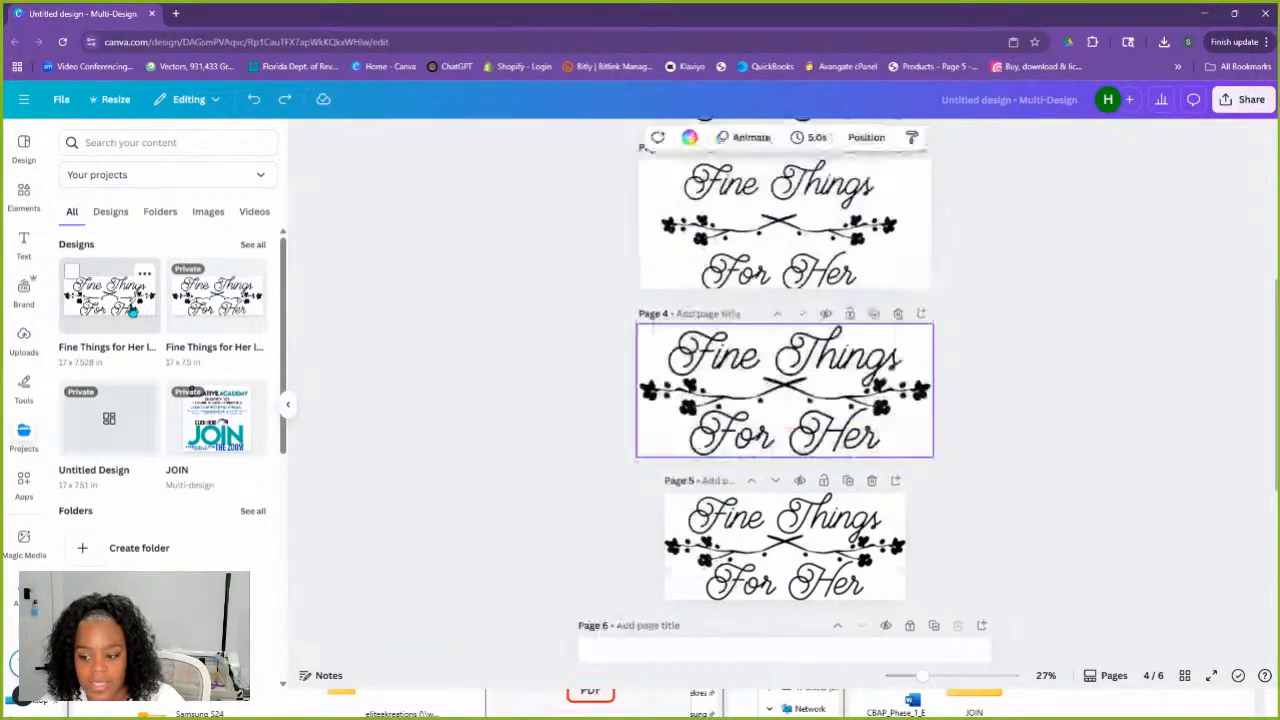
{"action": "left_click", "coordinate": [952, 420]}
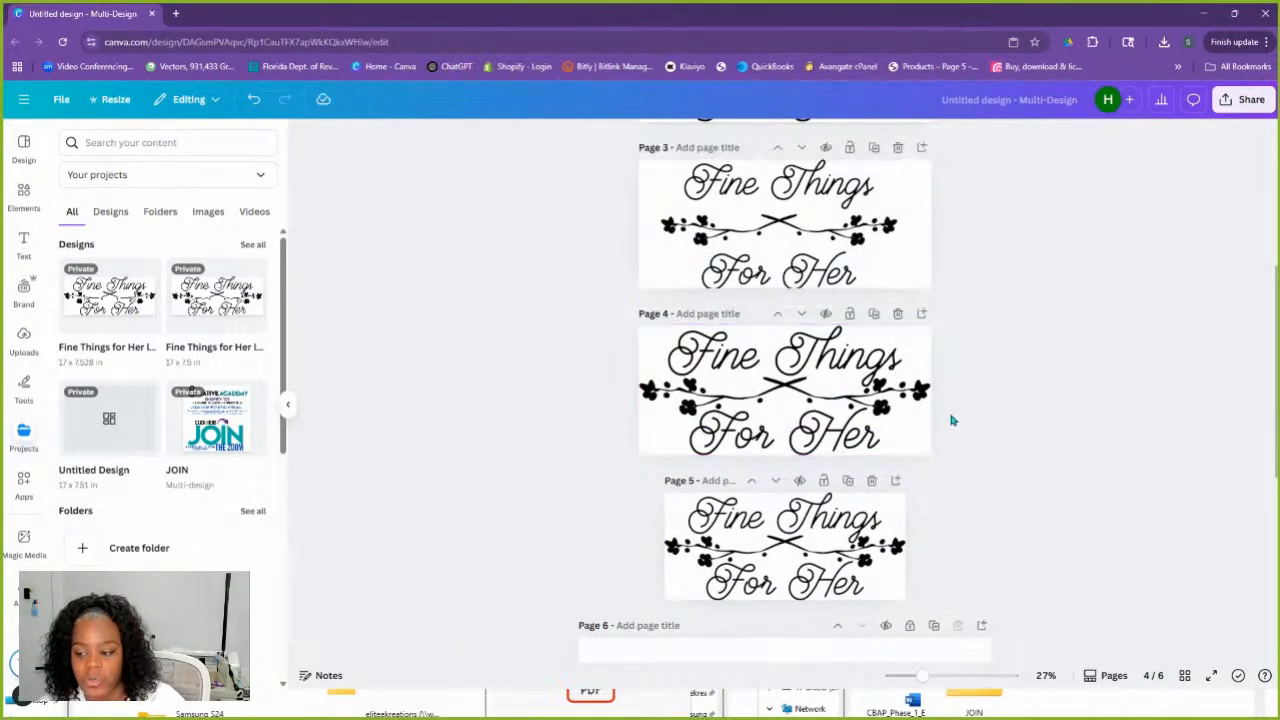
Shrink the page 4 logo slightly so it sits inside the page margins and recolor it with the brand palette's blue
{"action": "left_click", "coordinate": [897, 422]}
{"action": "left_click_drag", "start_coordinate": [931, 454], "coordinate": [908, 444]}
{"action": "left_click_drag", "start_coordinate": [894, 384], "coordinate": [906, 395]}
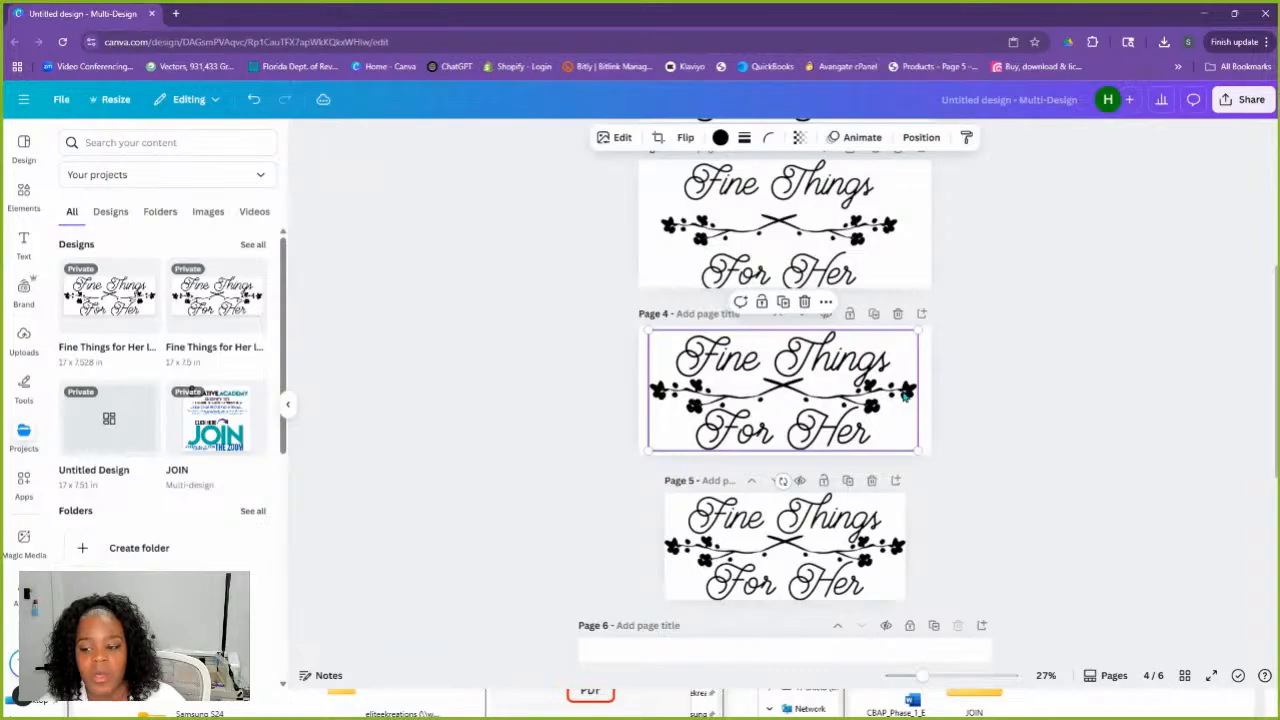
{"action": "left_click", "coordinate": [720, 137]}
{"action": "left_click", "coordinate": [180, 329]}
Select the logo image on page 3 and center it horizontally on the page
{"action": "left_click", "coordinate": [880, 224]}
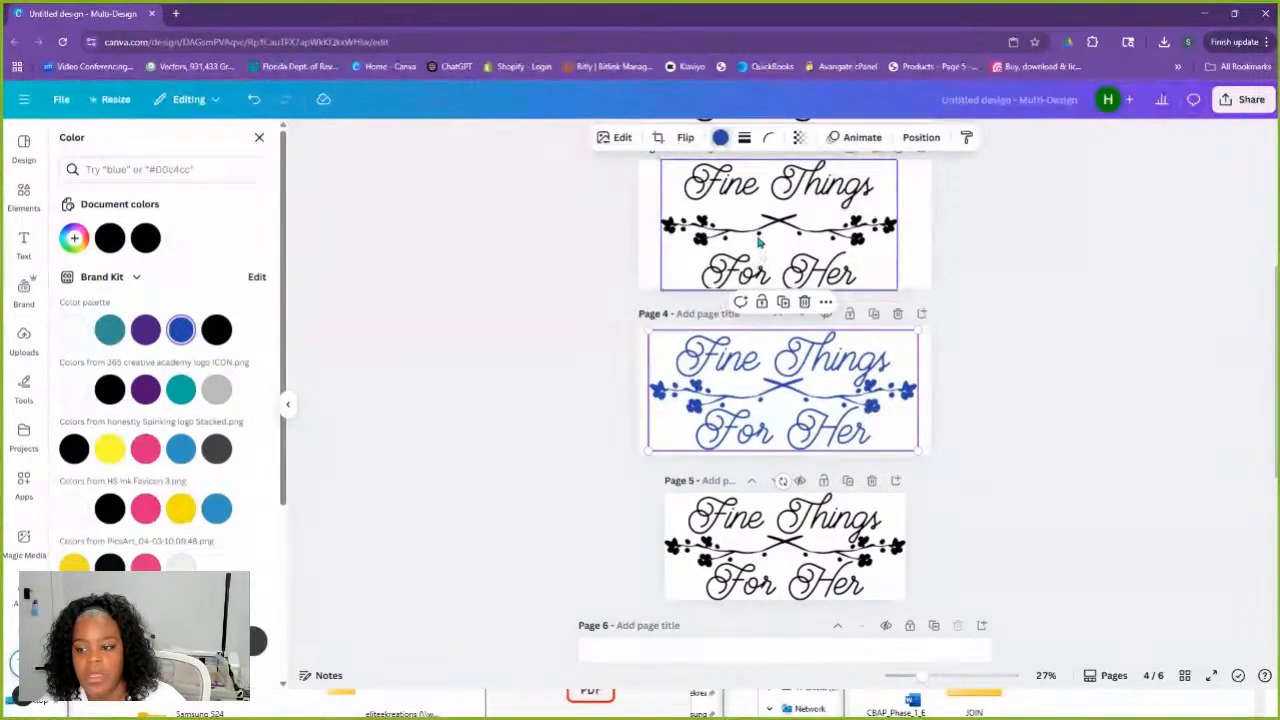
{"action": "scroll", "coordinate": [737, 312], "scroll_direction": "up", "scroll_amount": 3}
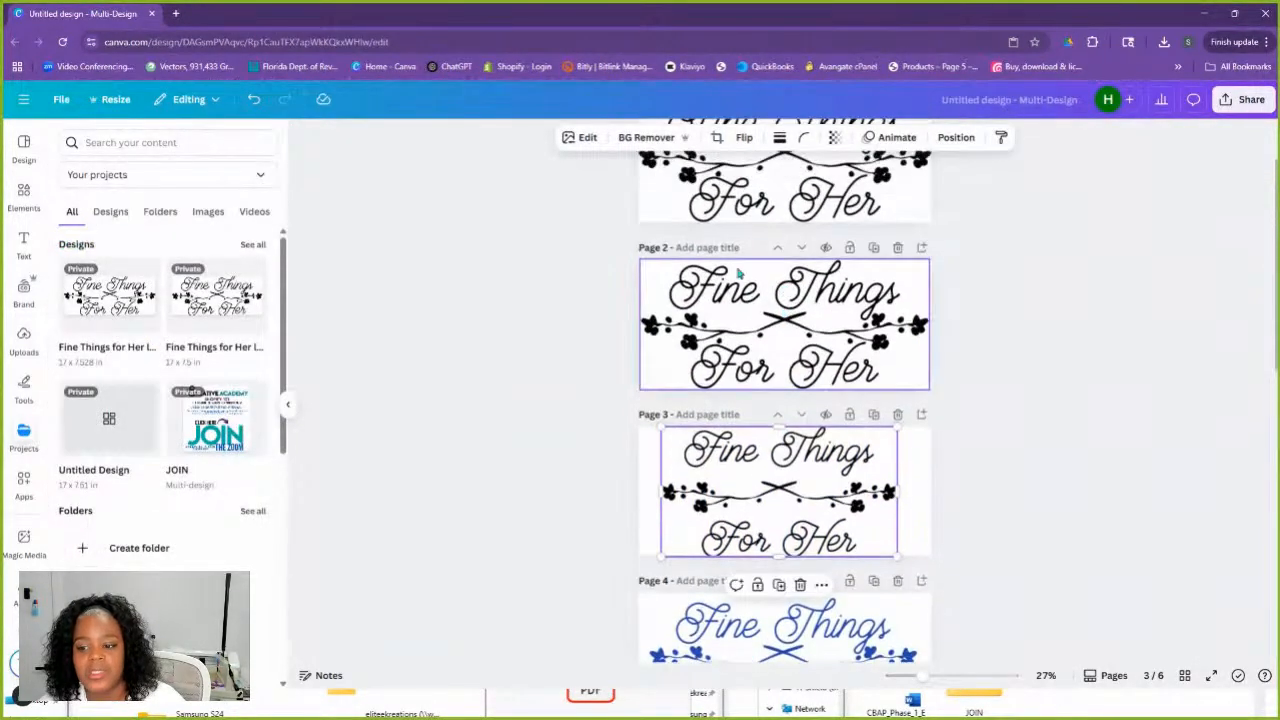
{"action": "left_click_drag", "start_coordinate": [884, 488], "coordinate": [890, 488]}
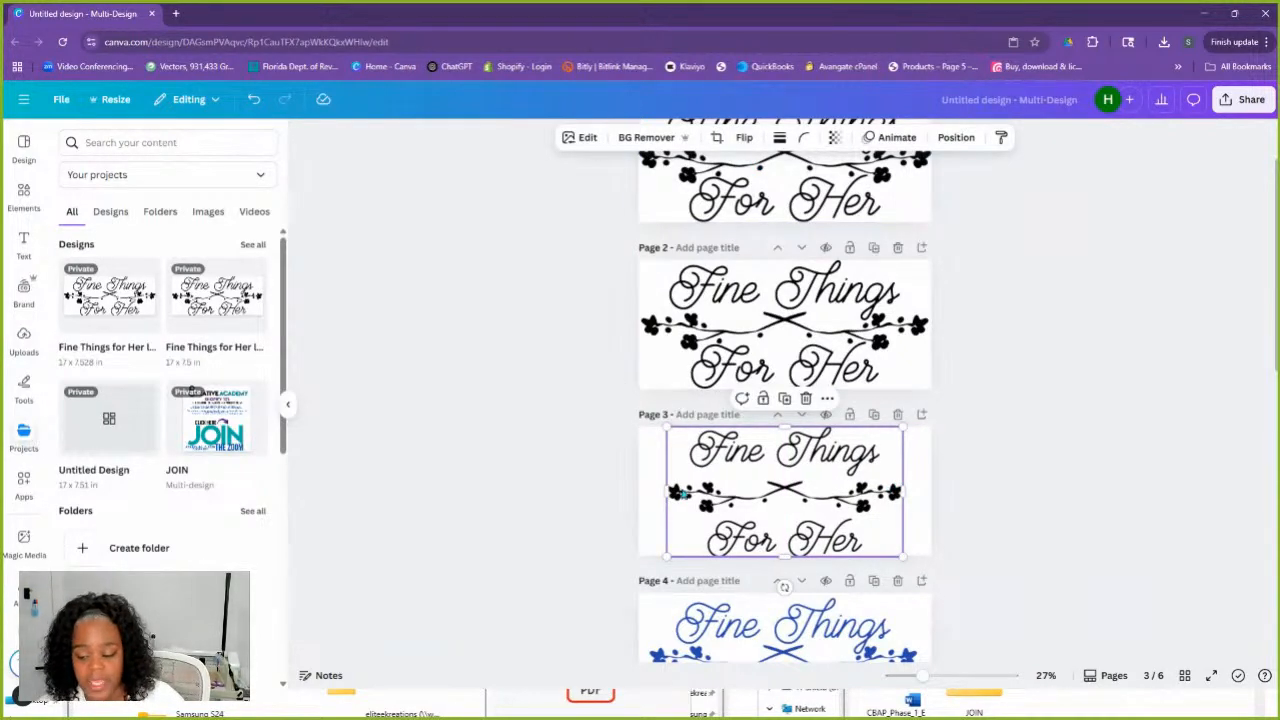
Enlarge the blue logo on page 4 from opposite corners so it fills the page from edge to edge
{"action": "scroll", "coordinate": [893, 397], "scroll_direction": "down", "scroll_amount": 3}
{"action": "left_click", "coordinate": [893, 397]}
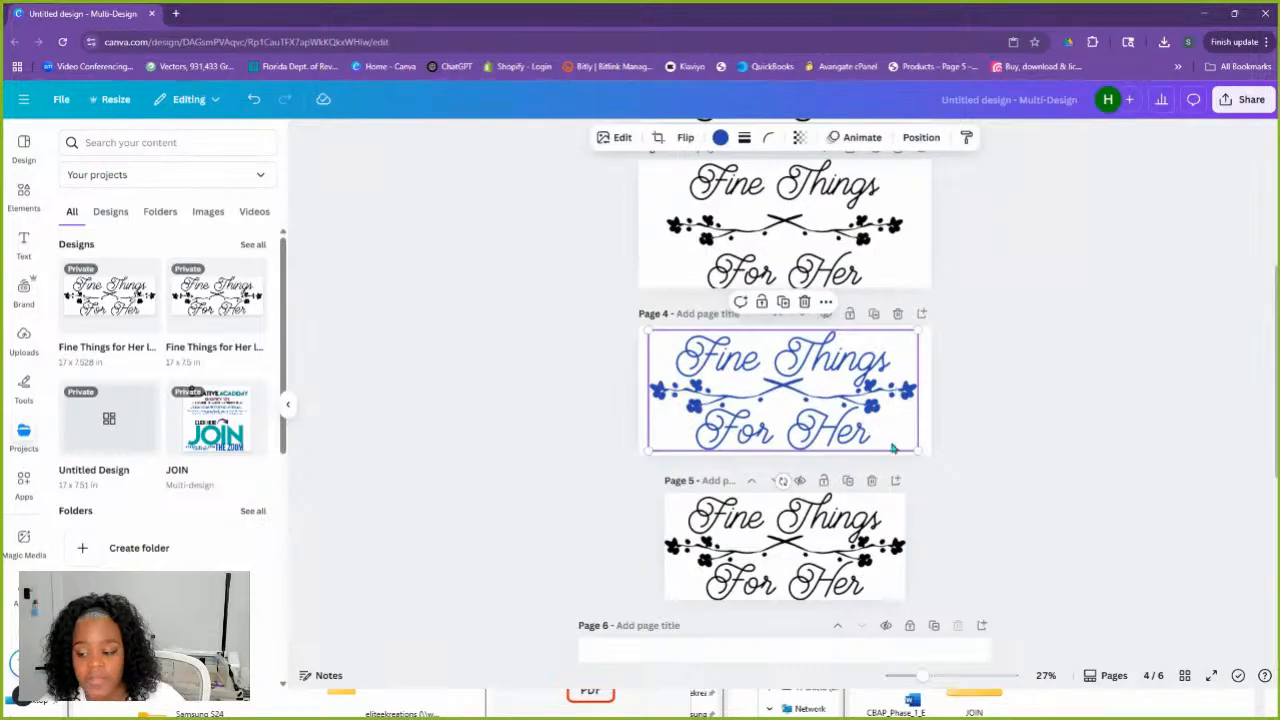
{"action": "left_click_drag", "start_coordinate": [917, 451], "coordinate": [932, 457]}
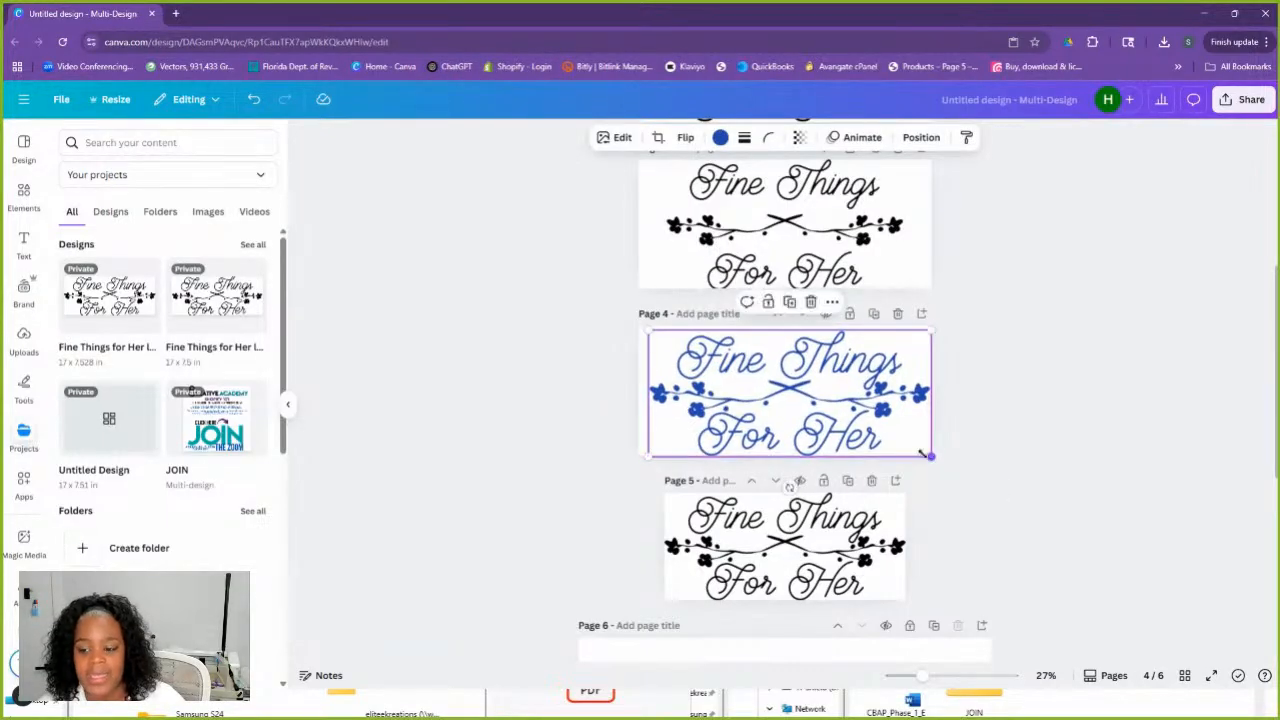
{"action": "left_click_drag", "start_coordinate": [649, 329], "coordinate": [640, 325]}
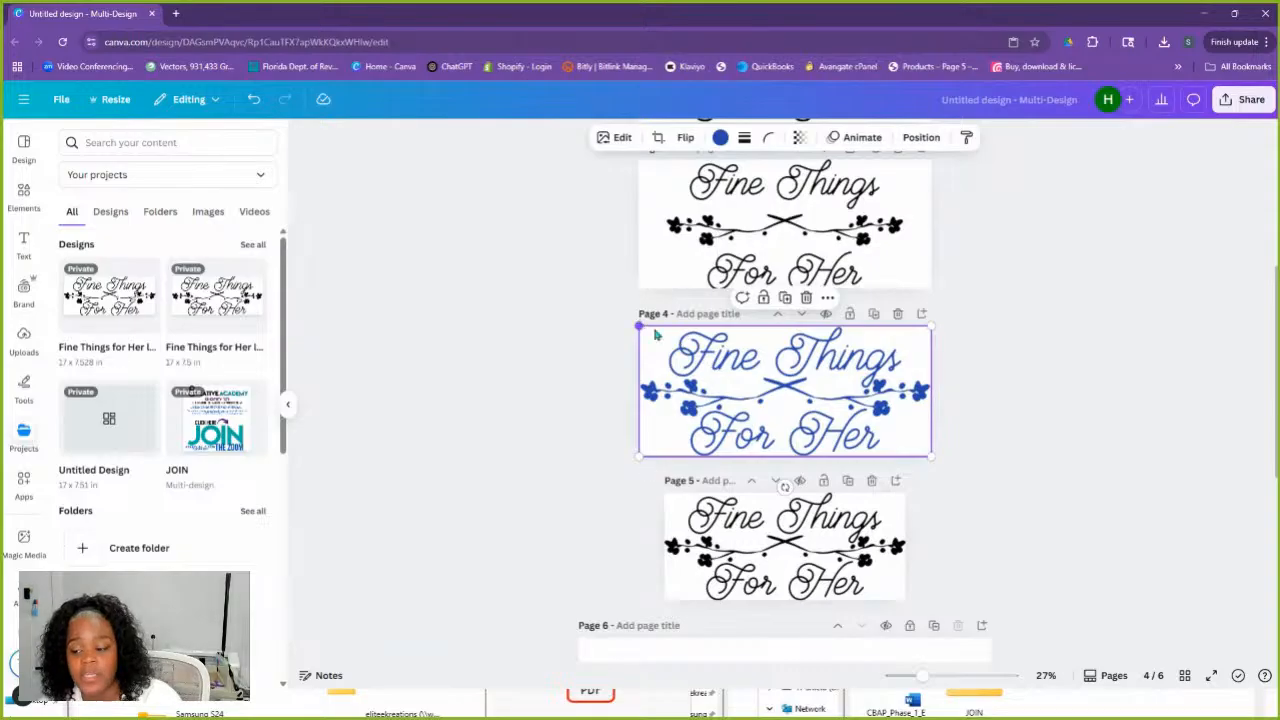
Try the brand kit's pink on the page 4 logo and settle on the color palette's black
{"action": "left_click", "coordinate": [720, 137]}
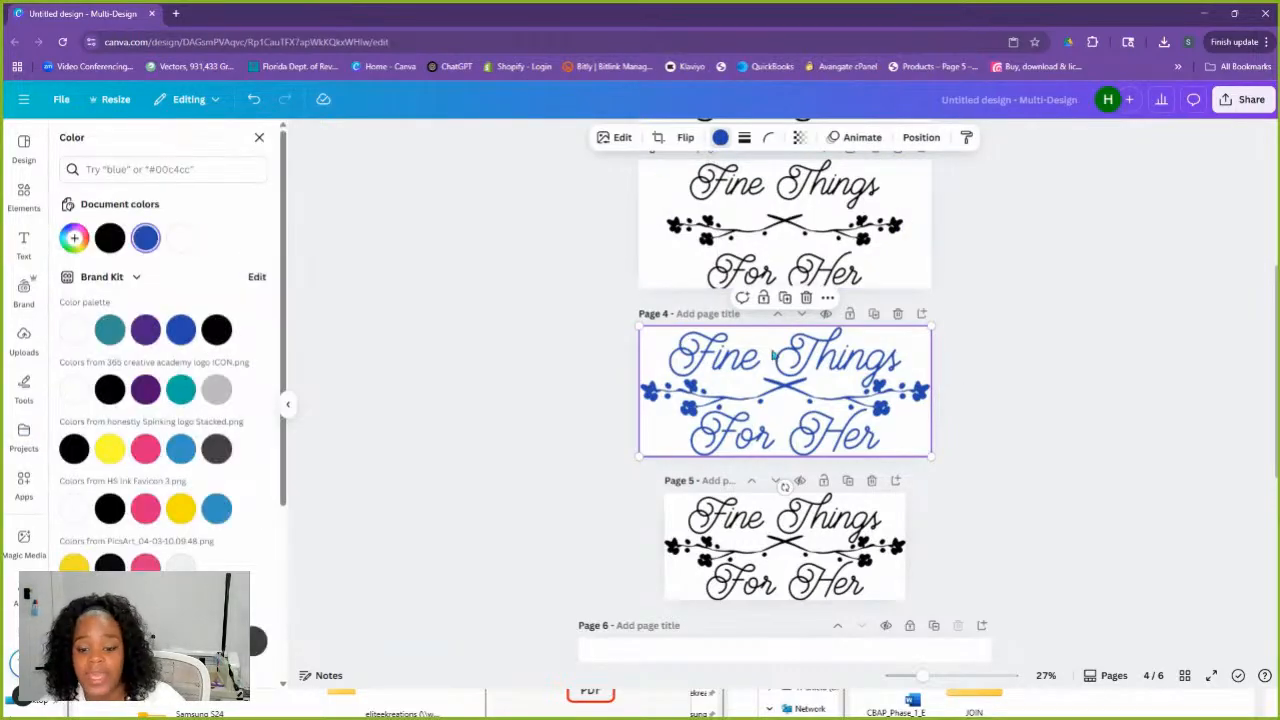
{"action": "left_click", "coordinate": [145, 448]}
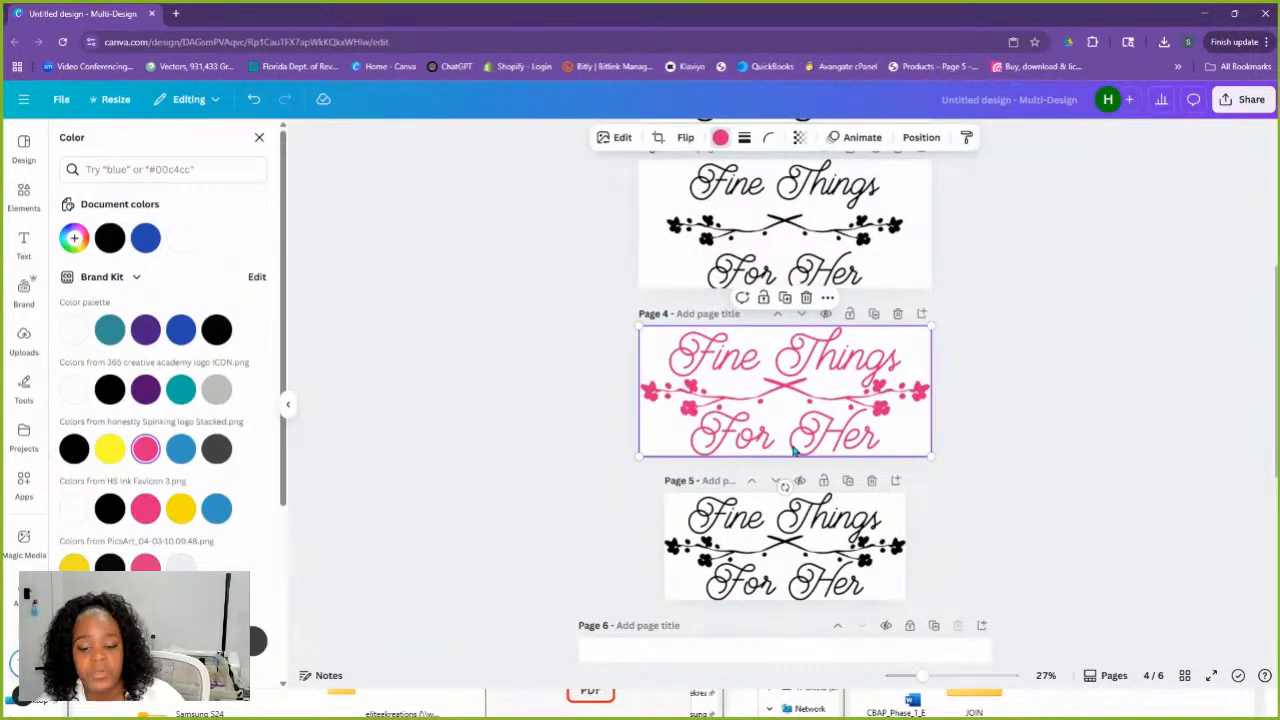
{"action": "left_click", "coordinate": [217, 332]}
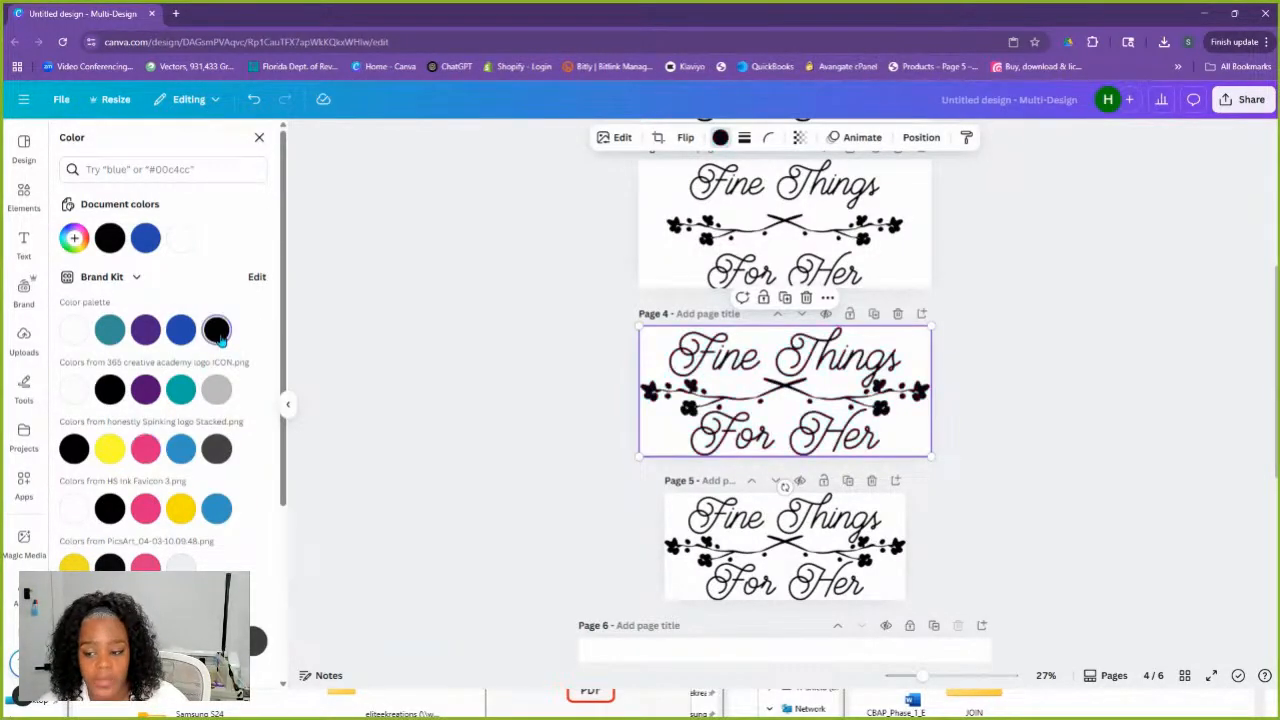
Download only the current page, page 4, as a PNG with a transparent background
{"action": "left_click", "coordinate": [1243, 99]}
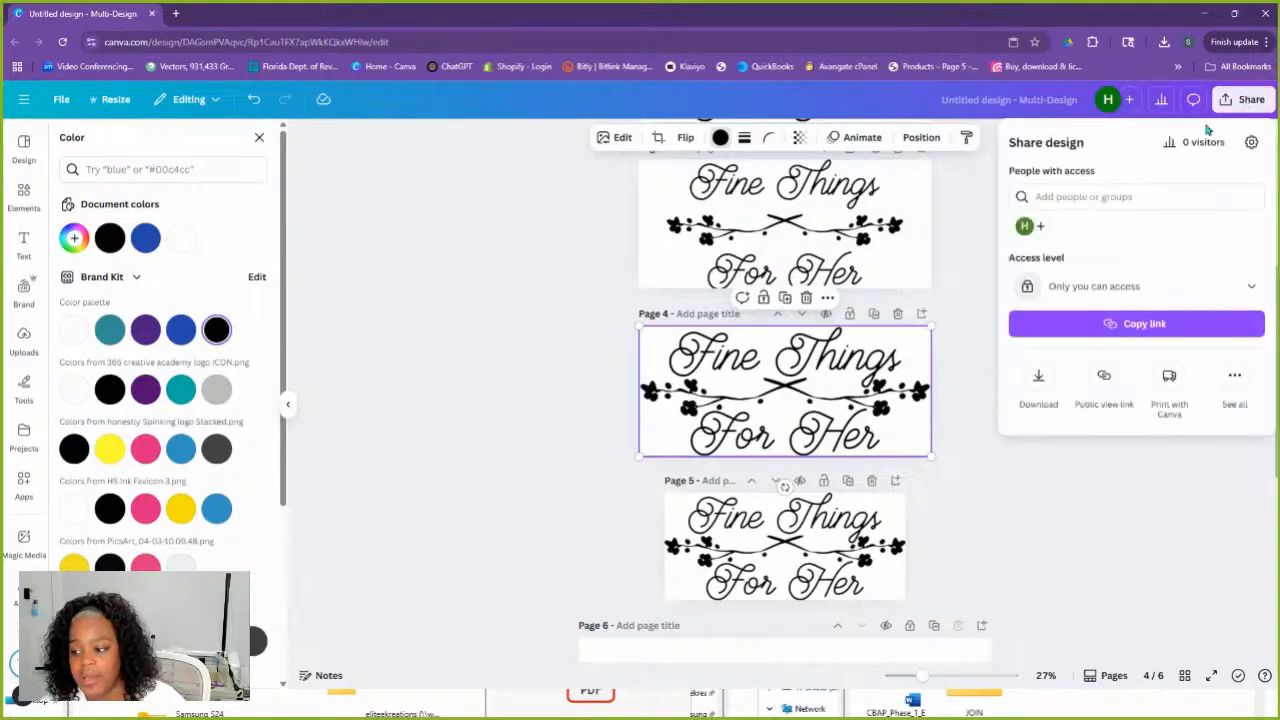
{"action": "left_click", "coordinate": [1038, 380]}
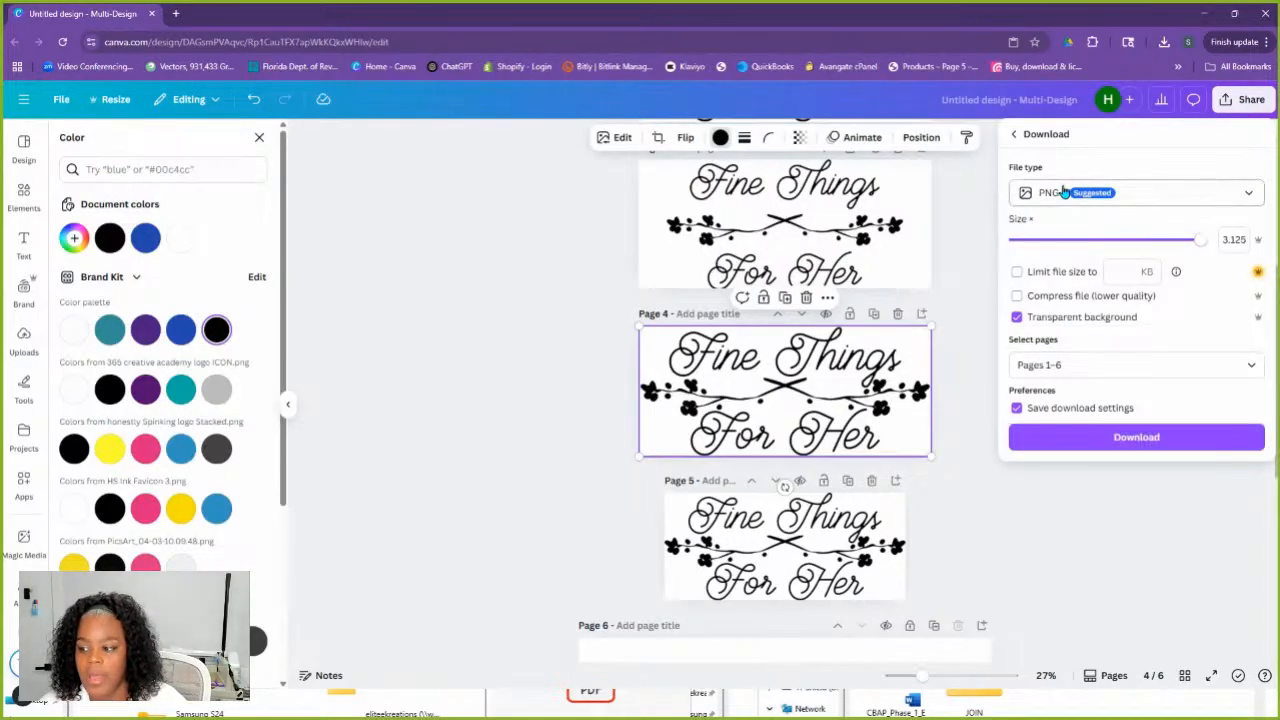
{"action": "left_click", "coordinate": [1075, 364]}
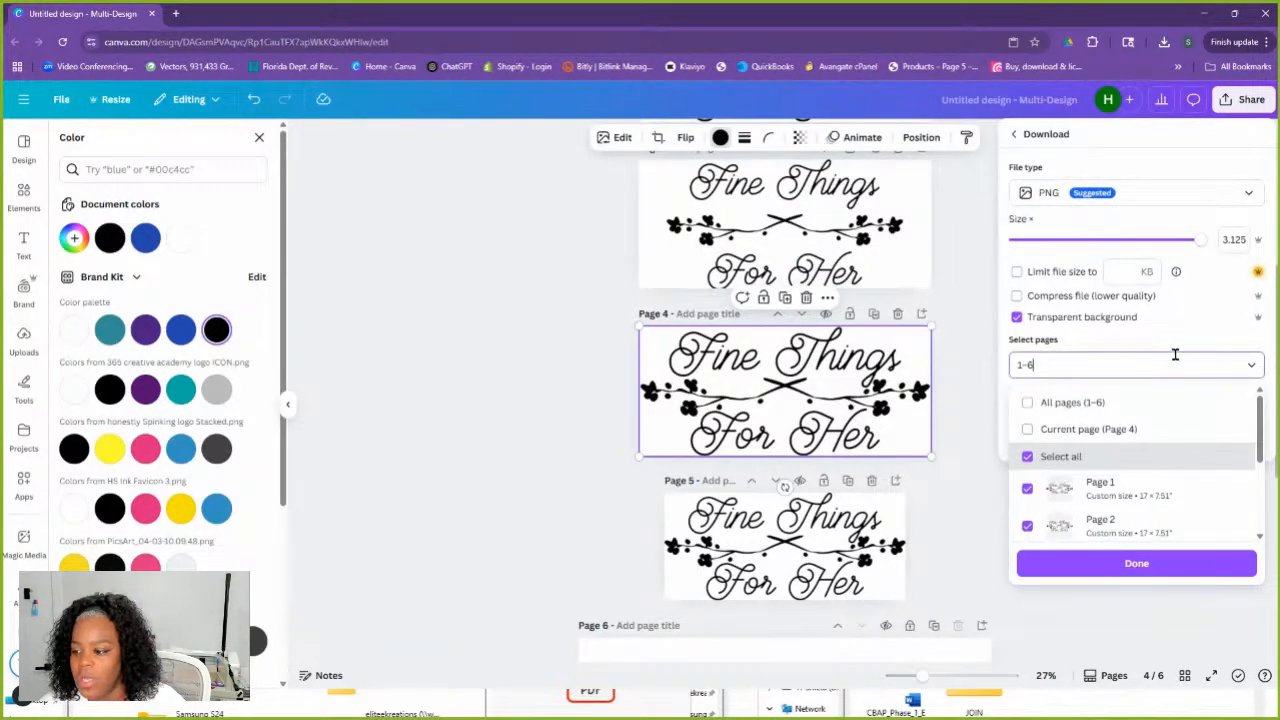
{"action": "left_click", "coordinate": [1063, 429]}
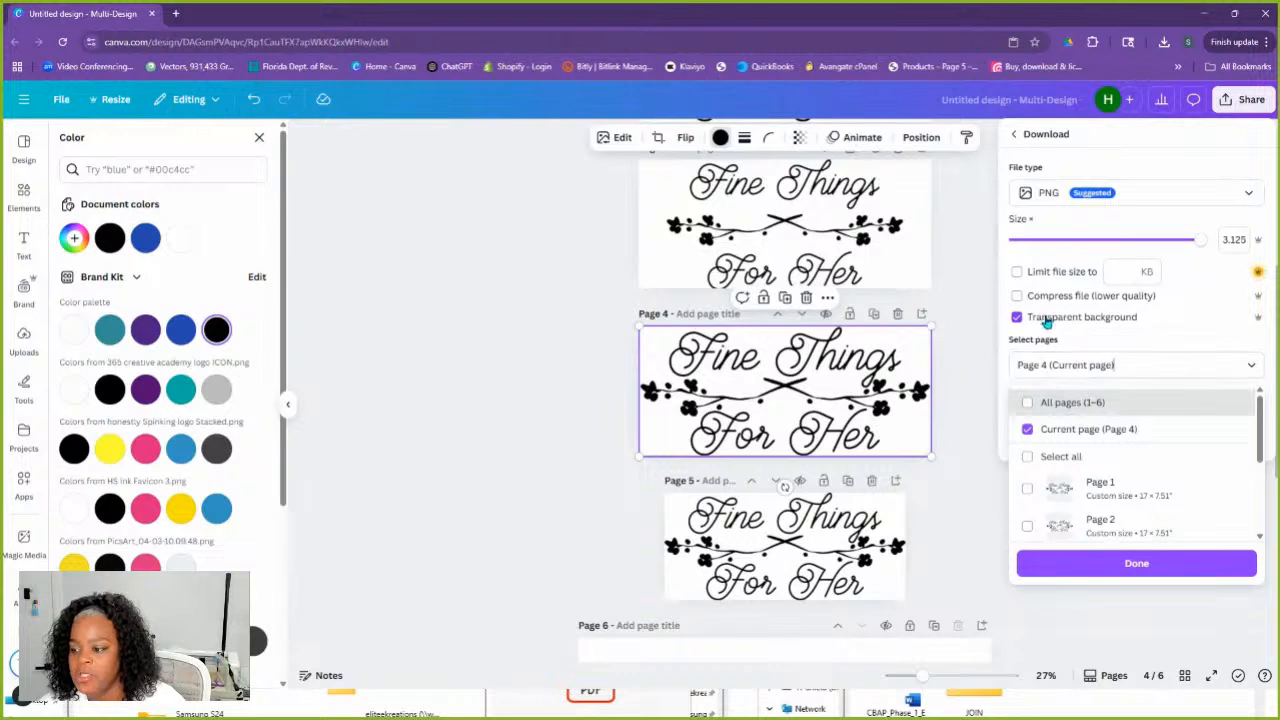
{"action": "left_click", "coordinate": [1086, 566]}
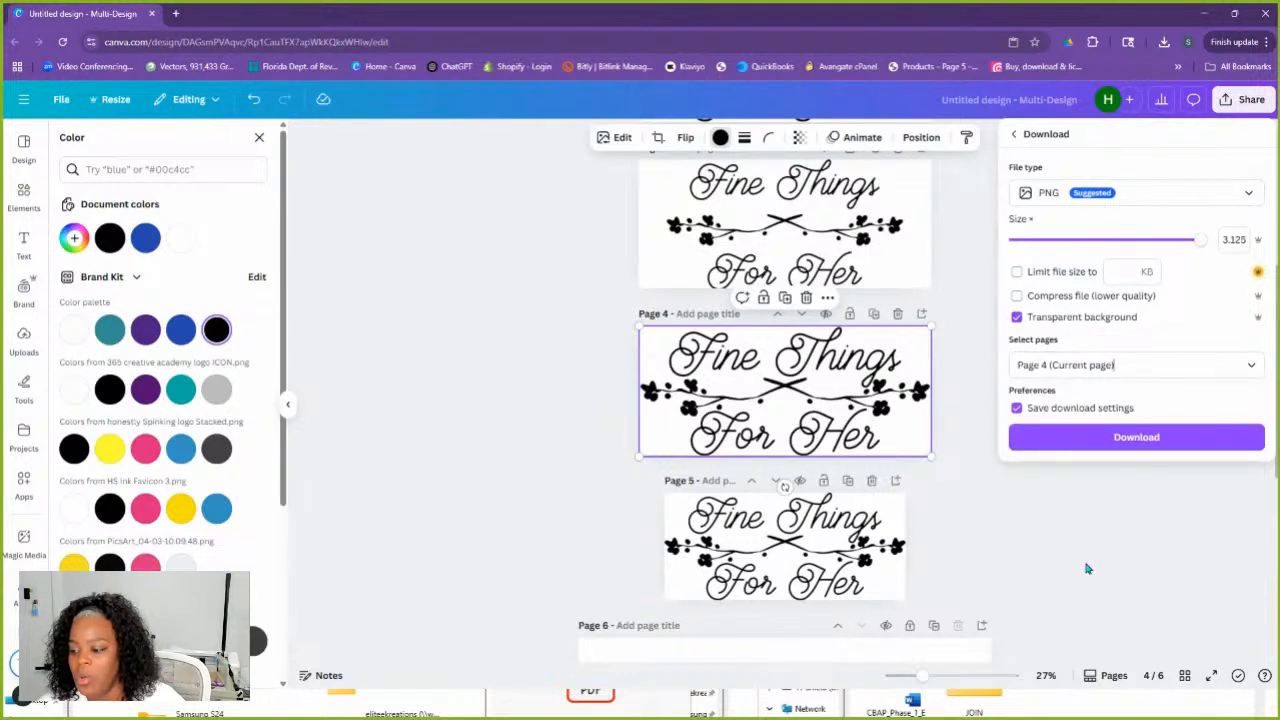
{"action": "left_click", "coordinate": [1088, 440]}
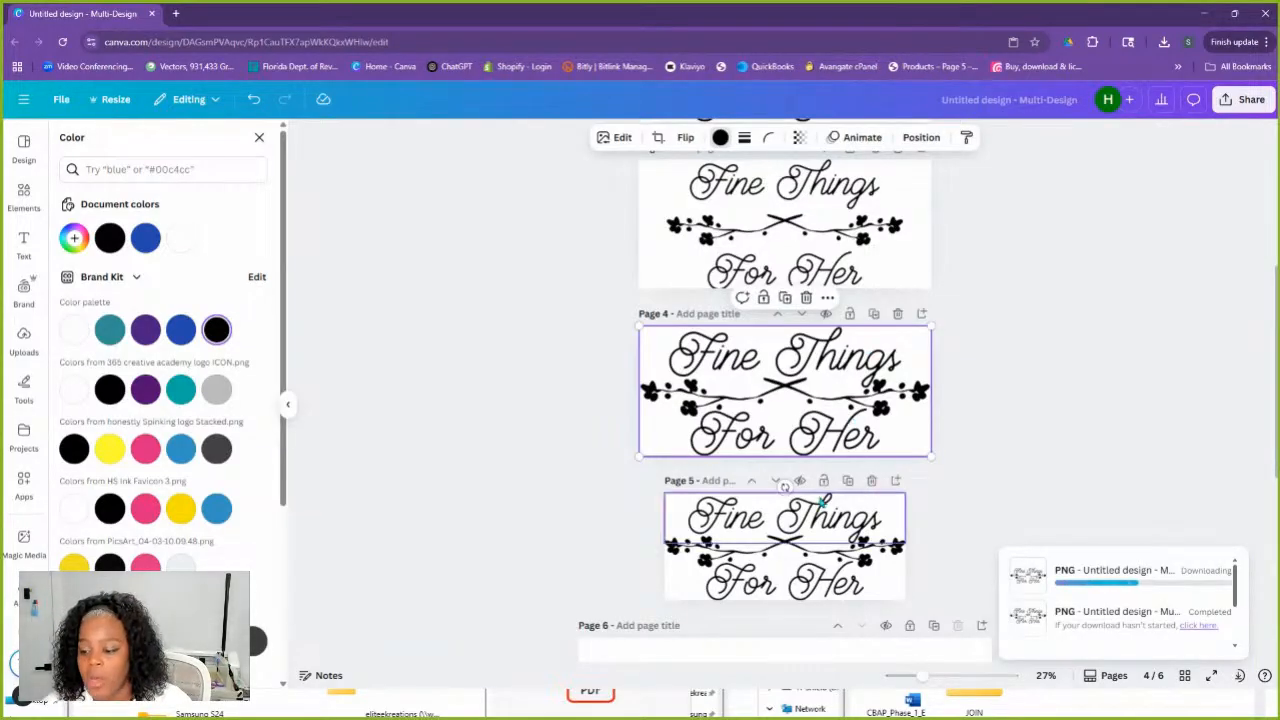
Select all the image pieces of the page 5 logo together and group them
{"action": "left_click", "coordinate": [850, 560]}
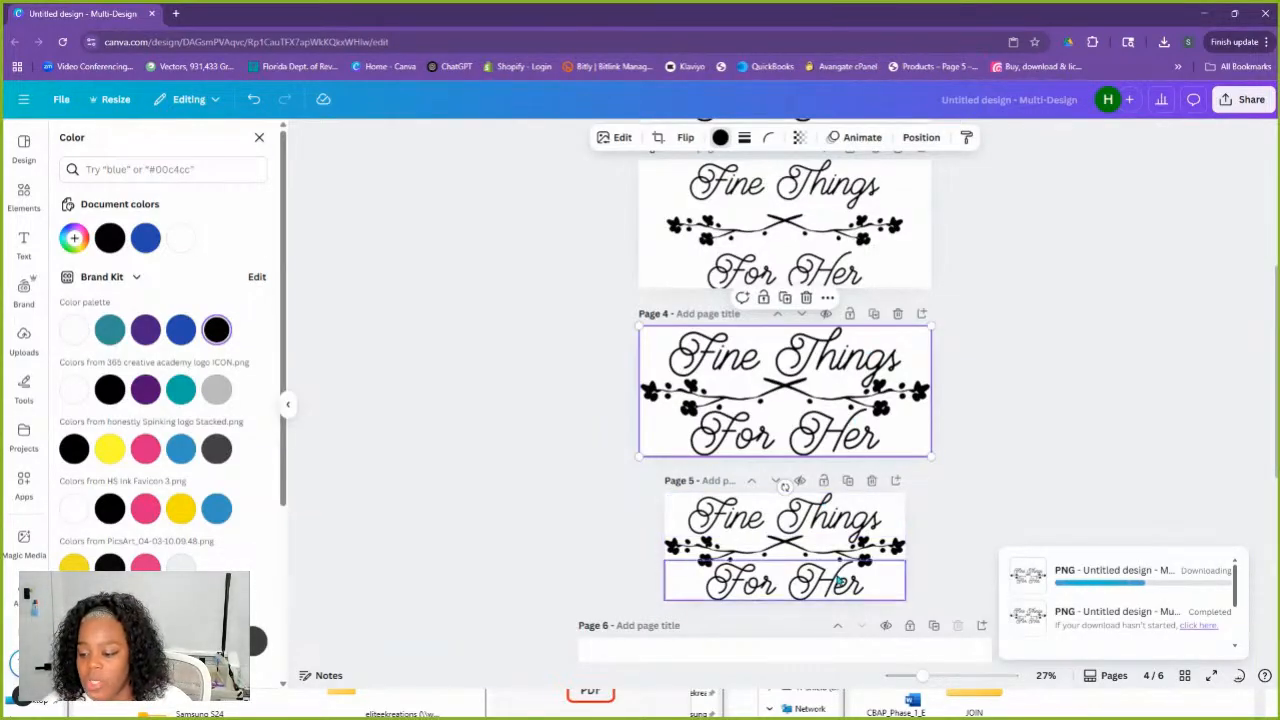
{"action": "left_click", "coordinate": [921, 594]}
{"action": "left_click_drag", "start_coordinate": [921, 594], "coordinate": [814, 514]}
{"action": "right_click", "coordinate": [814, 515]}
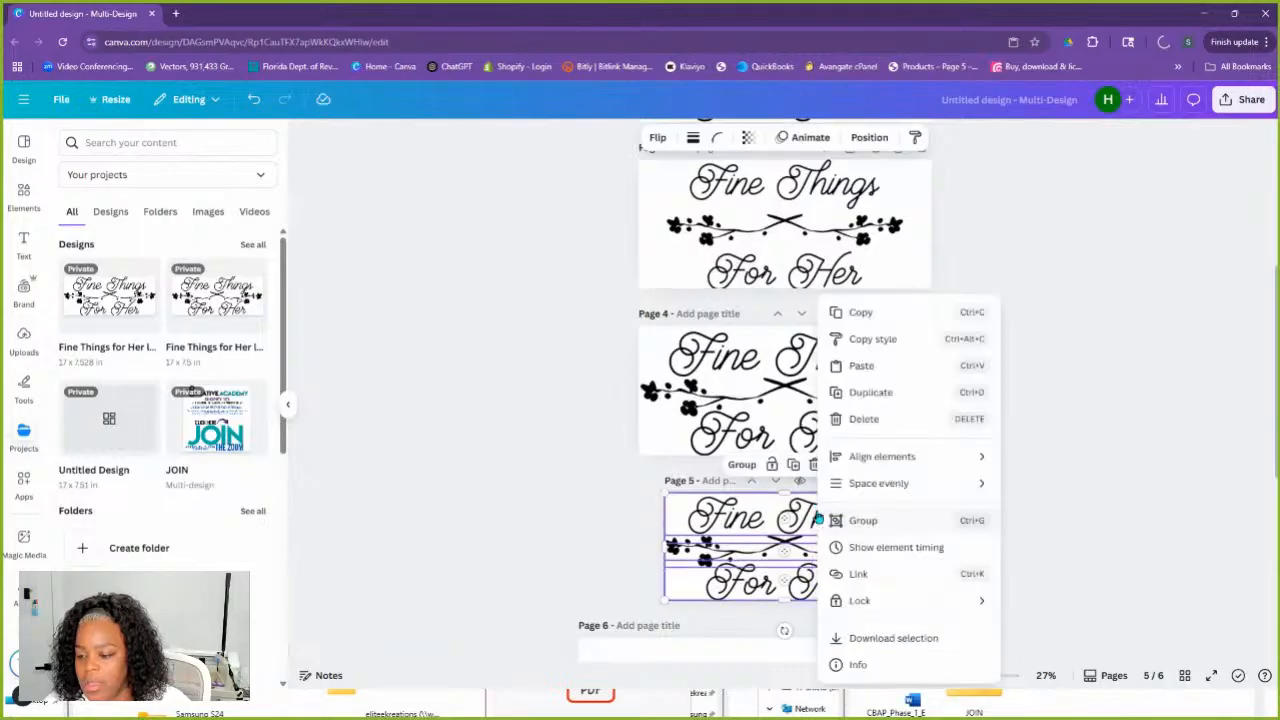
{"action": "left_click", "coordinate": [747, 466]}
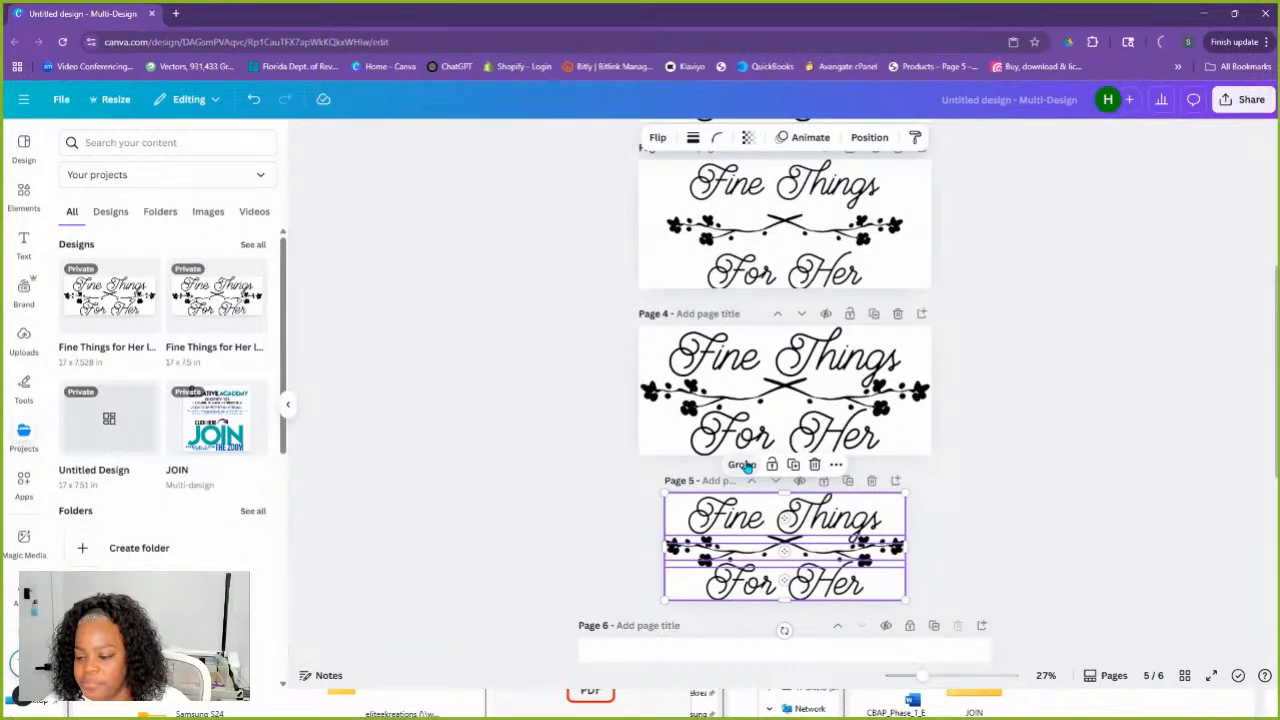
{"action": "left_click", "coordinate": [747, 466]}
Move the grouped page 5 logo onto page 4 and shrink the page 4 logo so both can be compared side by side
{"action": "left_click_drag", "start_coordinate": [758, 540], "coordinate": [822, 444]}
{"action": "left_click", "coordinate": [919, 420]}
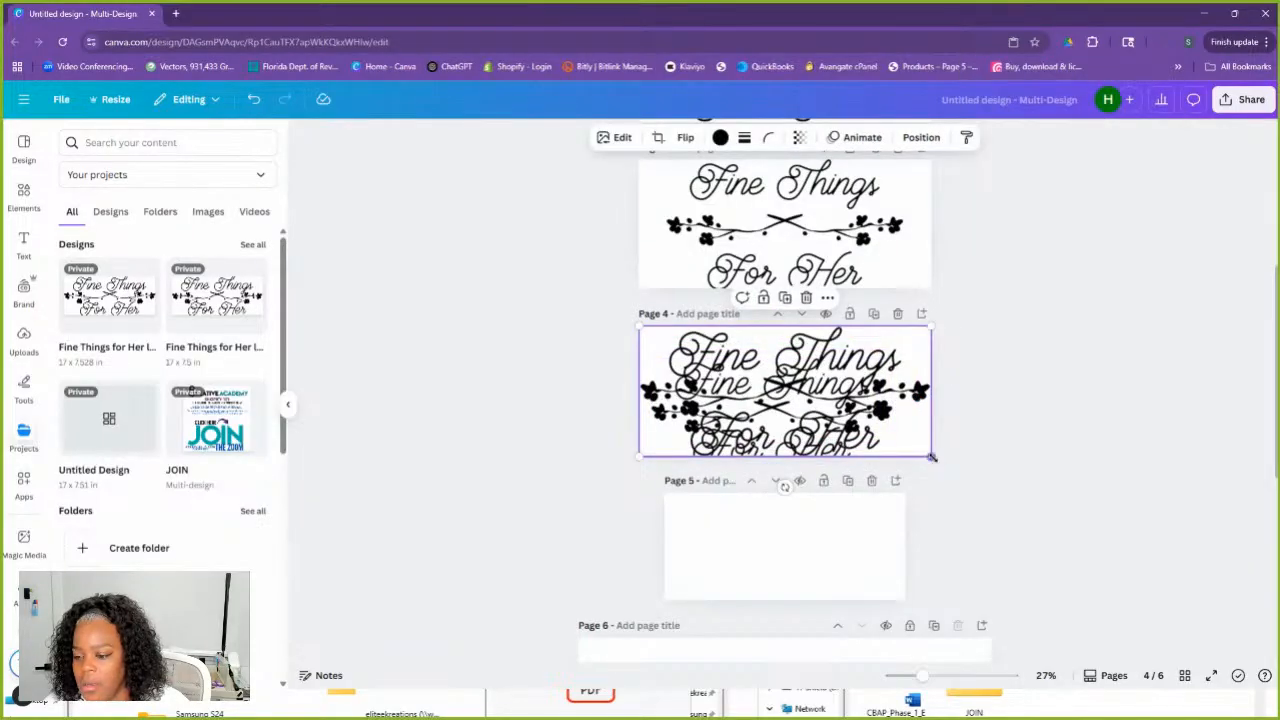
{"action": "left_click_drag", "start_coordinate": [932, 457], "coordinate": [907, 363]}
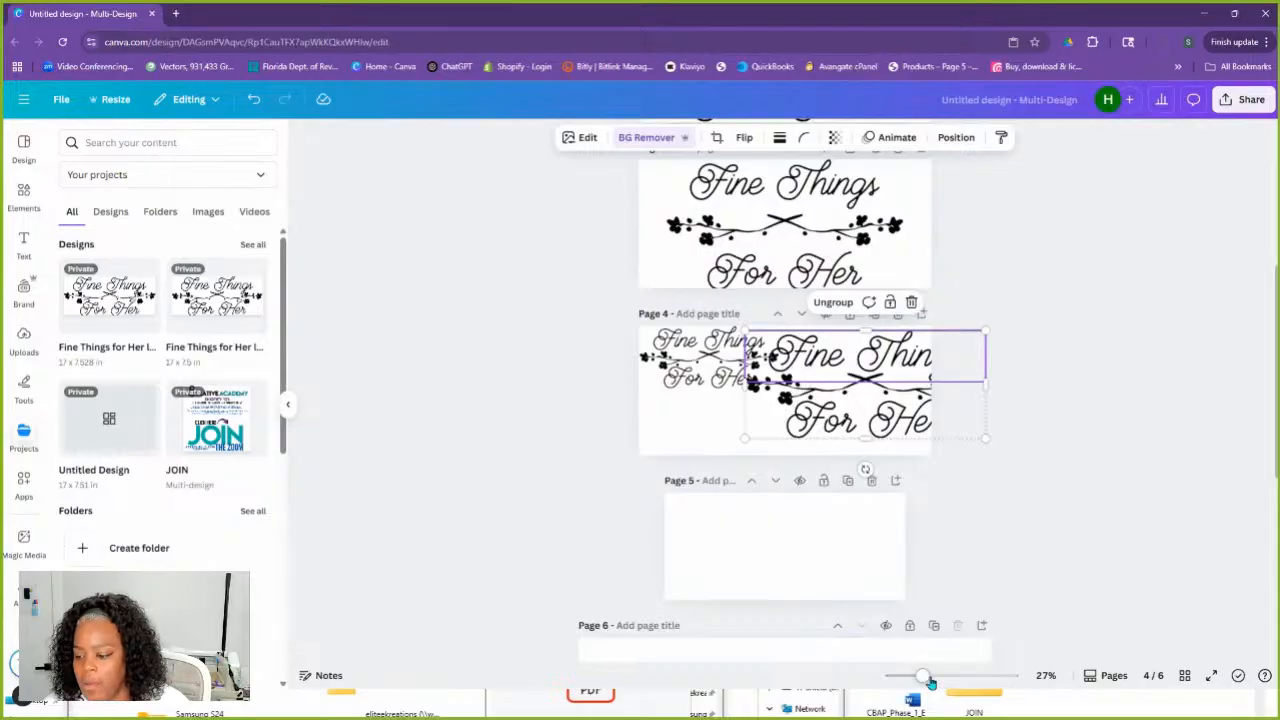
Magnify page 4 to 360% and compare the edge sharpness of the PDF logo and the grouped image logo
{"action": "left_click_drag", "start_coordinate": [930, 681], "coordinate": [979, 678]}
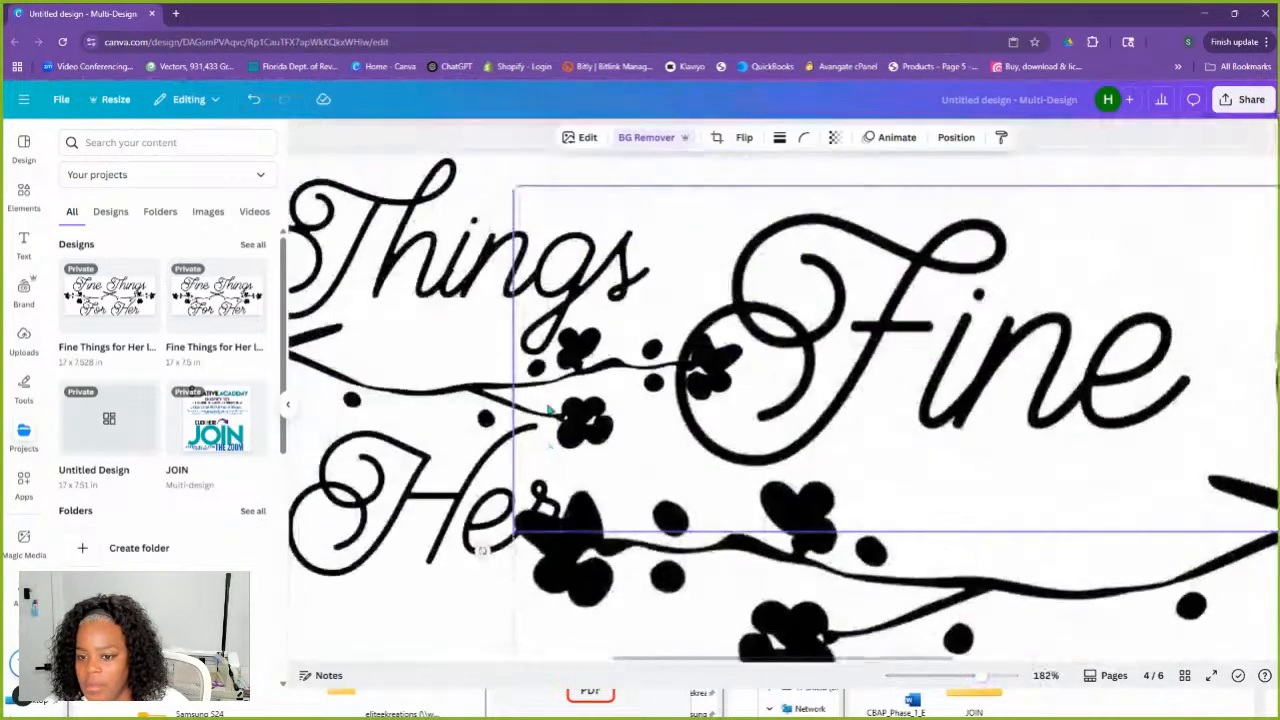
{"action": "scroll", "coordinate": [549, 406], "scroll_direction": "up", "scroll_amount": 5}
{"action": "scroll", "coordinate": [574, 420], "scroll_direction": "down", "scroll_amount": 2}
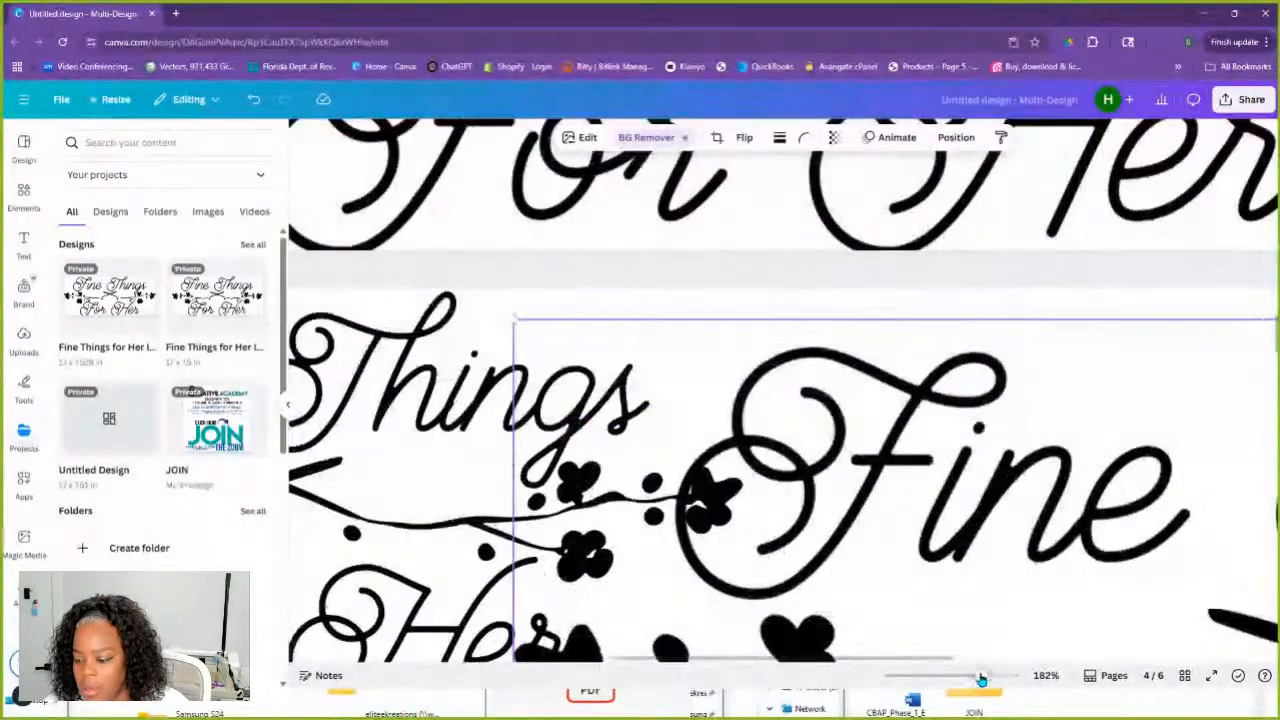
{"action": "left_click_drag", "start_coordinate": [981, 679], "coordinate": [1004, 677]}
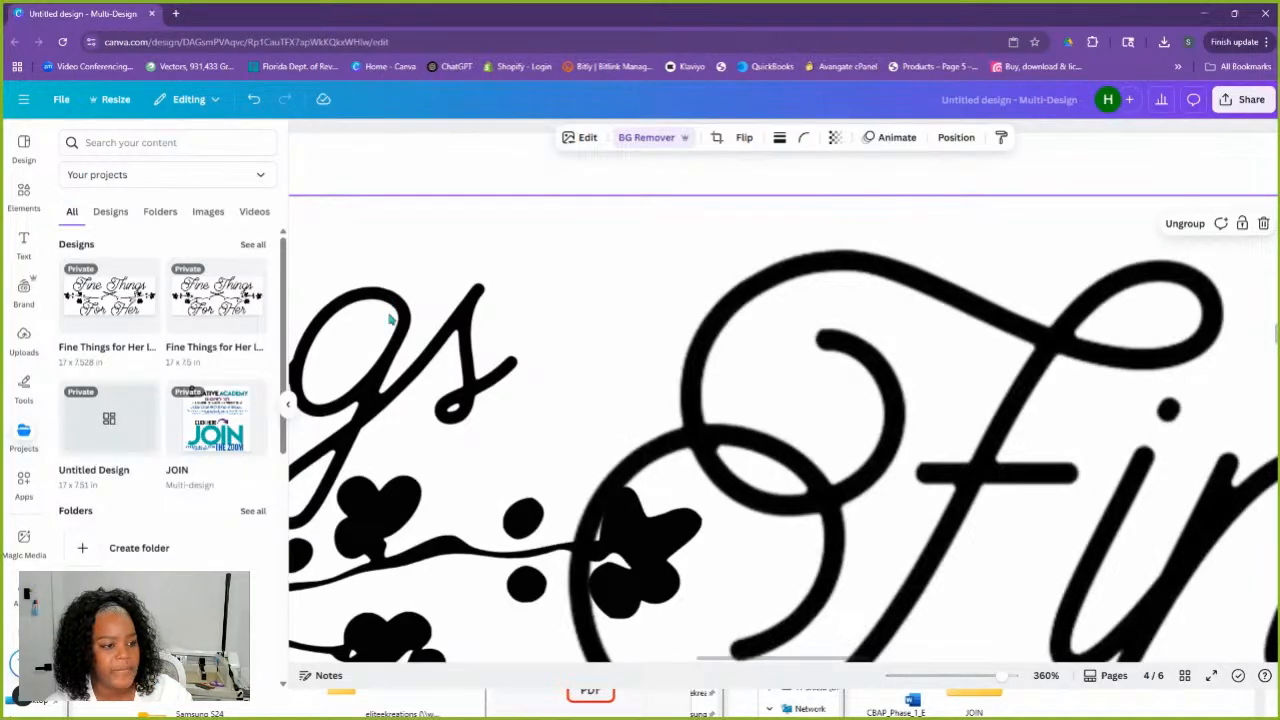
Switch to Silhouette Studio and merge the Untitled design (25) image from Downloads into the open document
{"action": "scroll", "coordinate": [760, 500], "scroll_direction": "down", "scroll_amount": 6}
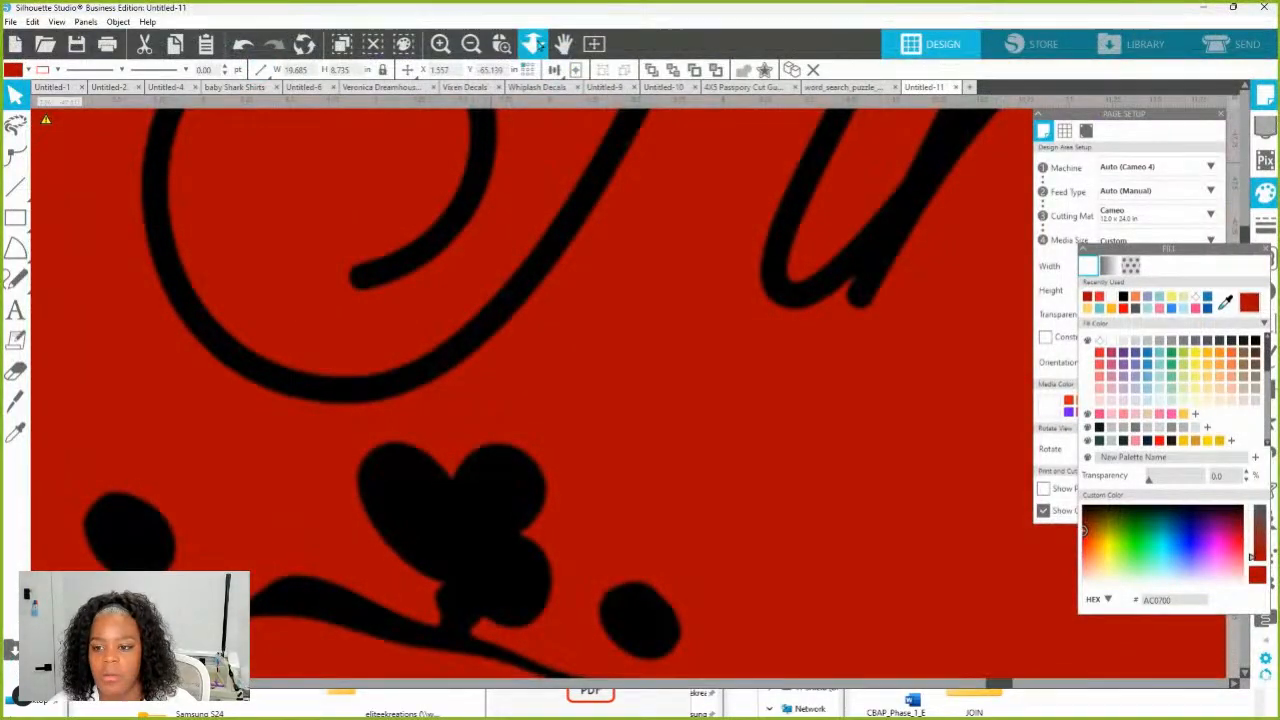
{"action": "scroll", "coordinate": [509, 256], "scroll_direction": "left", "scroll_amount": 2}
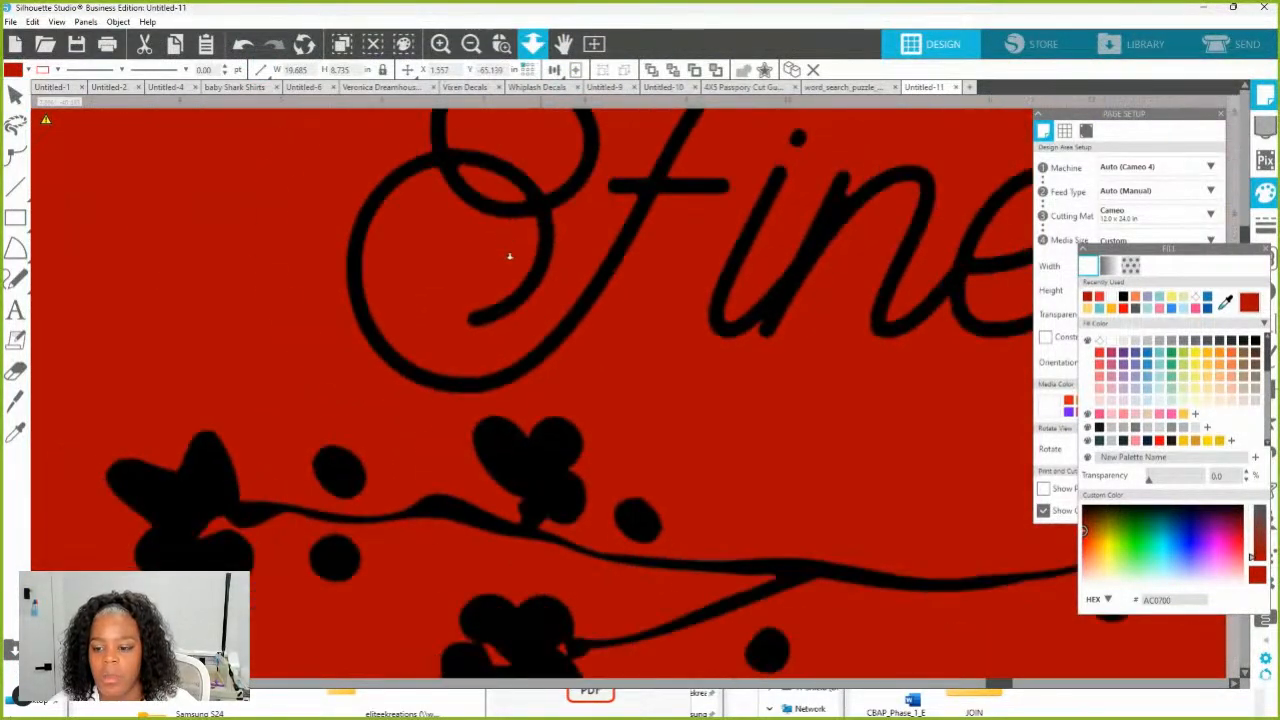
{"action": "left_click_drag", "start_coordinate": [509, 256], "coordinate": [459, 166]}
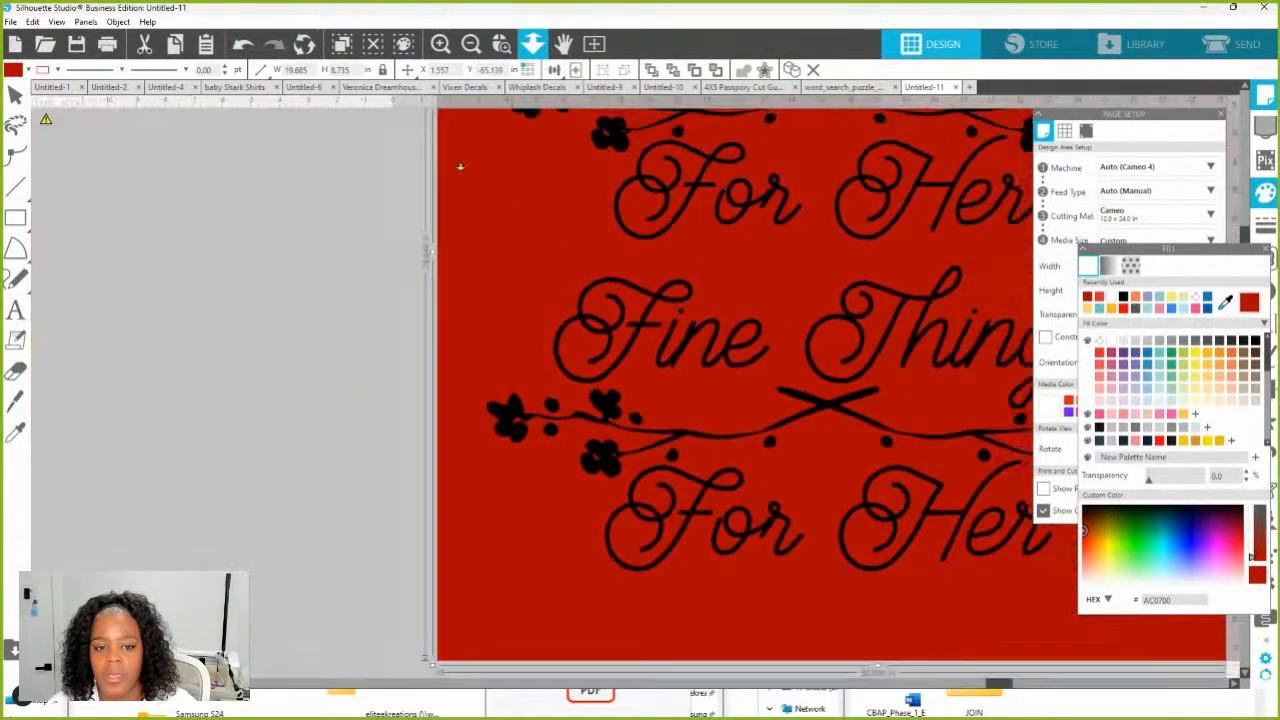
{"action": "left_click", "coordinate": [13, 24]}
{"action": "left_click", "coordinate": [95, 114]}
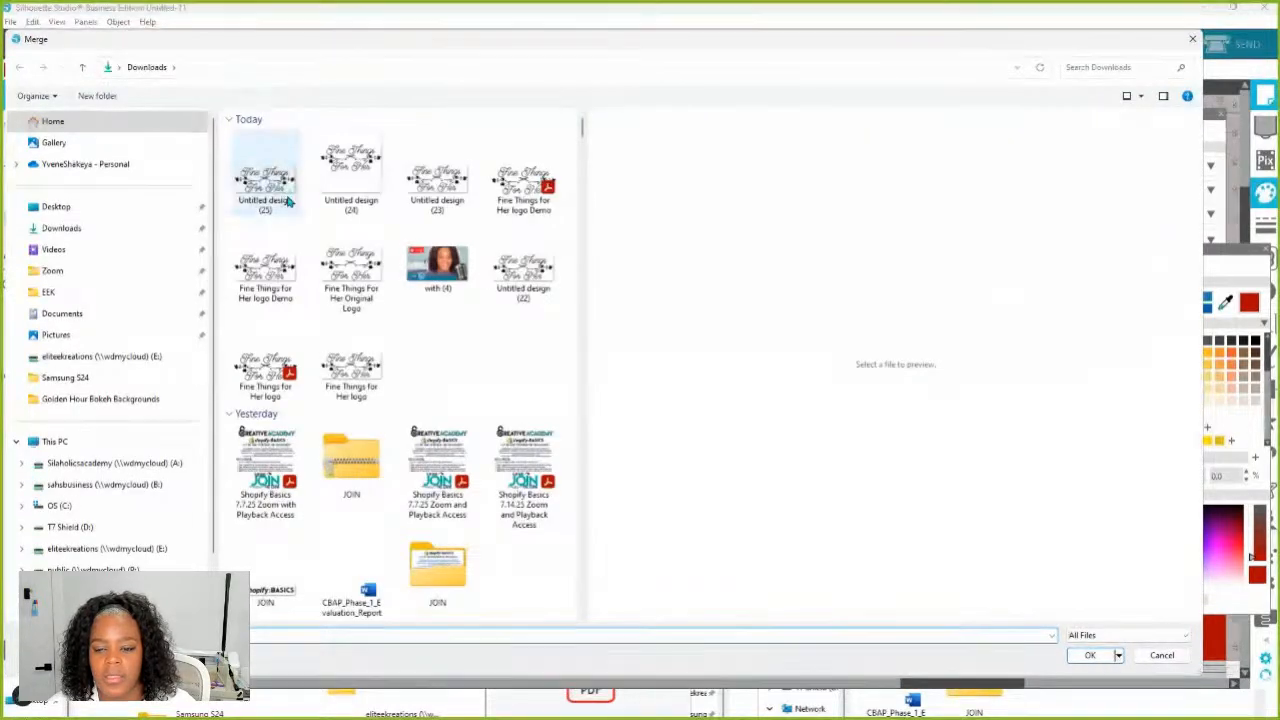
{"action": "left_click", "coordinate": [276, 184]}
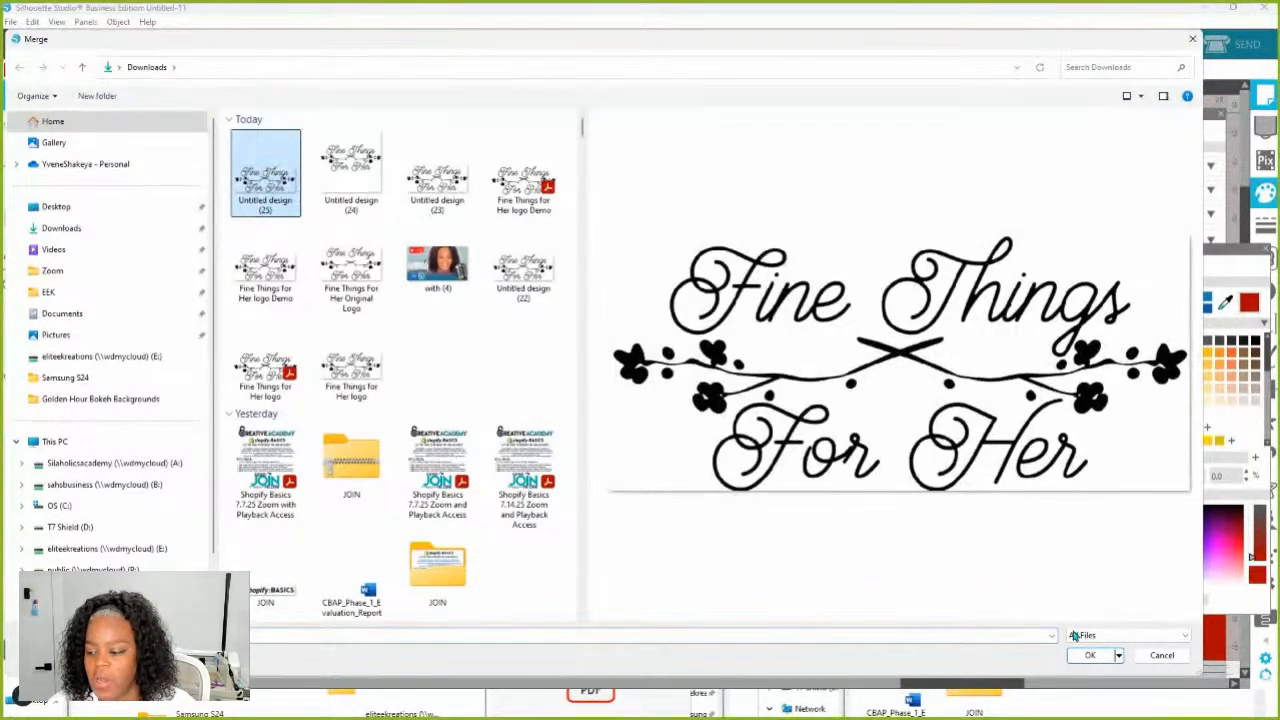
{"action": "left_click", "coordinate": [1088, 656]}
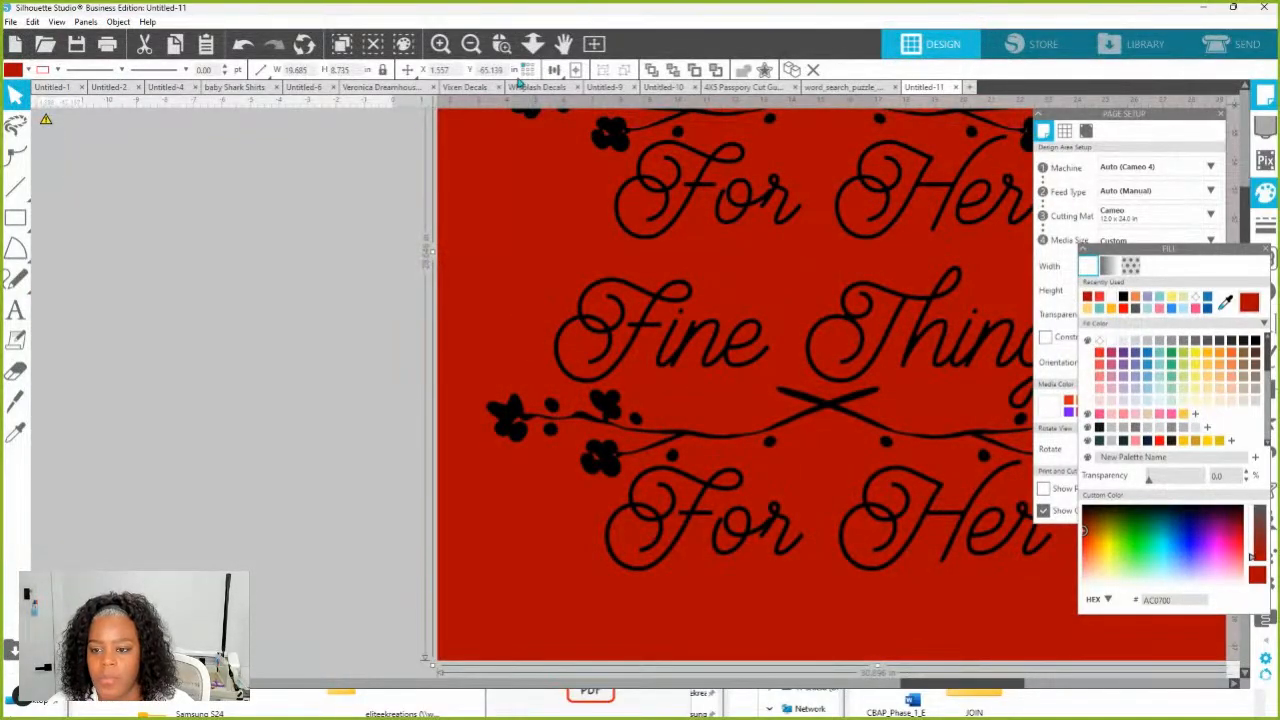
Set the page's media color to red behind the merged logo and inspect the edges of its letter F up close
{"action": "left_click", "coordinate": [594, 44]}
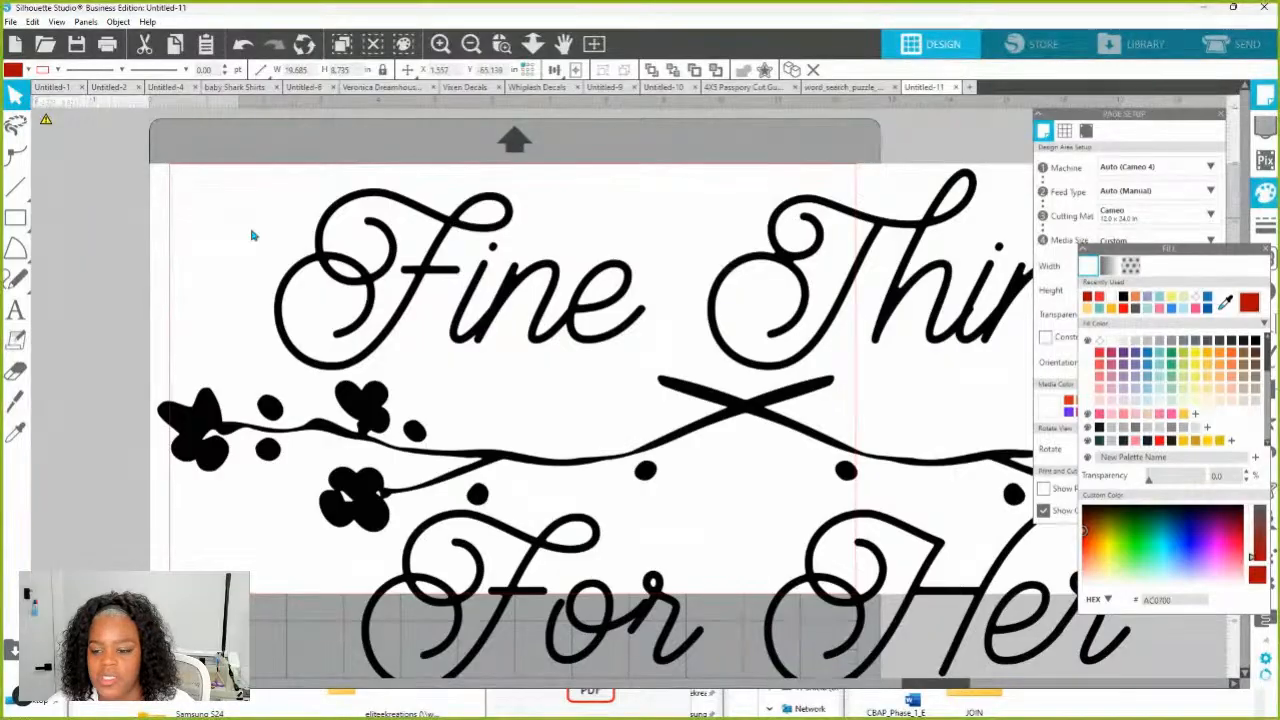
{"action": "left_click", "coordinate": [1074, 283]}
{"action": "left_click", "coordinate": [1068, 401]}
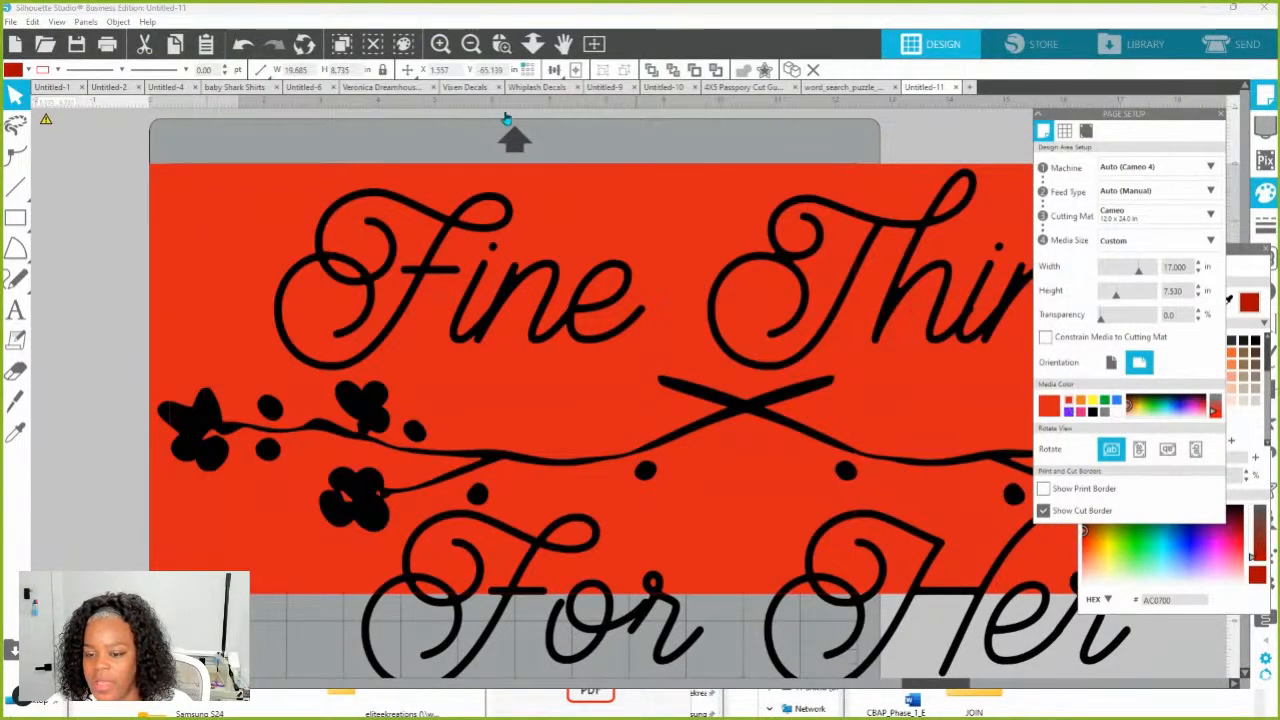
{"action": "left_click_drag", "start_coordinate": [288, 213], "coordinate": [567, 289]}
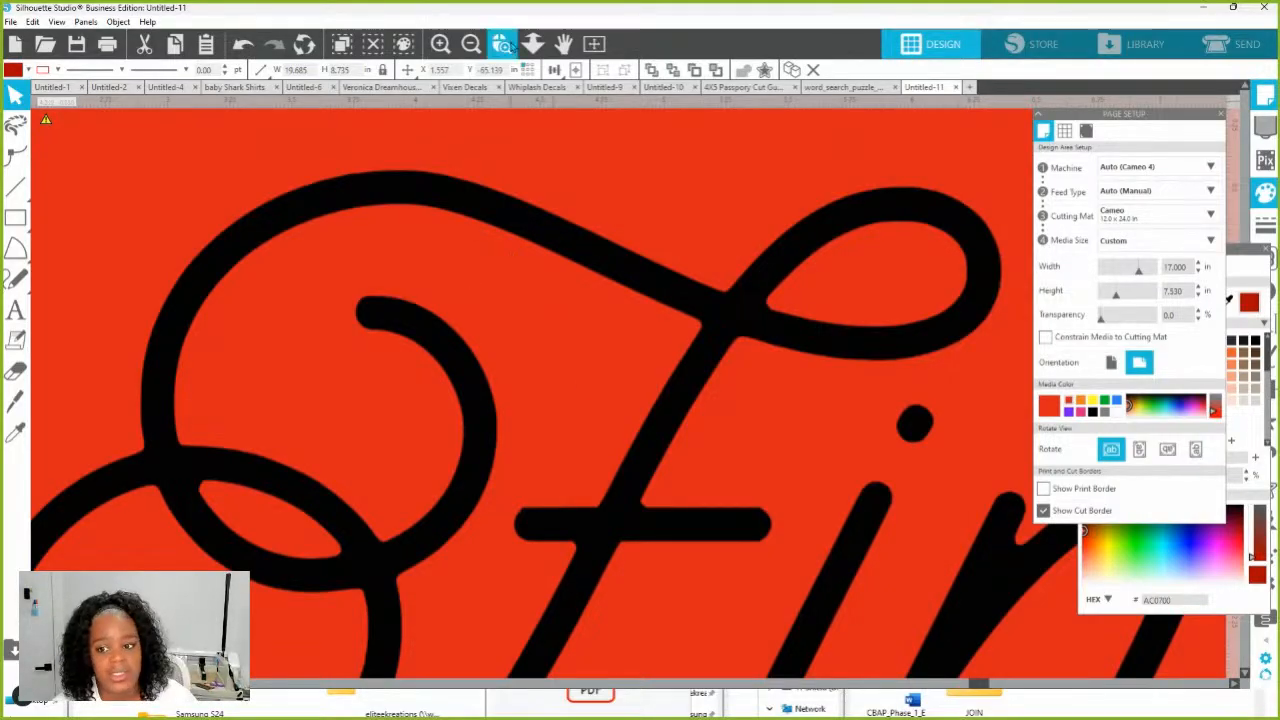
Move the newly merged logo off the page to below the other logos on the dark red backing rectangle
{"action": "left_click", "coordinate": [530, 47]}
{"action": "left_click_drag", "start_coordinate": [554, 489], "coordinate": [549, 183]}
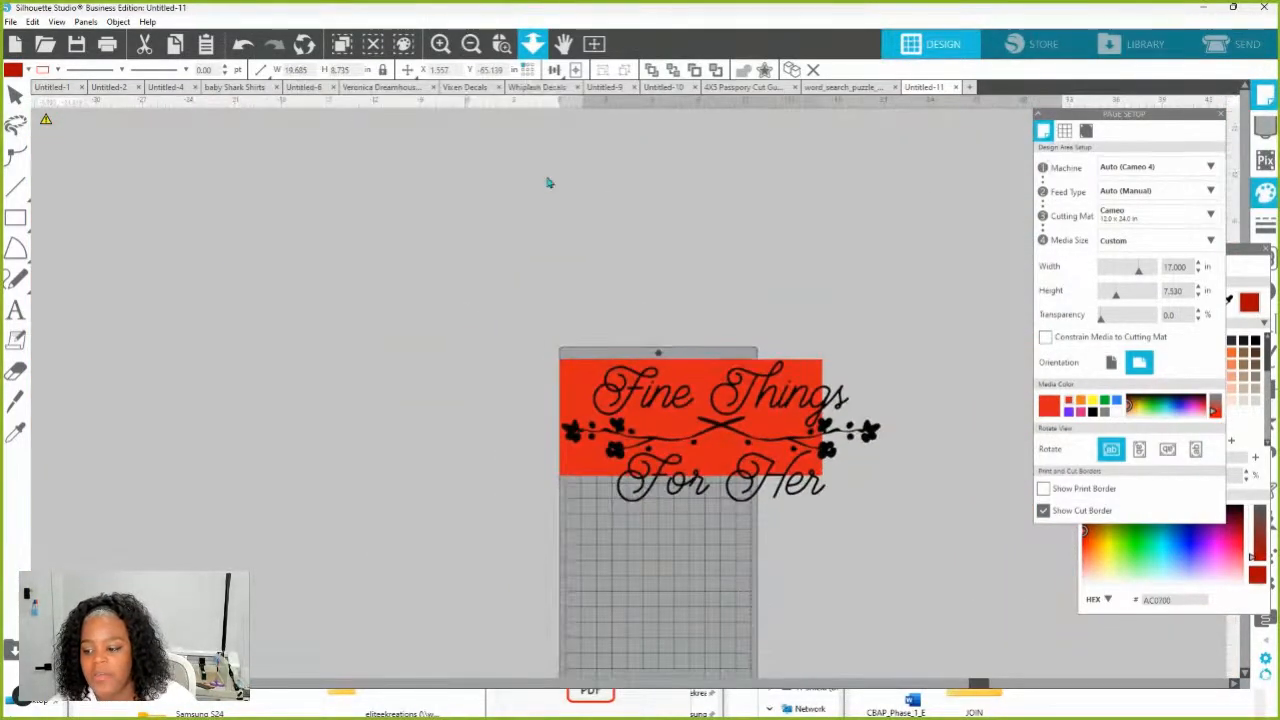
{"action": "left_click", "coordinate": [471, 44]}
{"action": "left_click_drag", "start_coordinate": [795, 560], "coordinate": [451, 604]}
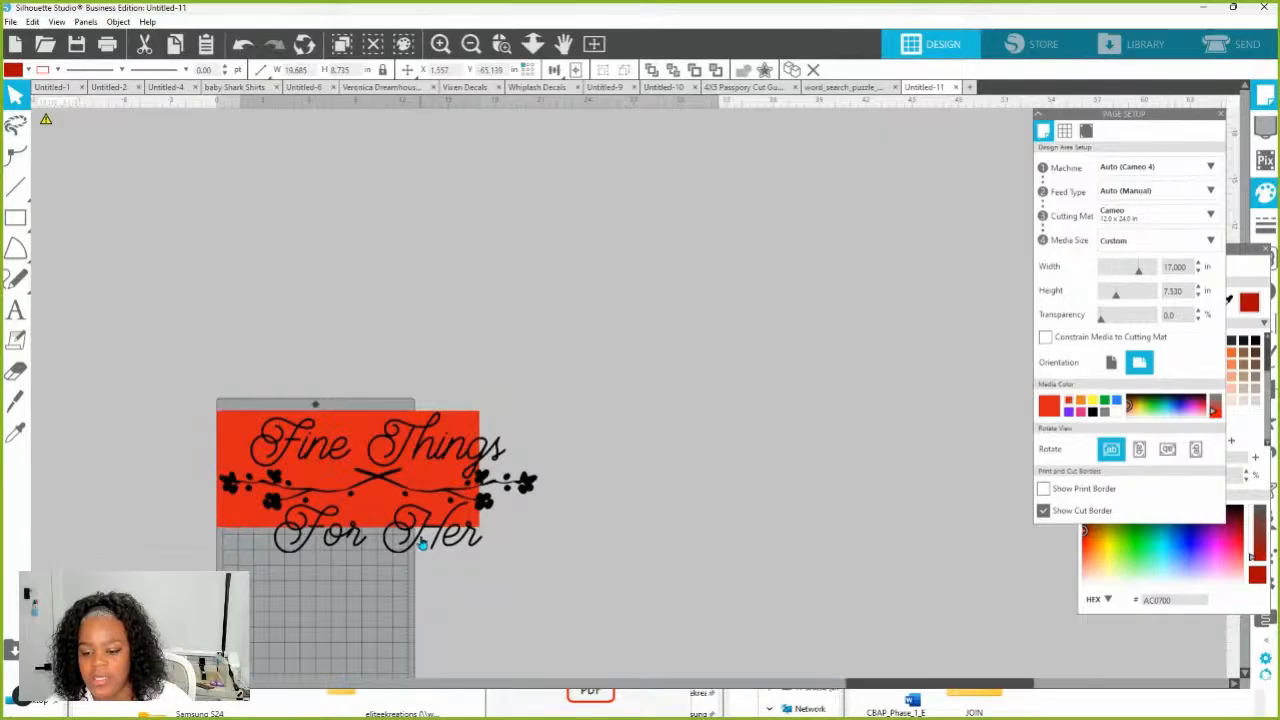
{"action": "left_click_drag", "start_coordinate": [426, 543], "coordinate": [652, 416]}
{"action": "left_click", "coordinate": [610, 215]}
{"action": "left_click", "coordinate": [530, 46]}
{"action": "left_click_drag", "start_coordinate": [620, 520], "coordinate": [605, 261]}
{"action": "left_click_drag", "start_coordinate": [675, 286], "coordinate": [899, 483]}
Stretch the dark red backing rectangle downward so it covers the third logo, and select that logo
{"action": "left_click", "coordinate": [644, 238]}
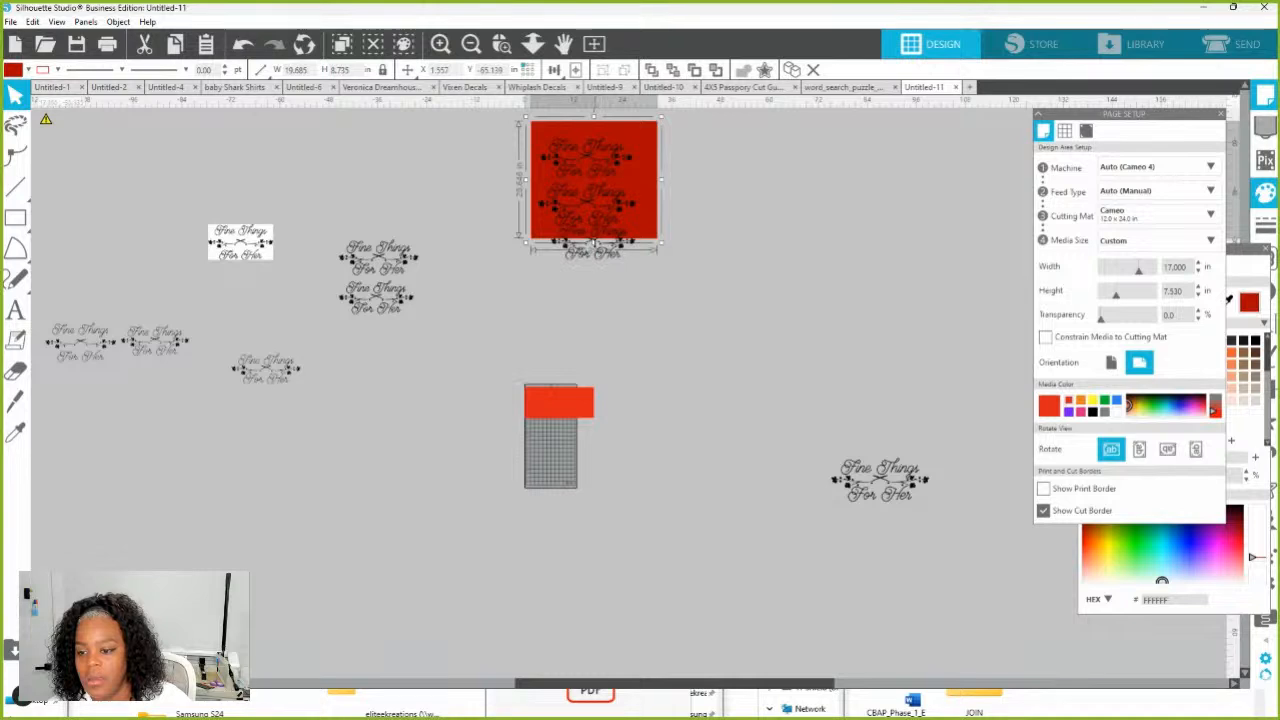
{"action": "left_click_drag", "start_coordinate": [595, 243], "coordinate": [595, 296]}
{"action": "left_click", "coordinate": [609, 244]}
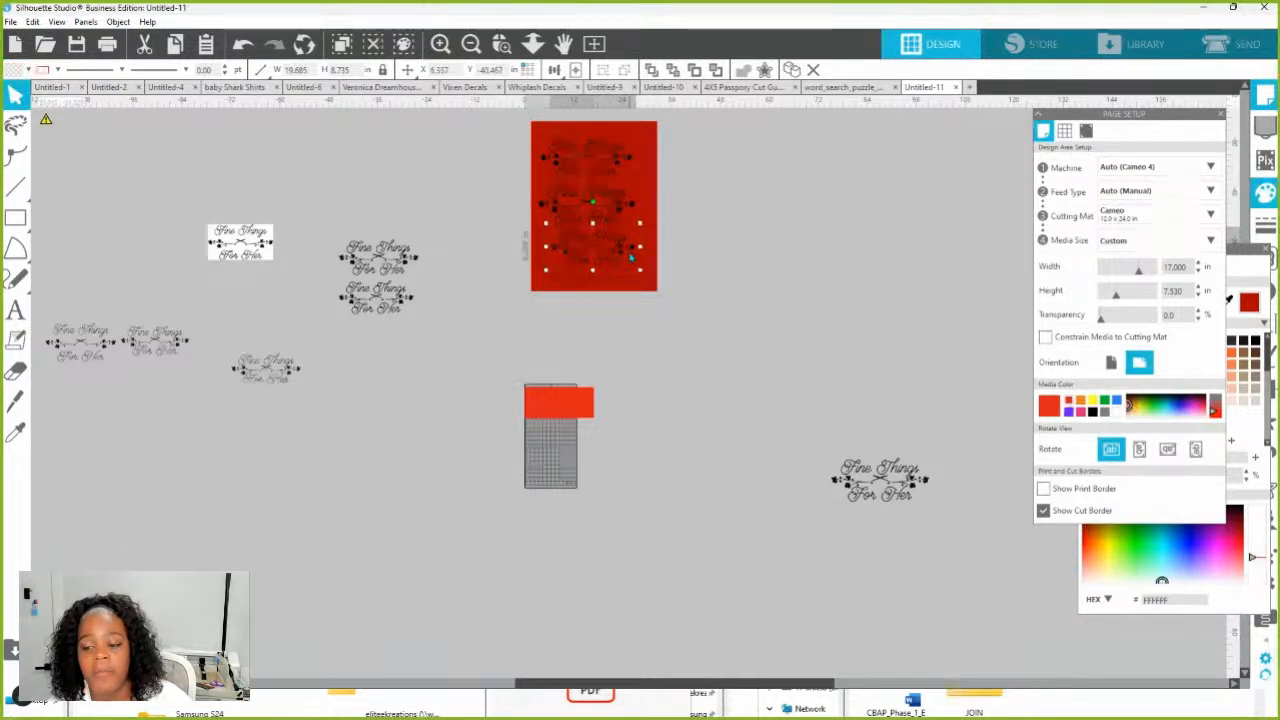
Move the middle logo down until its lower letter F sits just above the third logo's letter F, and deselect it
{"action": "left_click", "coordinate": [503, 45]}
{"action": "left_click_drag", "start_coordinate": [539, 146], "coordinate": [695, 319]}
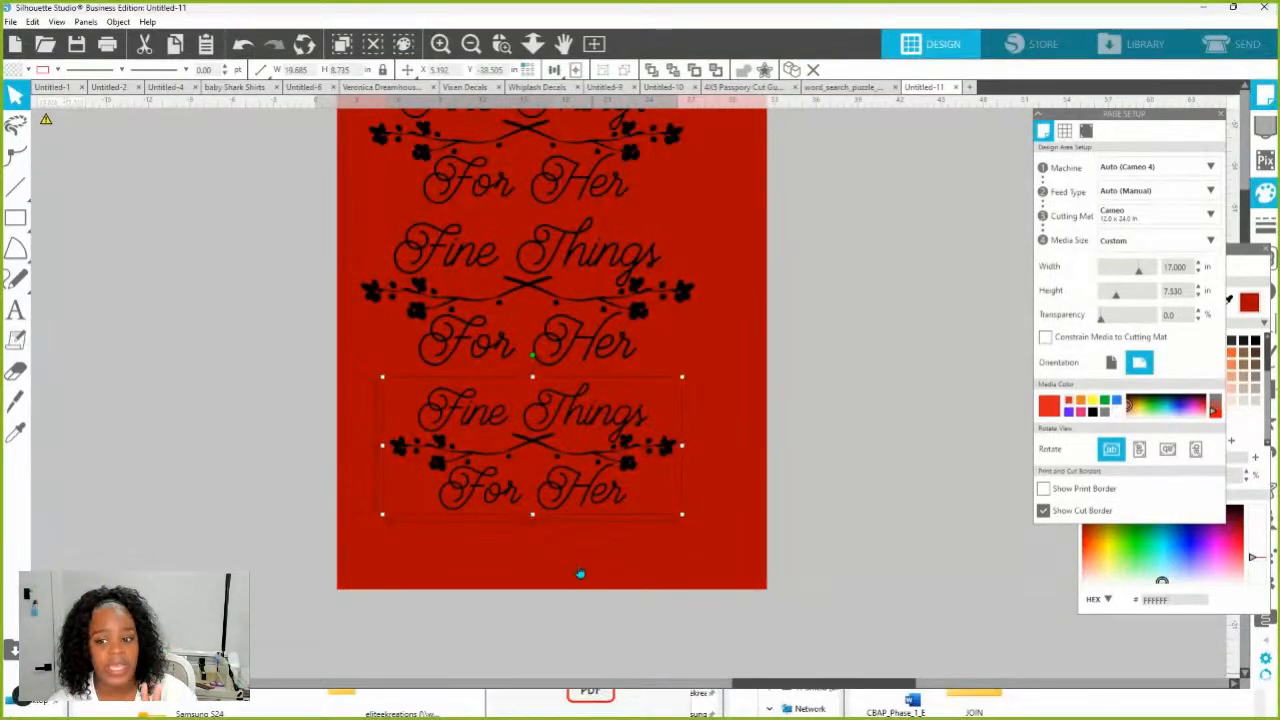
{"action": "left_click", "coordinate": [502, 45]}
{"action": "left_click_drag", "start_coordinate": [387, 272], "coordinate": [783, 499]}
{"action": "left_click", "coordinate": [502, 45]}
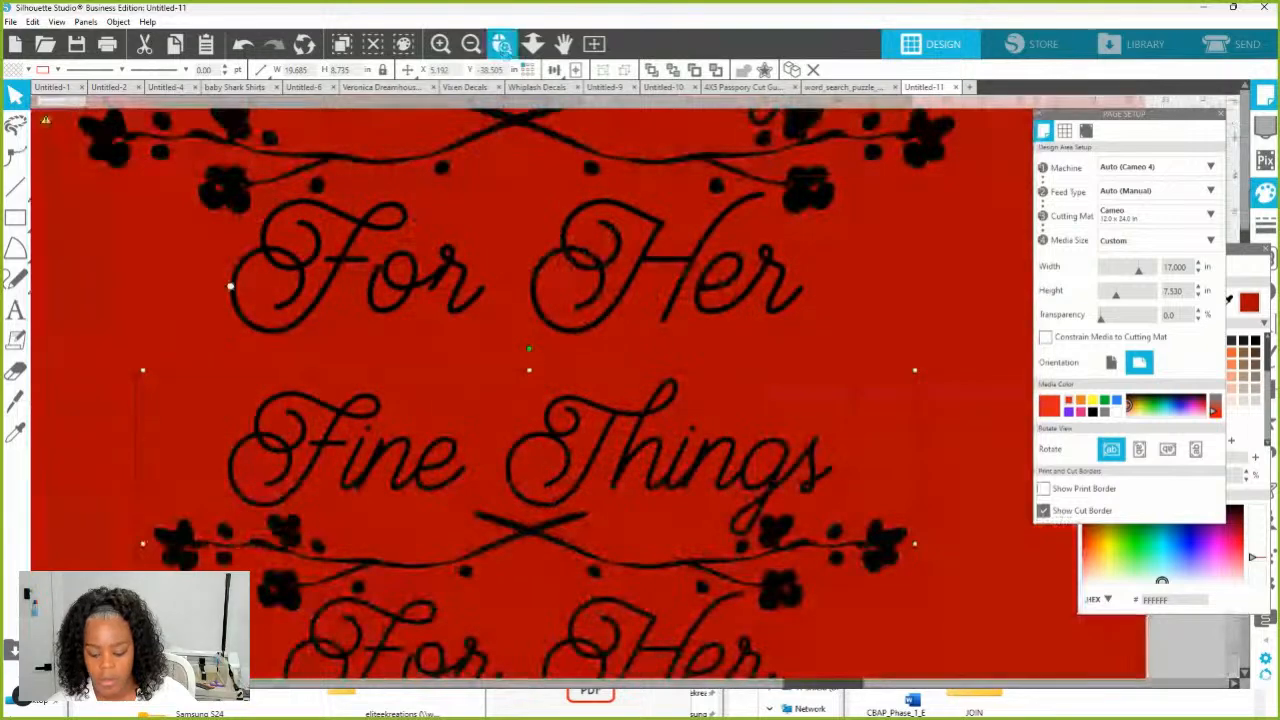
{"action": "left_click_drag", "start_coordinate": [231, 286], "coordinate": [717, 510]}
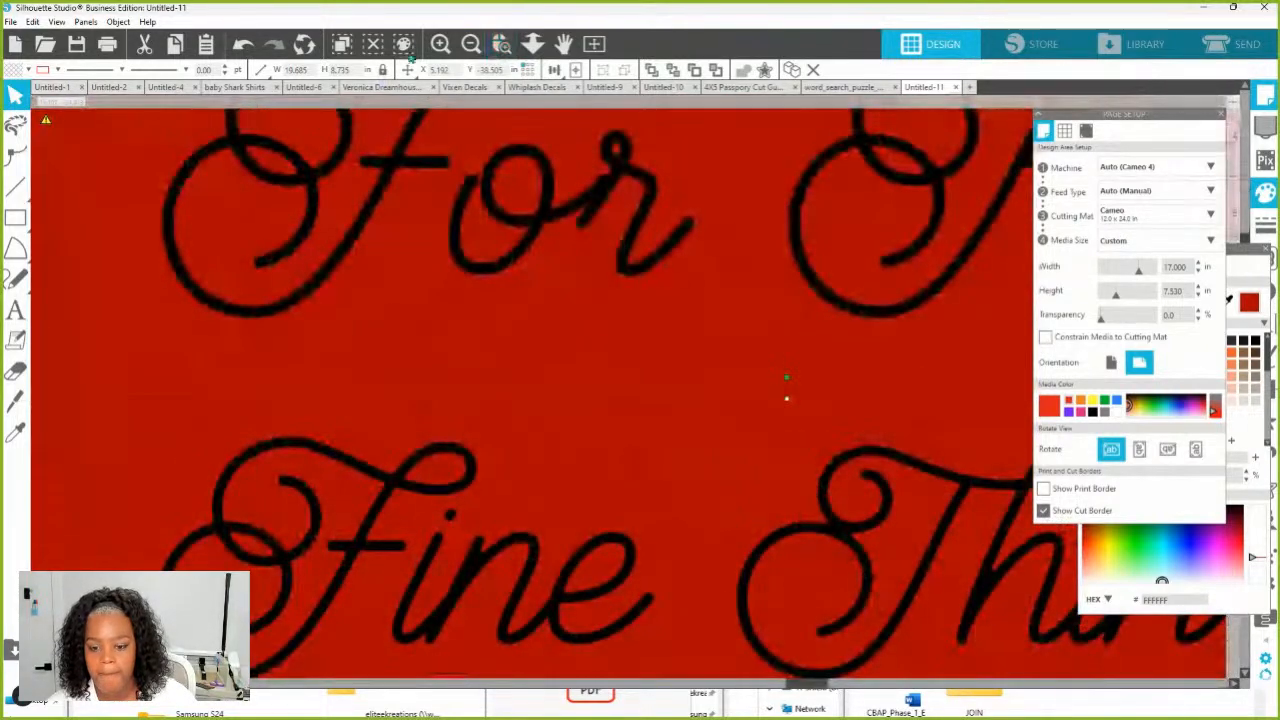
{"action": "left_click", "coordinate": [502, 45]}
{"action": "left_click_drag", "start_coordinate": [185, 265], "coordinate": [641, 564]}
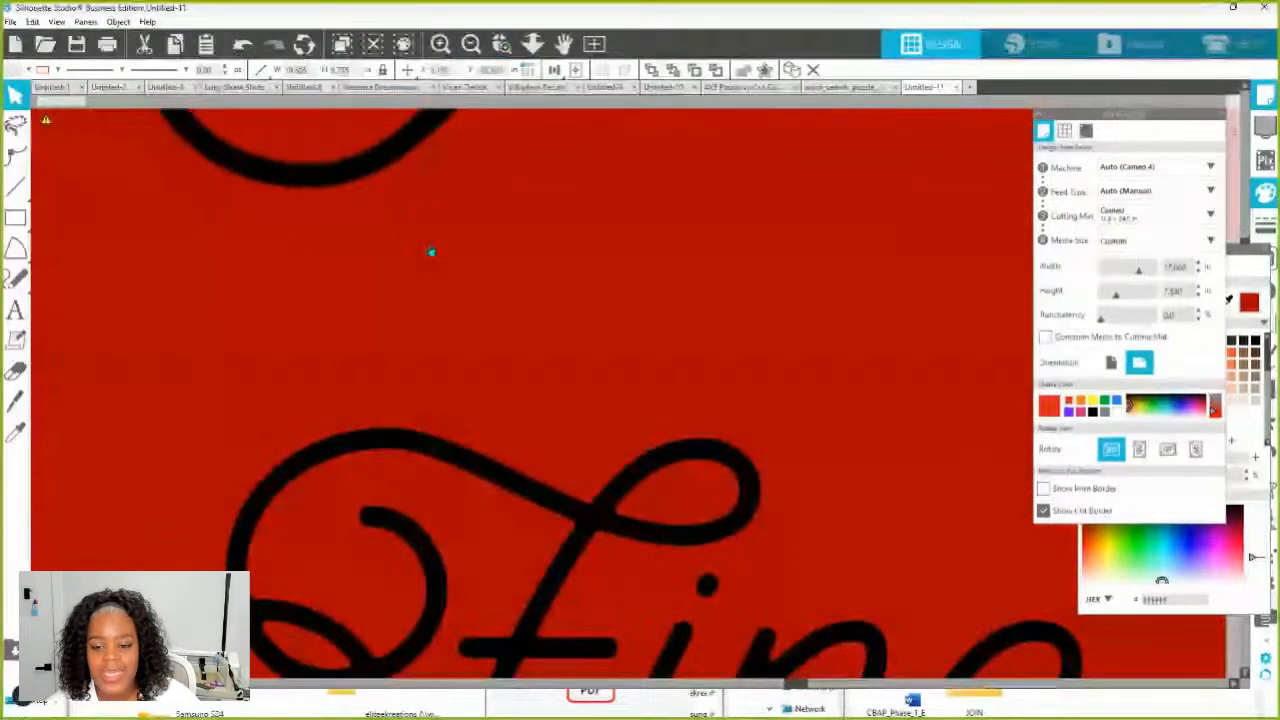
{"action": "left_click_drag", "start_coordinate": [363, 347], "coordinate": [357, 421]}
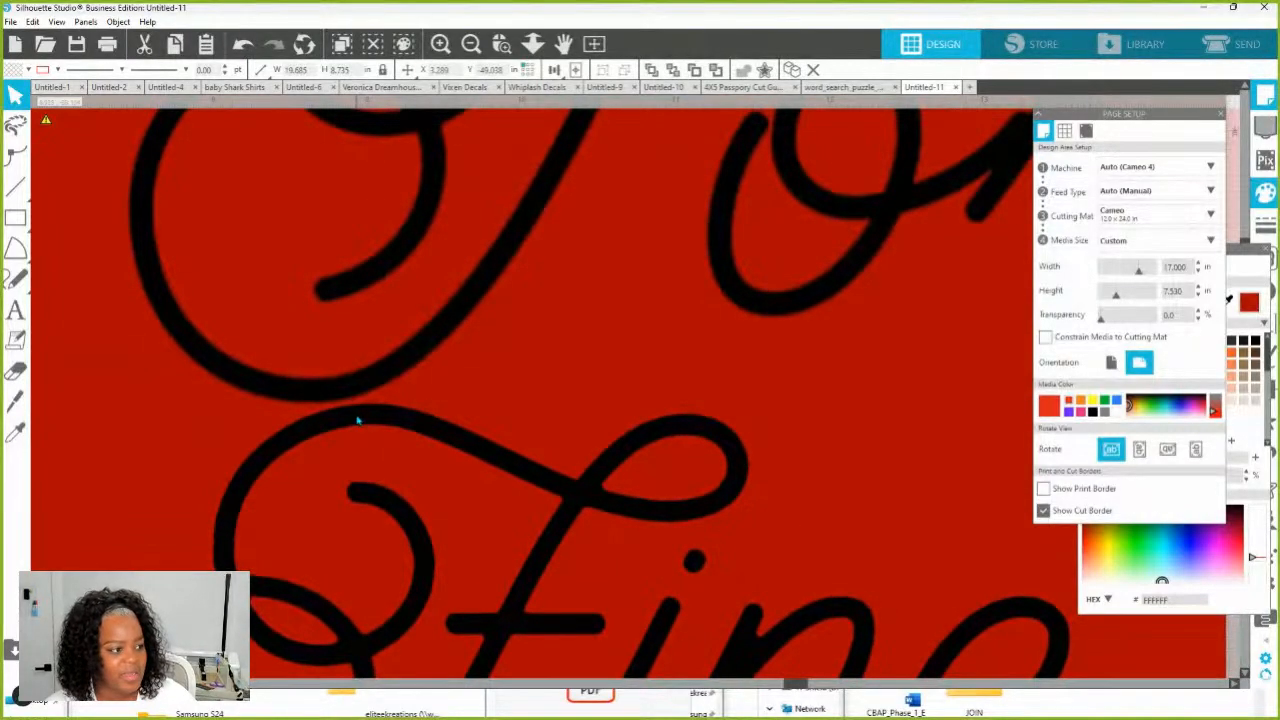
{"action": "key", "text": "Escape"}
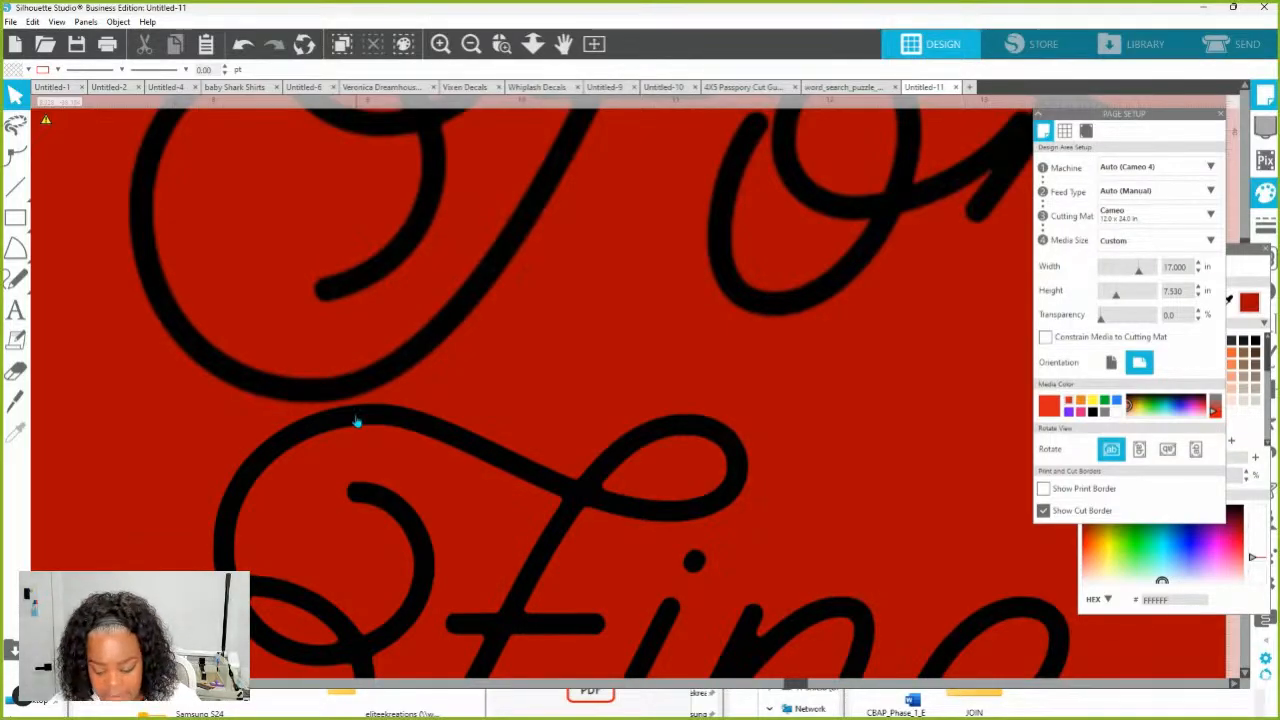
Examine the edges of the middle and third logos where their letter Fs meet, including the middle logo's lettering and floral branch
{"action": "left_click", "coordinate": [501, 43]}
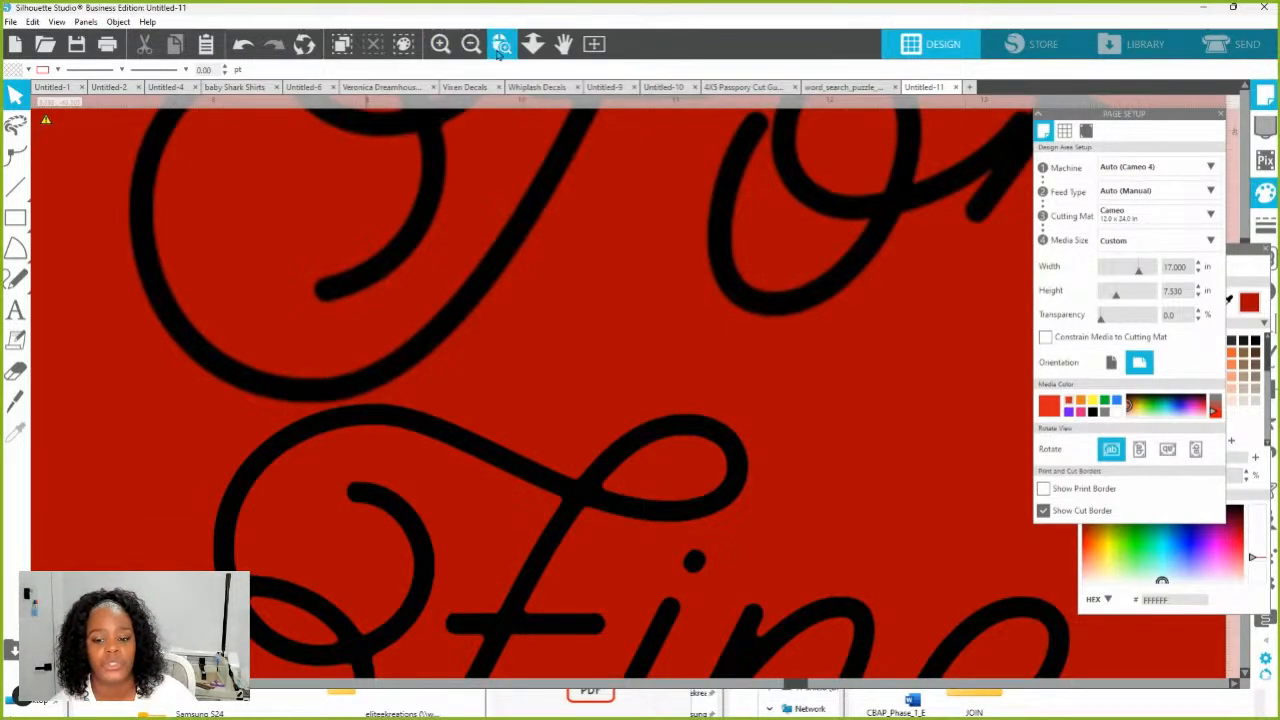
{"action": "left_click_drag", "start_coordinate": [264, 335], "coordinate": [588, 475]}
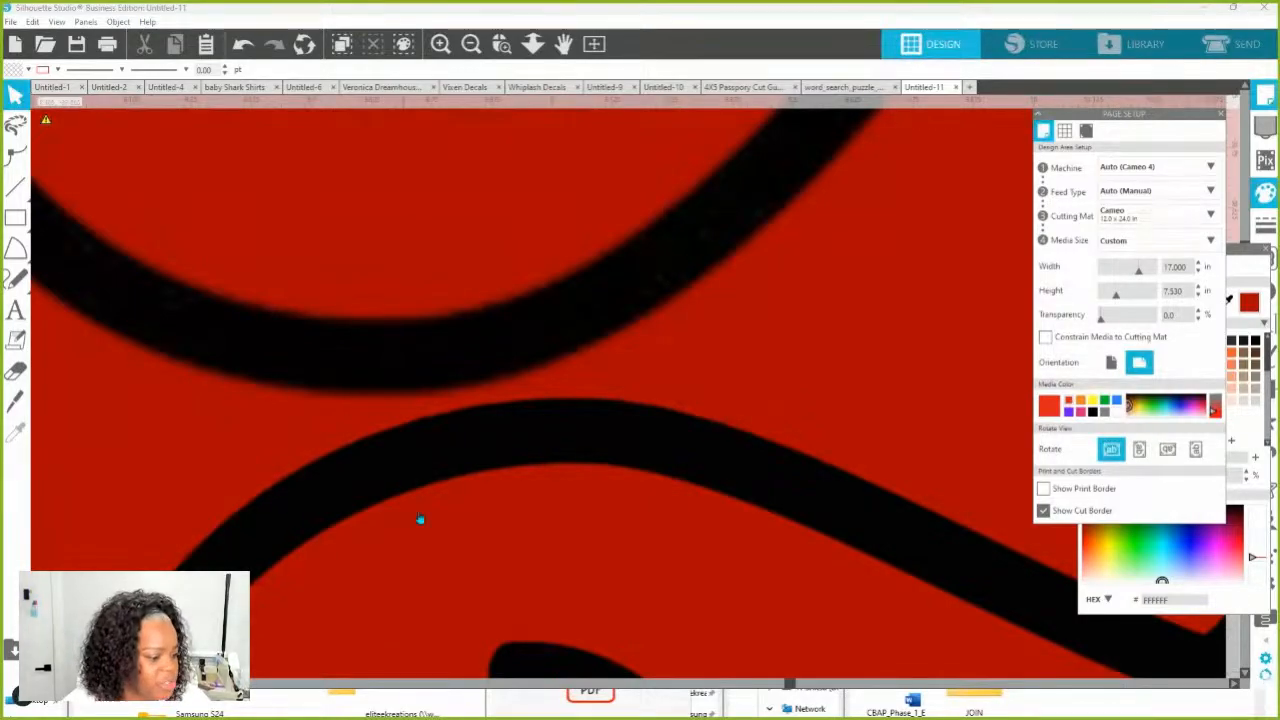
{"action": "scroll", "coordinate": [432, 537], "scroll_direction": "down", "scroll_amount": 3}
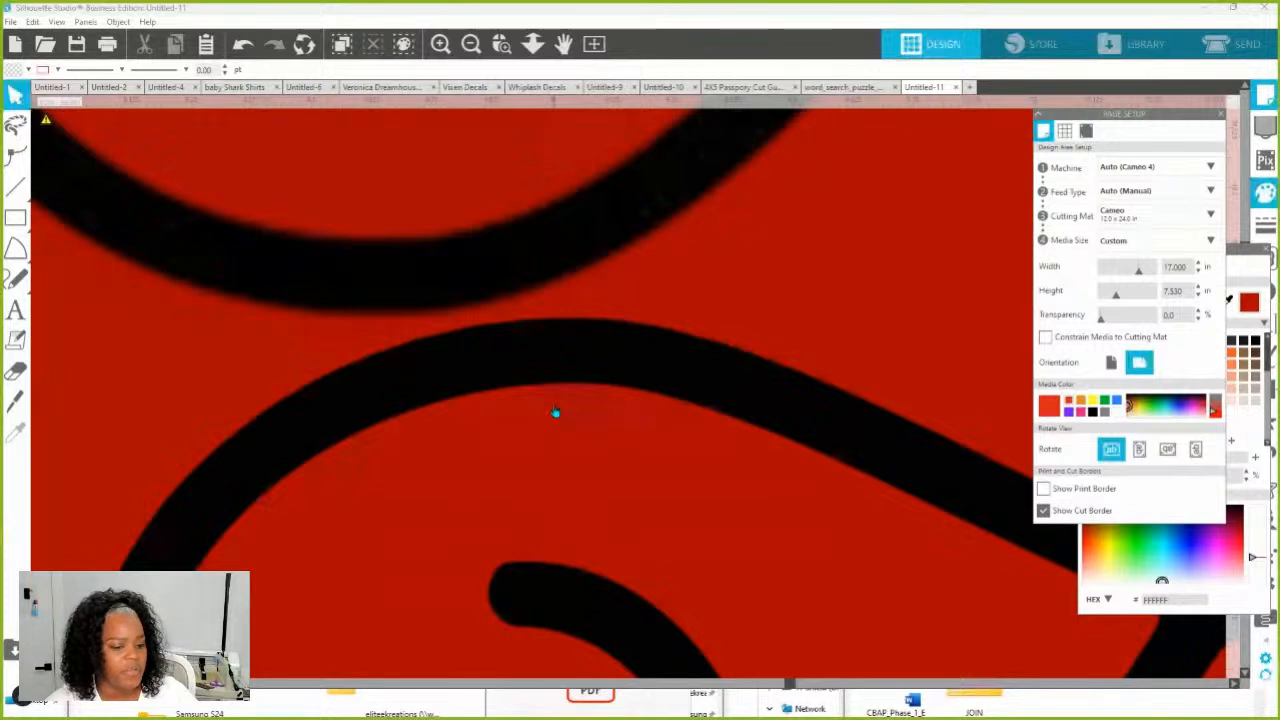
{"action": "scroll", "coordinate": [555, 412], "scroll_direction": "down", "scroll_amount": 5}
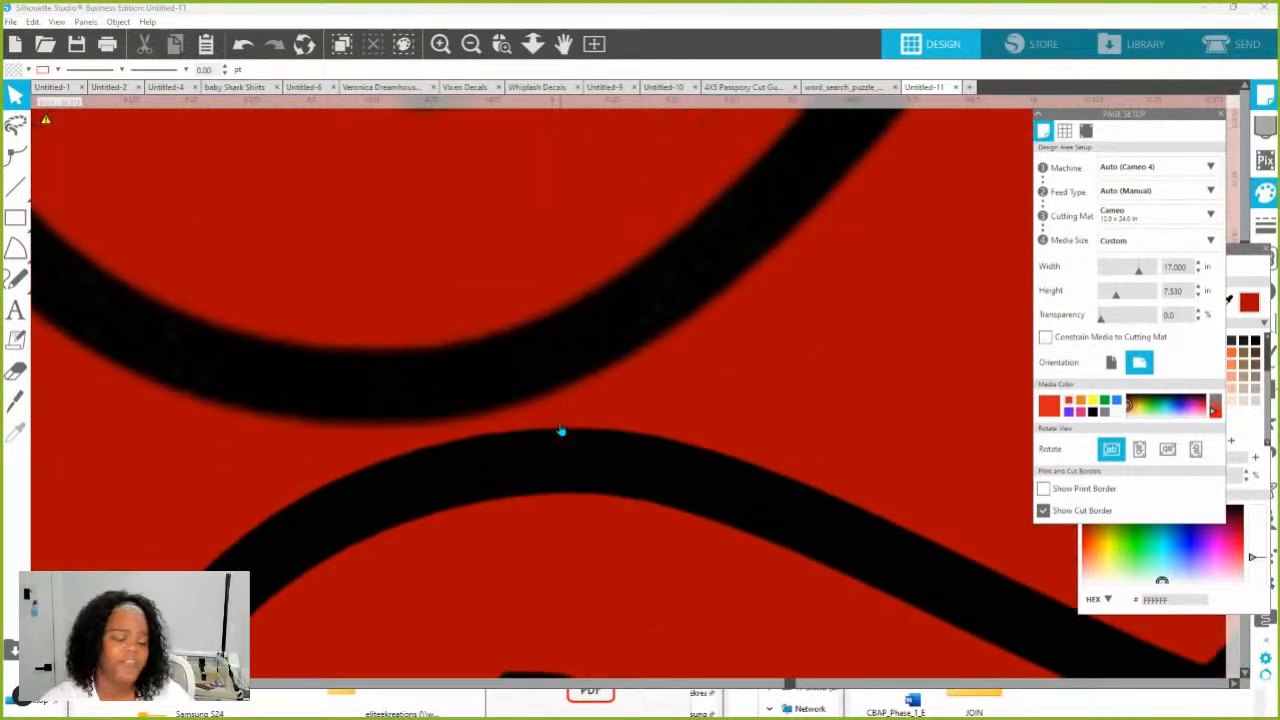
{"action": "scroll", "coordinate": [561, 432], "scroll_direction": "up", "scroll_amount": 3}
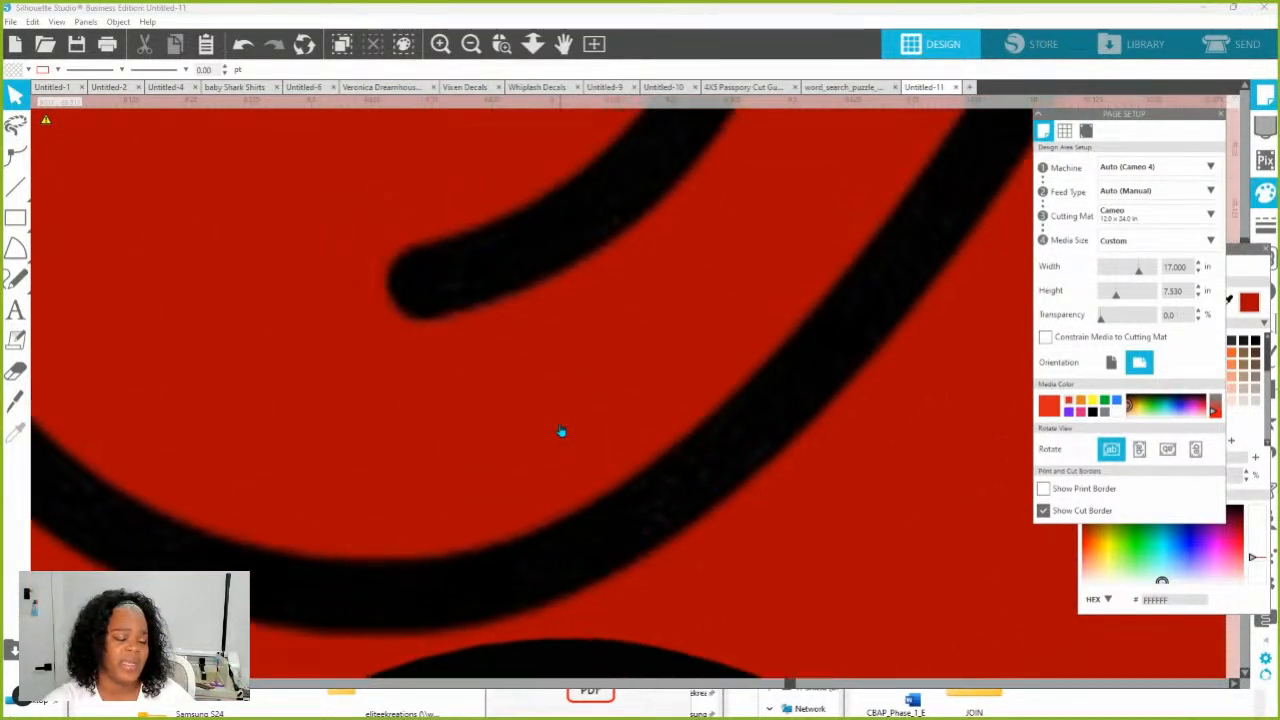
{"action": "scroll", "coordinate": [561, 432], "scroll_direction": "up", "scroll_amount": 2}
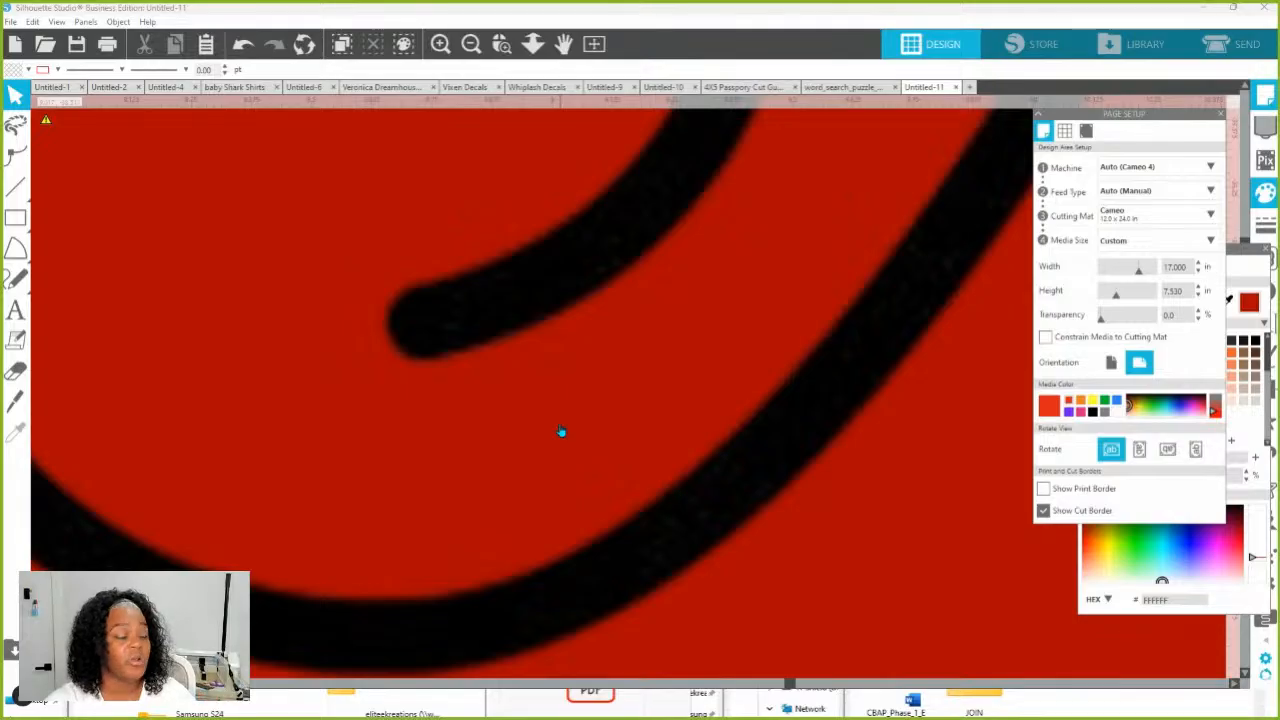
{"action": "scroll", "coordinate": [566, 450], "scroll_direction": "up", "scroll_amount": 5}
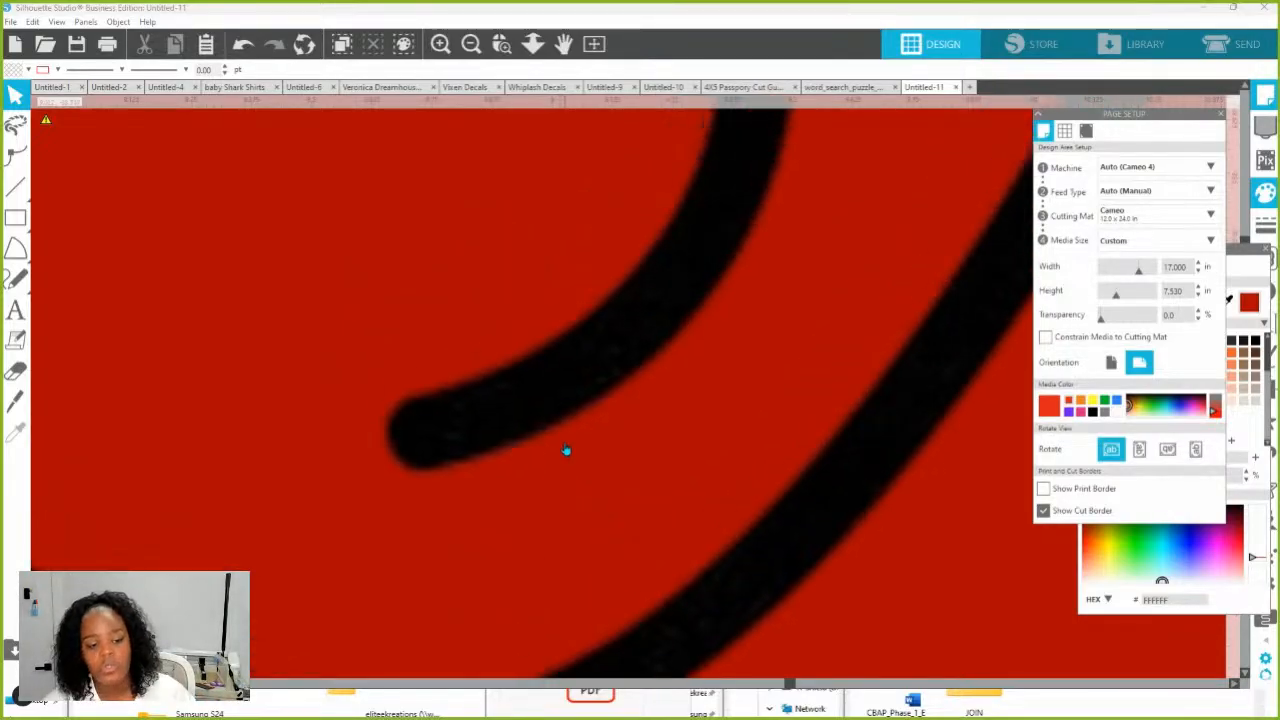
{"action": "scroll", "coordinate": [566, 450], "scroll_direction": "up", "scroll_amount": 8}
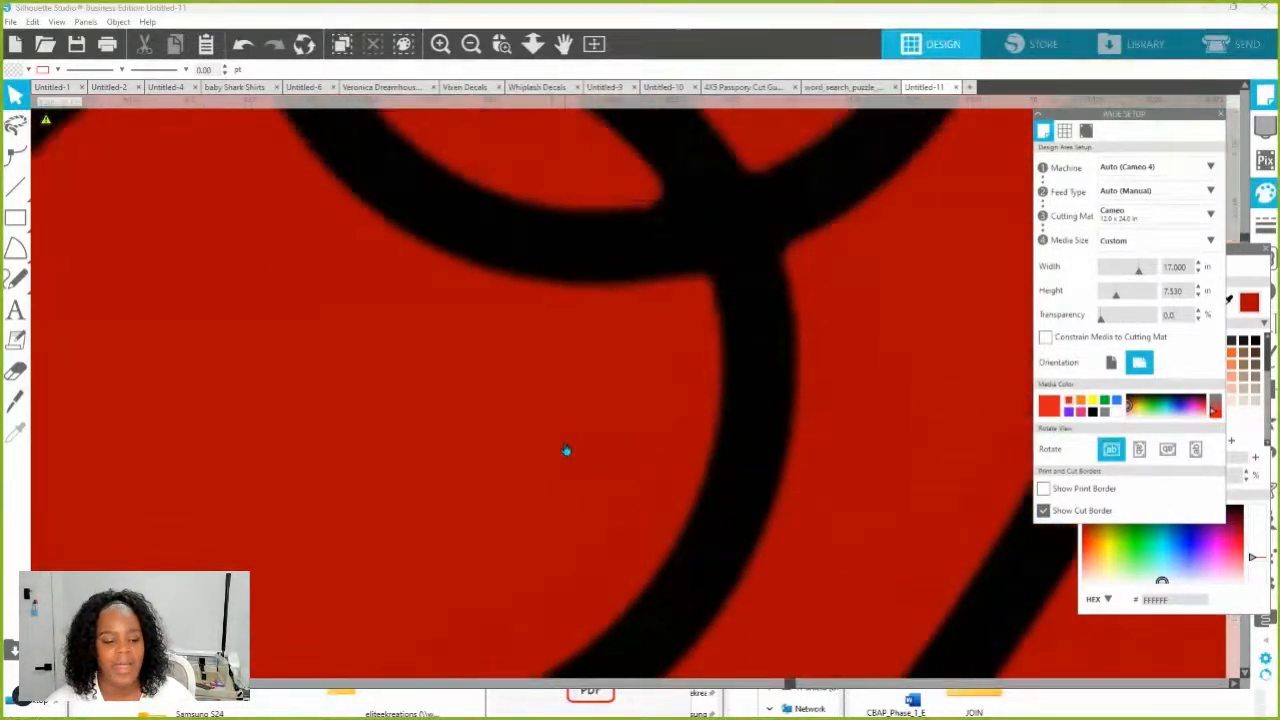
{"action": "scroll", "coordinate": [566, 450], "scroll_direction": "up", "scroll_amount": 8}
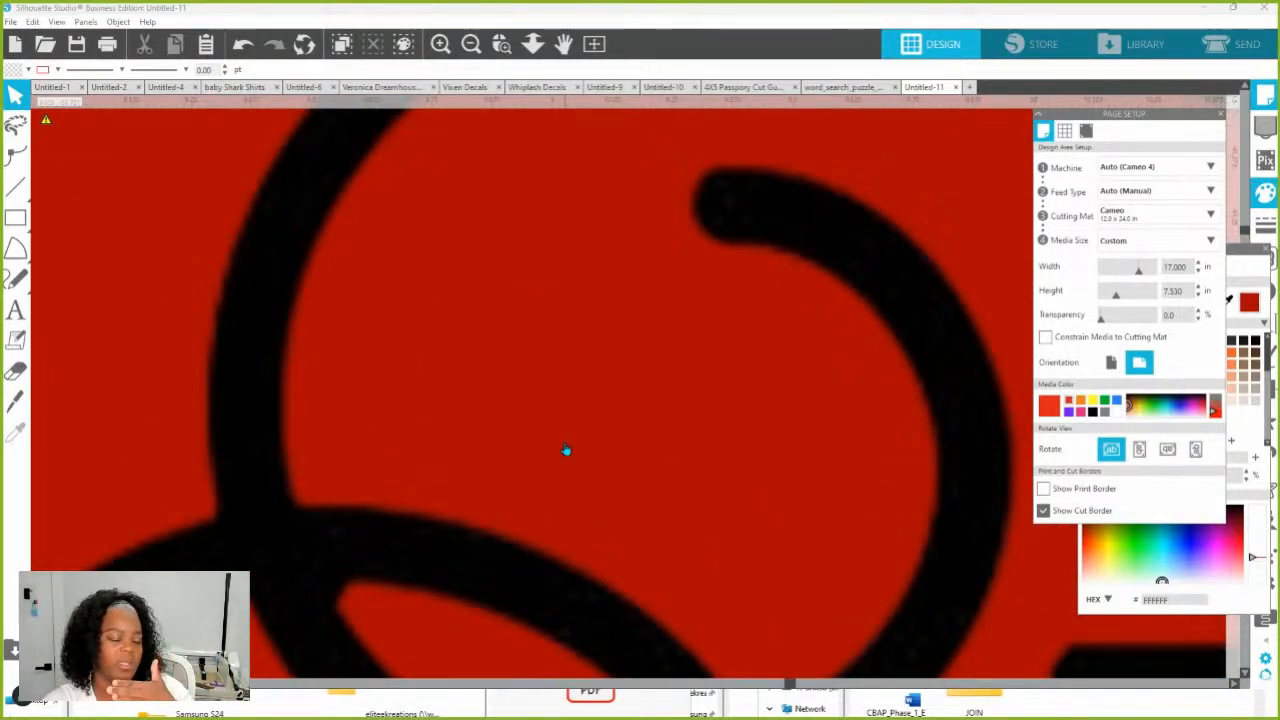
{"action": "scroll", "coordinate": [566, 450], "scroll_direction": "up", "scroll_amount": 5}
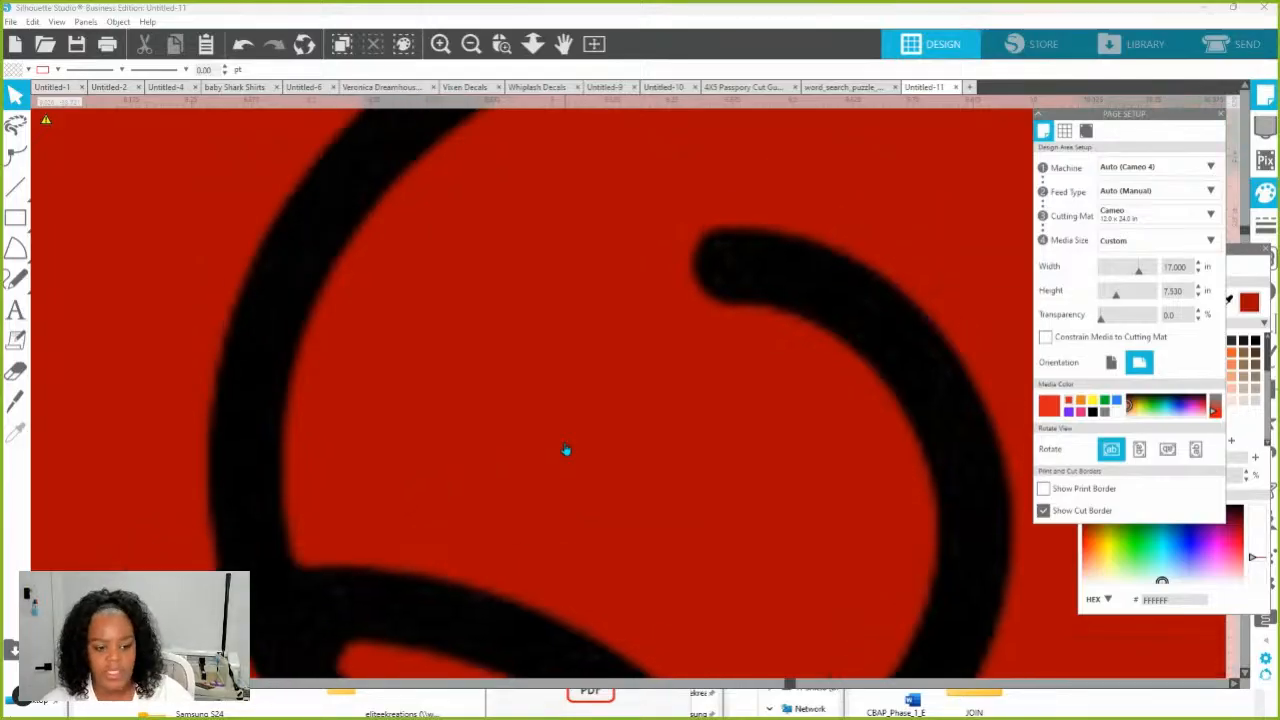
{"action": "scroll", "coordinate": [566, 450], "scroll_direction": "up", "scroll_amount": 8}
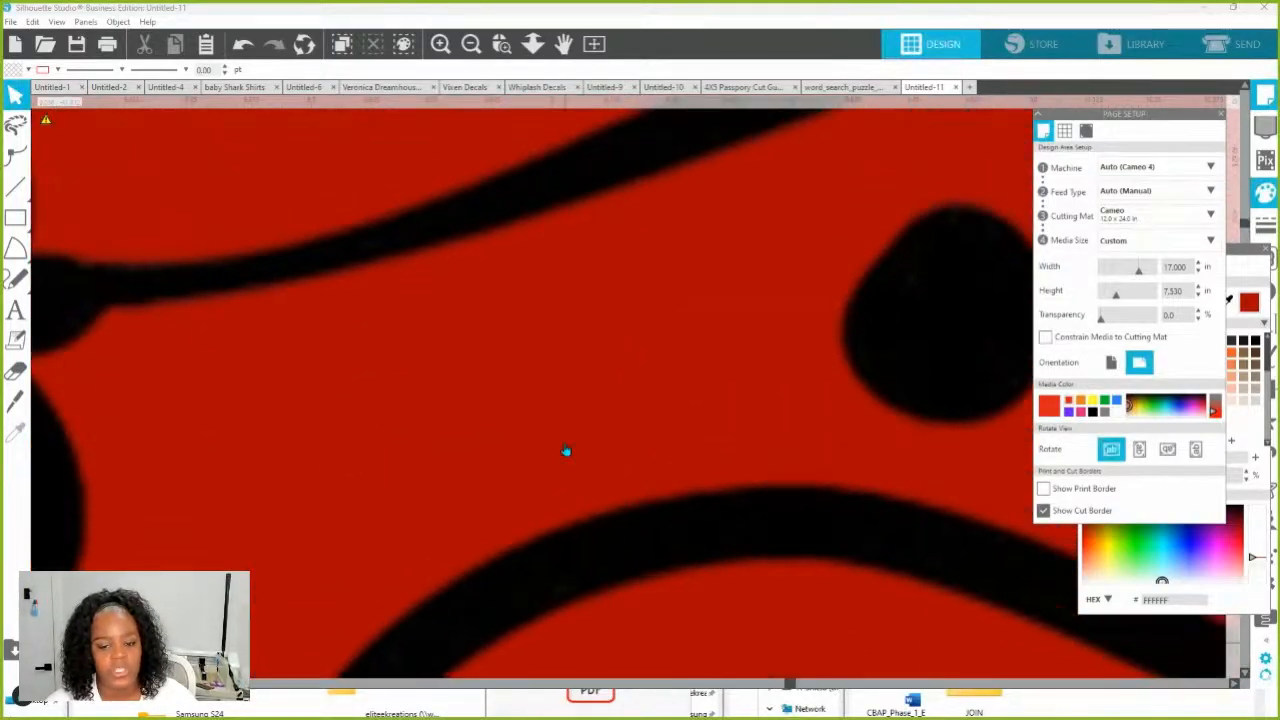
{"action": "scroll", "coordinate": [566, 451], "scroll_direction": "up", "scroll_amount": 8}
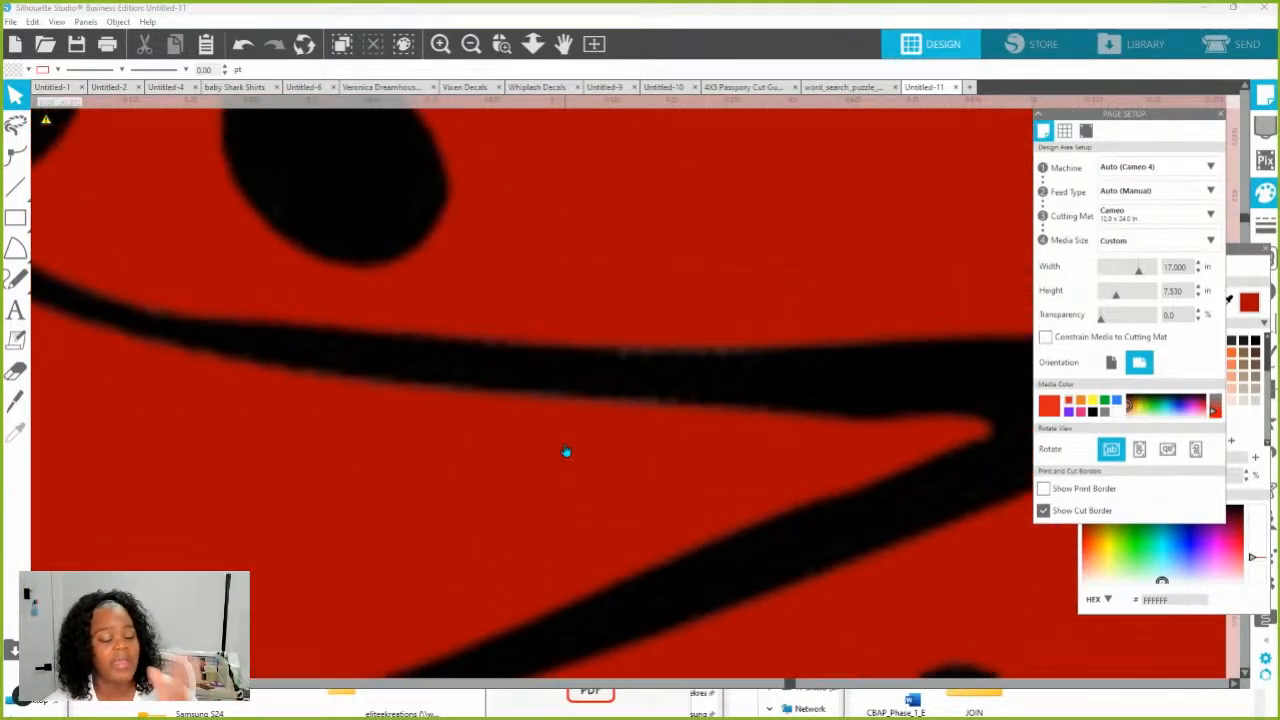
{"action": "scroll", "coordinate": [566, 451], "scroll_direction": "up", "scroll_amount": 8}
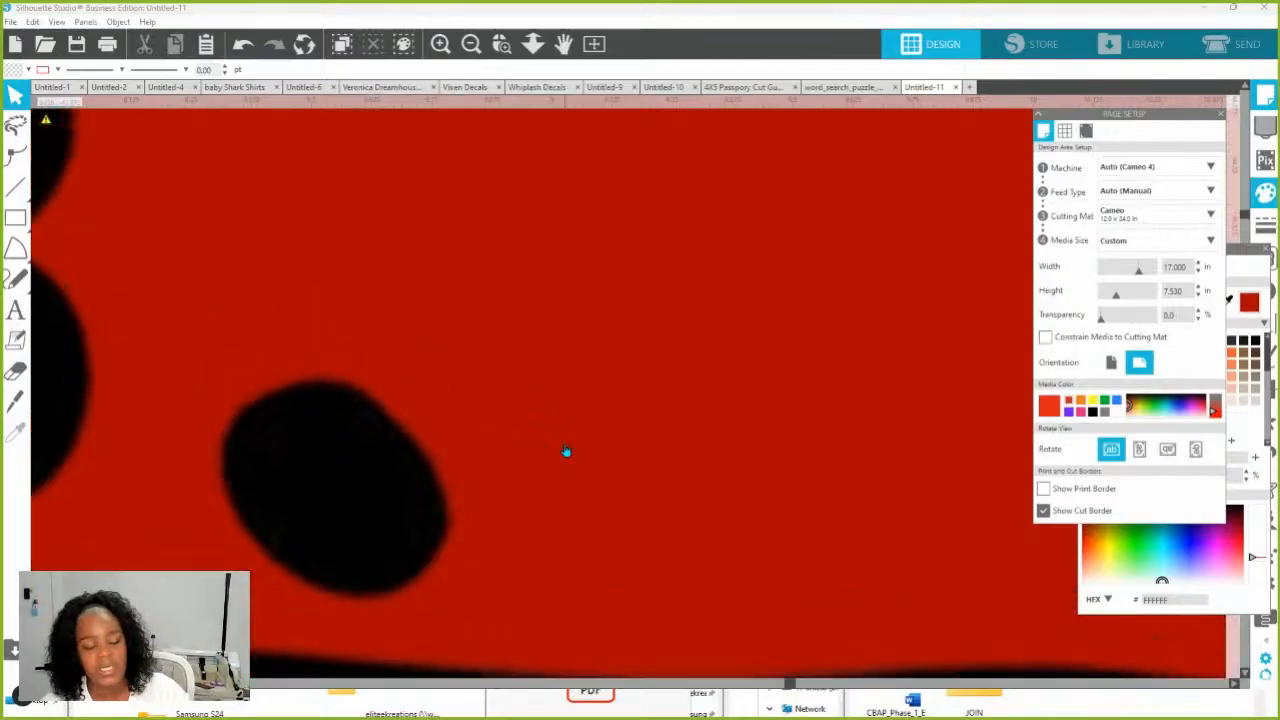
Move the middle logo up against the first logo and compare the edges of their adjoining letter Fs up close
{"action": "left_click", "coordinate": [533, 43]}
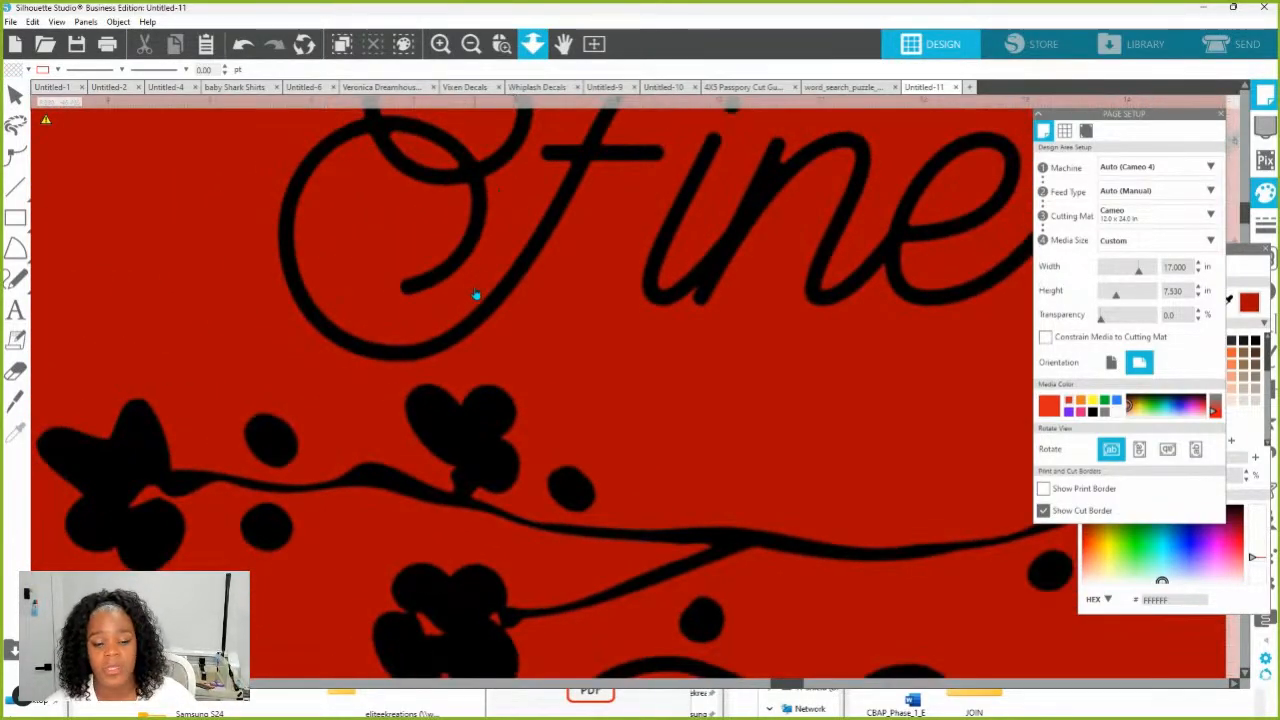
{"action": "left_click", "coordinate": [476, 295]}
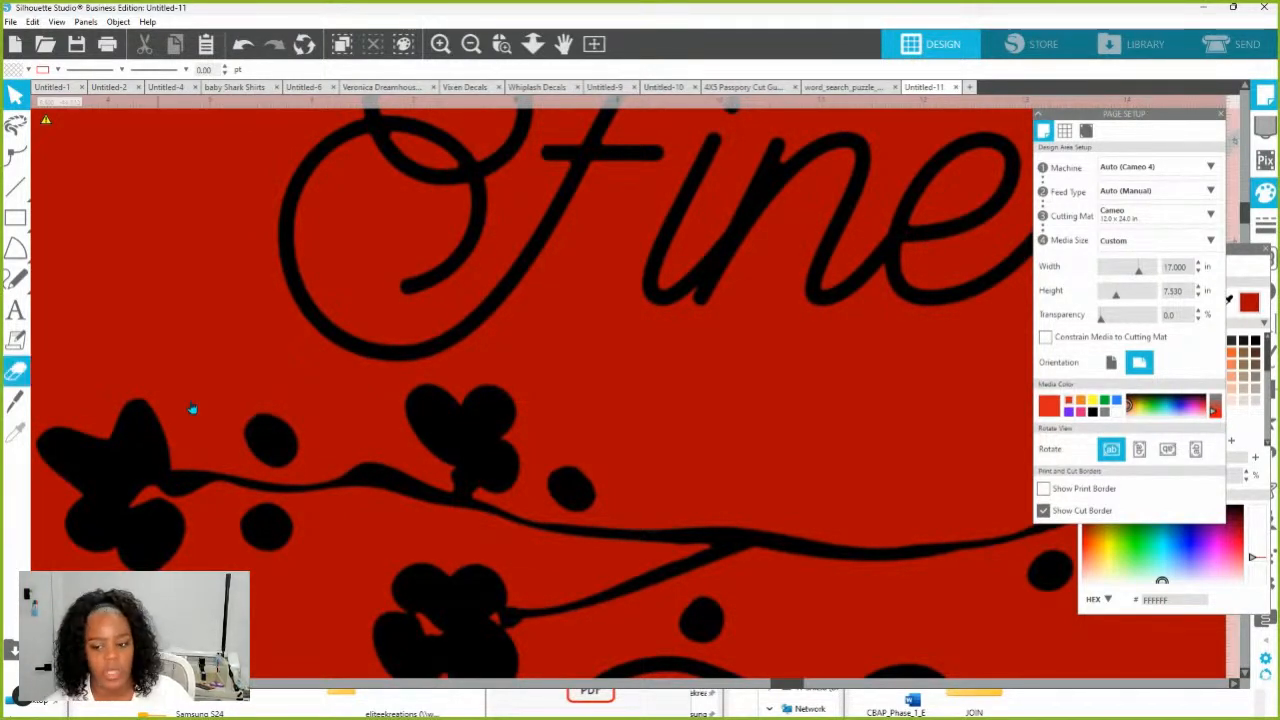
{"action": "scroll", "coordinate": [576, 322], "scroll_direction": "up", "scroll_amount": 1}
{"action": "scroll", "coordinate": [576, 322], "scroll_direction": "up", "scroll_amount": 5}
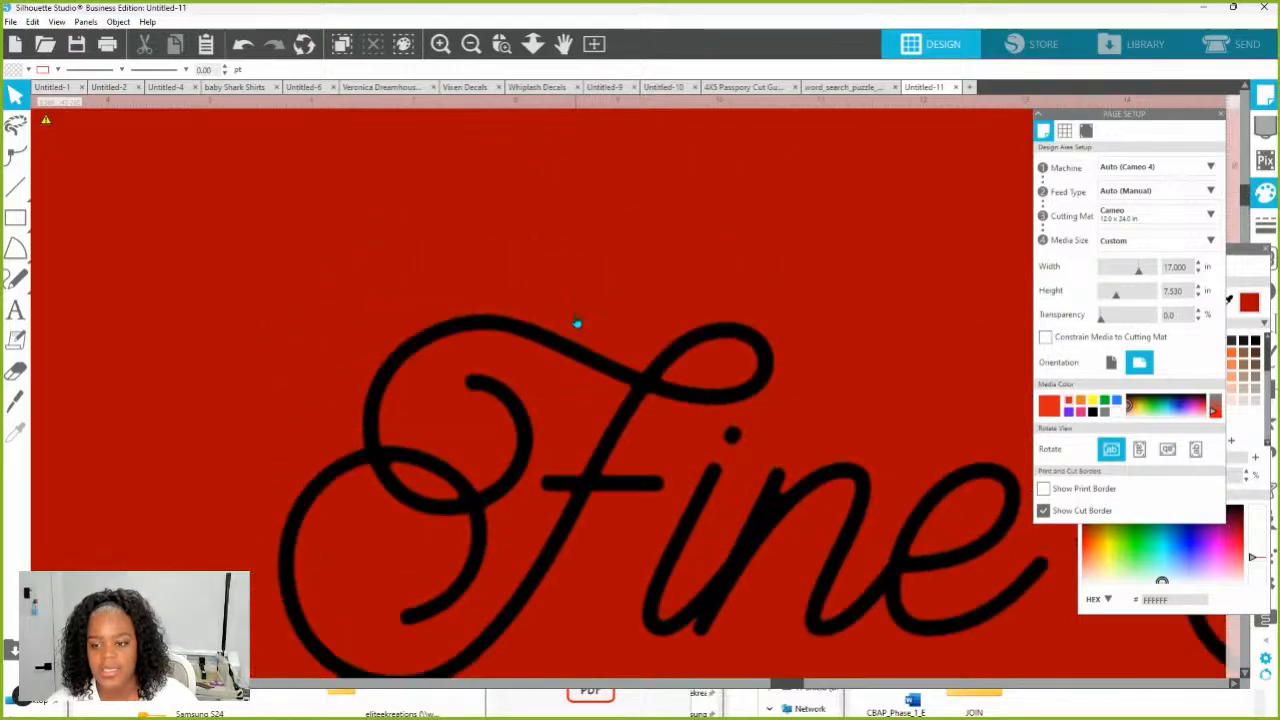
{"action": "left_click_drag", "start_coordinate": [587, 385], "coordinate": [589, 262]}
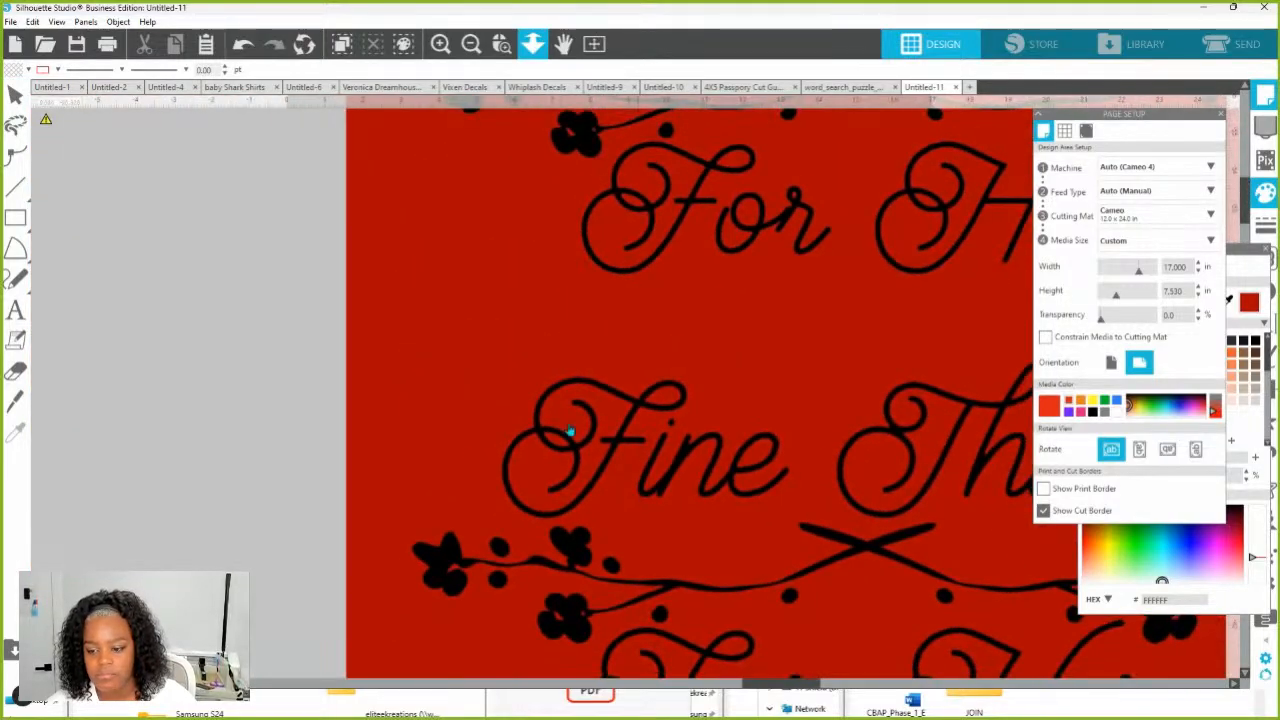
{"action": "key", "text": "Escape"}
{"action": "left_click_drag", "start_coordinate": [634, 414], "coordinate": [640, 312]}
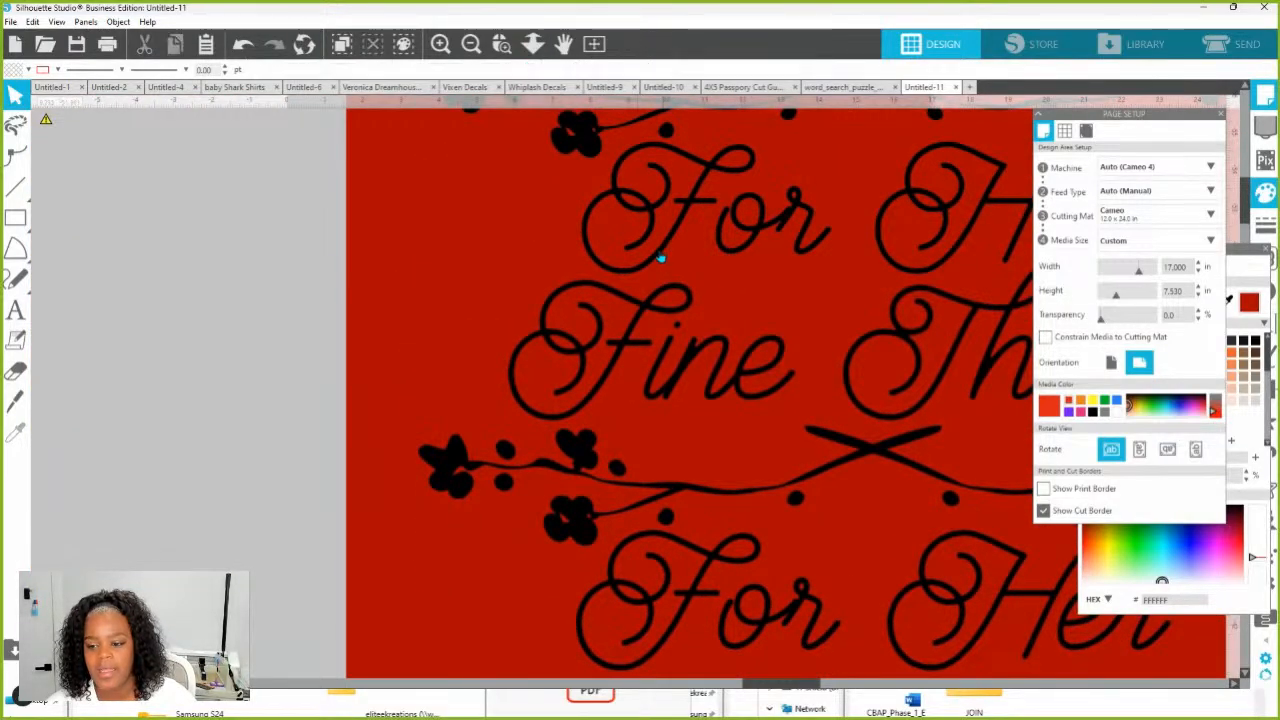
{"action": "left_click_drag", "start_coordinate": [660, 257], "coordinate": [652, 267]}
{"action": "left_click", "coordinate": [510, 50]}
{"action": "left_click", "coordinate": [663, 322]}
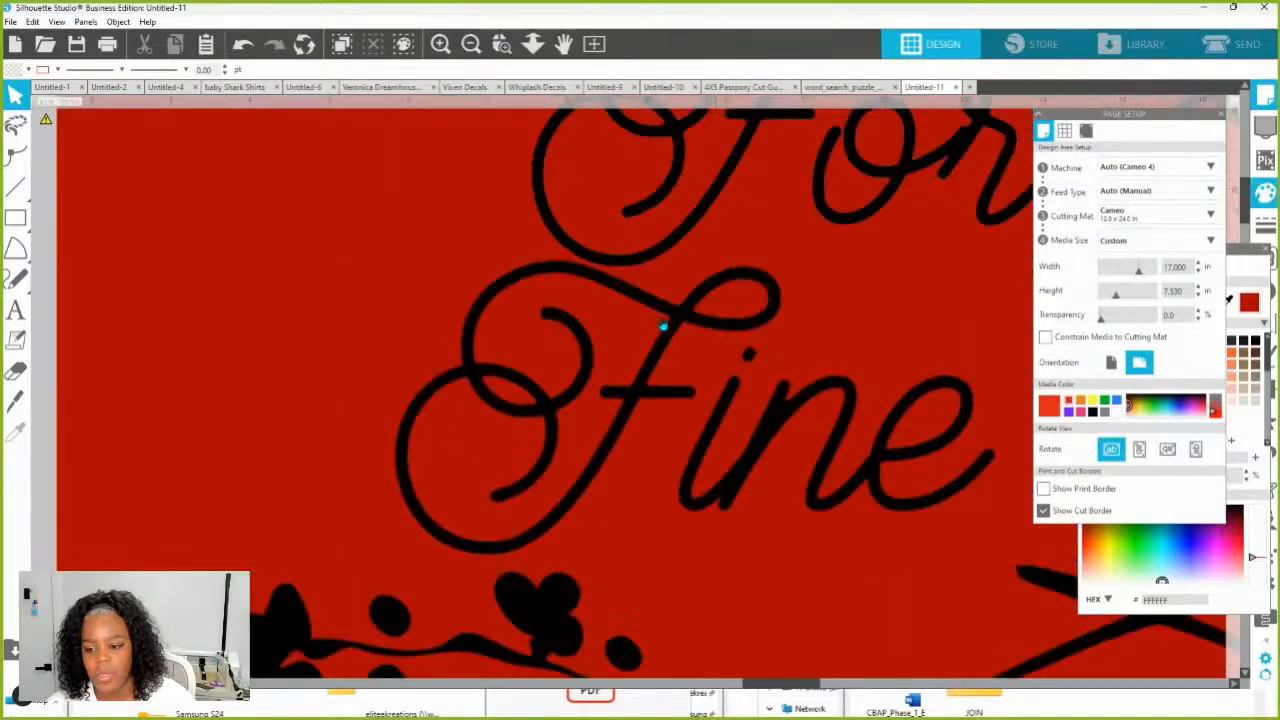
{"action": "left_click", "coordinate": [663, 329]}
{"action": "left_click_drag", "start_coordinate": [497, 344], "coordinate": [730, 630]}
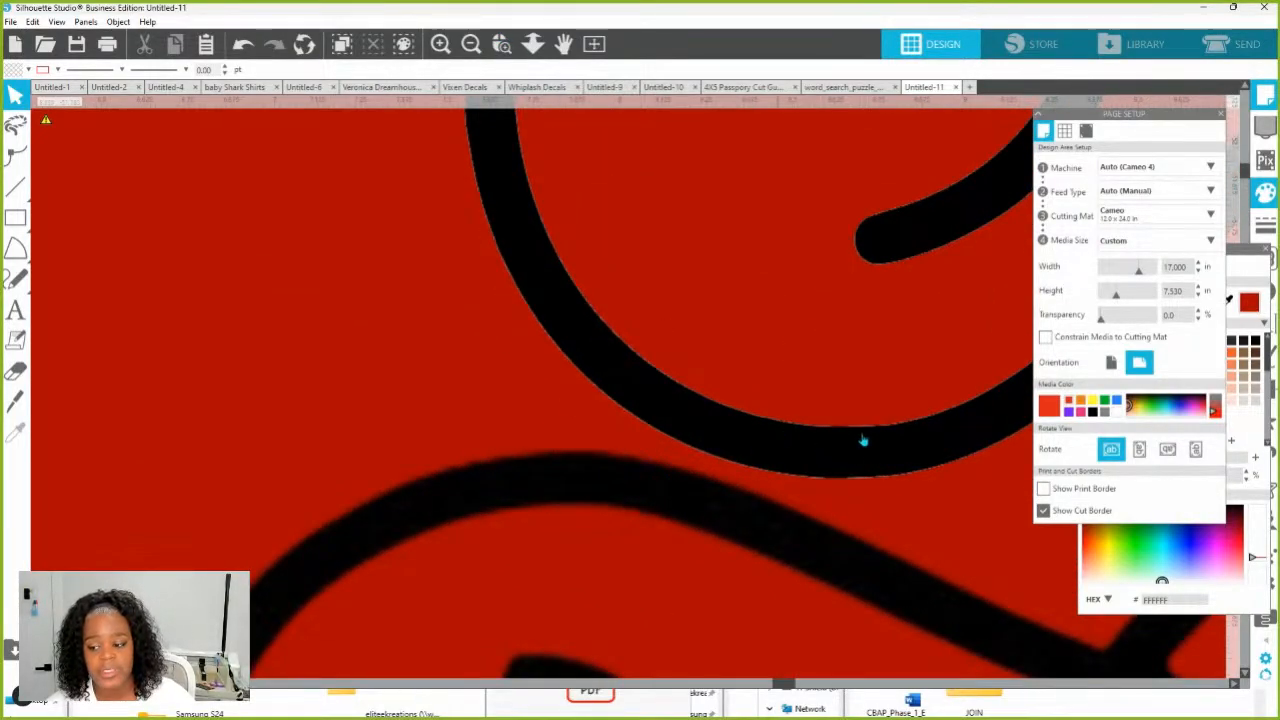
Move the middle logo back down on the dark red rectangle, leaving a gap below the first logo
{"action": "left_click", "coordinate": [533, 44]}
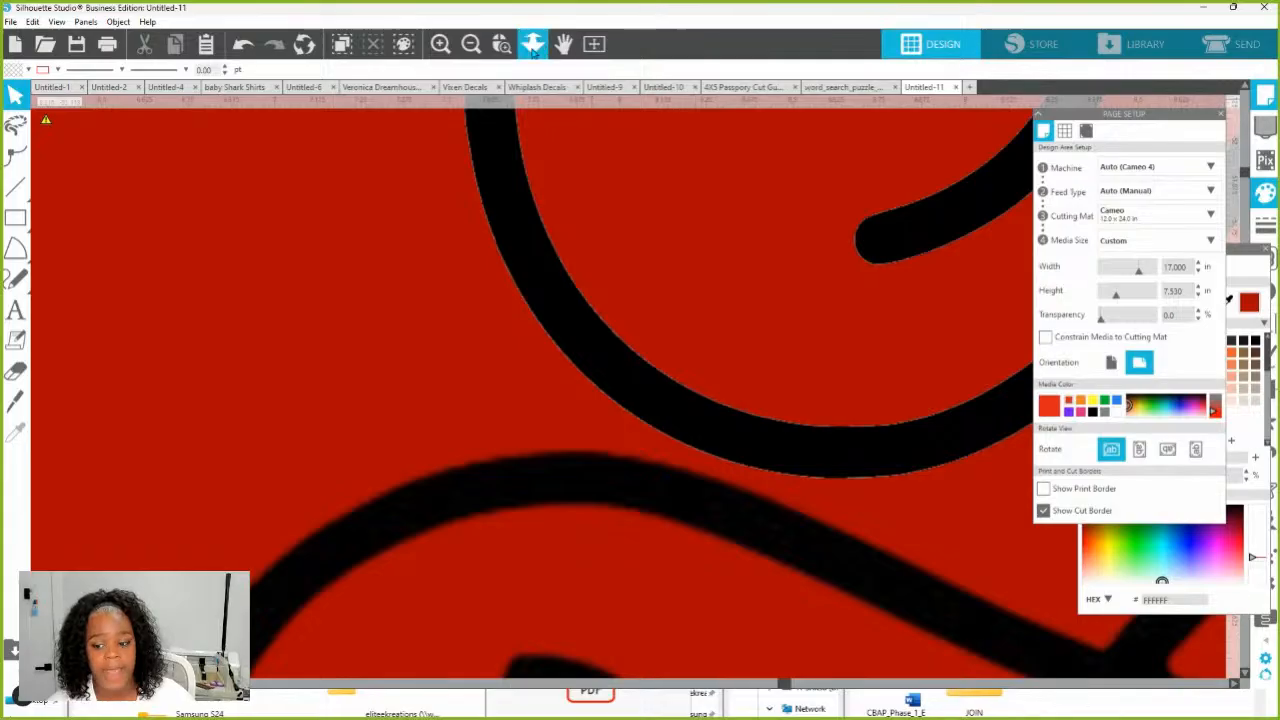
{"action": "left_click_drag", "start_coordinate": [640, 604], "coordinate": [591, 169]}
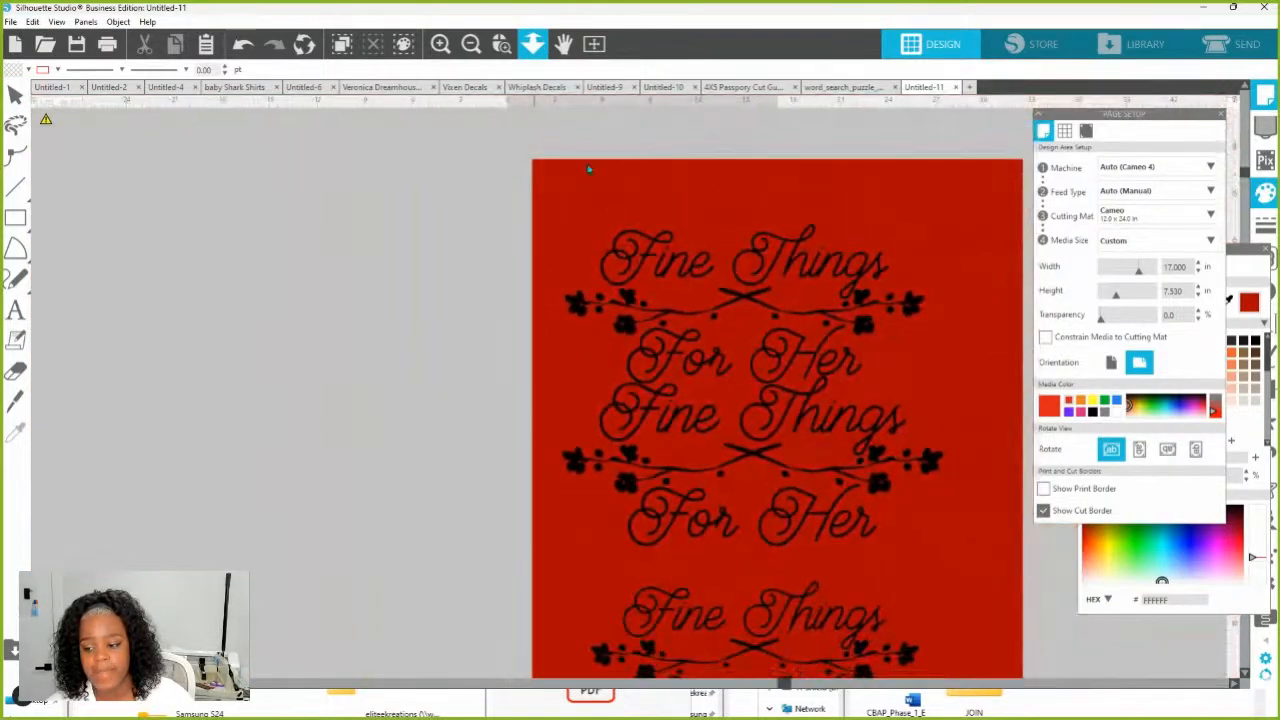
{"action": "left_click_drag", "start_coordinate": [878, 480], "coordinate": [897, 507]}
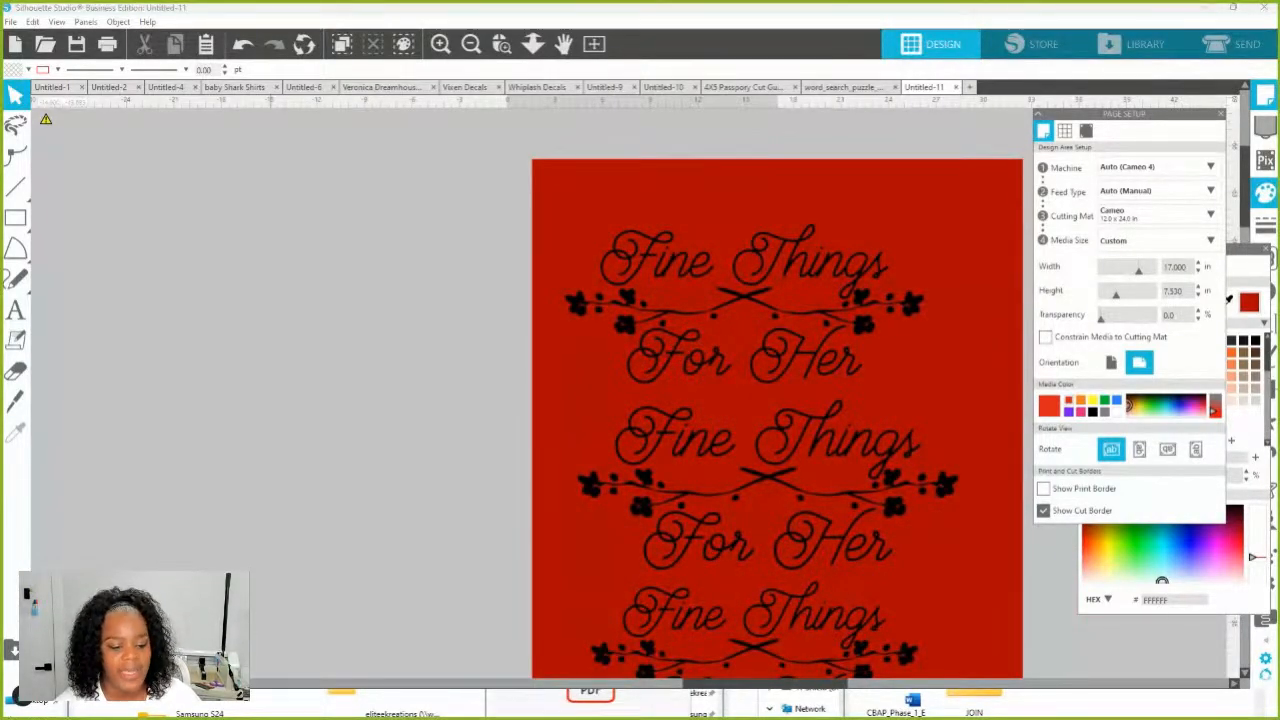
Switch to the browser, open the HS INK shop (shop.hsink365.com) in a new tab, and find the Understanding Canva - 101 class
{"action": "key", "text": "alt+Tab"}
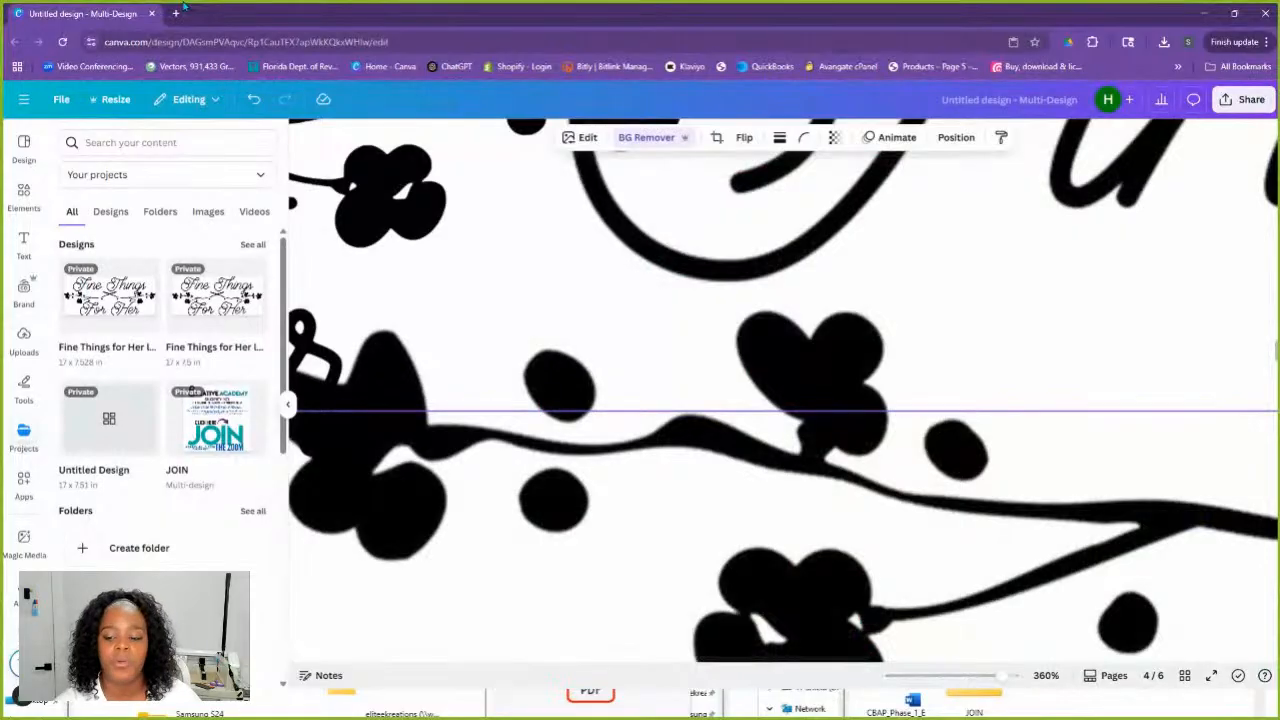
{"action": "left_click", "coordinate": [176, 13]}
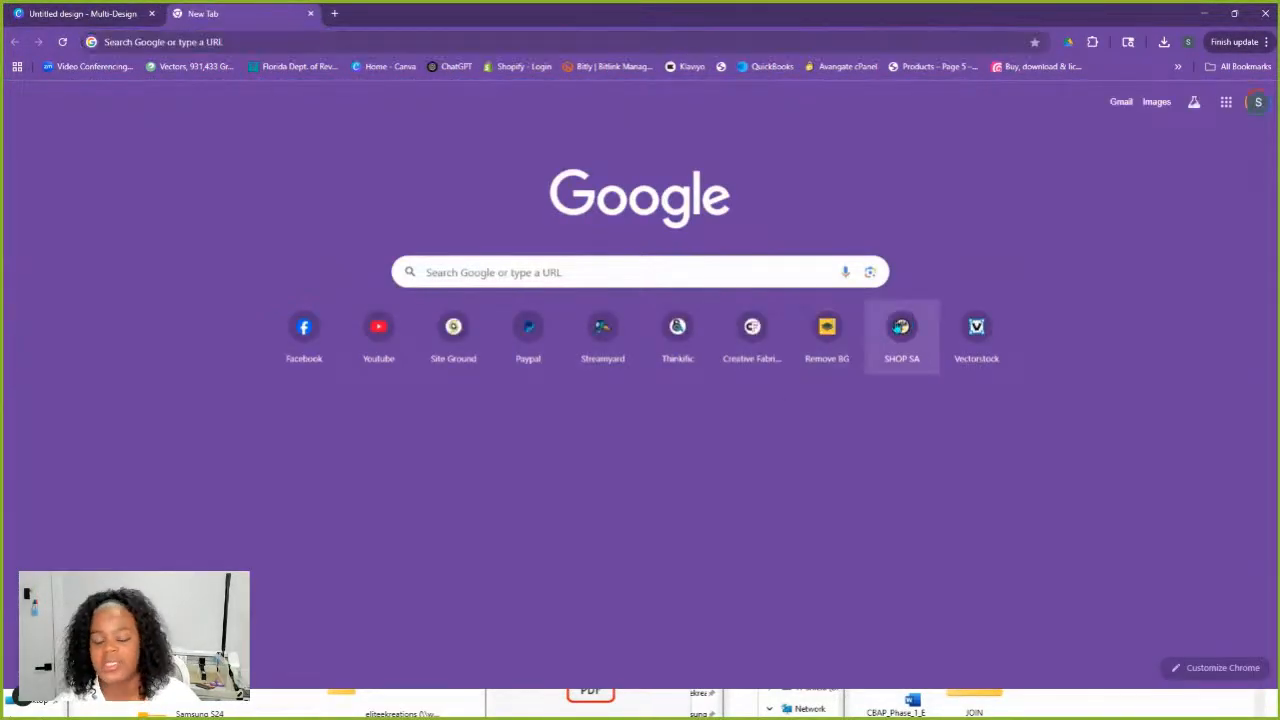
{"action": "left_click", "coordinate": [901, 332]}
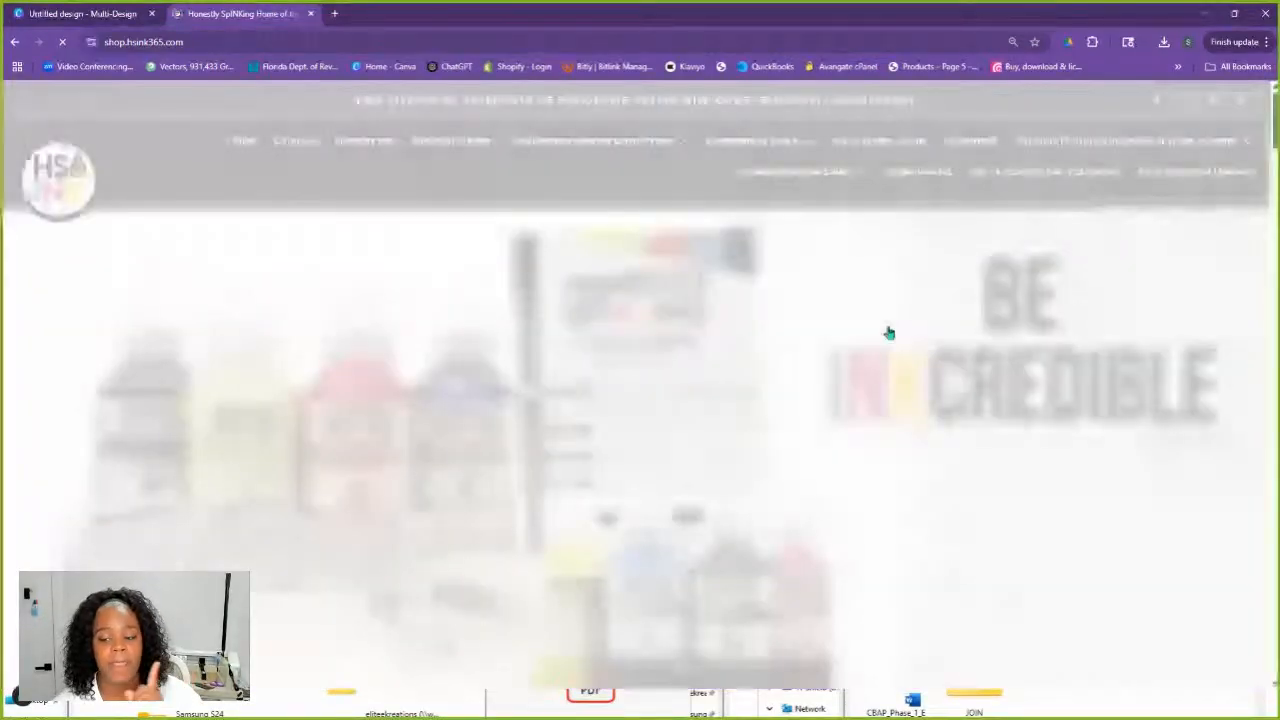
{"action": "scroll", "coordinate": [749, 397], "scroll_direction": "down", "scroll_amount": 10}
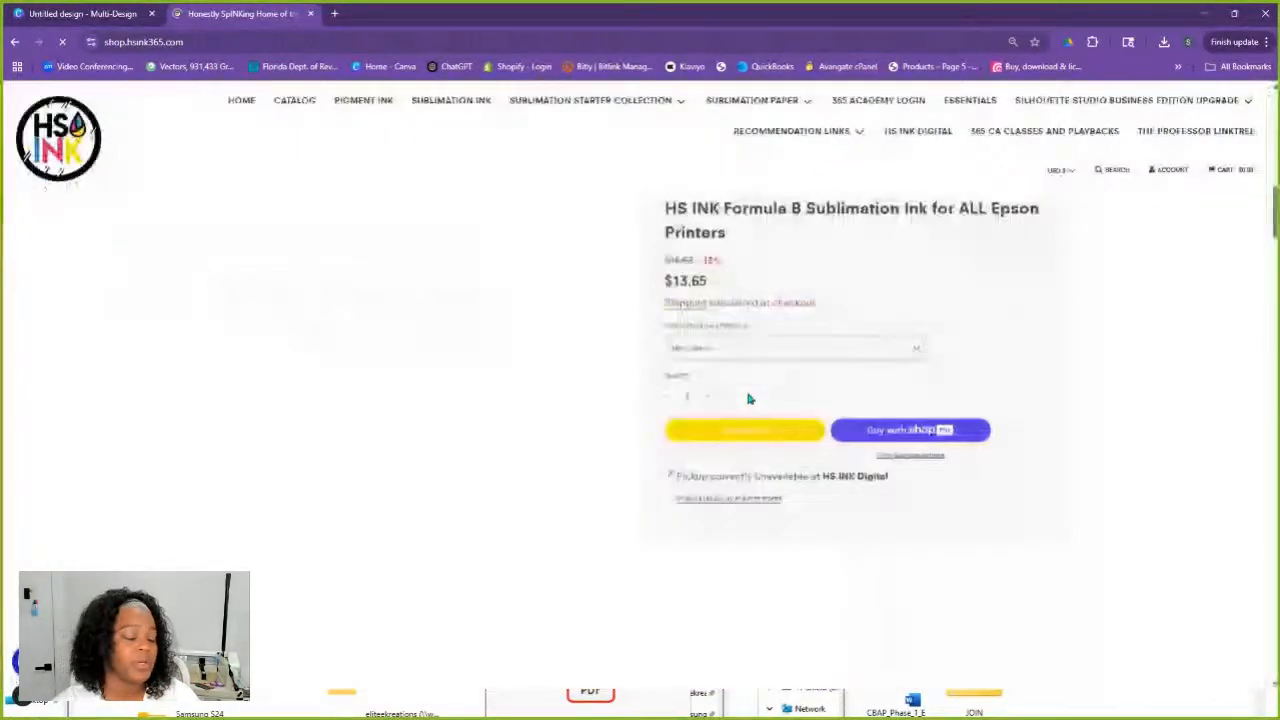
{"action": "scroll", "coordinate": [767, 435], "scroll_direction": "down", "scroll_amount": 4}
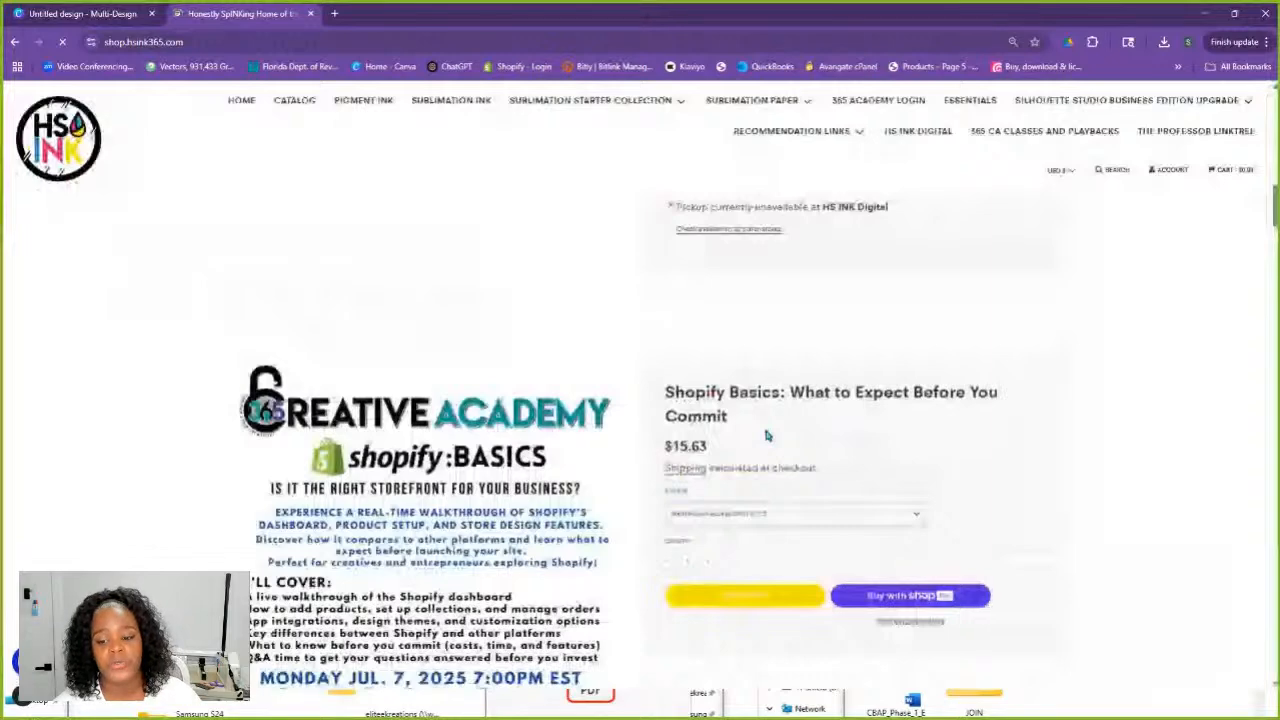
{"action": "scroll", "coordinate": [767, 435], "scroll_direction": "down", "scroll_amount": 5}
{"action": "scroll", "coordinate": [767, 436], "scroll_direction": "up", "scroll_amount": 2}
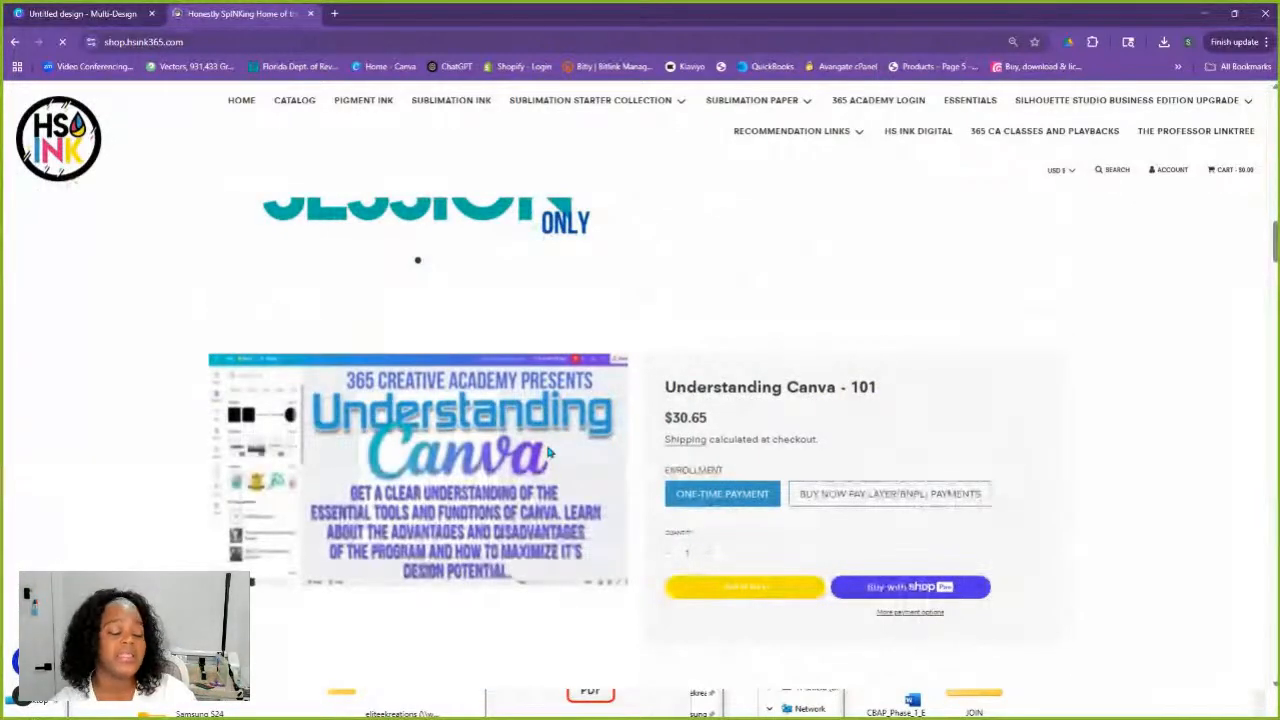
Find the Shopify Basics: What to Expect Before You Commit class and set its access option to Walkthrough Access 7.14.25+ Store Setup
{"action": "scroll", "coordinate": [548, 453], "scroll_direction": "up", "scroll_amount": 1}
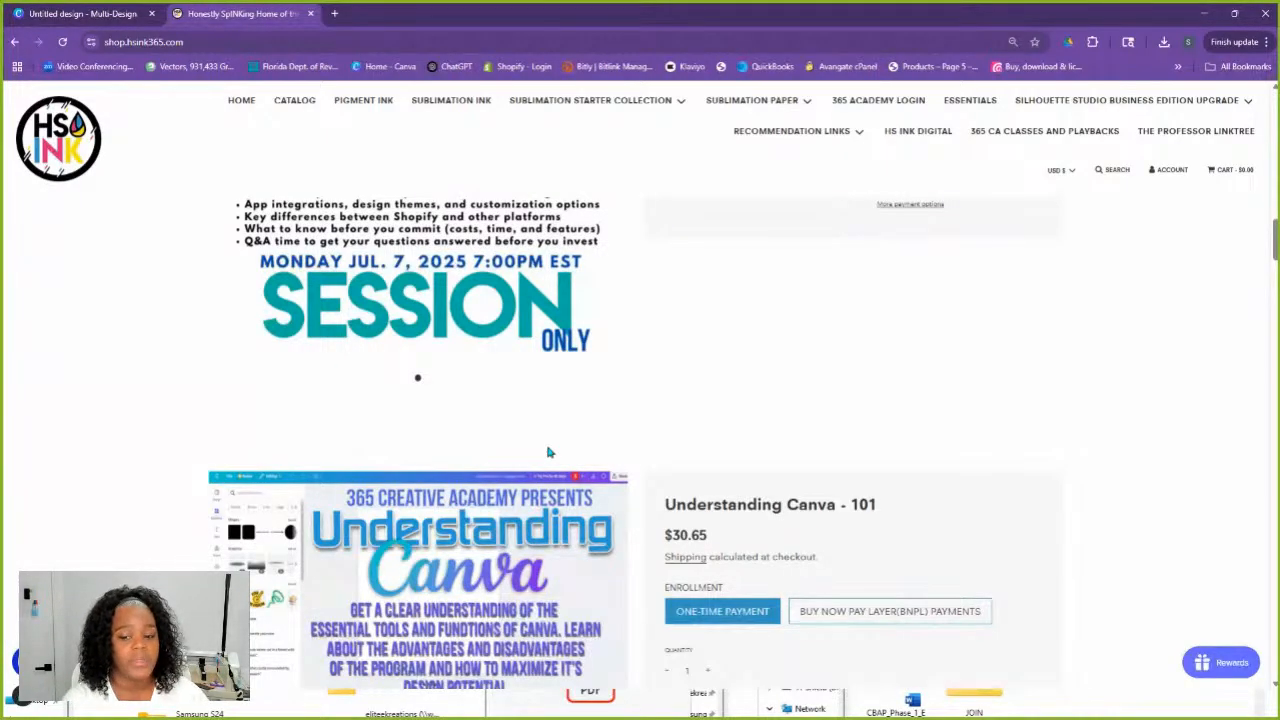
{"action": "scroll", "coordinate": [550, 453], "scroll_direction": "down", "scroll_amount": 3}
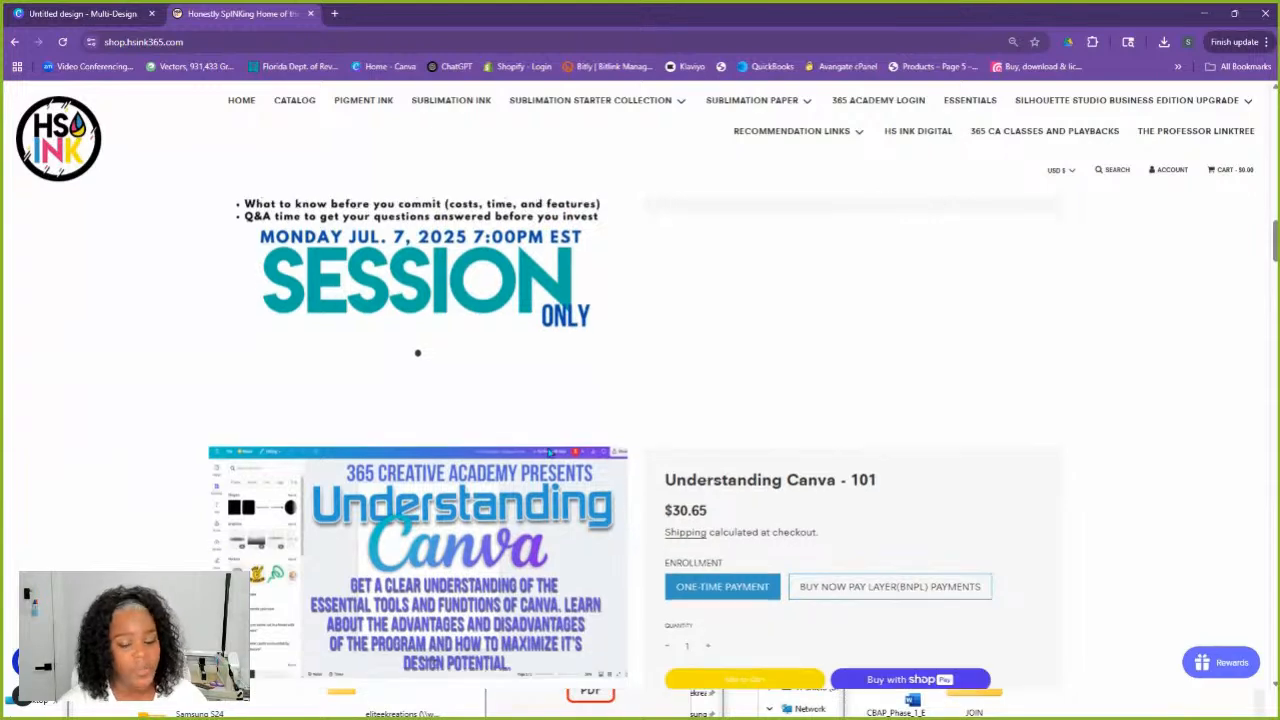
{"action": "scroll", "coordinate": [552, 457], "scroll_direction": "up", "scroll_amount": 3}
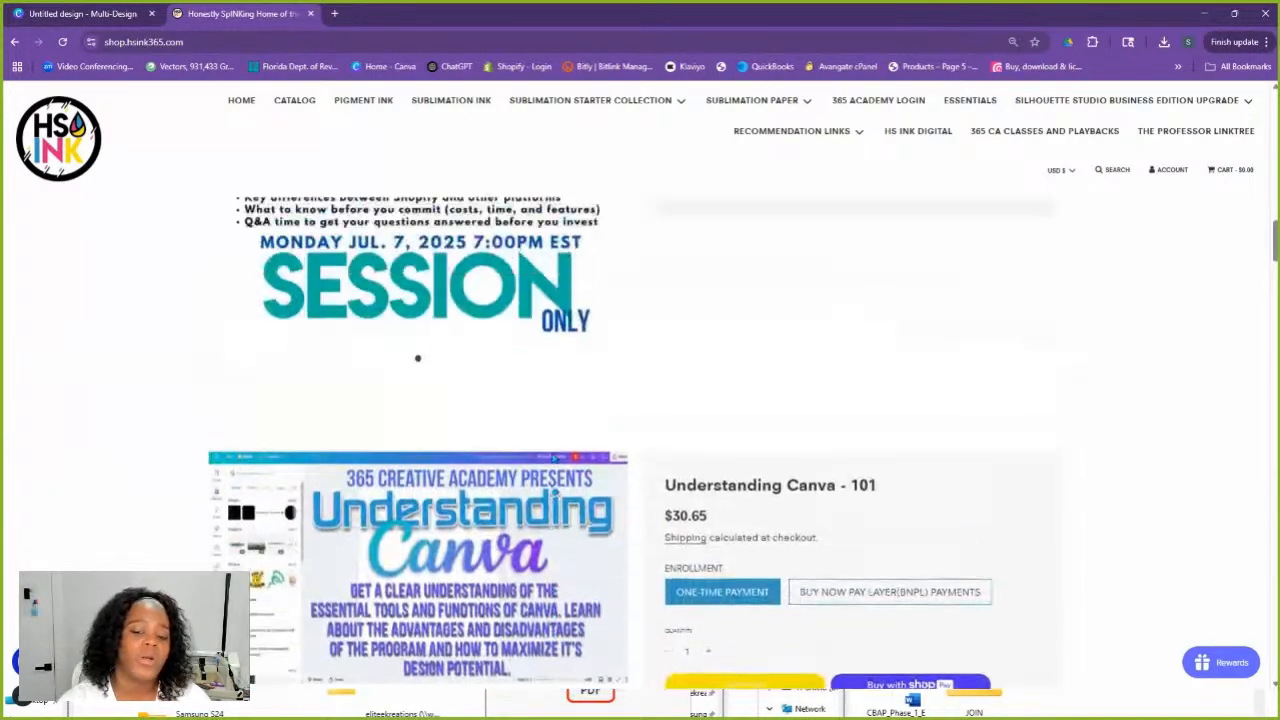
{"action": "scroll", "coordinate": [552, 457], "scroll_direction": "up", "scroll_amount": 1}
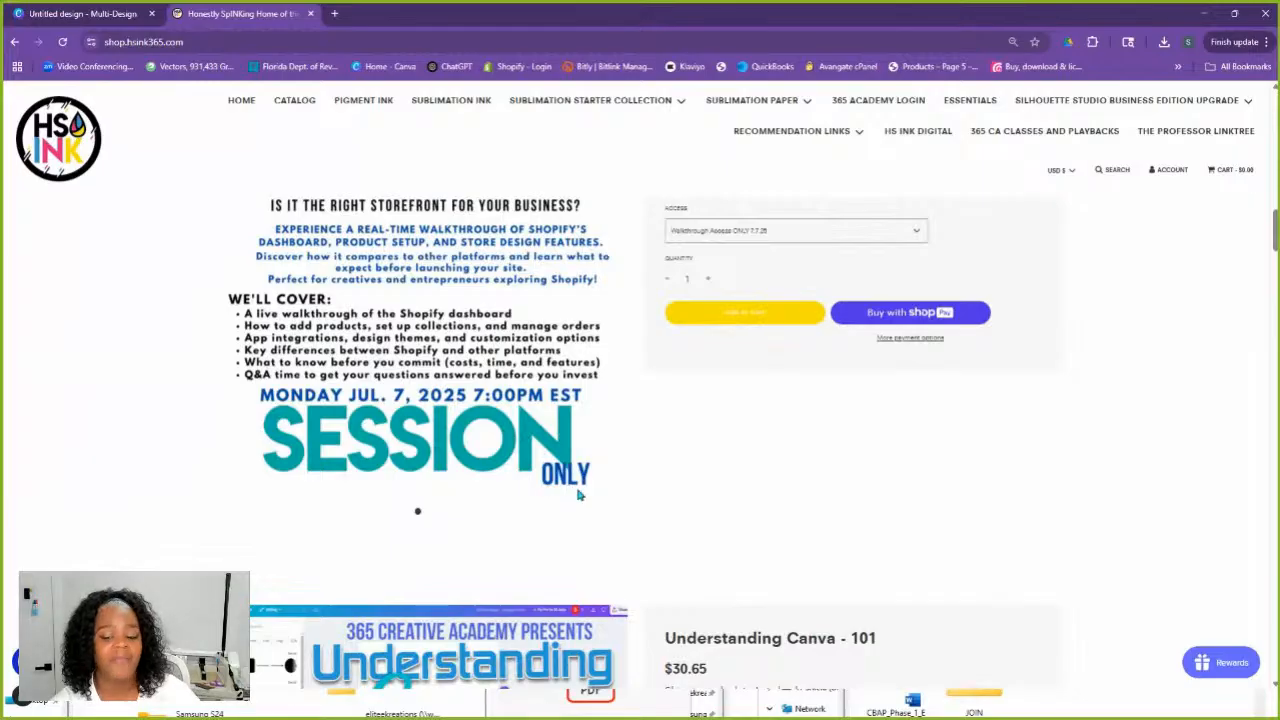
{"action": "scroll", "coordinate": [590, 434], "scroll_direction": "up", "scroll_amount": 3}
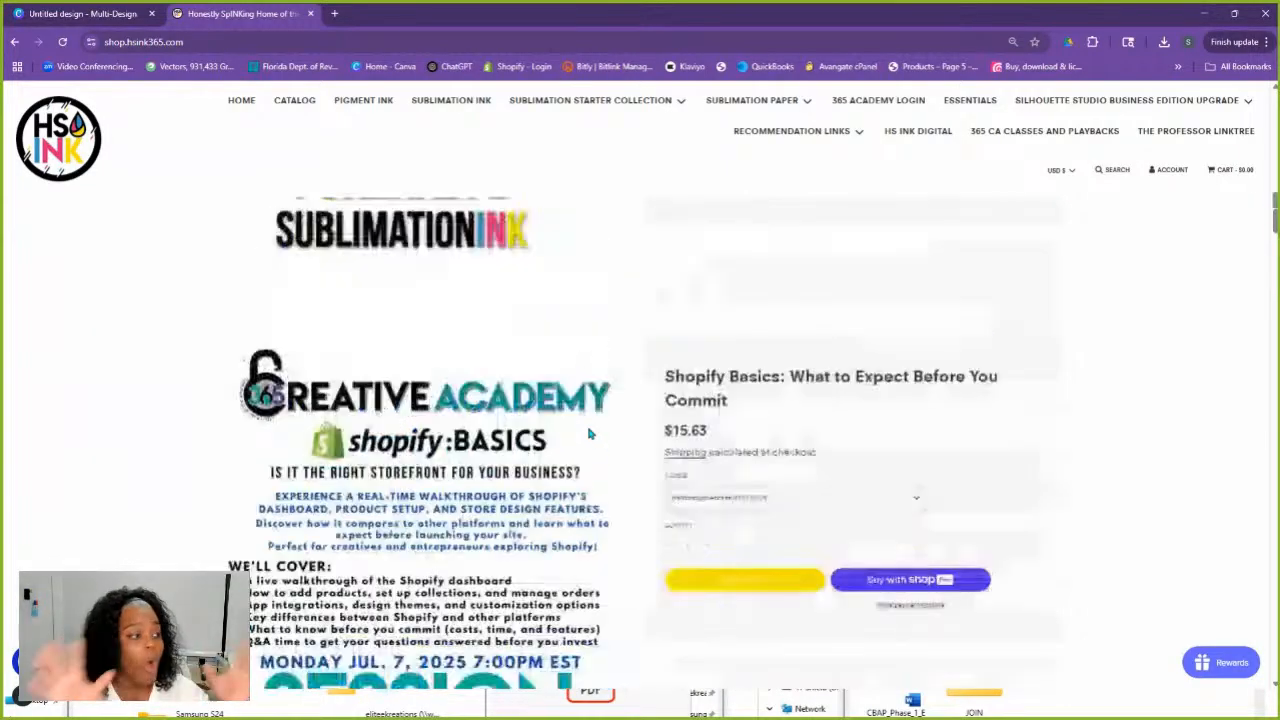
{"action": "scroll", "coordinate": [590, 434], "scroll_direction": "down", "scroll_amount": 1}
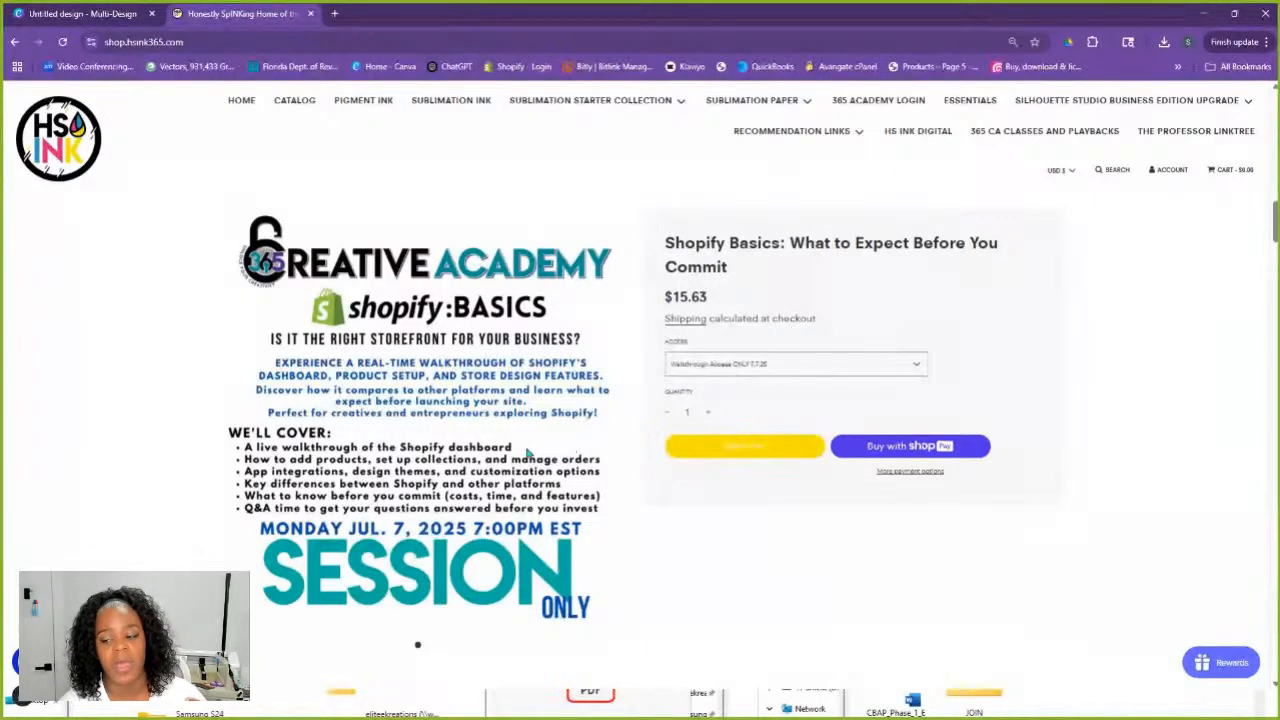
{"action": "left_click", "coordinate": [765, 364]}
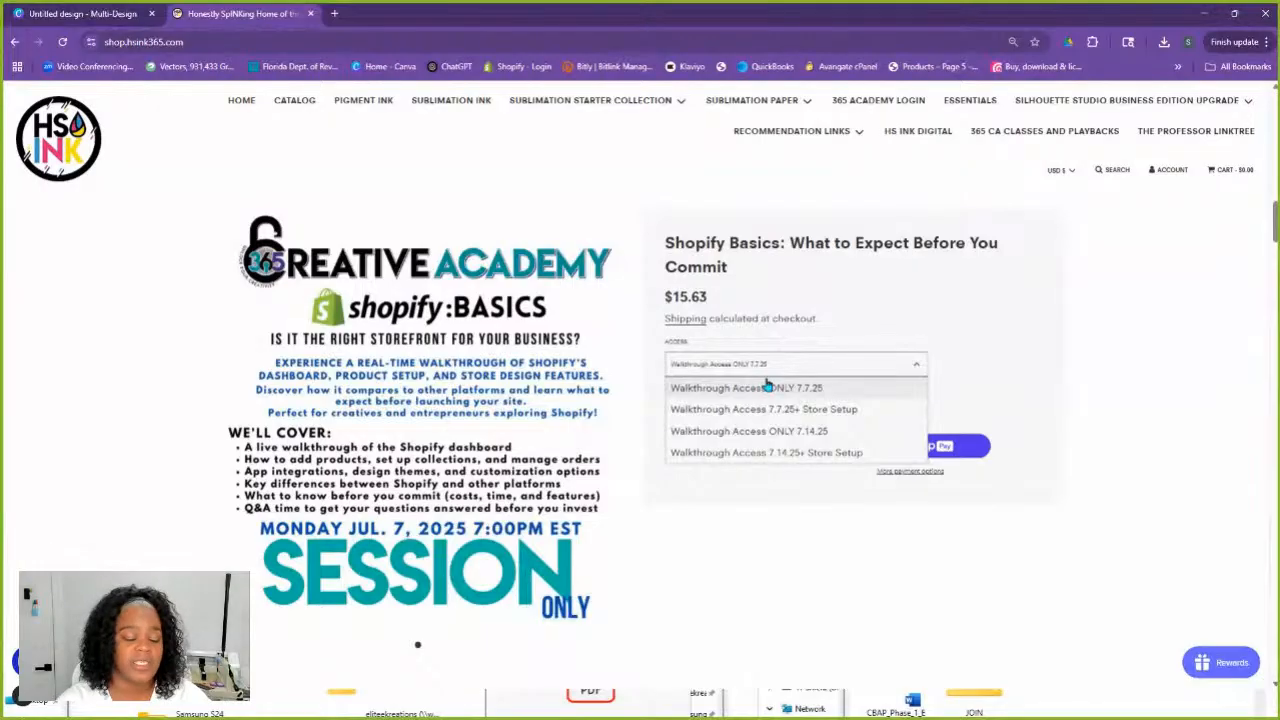
{"action": "left_click", "coordinate": [808, 455]}
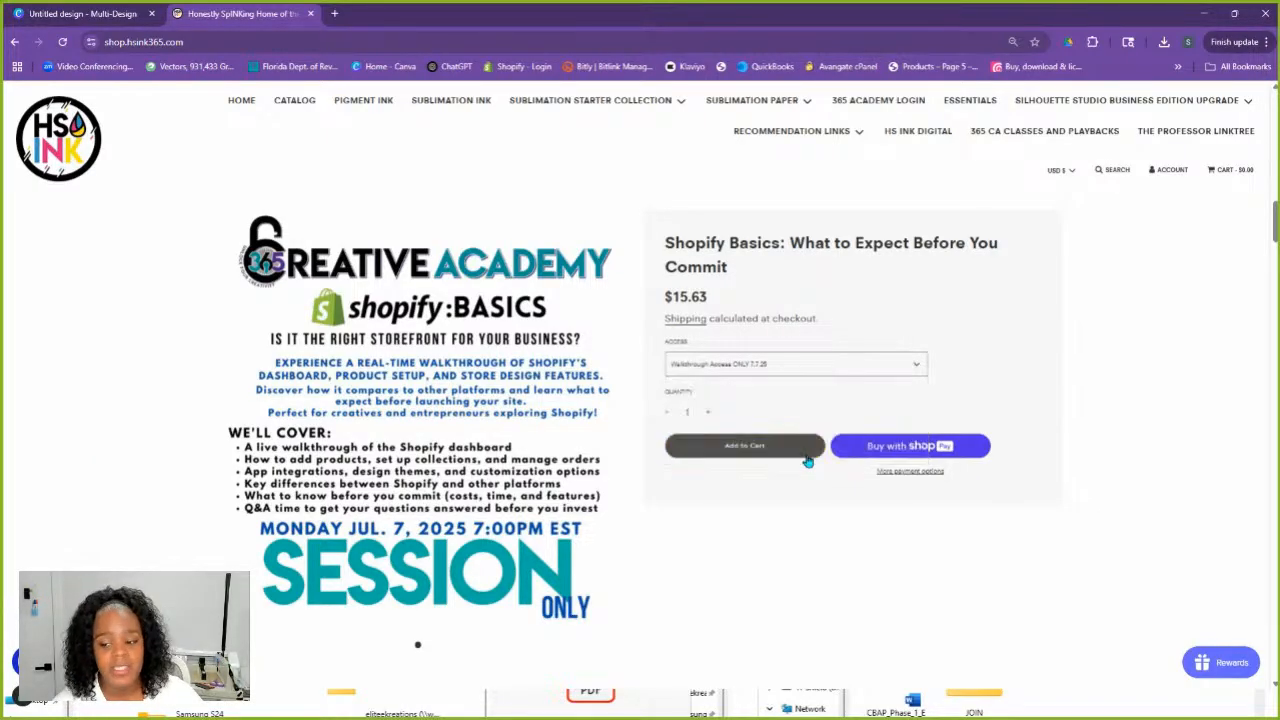
{"action": "left_click", "coordinate": [794, 376]}
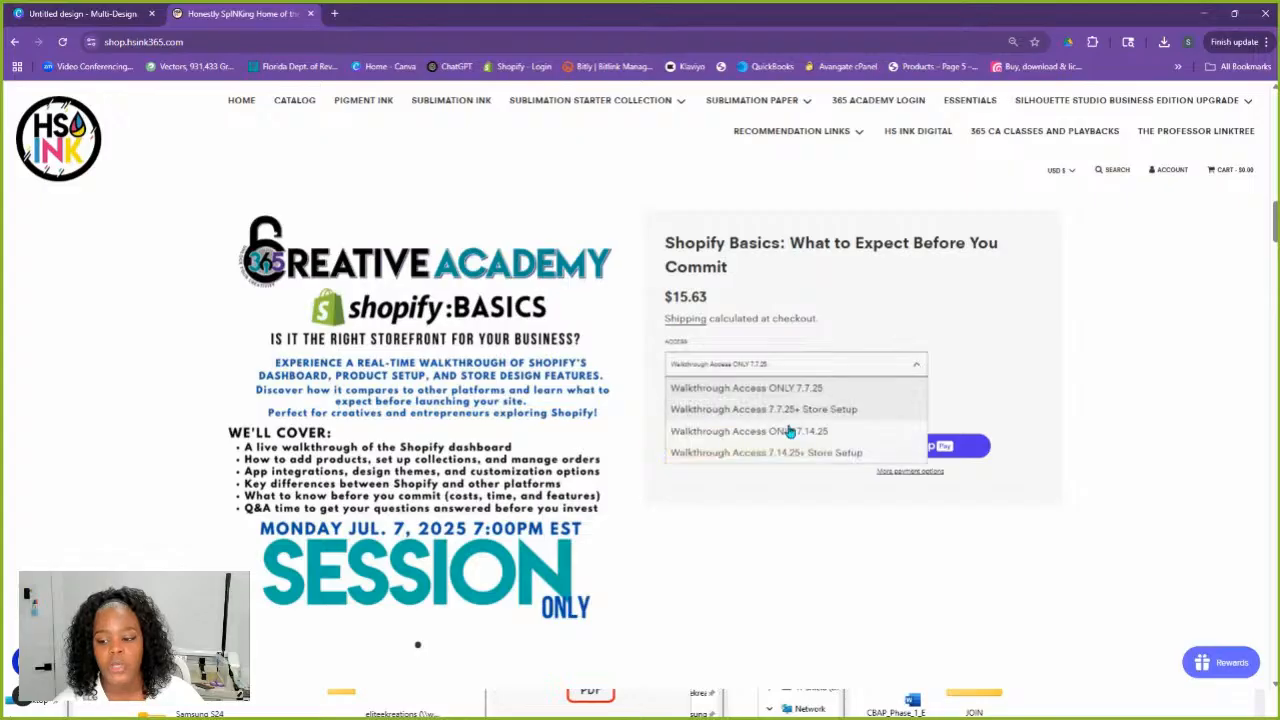
{"action": "left_click", "coordinate": [775, 453]}
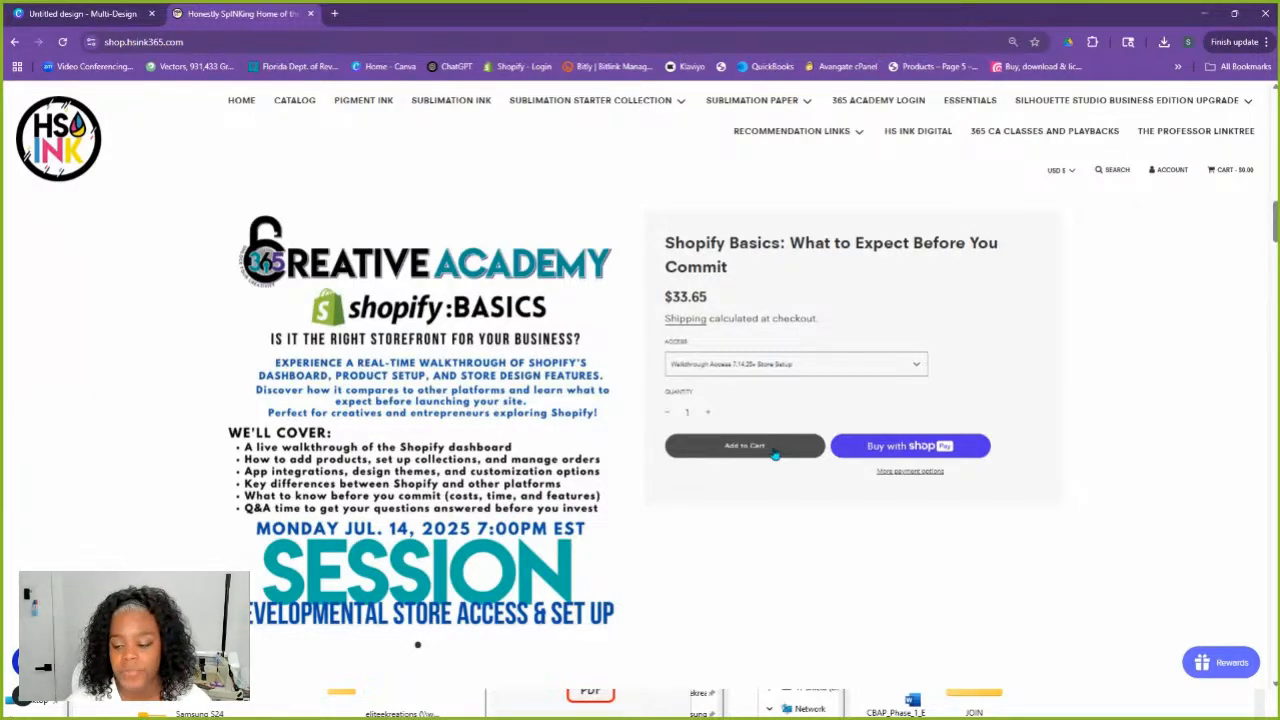
{"action": "scroll", "coordinate": [776, 455], "scroll_direction": "down", "scroll_amount": 3}
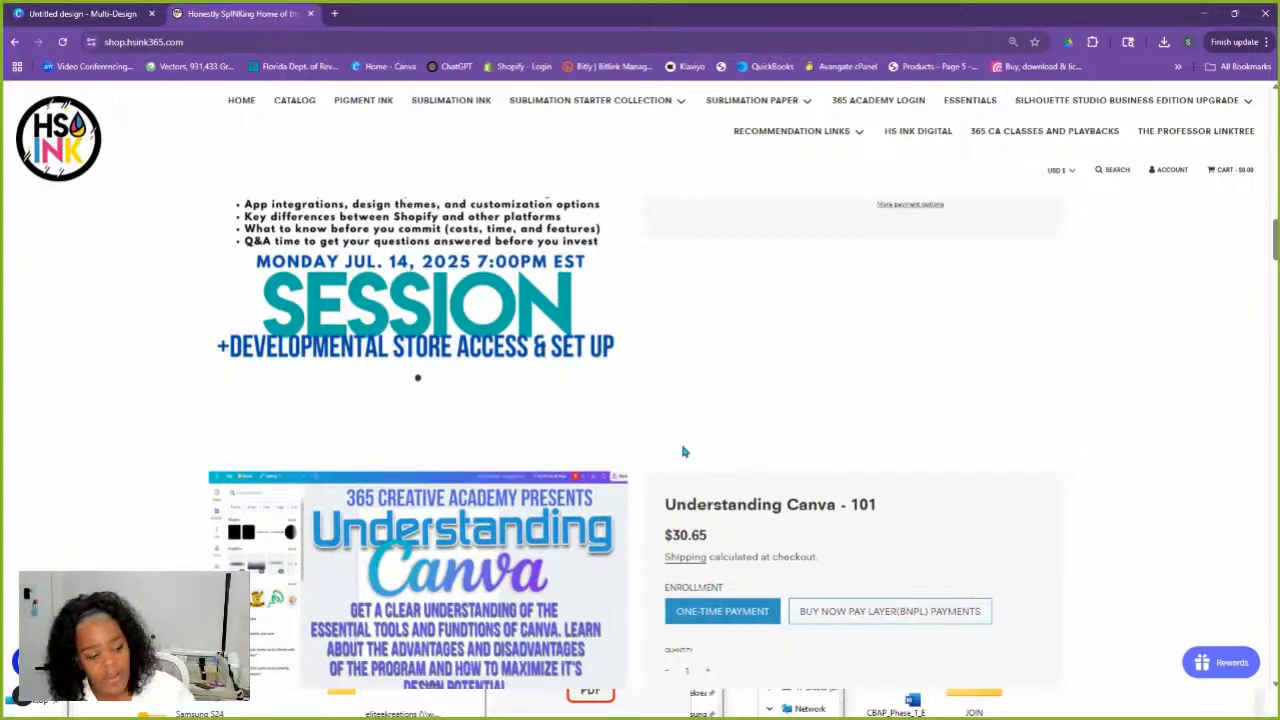